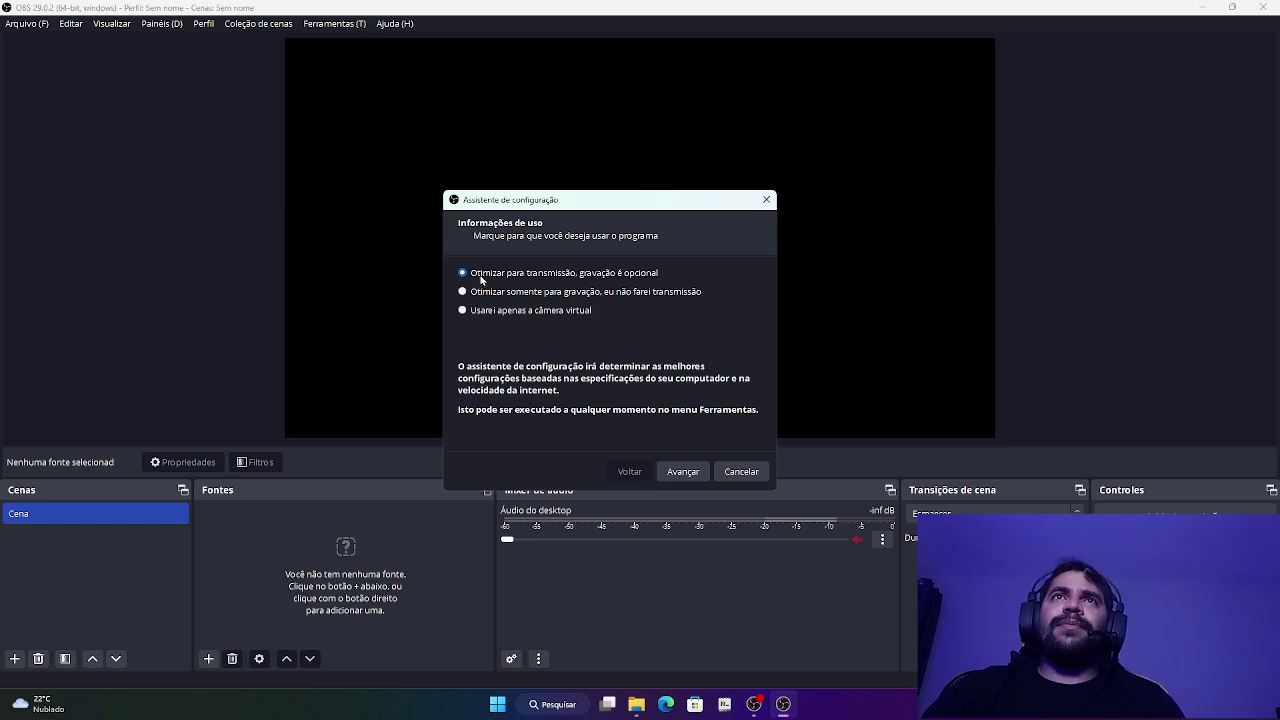
Step: Dismiss the configuration assistant and switch the audio mixer to the vertical layout
click(742, 473)
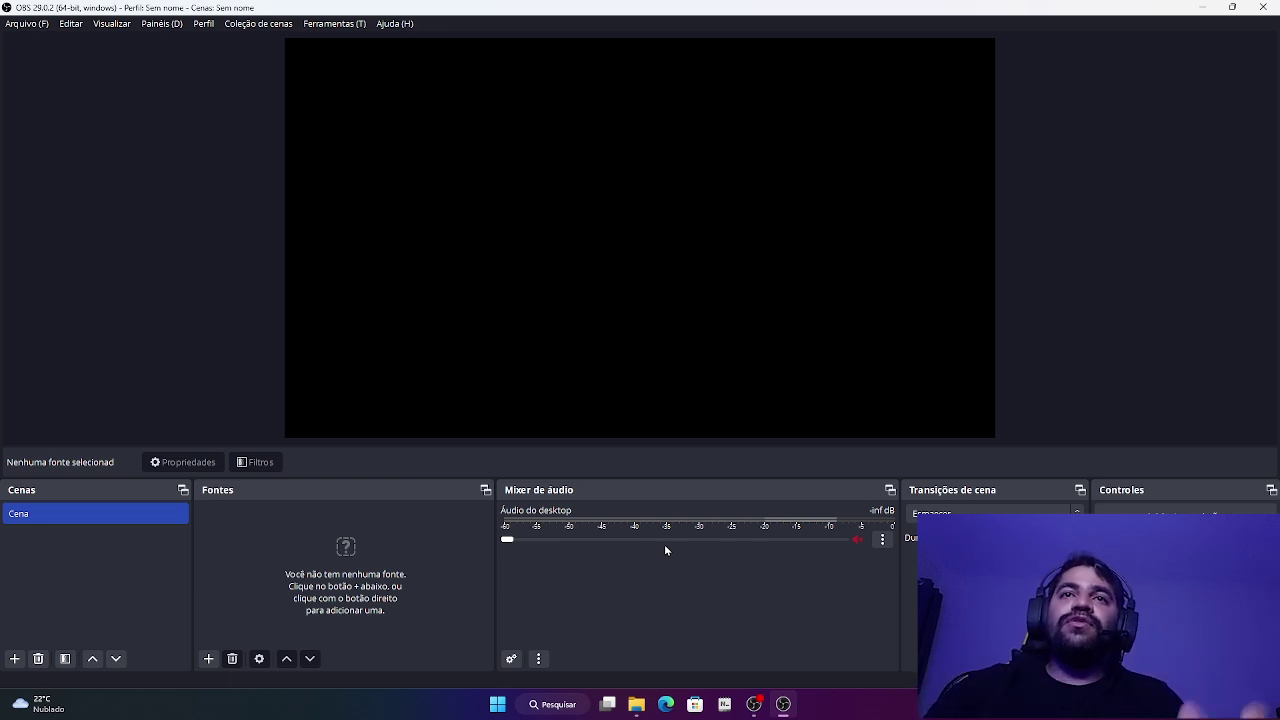
mouse_move(507, 540)
mouse_down()
mouse_move(560, 540)
mouse_move(505, 540)
mouse_up()
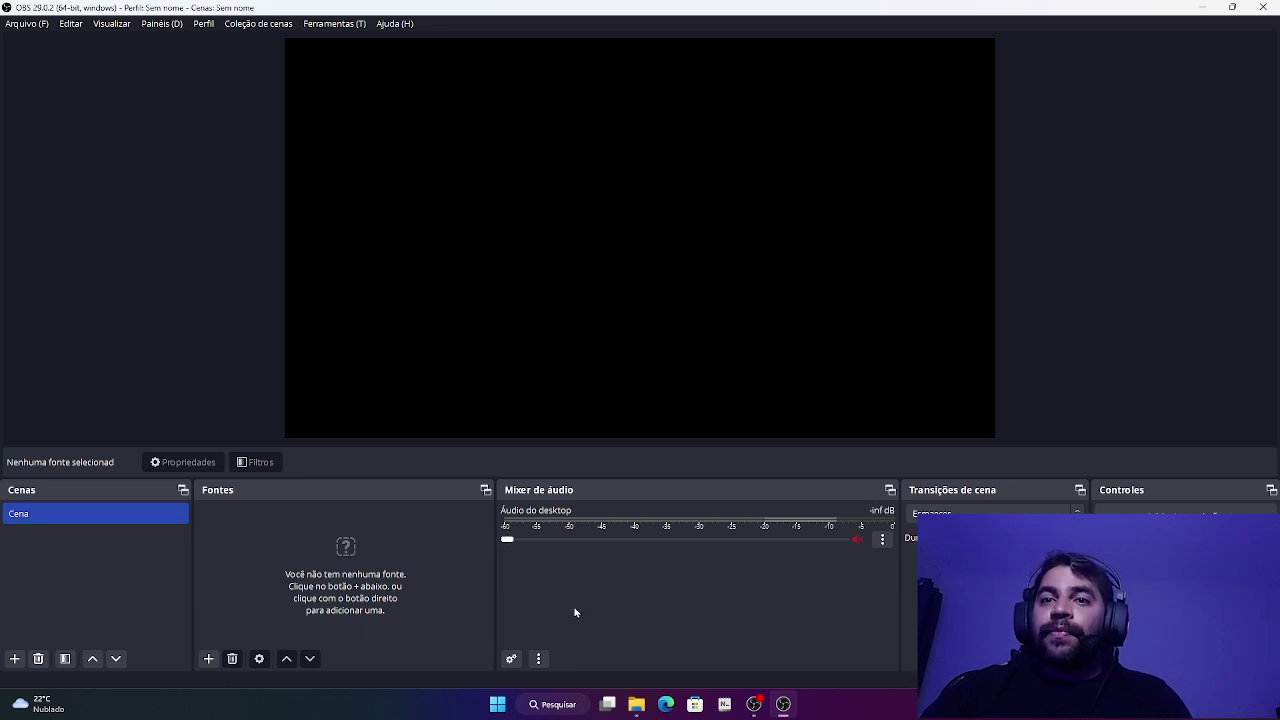
click(540, 658)
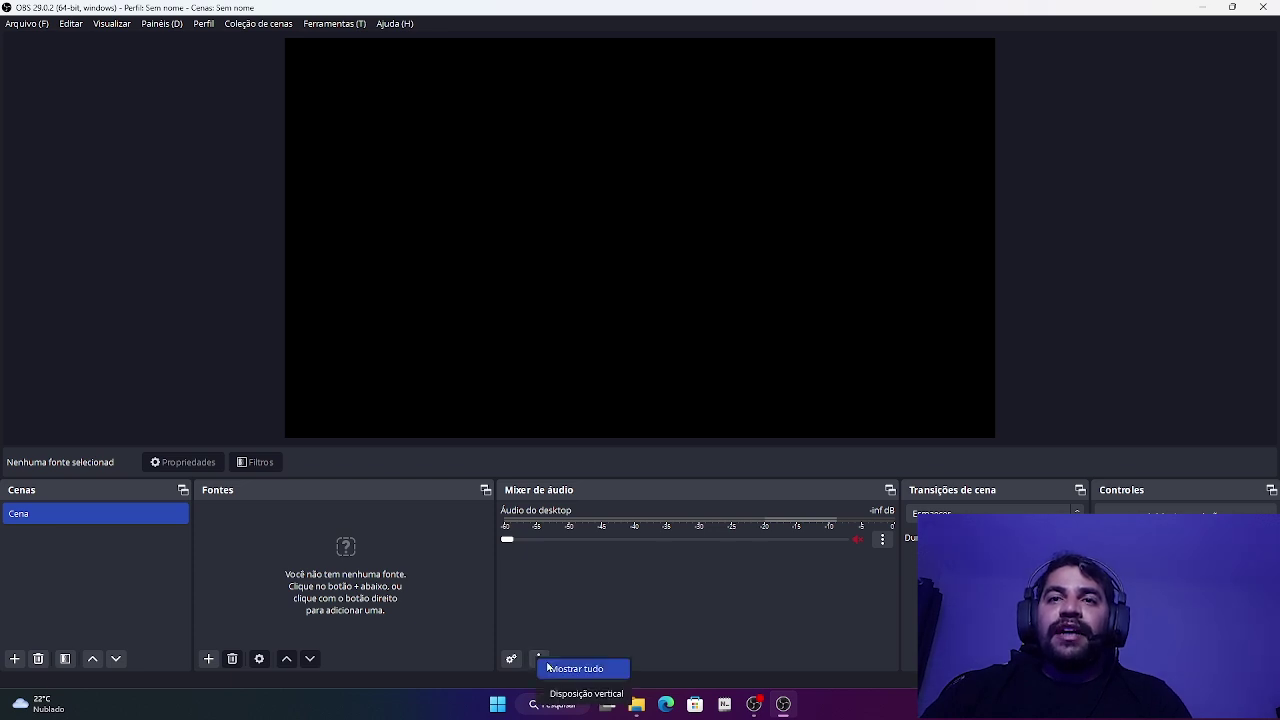
click(590, 694)
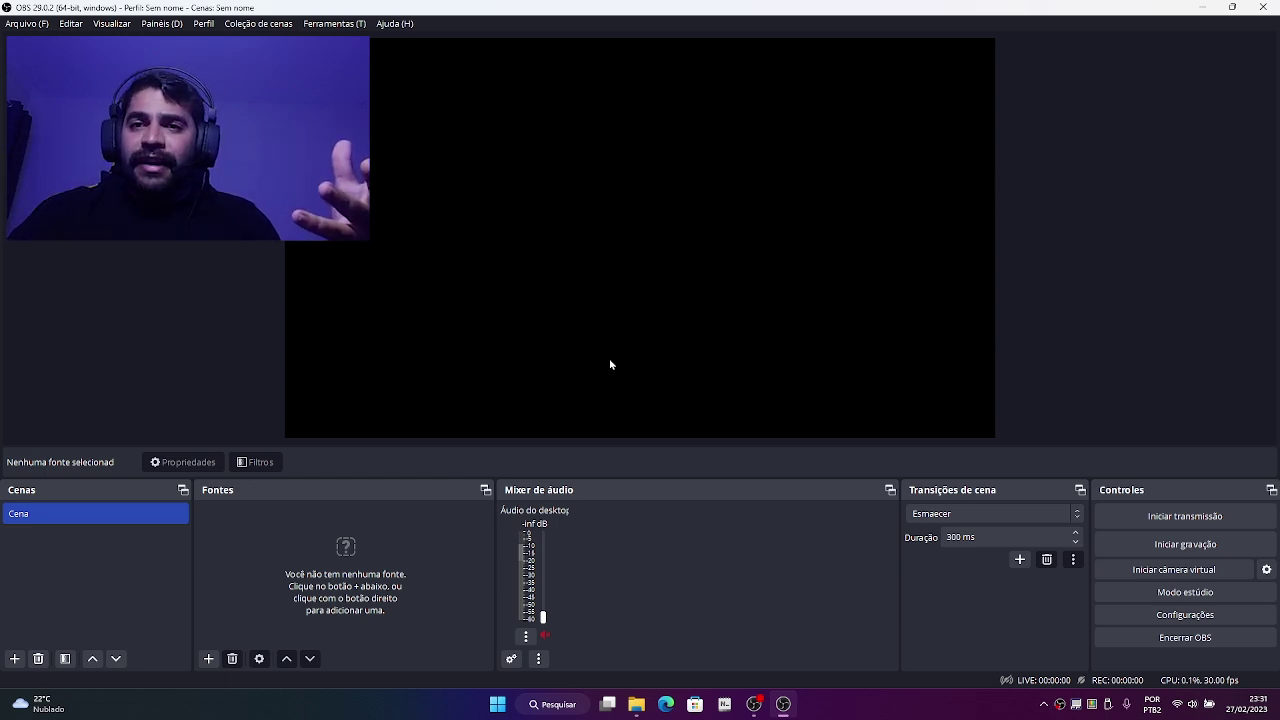
Step: Open the program settings and review the general options for language, theme, update channel and output prompts
click(1164, 619)
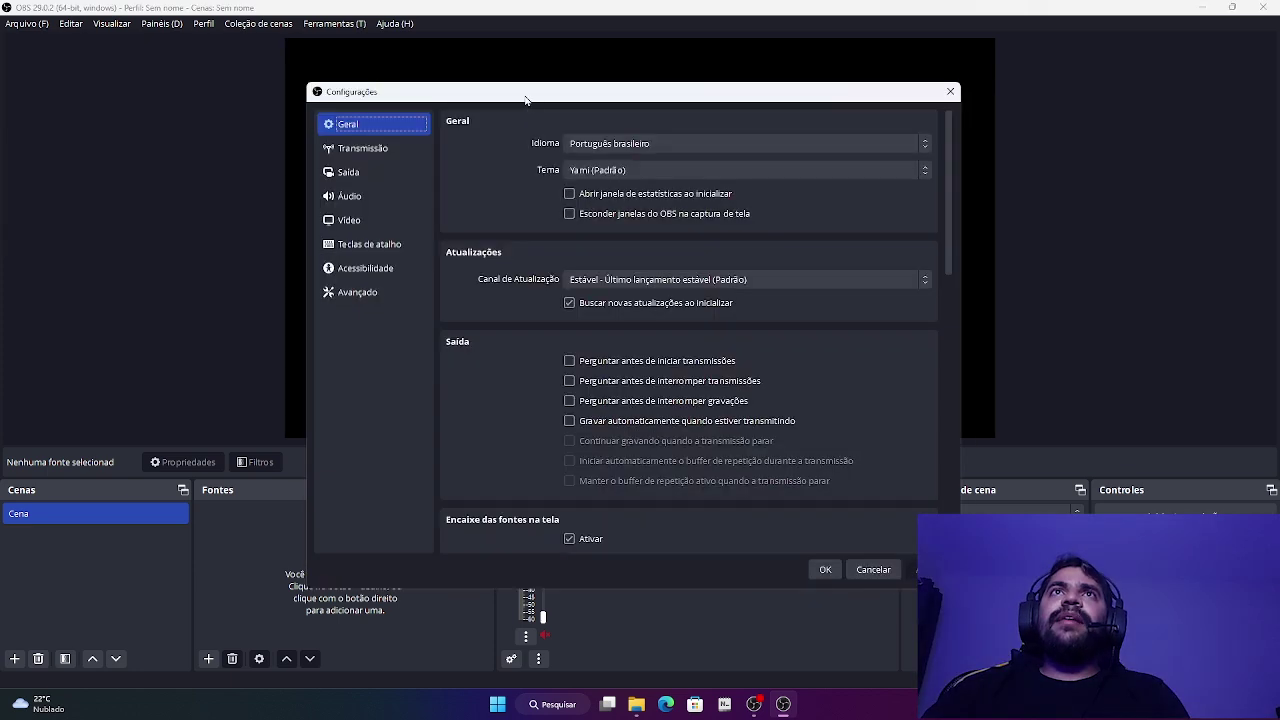
drag(526, 101, 493, 89)
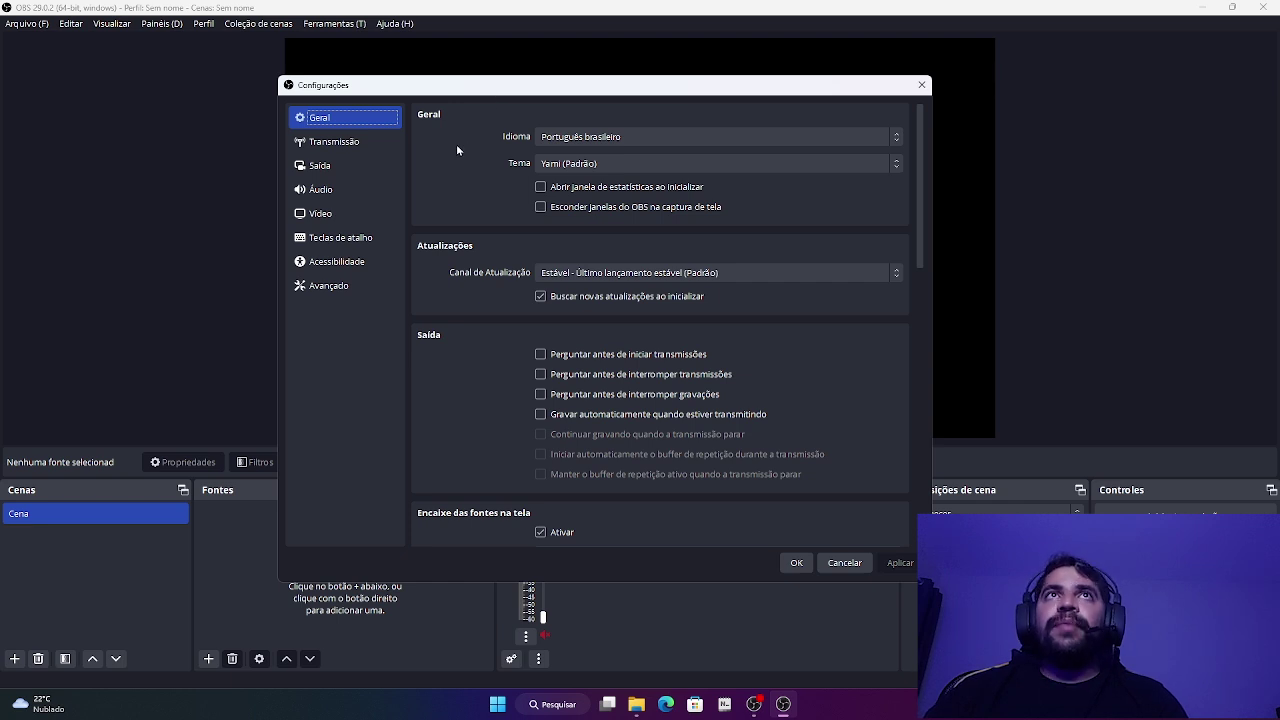
scroll(642, 335, down, 1)
scroll(714, 412, up, 1)
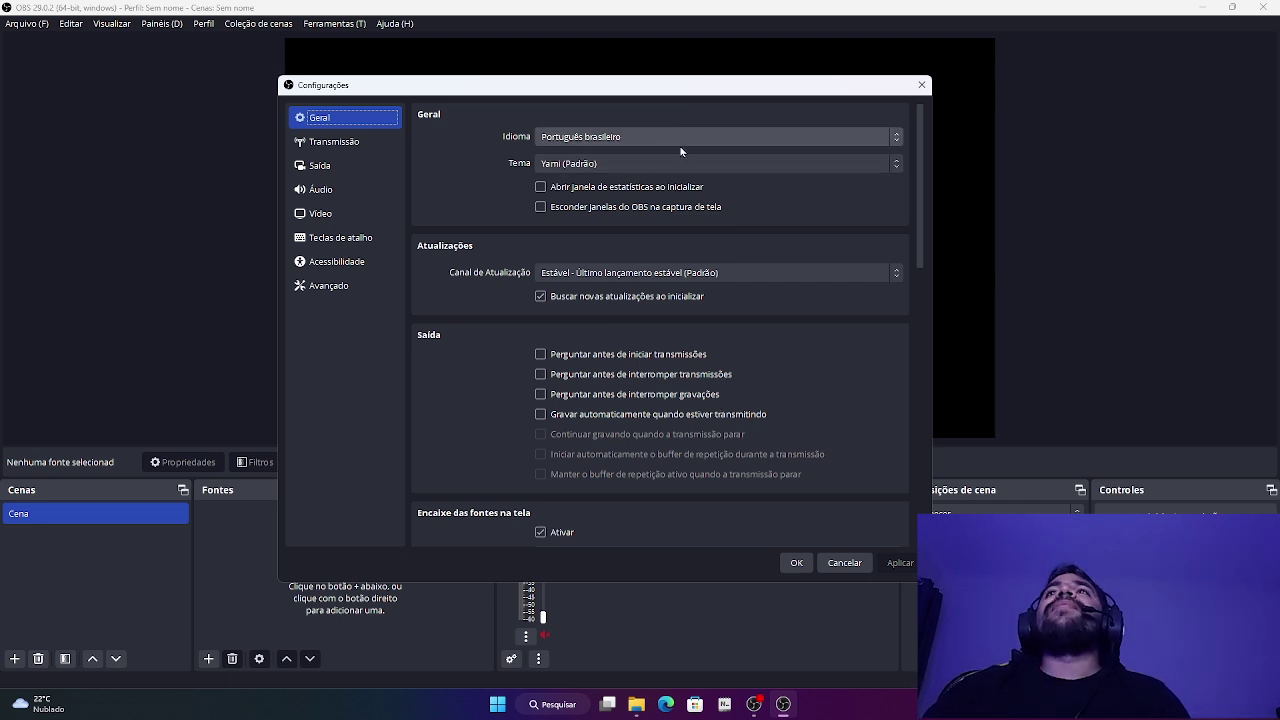
click(632, 137)
key(Escape)
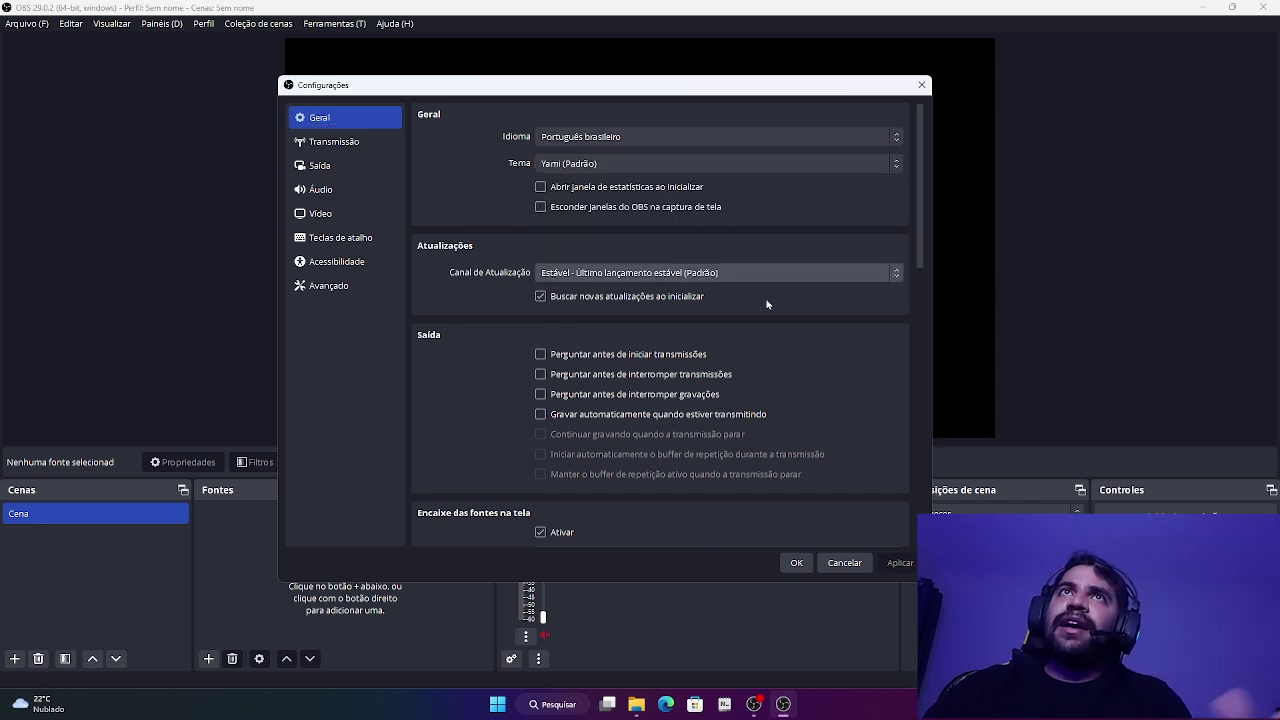
click(757, 164)
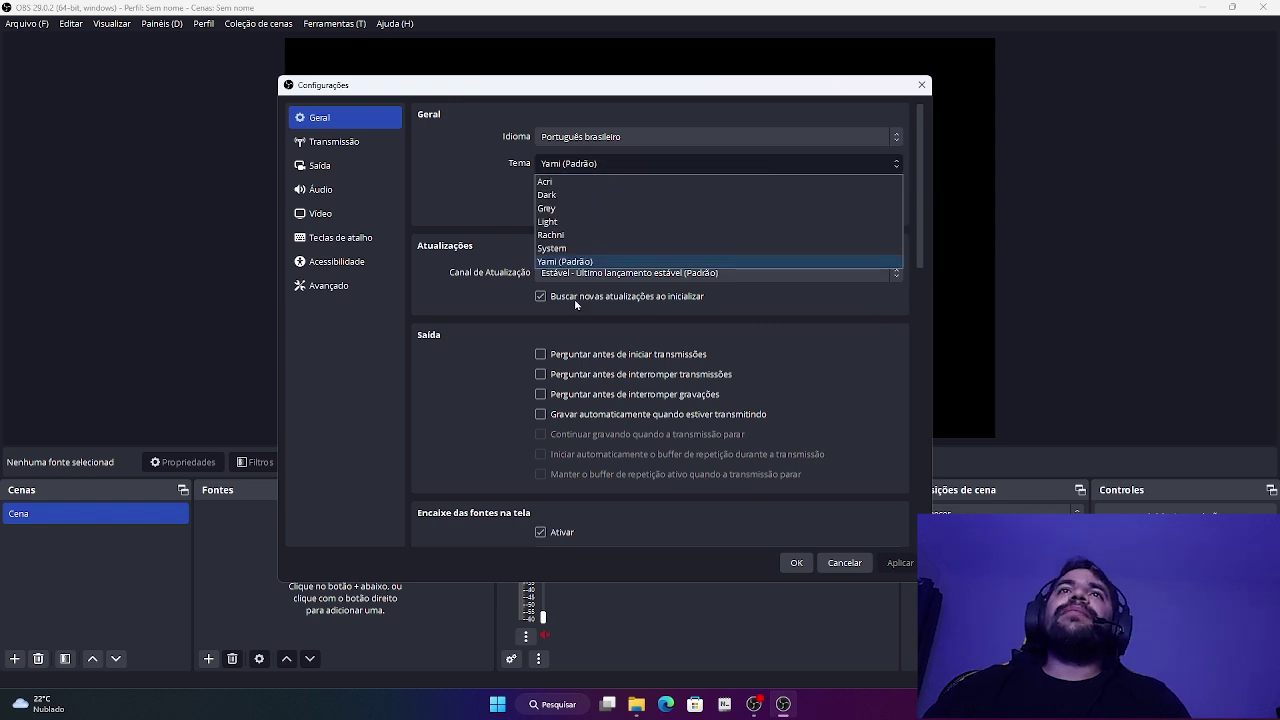
click(471, 252)
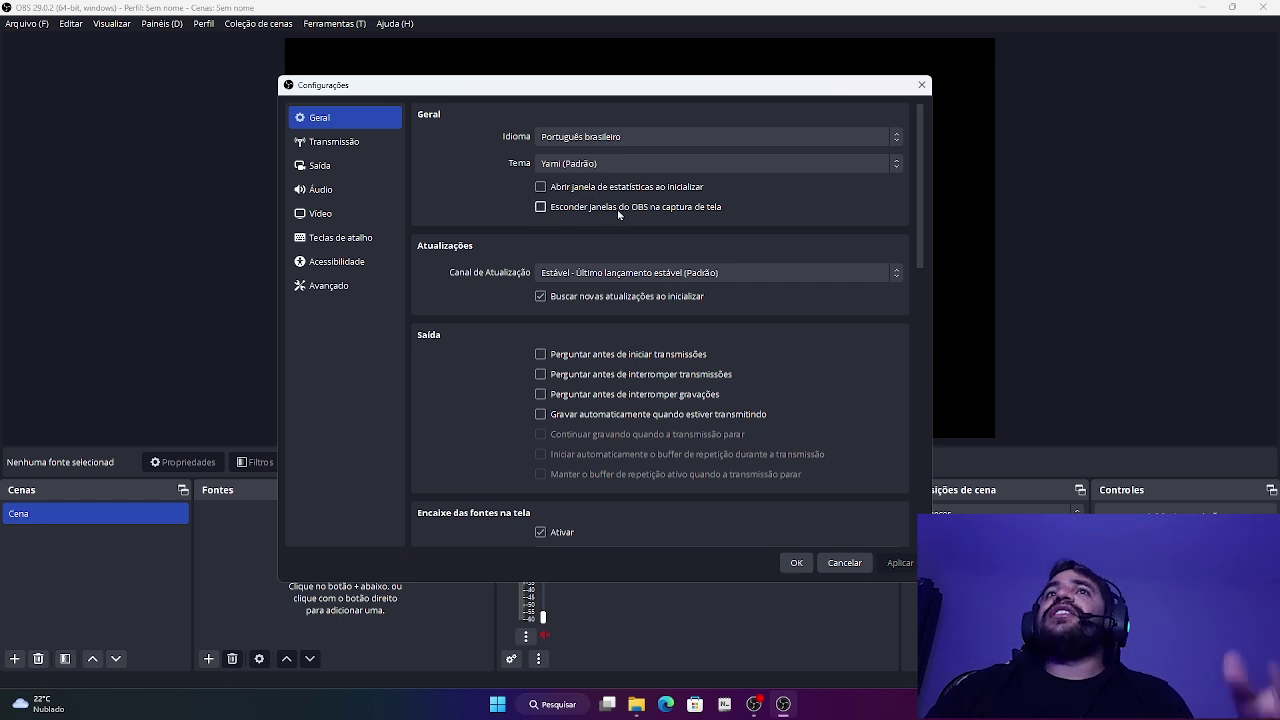
mouse_move(617, 209)
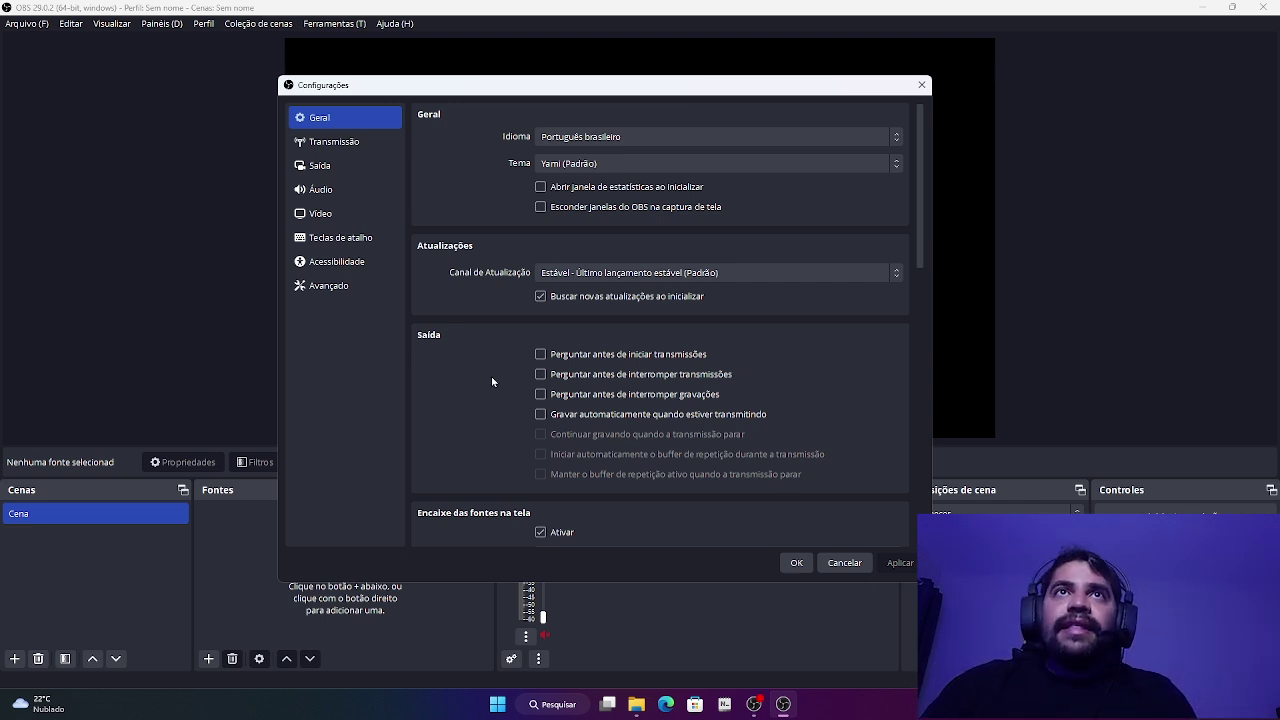
scroll(739, 388, down, 1)
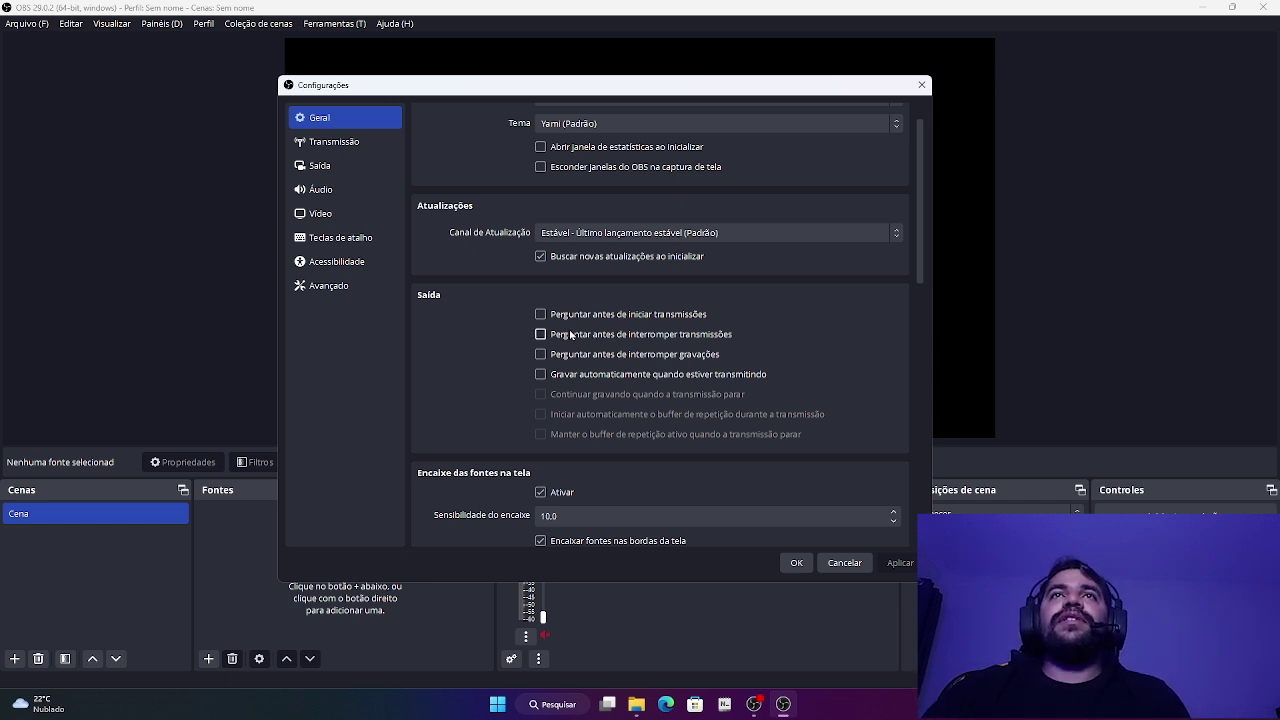
click(603, 233)
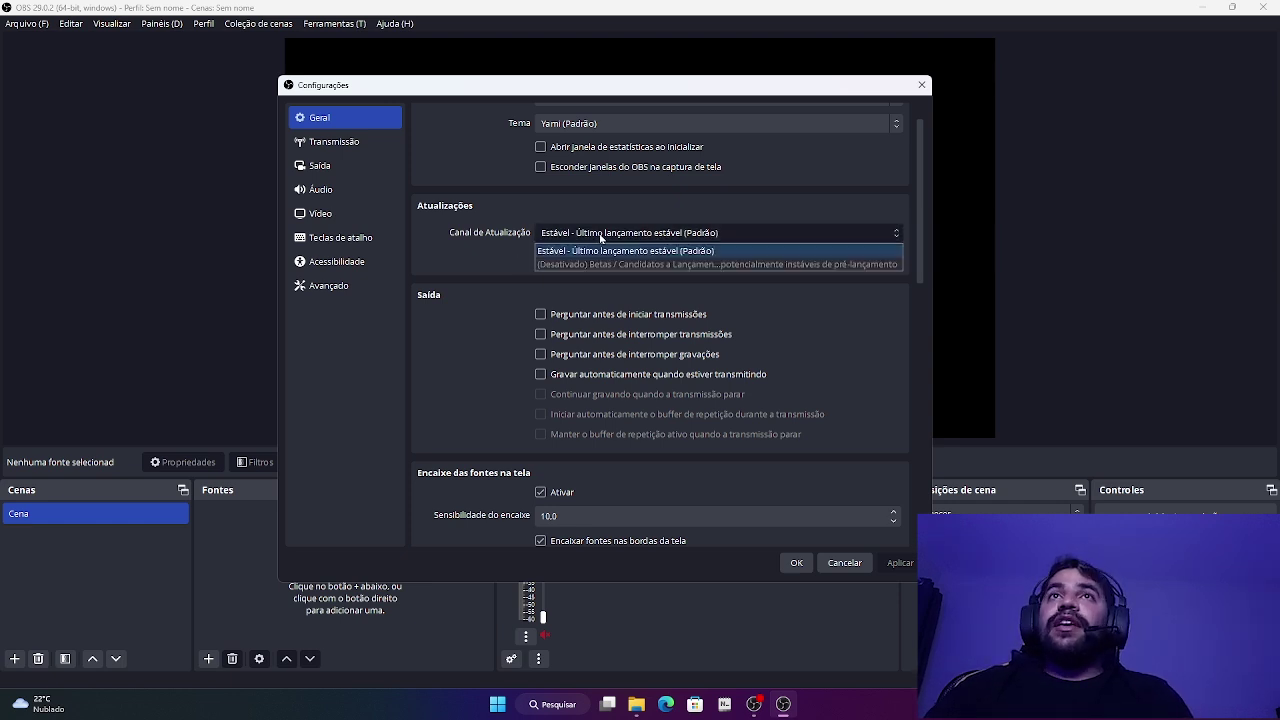
click(536, 250)
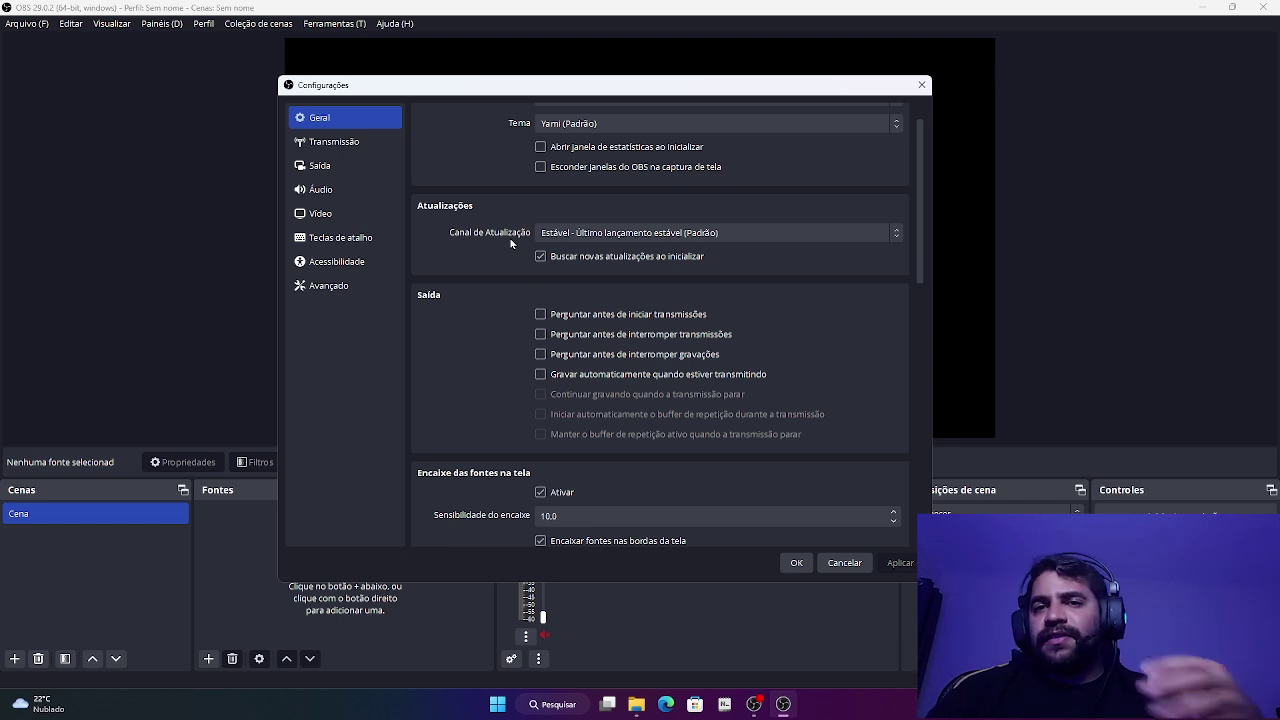
Step: Examine the streaming services offered in the stream settings, leaving Twitch as the service
click(356, 150)
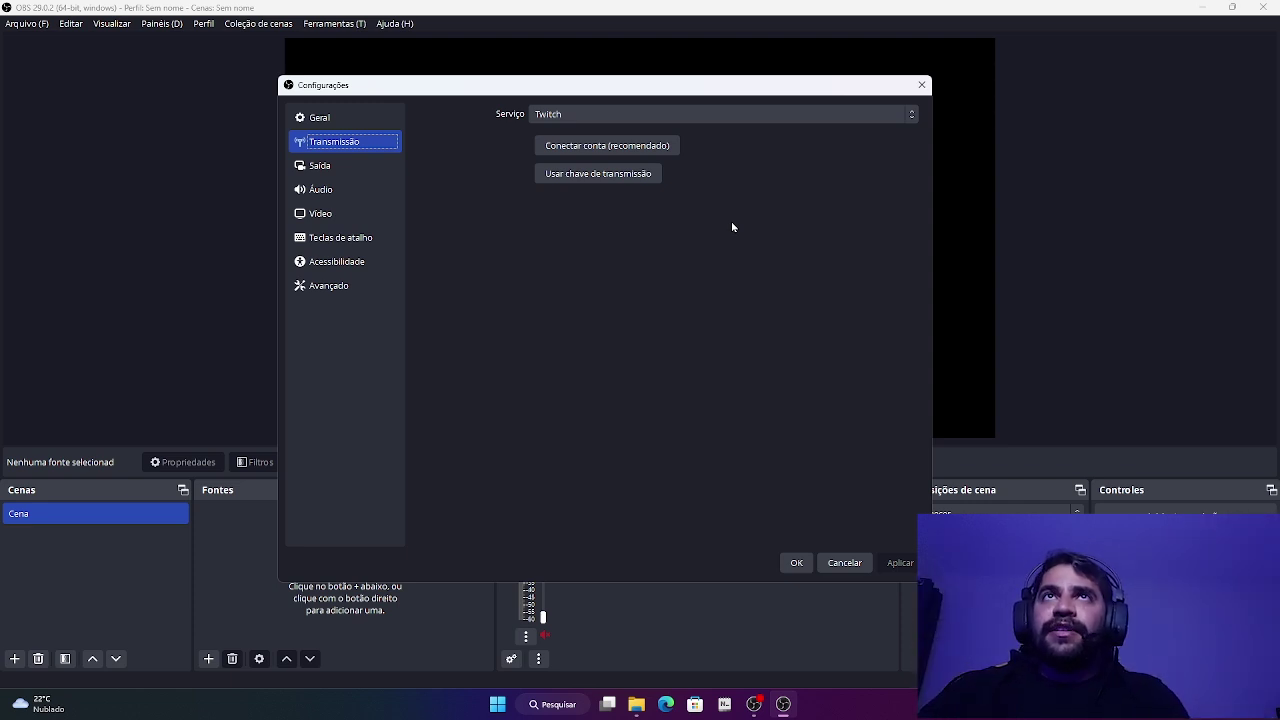
click(736, 118)
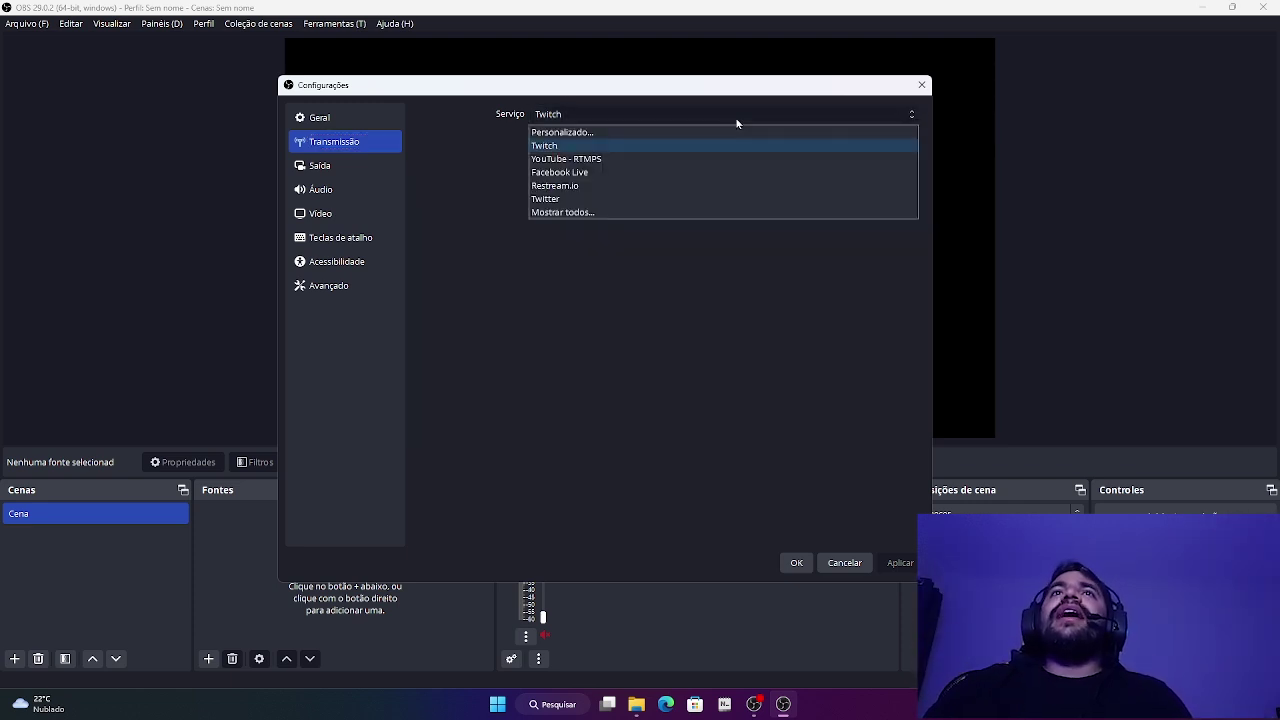
click(607, 145)
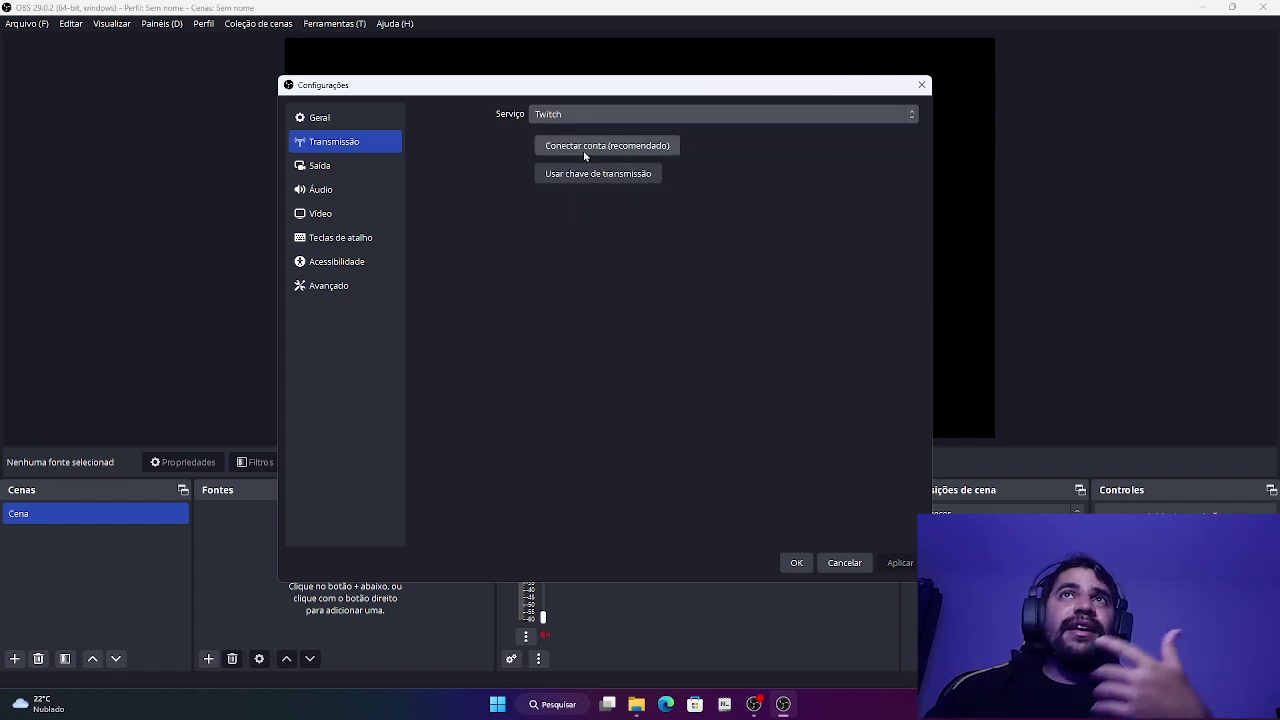
click(650, 116)
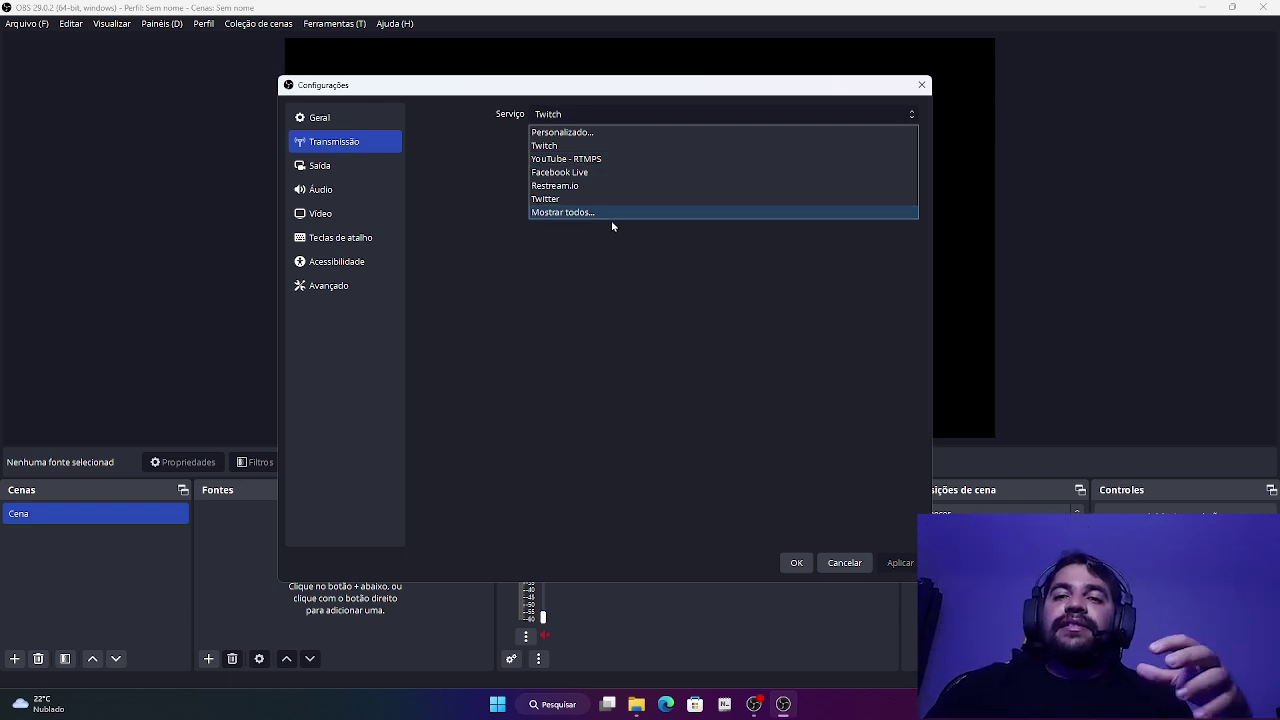
click(602, 257)
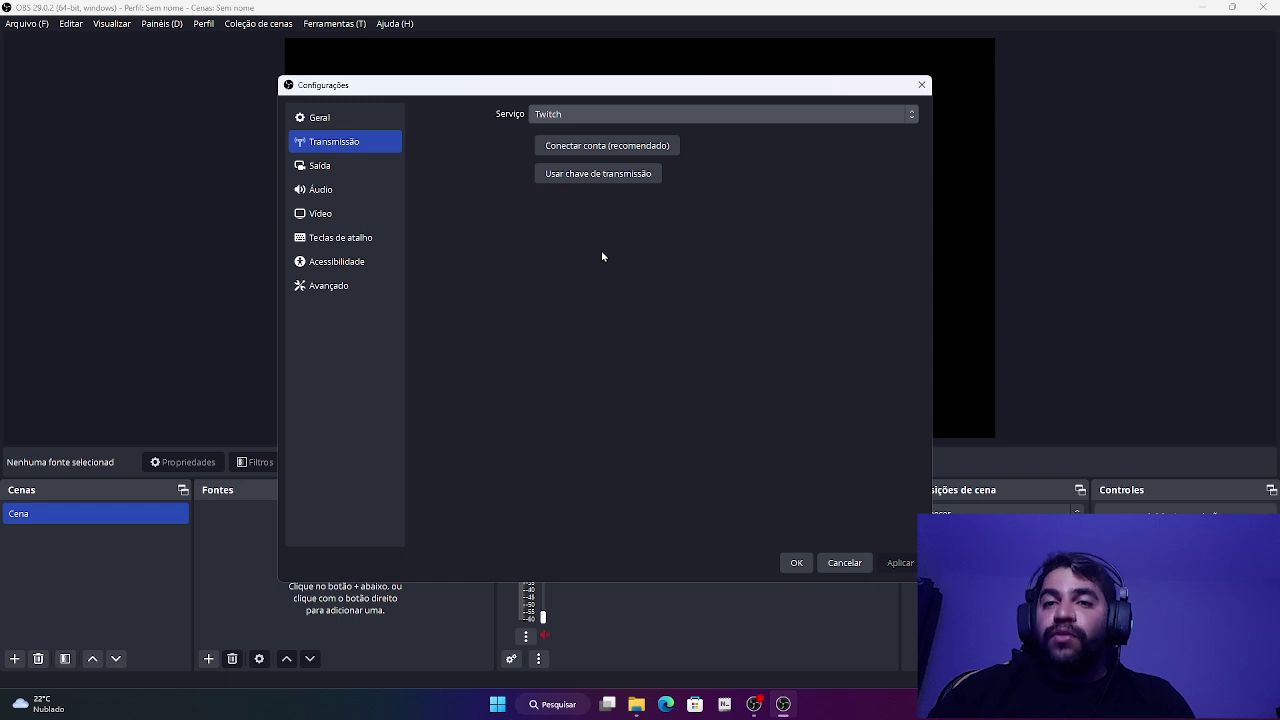
Step: Compare the Simples and Avançado output modes in the output settings, finishing on Avançado
click(312, 165)
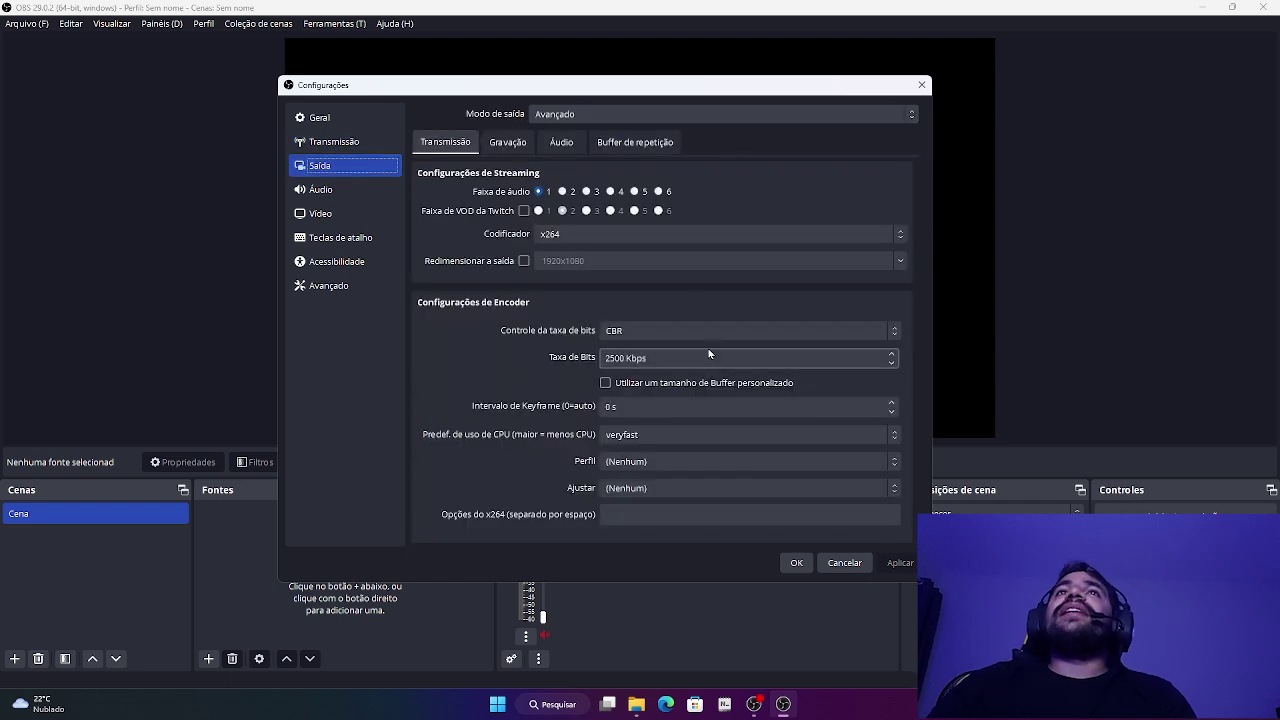
click(593, 114)
click(563, 133)
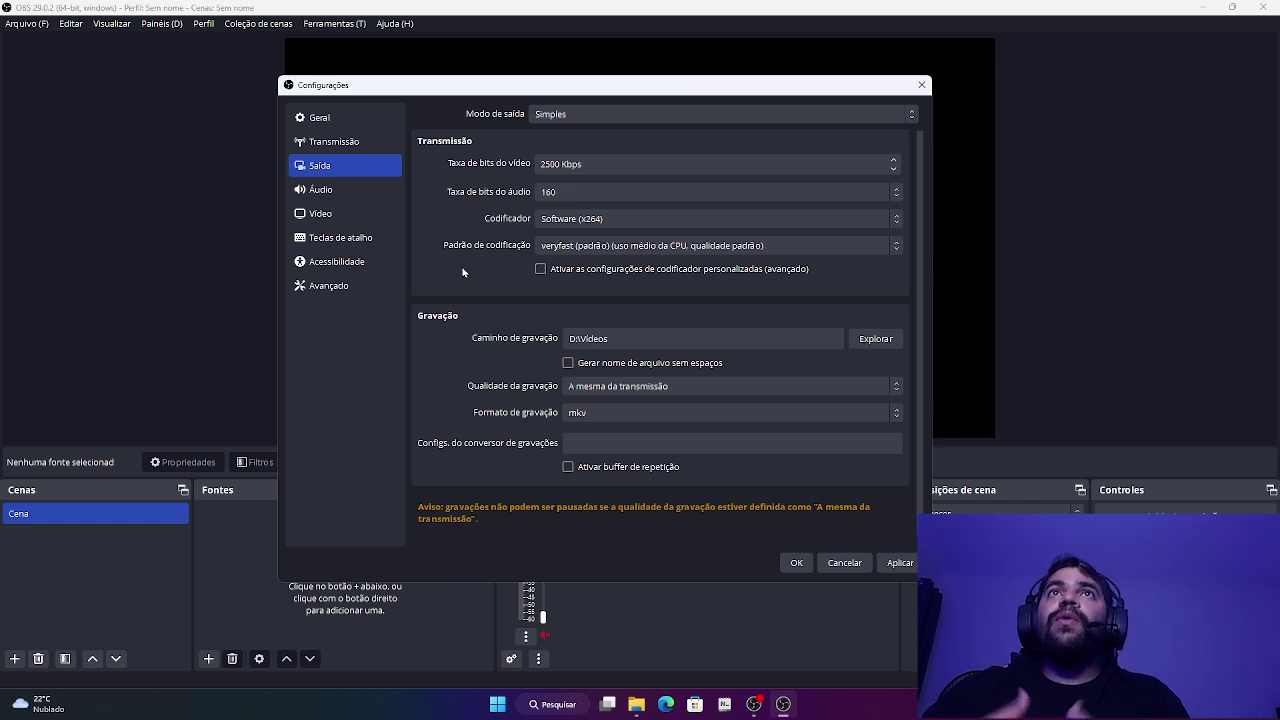
click(599, 110)
click(580, 141)
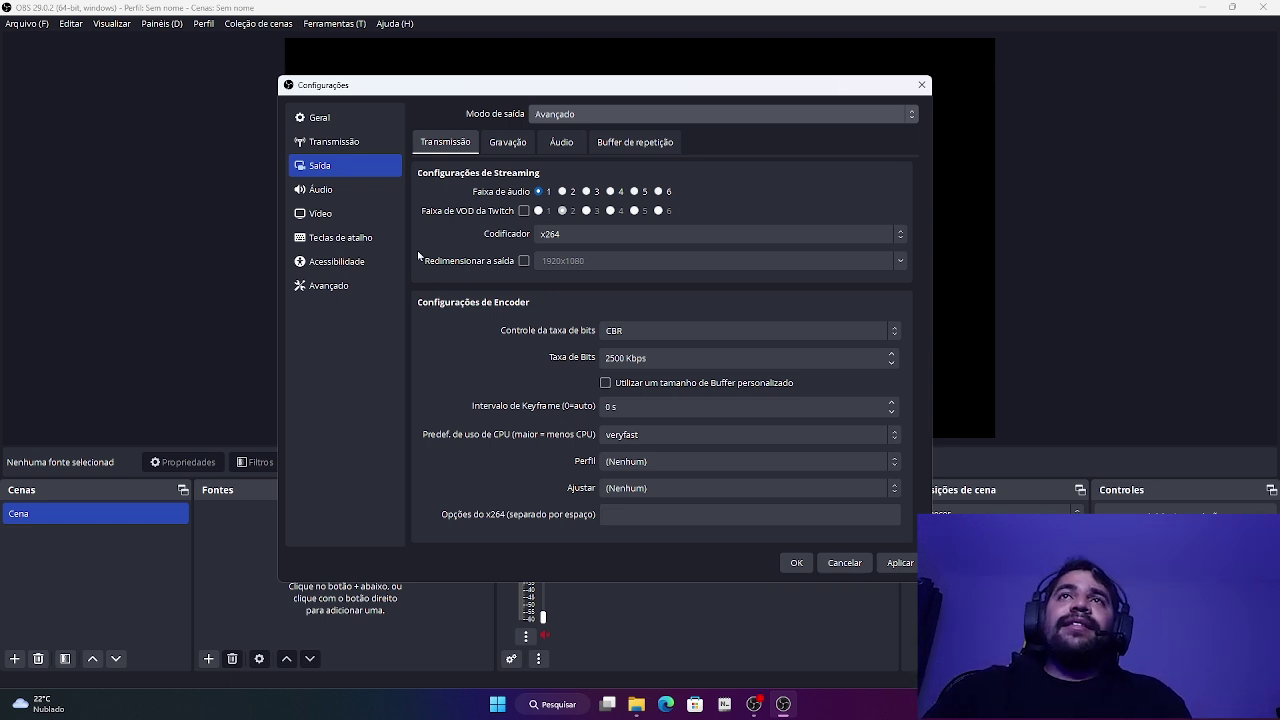
Step: Set the streaming encoder to QuickSync H.264
click(562, 236)
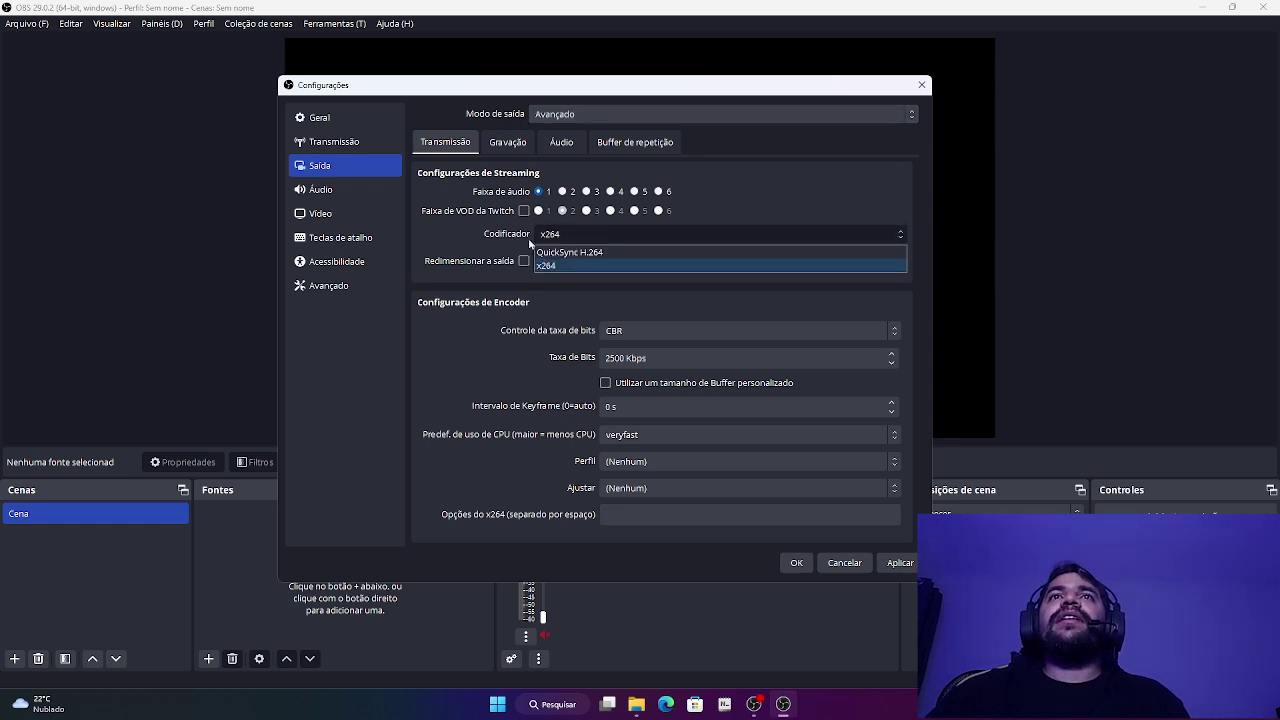
click(583, 254)
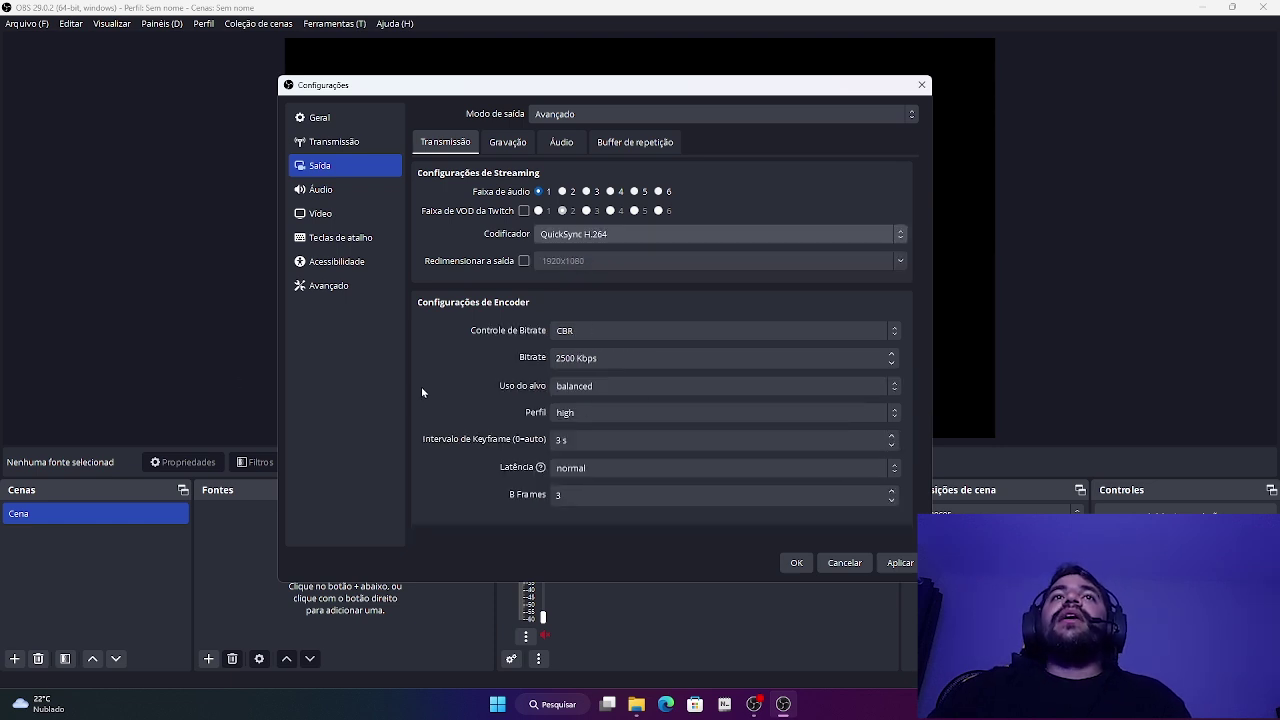
Step: Try rescaling the streaming output to 1280x720, and turn output rescaling off again
click(524, 261)
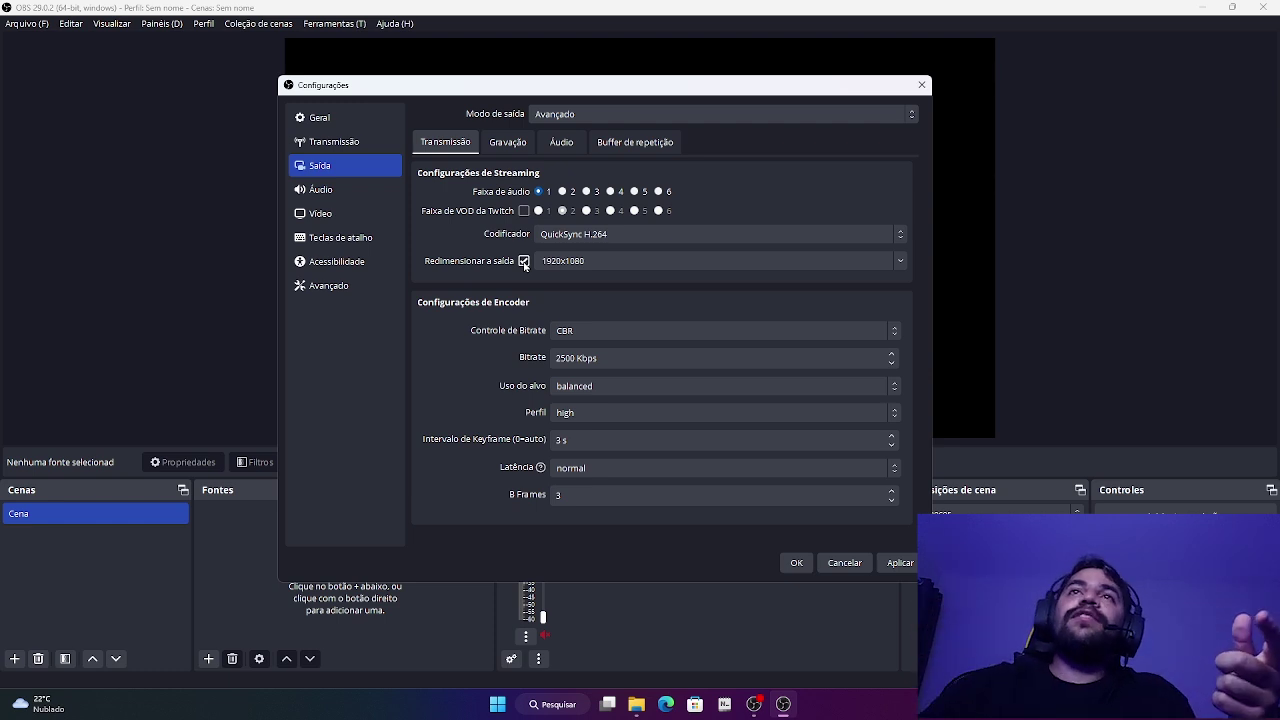
click(898, 258)
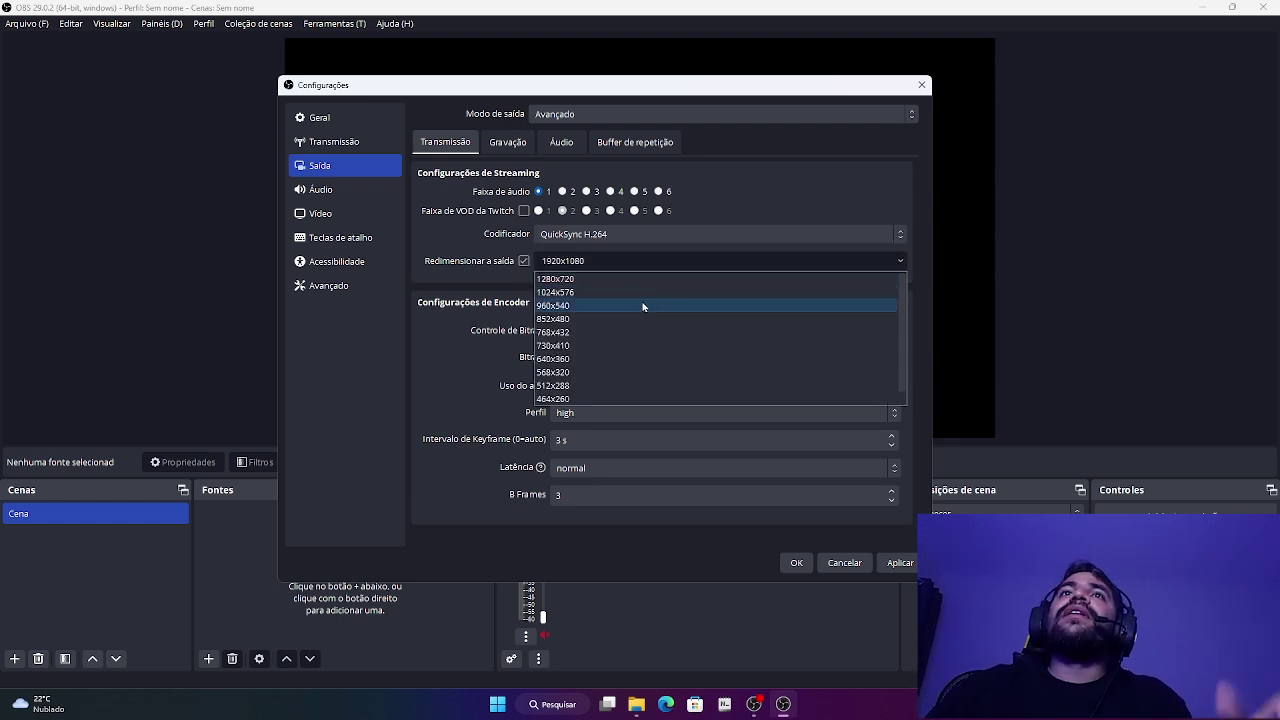
click(563, 280)
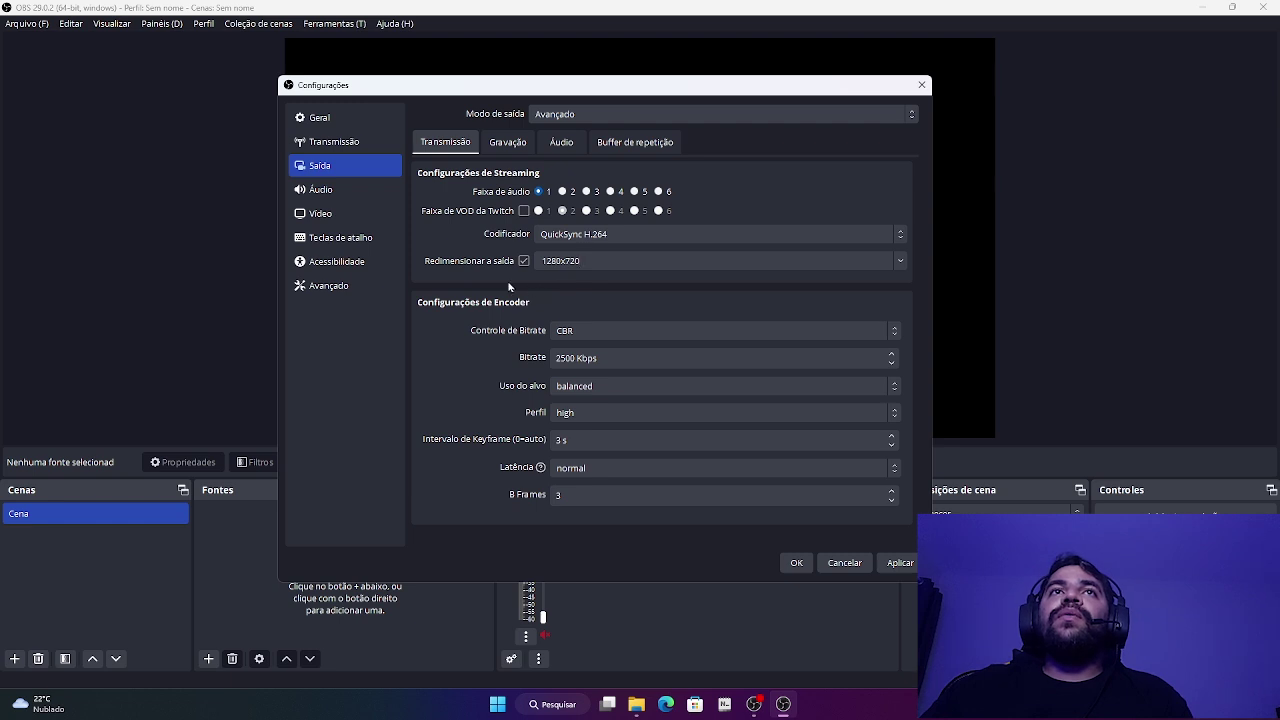
click(522, 261)
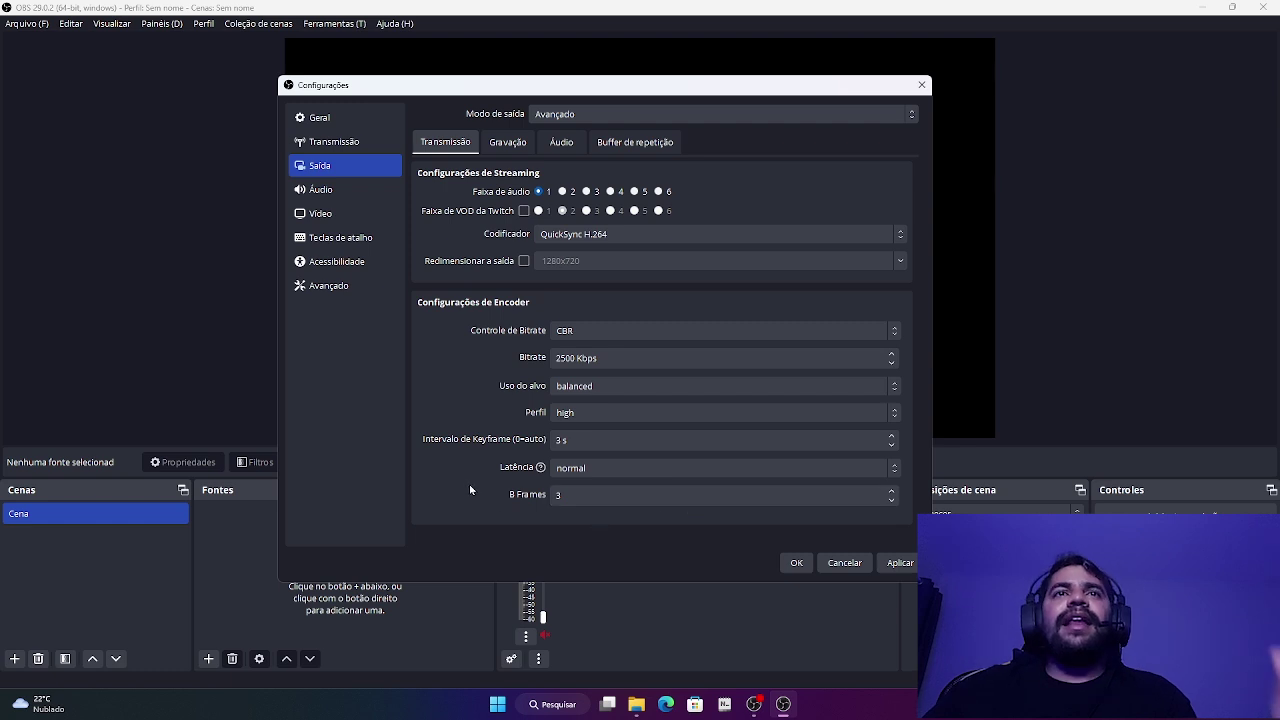
Step: Set the streaming encoder's bitrate to 5000 Kbps
mouse_move(467, 472)
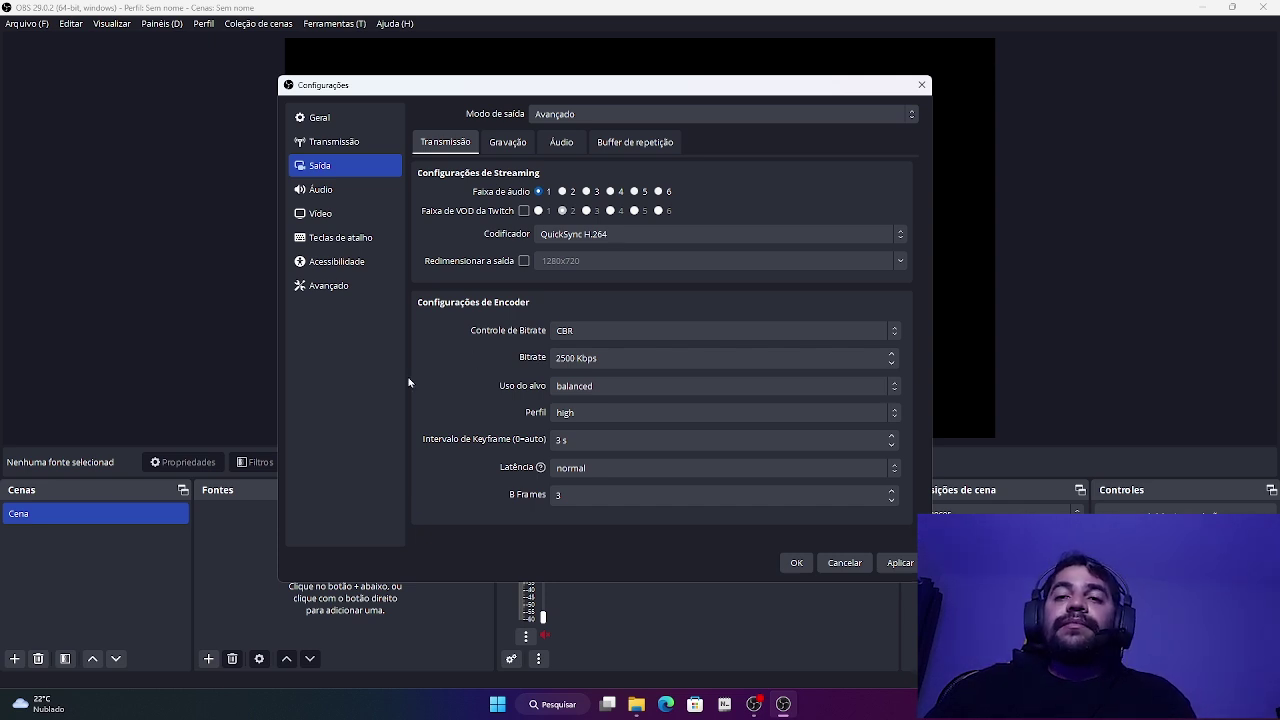
click(578, 360)
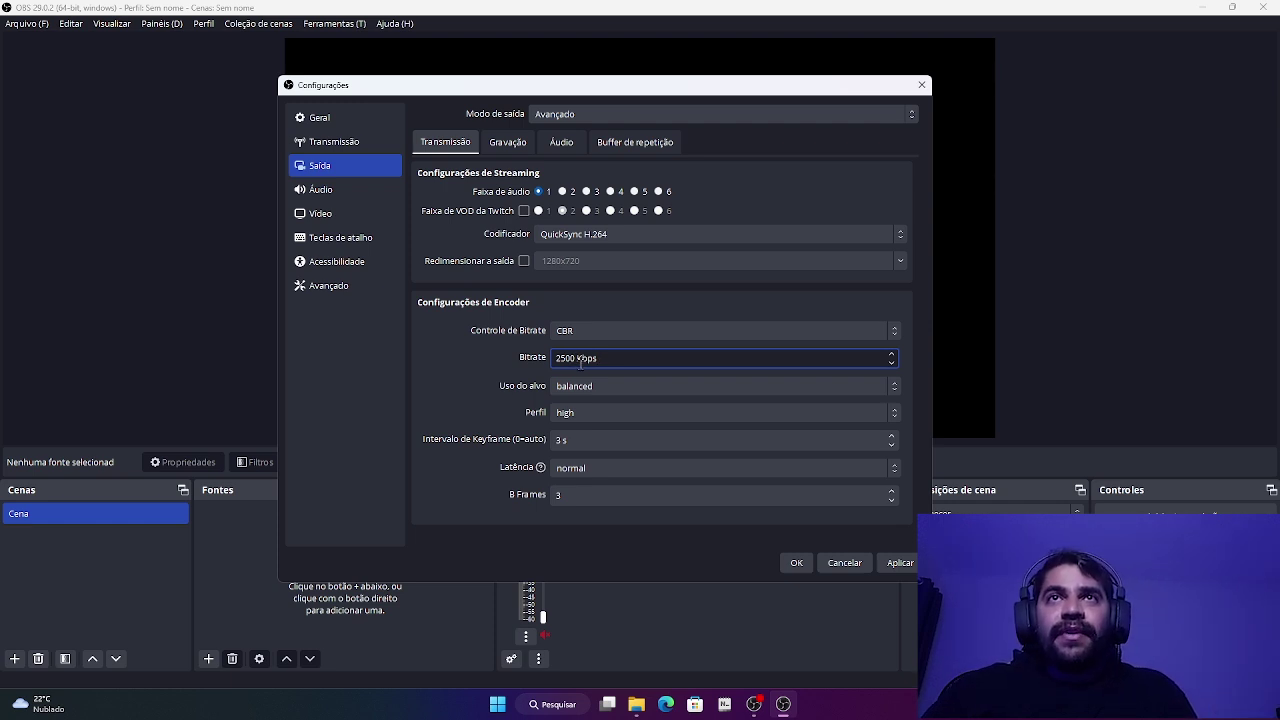
key(shift+Left)
key(shift+Left)
key(shift+Left)
key(shift+Left)
text(5000)
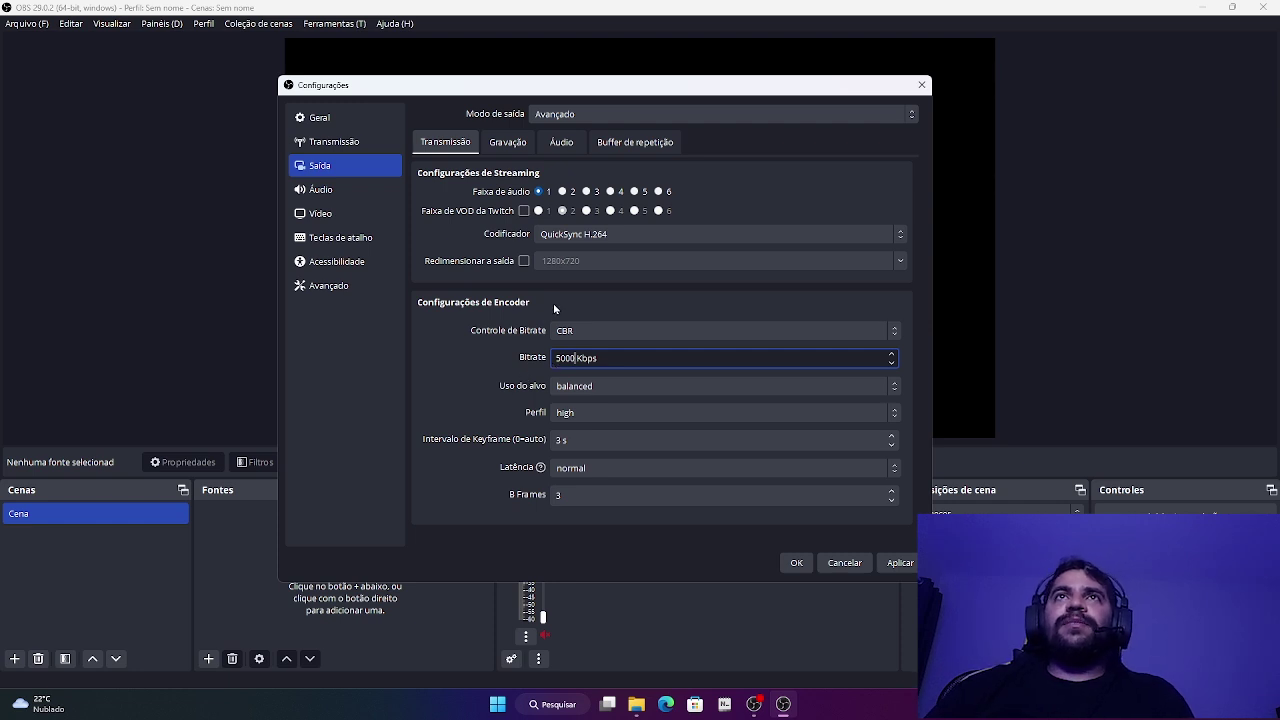
Step: Open the recording output settings and check the recording type options, leaving the type on Padrão
click(506, 143)
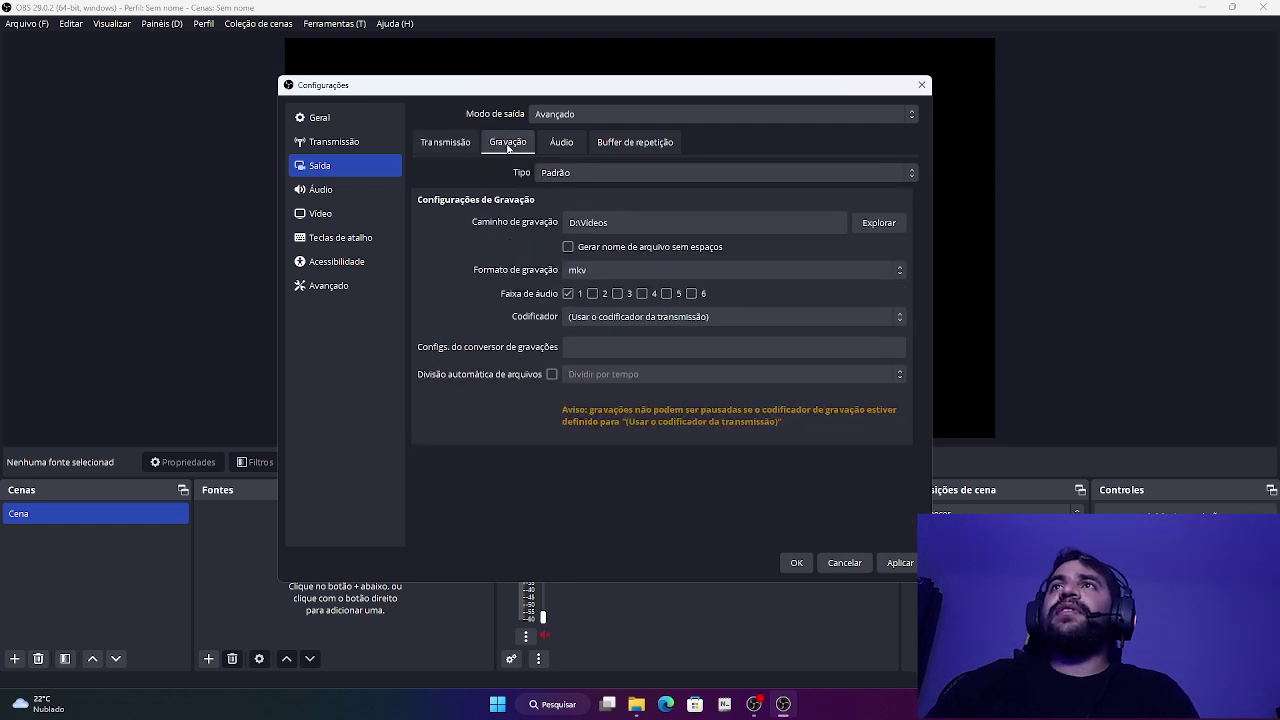
click(548, 172)
click(455, 173)
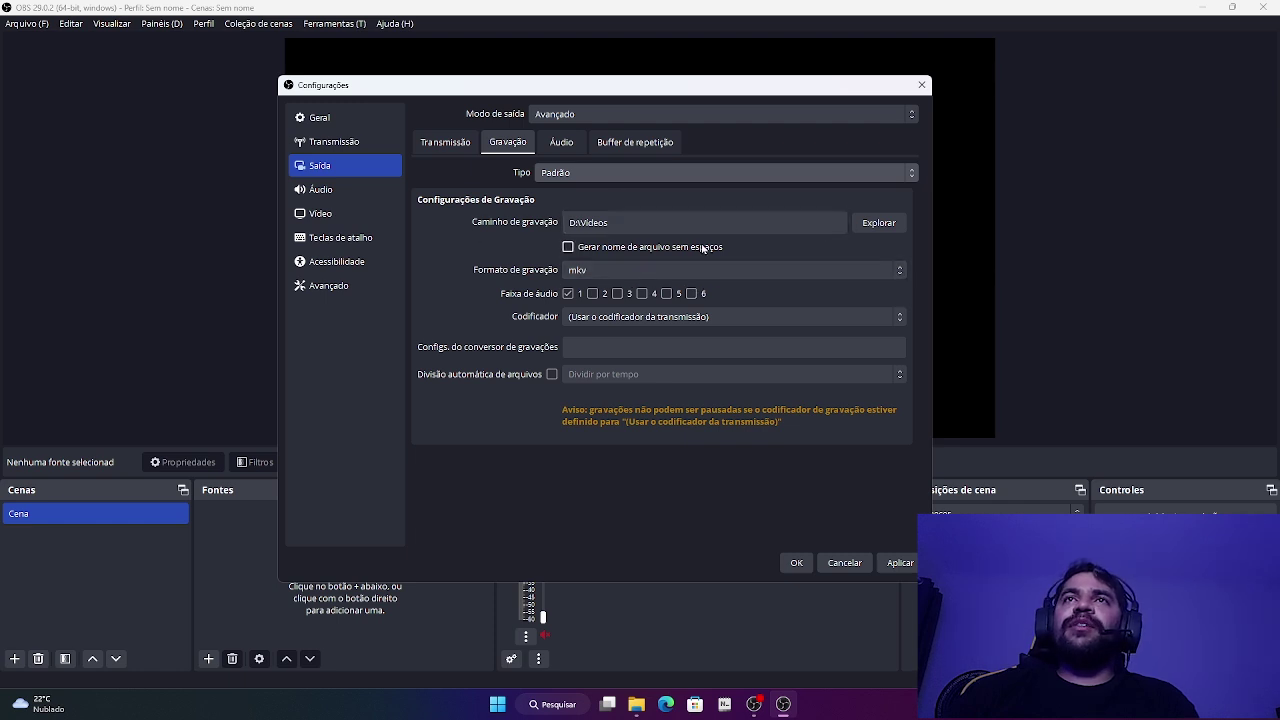
Step: Browse for the recording folder and choose Vídeos on drive D as the recording path
click(873, 222)
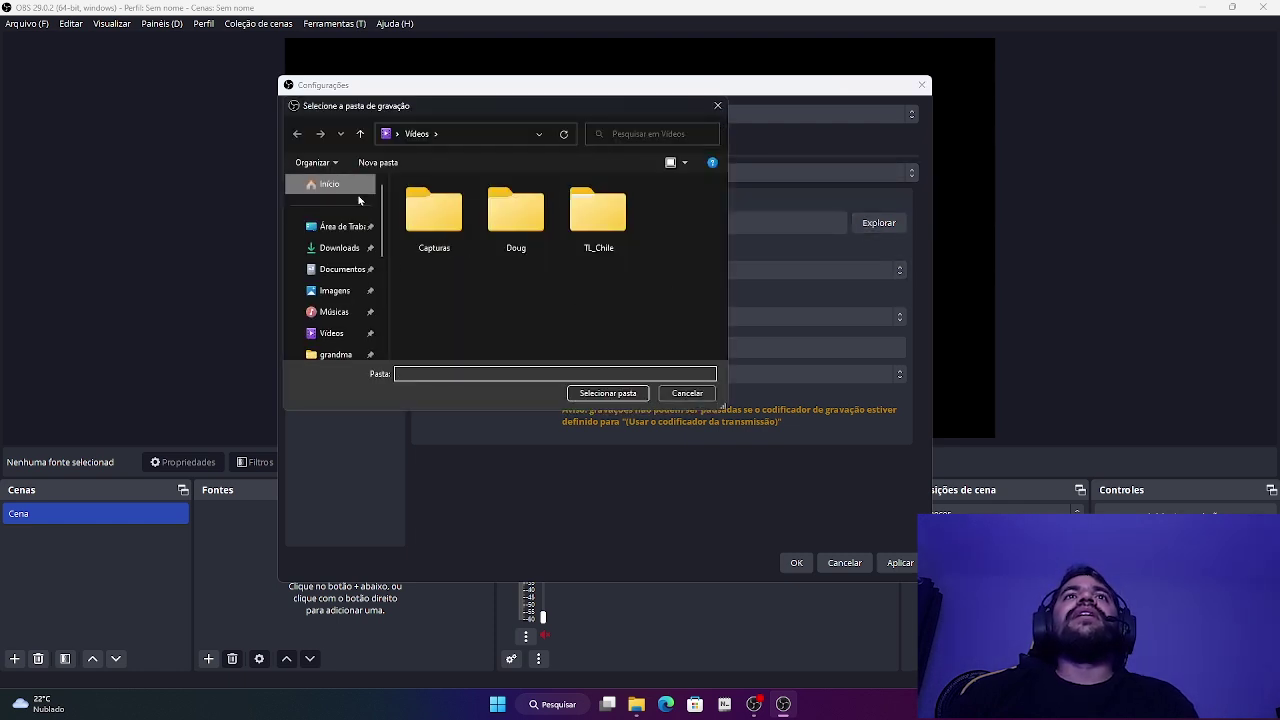
scroll(365, 260, down, 5)
scroll(340, 300, up, 5)
click(332, 311)
scroll(341, 303, down, 5)
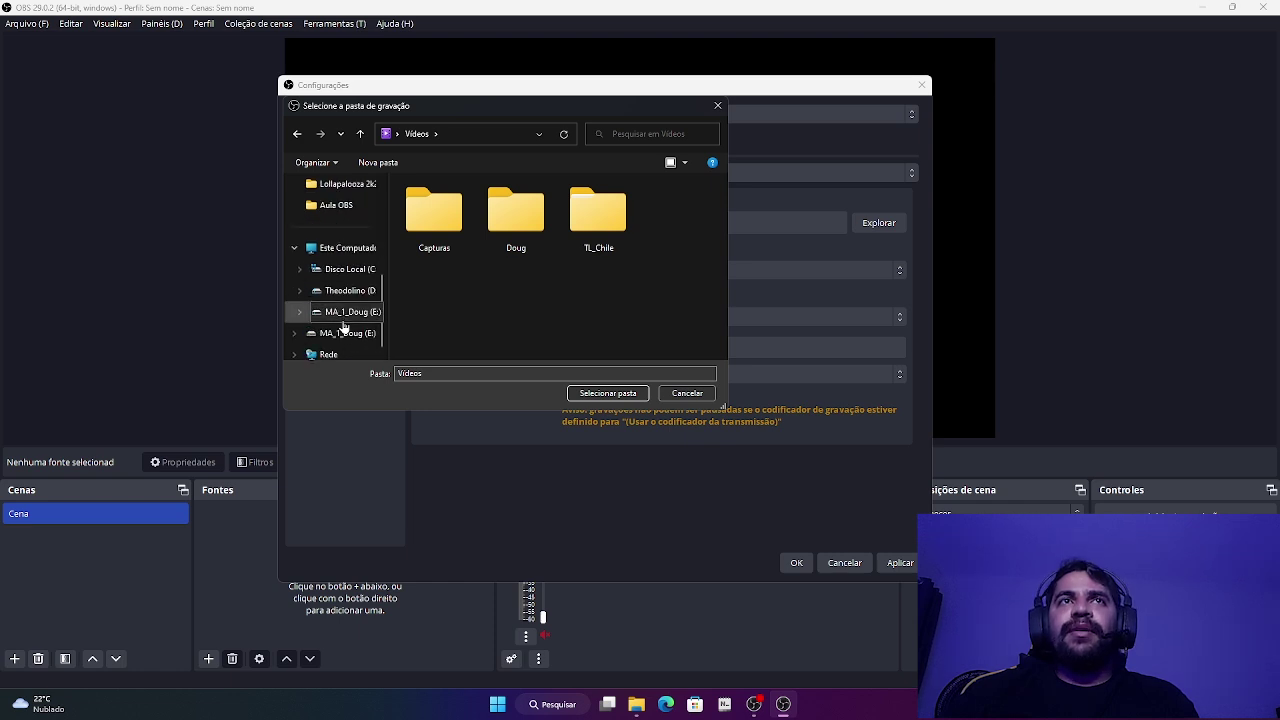
click(640, 392)
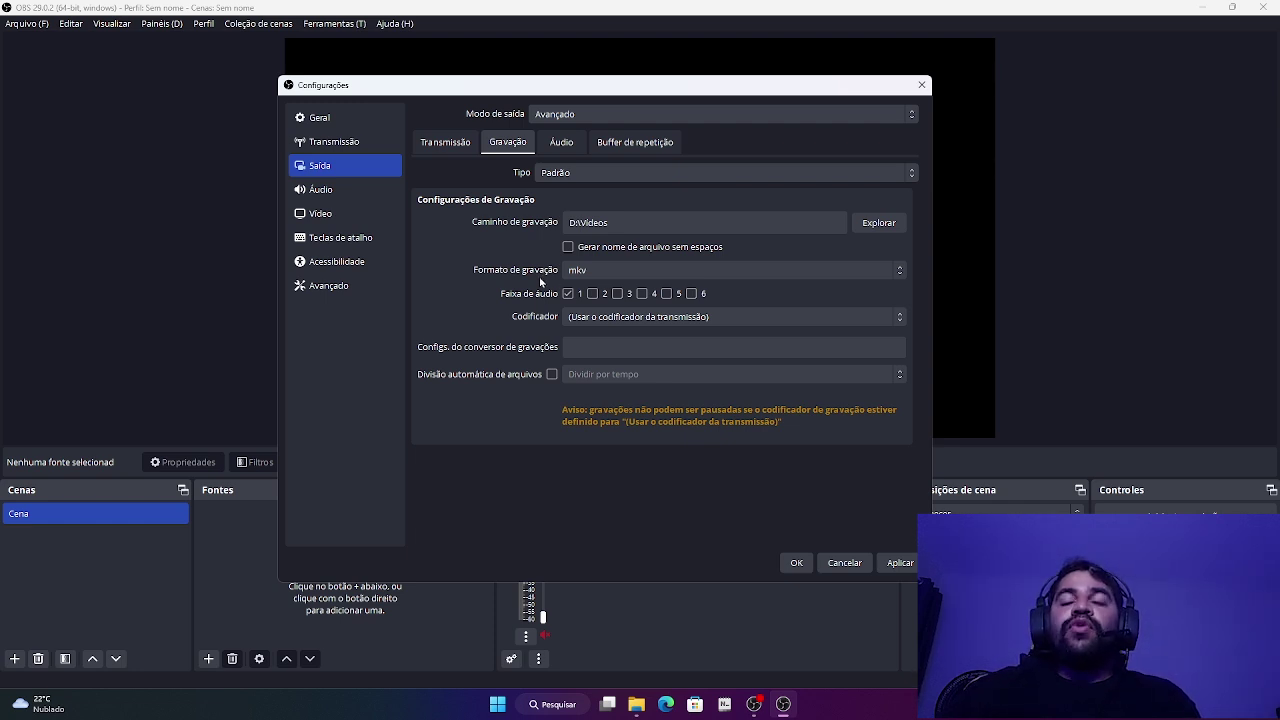
Step: Review the available recording formats and set the recording format to mp4
click(585, 270)
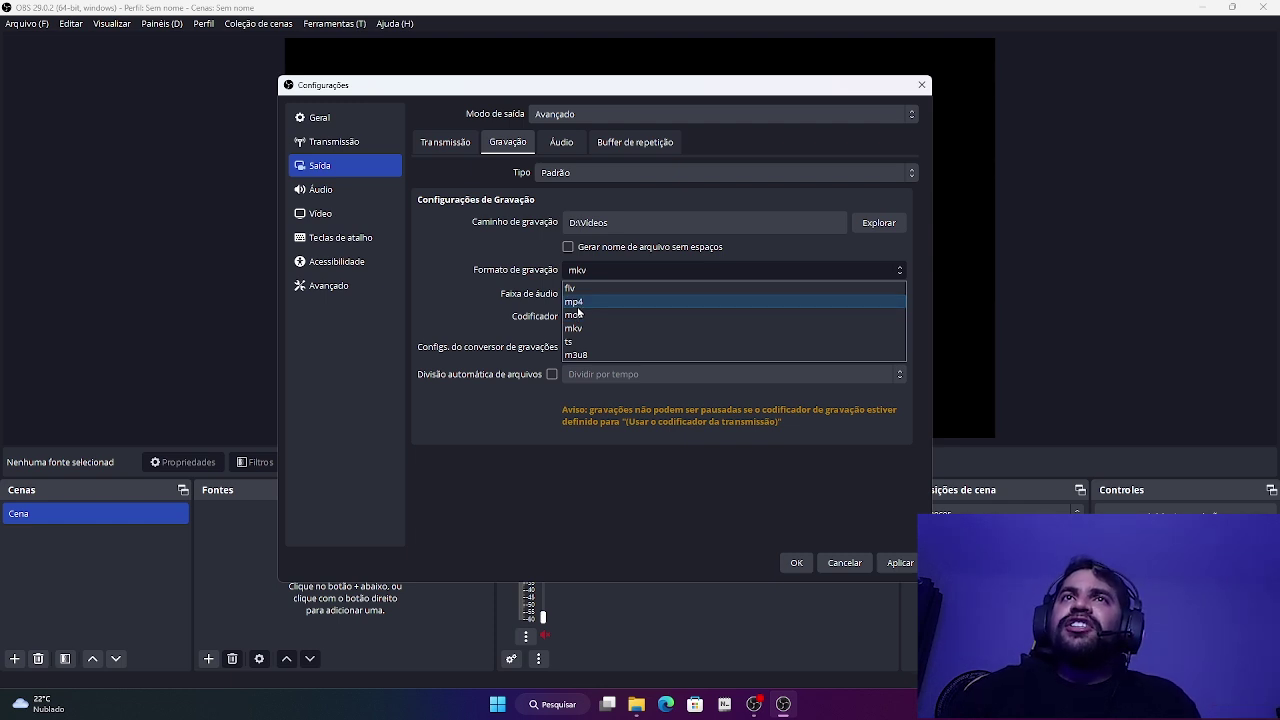
click(498, 288)
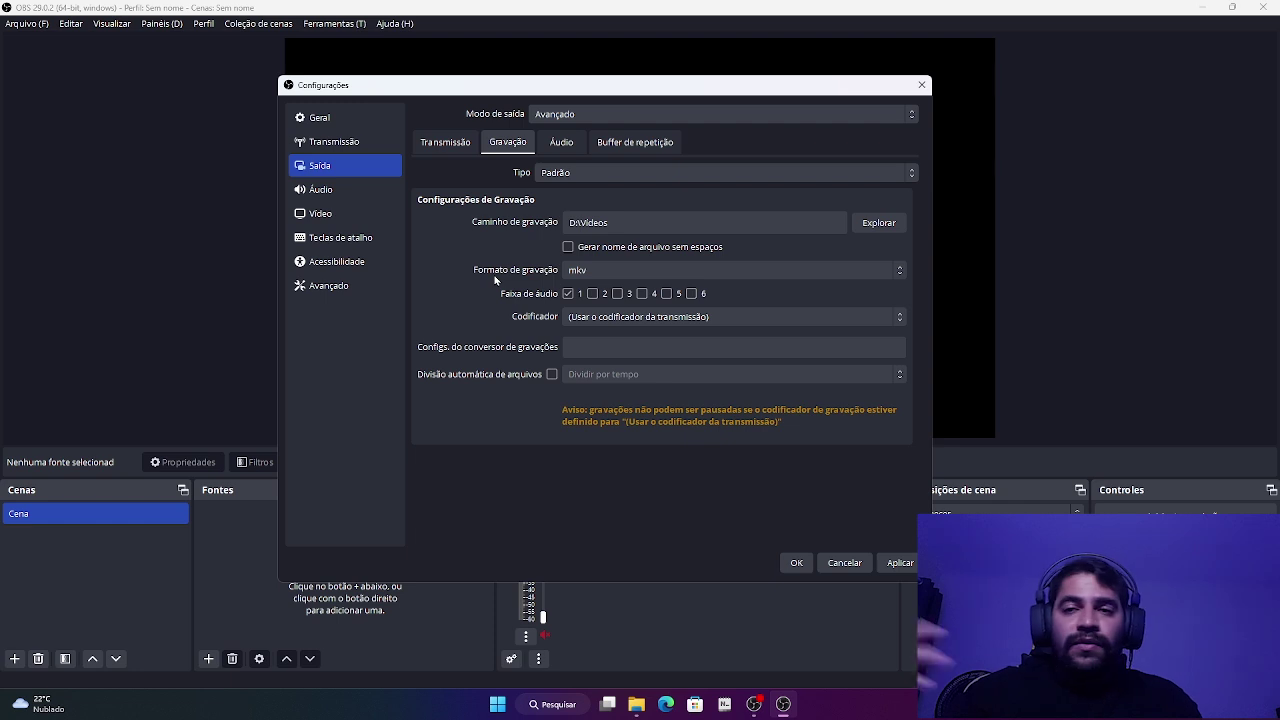
click(596, 269)
click(585, 303)
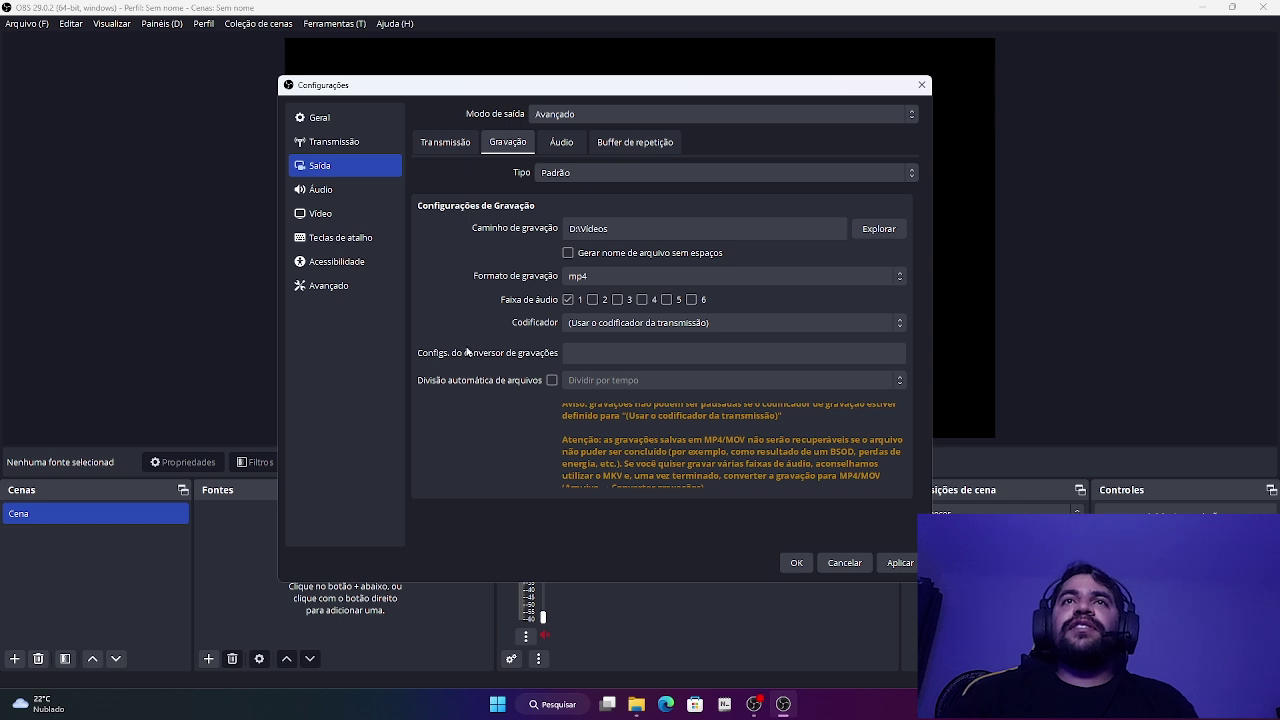
Step: Compare the recording encoder options with the streaming encoder options, leaving the recording encoder on (Usar o codificador da transmissão)
click(577, 325)
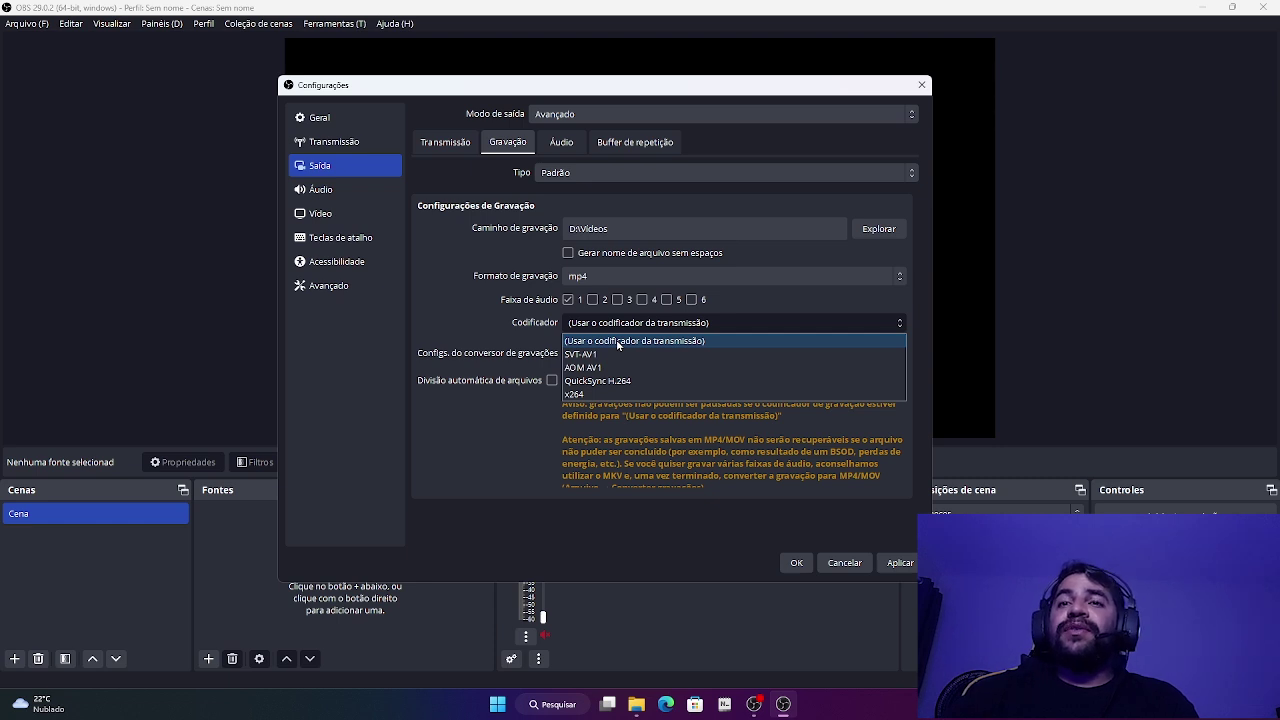
click(517, 331)
click(448, 142)
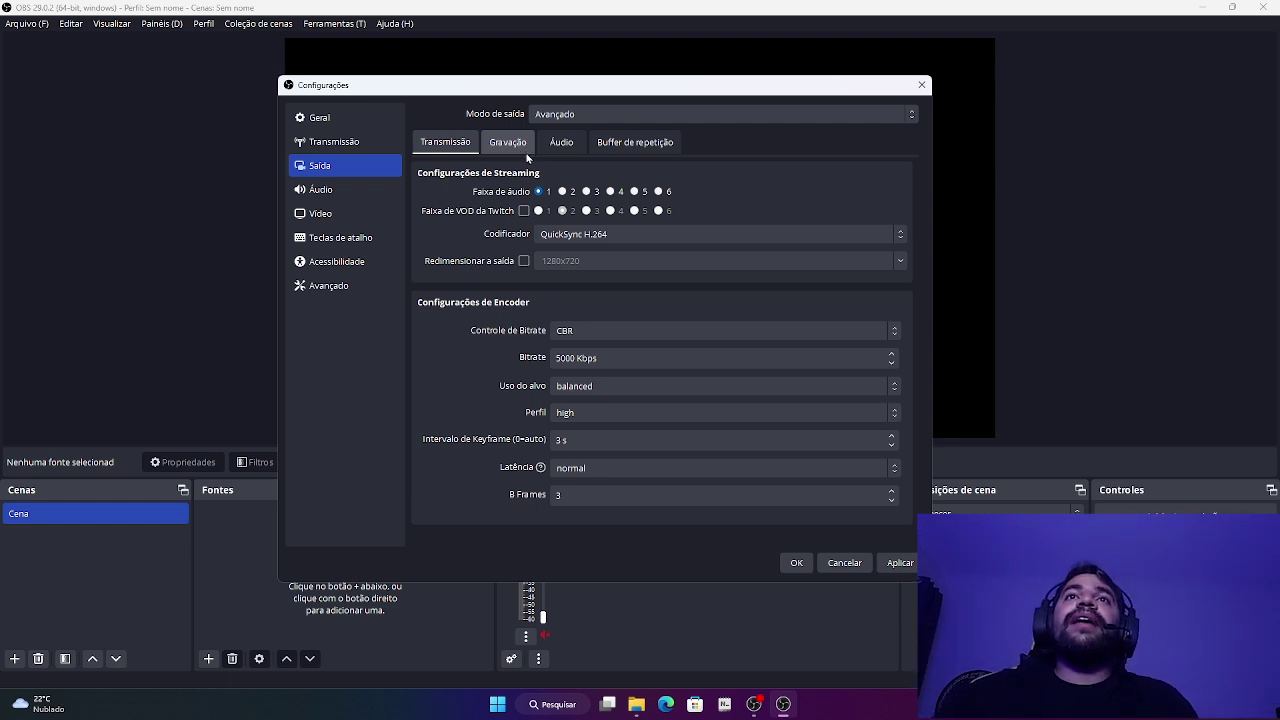
click(576, 236)
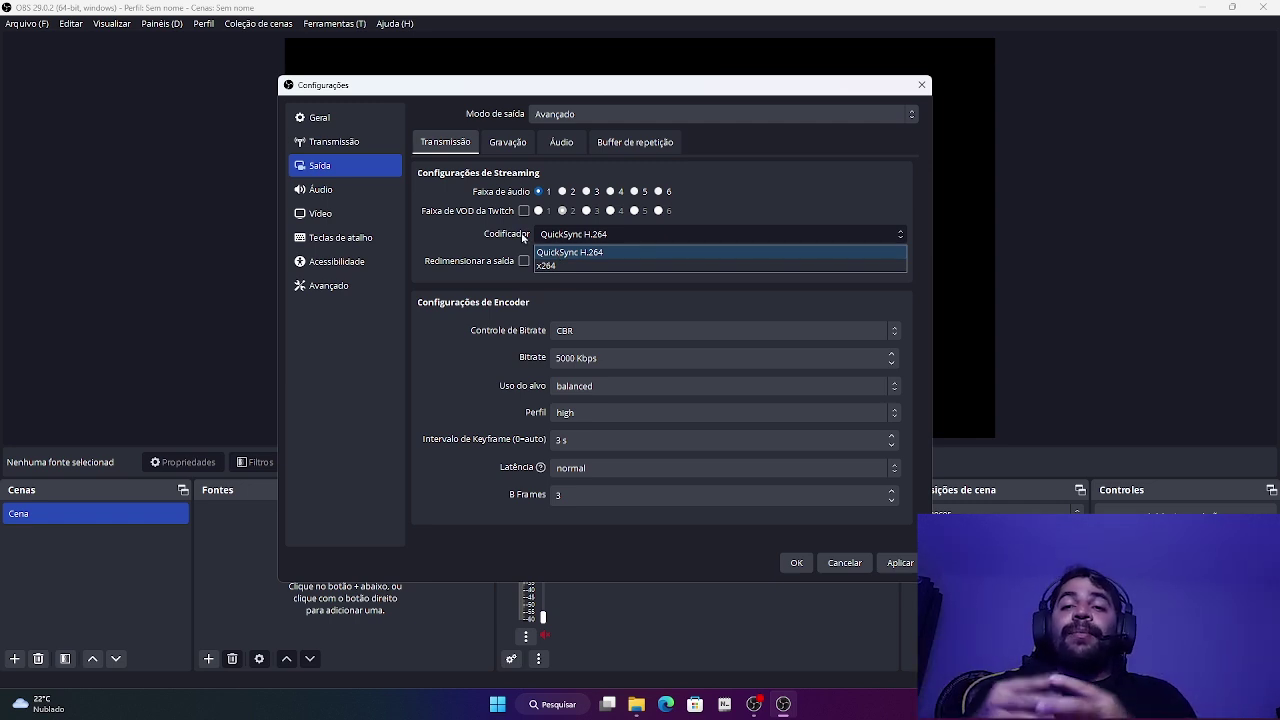
click(567, 253)
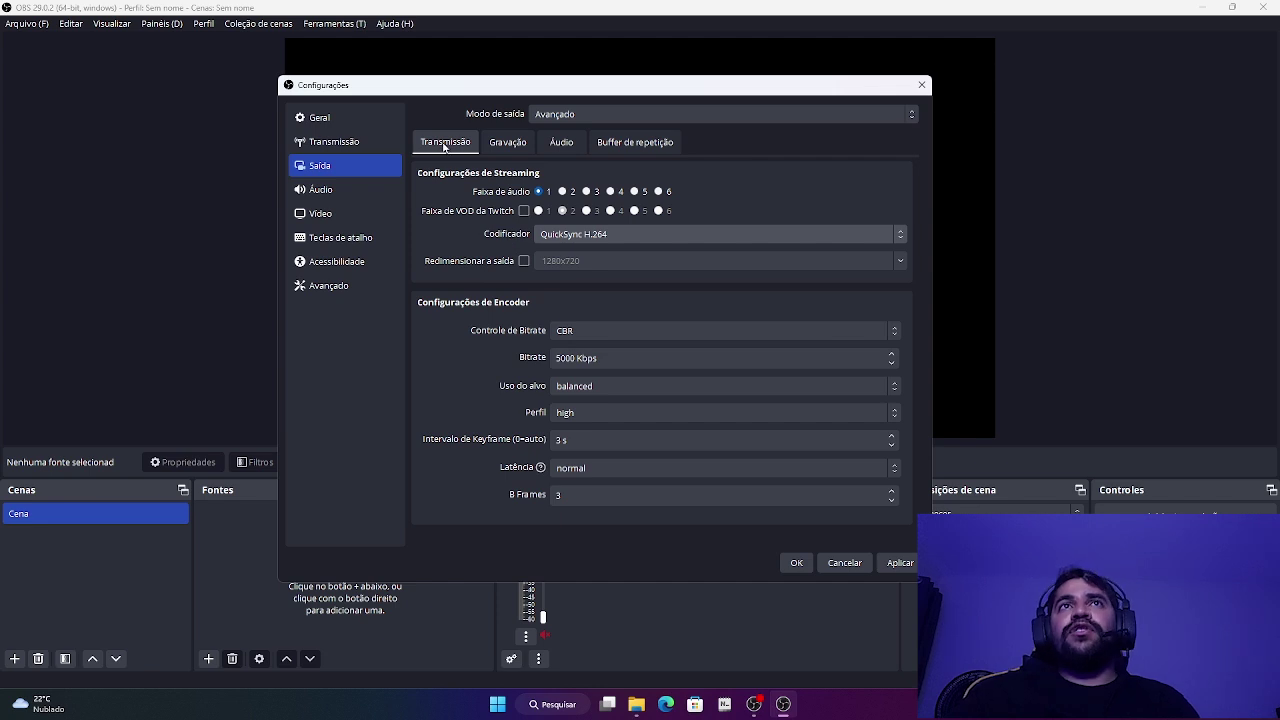
click(492, 143)
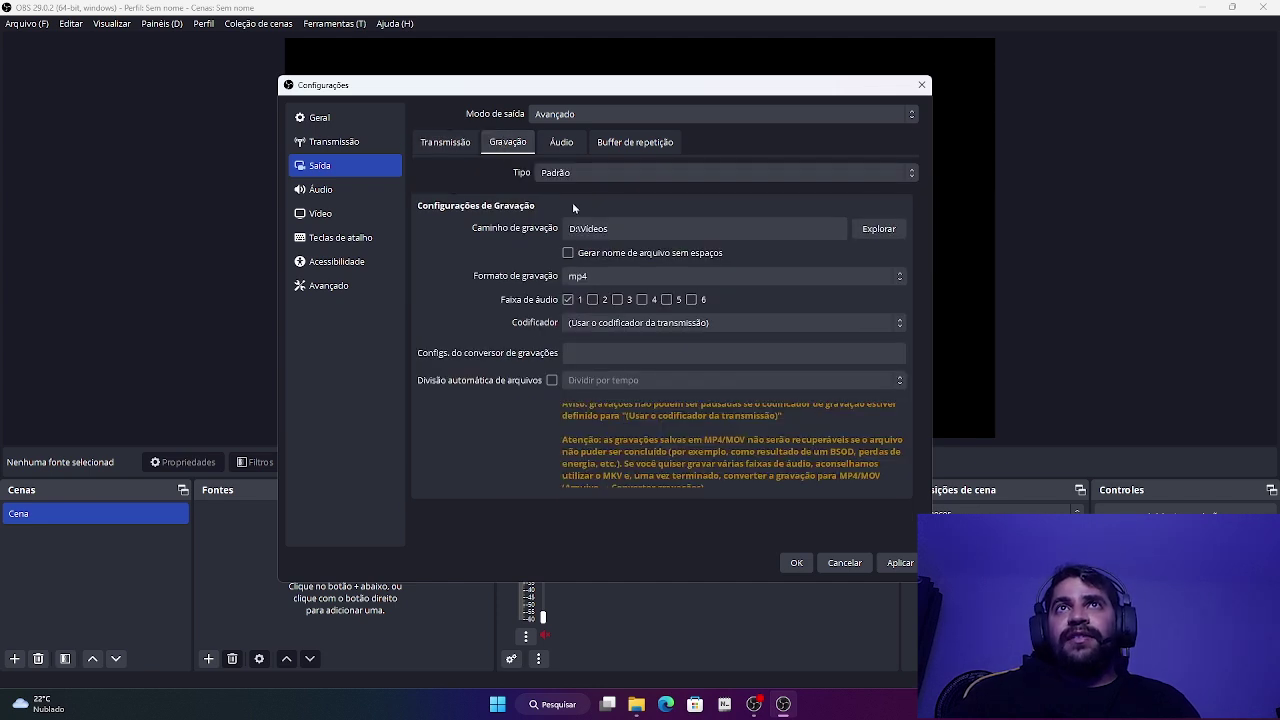
click(605, 323)
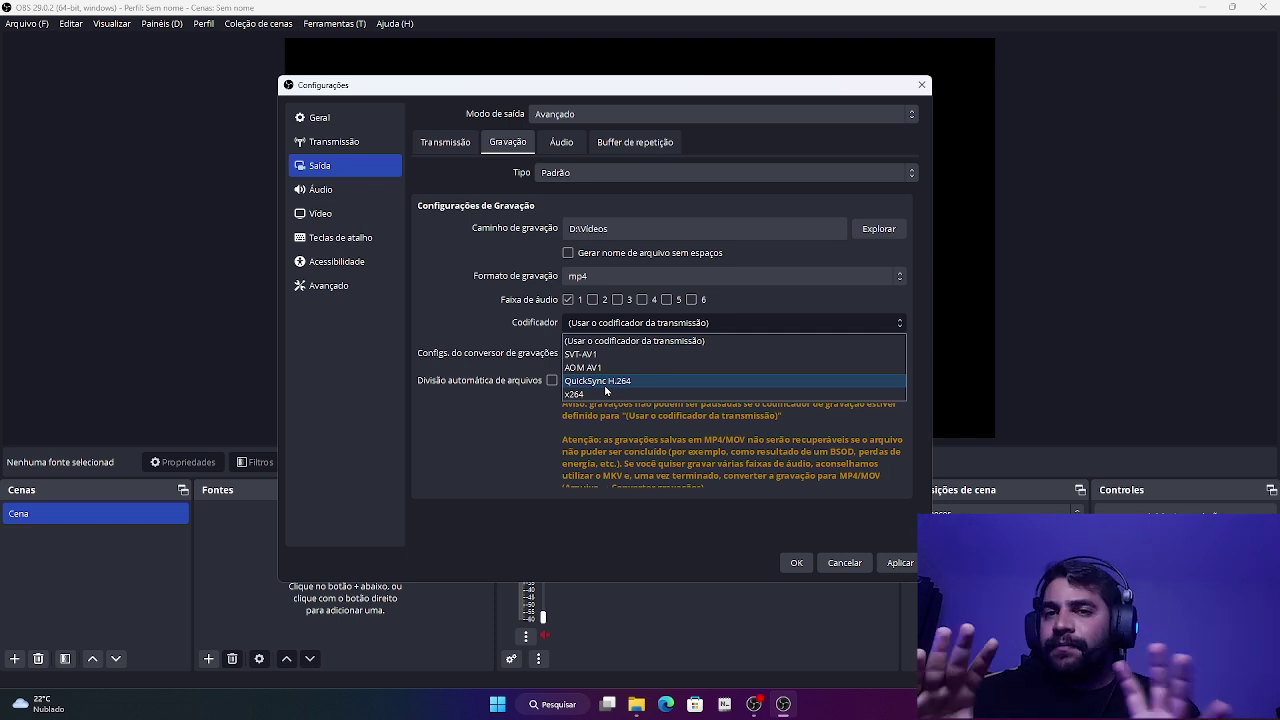
click(613, 346)
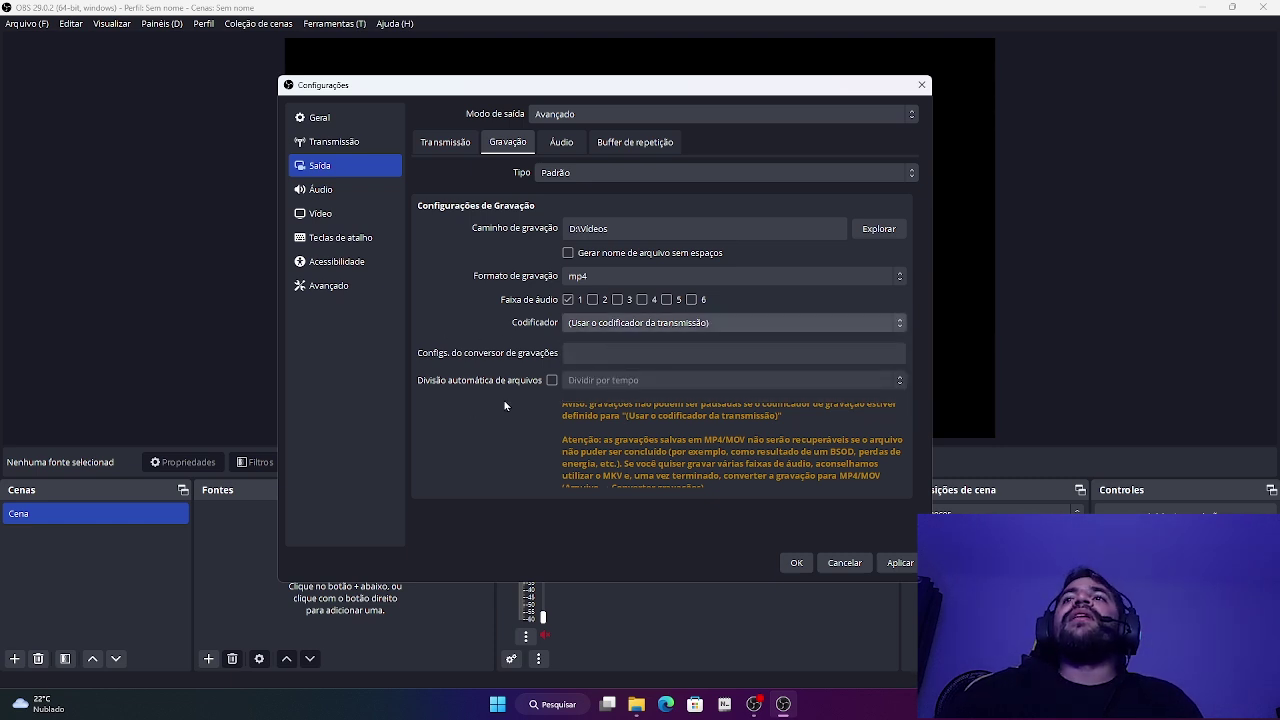
Step: Turn on automatic file splitting for recordings, with the split by time
click(551, 380)
scroll(698, 465, down, 1)
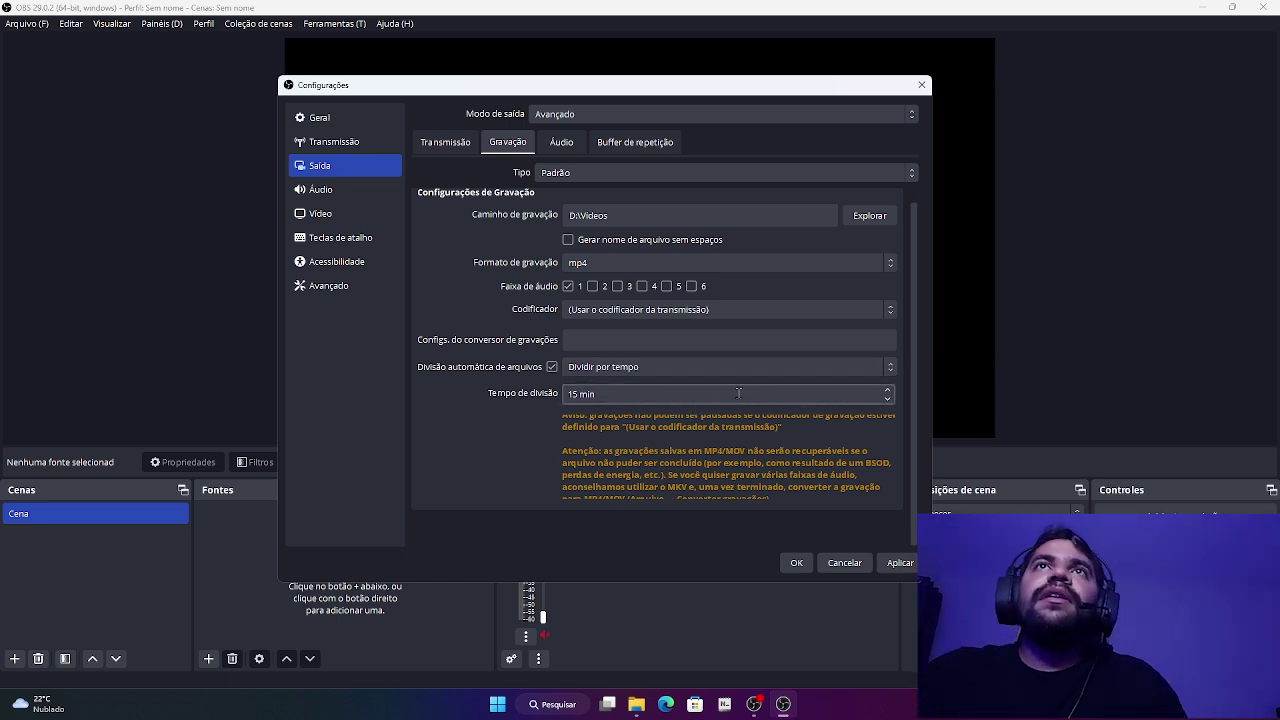
Step: Set the audio bitrate of track 1 (Faixa 1) to 320 in the output settings
click(555, 145)
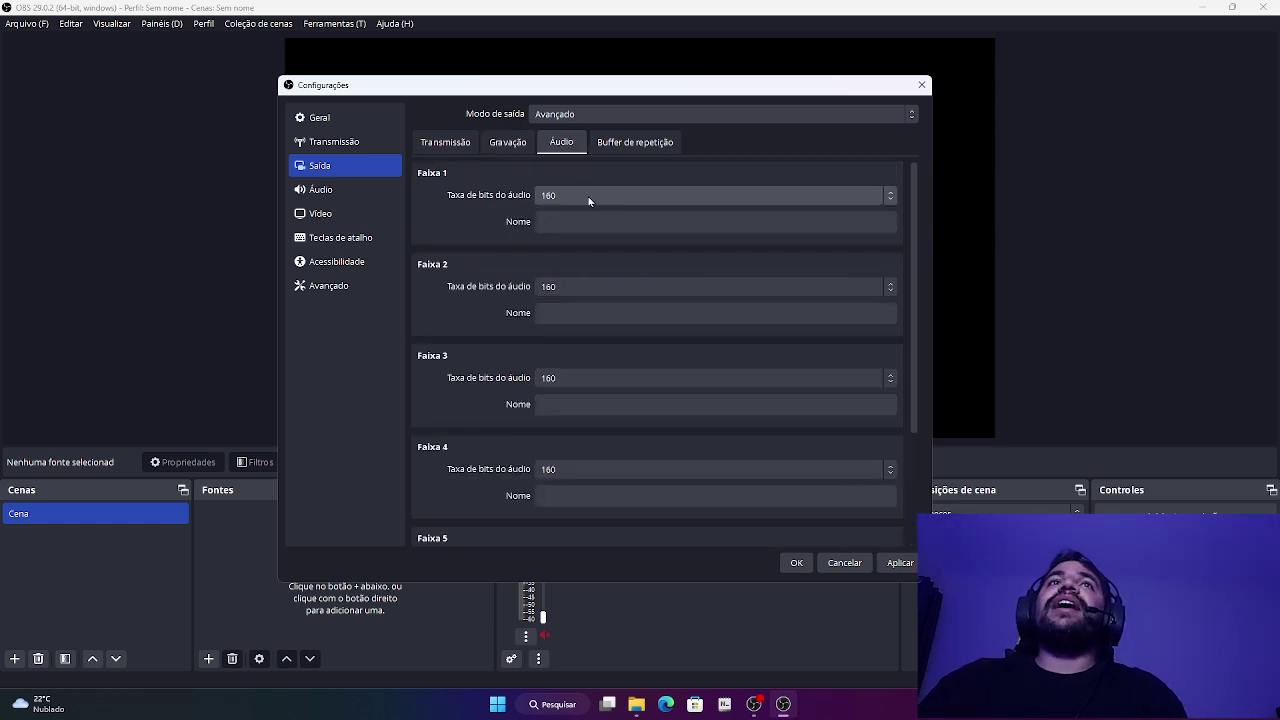
mouse_move(912, 388)
mouse_down()
mouse_move(913, 490)
mouse_move(917, 380)
mouse_up()
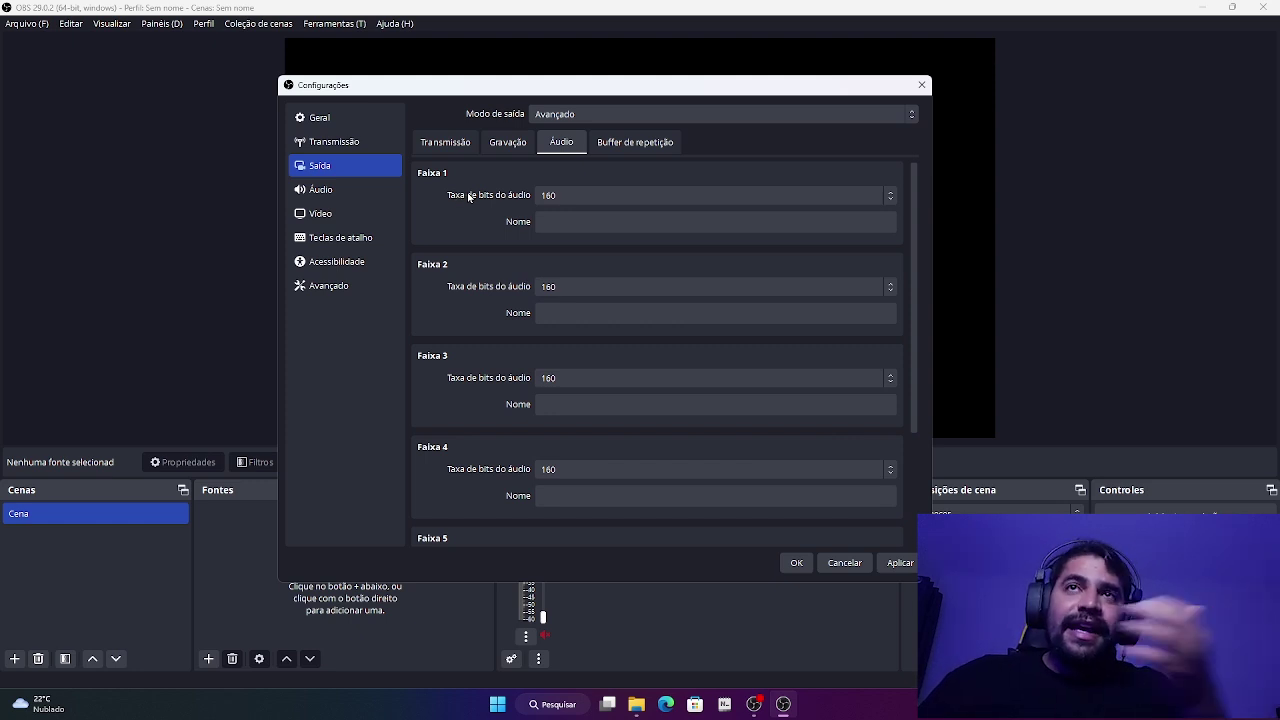
click(555, 197)
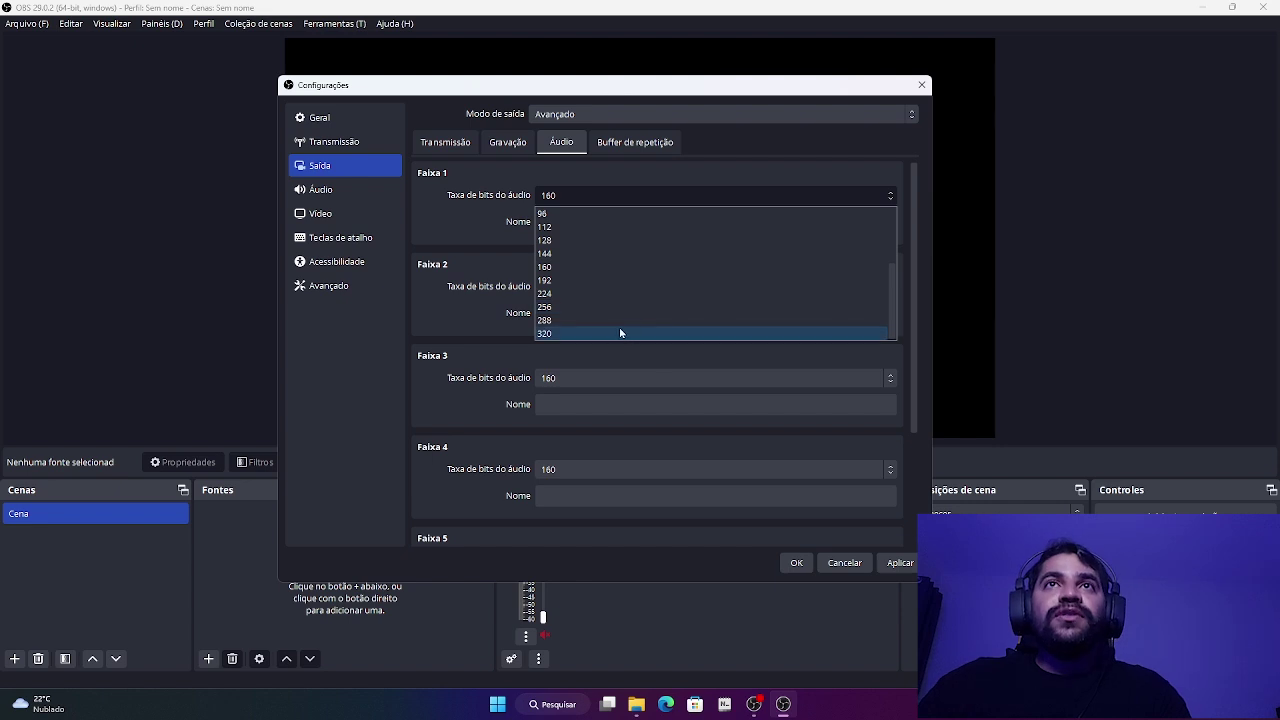
click(559, 335)
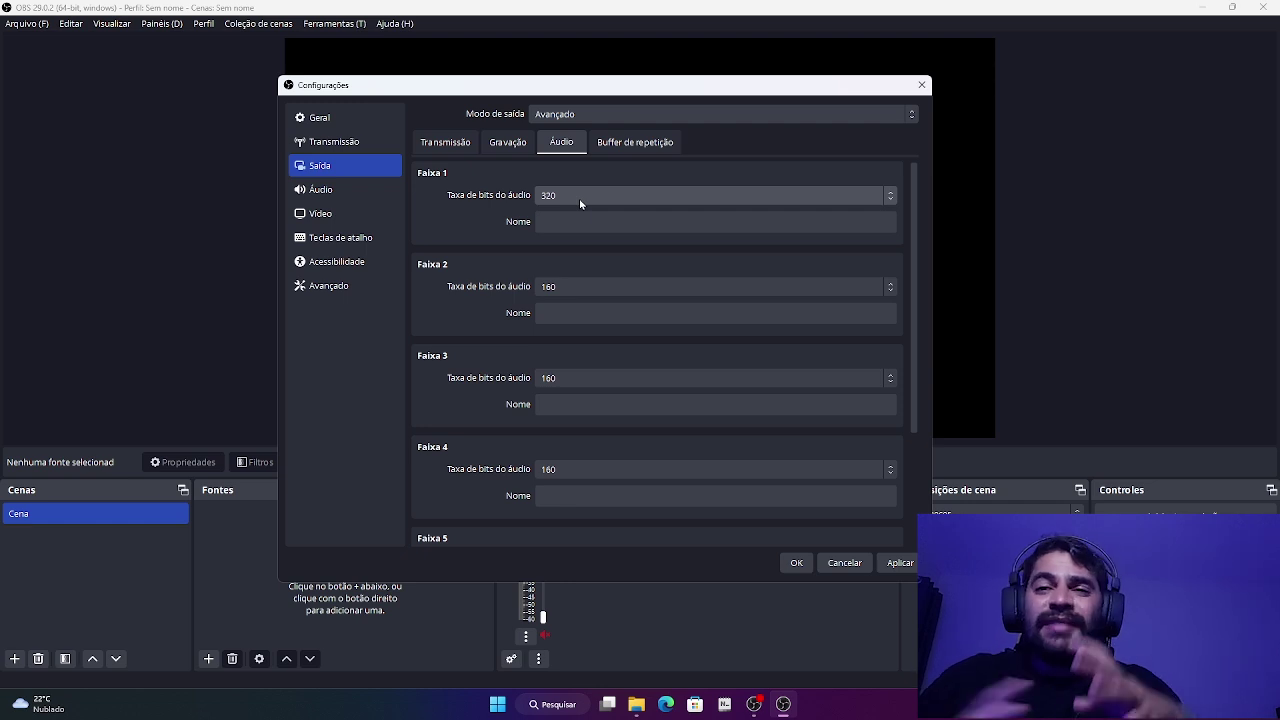
Step: Look through the remaining audio tracks and set the audio bitrate of track 2 (Faixa 2) to 320
scroll(579, 198, down, 2)
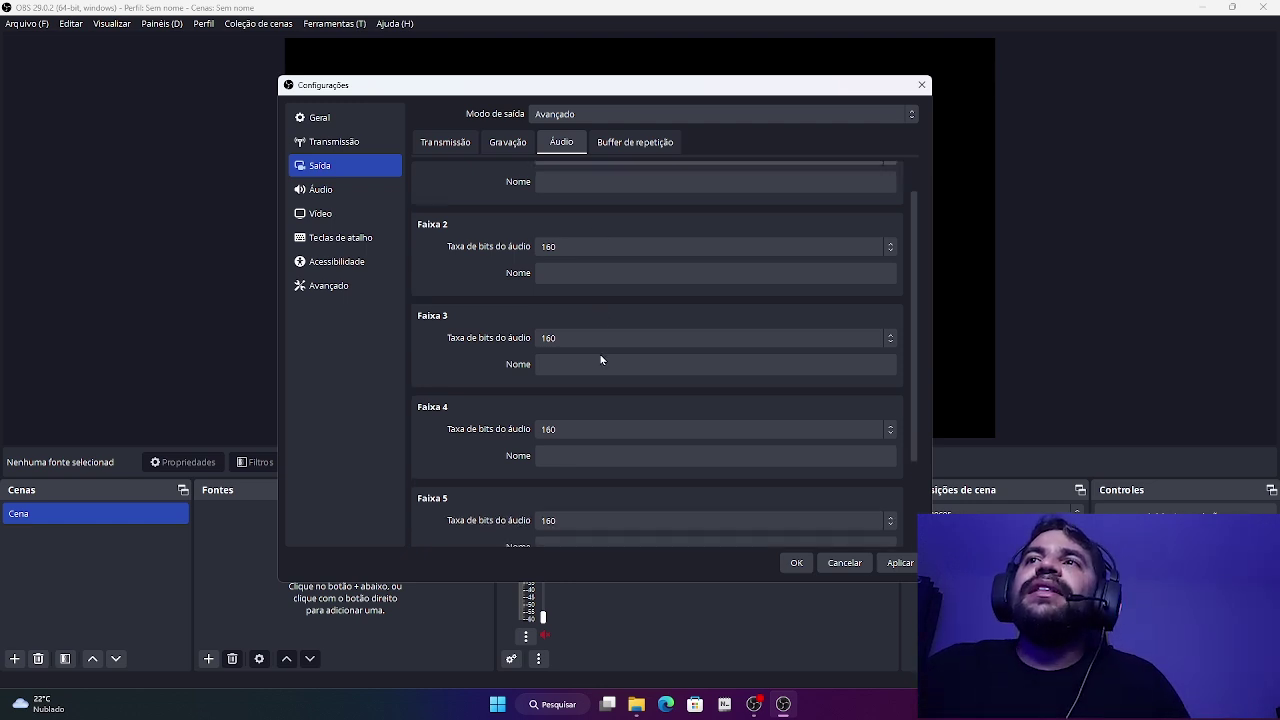
scroll(560, 400, up, 2)
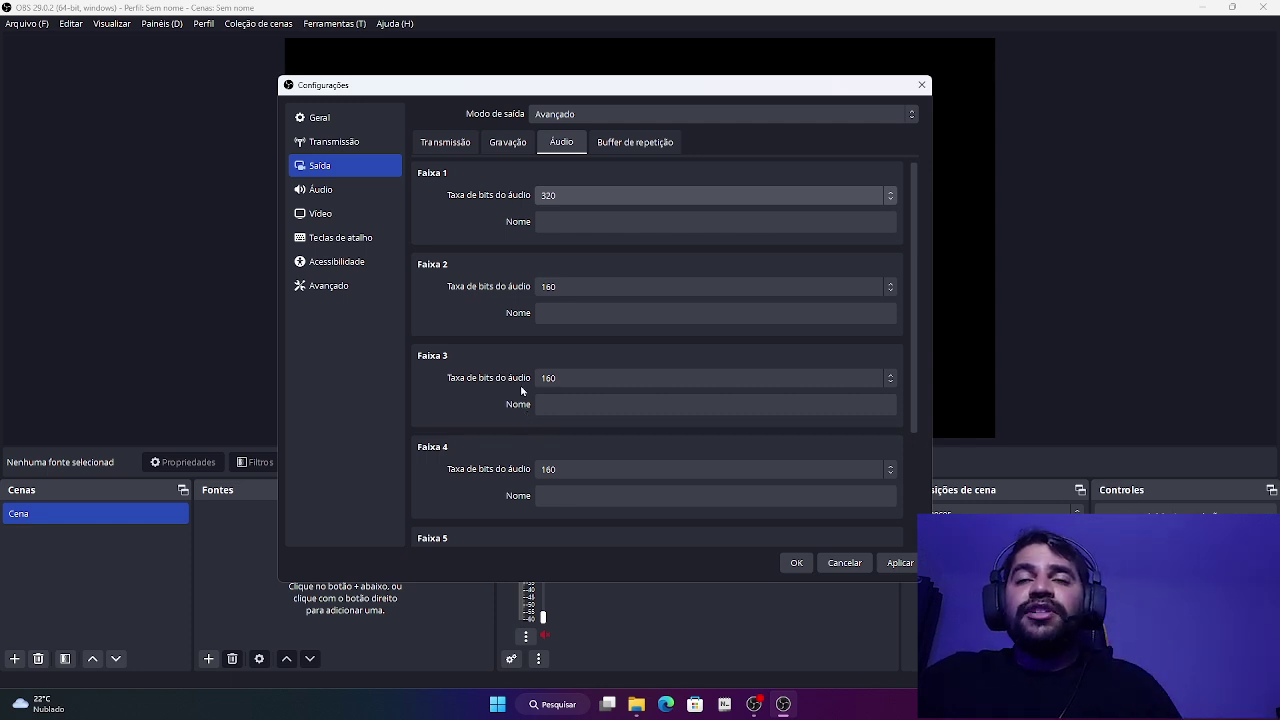
scroll(582, 376, down, 3)
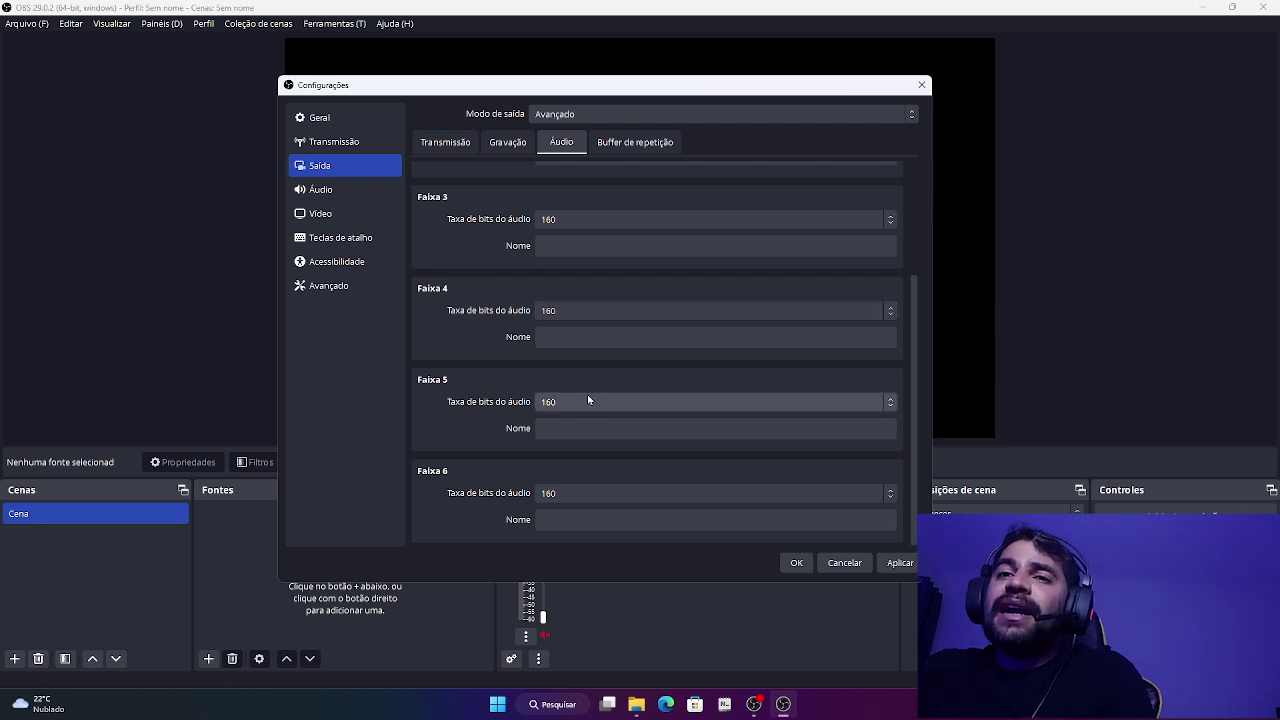
scroll(480, 341, up, 3)
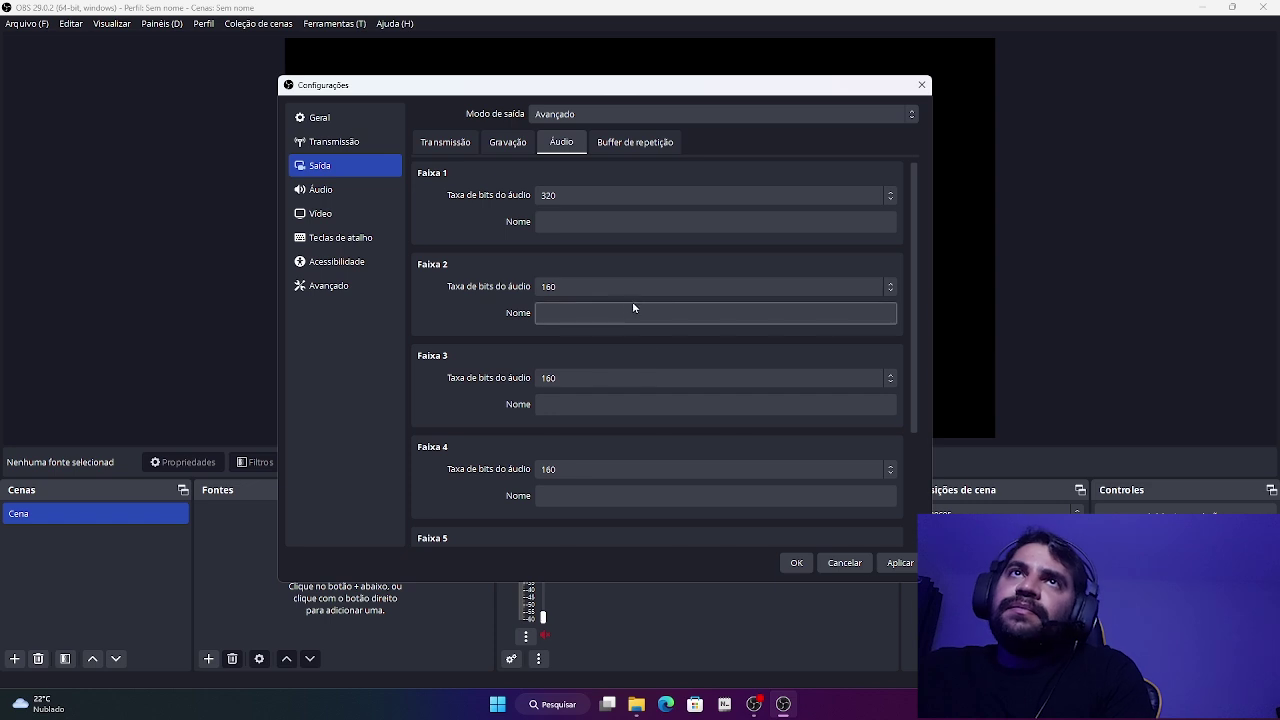
click(596, 288)
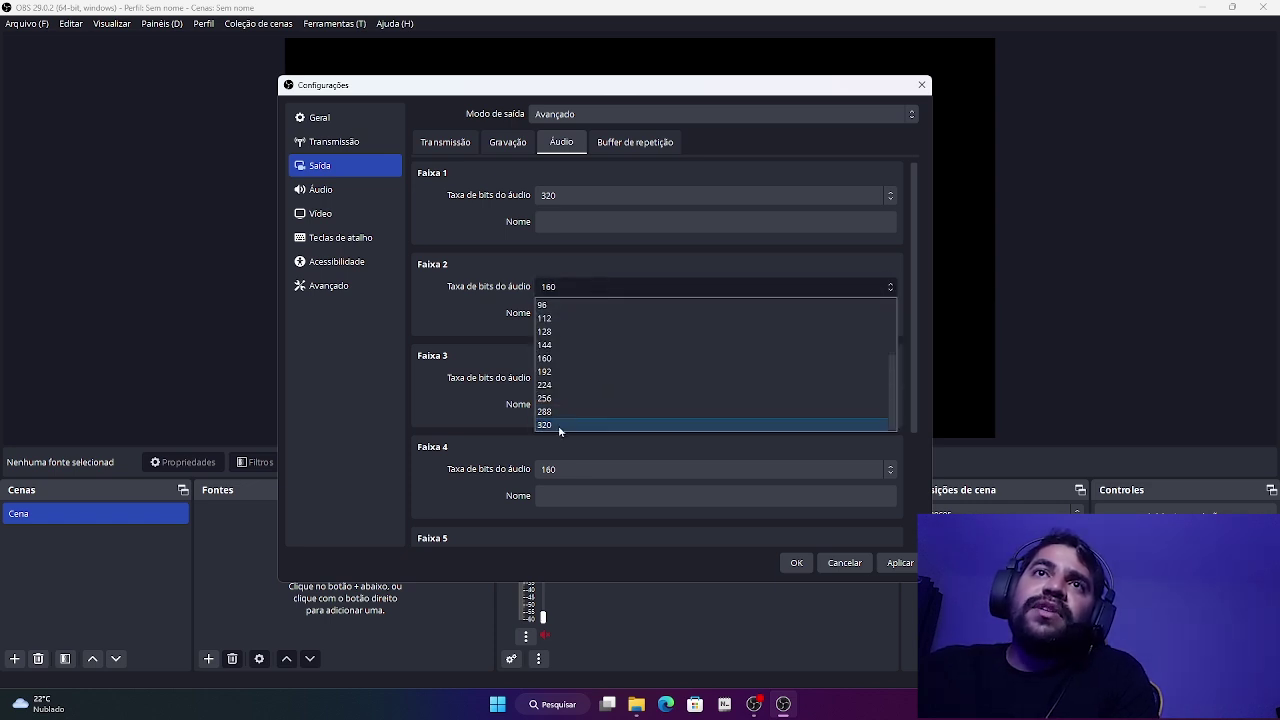
click(560, 427)
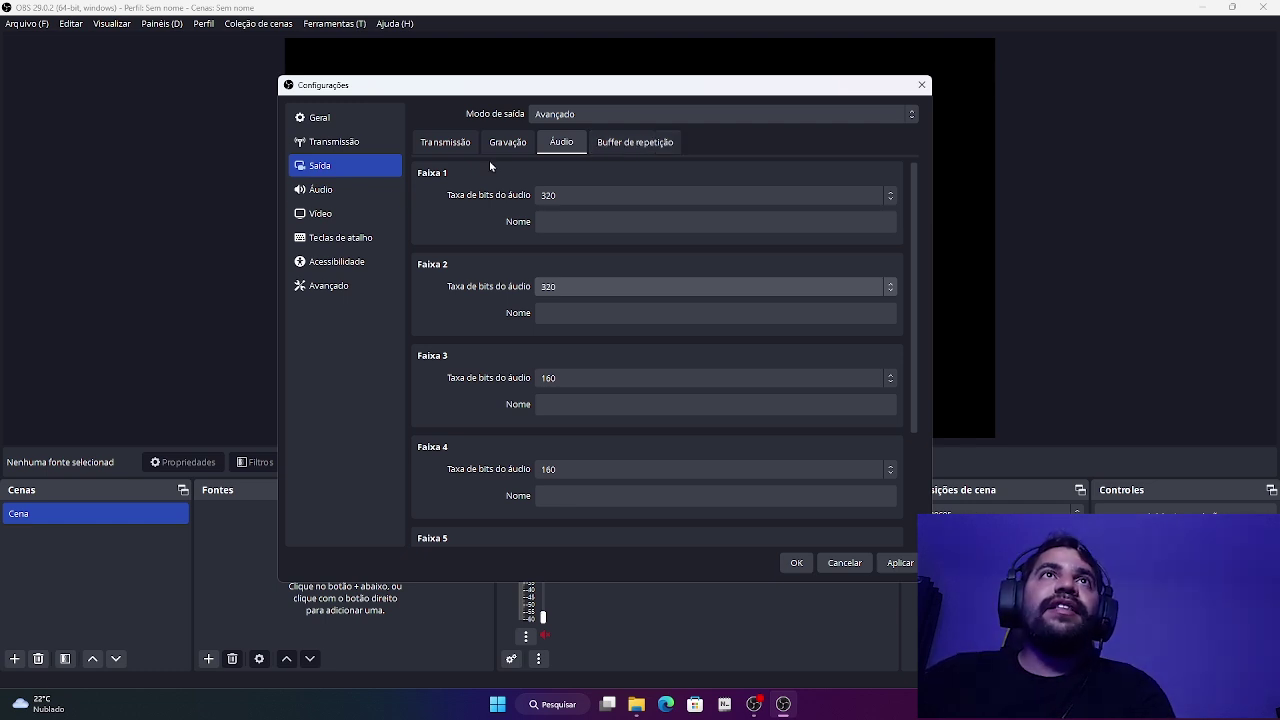
Step: Open the audio settings and check the sample rate and desktop audio options, leaving them on 48 kHz and Padrão
click(362, 190)
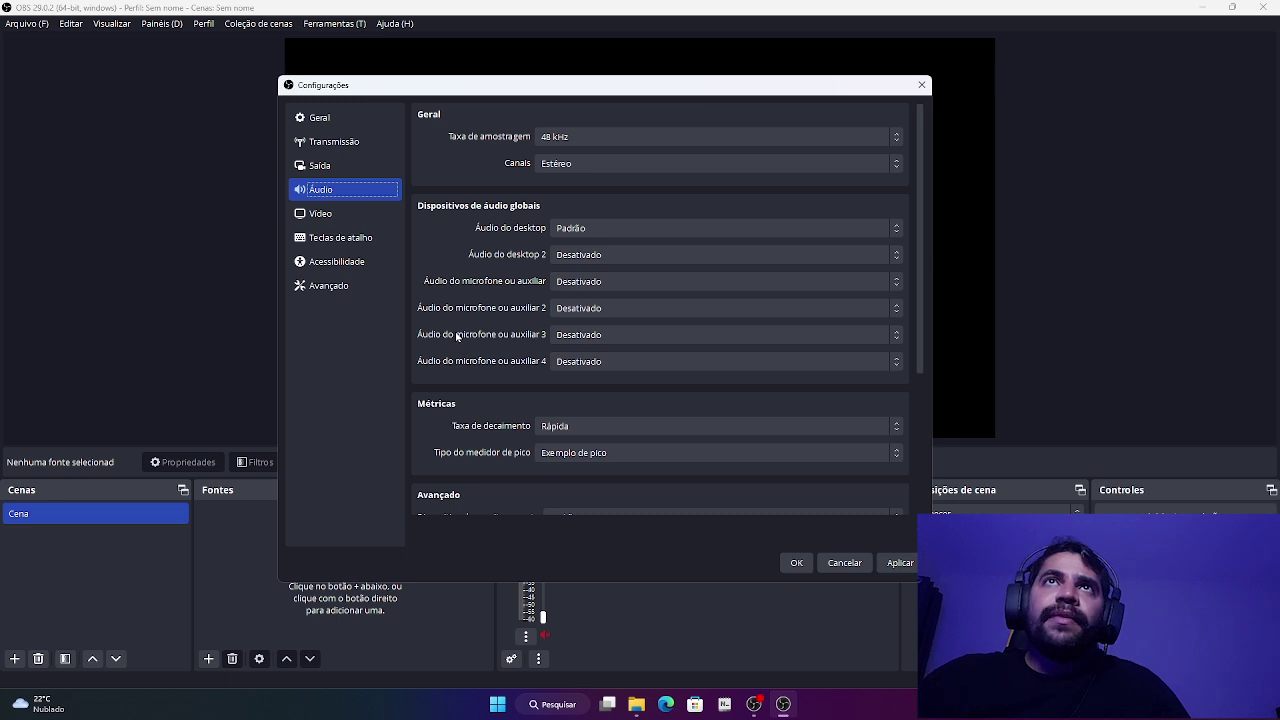
click(574, 138)
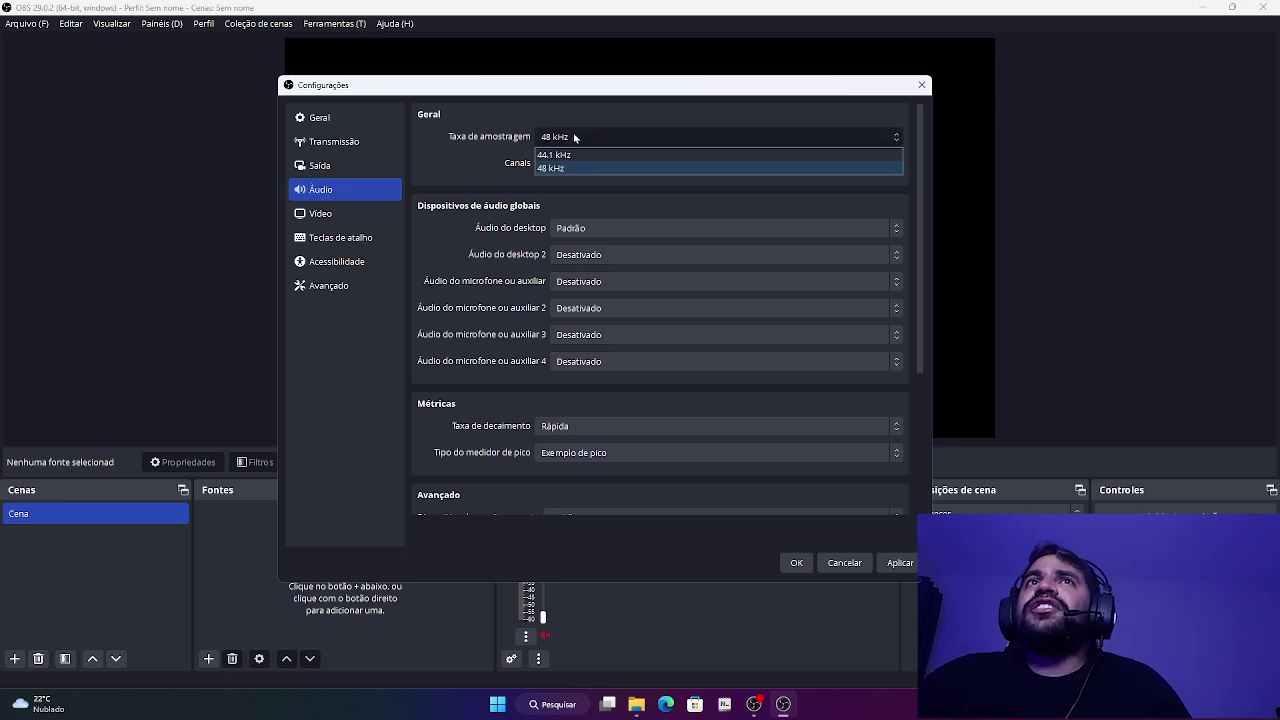
click(590, 140)
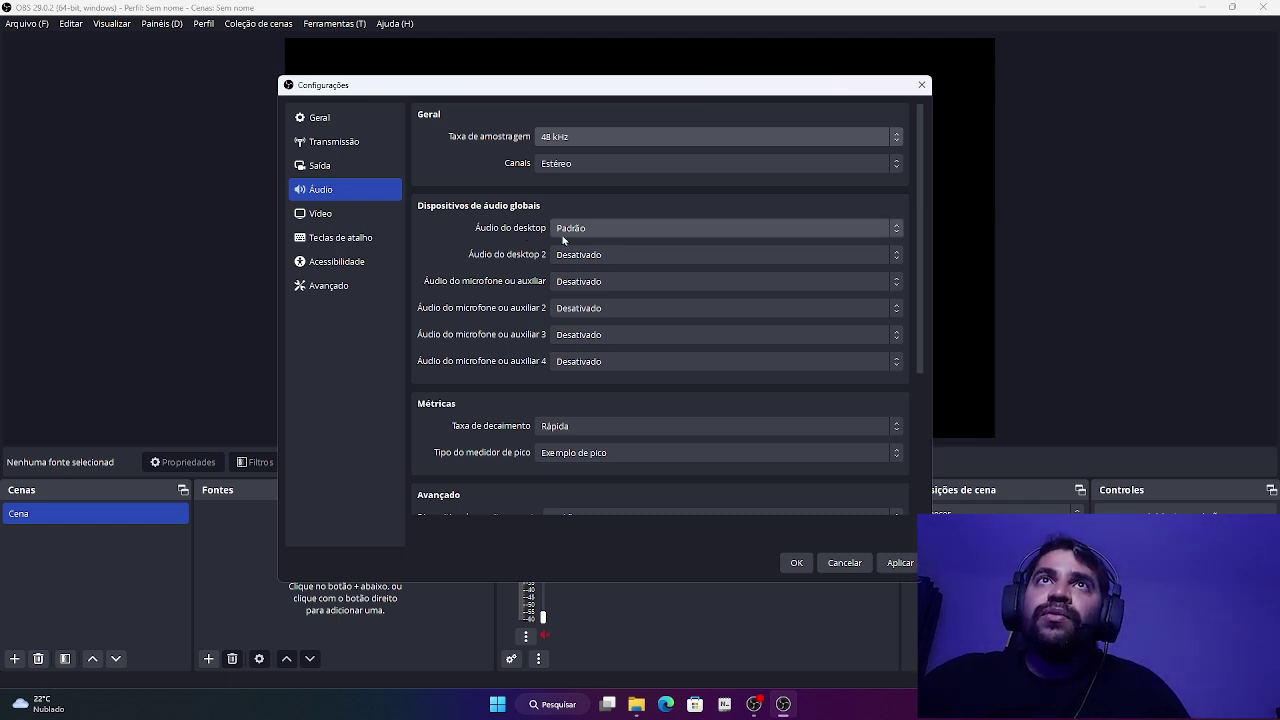
click(587, 230)
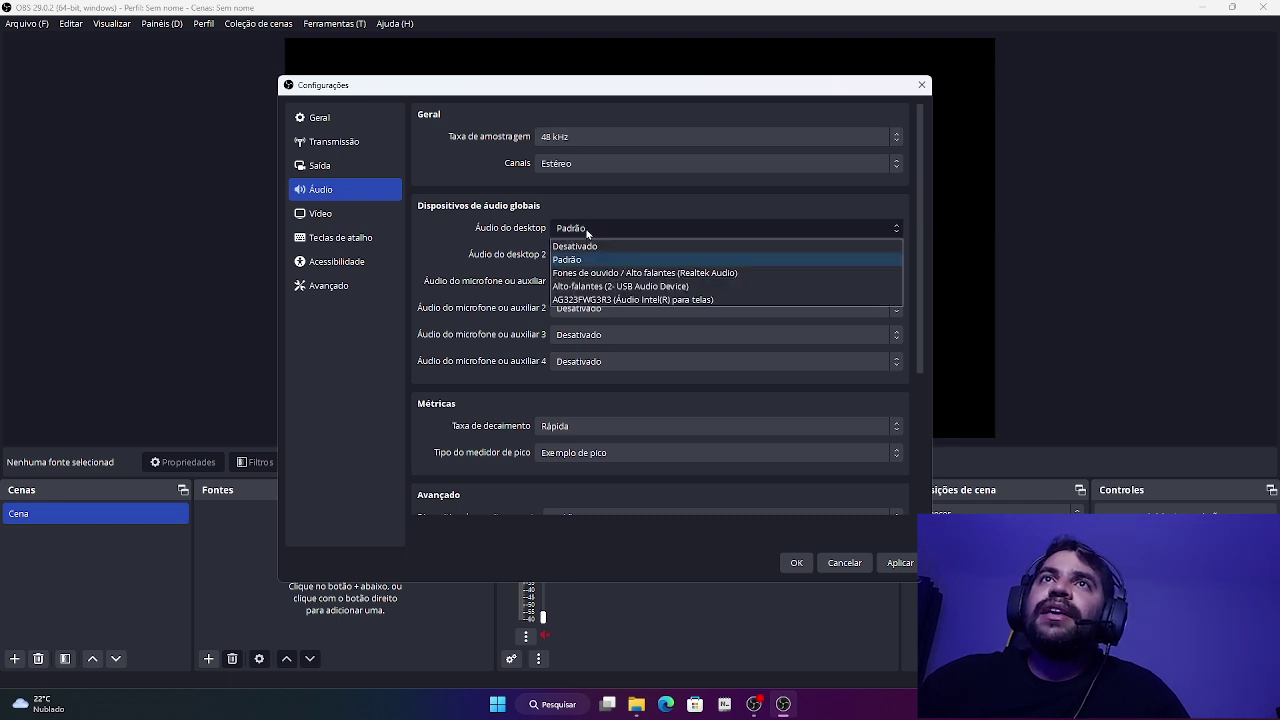
click(587, 230)
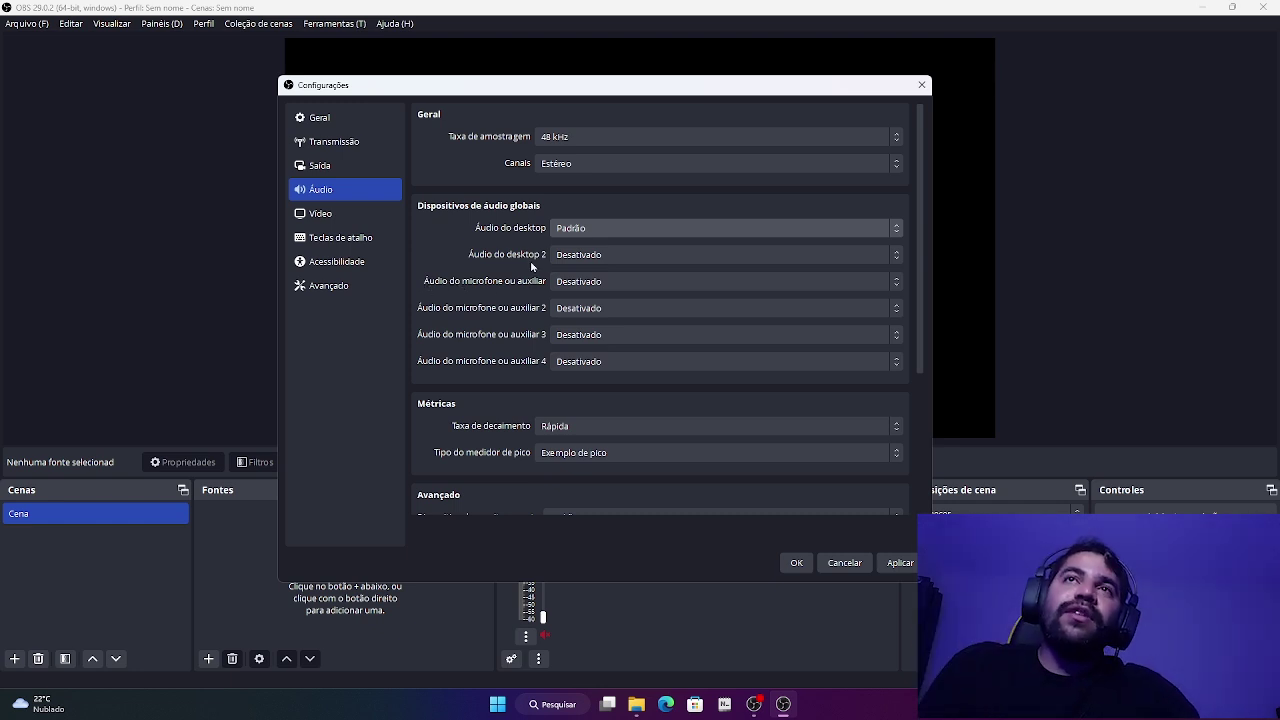
Step: Review the microphone devices and set the first microphone/auxiliary audio to NDI Webcam 3 (NewTek NDI Audio)
click(558, 282)
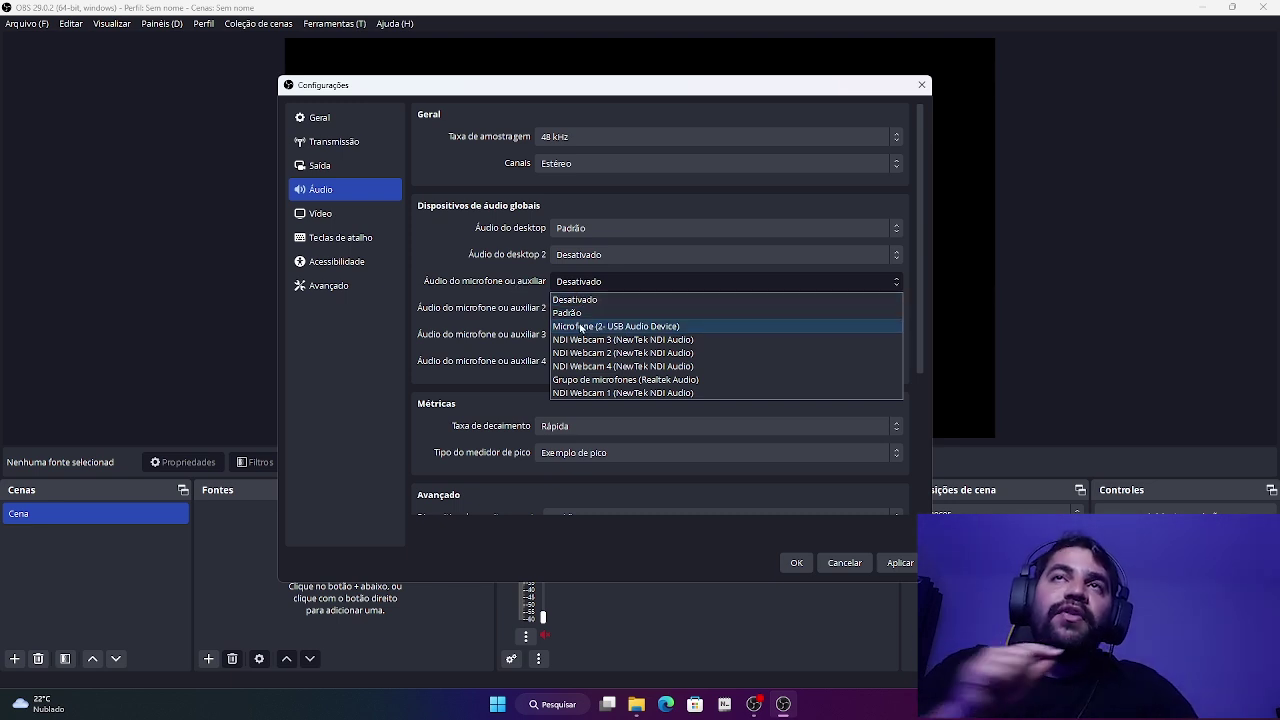
click(445, 283)
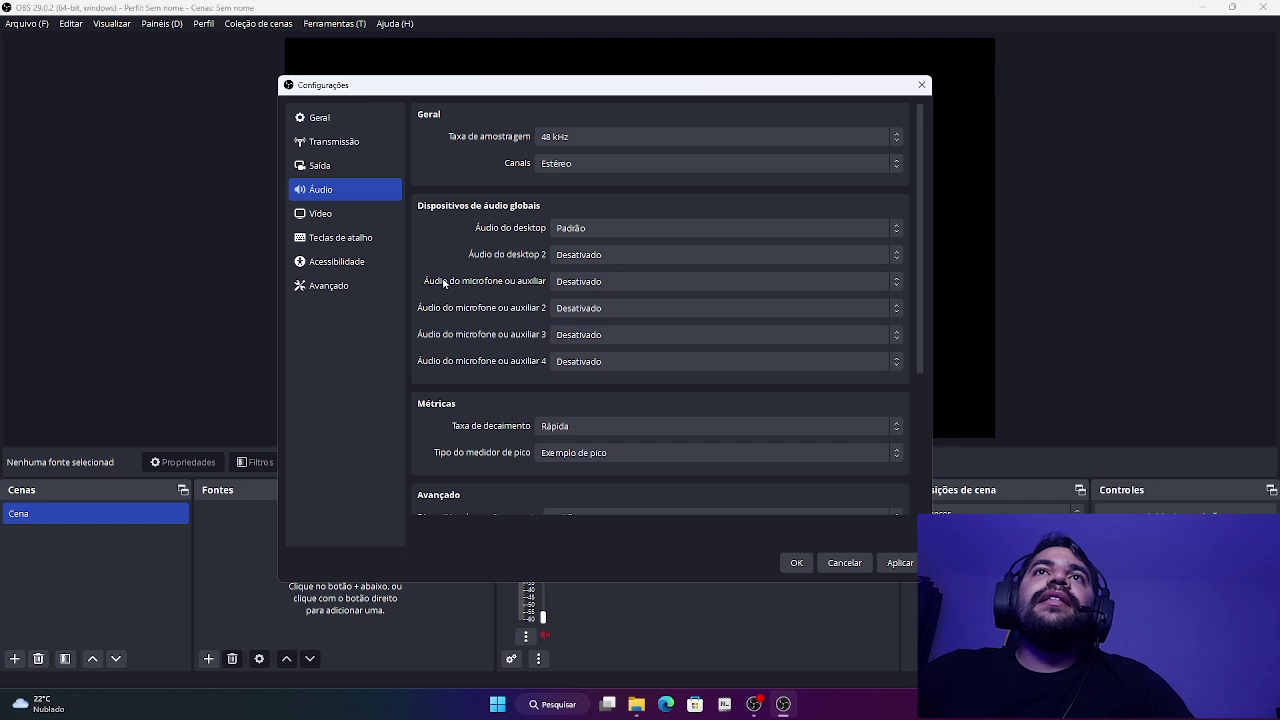
click(577, 285)
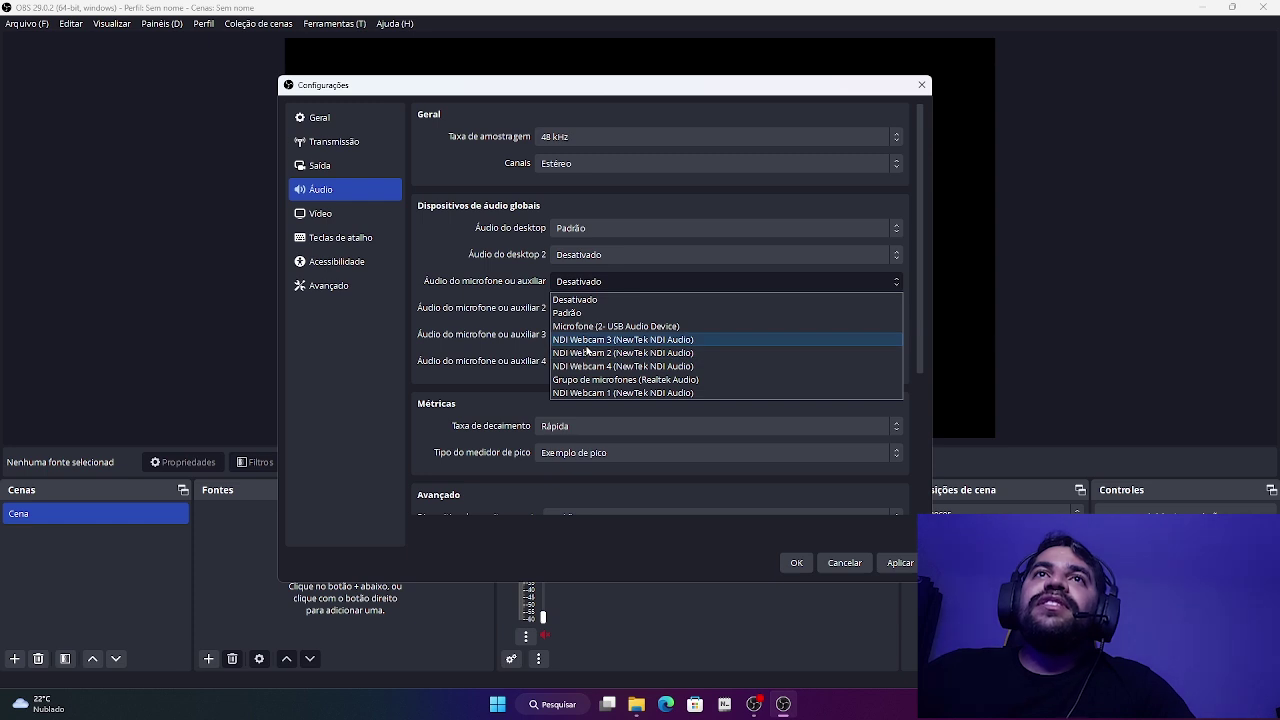
click(508, 287)
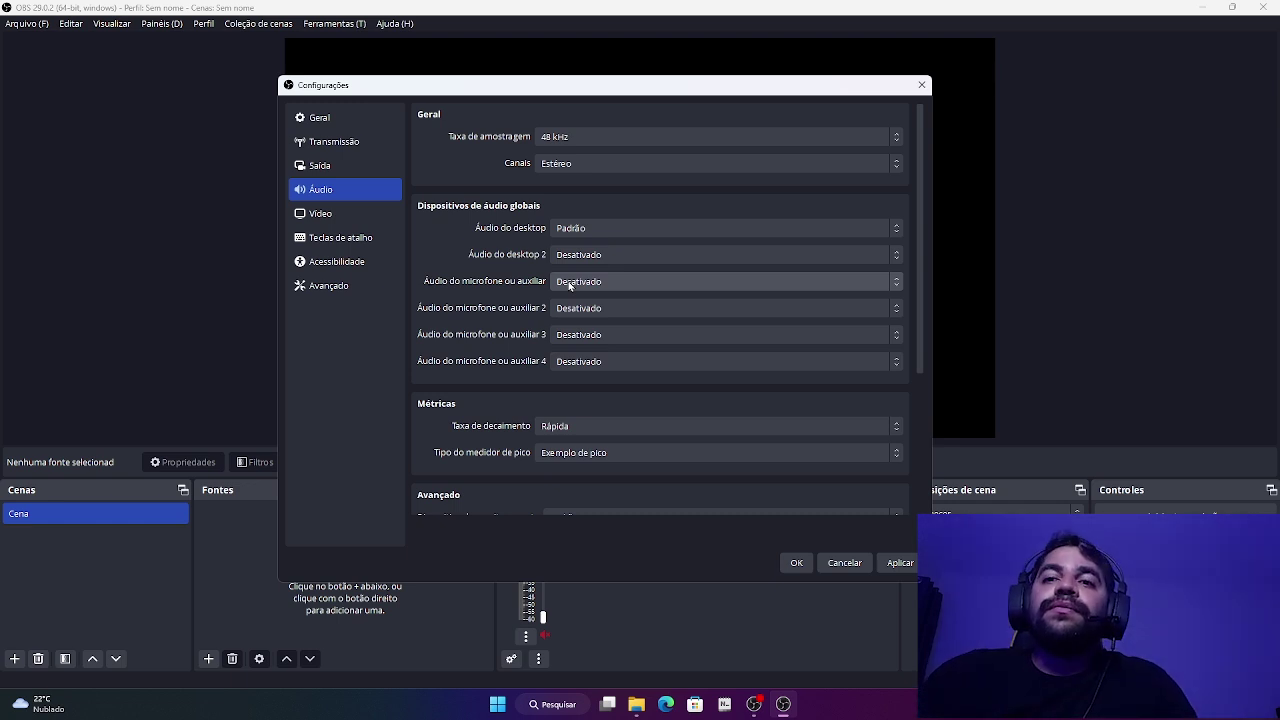
click(570, 283)
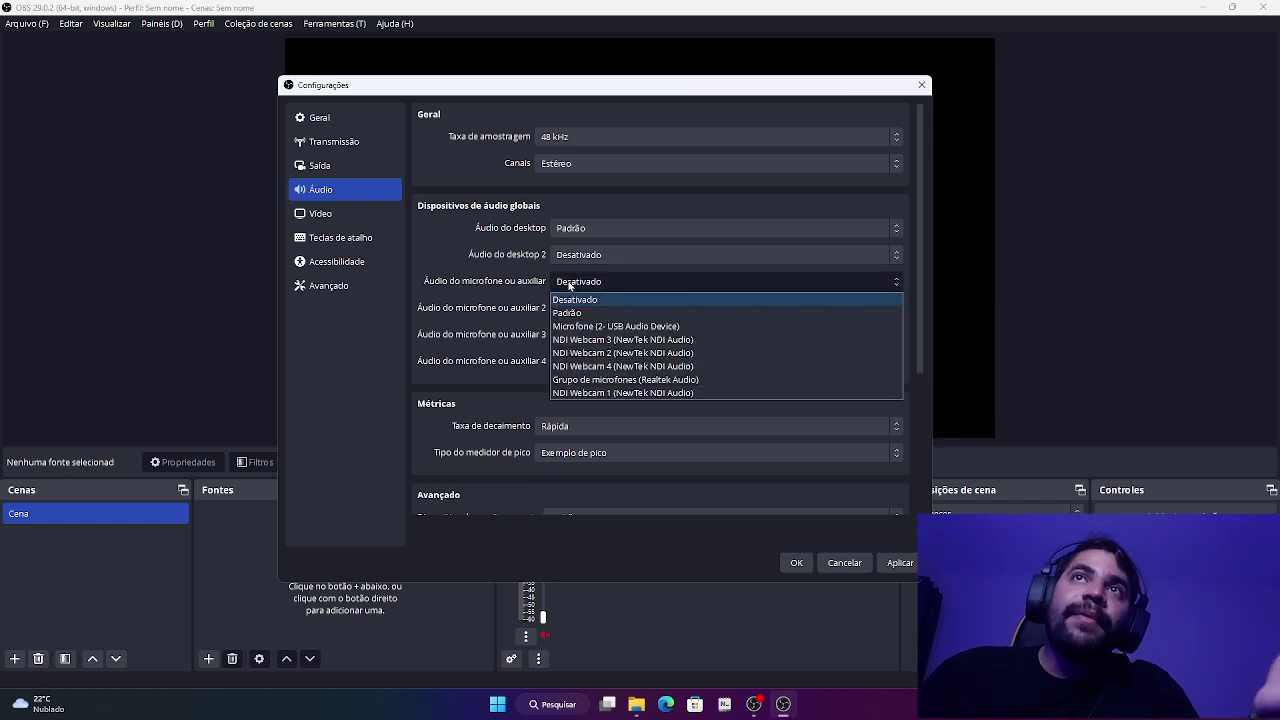
click(616, 341)
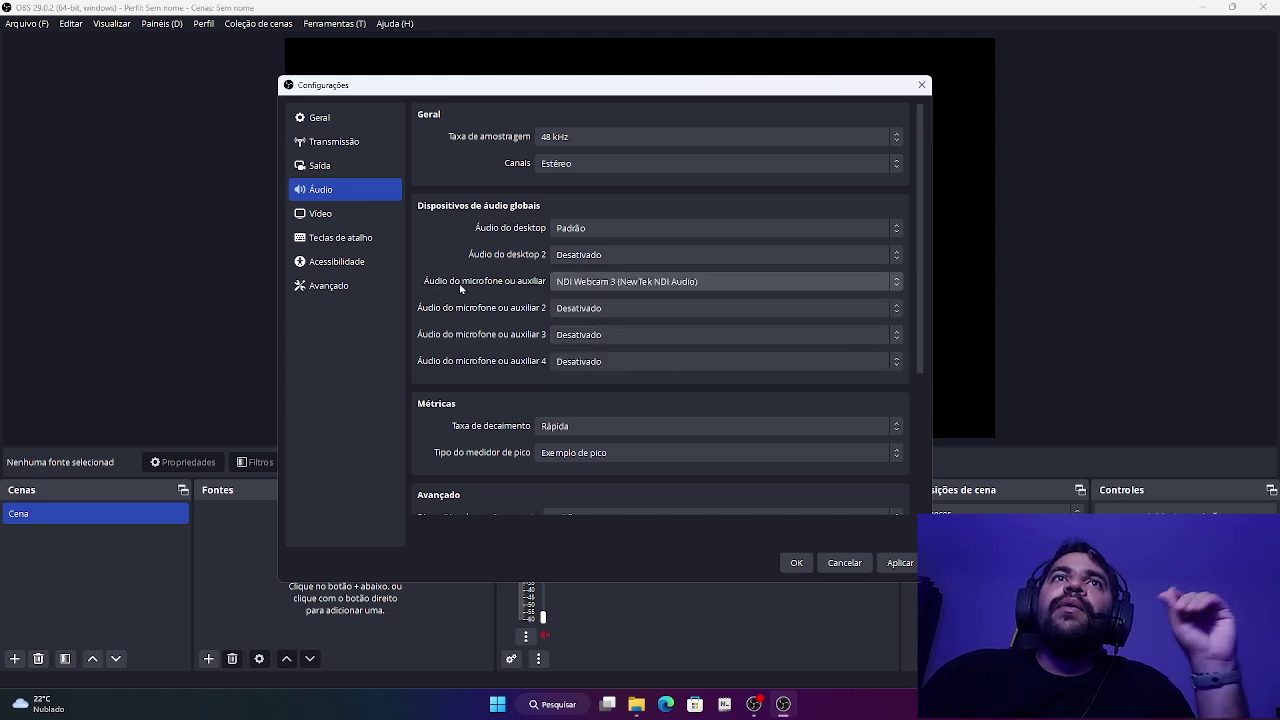
Step: Review the device choices for the first microphone/auxiliary audio and set it to Desativado
click(575, 283)
click(454, 298)
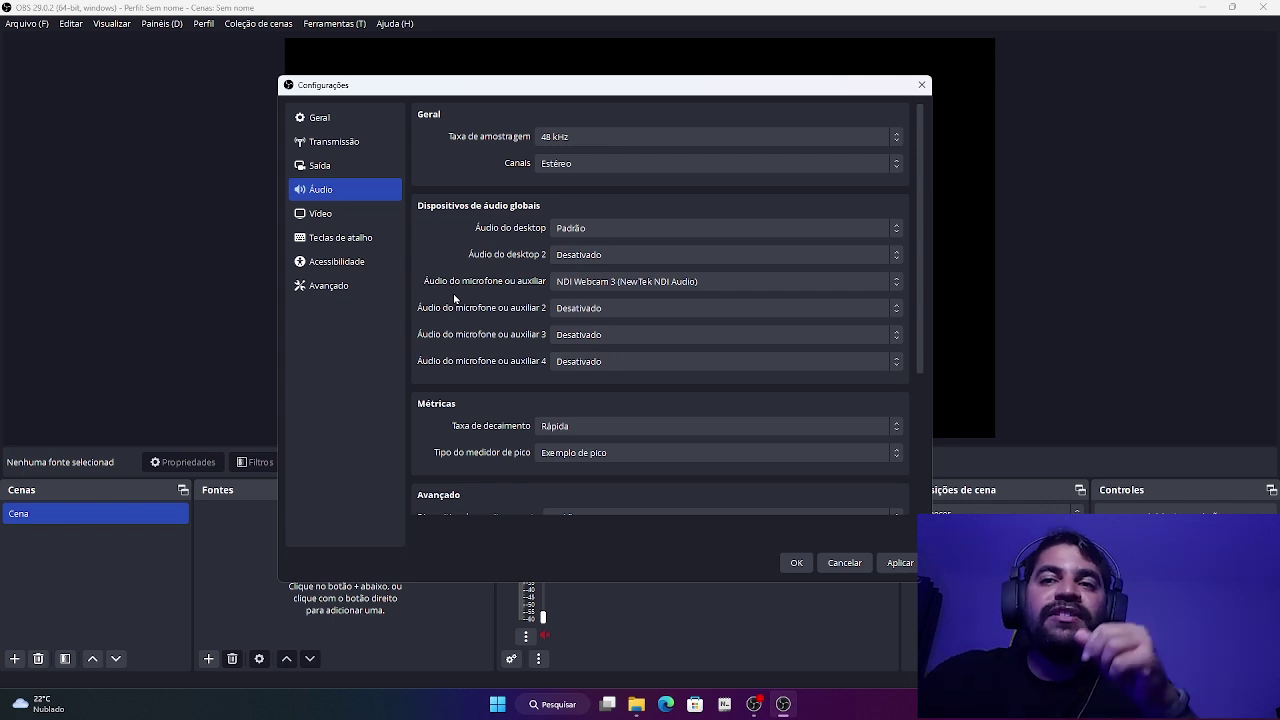
click(620, 286)
click(522, 282)
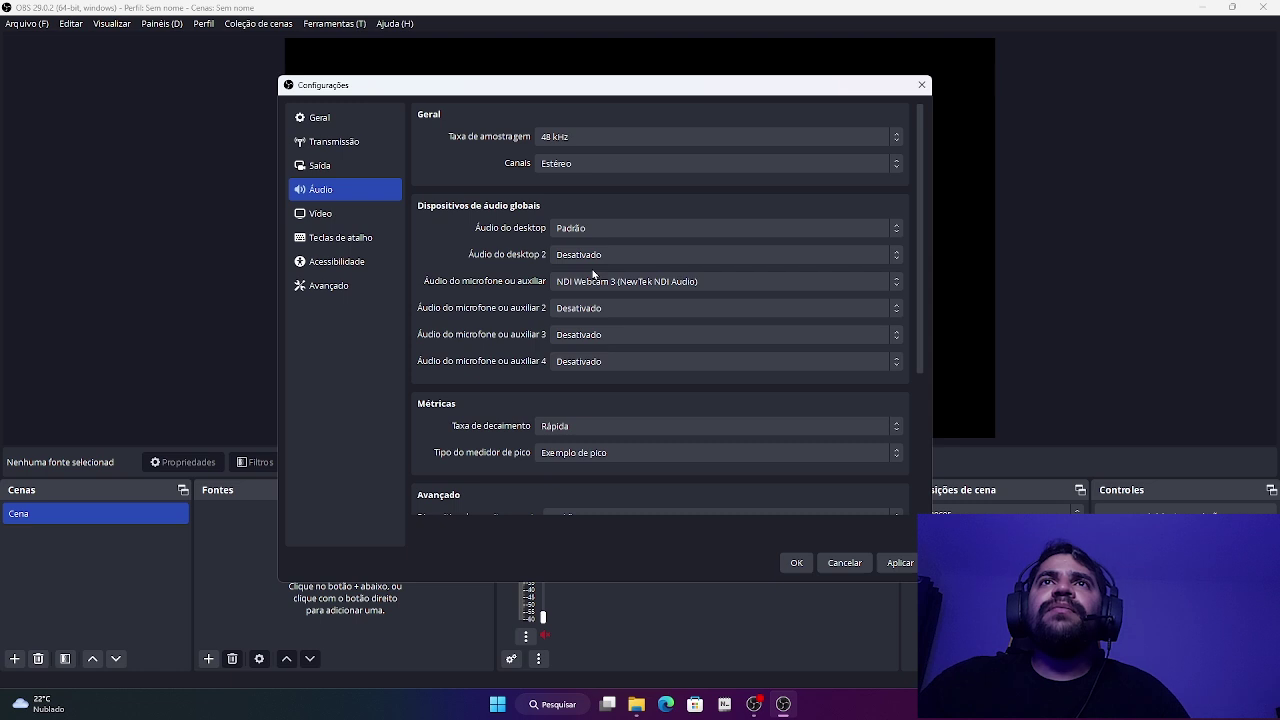
click(593, 281)
click(584, 300)
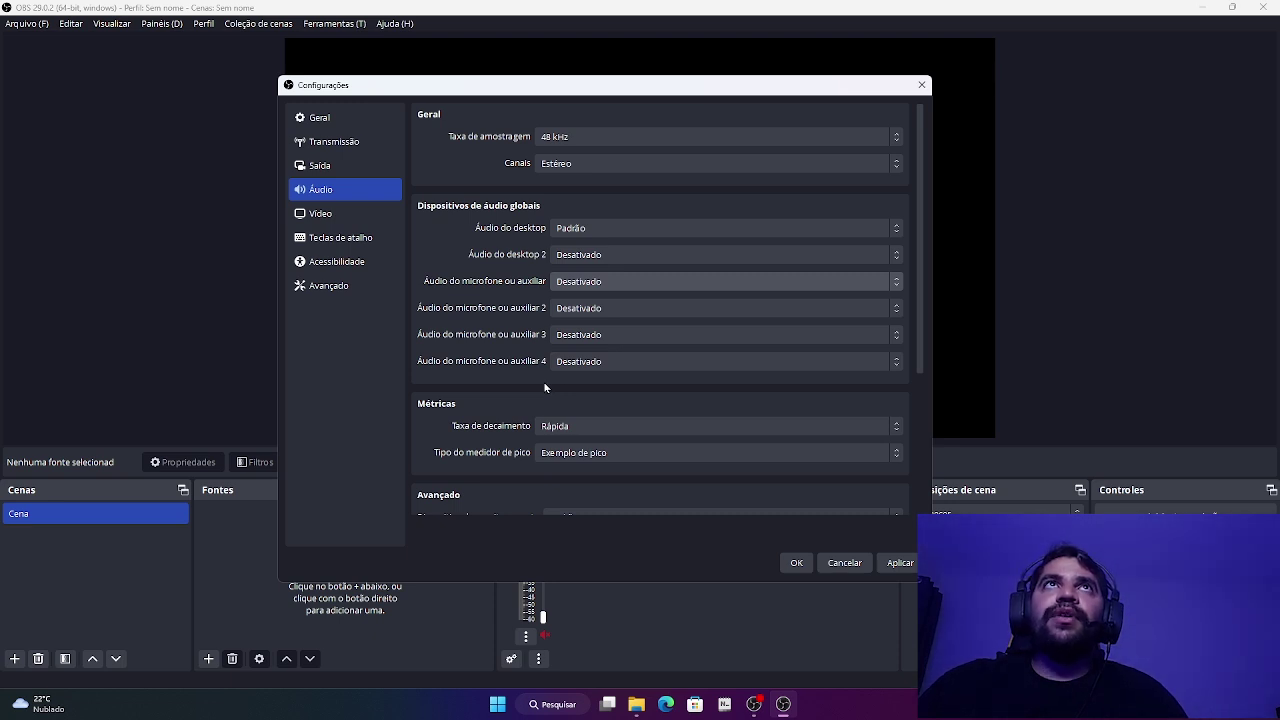
Step: Review the advanced audio options and the available monitoring devices, keeping Padrão as the monitoring device
scroll(490, 387, down, 4)
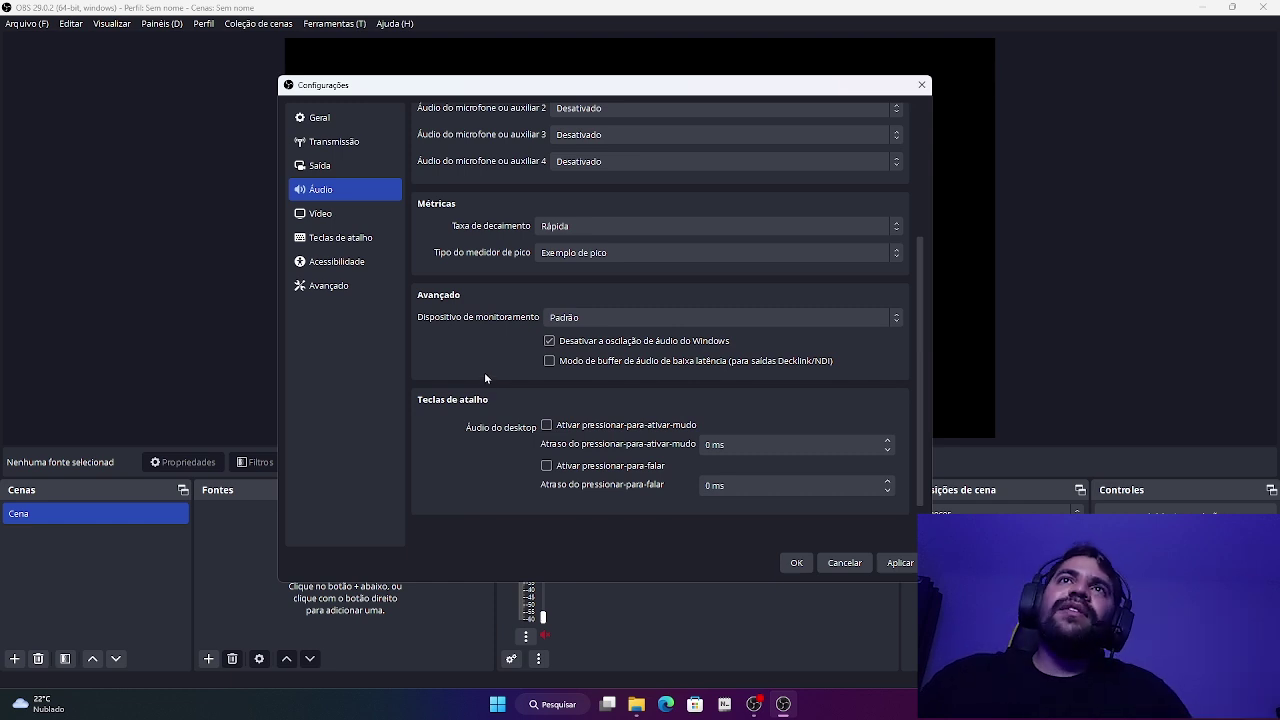
scroll(485, 377, down, 1)
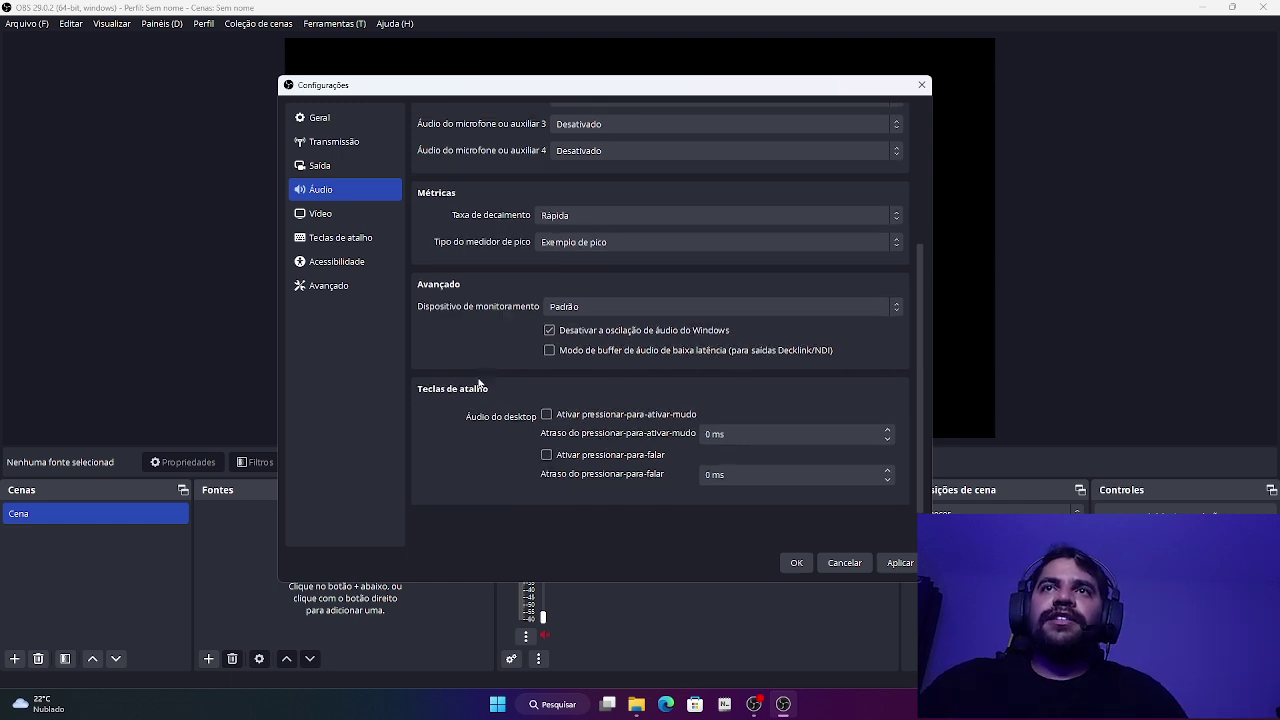
click(575, 311)
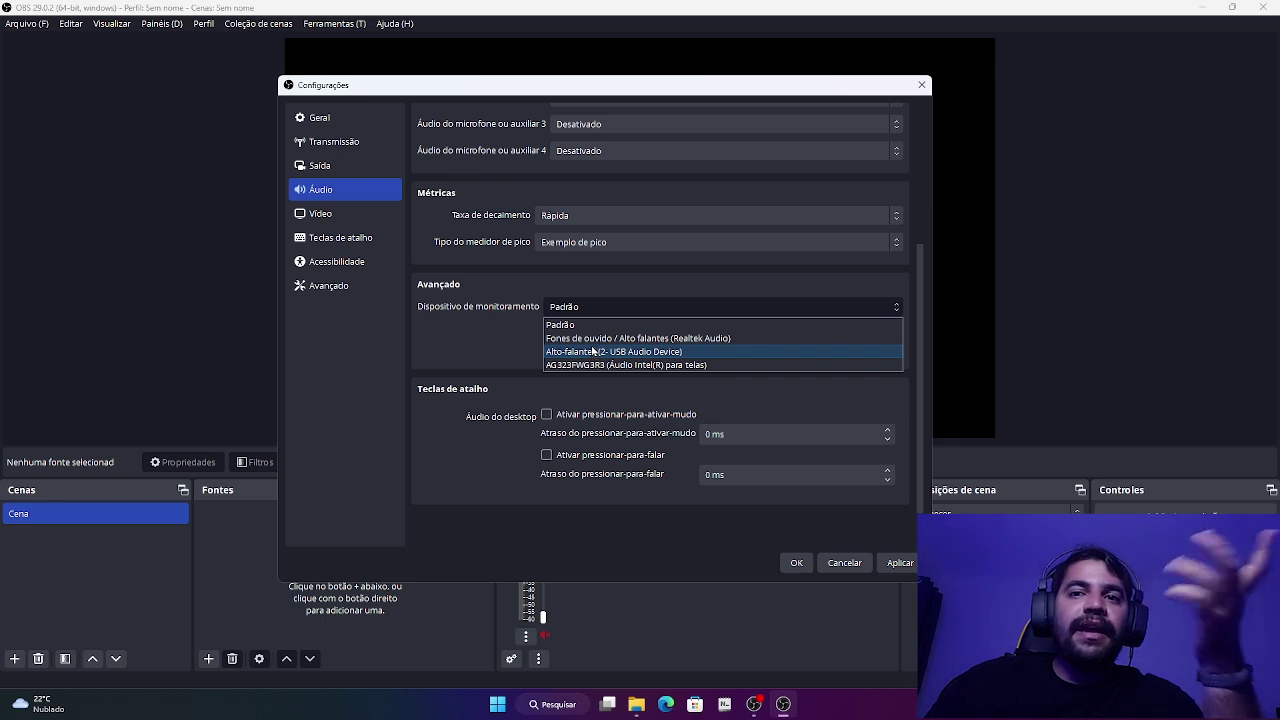
click(504, 364)
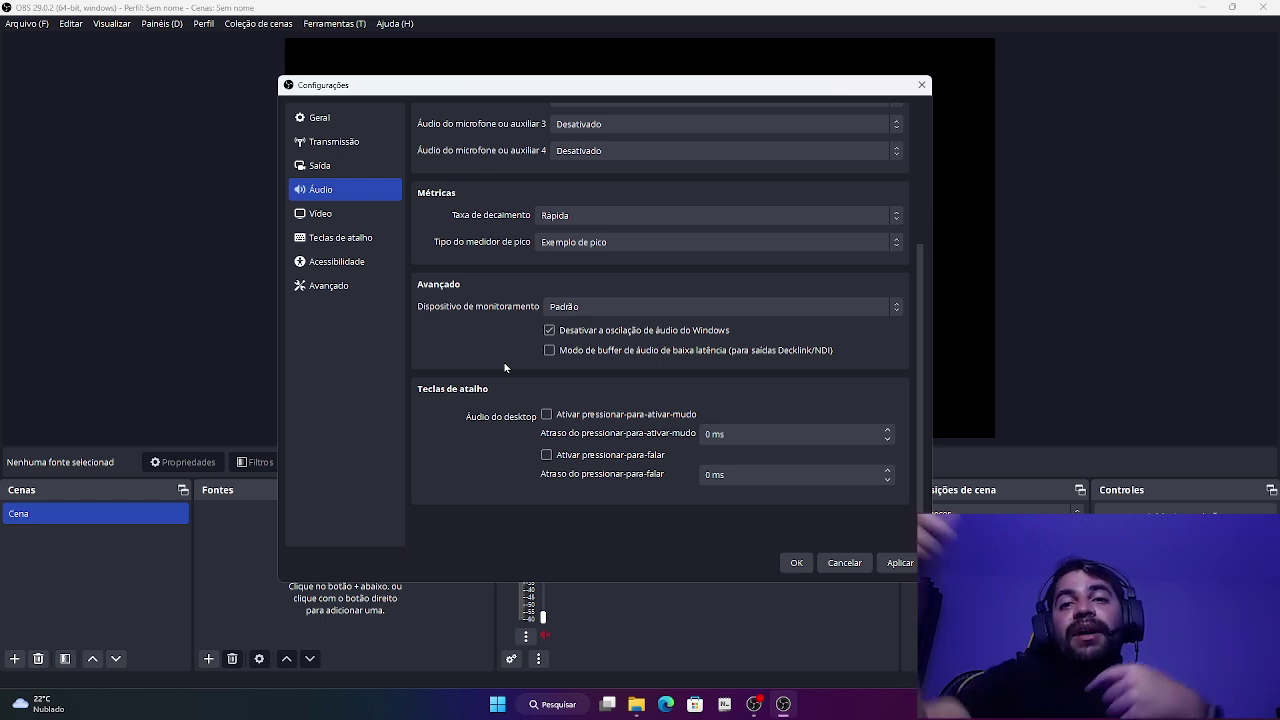
click(579, 308)
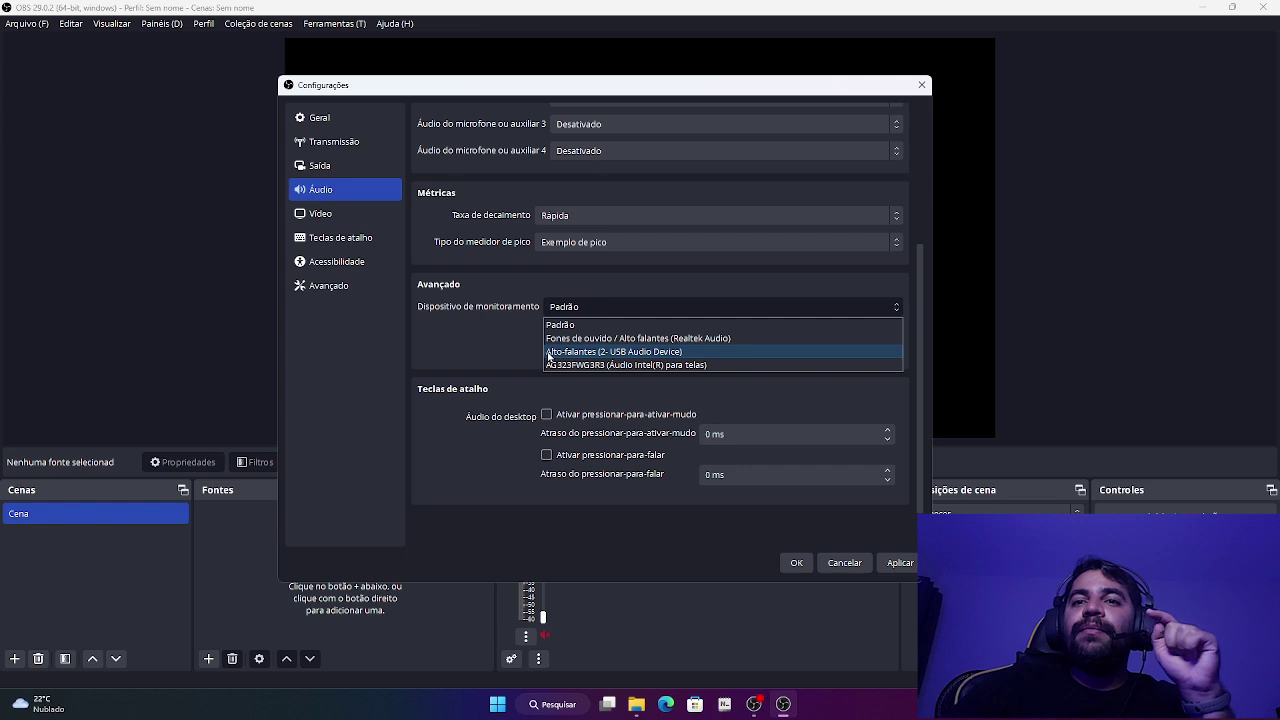
click(446, 346)
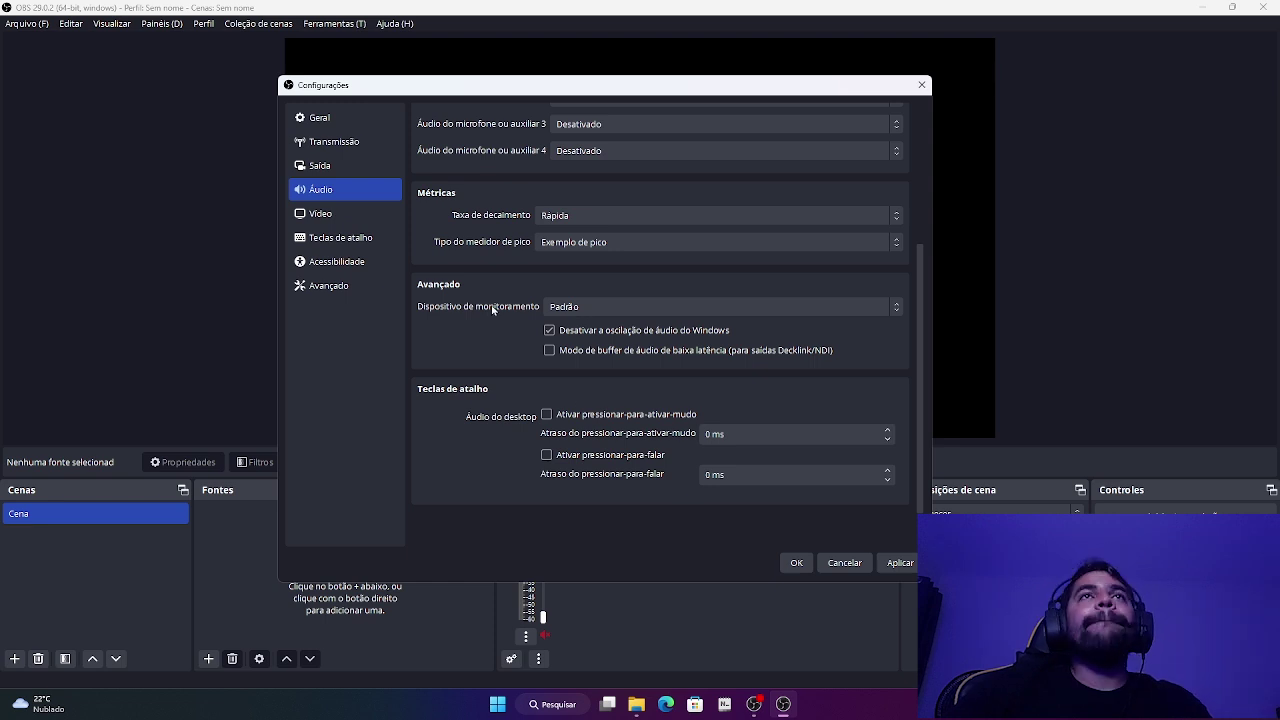
Step: Open the video settings, compare them with the preview canvas, and set the output (scaled) resolution to 1920x1080
click(322, 213)
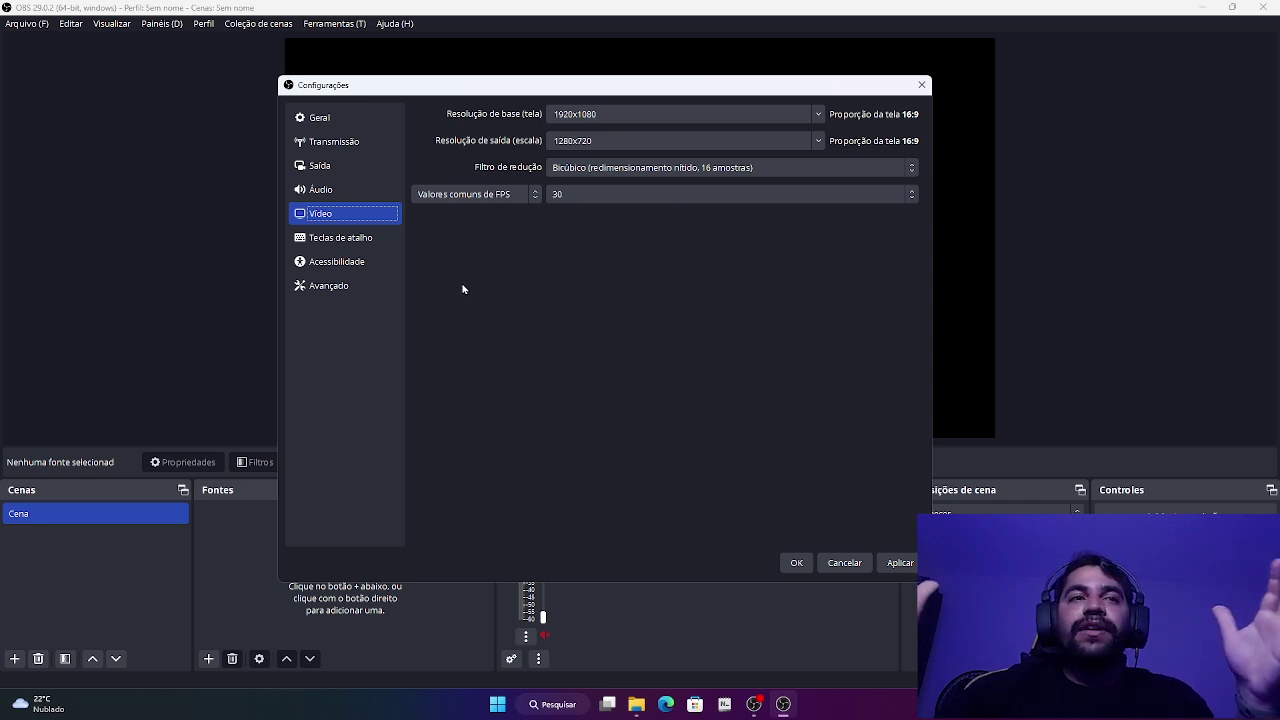
drag(510, 94, 524, 437)
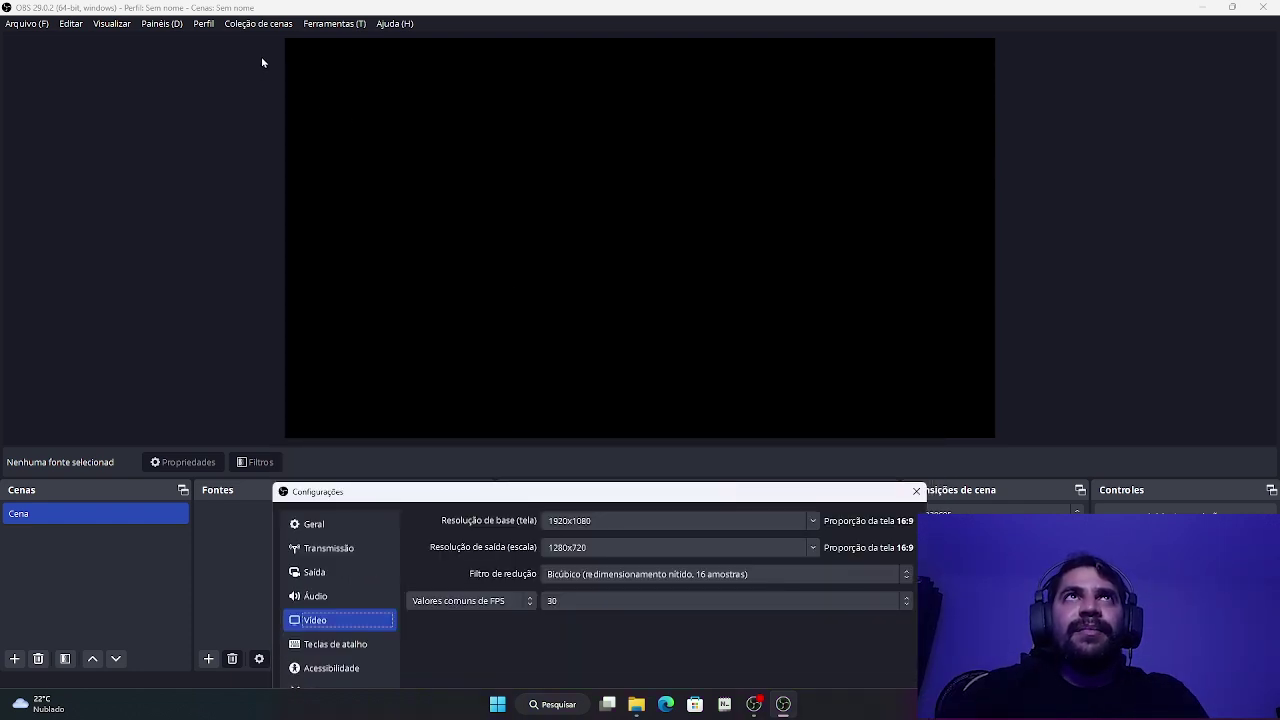
drag(662, 494, 666, 95)
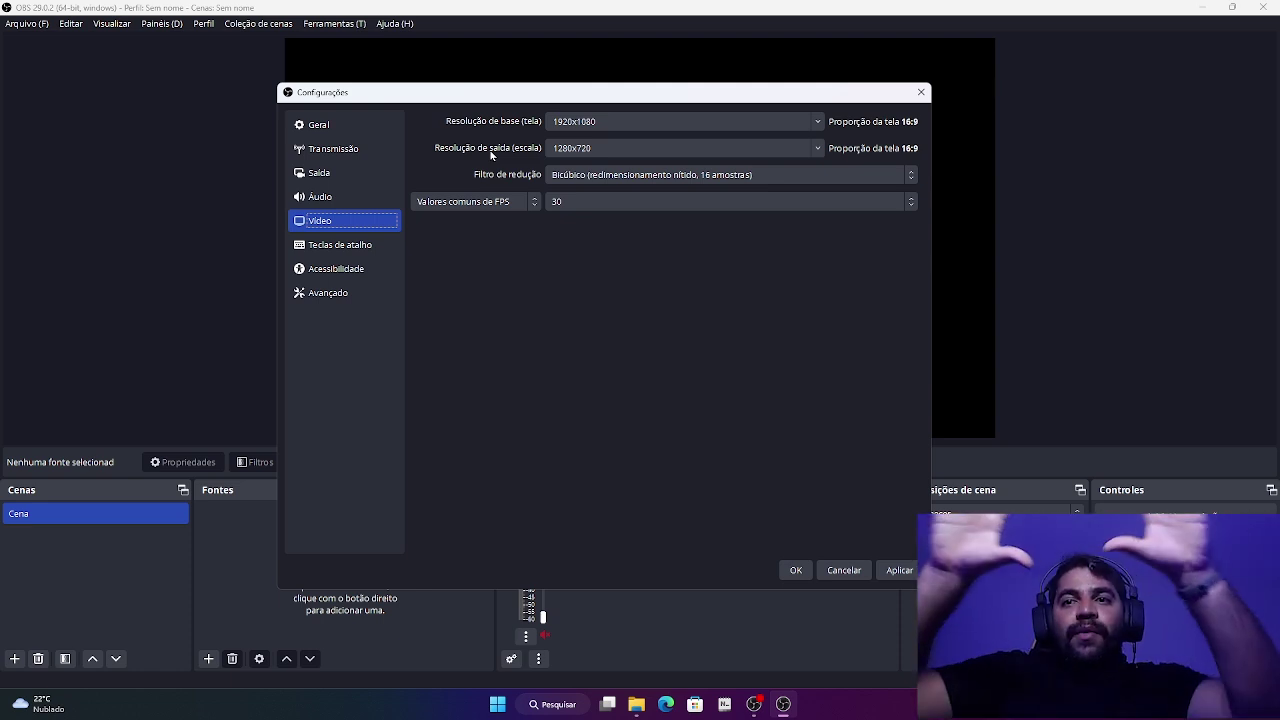
drag(526, 95, 573, 449)
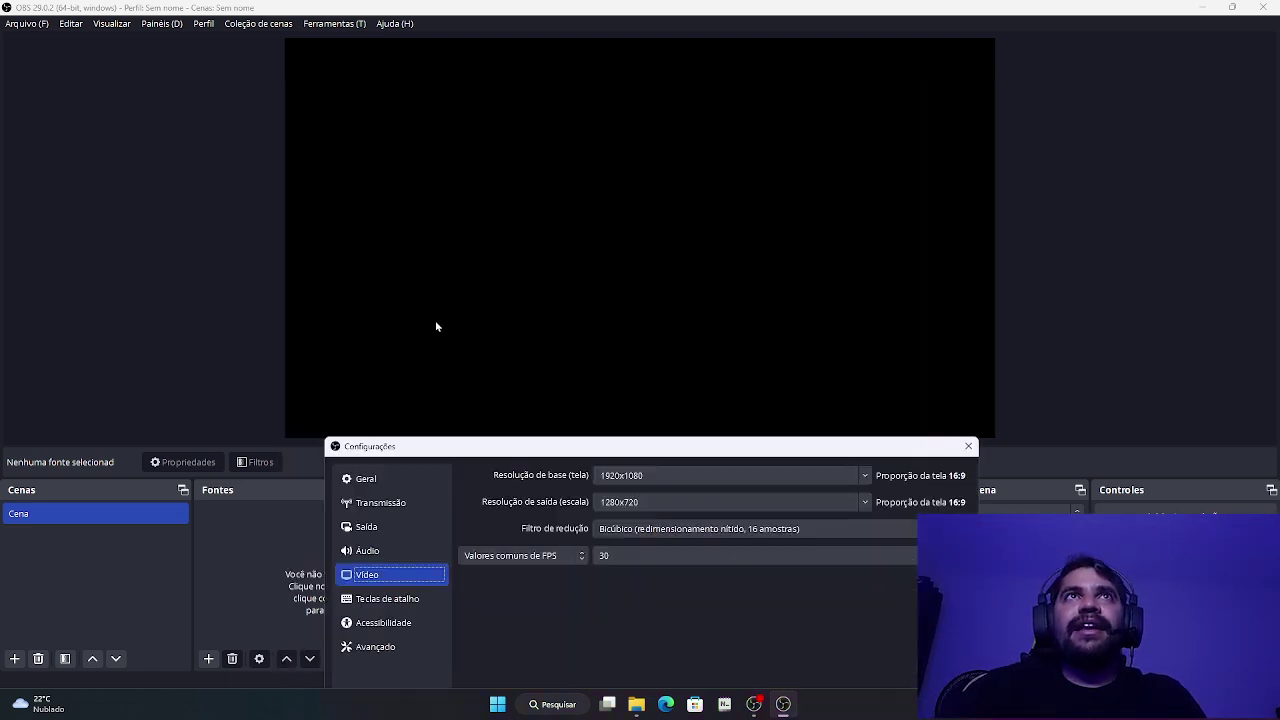
drag(706, 447, 698, 62)
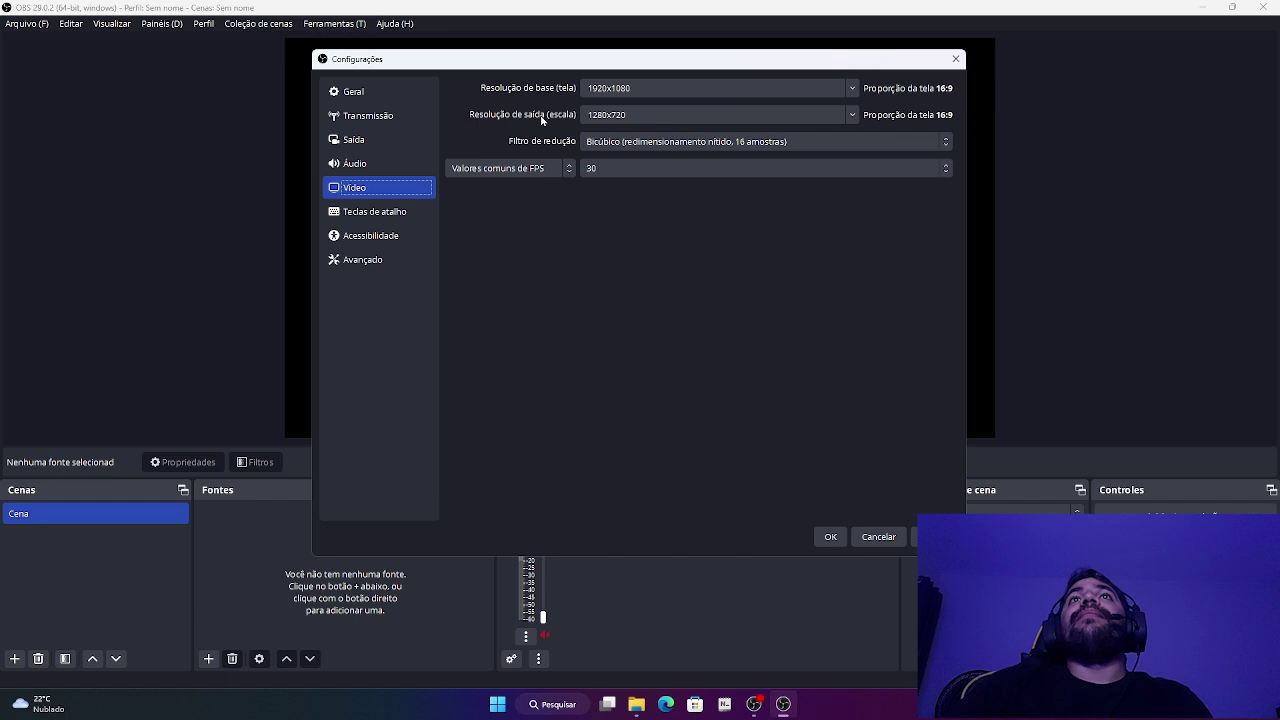
click(853, 114)
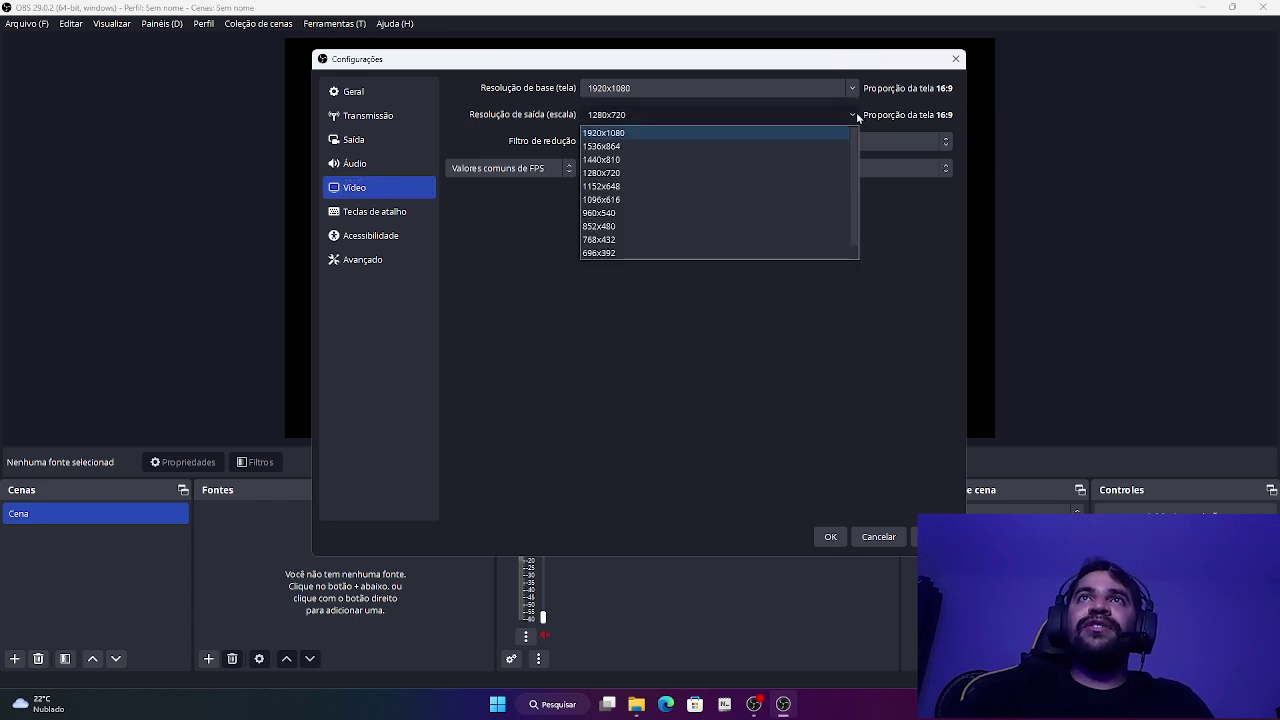
click(631, 134)
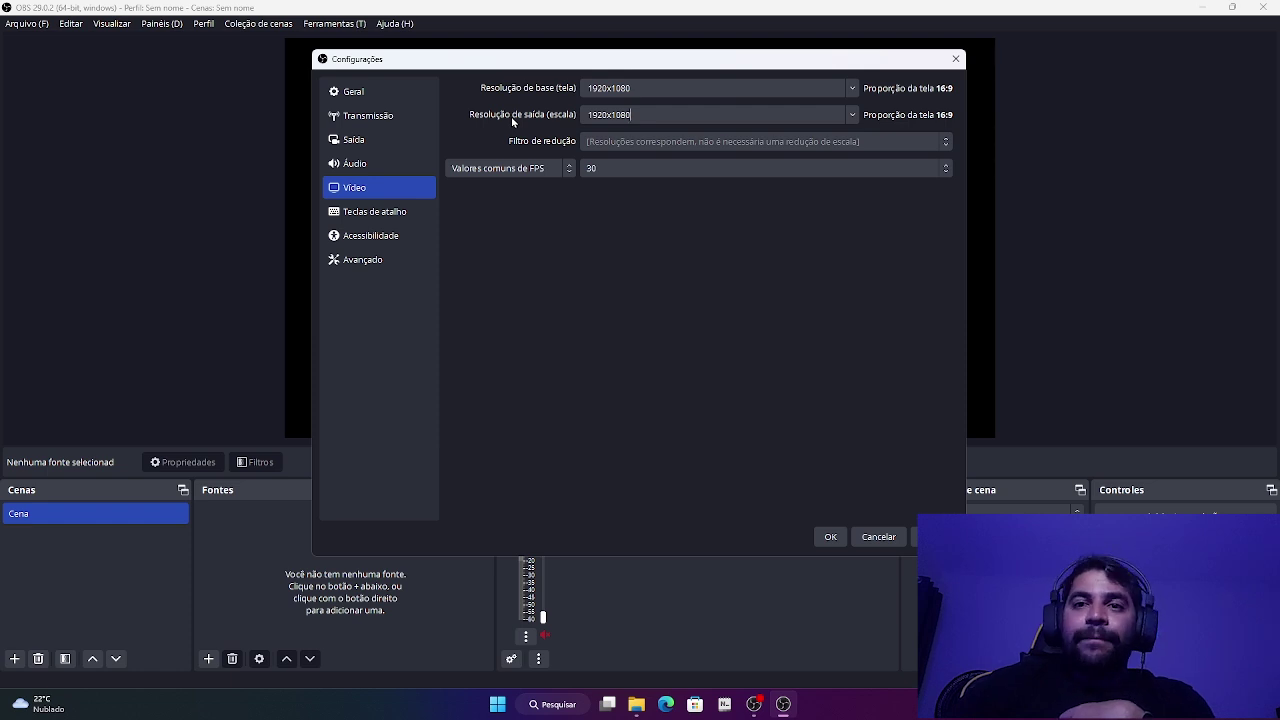
Step: Check the base (canvas) resolution choices and compare the base resolution with the preview area behind the settings window
click(852, 88)
click(590, 88)
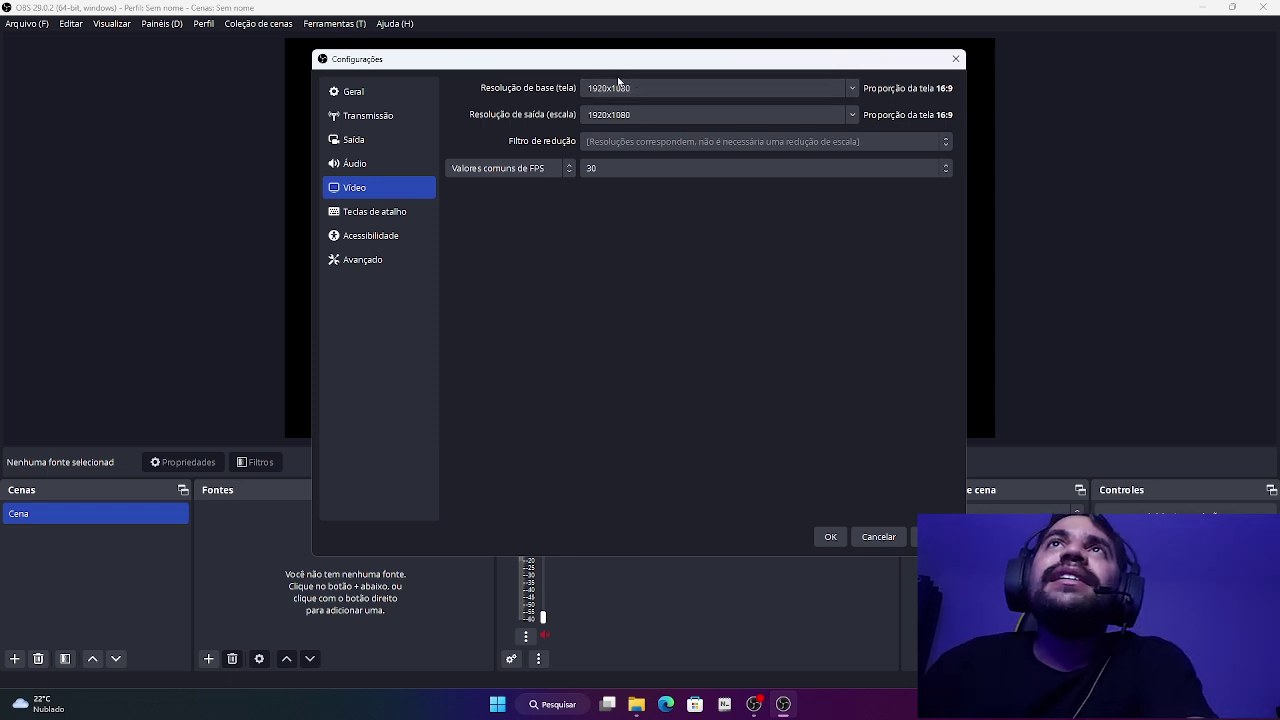
drag(630, 64, 627, 493)
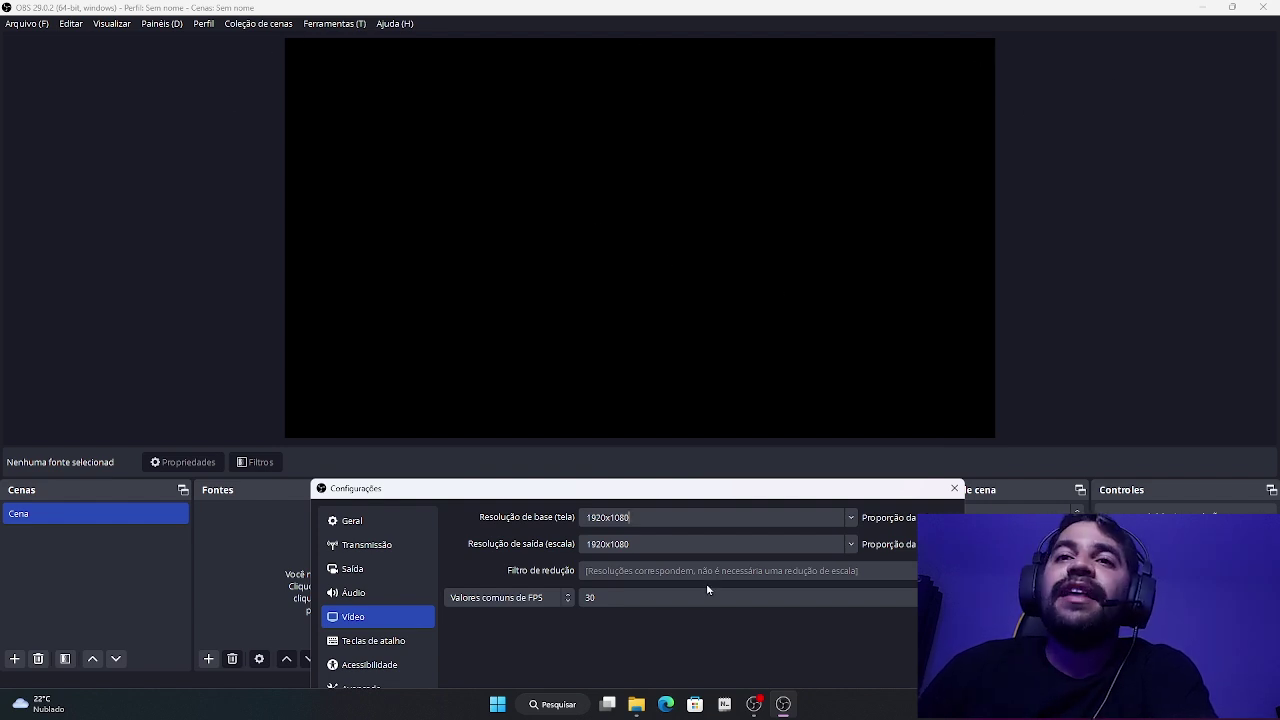
drag(578, 491, 587, 59)
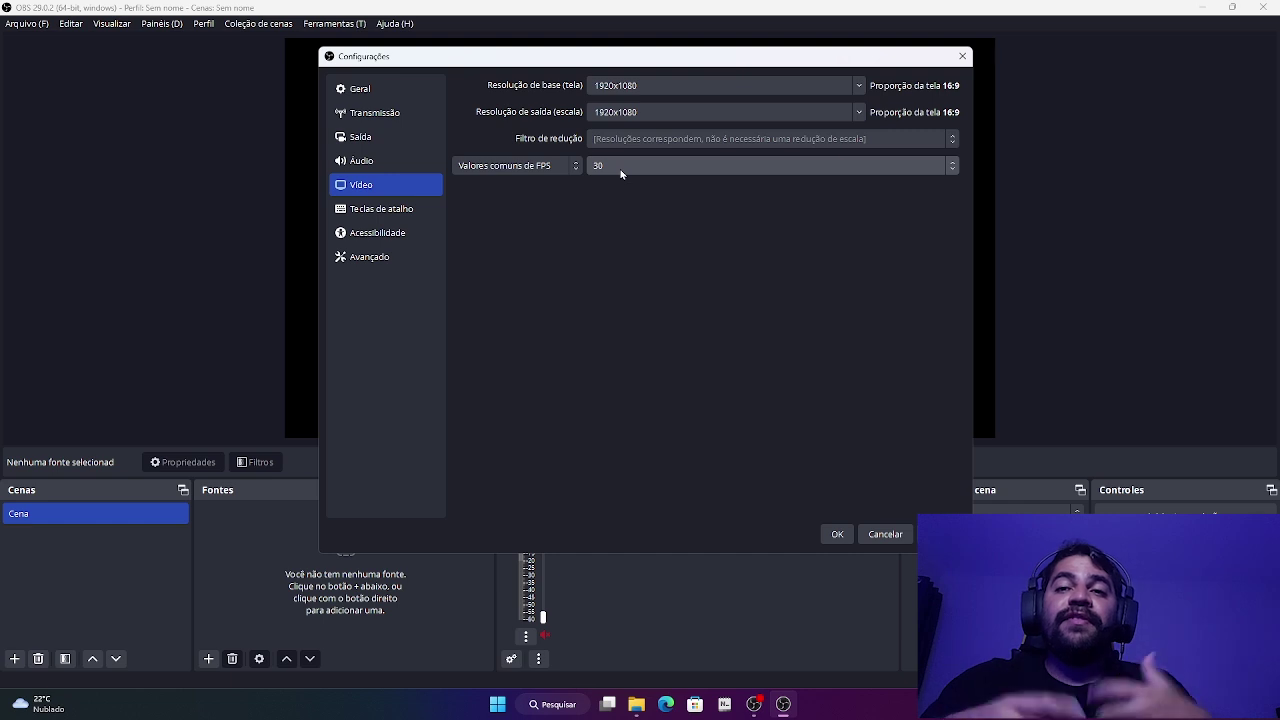
Step: Look over the common FPS values and check the streaming encoder's bitrate in the output settings
click(620, 168)
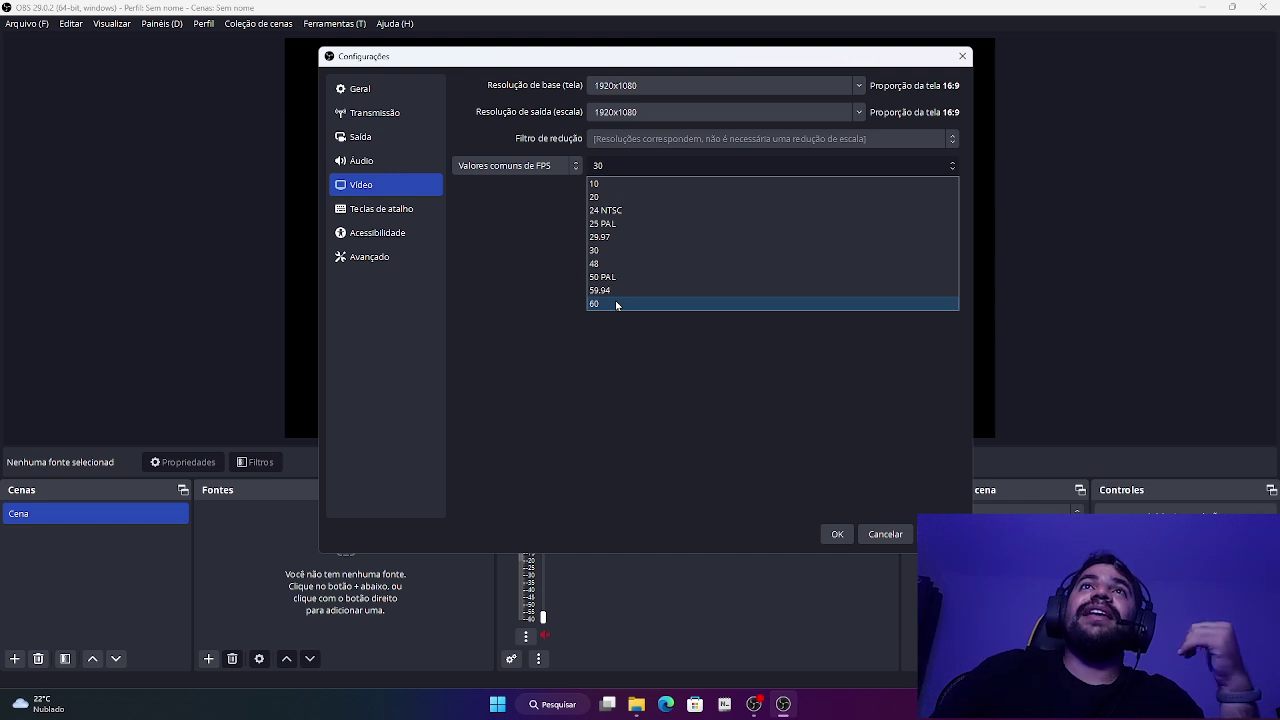
click(413, 223)
click(398, 136)
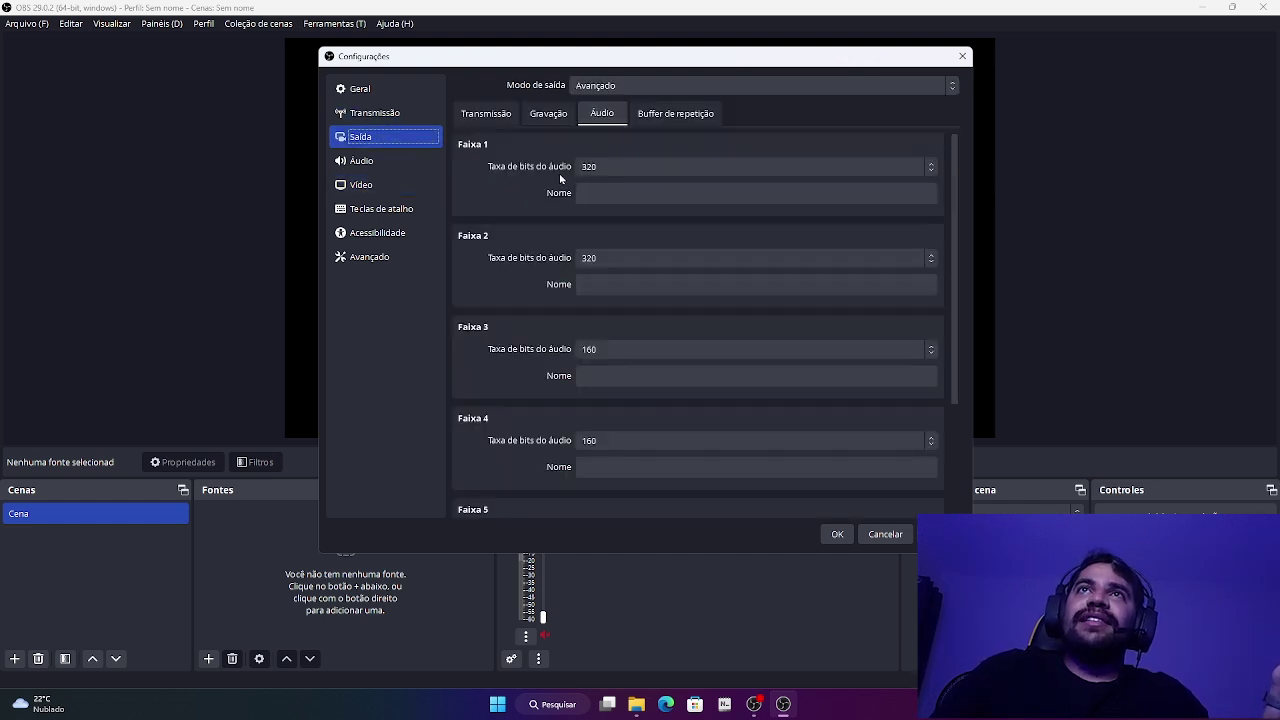
click(488, 113)
click(618, 330)
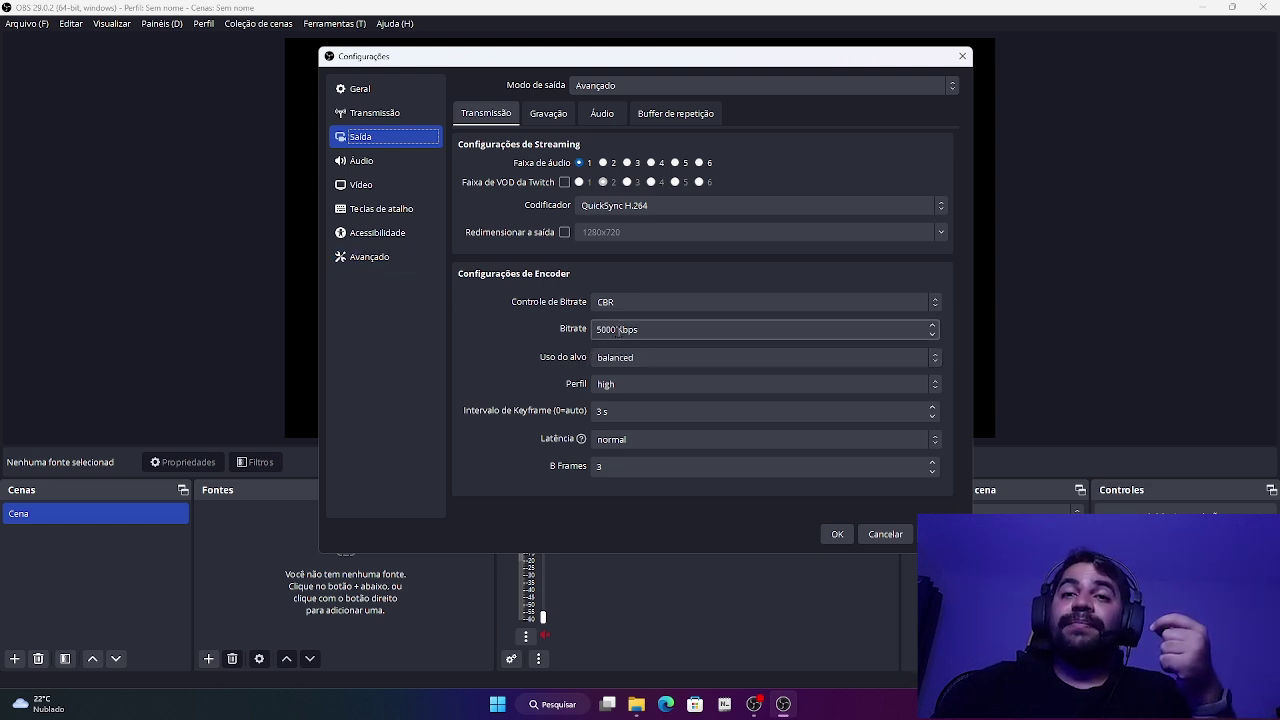
Step: Return to the video settings and choose 30 as the common FPS value
click(385, 188)
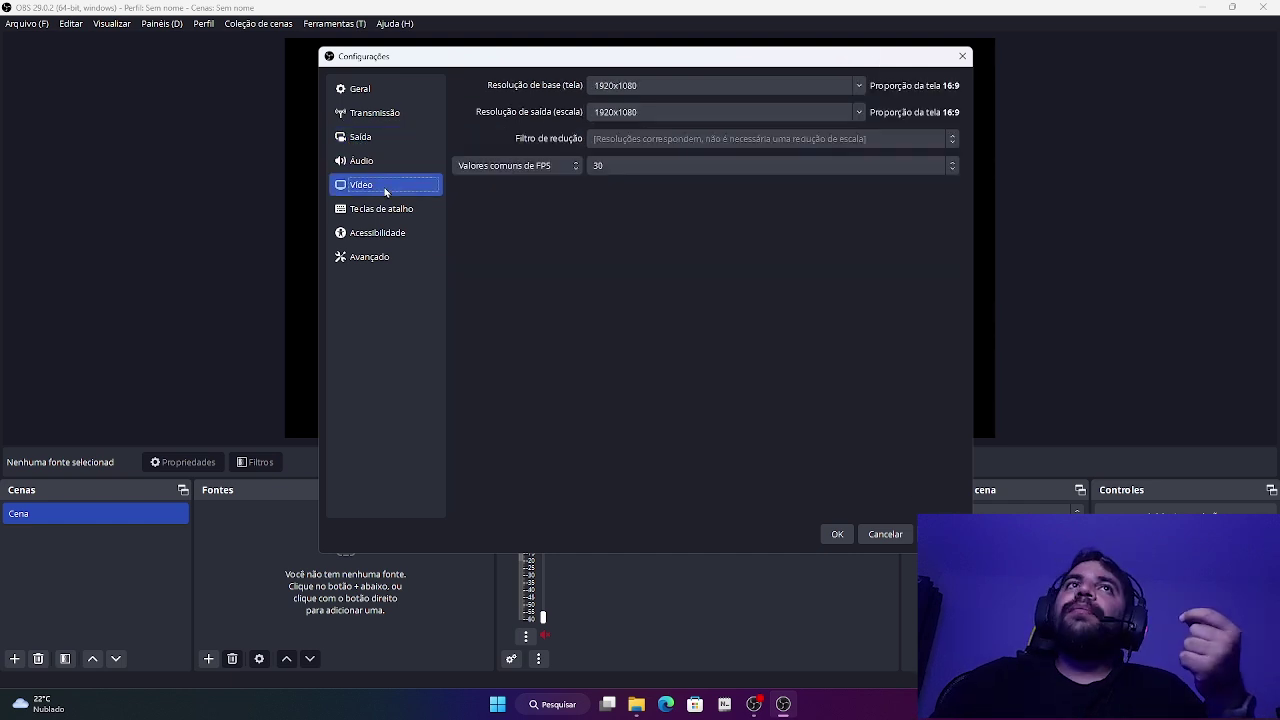
click(614, 166)
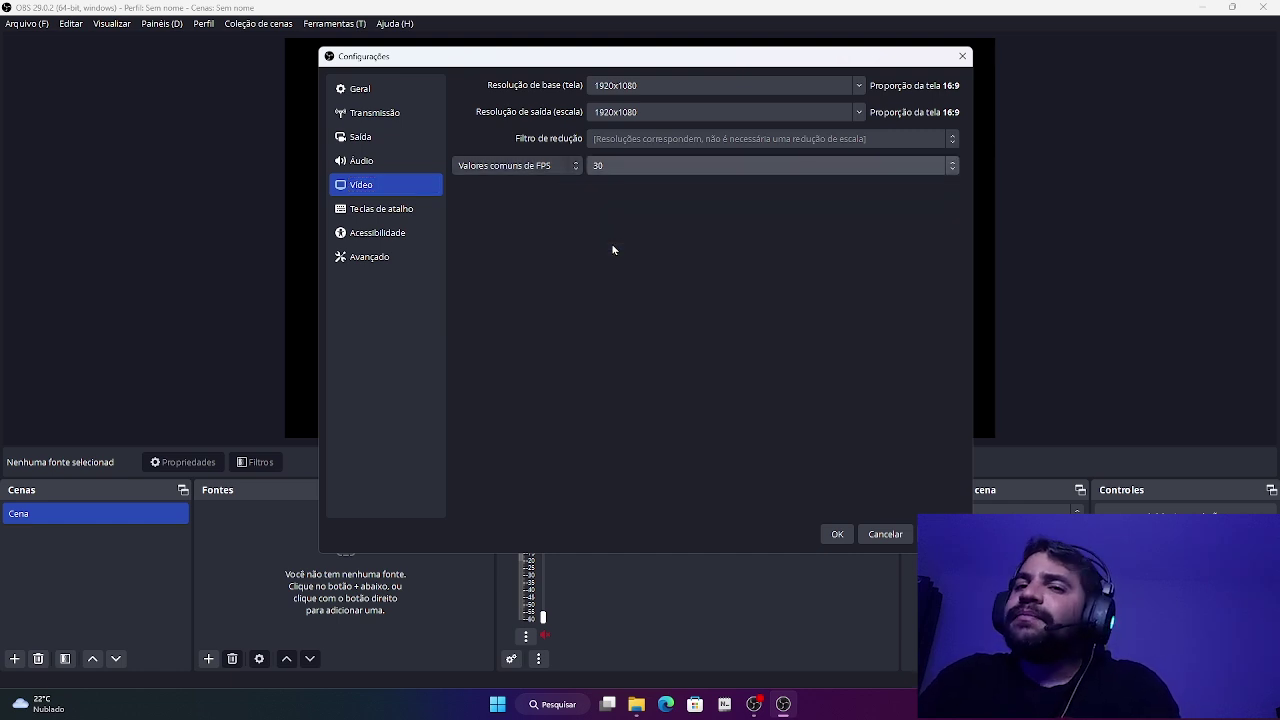
click(636, 165)
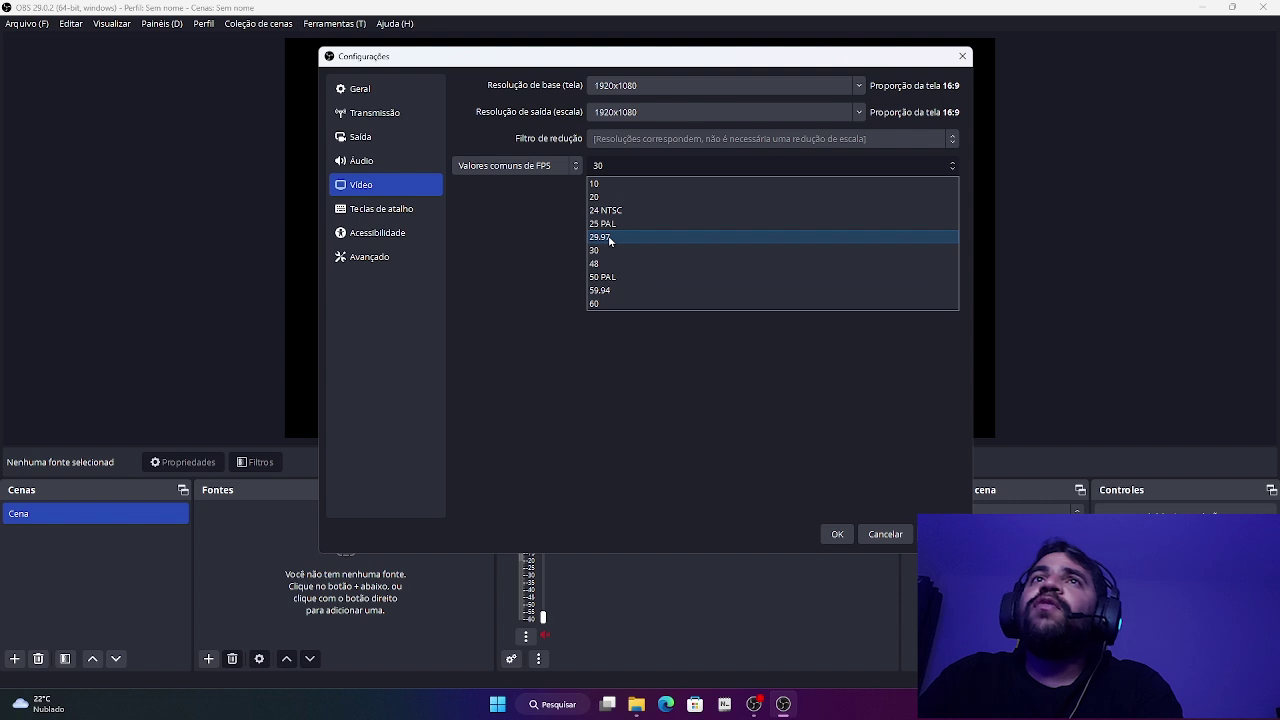
click(605, 251)
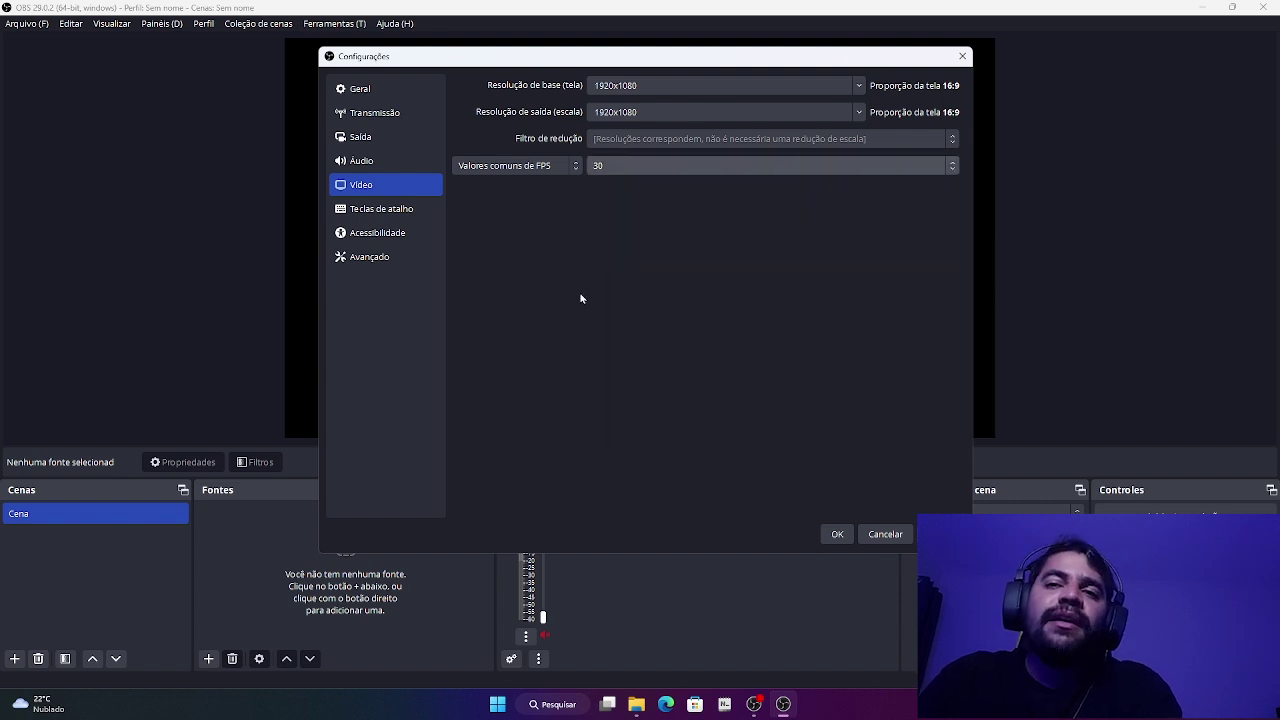
Step: Open the hotkey settings and look through the whole list of actions that can have shortcuts
click(400, 210)
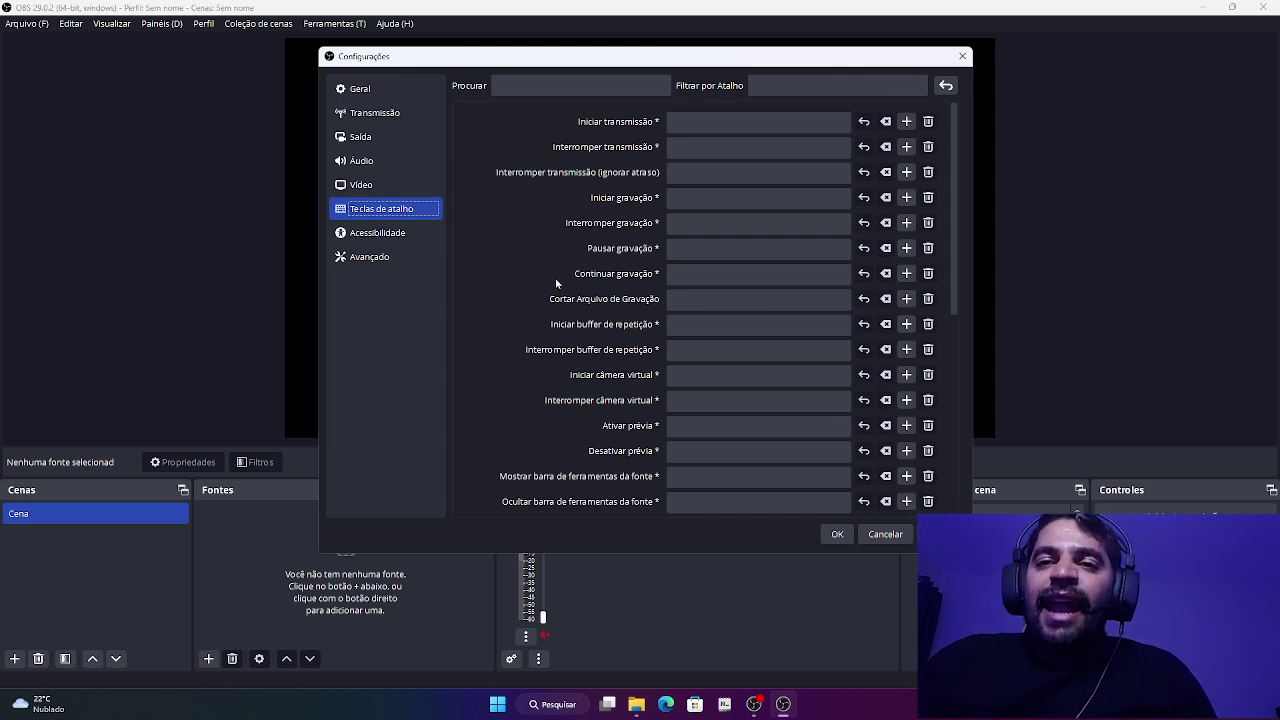
scroll(818, 355, down, 4)
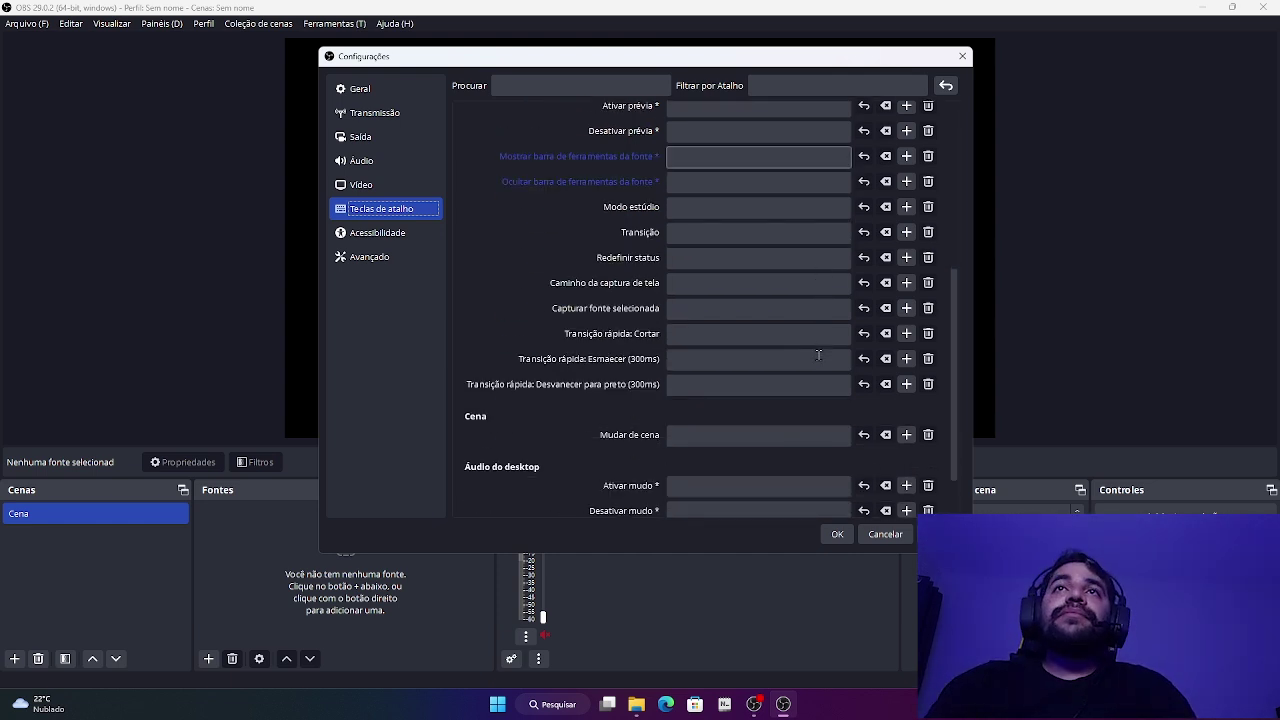
scroll(818, 355, down, 1)
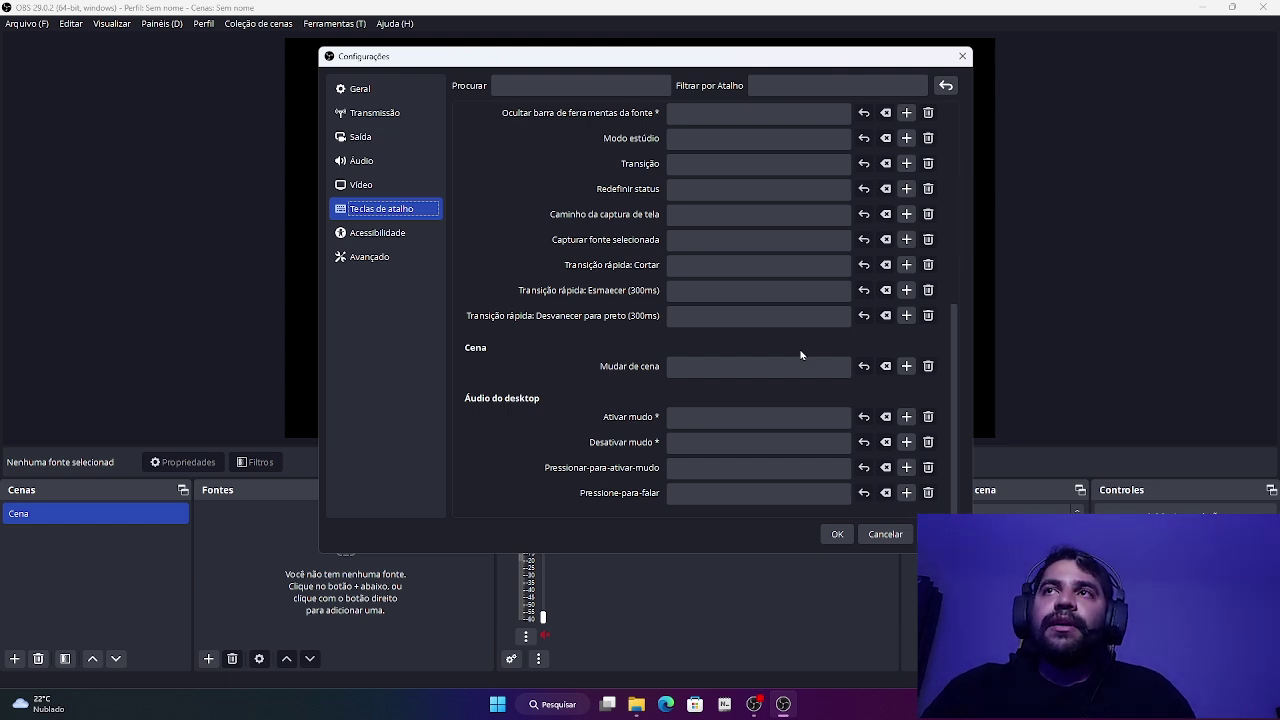
scroll(806, 357, up, 5)
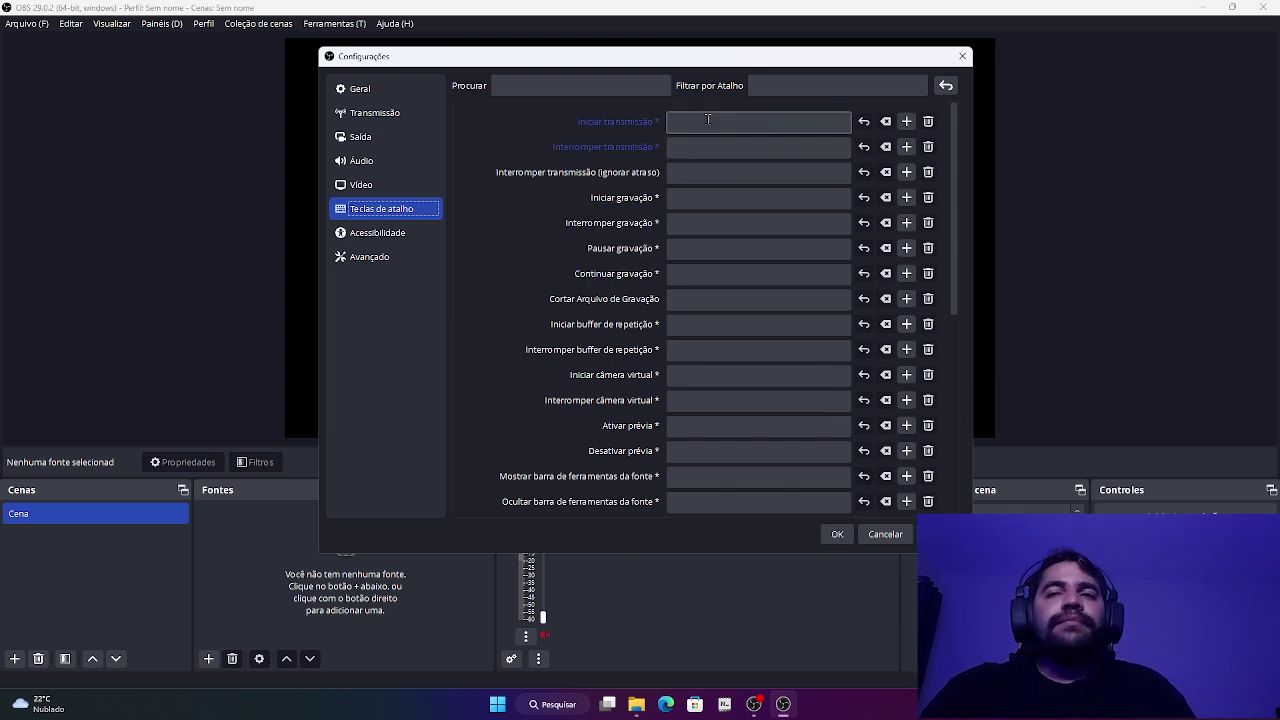
Step: Assign A as a trial hotkey for Iniciar transmissão, and clear that assignment again
click(706, 119)
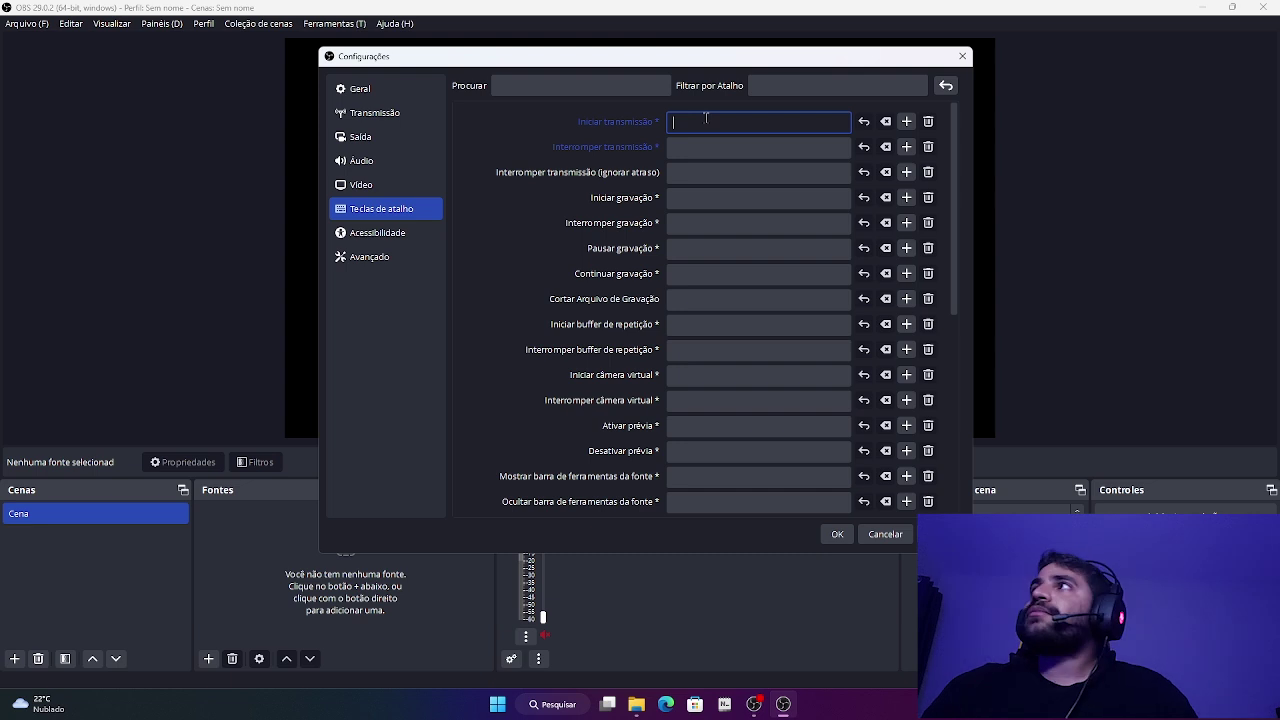
key(a)
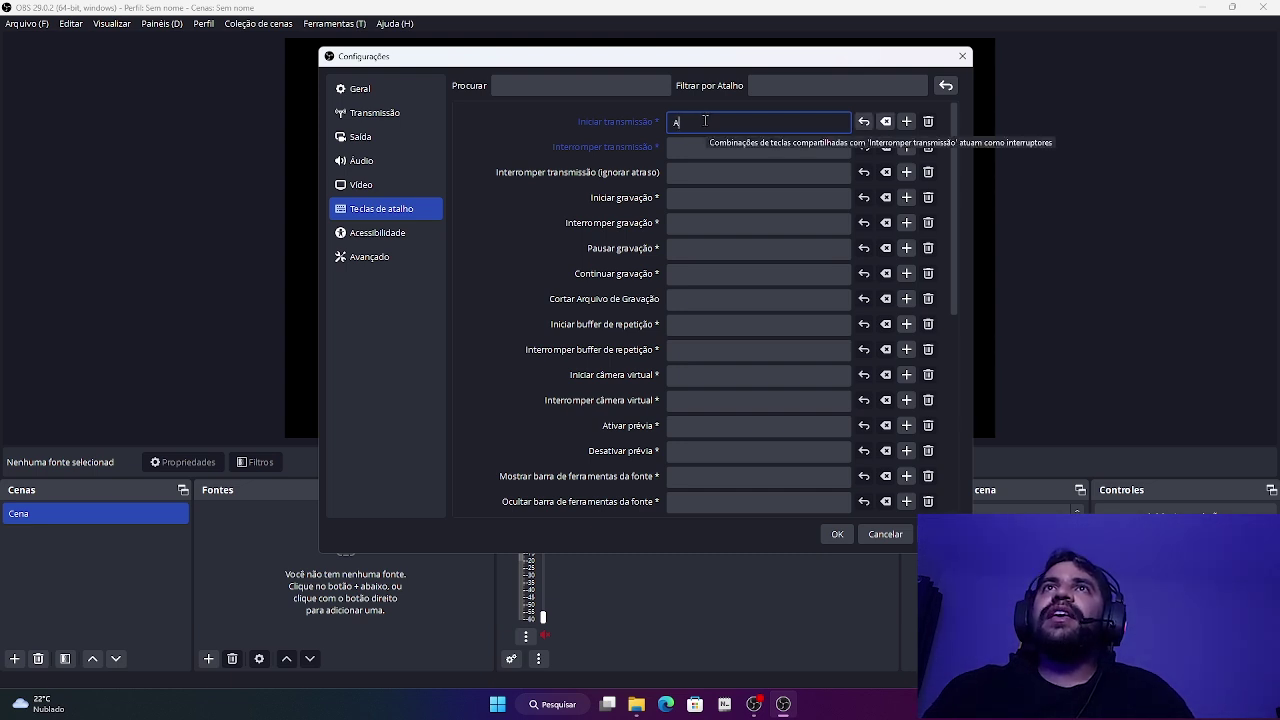
click(499, 138)
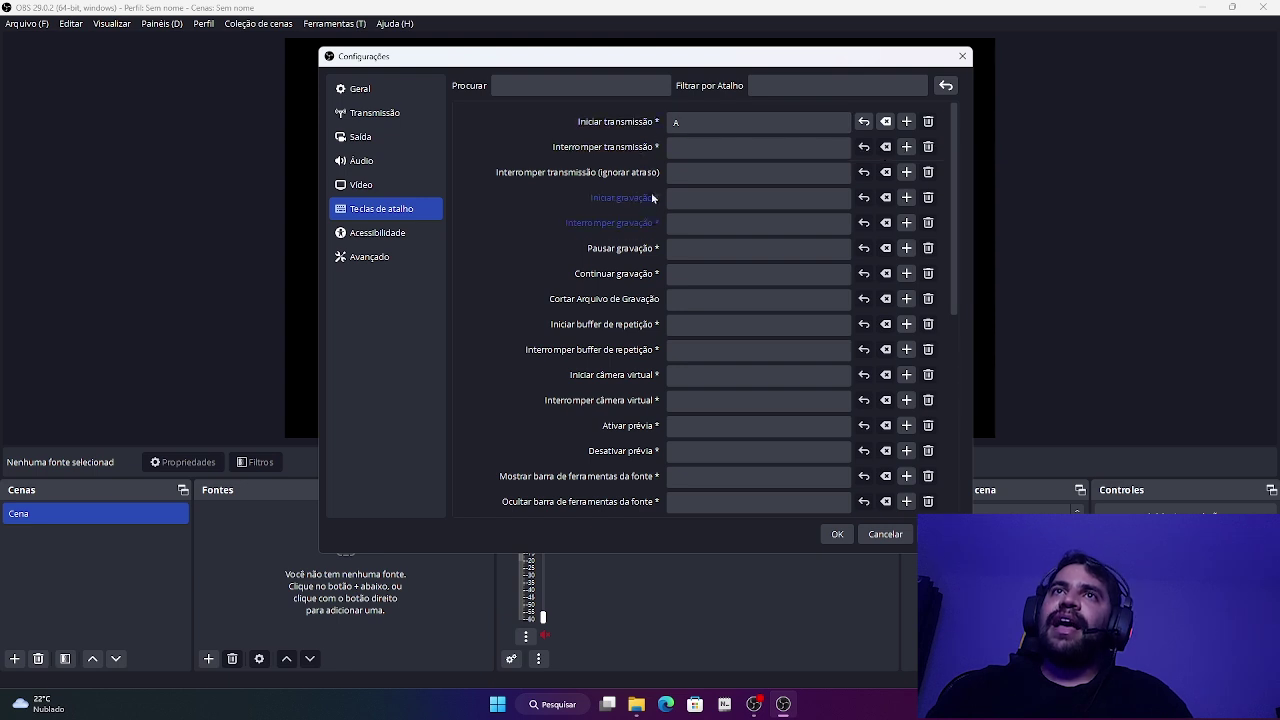
click(690, 120)
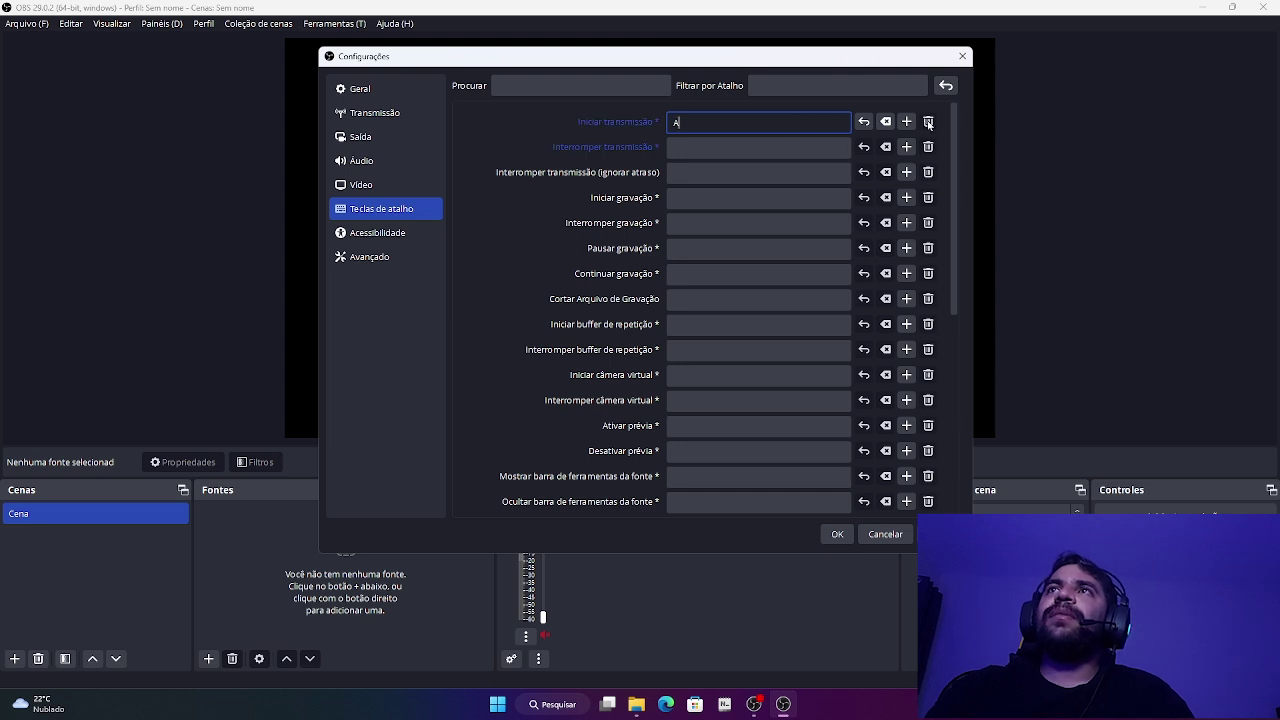
key(Tab)
click(885, 122)
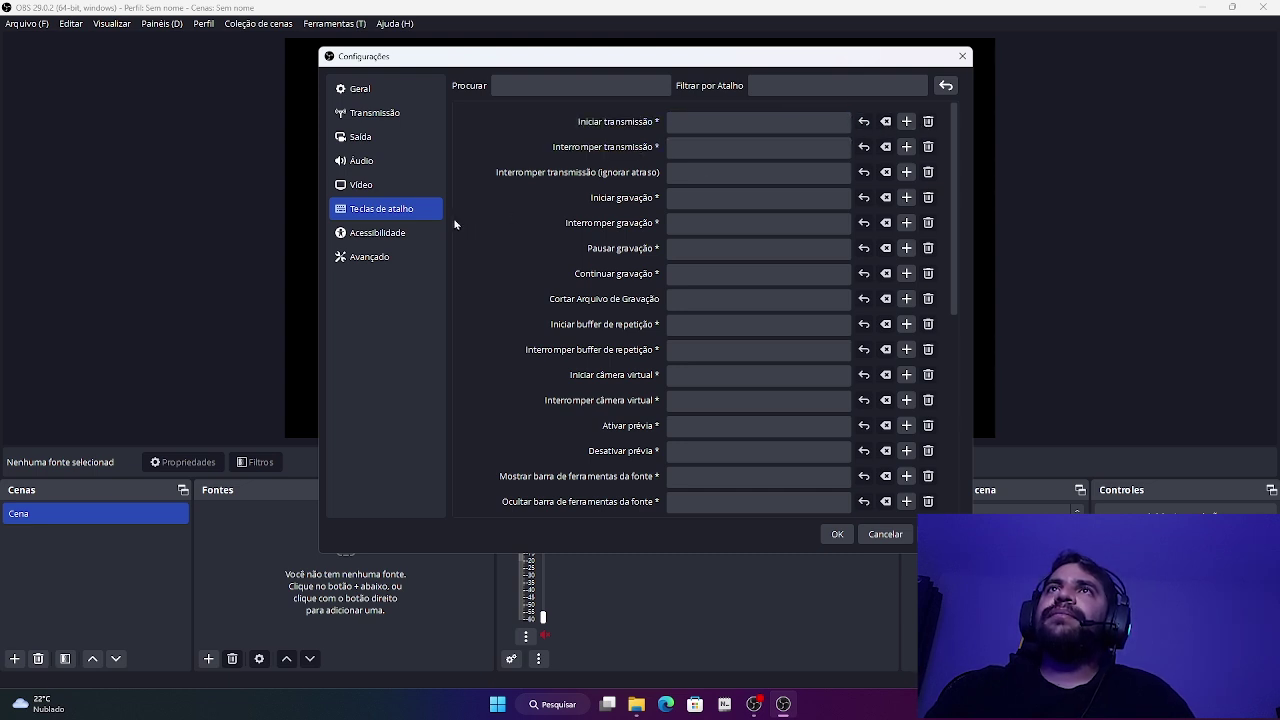
Step: Look through the remaining hotkey actions down to the desktop audio ones, and view the accessibility colour settings
click(862, 122)
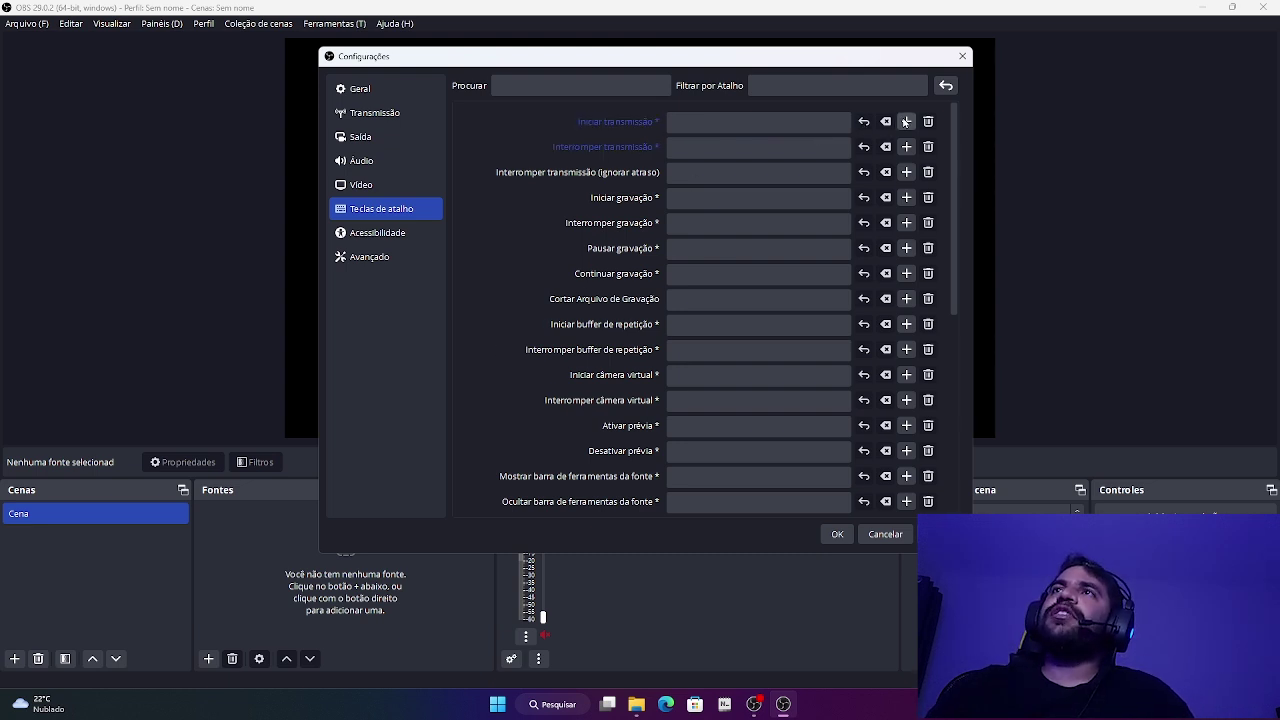
scroll(560, 478, down, 5)
scroll(550, 460, down, 3)
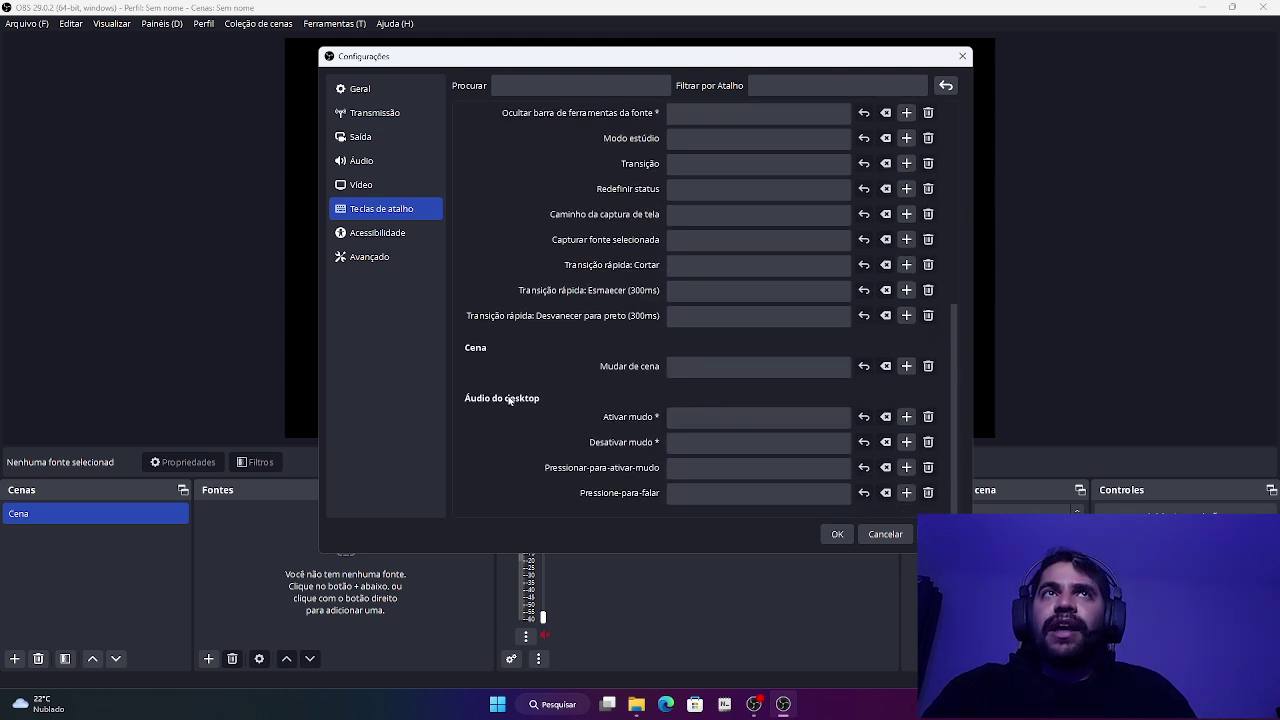
click(377, 232)
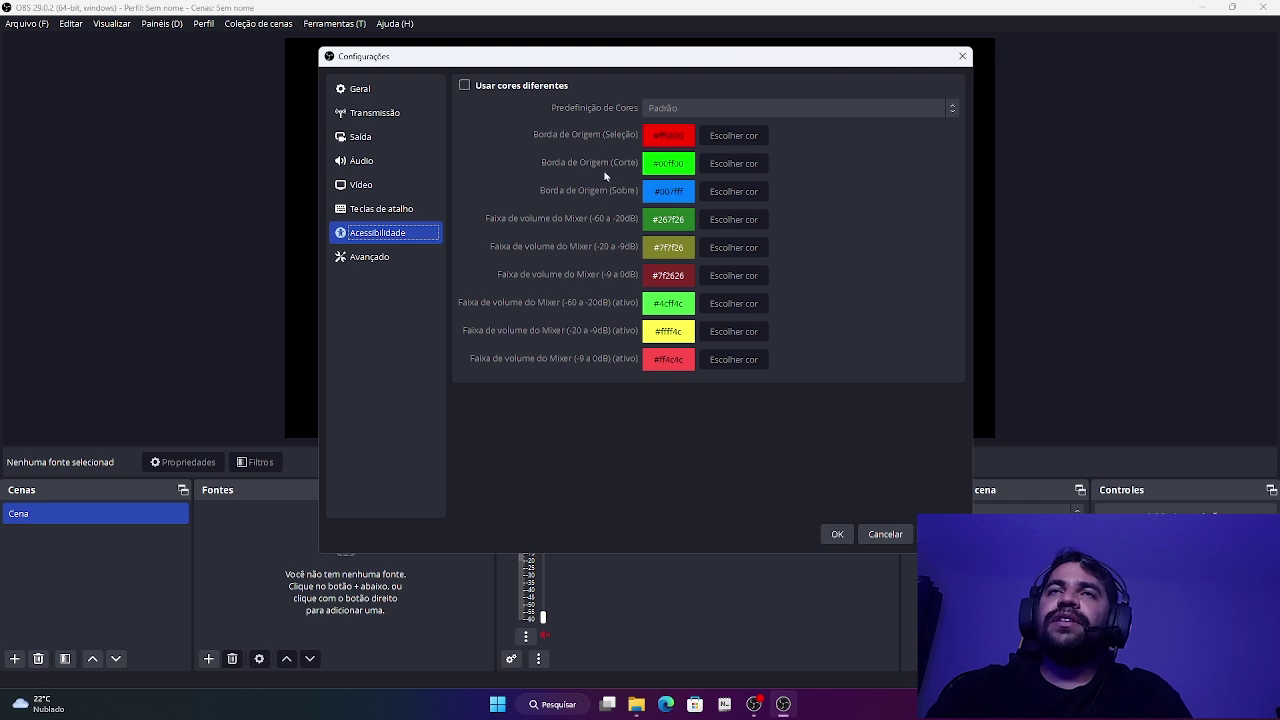
Step: Look through the advanced settings, from process priority, video and recording down to automatic reconnection, network and hotkey focus
click(384, 260)
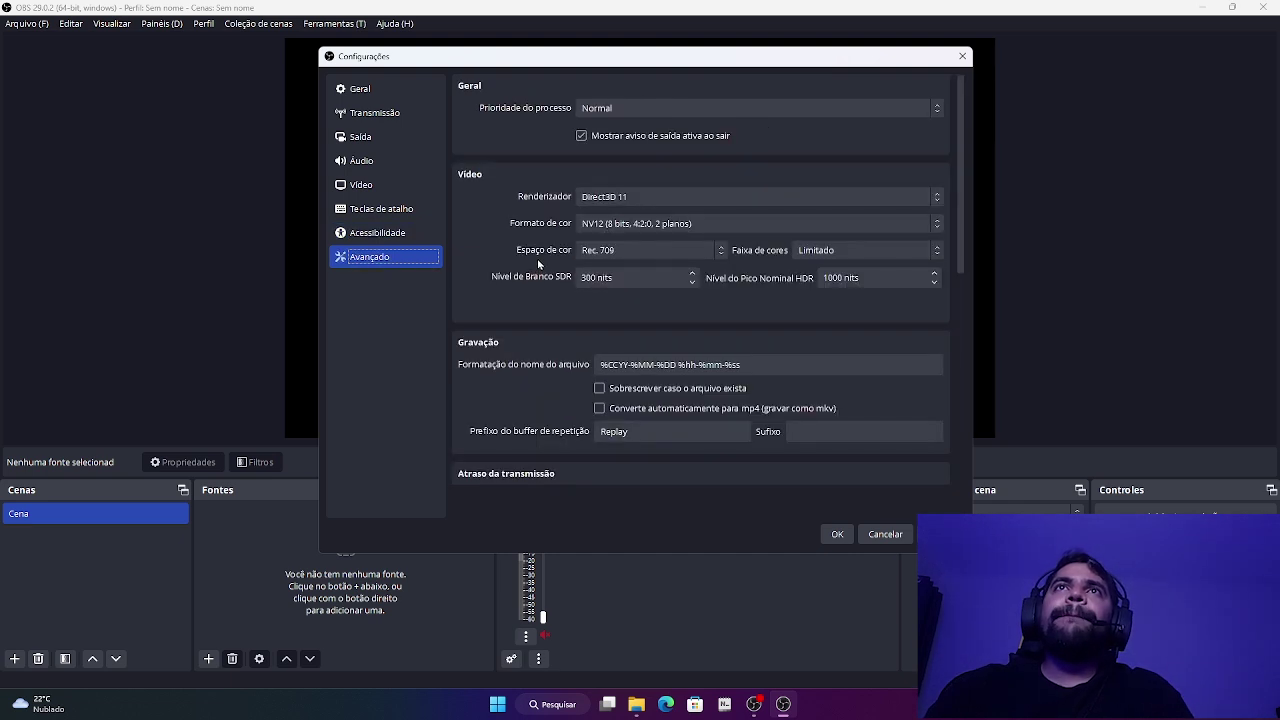
scroll(526, 373, down, 8)
scroll(524, 376, up, 2)
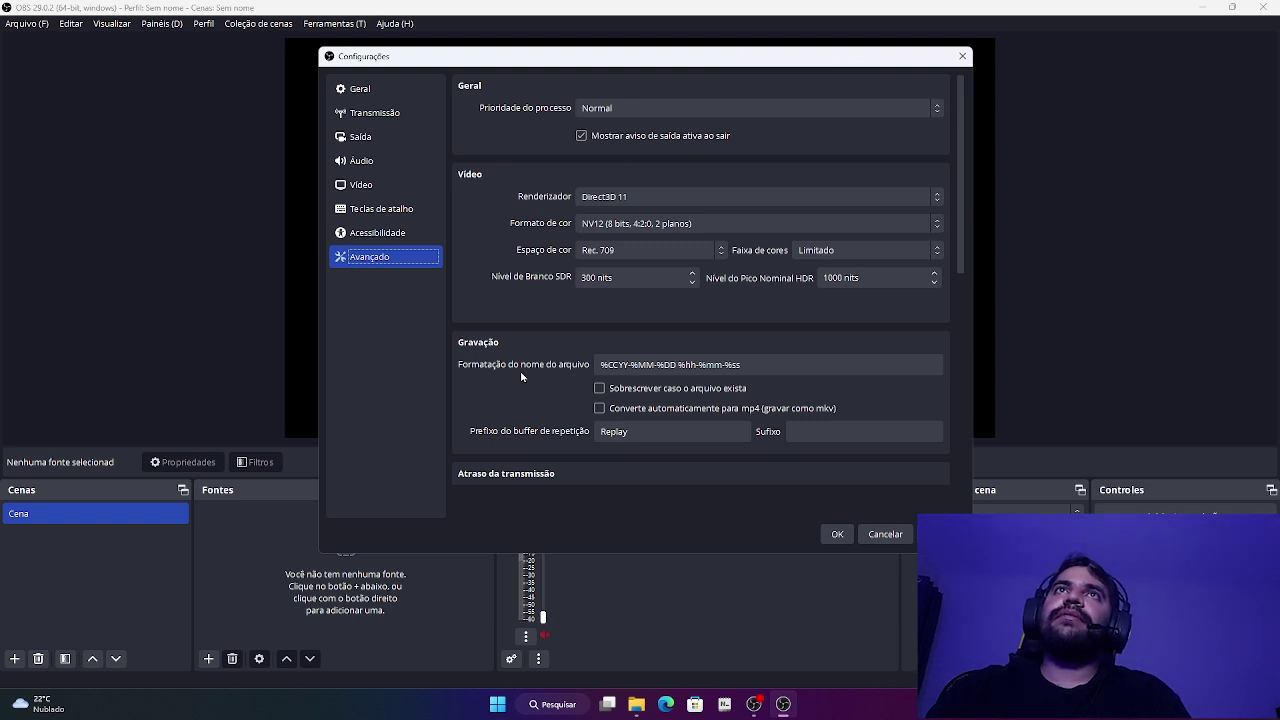
scroll(520, 376, down, 7)
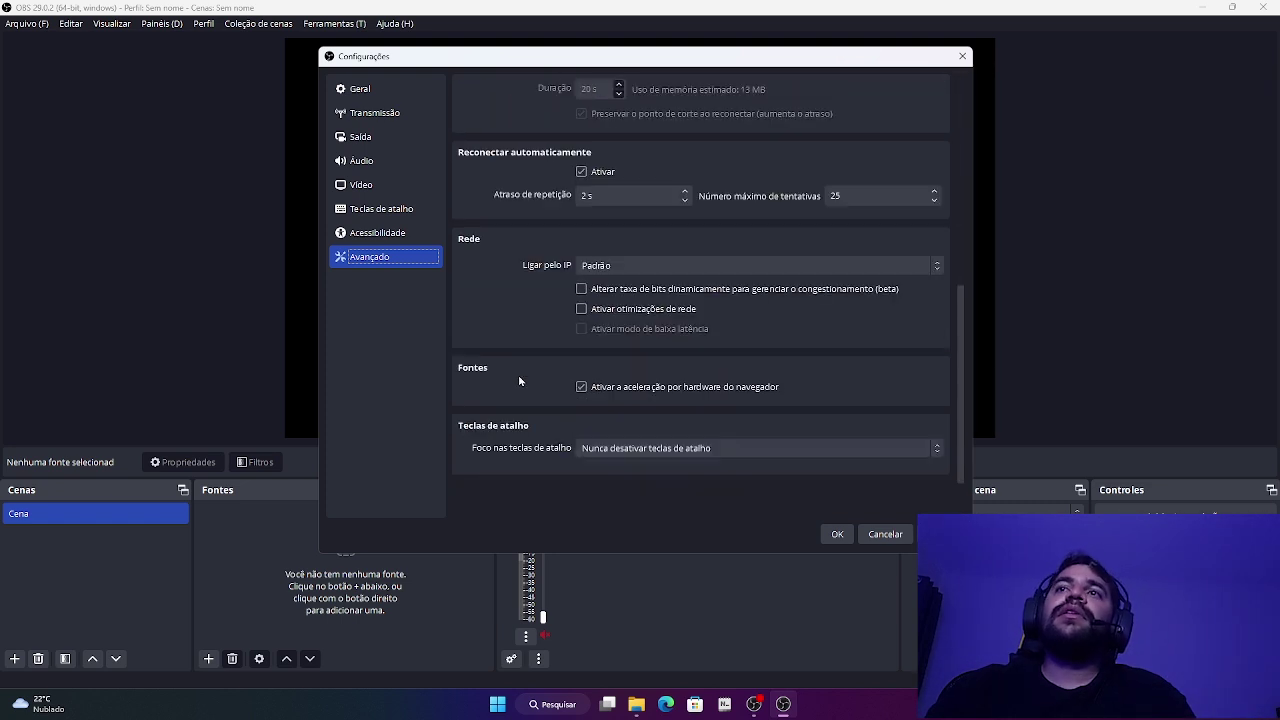
scroll(519, 381, up, 10)
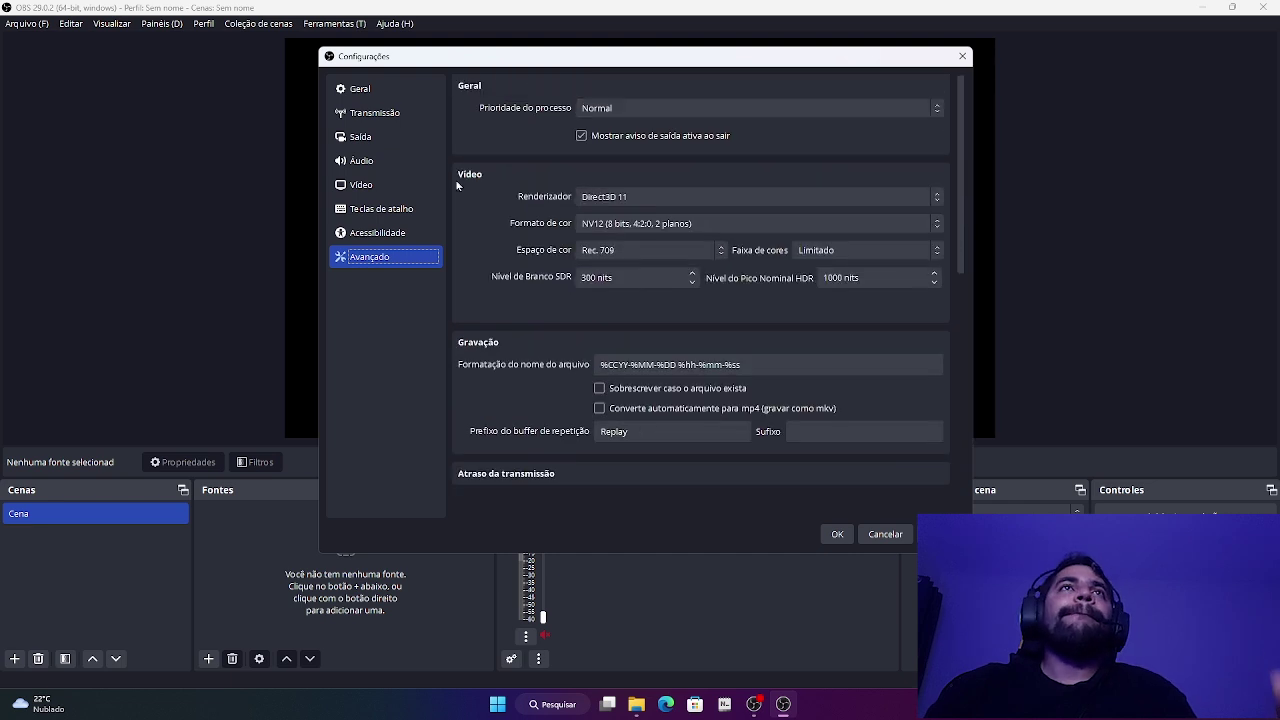
Step: Review the streaming output settings once more and accept the whole configuration
click(420, 113)
click(403, 137)
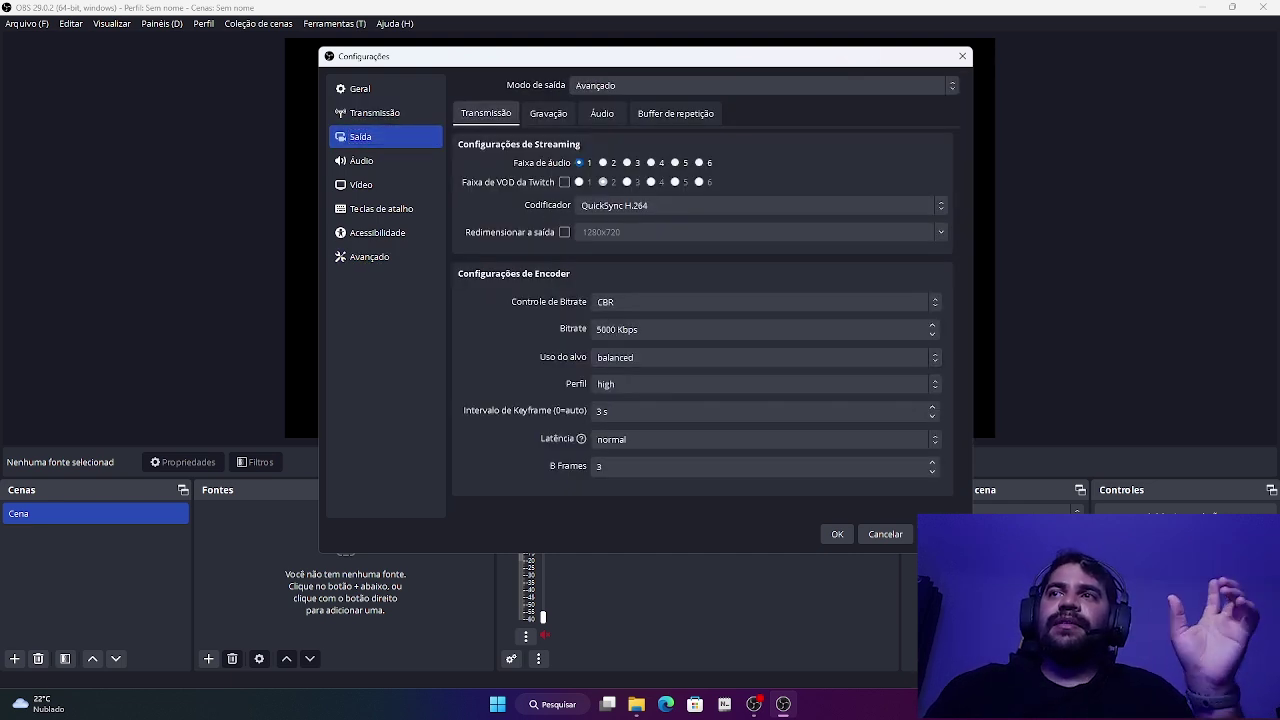
click(838, 534)
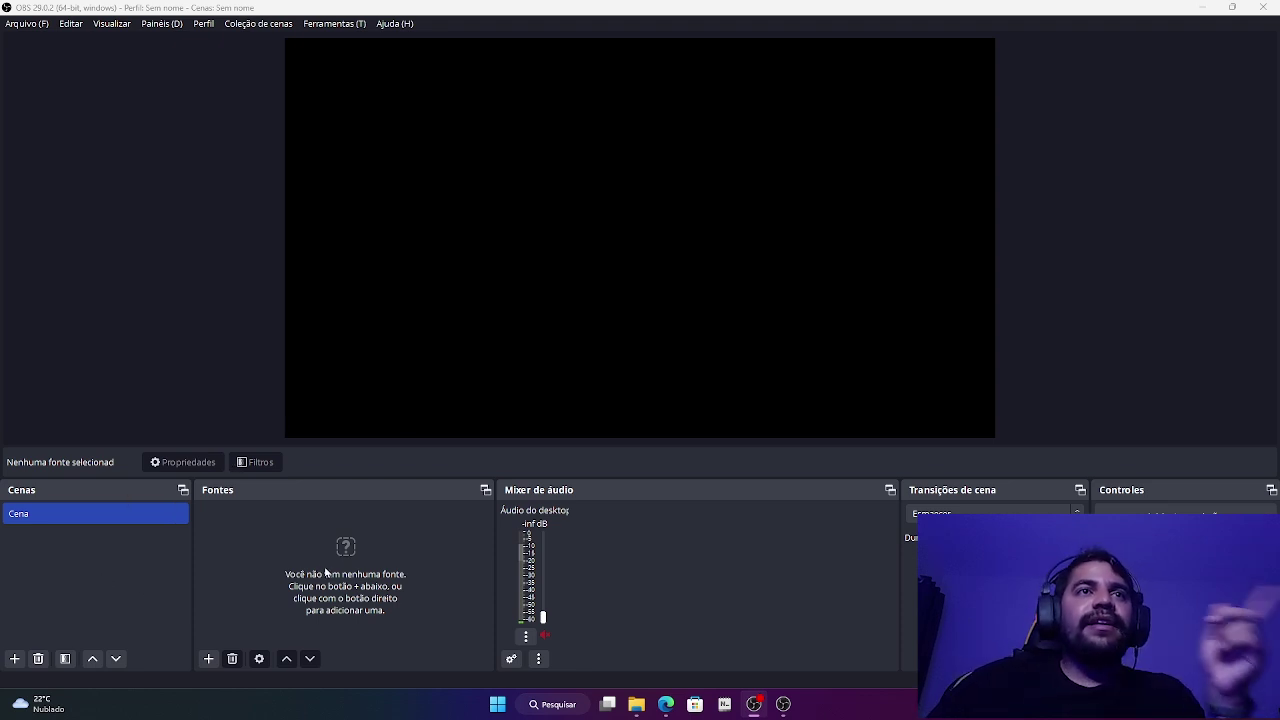
Step: Rename the existing scene Cena as Black
click(125, 559)
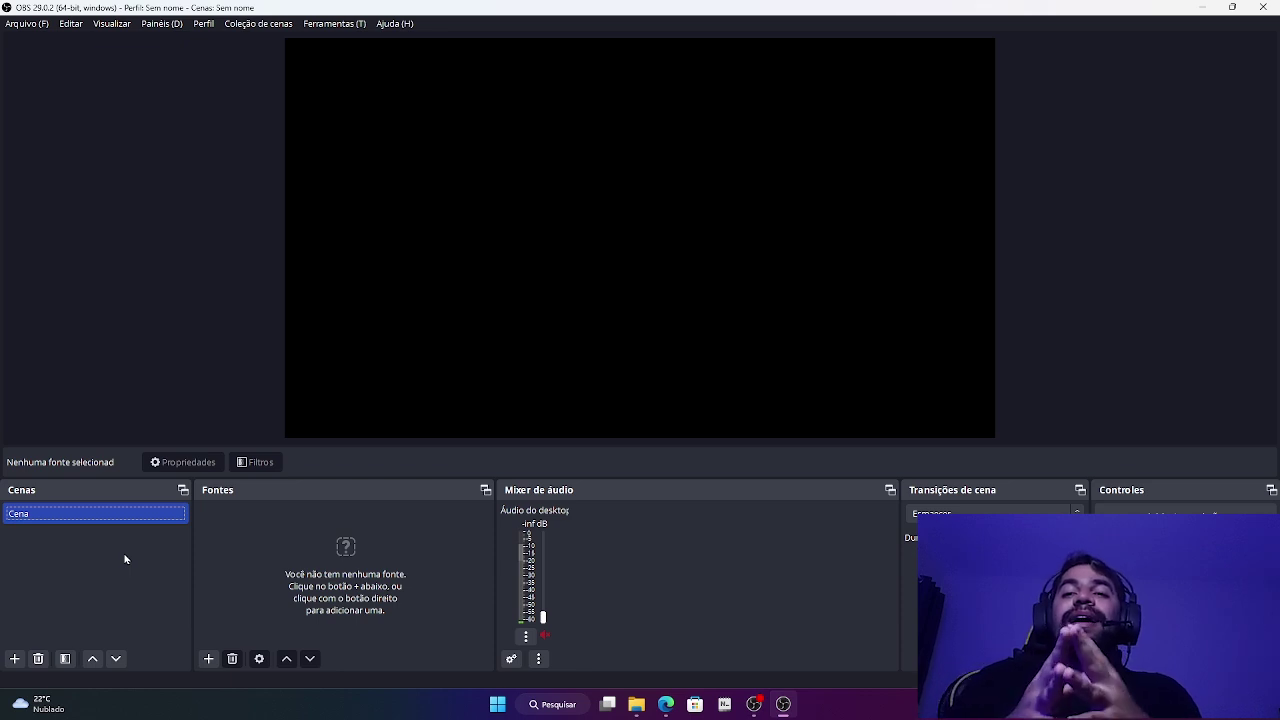
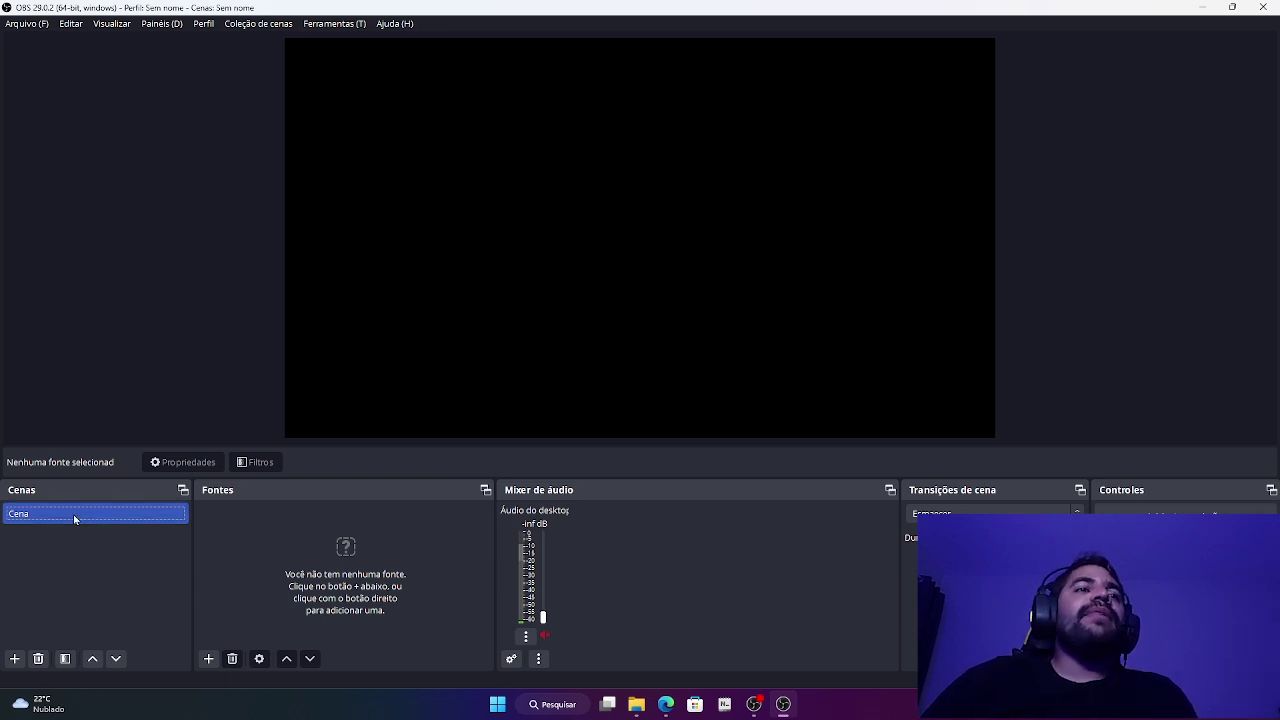
right_click(73, 514)
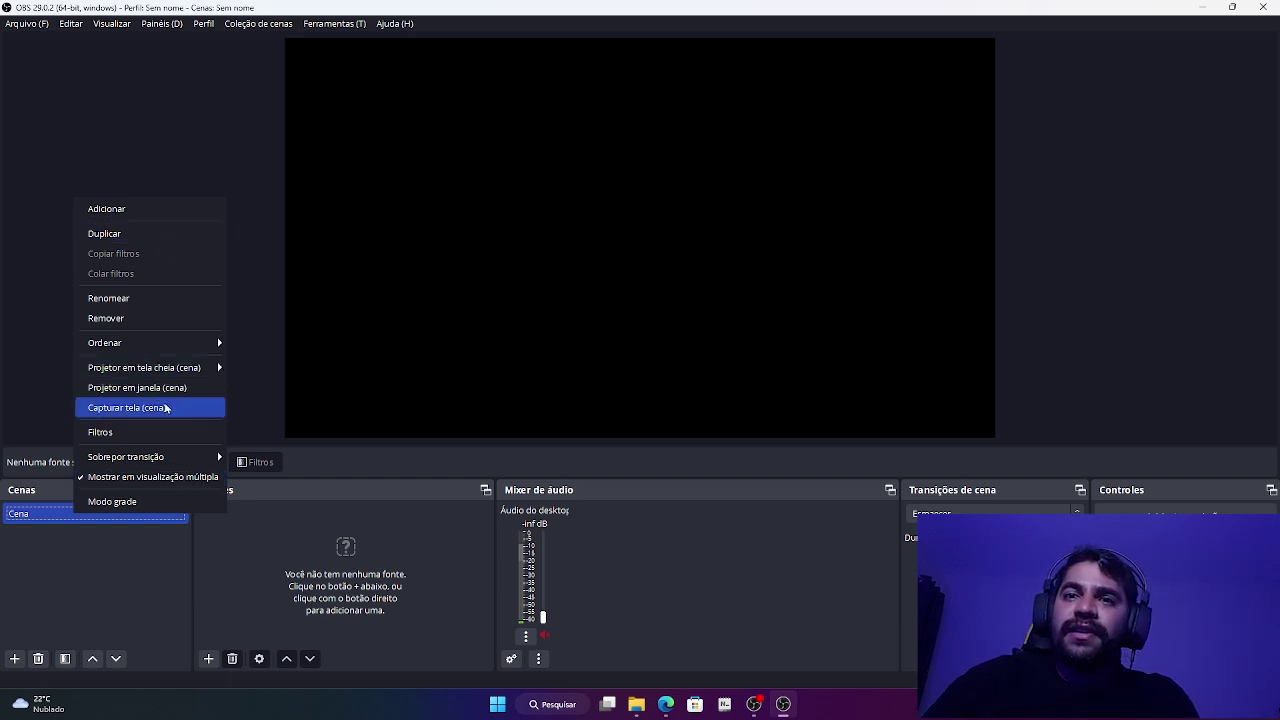
click(160, 305)
key(BackSpace)
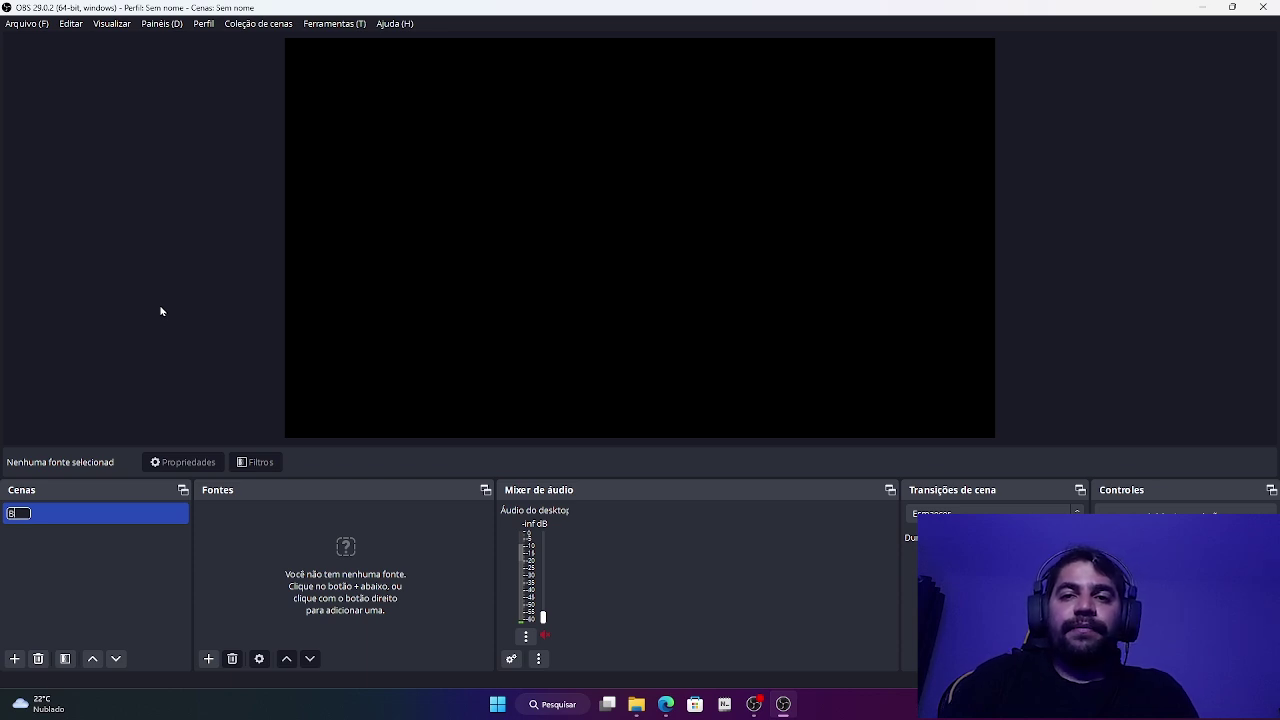
text(Black)
key(Return)
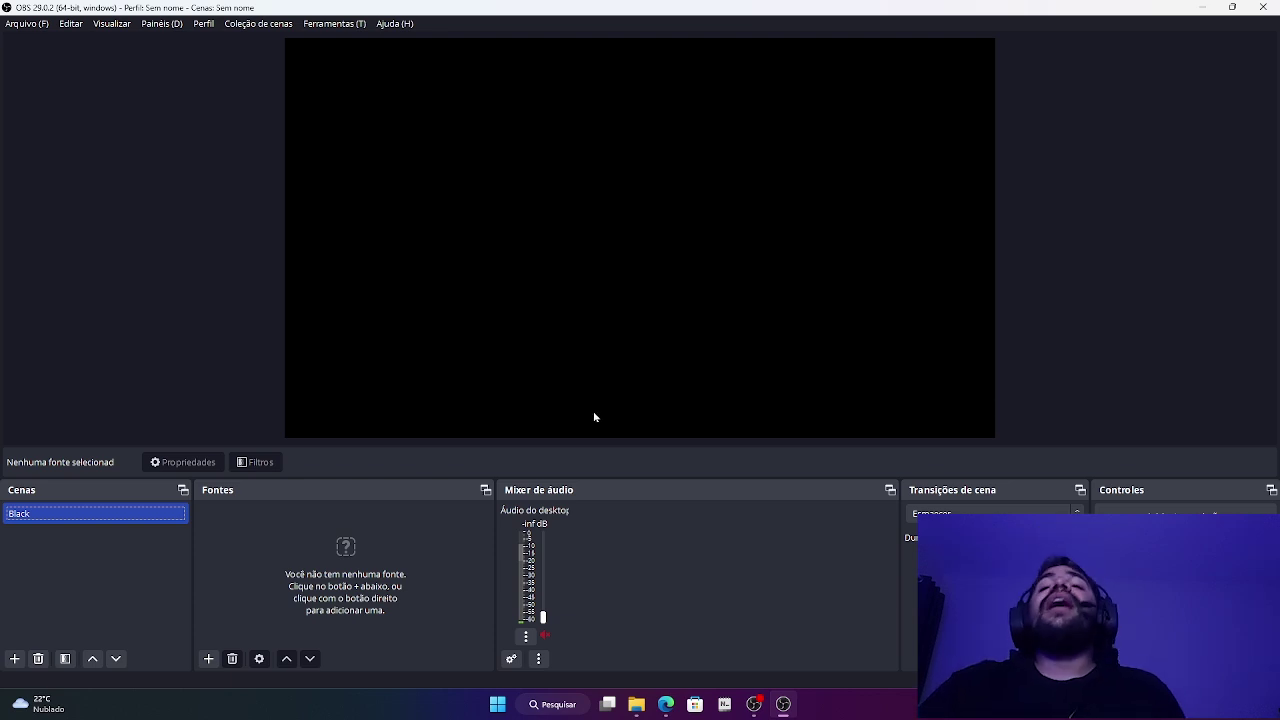
Step: Add a second scene named Tutorial
click(14, 658)
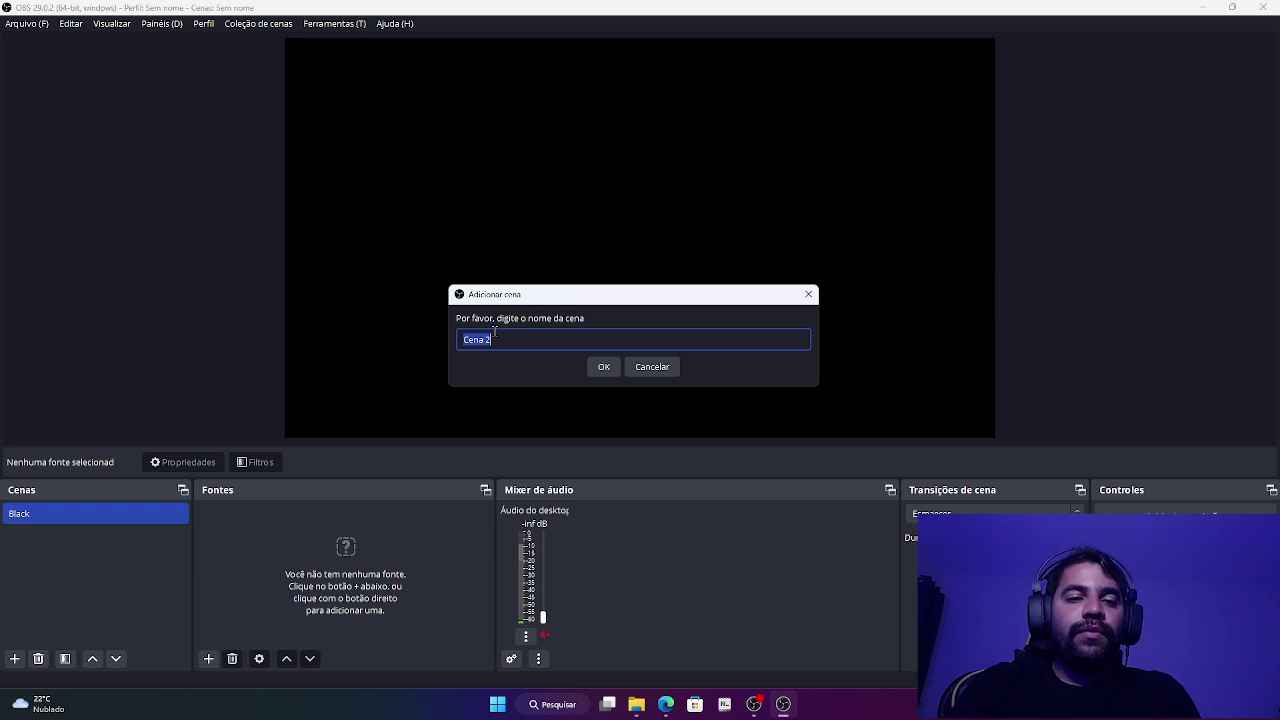
text(Tutorial)
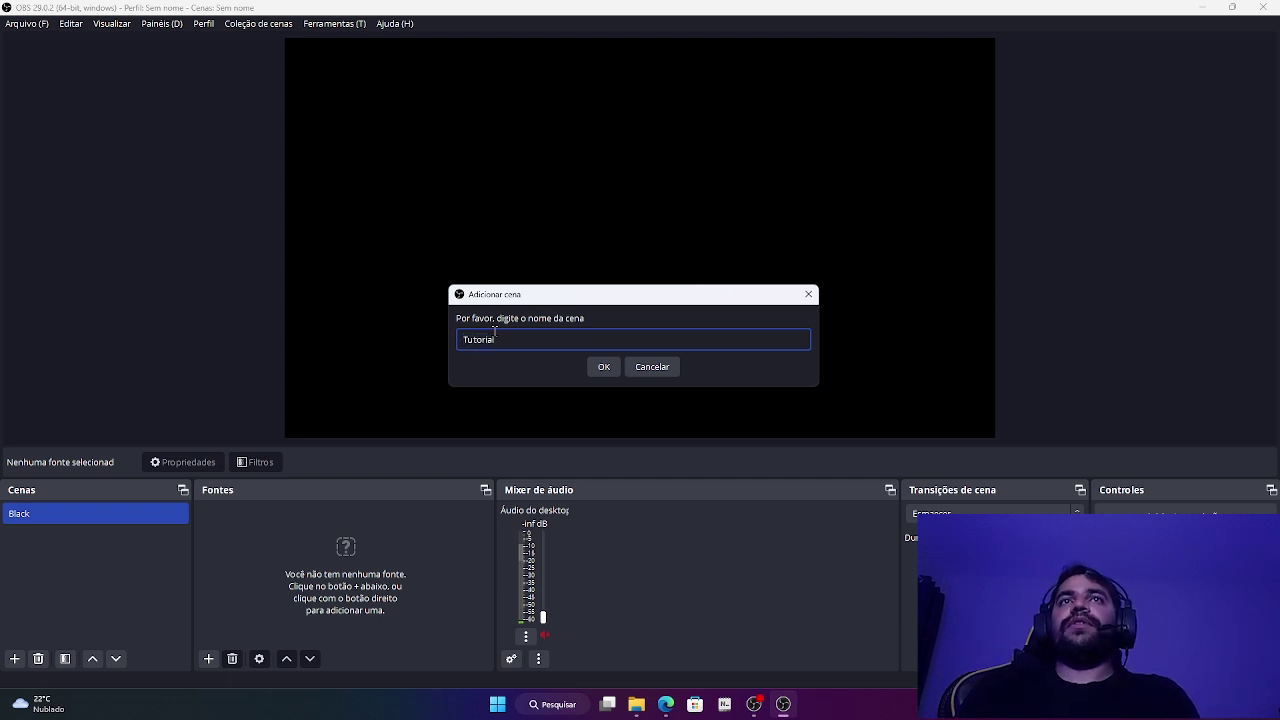
key(Return)
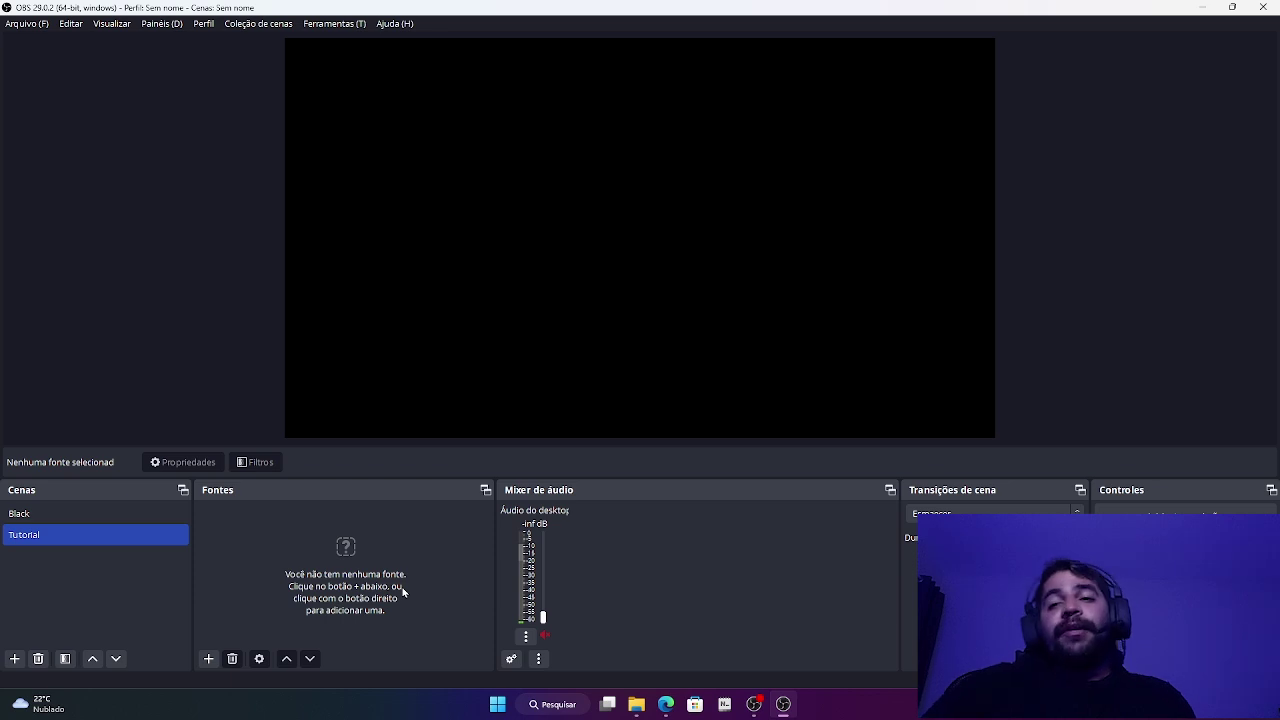
Step: Look over the source types available for the Tutorial scene, and check the desktop, browser and file explorer windows as things to capture
click(208, 658)
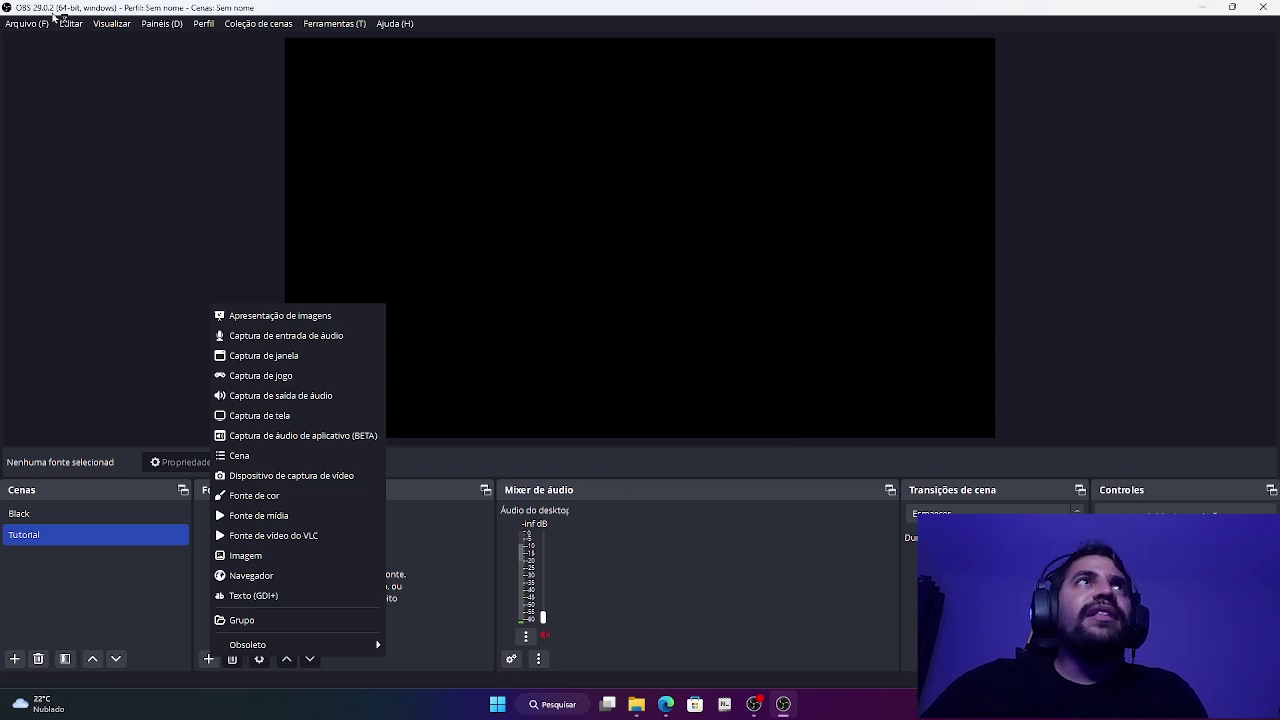
click(101, 600)
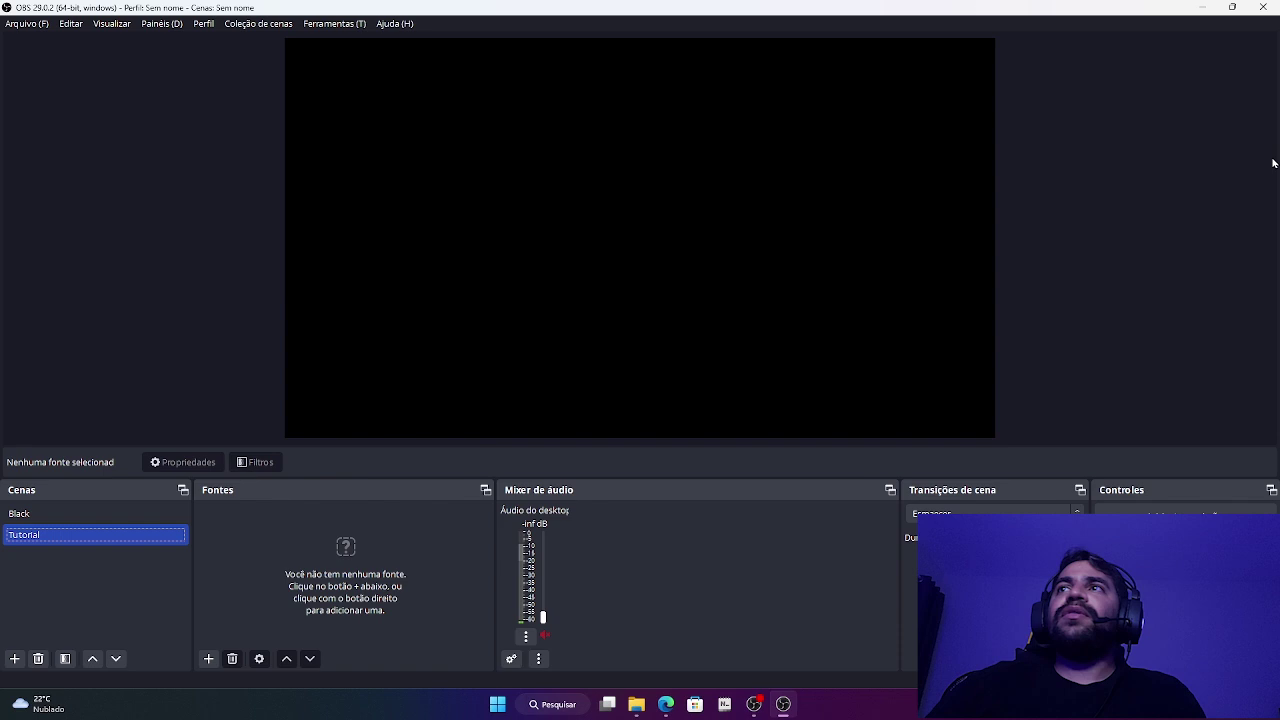
click(1206, 10)
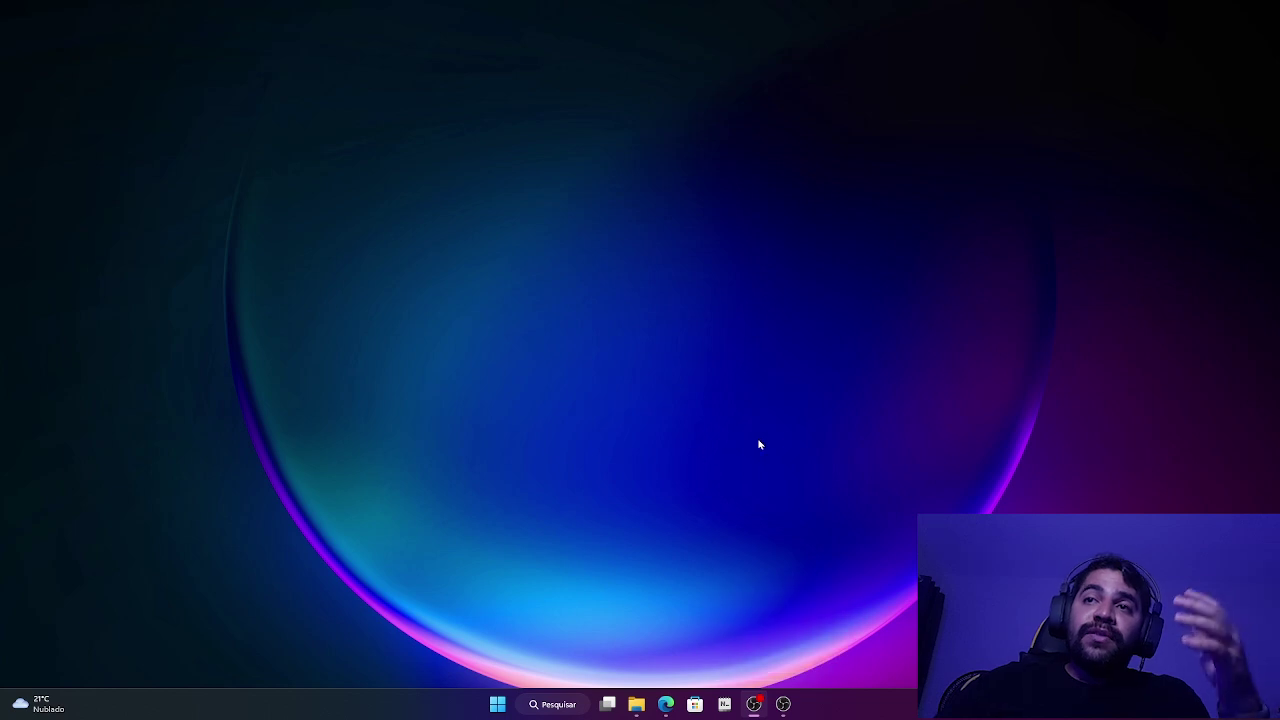
click(783, 704)
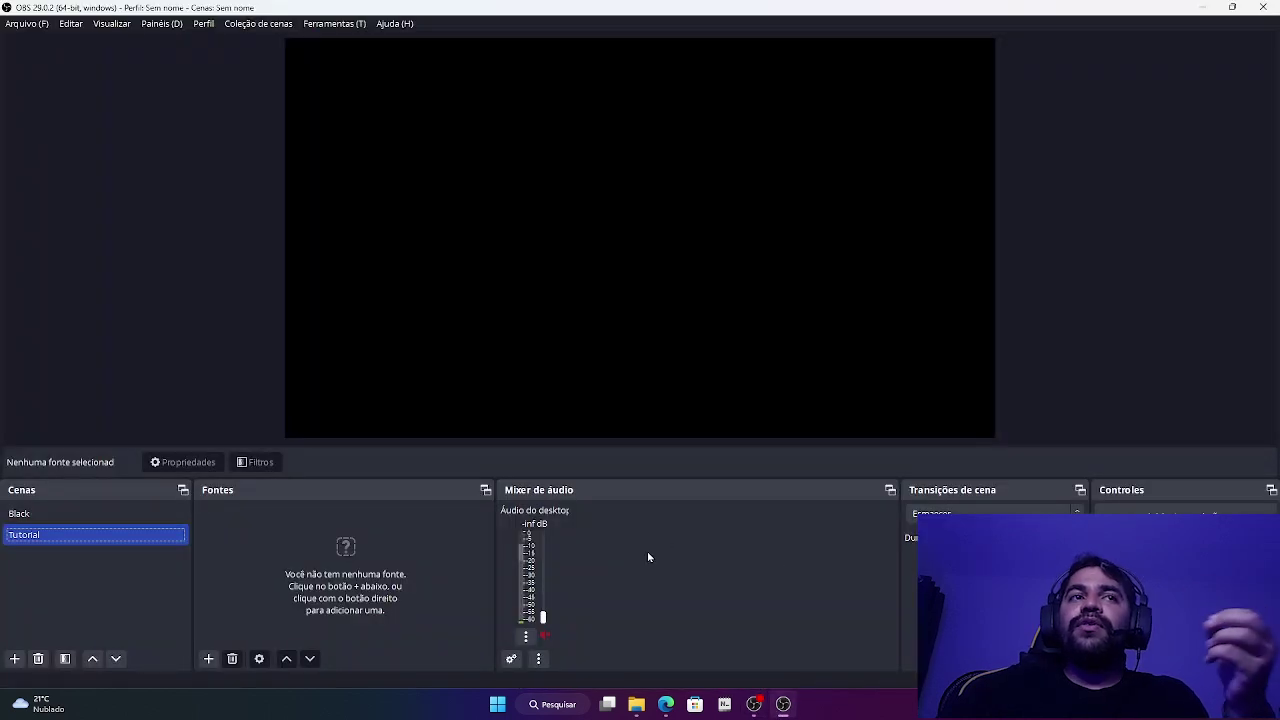
mouse_move(666, 710)
click(666, 706)
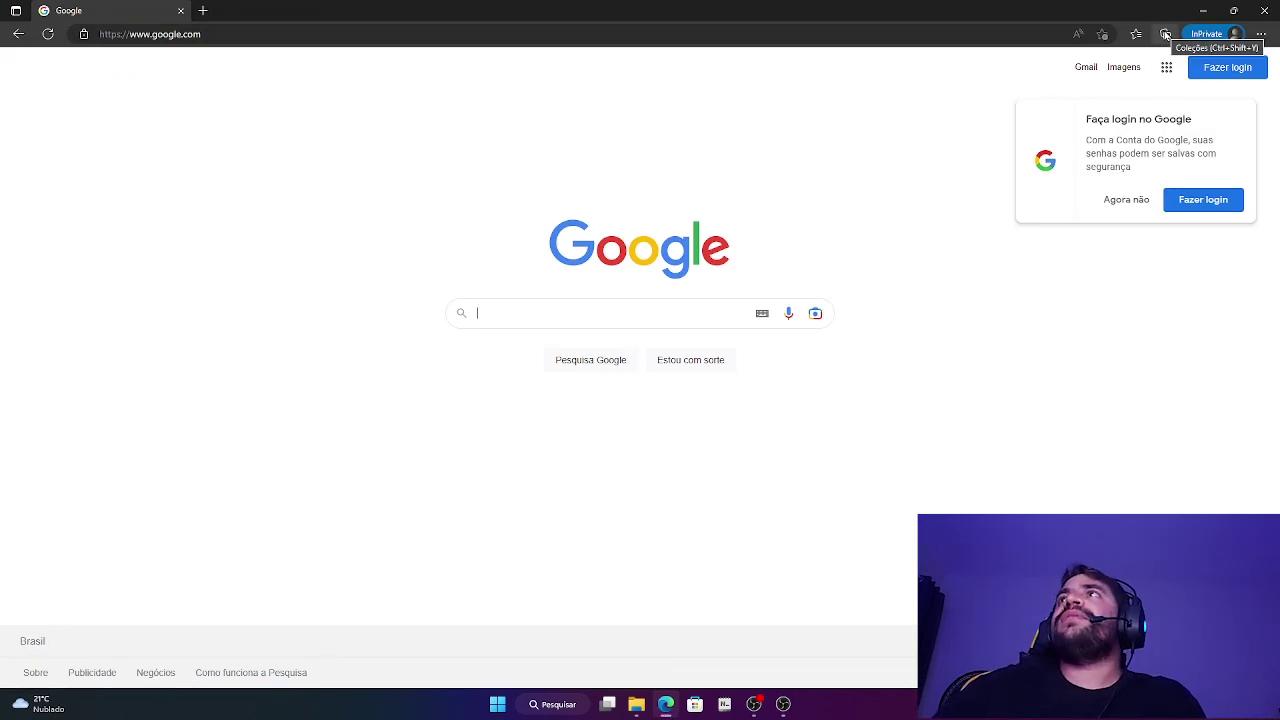
click(1203, 10)
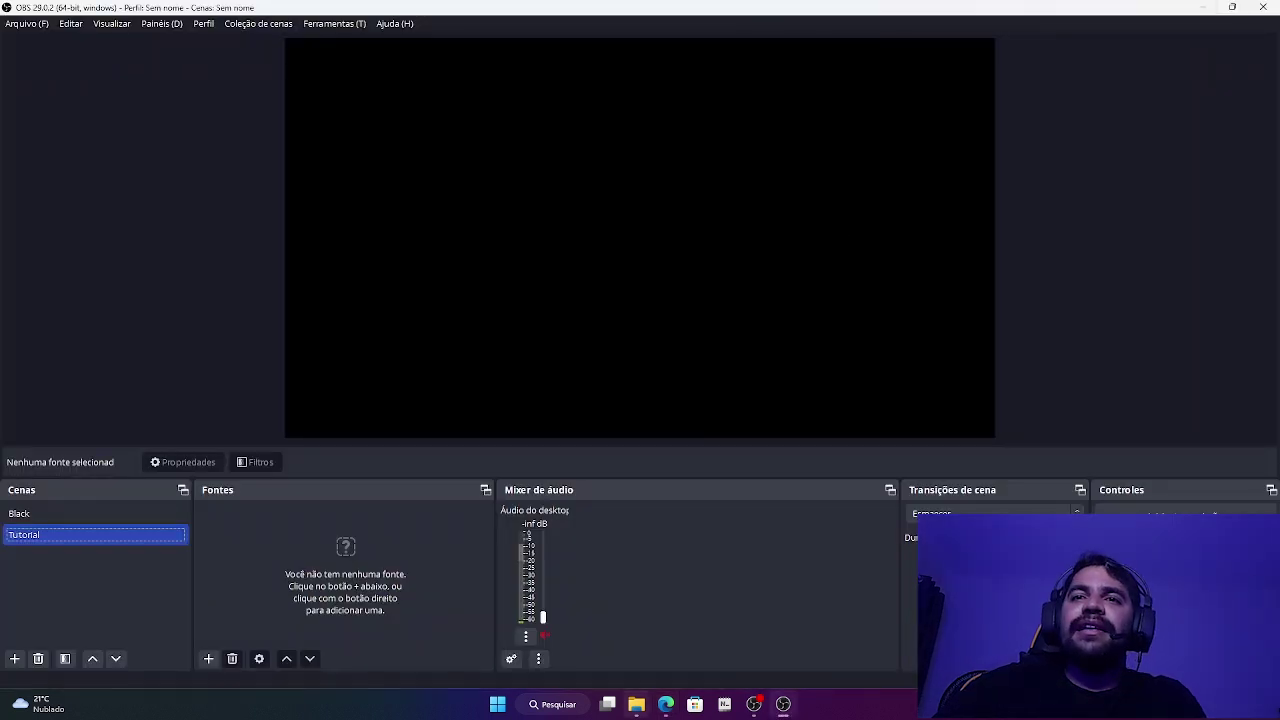
click(636, 704)
click(938, 150)
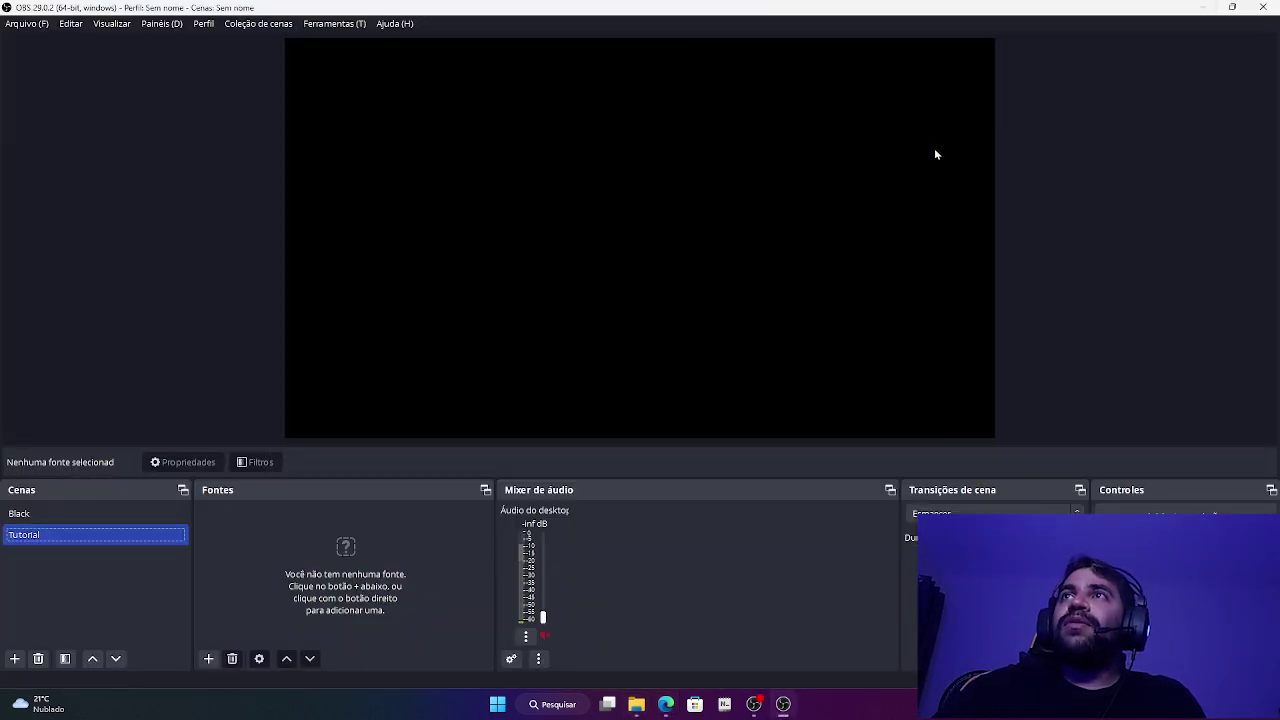
Step: Add a new window capture source named Navegador to the Tutorial scene
click(211, 656)
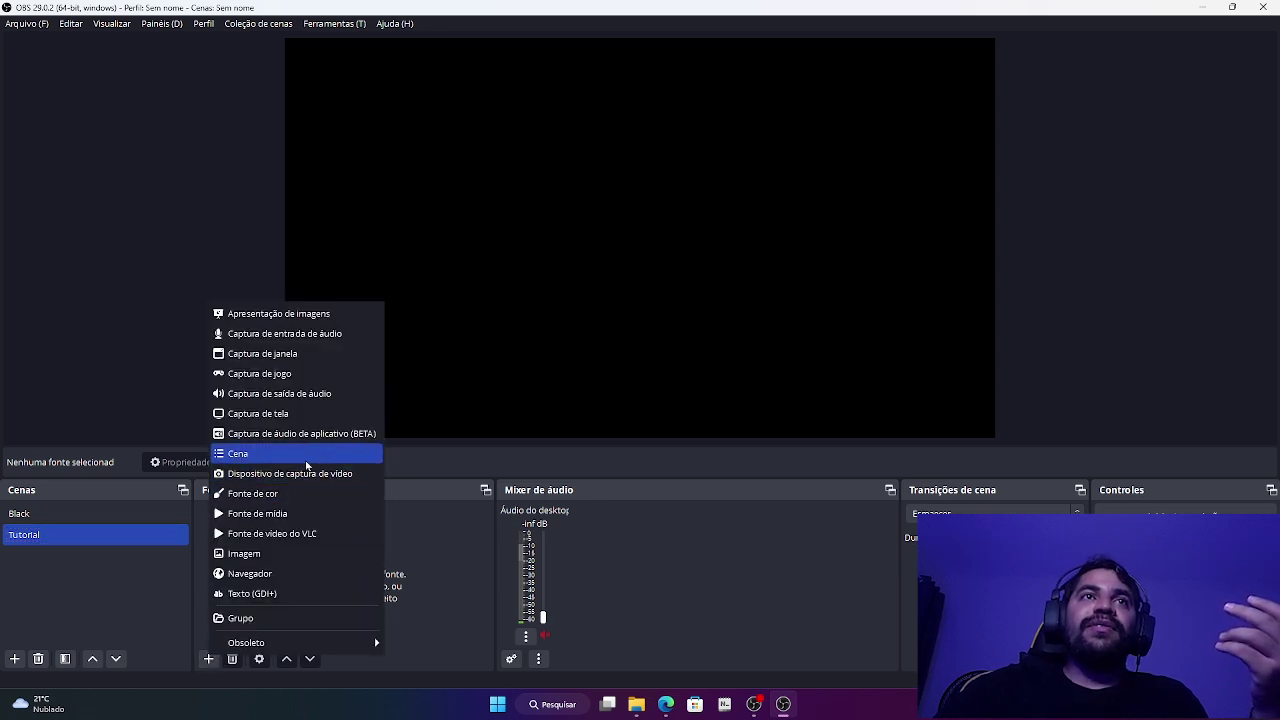
click(287, 355)
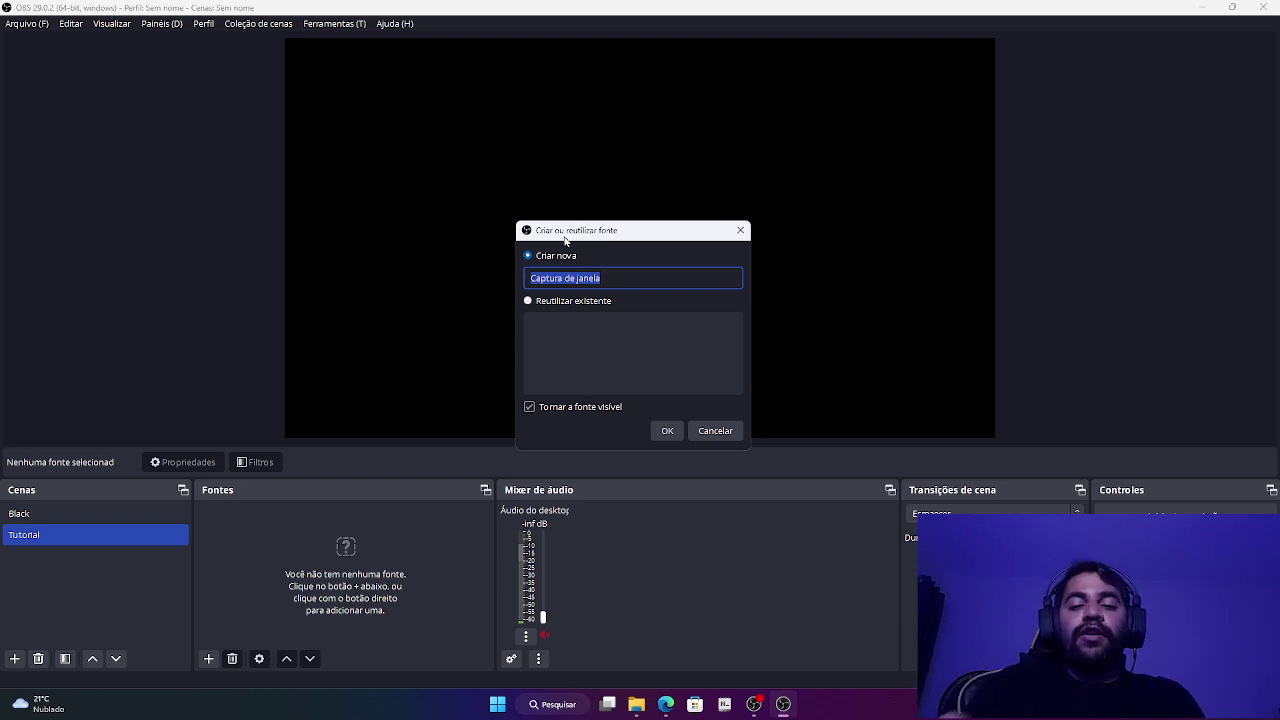
text(Navegador)
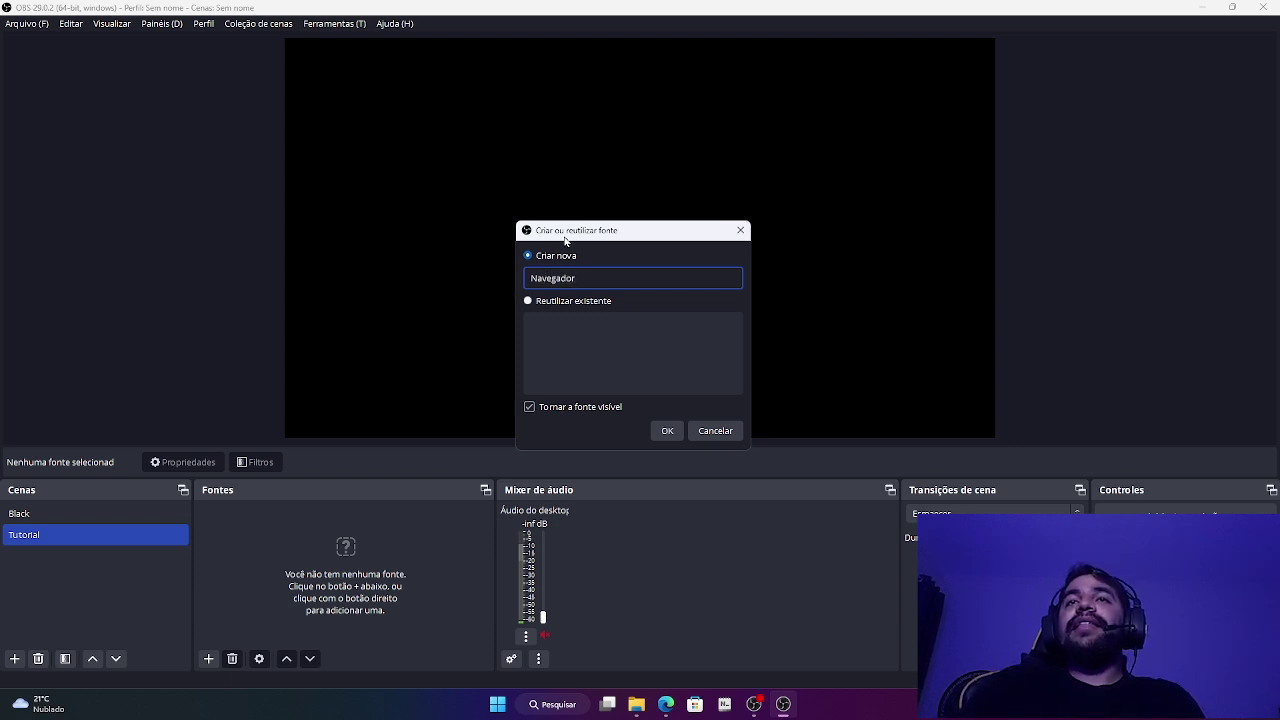
click(667, 432)
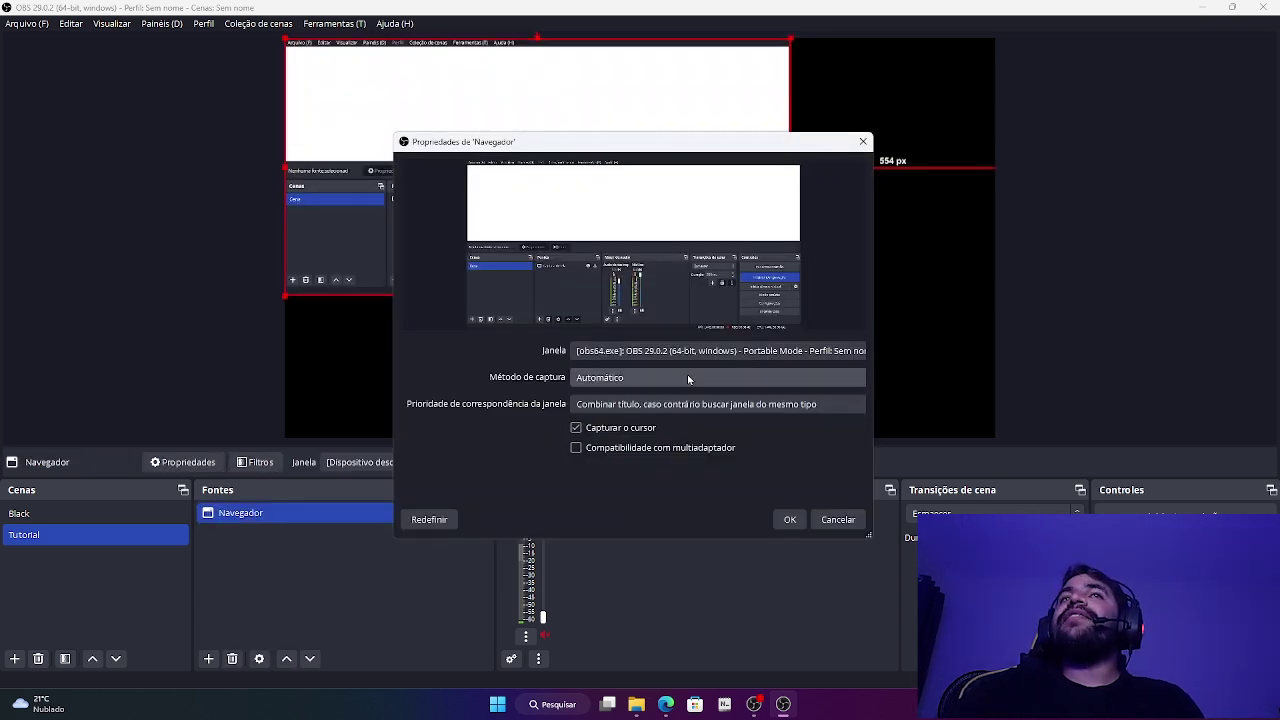
Step: Enlarge and reposition the Navegador properties dialog, and check which windows can be captured
drag(869, 535, 991, 586)
drag(742, 142, 626, 119)
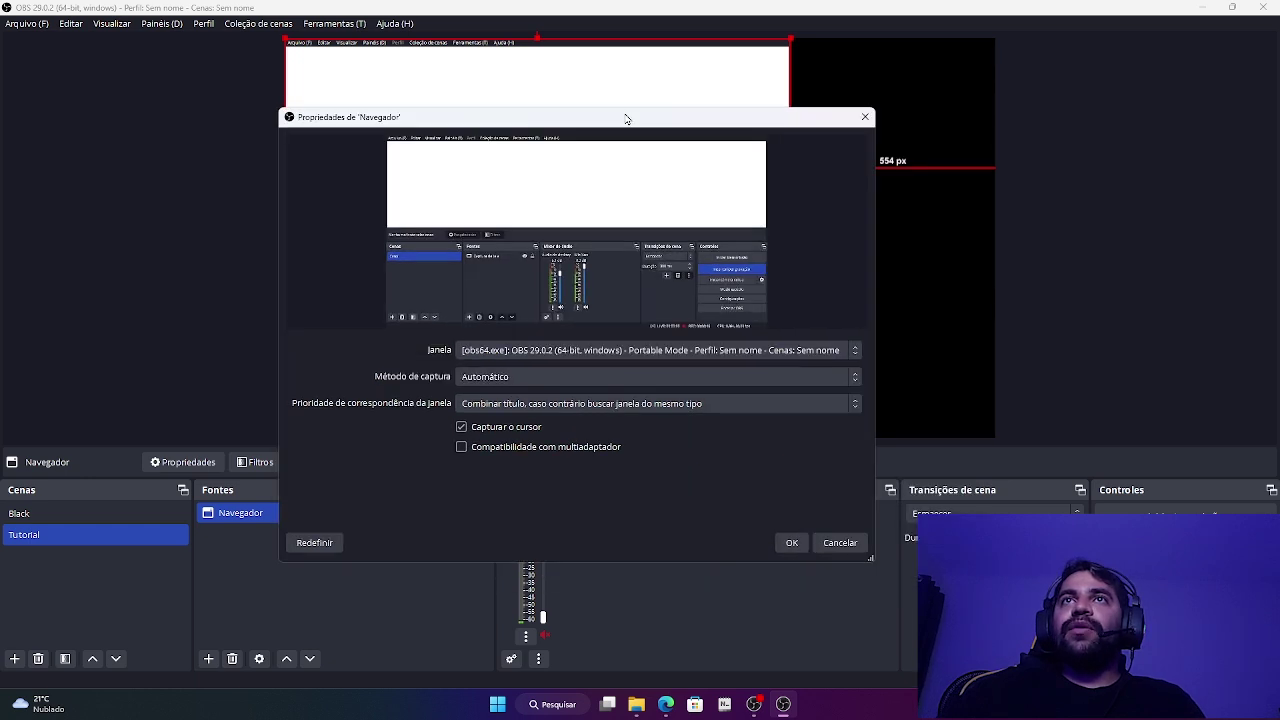
click(613, 352)
click(506, 368)
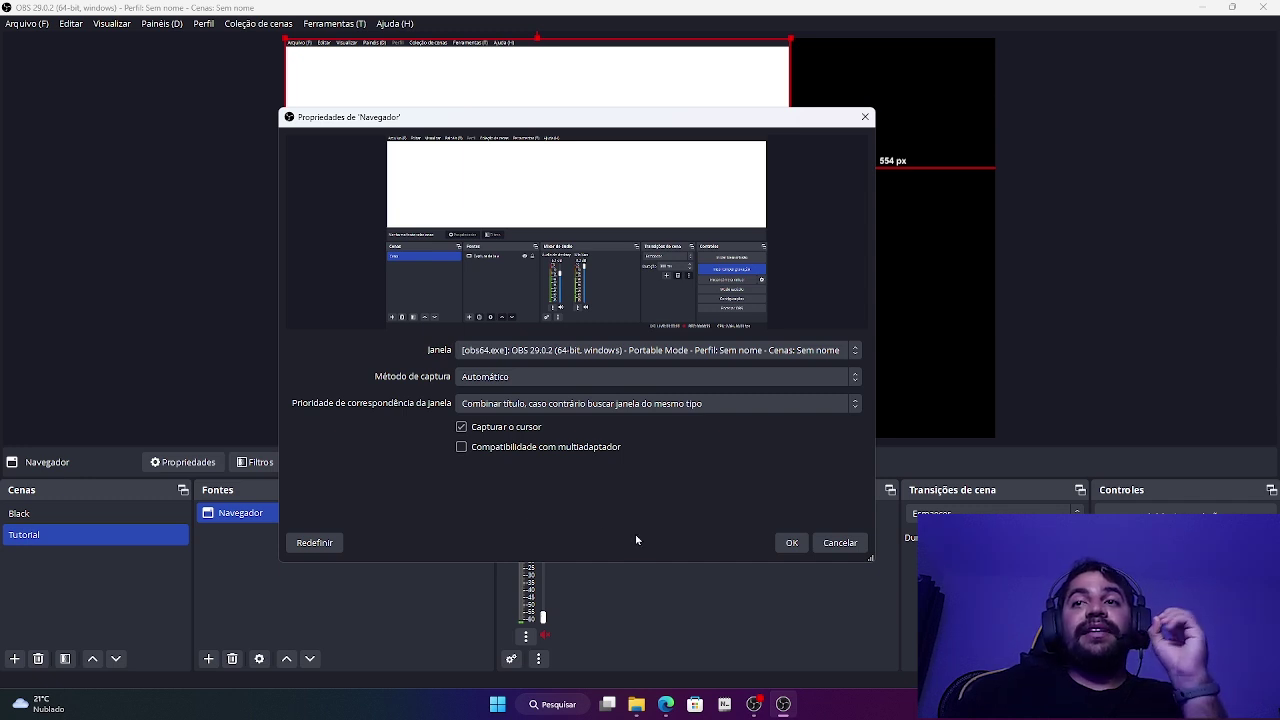
Step: Bring the Google browser window to the front and return to OBS, rechecking the windows offered for the Navegador capture
click(665, 704)
click(783, 704)
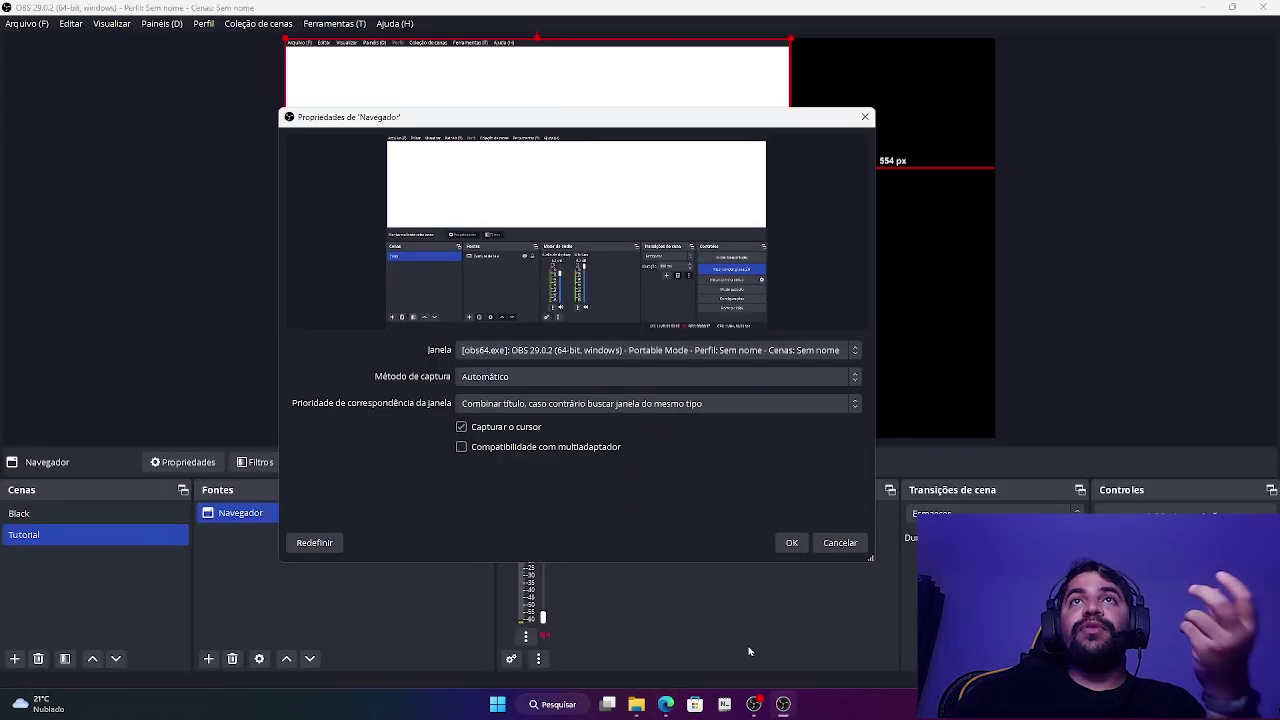
click(600, 350)
click(600, 366)
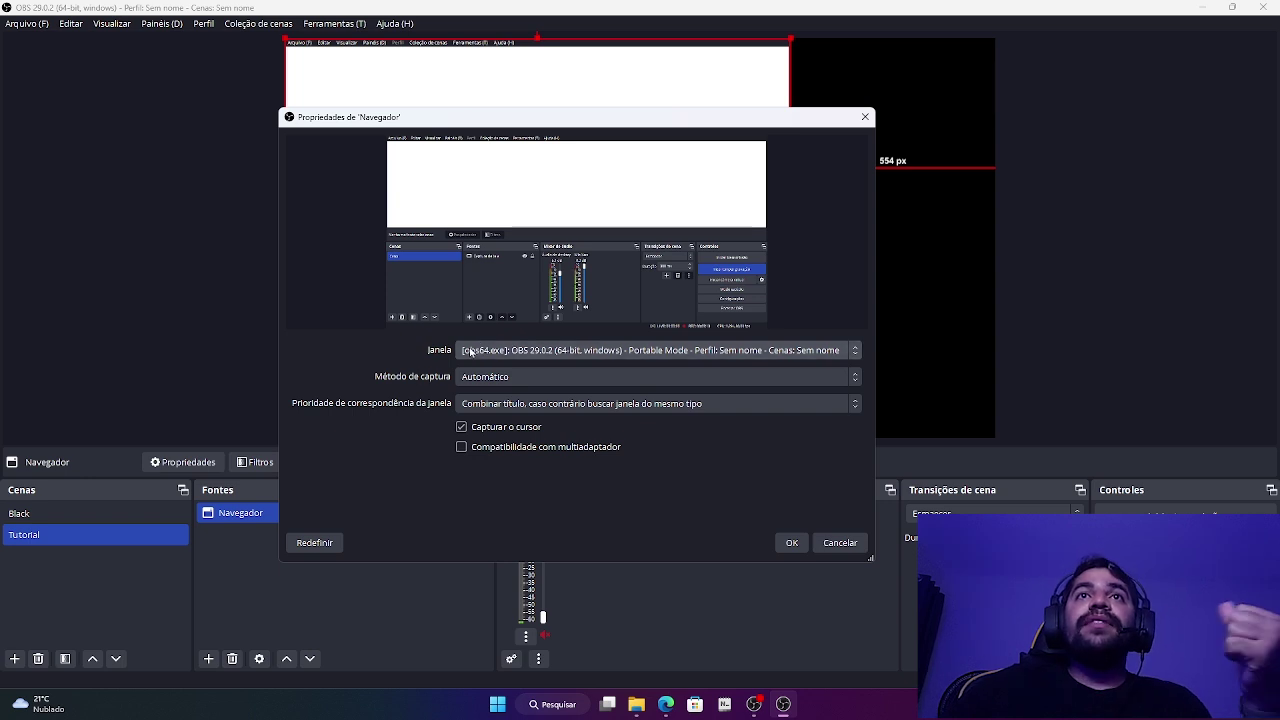
click(666, 705)
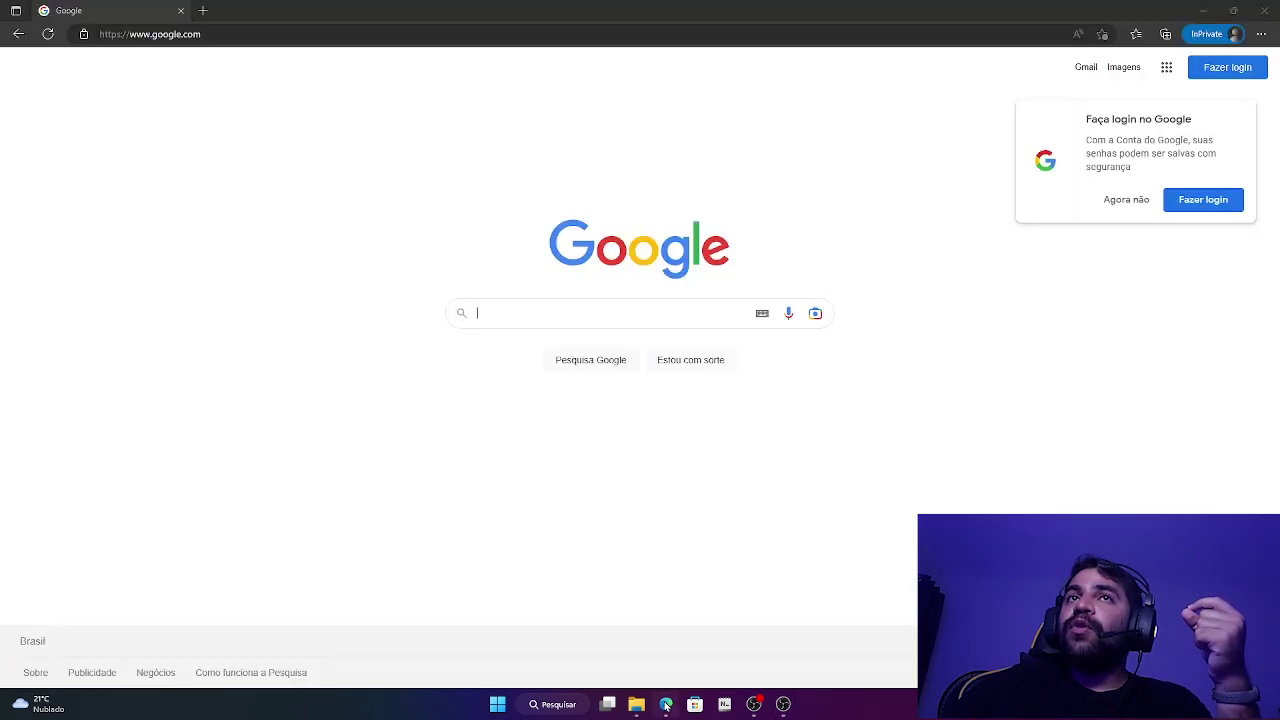
click(783, 704)
click(526, 355)
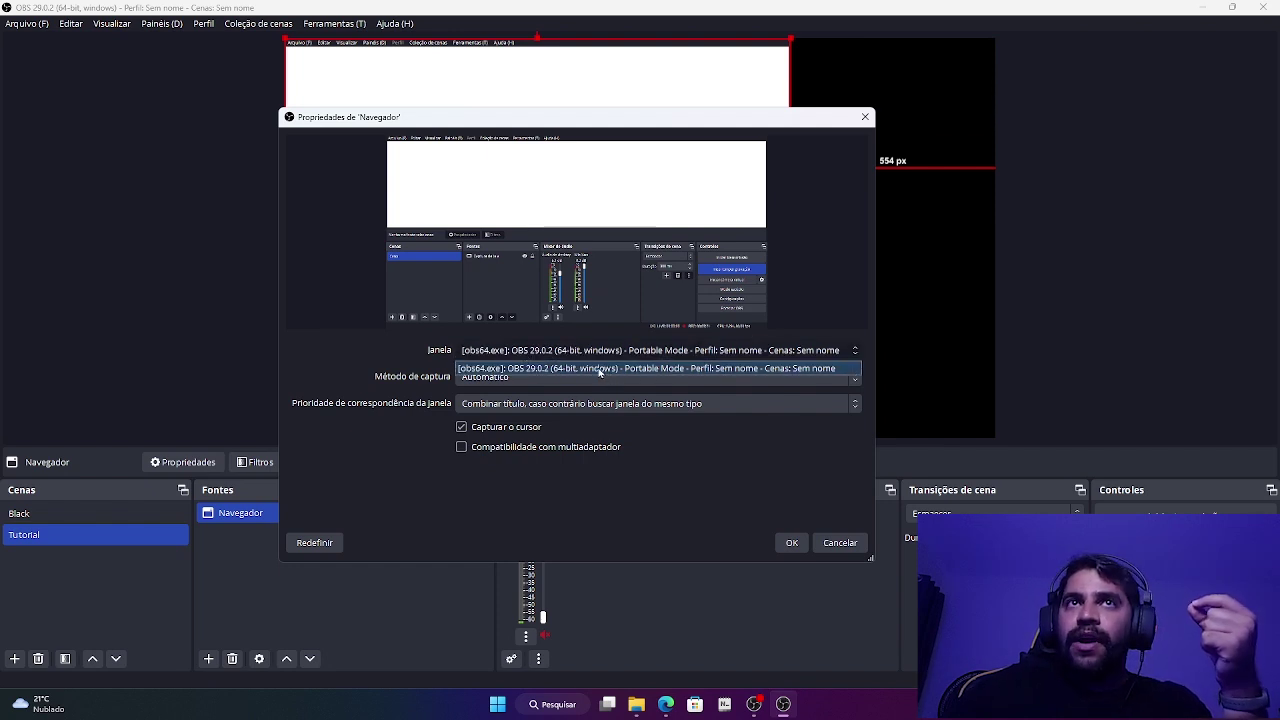
click(386, 369)
click(465, 378)
click(416, 371)
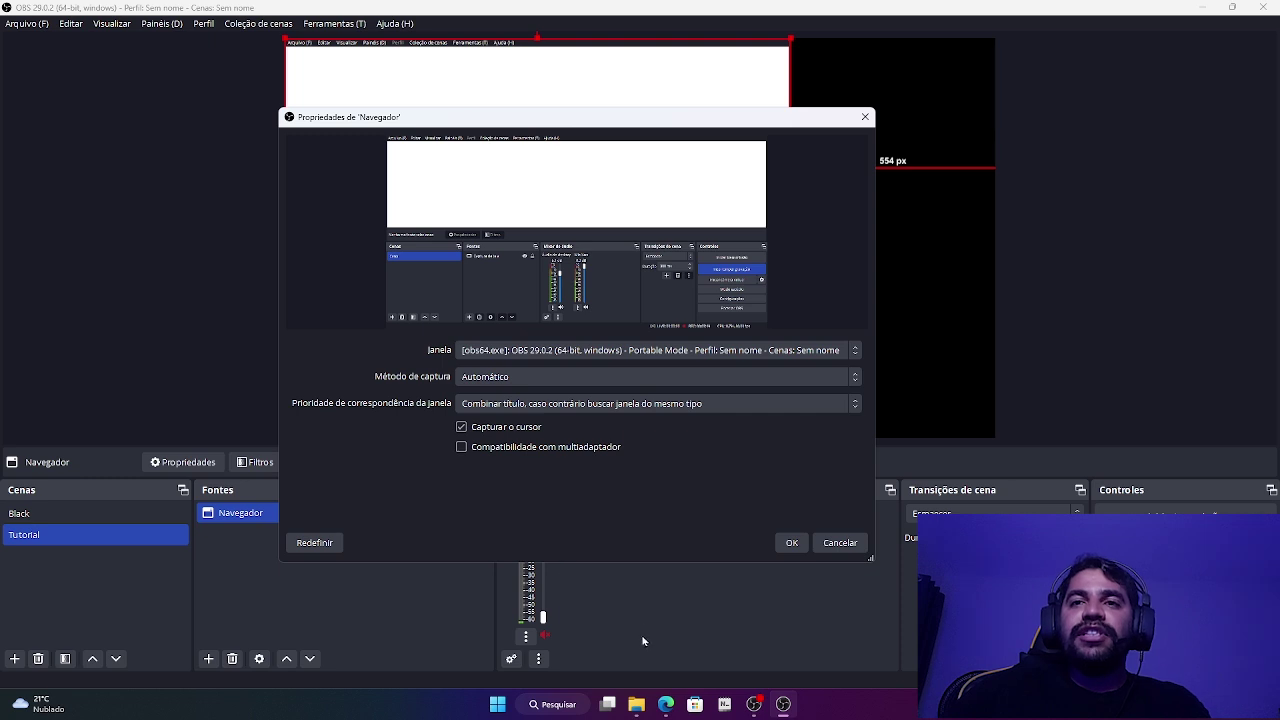
Step: Check the Google browser window again and try the Windows 10 (1903 ou superior) capture method for the Navegador source
click(665, 704)
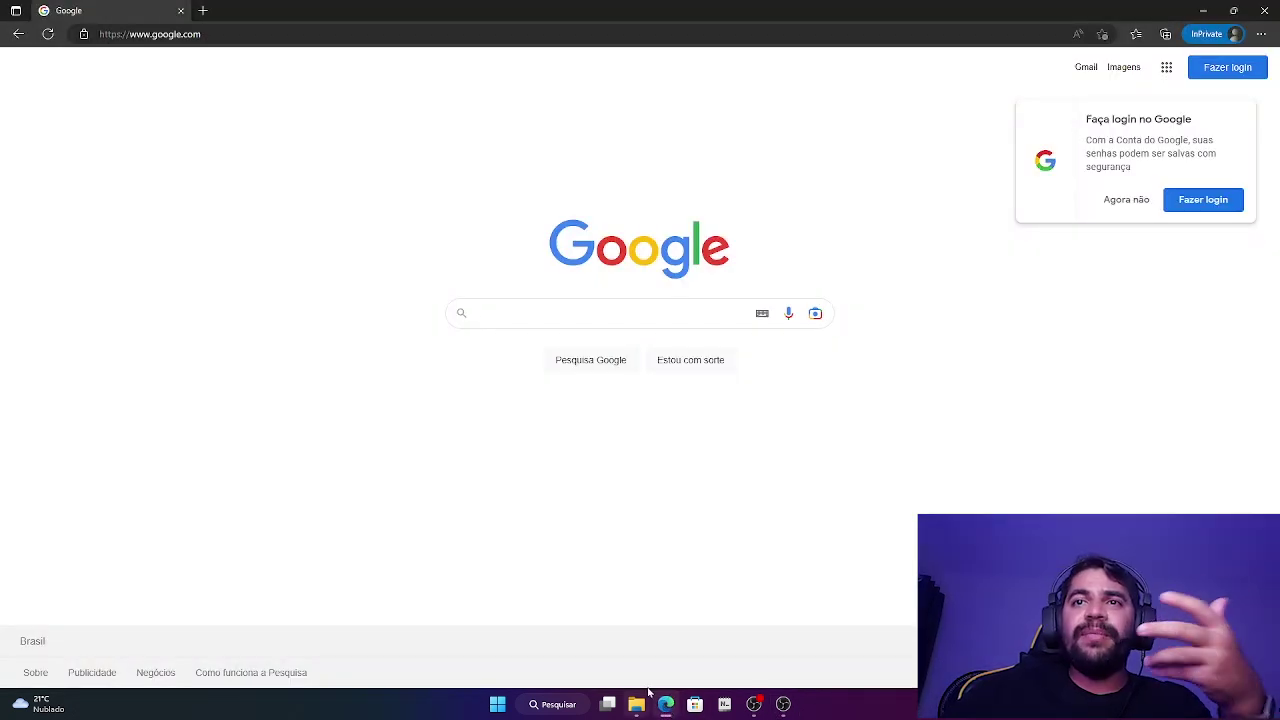
click(665, 704)
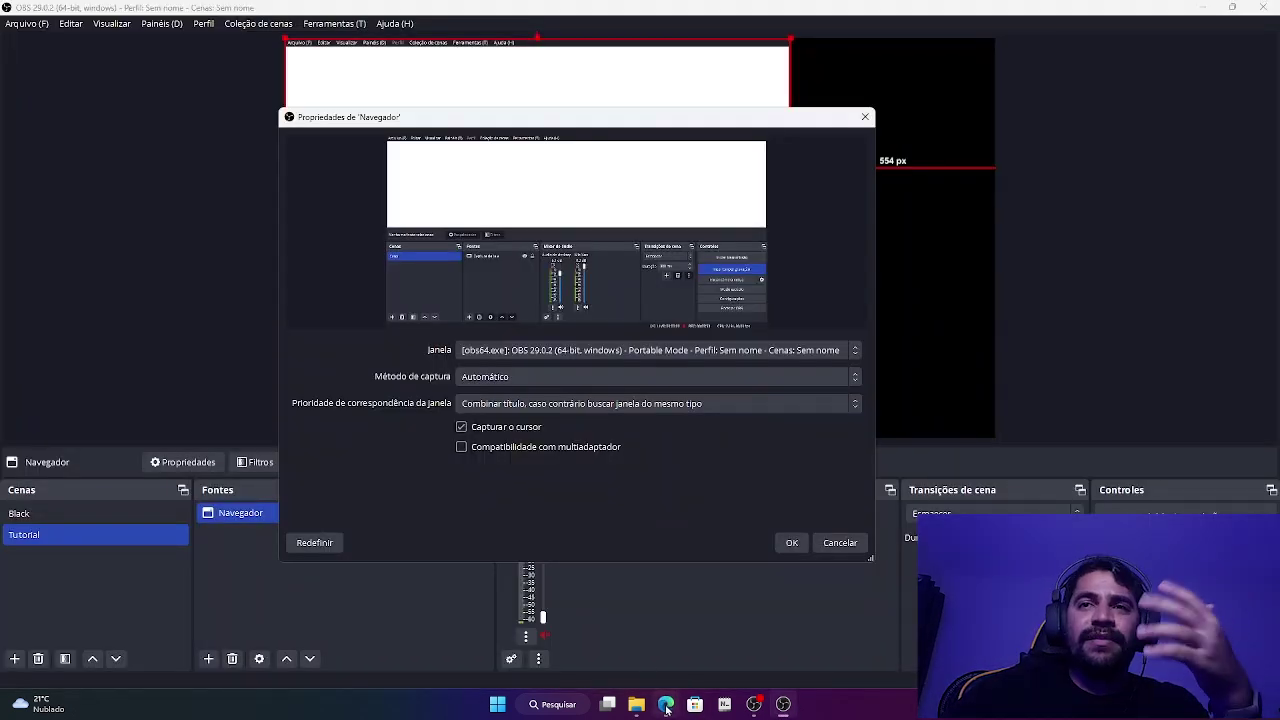
click(606, 377)
click(603, 367)
click(460, 378)
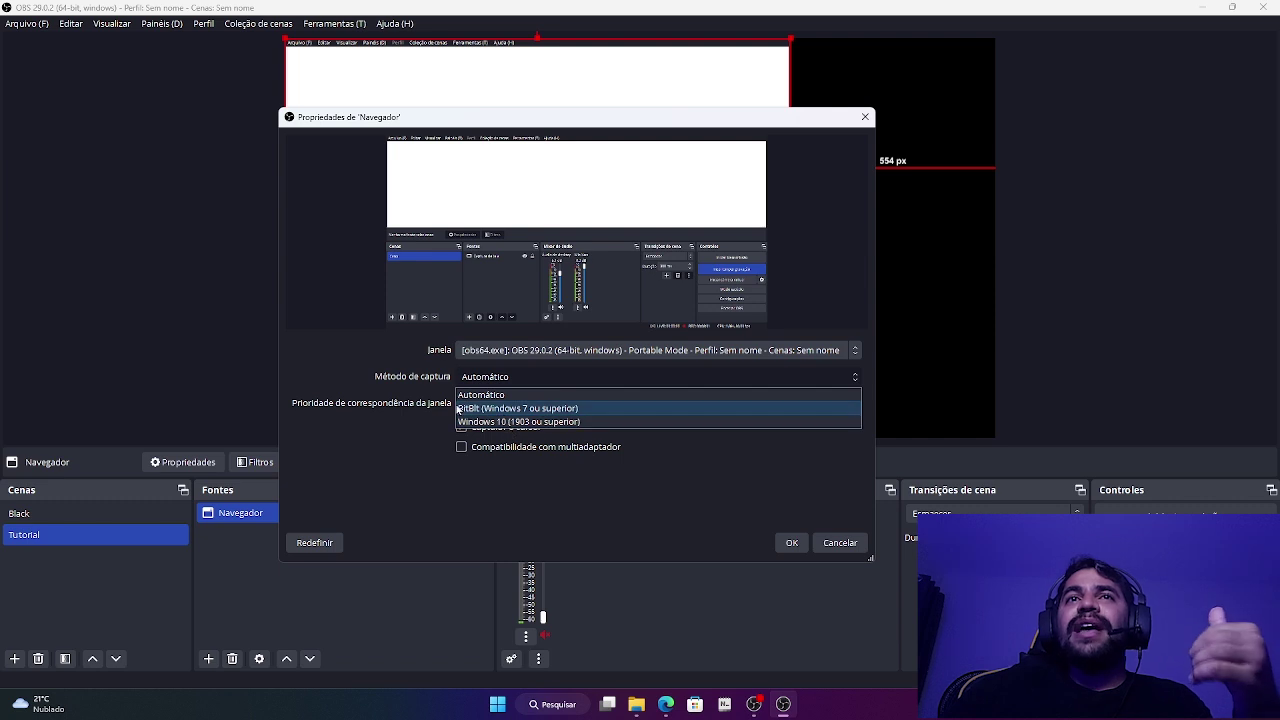
click(476, 422)
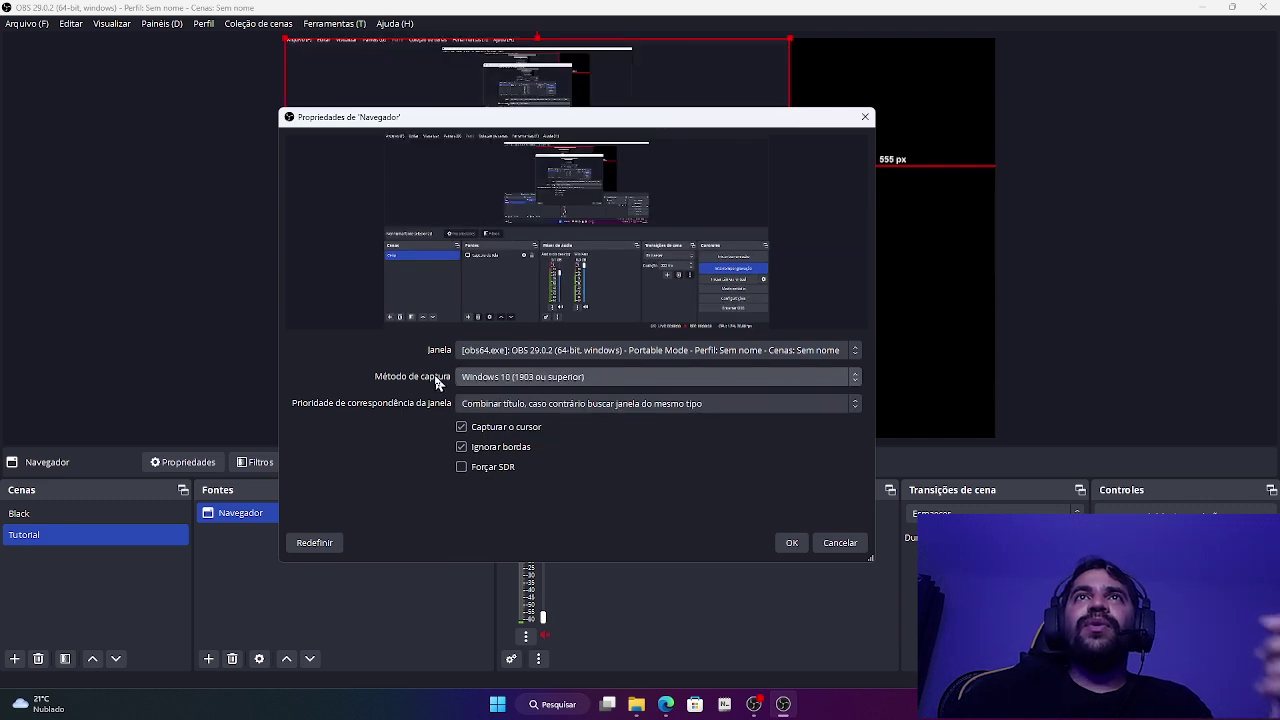
Step: Recheck the windows offered for the Navegador capture and set its capture method back to Automático
click(550, 352)
click(425, 364)
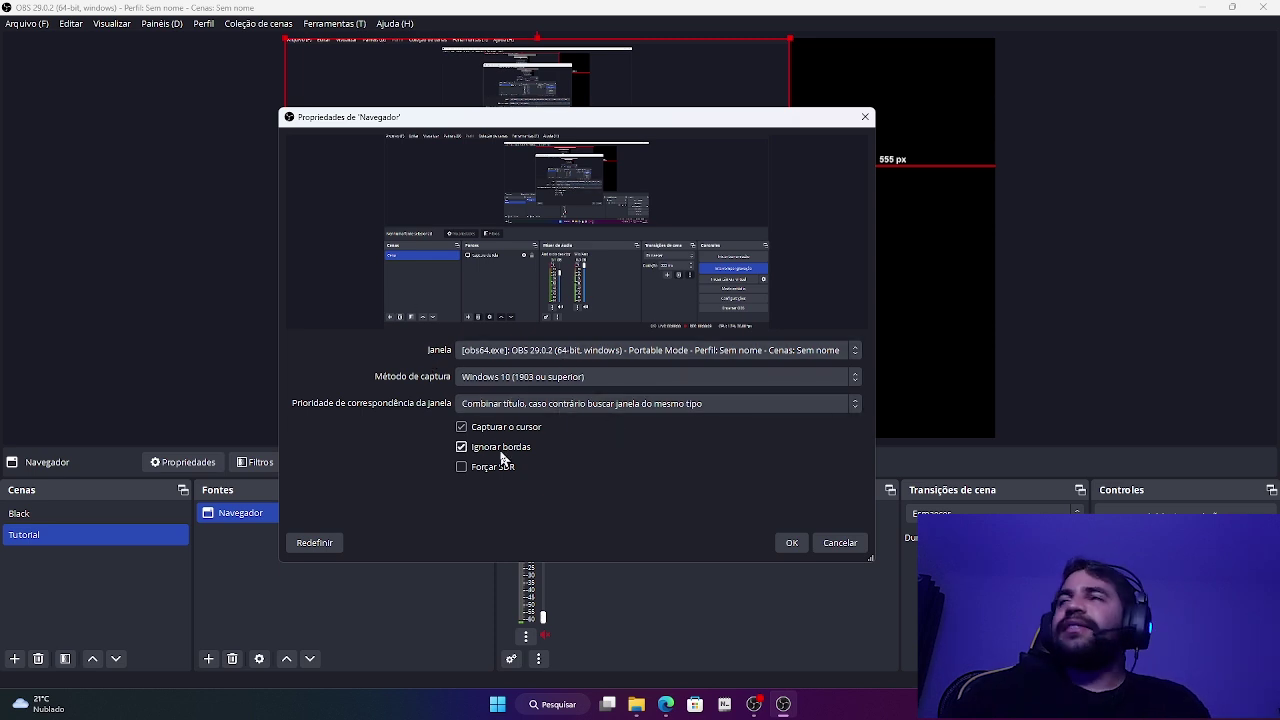
click(487, 345)
click(471, 378)
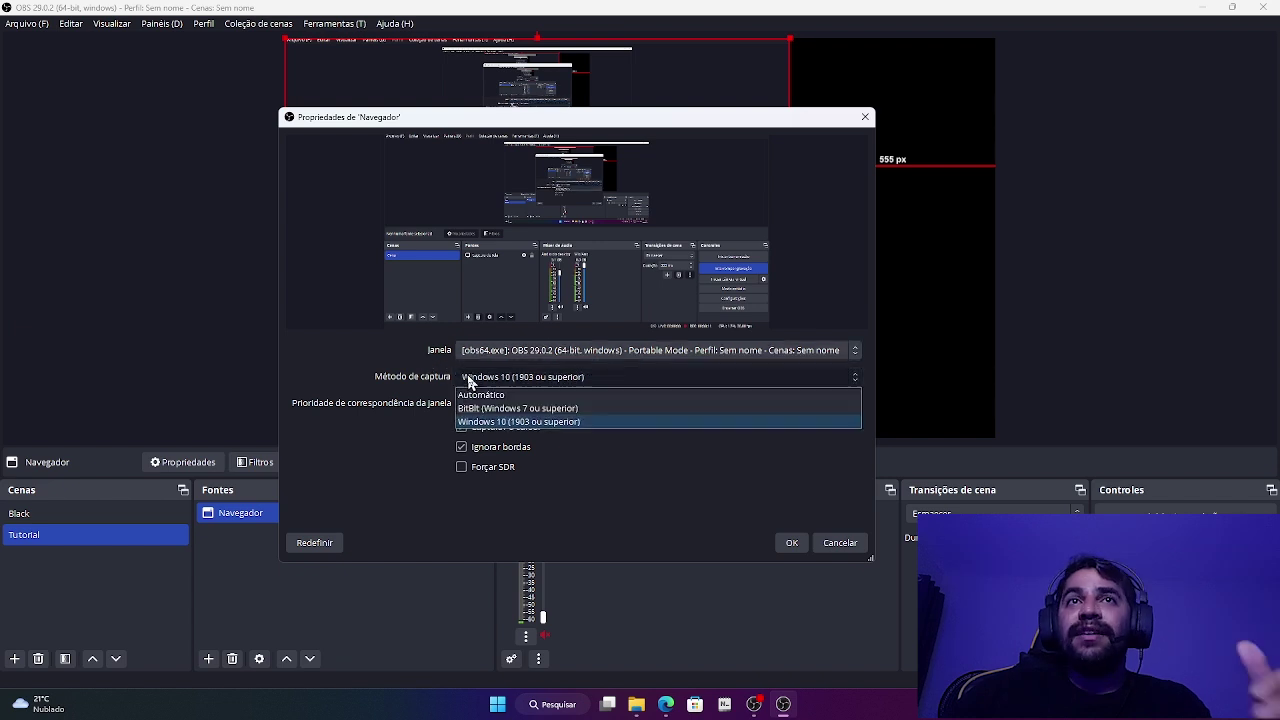
click(471, 396)
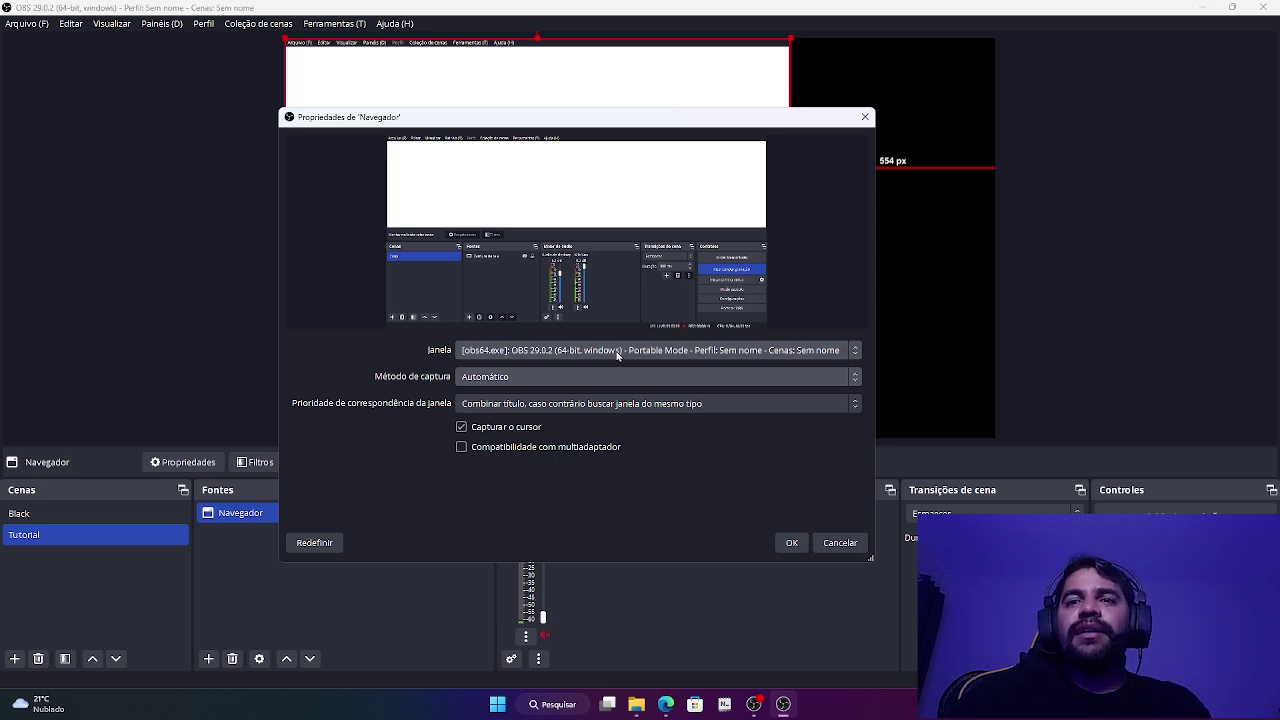
Step: Keep the obs64.exe window as the Navegador capture target and accept the source properties
click(576, 350)
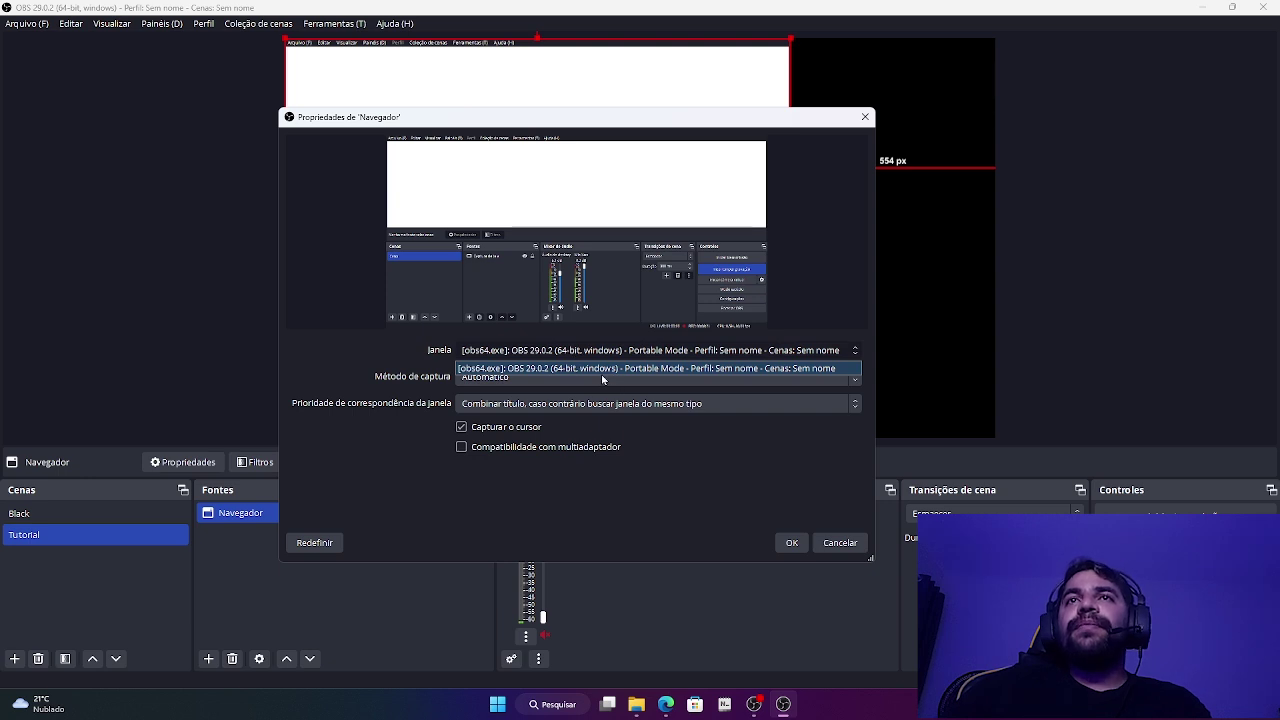
click(550, 368)
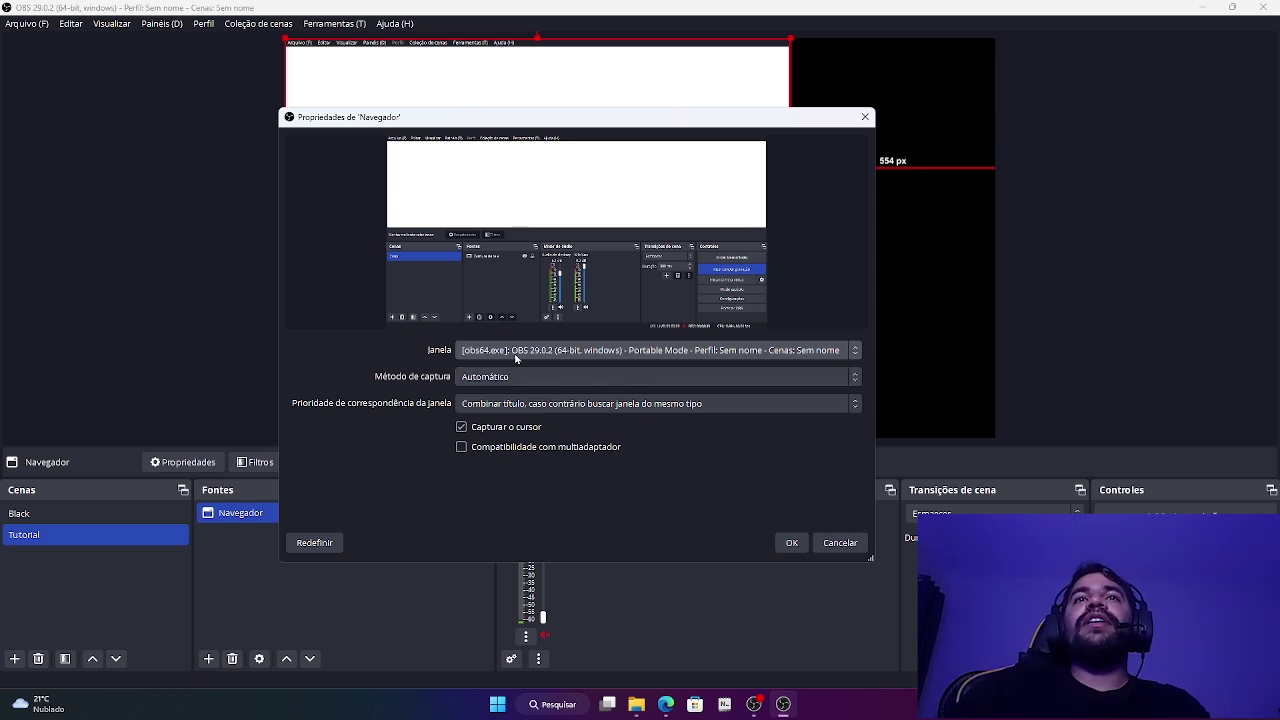
click(462, 448)
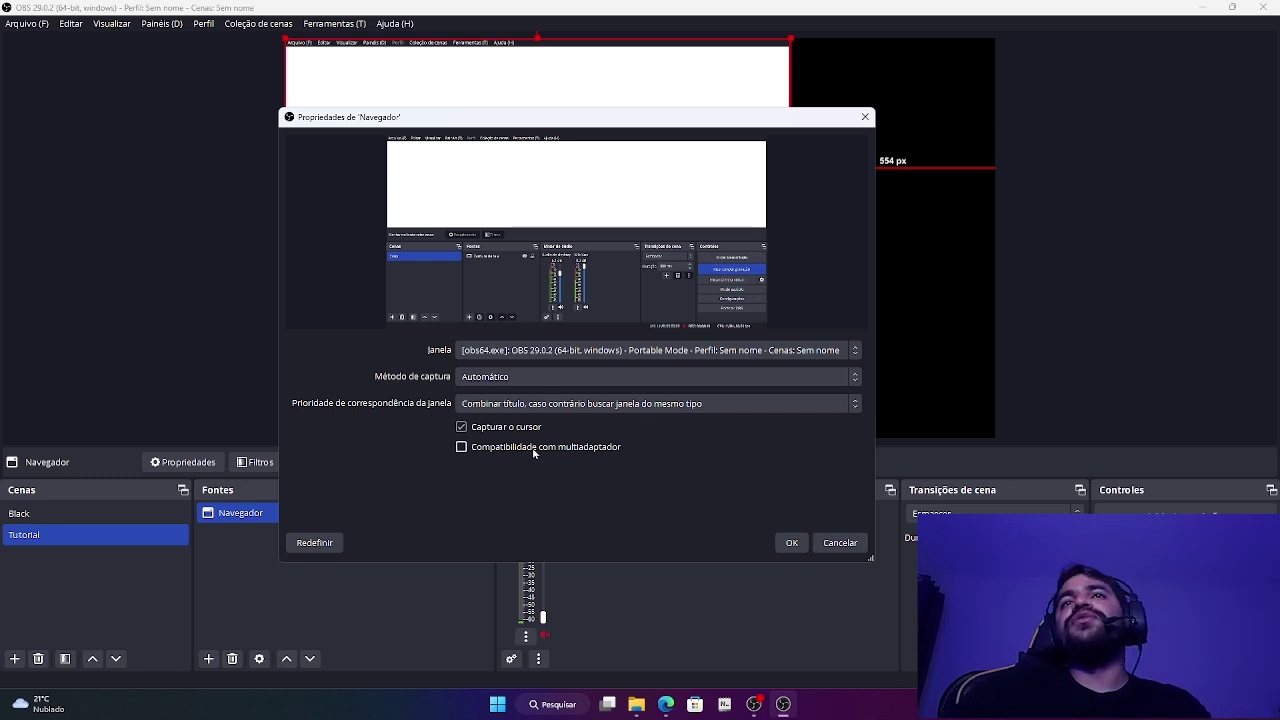
click(792, 542)
Step: Move the Navegador source around the canvas and return it to the upper-left corner
drag(504, 175, 594, 229)
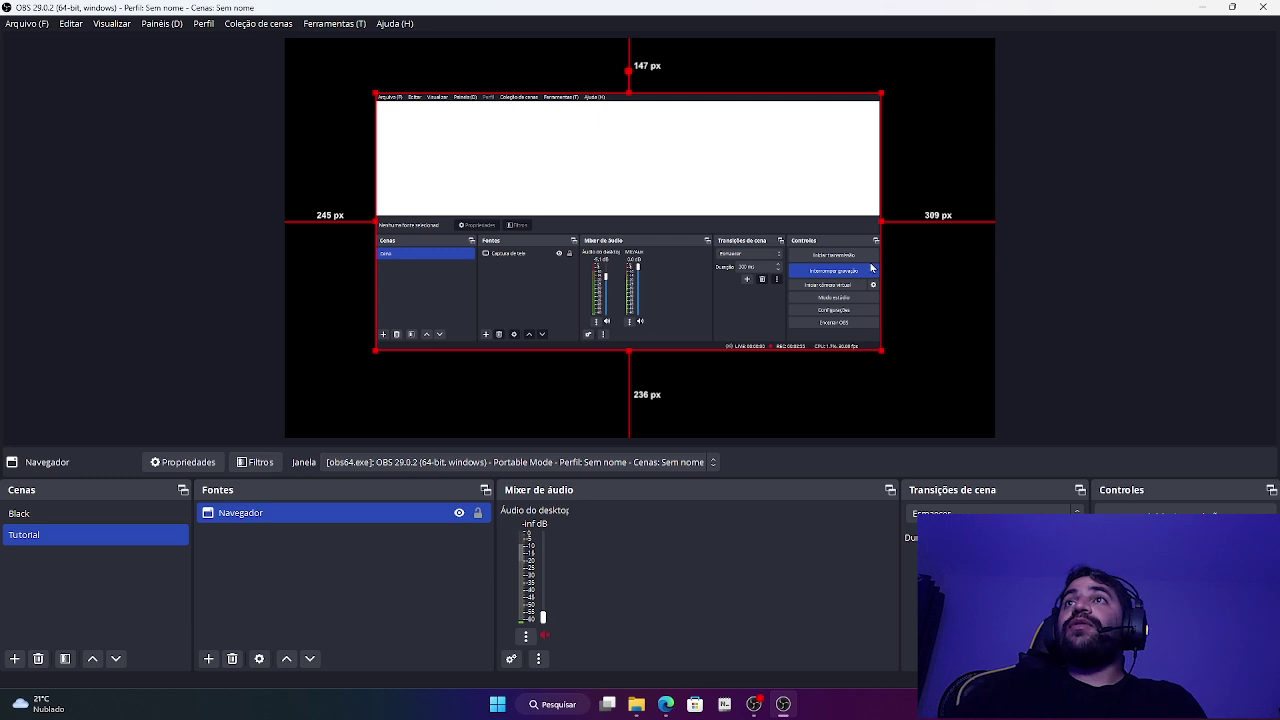
drag(856, 291, 860, 292)
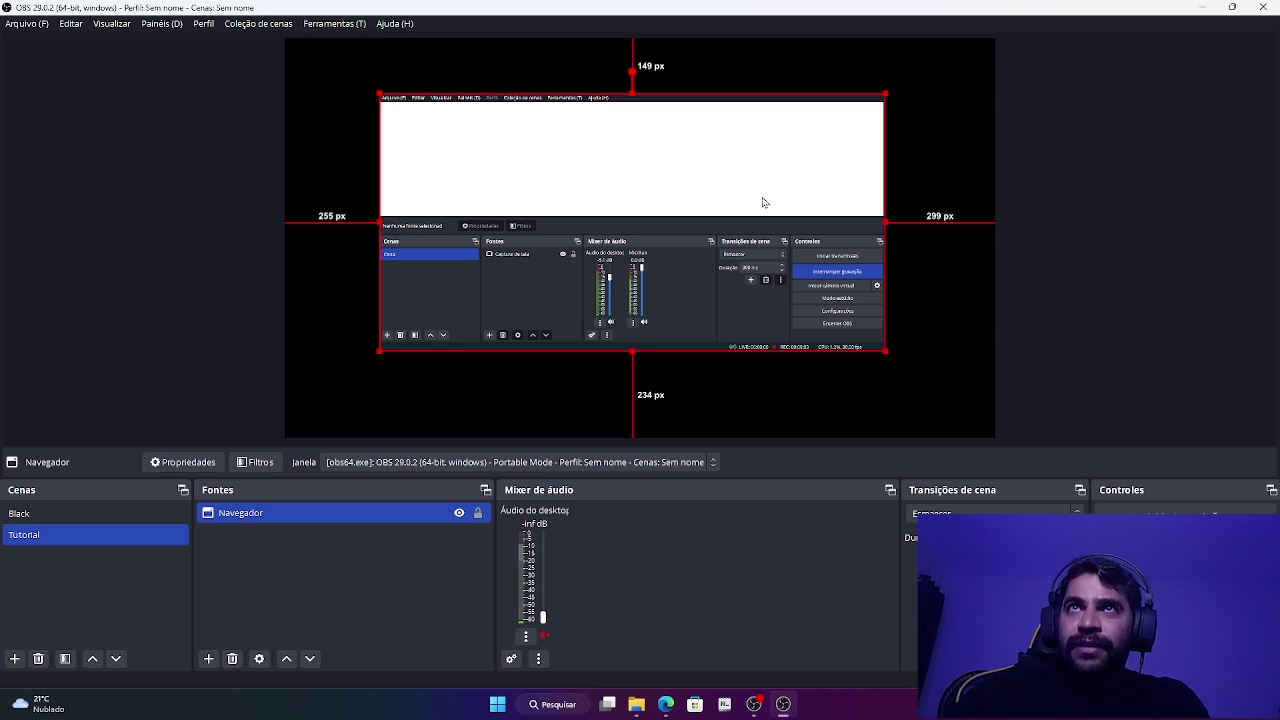
drag(691, 301, 684, 272)
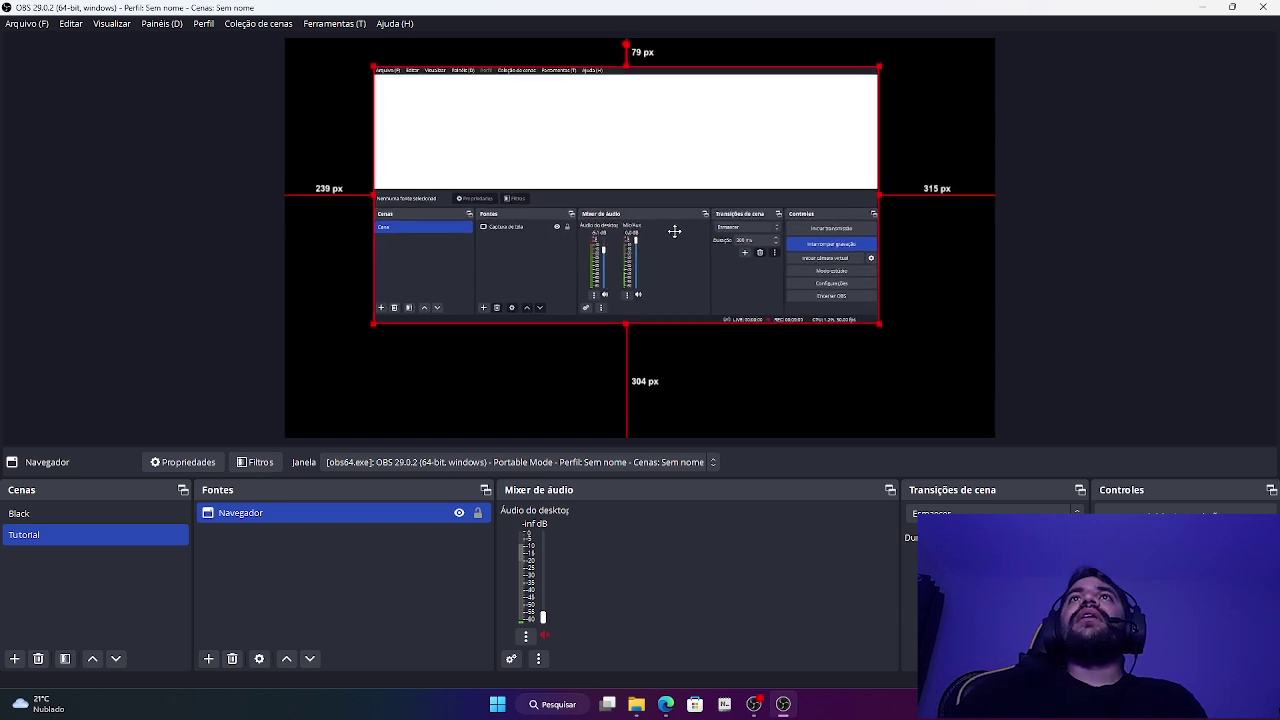
drag(632, 192, 543, 161)
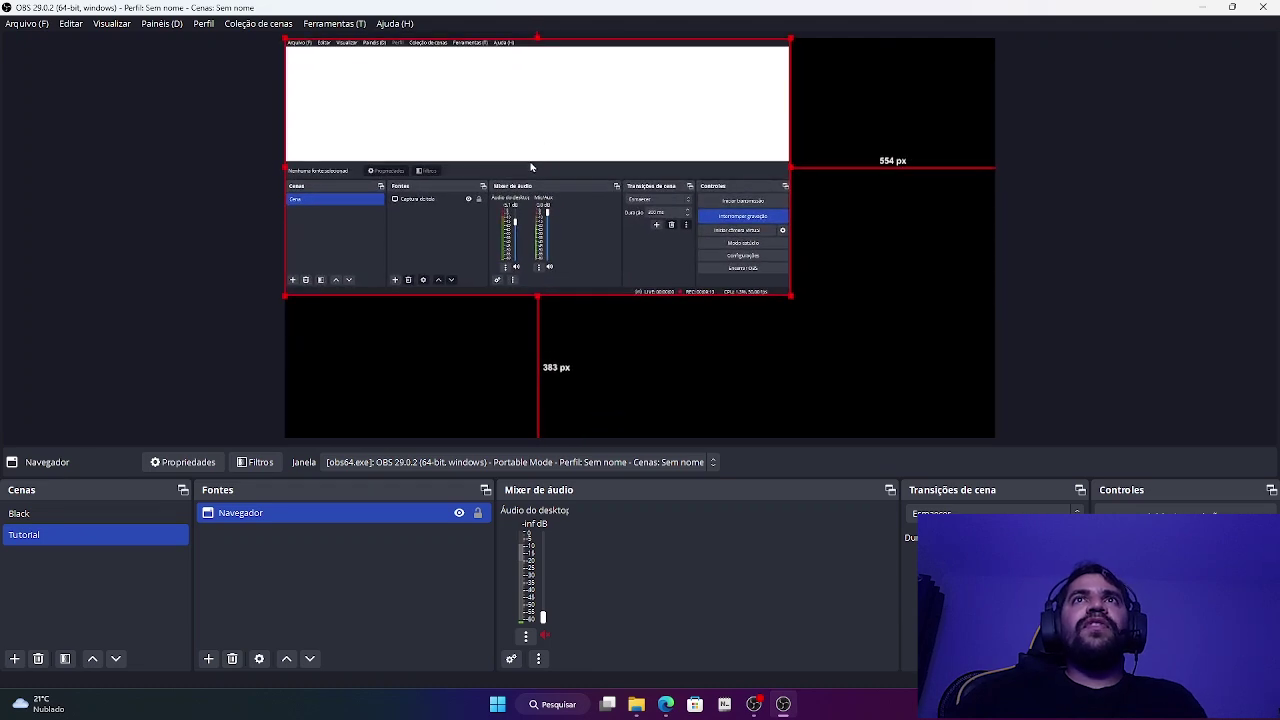
Step: Scale the Navegador source smaller and larger from its lower-right corner, ending at the full canvas width
drag(788, 293, 746, 272)
mouse_move(512, 190)
mouse_down()
mouse_move(540, 200)
mouse_move(512, 190)
mouse_up()
drag(742, 276, 938, 399)
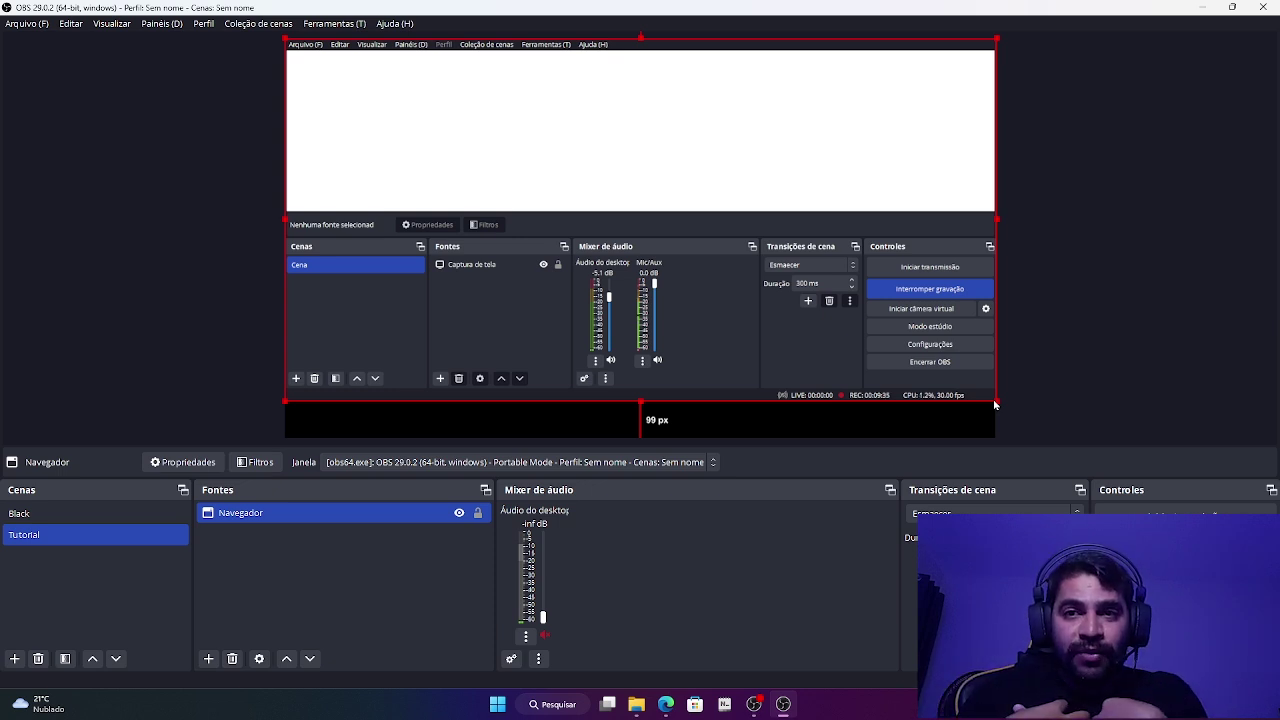
drag(997, 400, 826, 313)
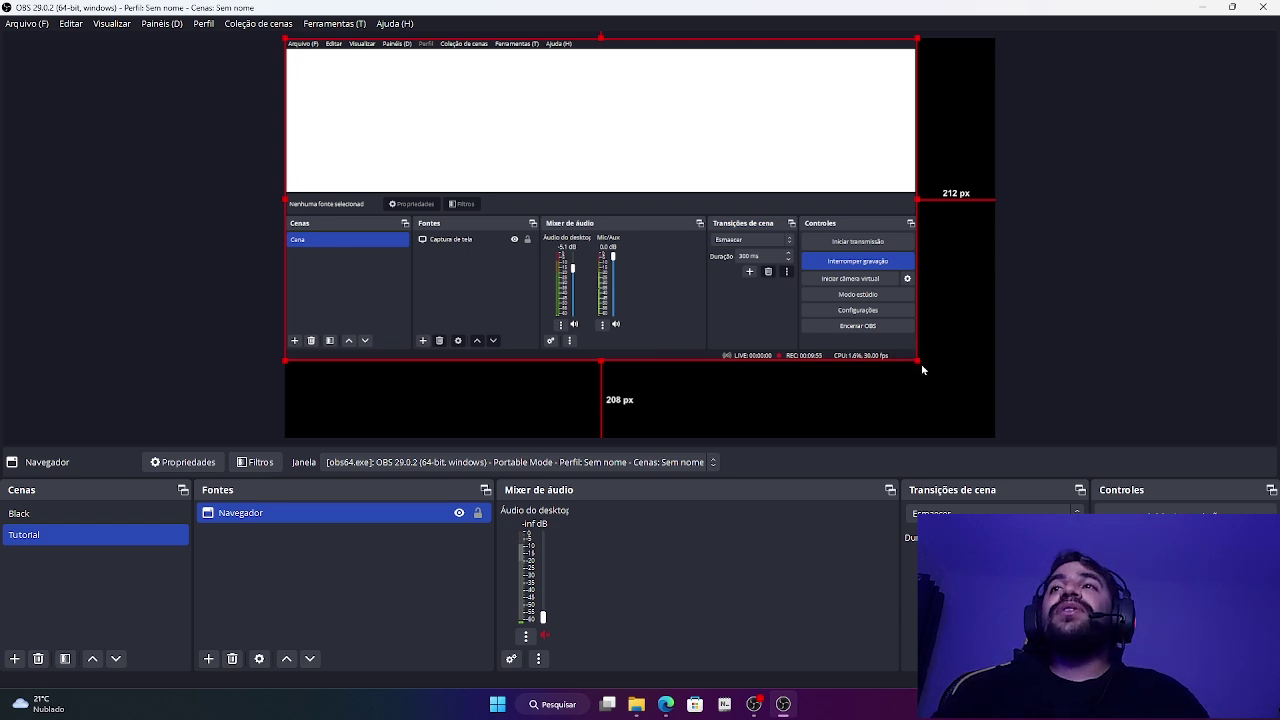
drag(917, 358, 993, 399)
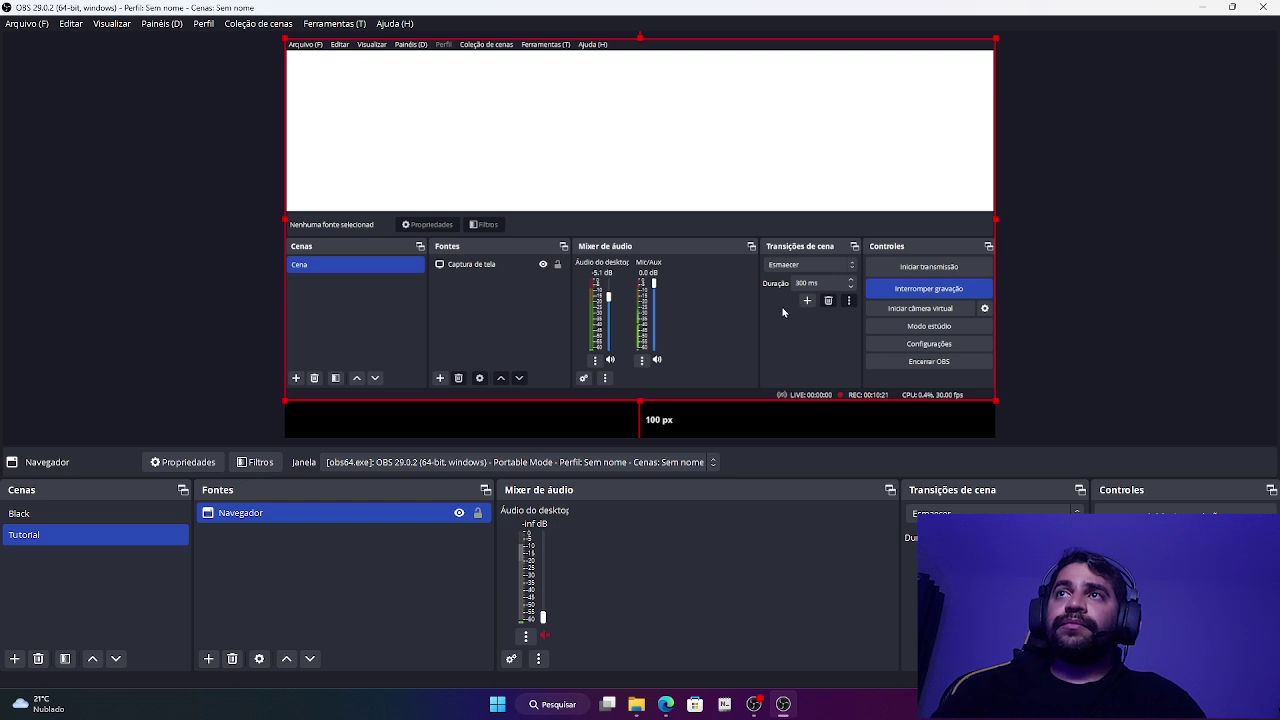
mouse_move(990, 399)
mouse_down()
mouse_move(916, 350)
mouse_move(989, 377)
mouse_move(965, 372)
mouse_move(987, 354)
mouse_move(897, 352)
mouse_move(990, 397)
mouse_up()
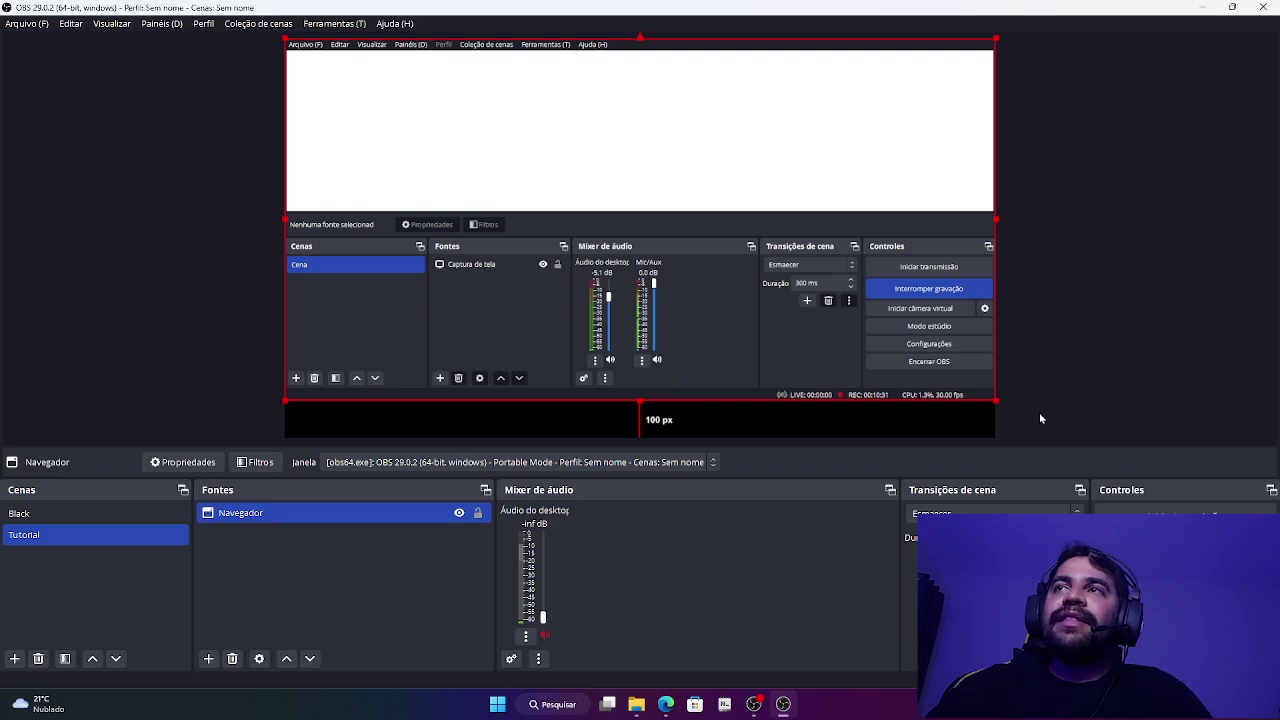
Step: Shrink the Navegador source, shift it toward the middle of the canvas, and fit it to the screen
drag(996, 401, 931, 363)
drag(700, 300, 697, 243)
drag(930, 378, 755, 257)
drag(940, 350, 925, 341)
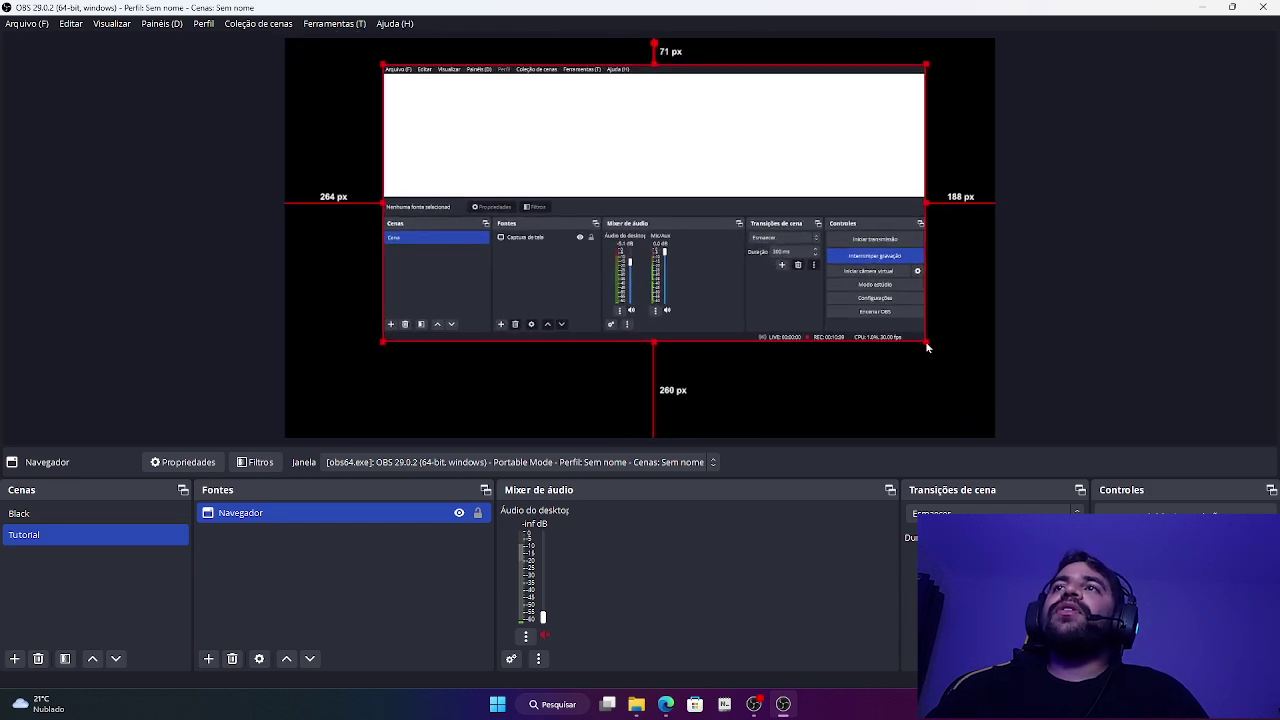
drag(661, 202, 671, 212)
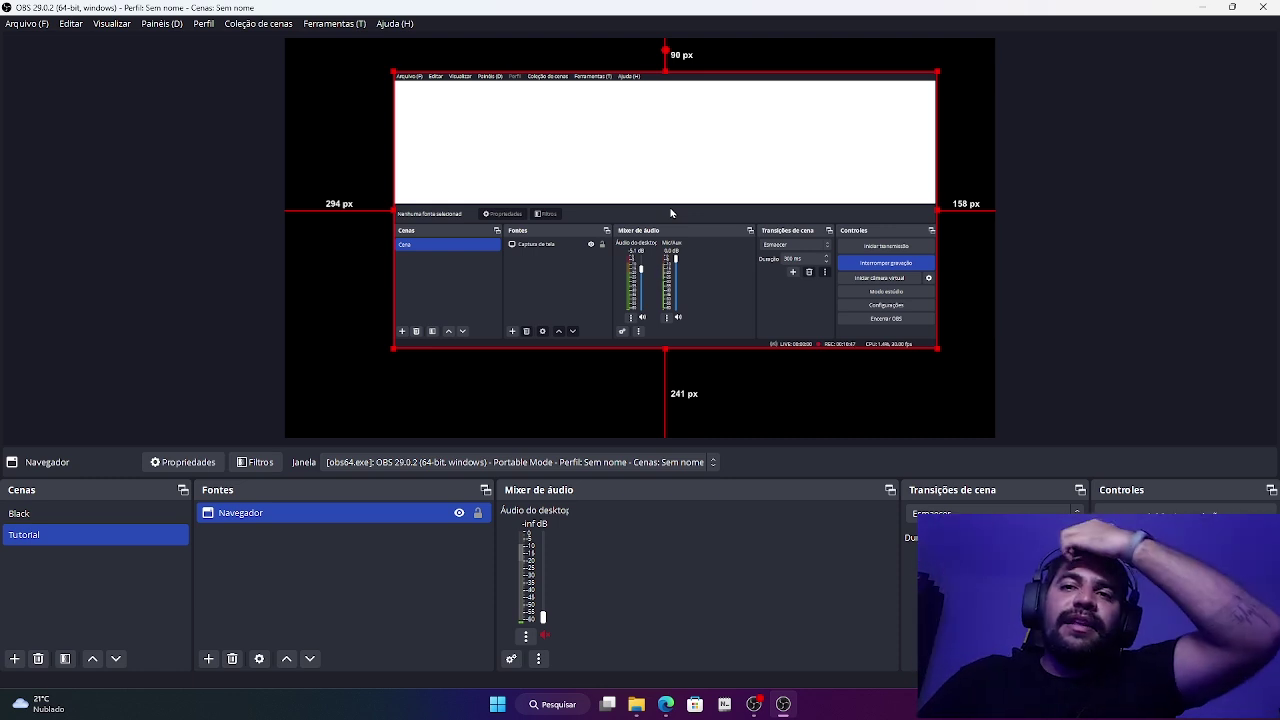
key(ctrl+f)
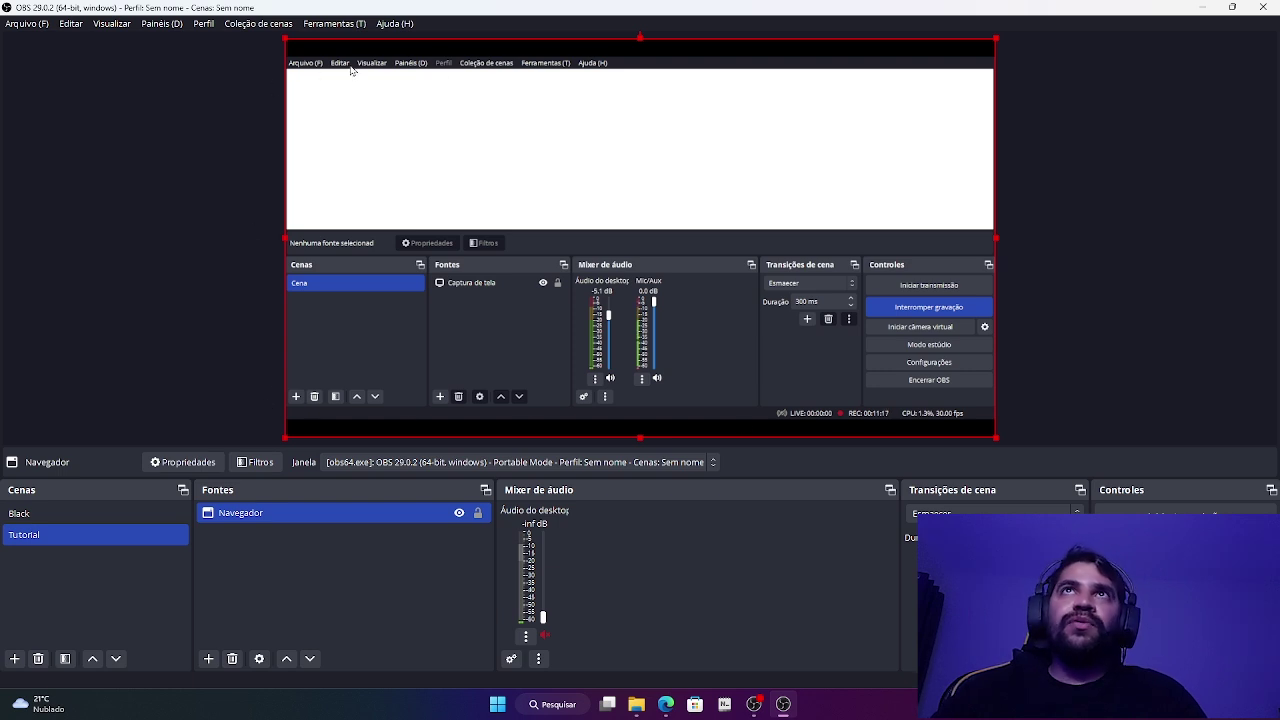
mouse_move(985, 430)
mouse_down()
mouse_move(766, 251)
mouse_move(992, 447)
mouse_move(991, 420)
mouse_move(975, 415)
mouse_move(995, 437)
mouse_up()
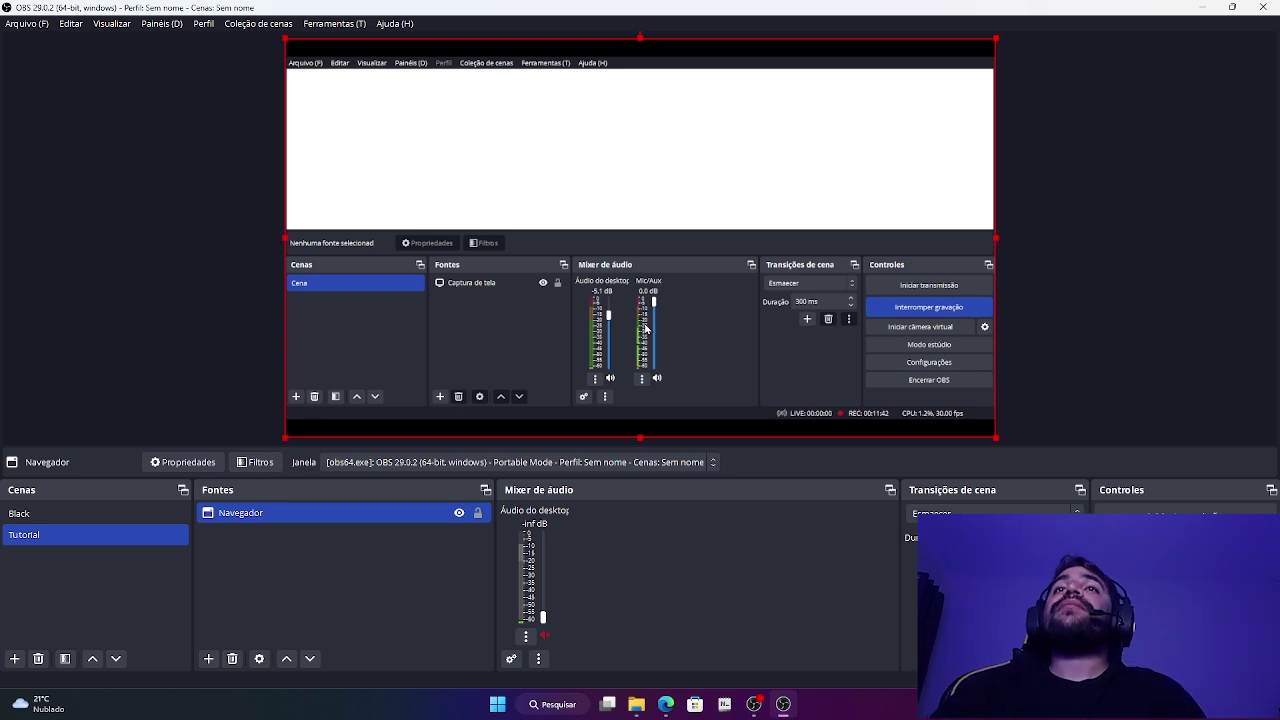
Step: Scale down and reposition the Navegador source away from the canvas edges, and fit it to the full canvas again
drag(993, 435, 940, 370)
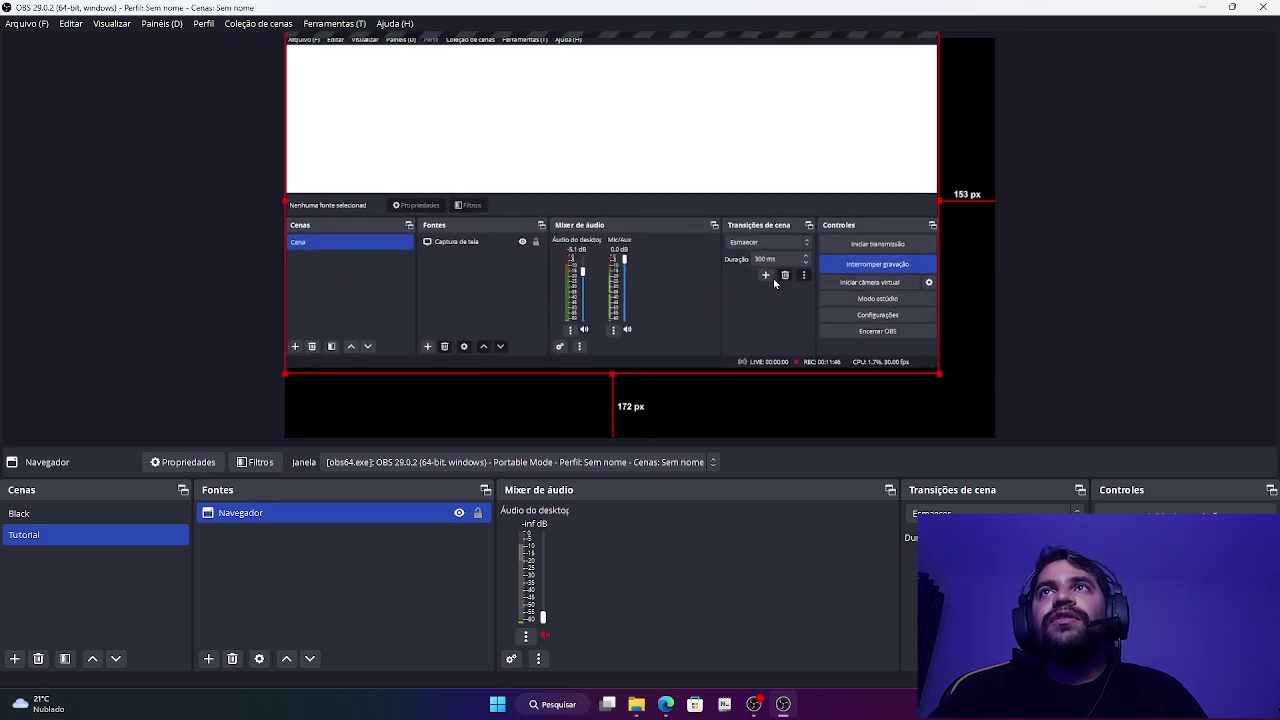
drag(614, 225, 718, 287)
drag(385, 104, 620, 260)
drag(764, 332, 615, 194)
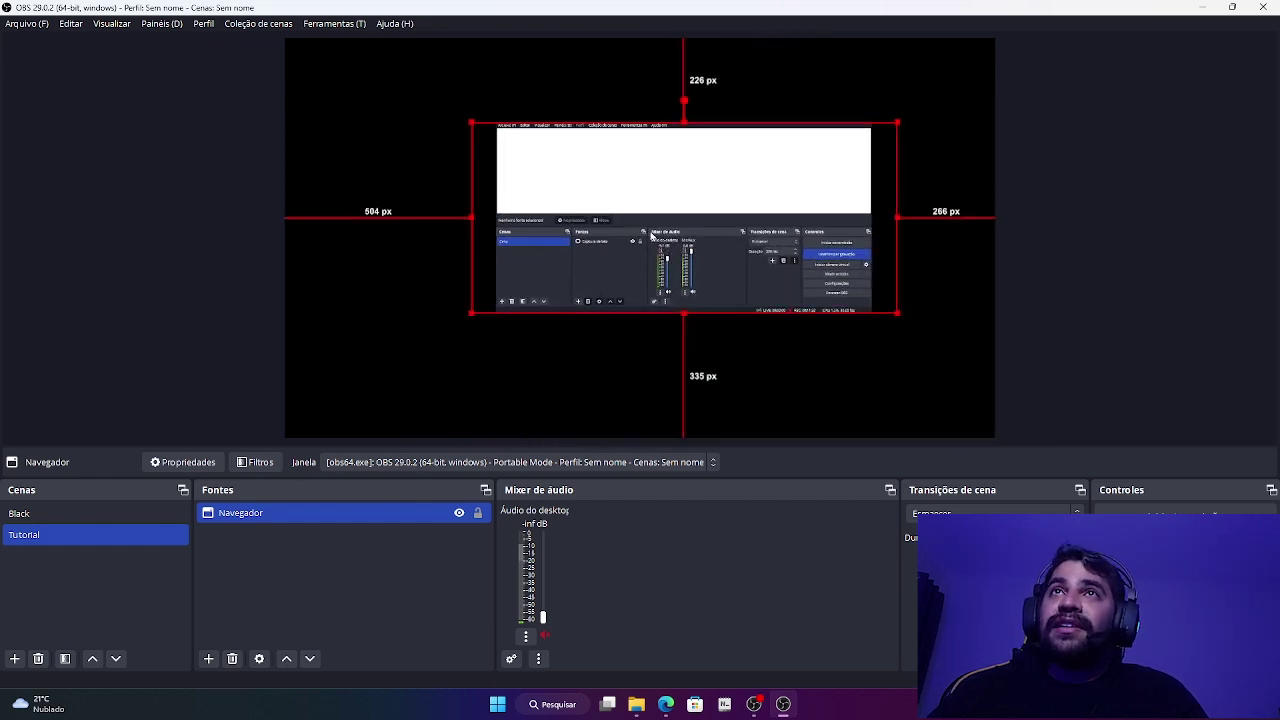
key(ctrl+f)
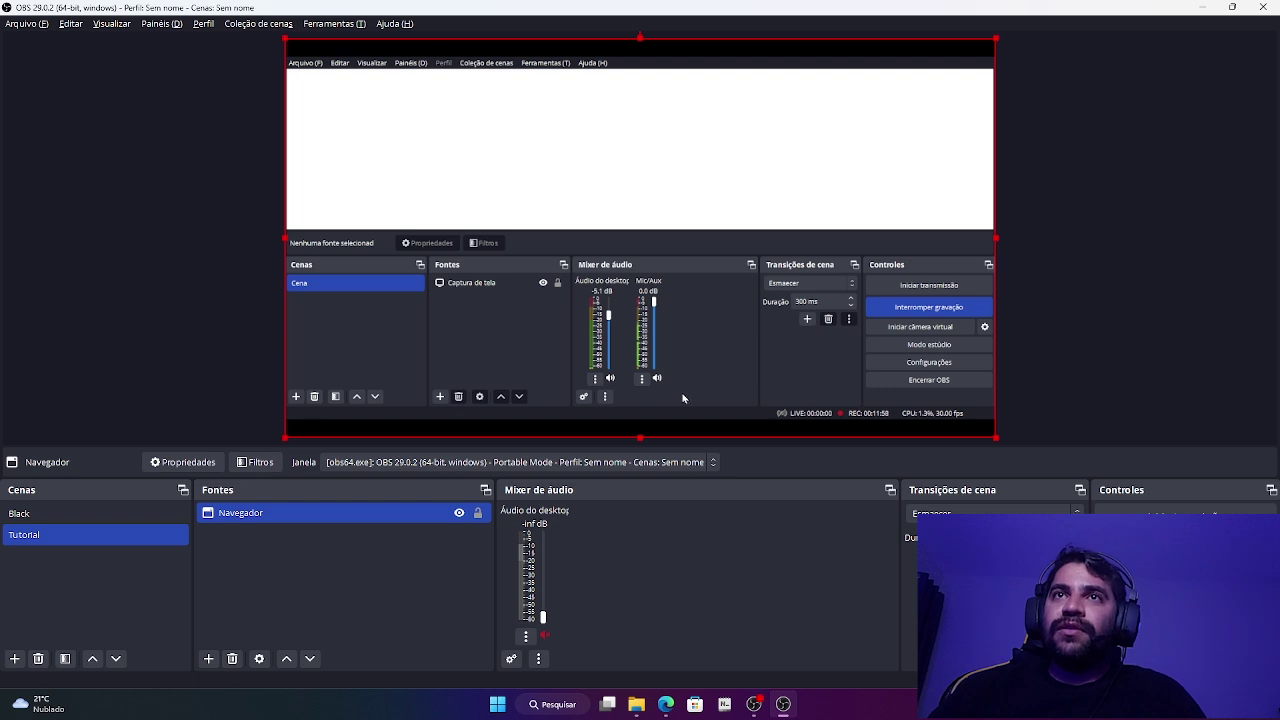
Step: Crop the Navegador source from its edges down to the Mixer de áudio area, and fit the cropped image to the canvas
mouse_move(639, 440)
mouse_down()
mouse_move(645, 375)
mouse_move(649, 448)
mouse_up()
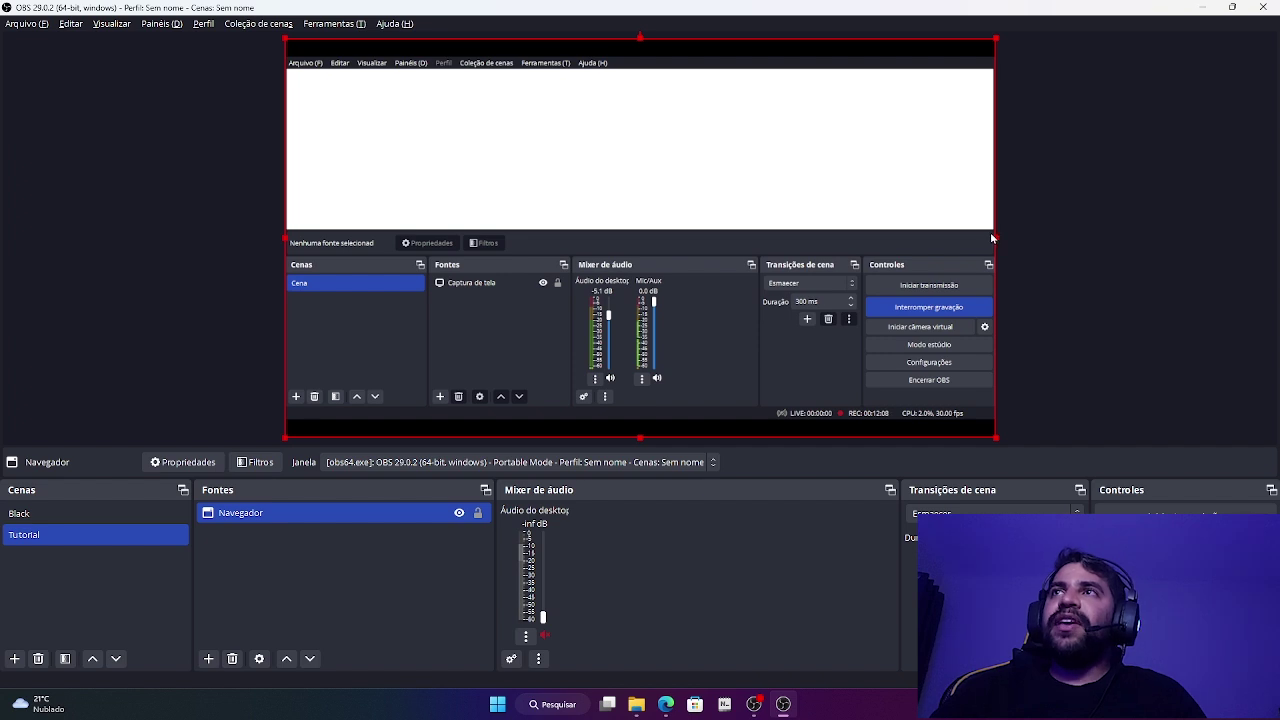
mouse_move(993, 237)
mouse_down()
mouse_move(883, 235)
mouse_move(1012, 242)
mouse_up()
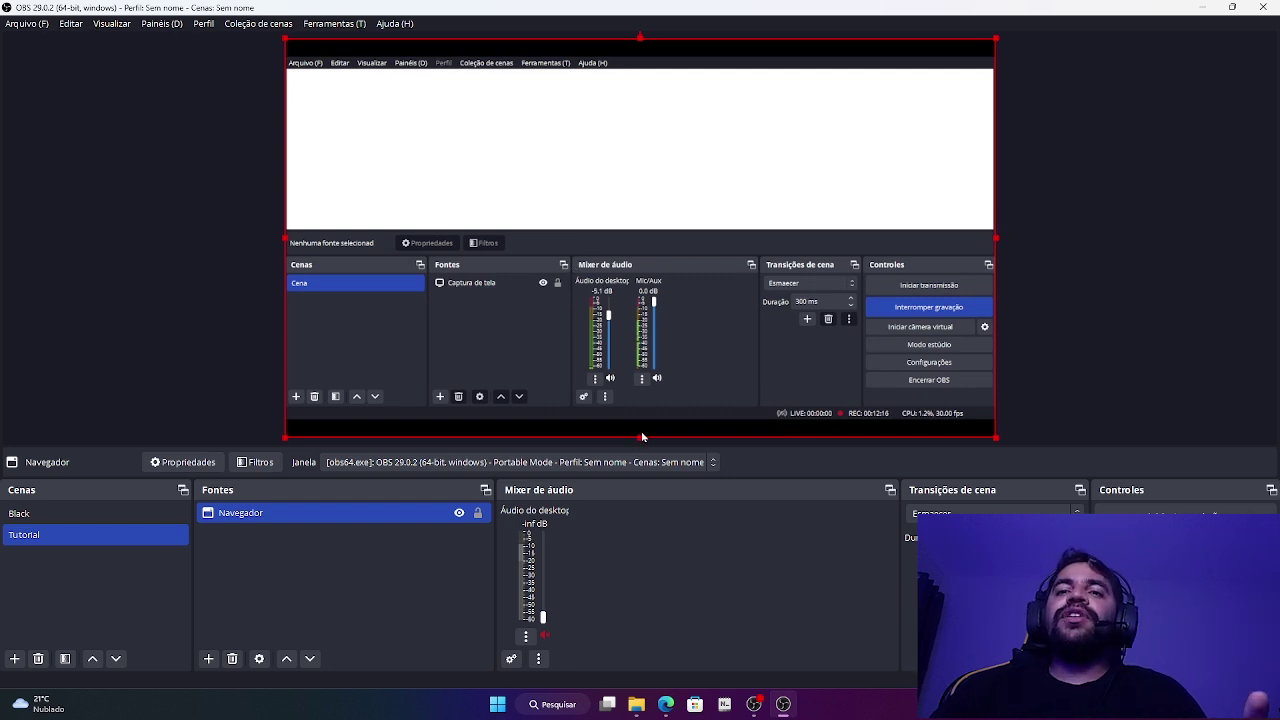
drag(640, 443, 640, 434)
drag(284, 237, 488, 265)
drag(995, 240, 828, 243)
drag(638, 37, 622, 170)
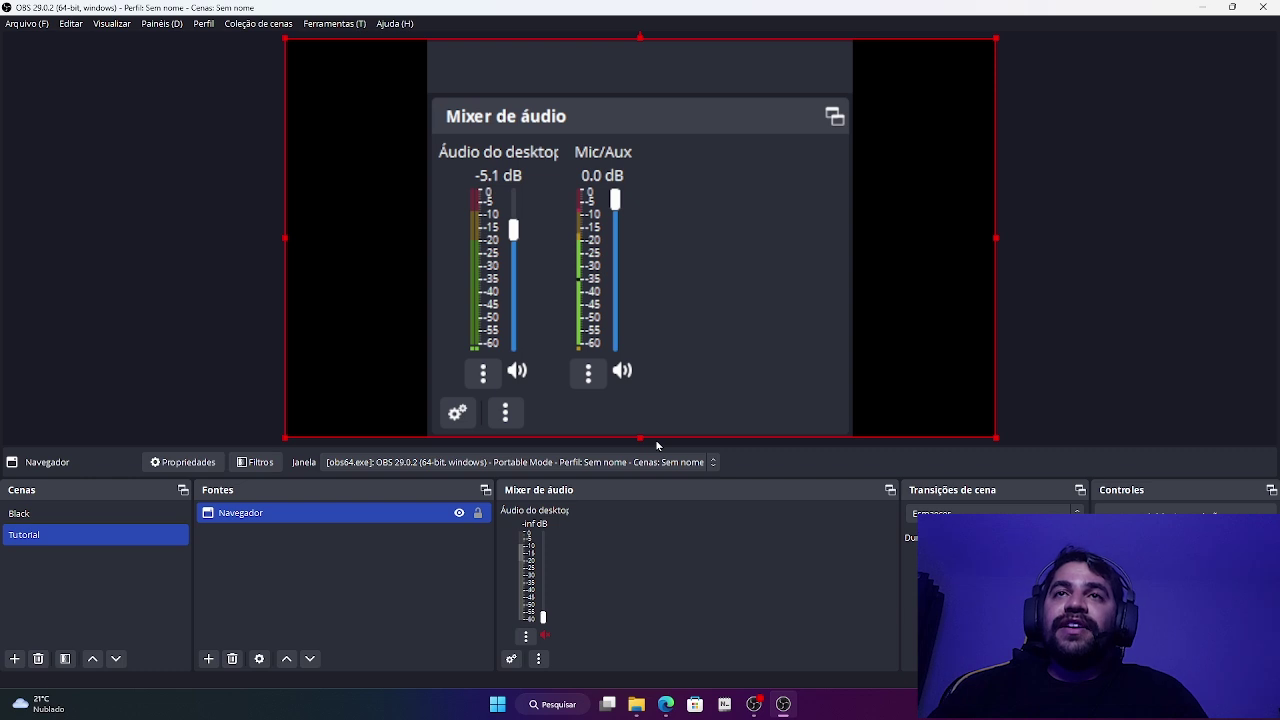
Step: Shrink the cropped Navegador source and place it near the canvas center, about 620 px from the left edge and 262 px from the upper edge
drag(997, 437, 618, 166)
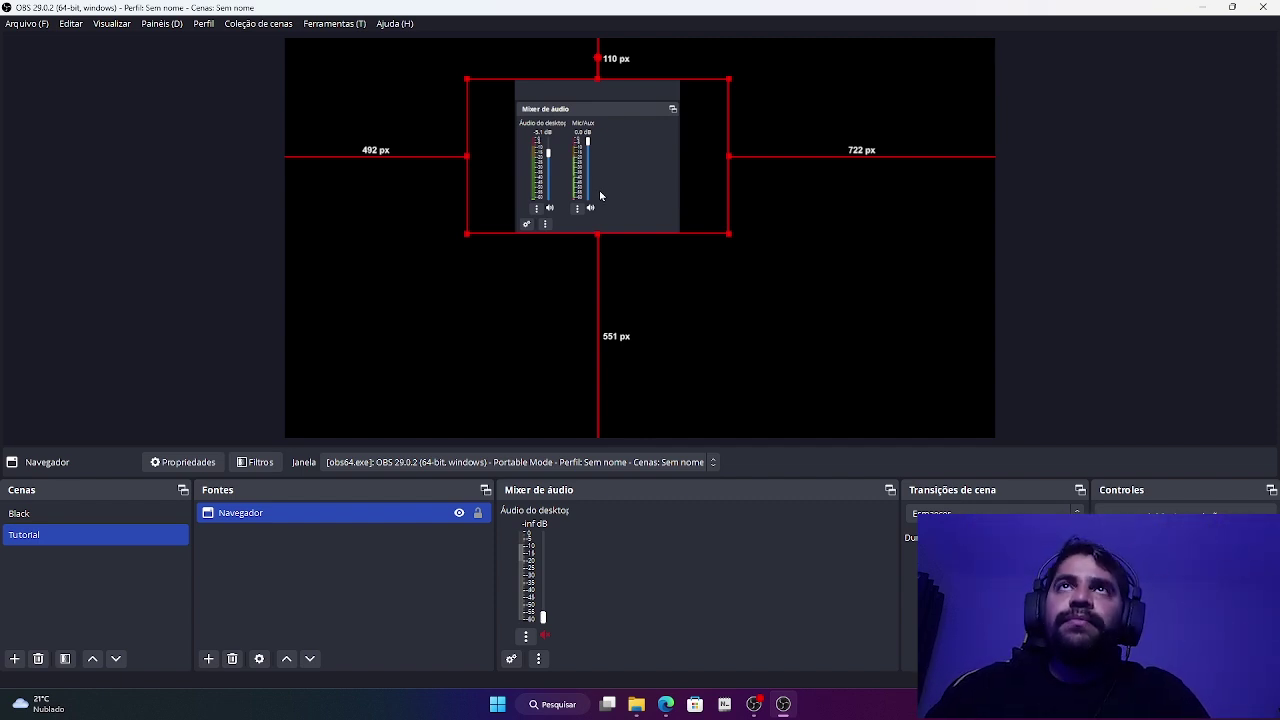
drag(600, 195, 648, 220)
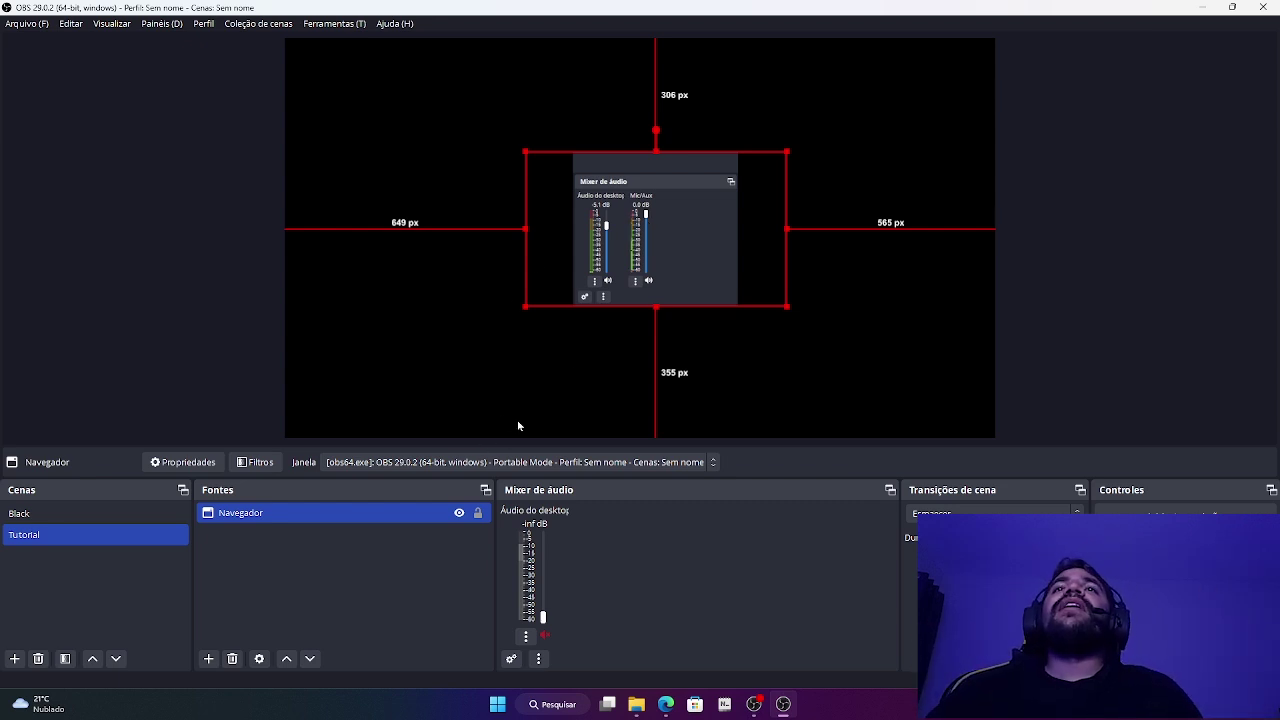
drag(647, 261, 636, 245)
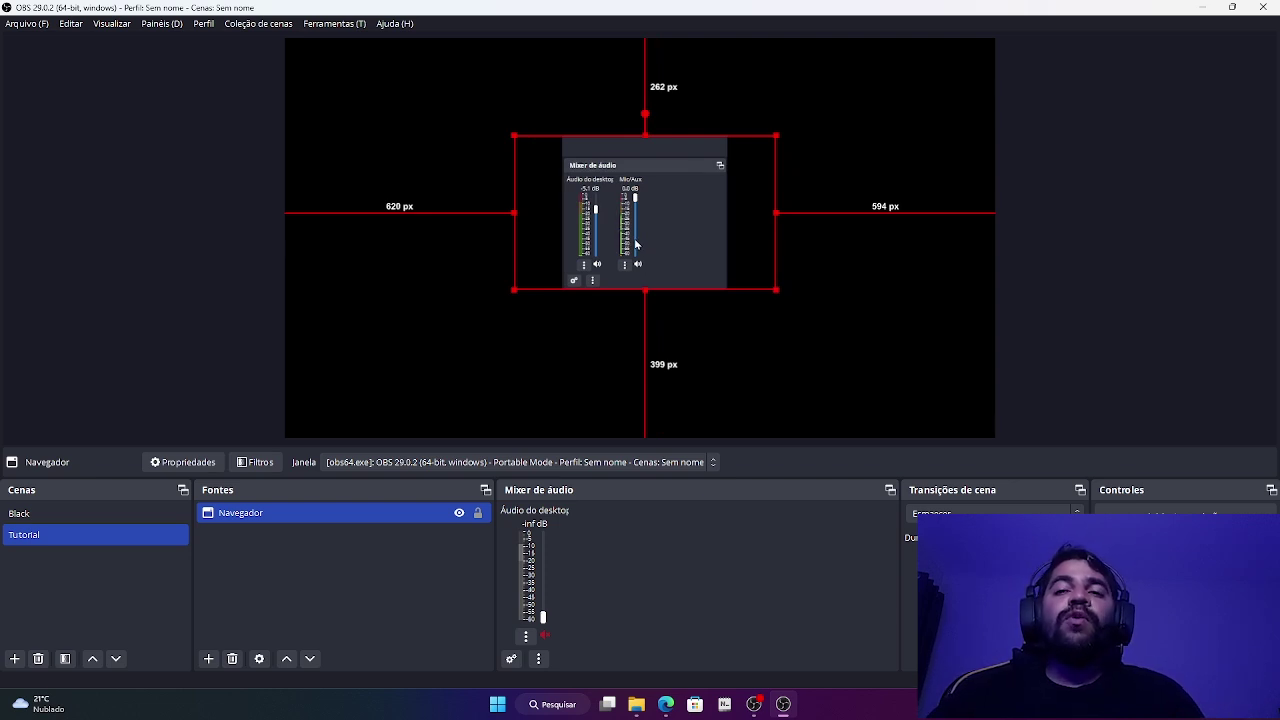
Step: Add a new color source named Fundo tutorial to the Tutorial scene
click(208, 660)
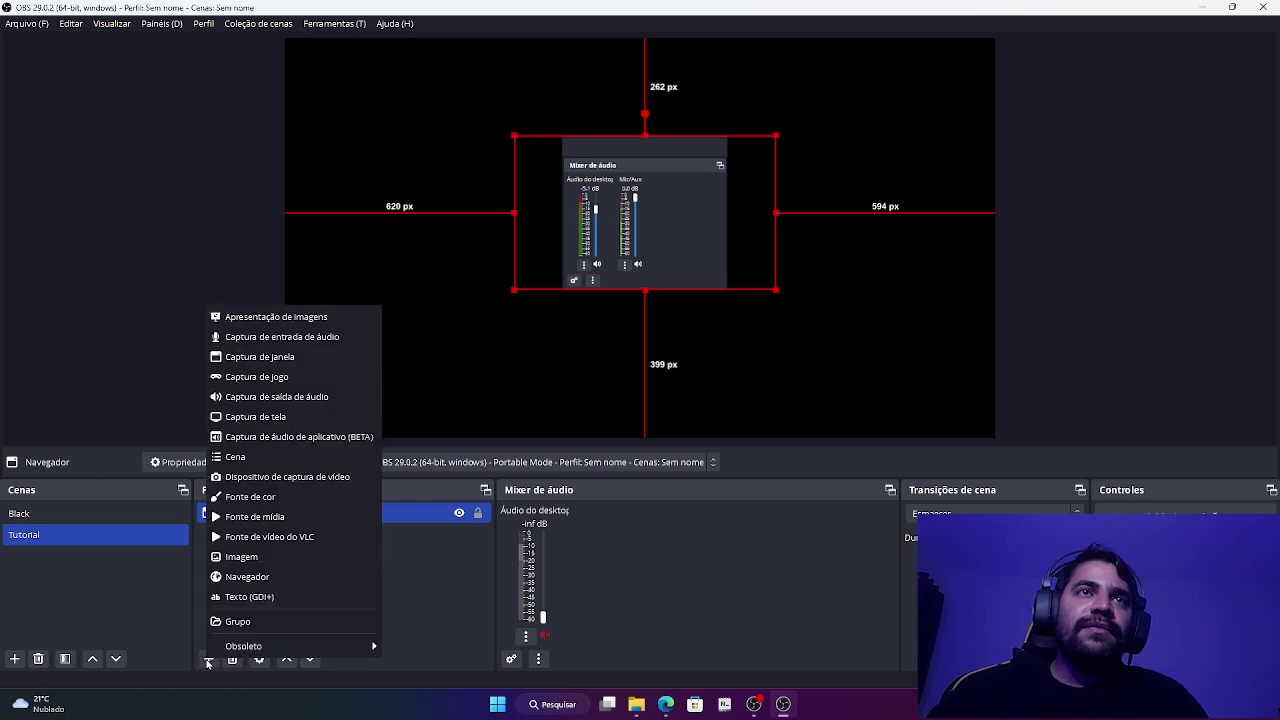
click(285, 498)
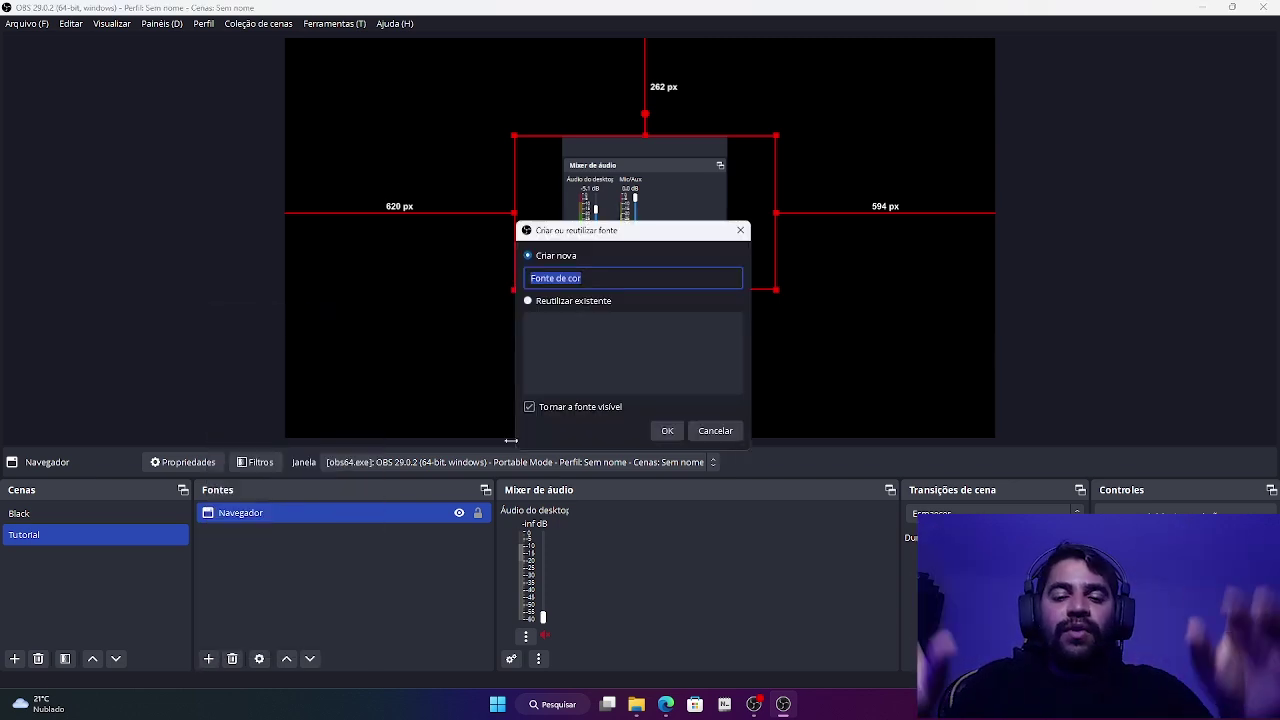
text(Fundo)
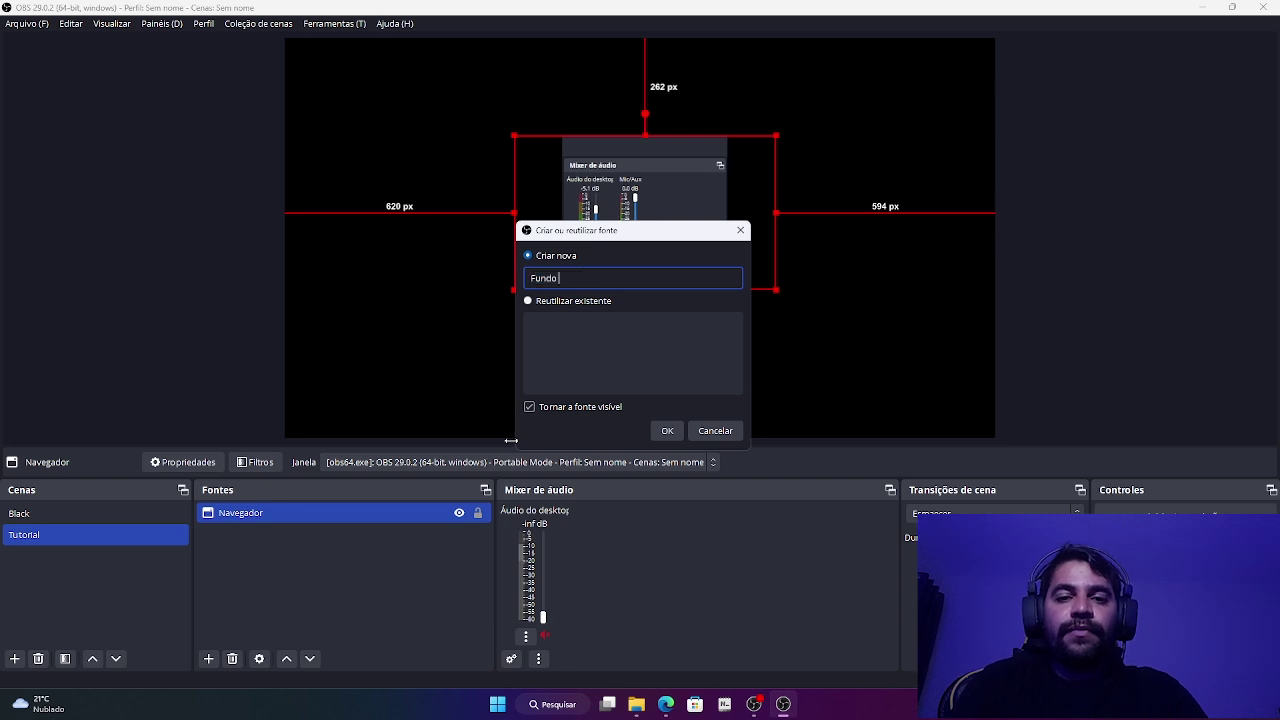
text( tutorial)
key(Return)
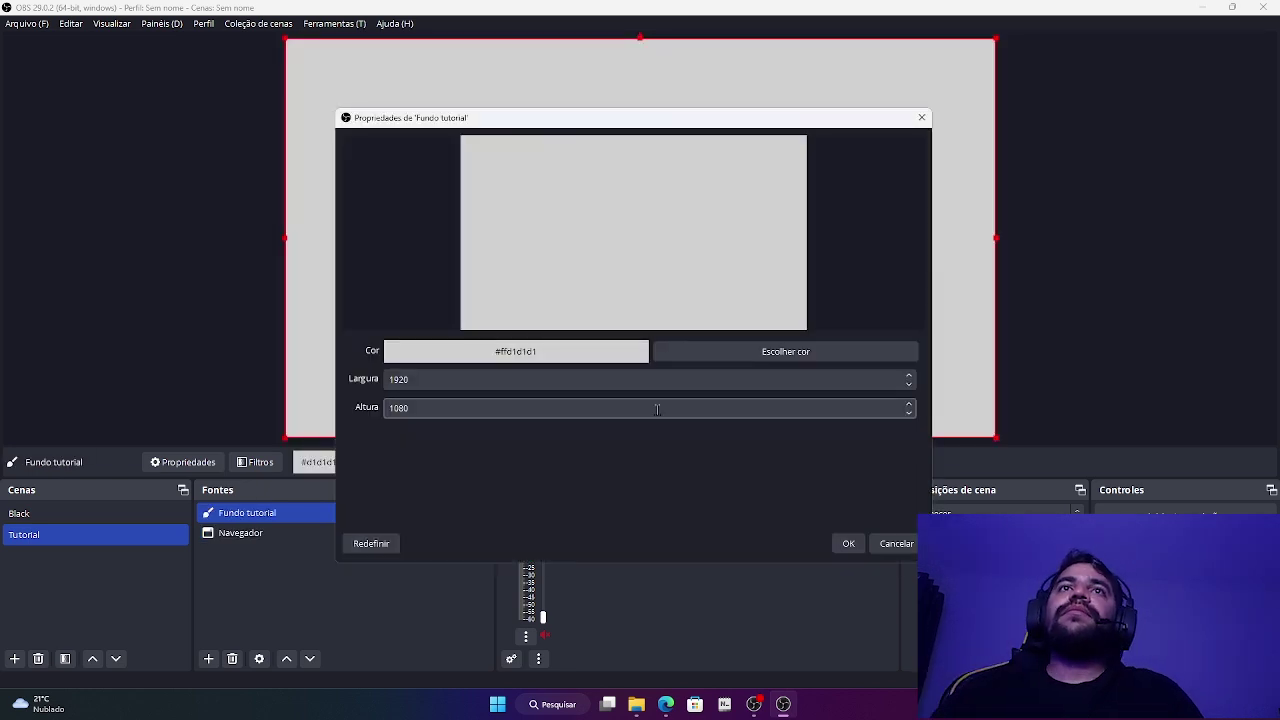
Step: Change the color of the Fundo tutorial source to orange #ffaa00 and accept its properties
drag(533, 127, 516, 122)
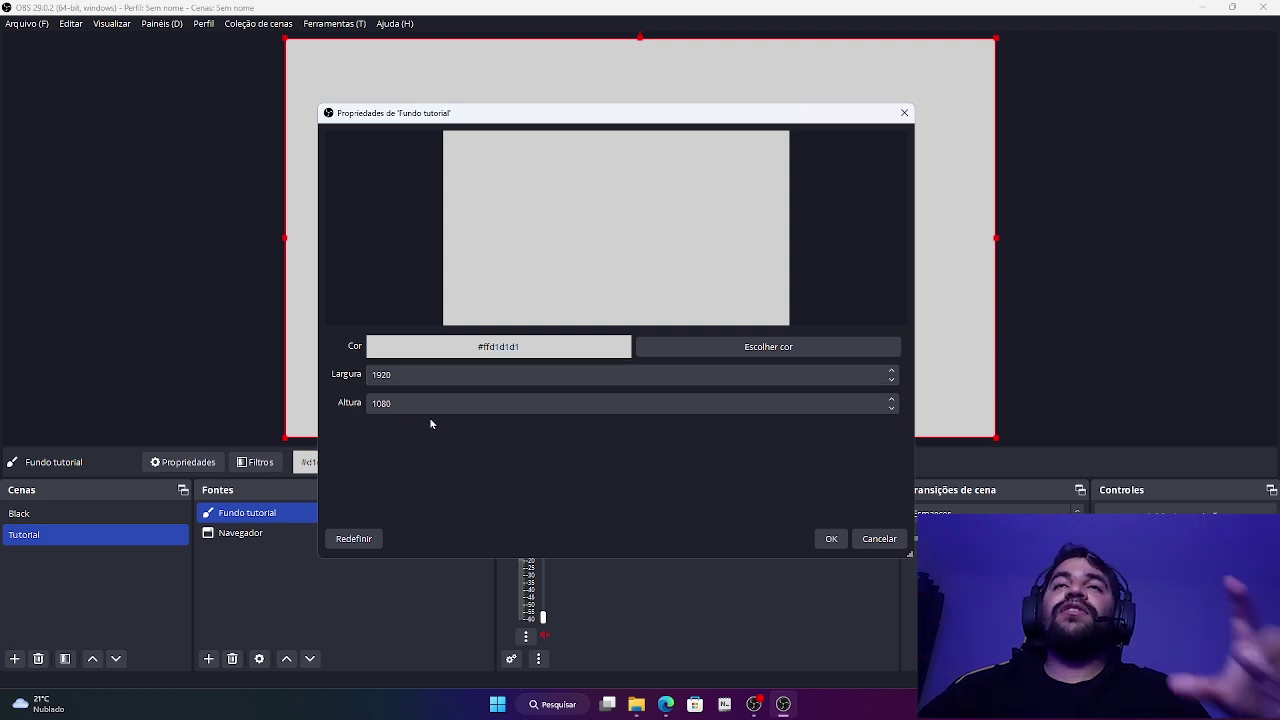
click(745, 348)
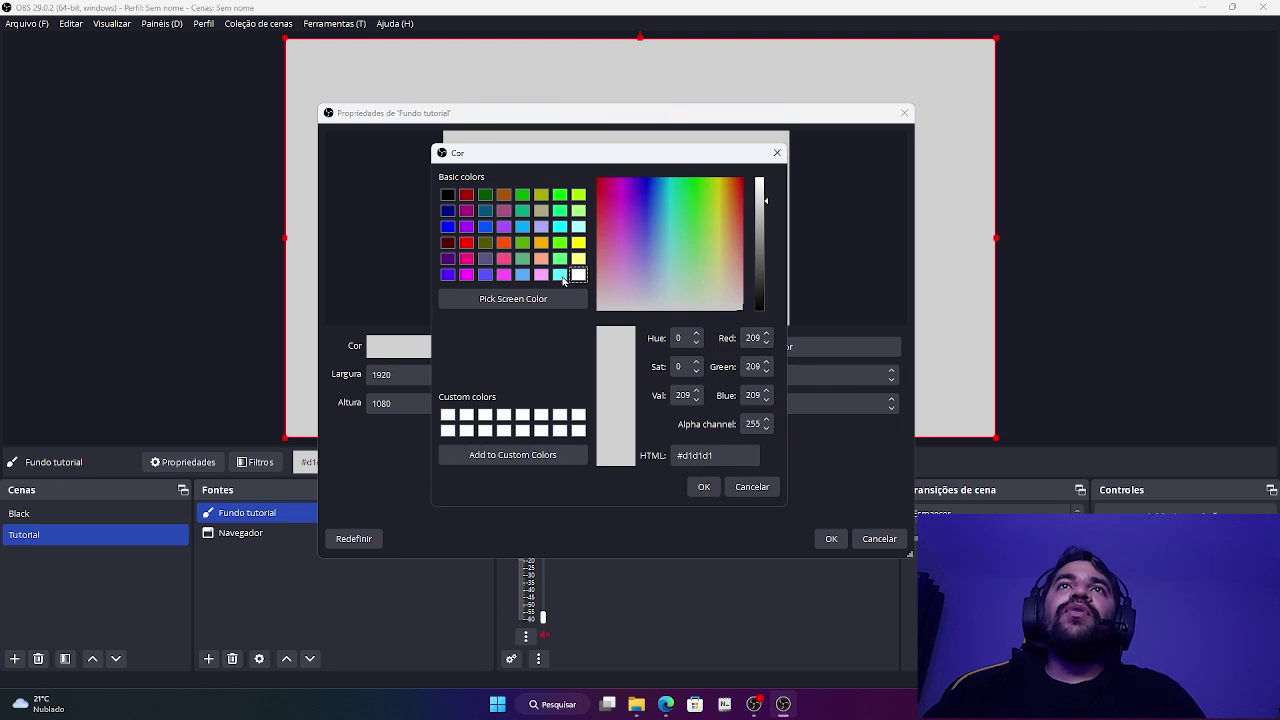
click(541, 243)
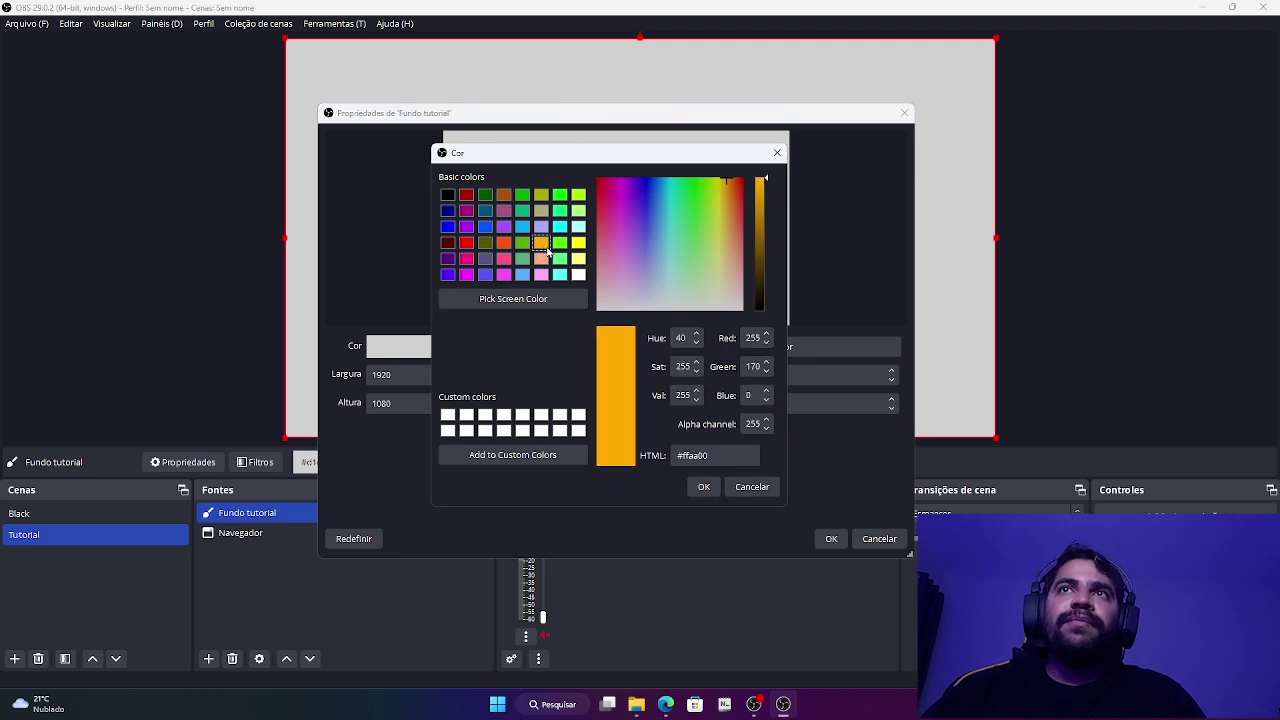
click(704, 487)
click(832, 538)
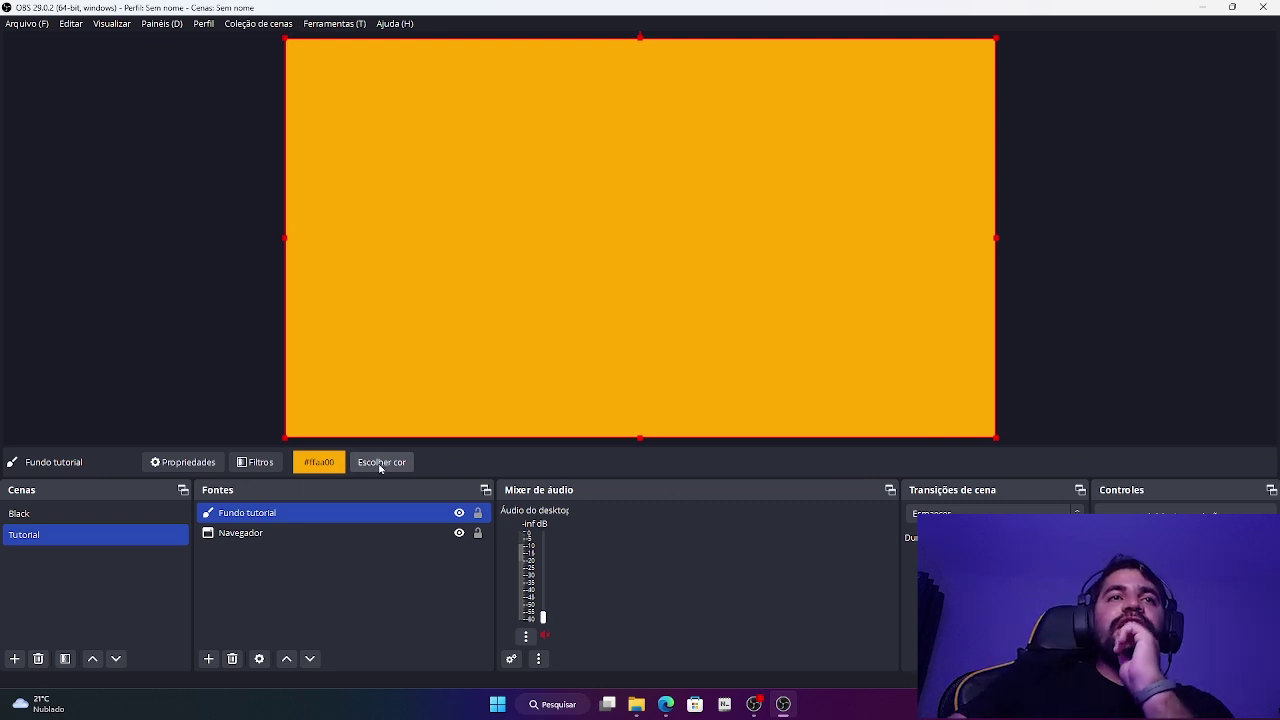
Step: Check where the Navegador source lies behind Fundo tutorial by highlighting its outline on the canvas
ctrl+click(340, 532)
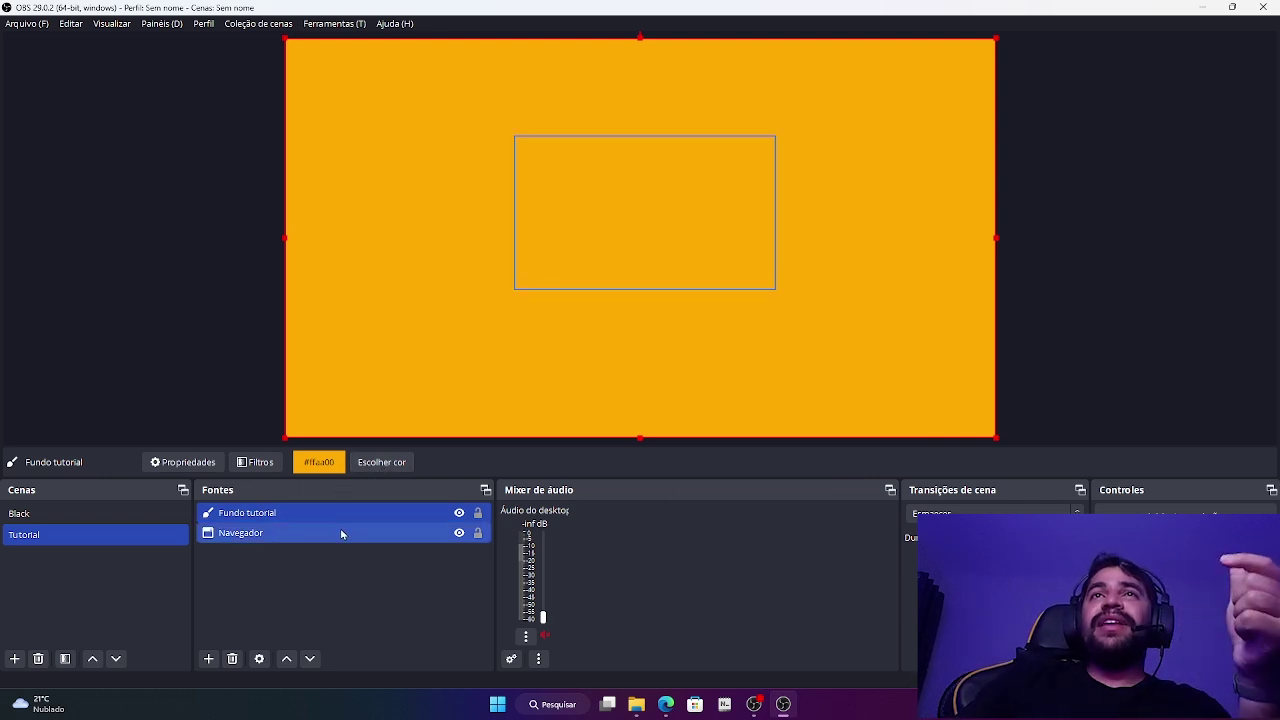
ctrl+click(340, 532)
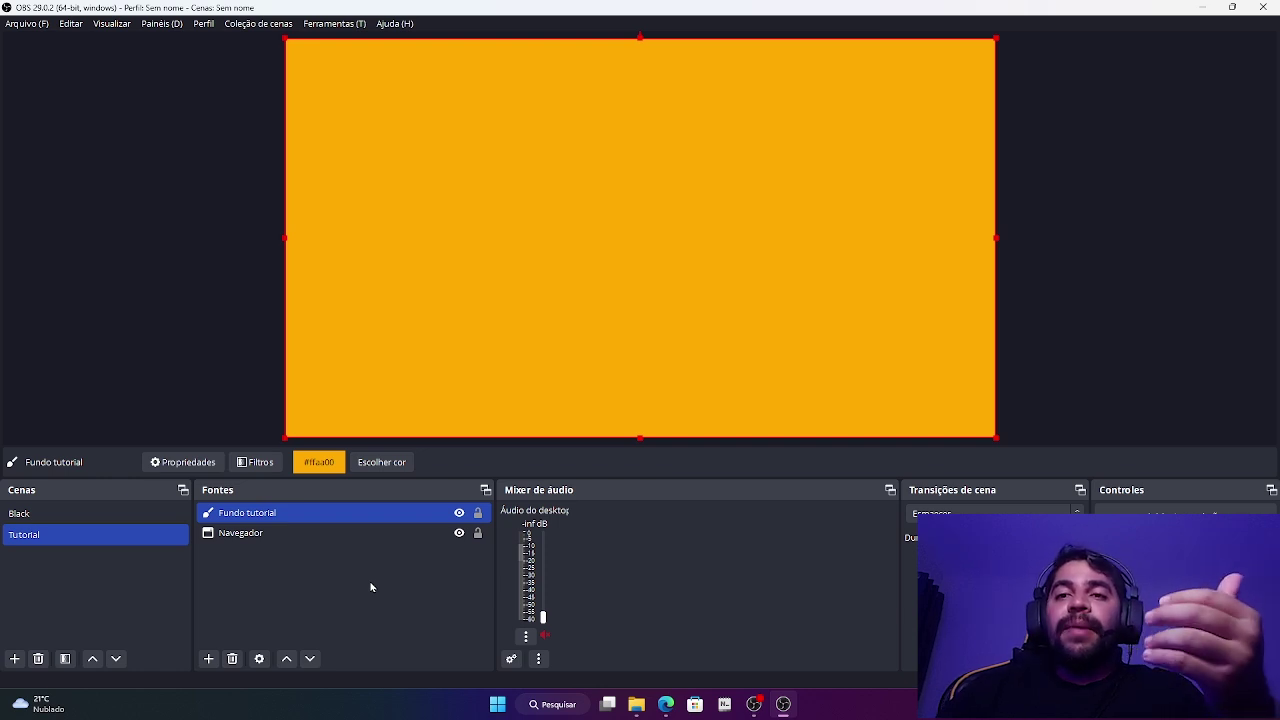
ctrl+click(363, 538)
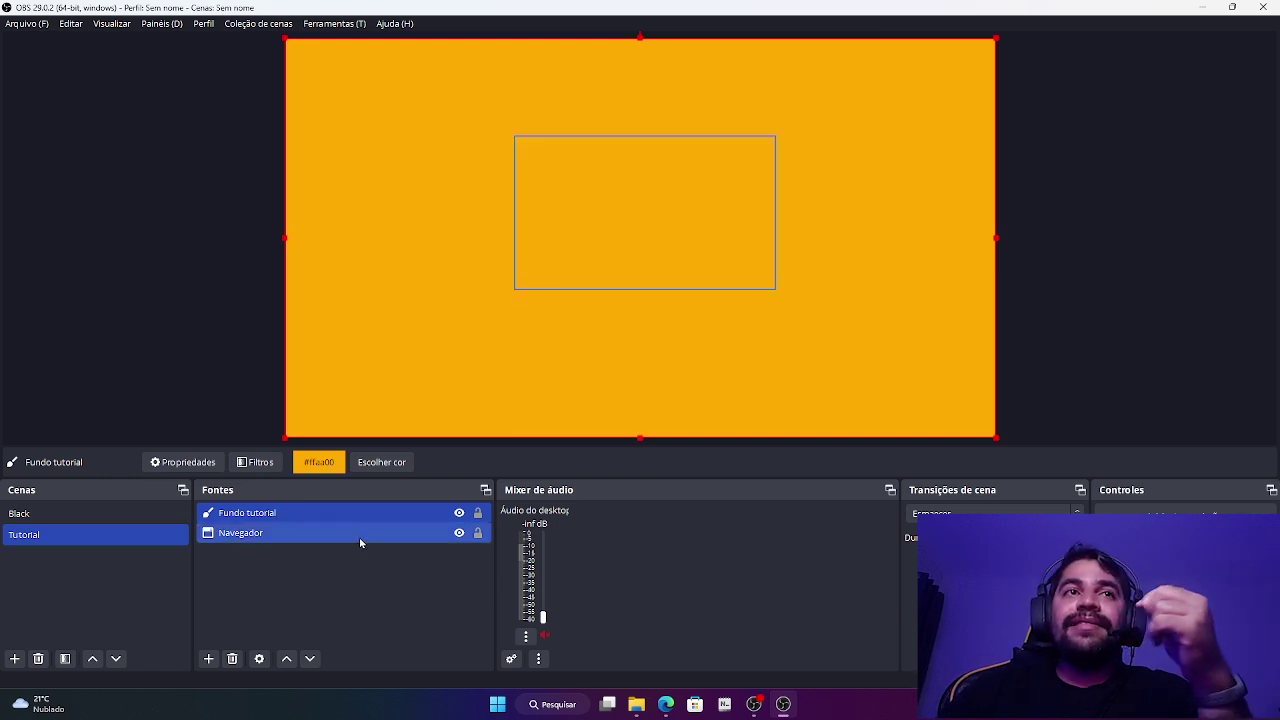
click(306, 512)
ctrl+click(298, 535)
click(299, 515)
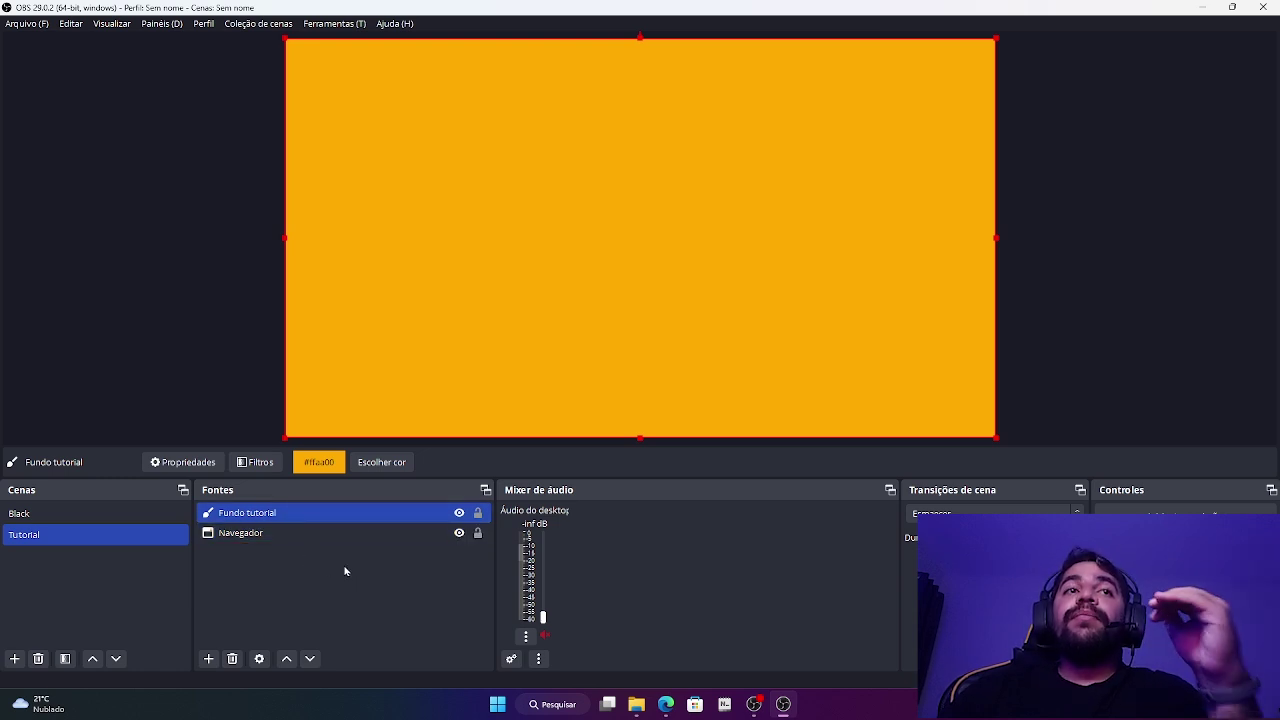
ctrl+click(369, 528)
click(334, 170)
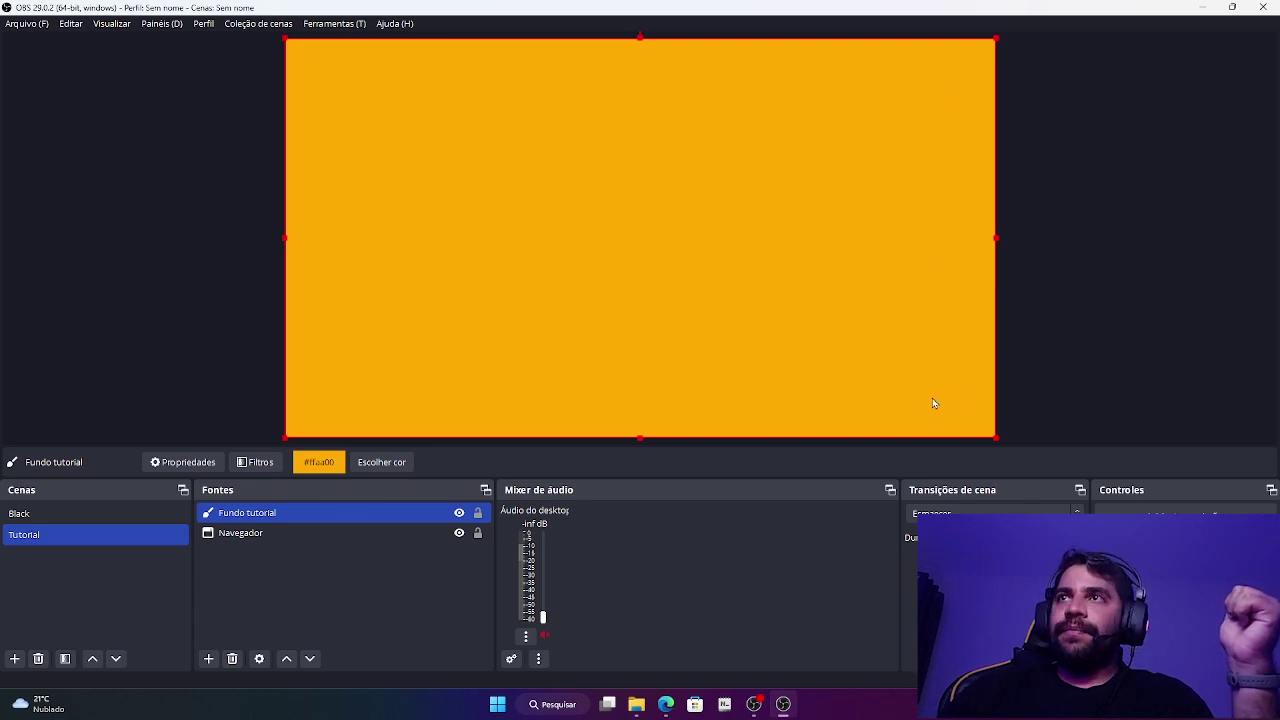
ctrl+click(270, 532)
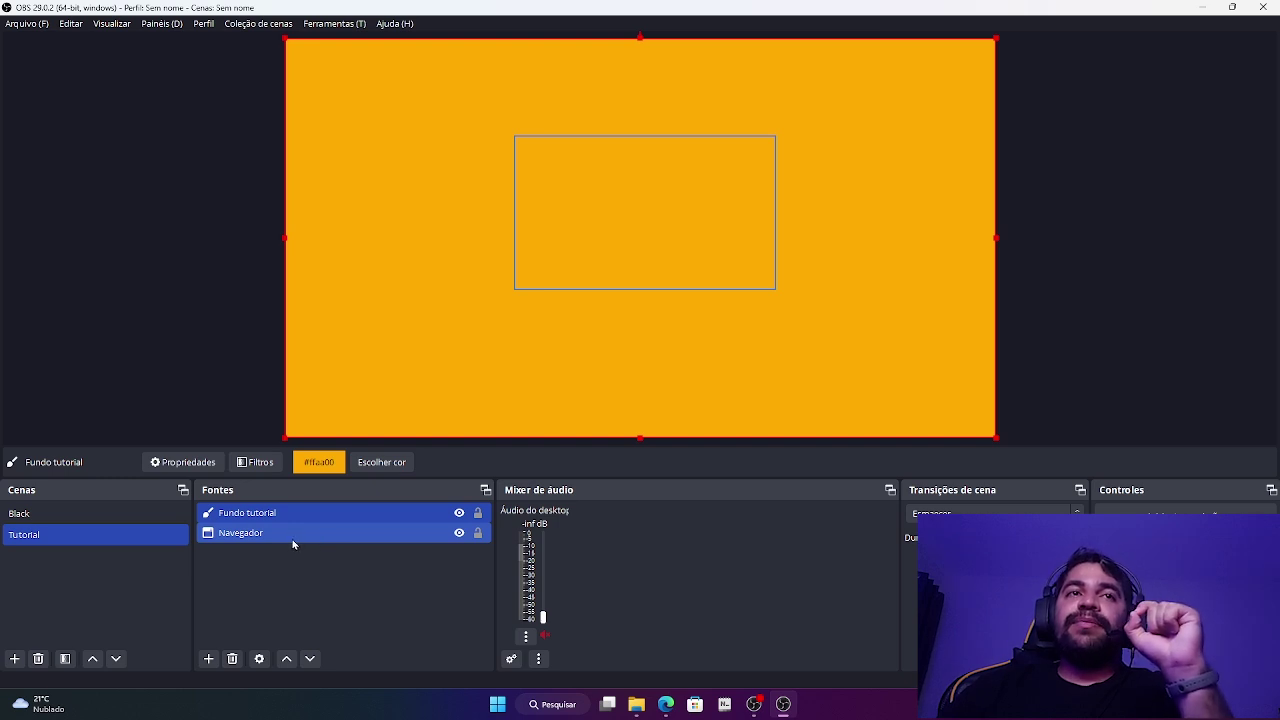
ctrl+click(295, 540)
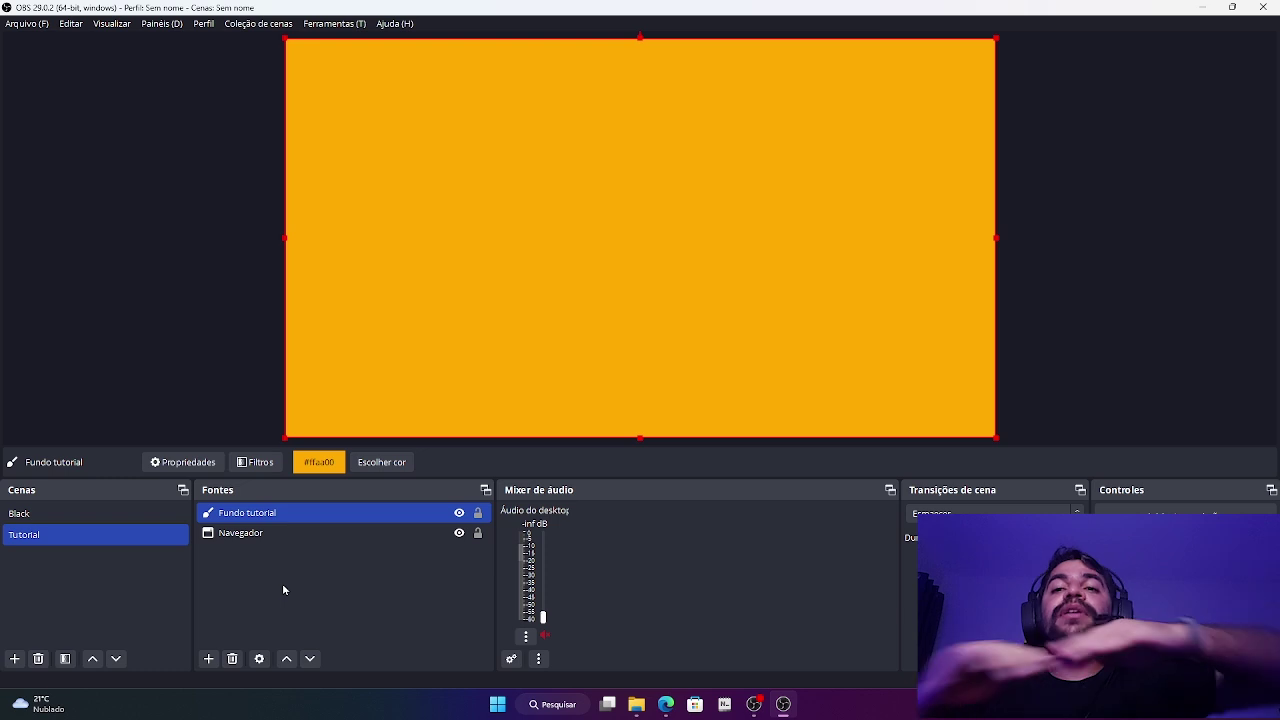
Step: Reorder the Tutorial scene's sources so Fundo tutorial sits below Navegador, and select Navegador
click(268, 533)
mouse_move(280, 514)
mouse_down()
mouse_move(276, 535)
mouse_move(289, 536)
mouse_up()
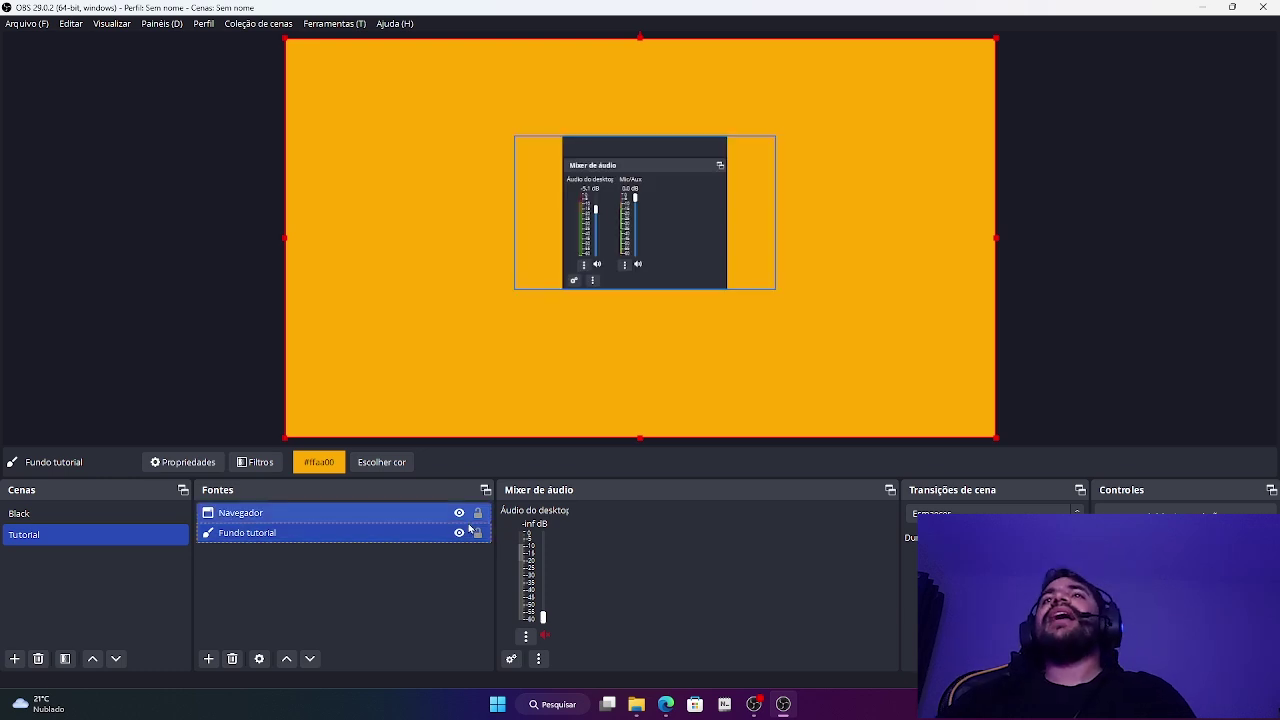
click(468, 530)
click(314, 513)
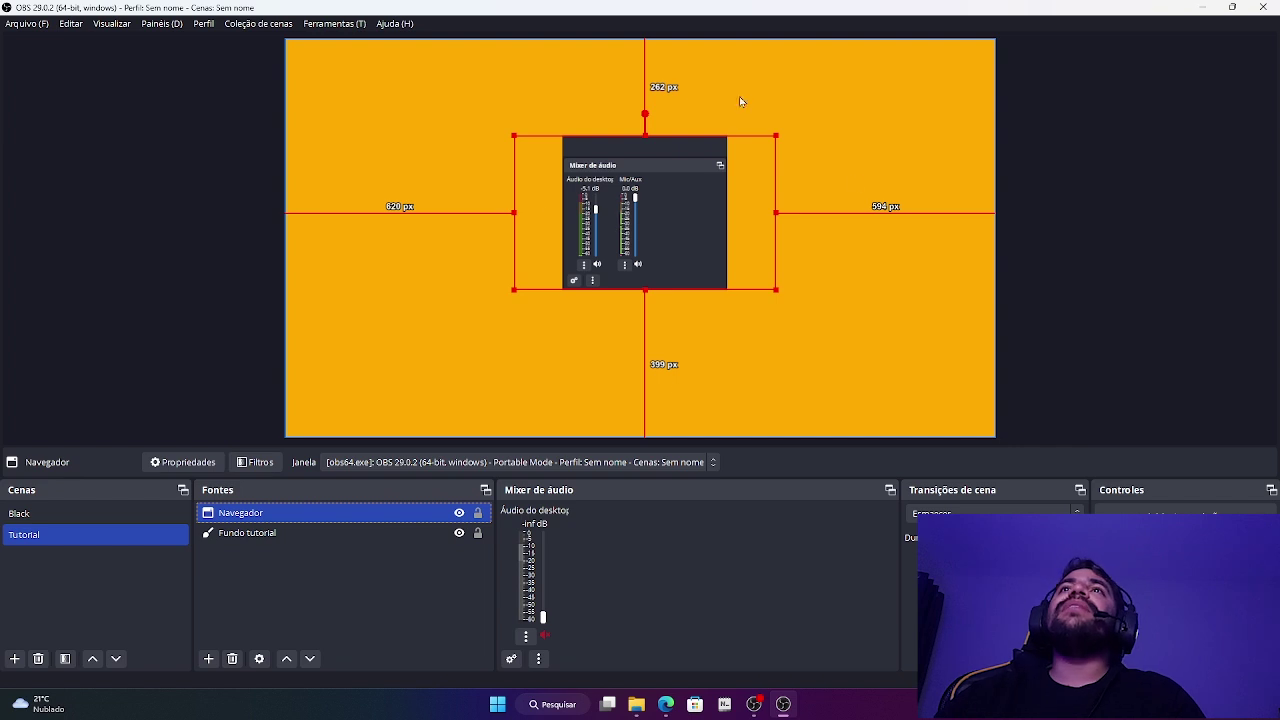
click(300, 533)
click(305, 515)
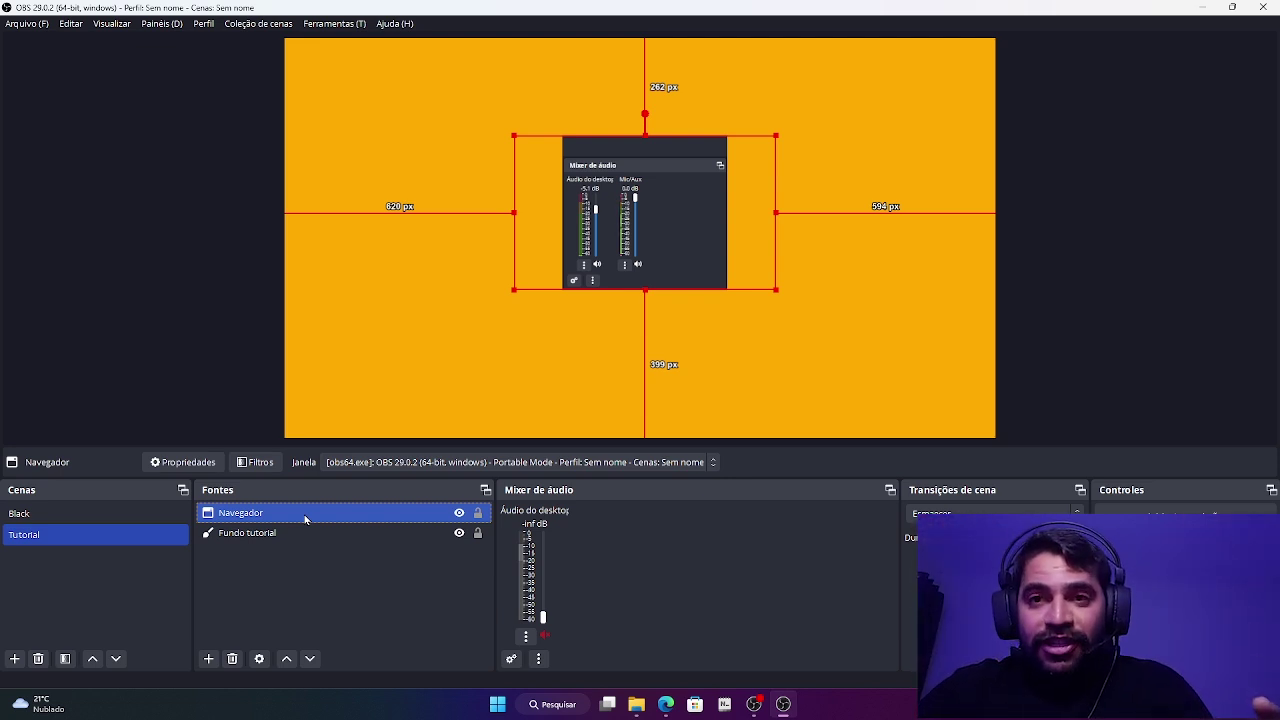
ctrl+click(298, 535)
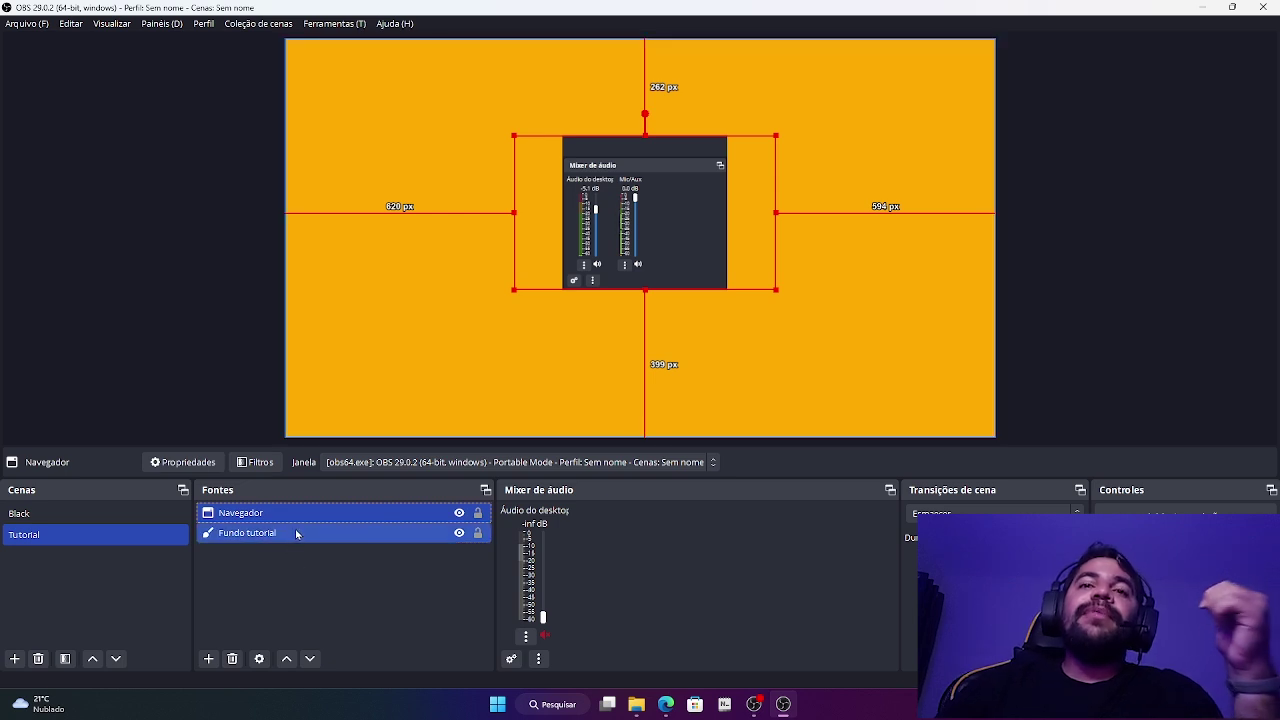
ctrl+click(316, 538)
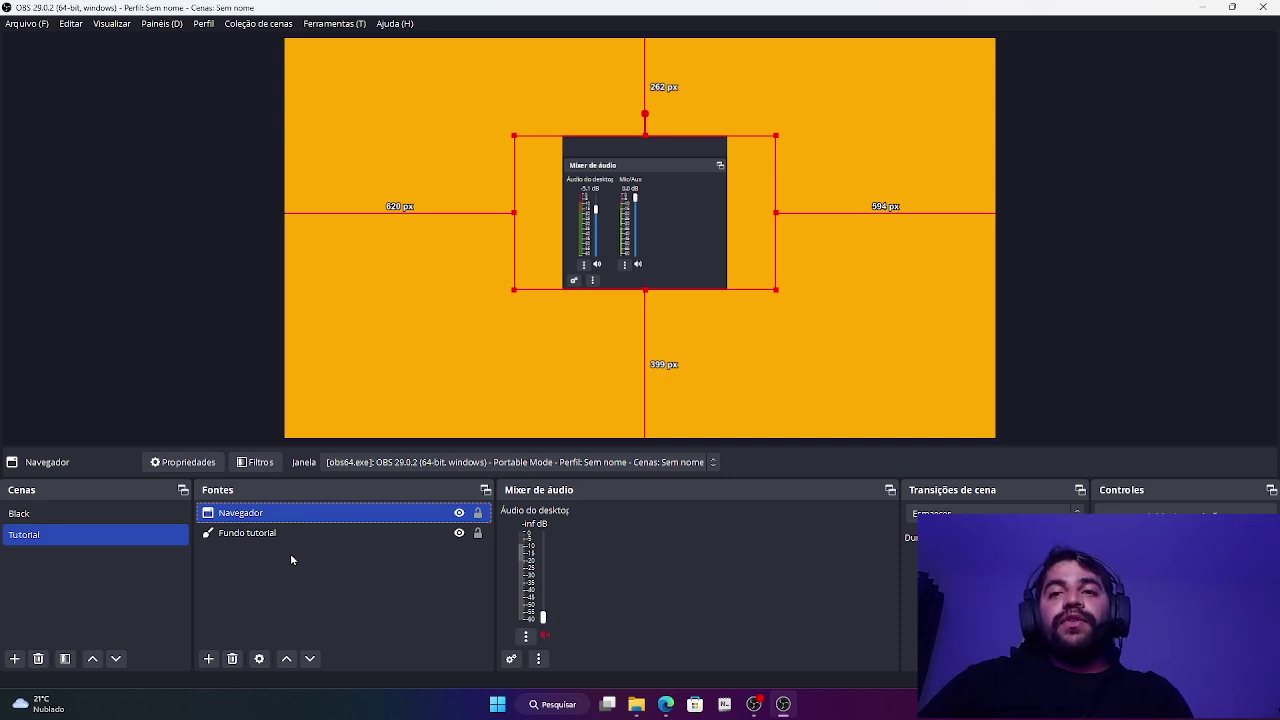
Step: Enlarge the Navegador source and place it at the canvas's upper-left corner, about 1017 px from the right edge and 383 px from the lower edge
mouse_move(632, 240)
mouse_down()
mouse_move(589, 227)
mouse_move(644, 218)
mouse_move(625, 237)
mouse_up()
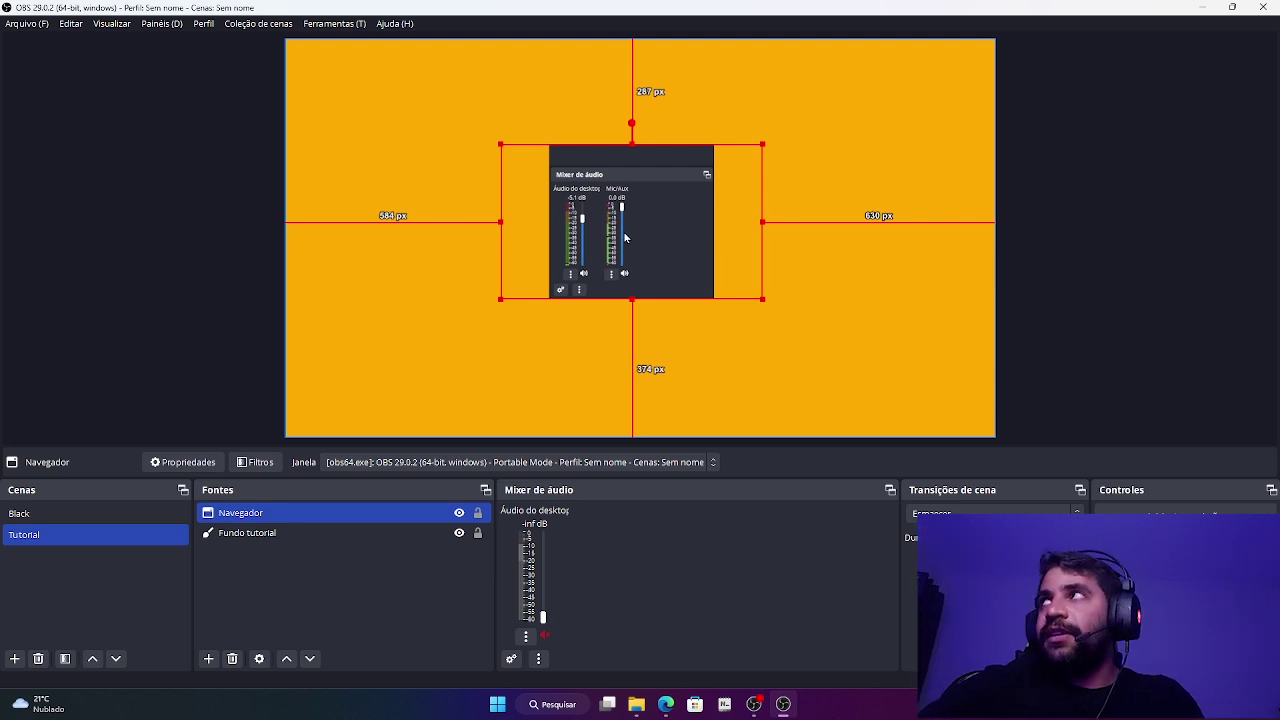
drag(641, 234, 436, 148)
drag(547, 214, 677, 317)
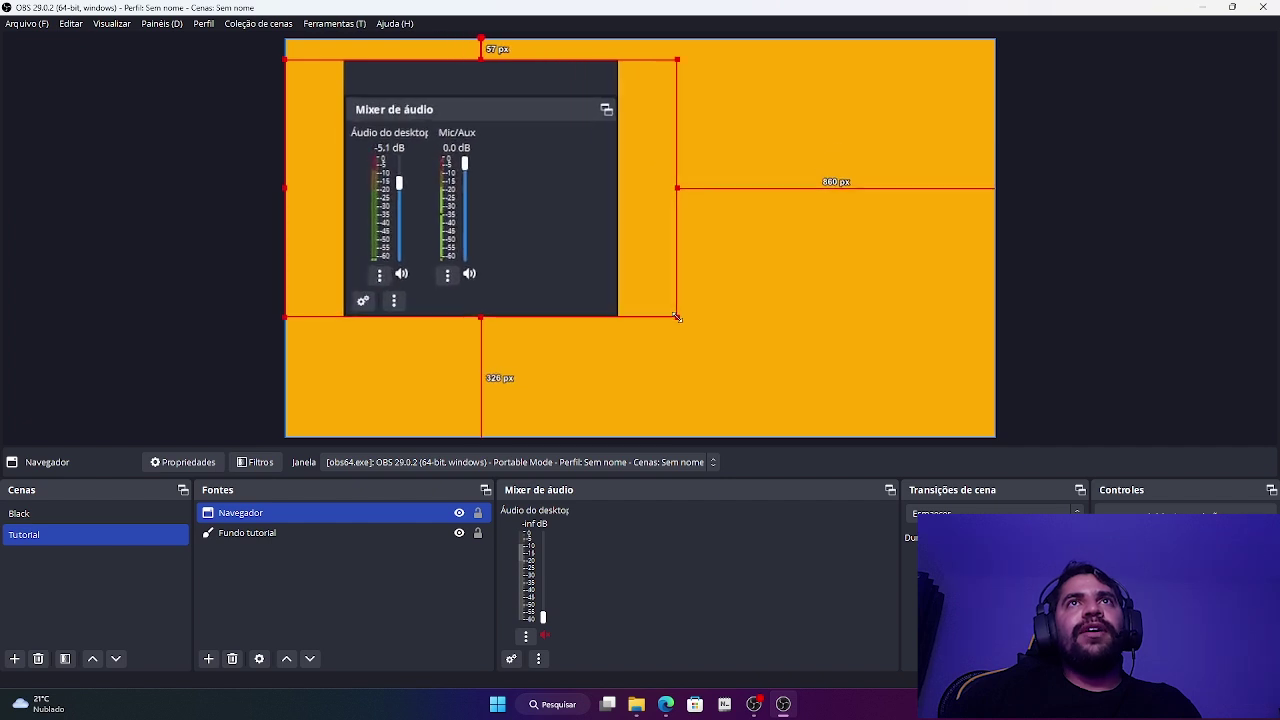
drag(543, 229, 488, 218)
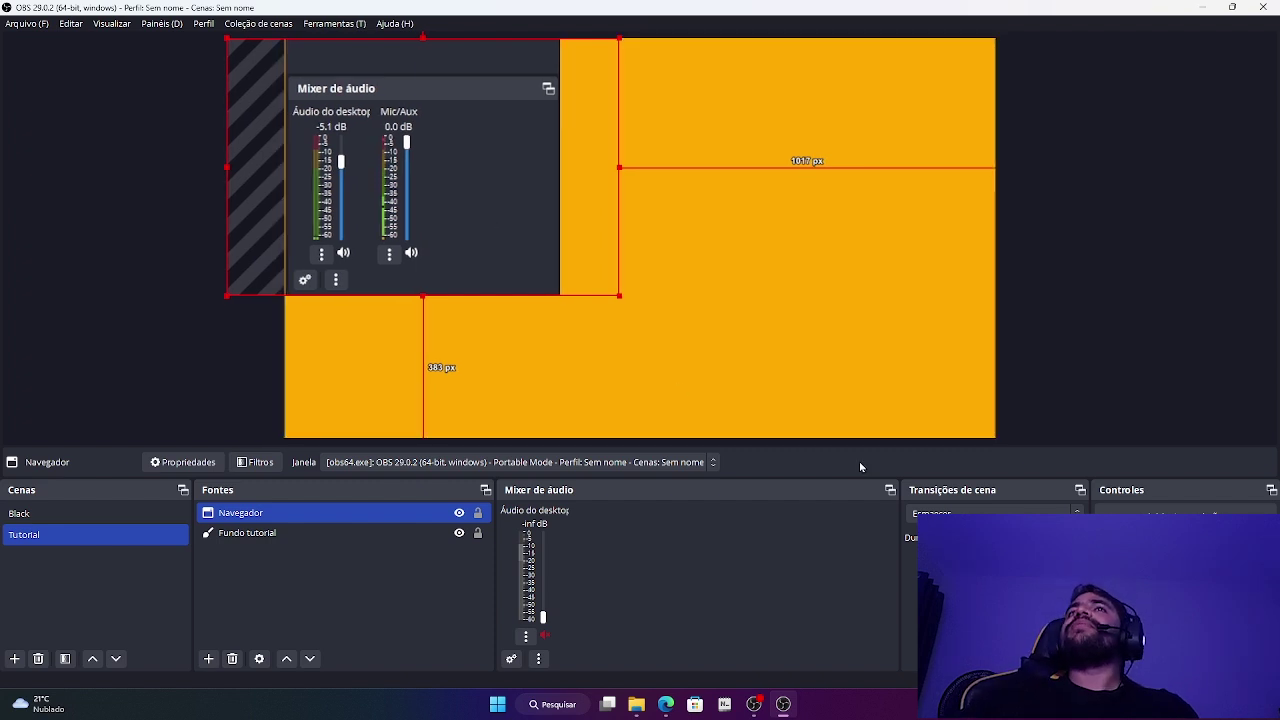
click(446, 412)
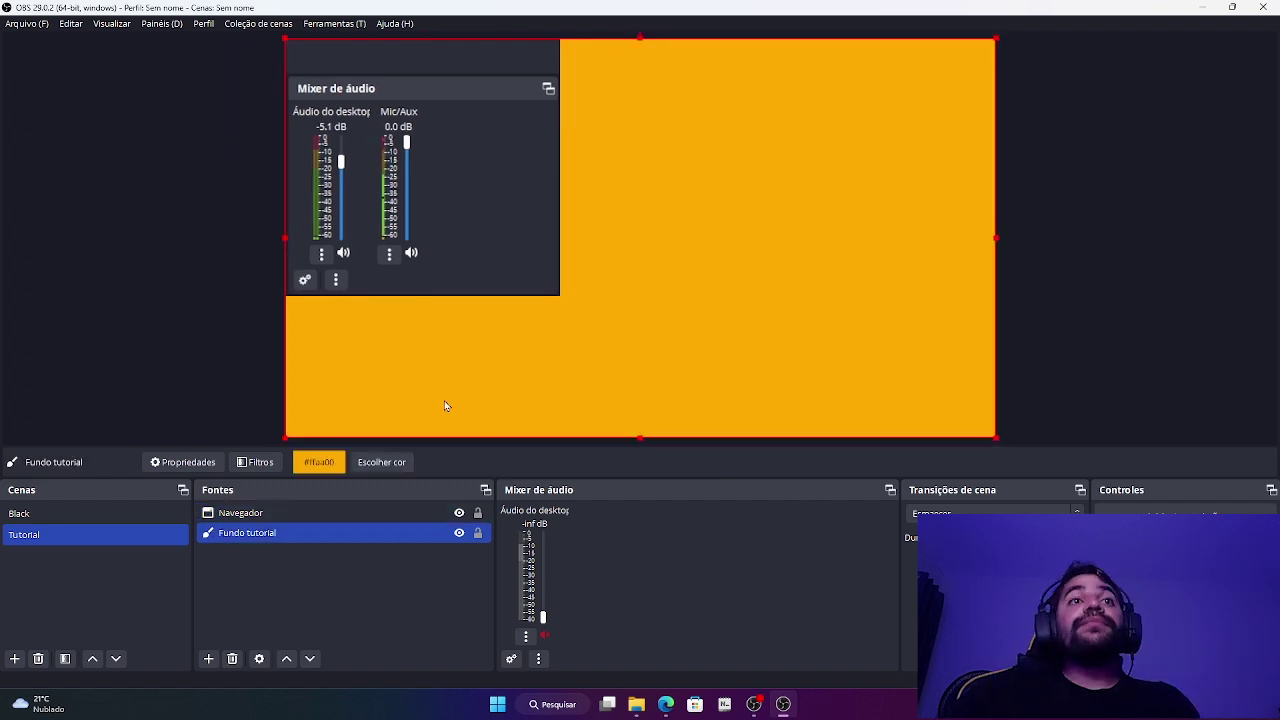
click(348, 571)
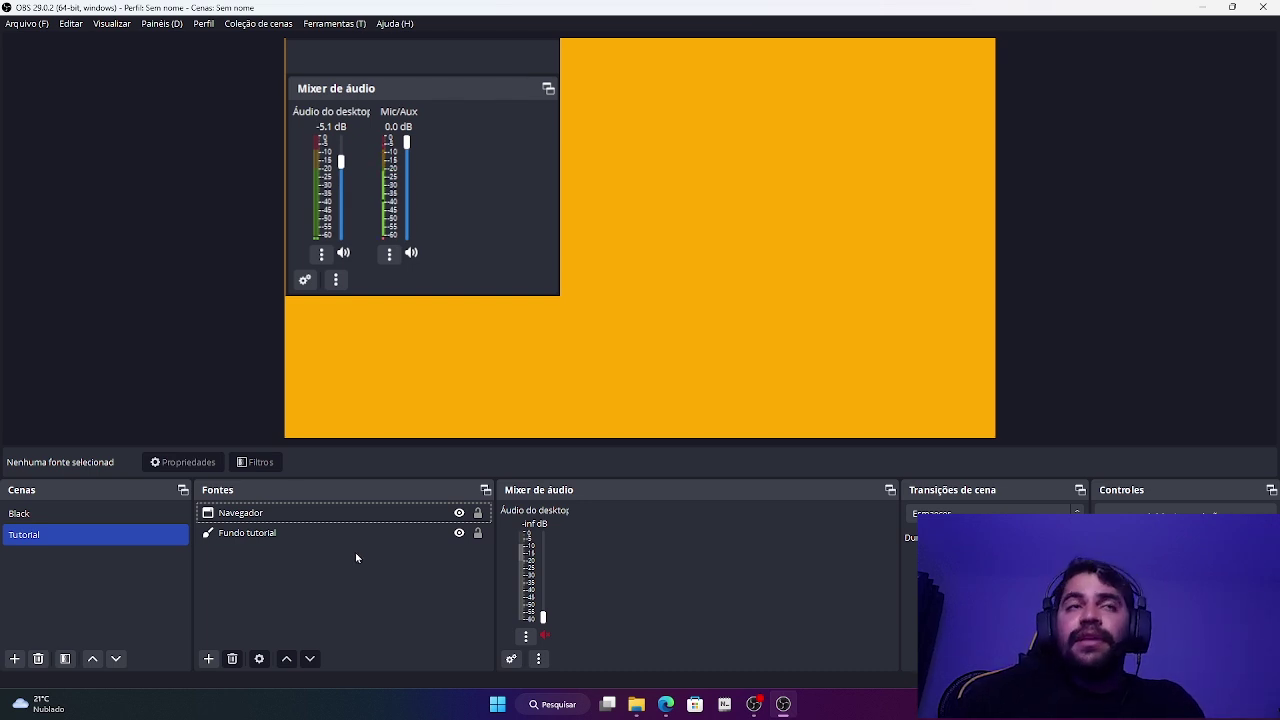
Step: Add a new video capture device source named webcam to the Tutorial scene, using Integrated Webcam as its device
click(208, 659)
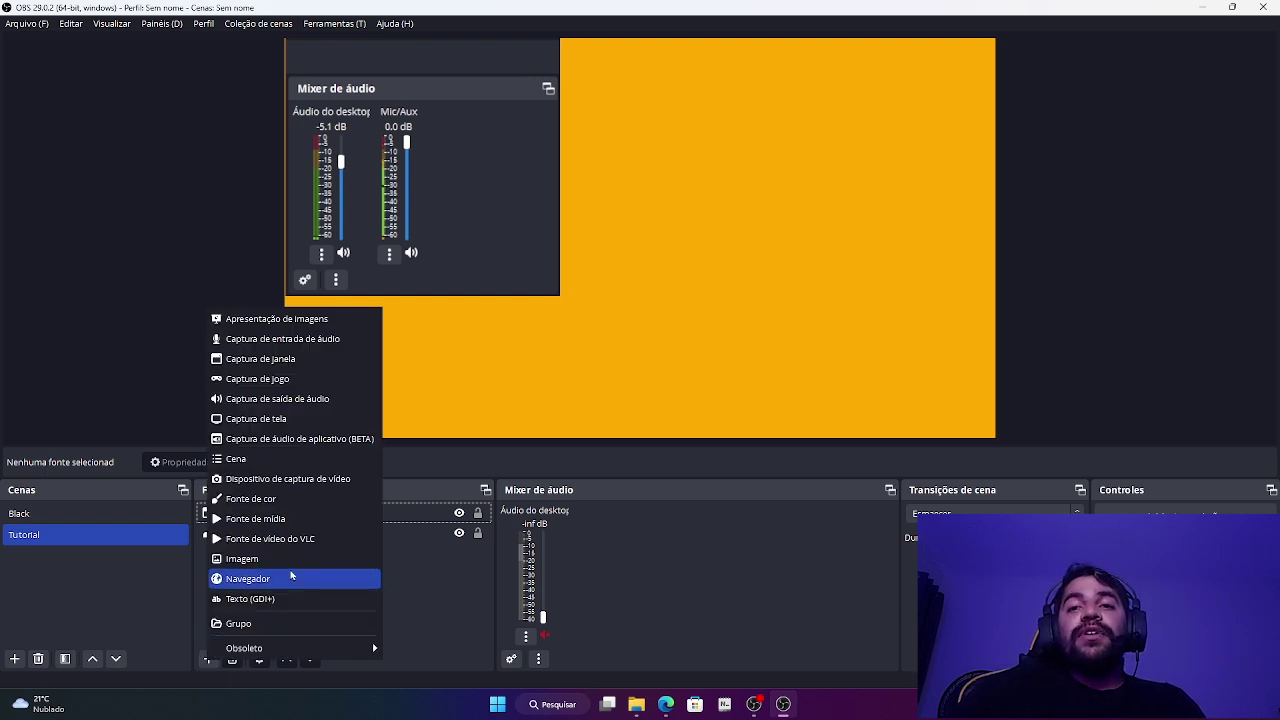
click(269, 480)
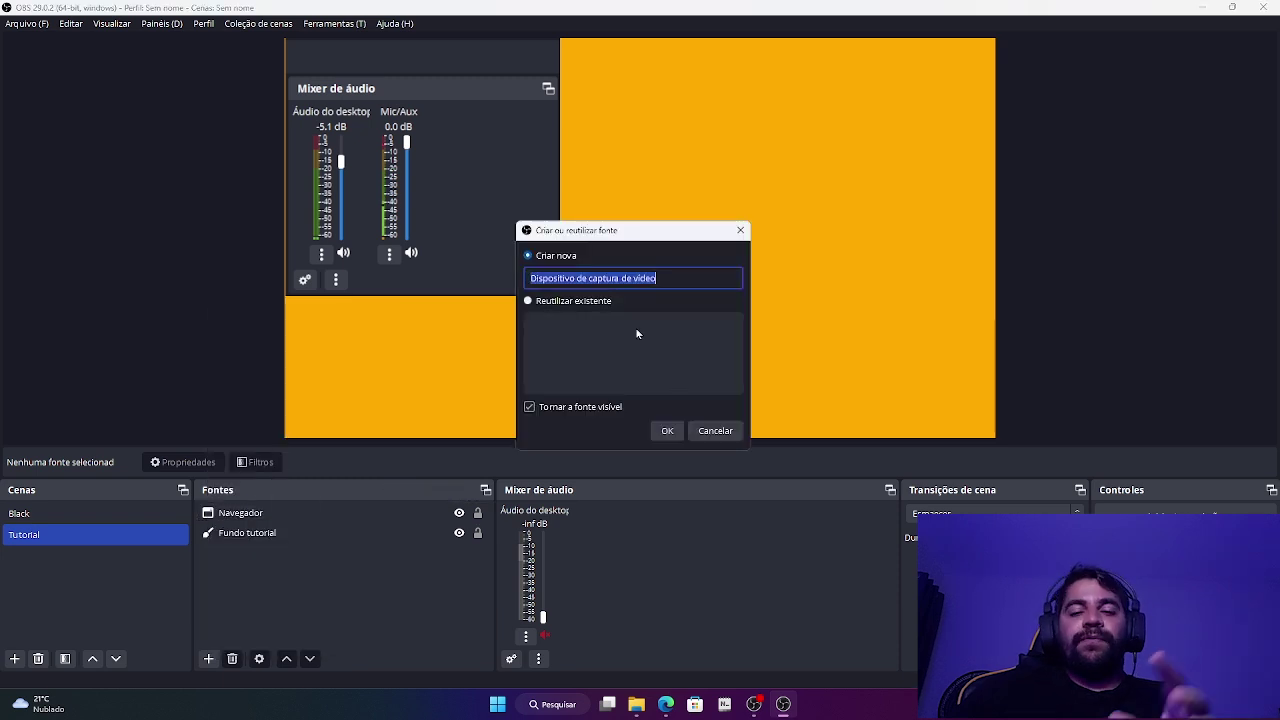
text(webcam)
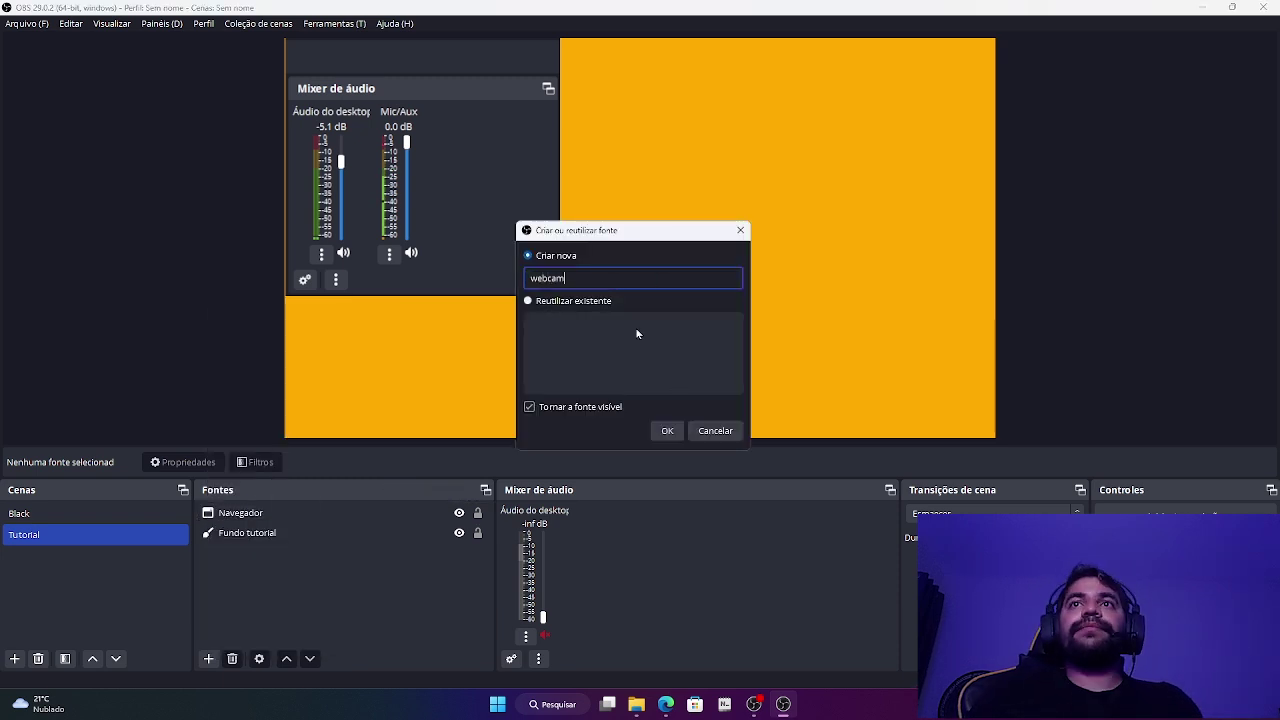
key(Return)
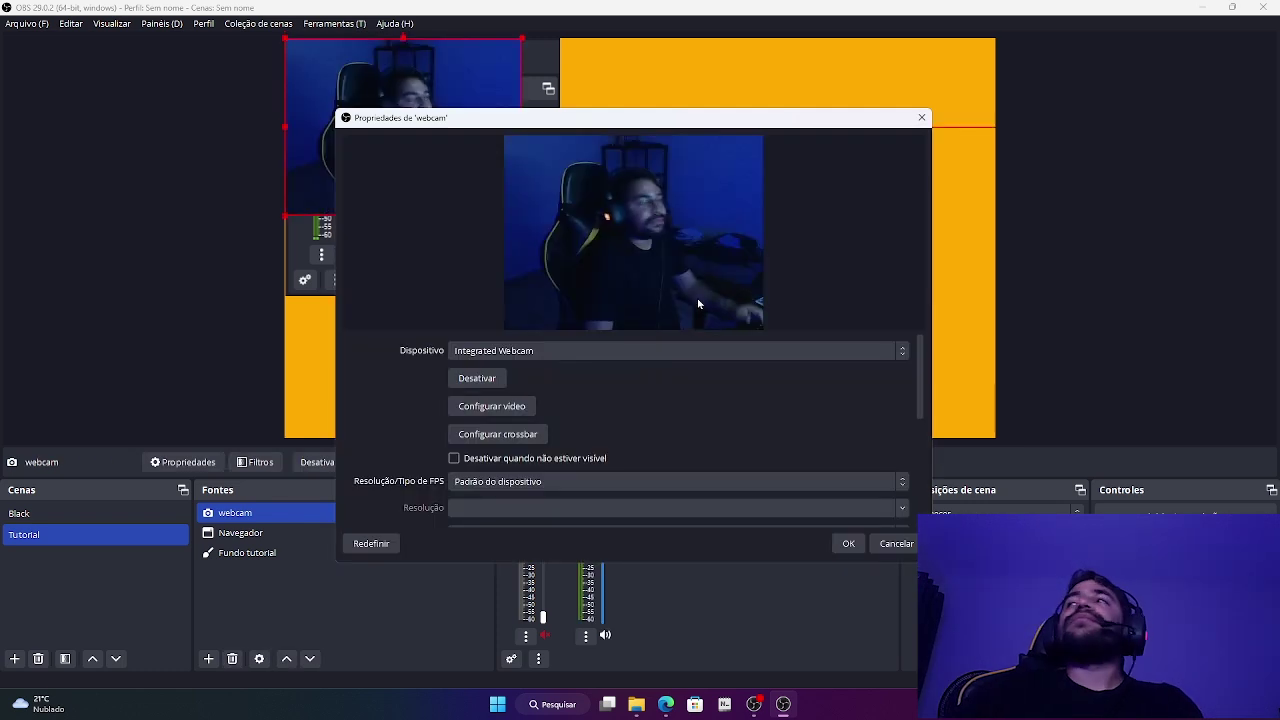
click(481, 351)
click(535, 368)
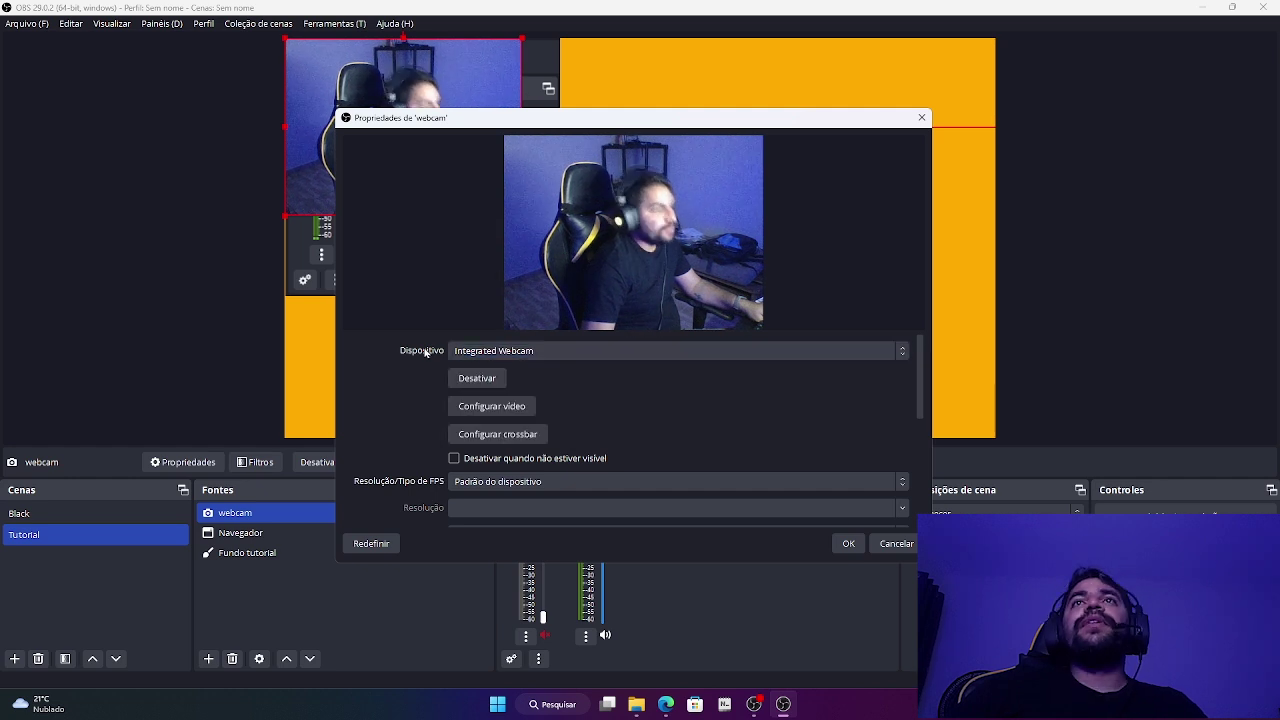
click(537, 356)
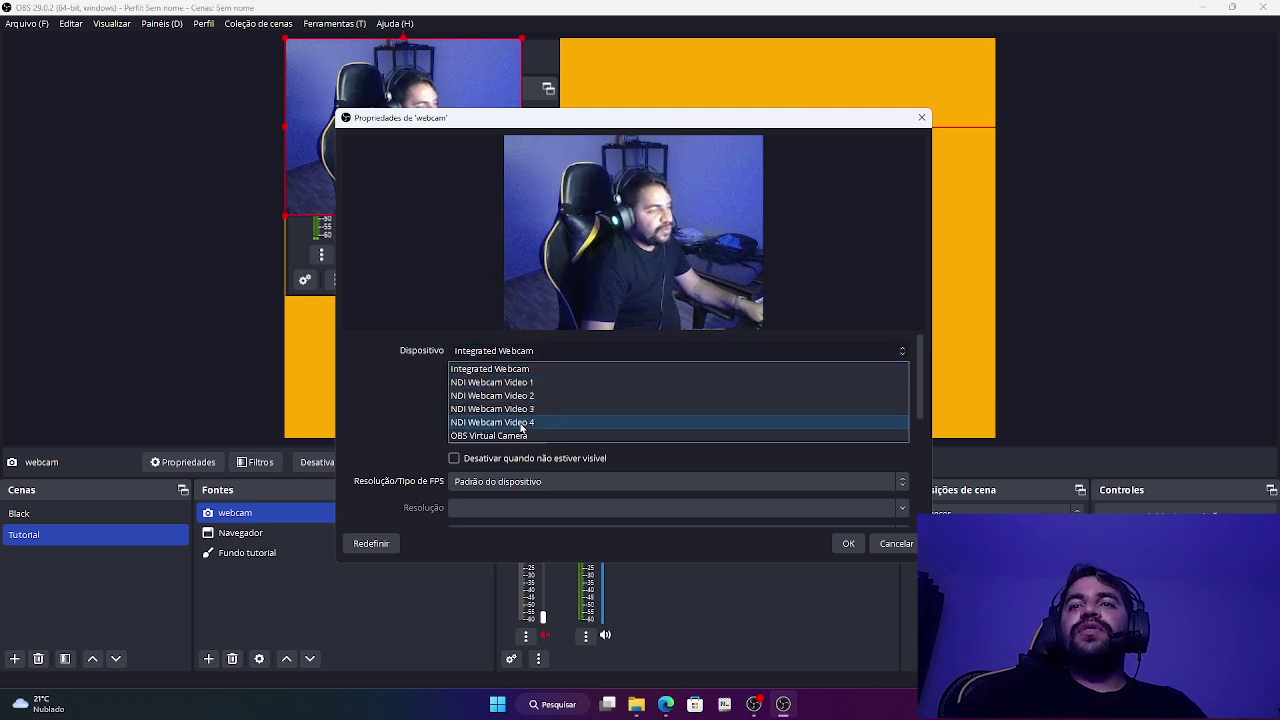
click(503, 369)
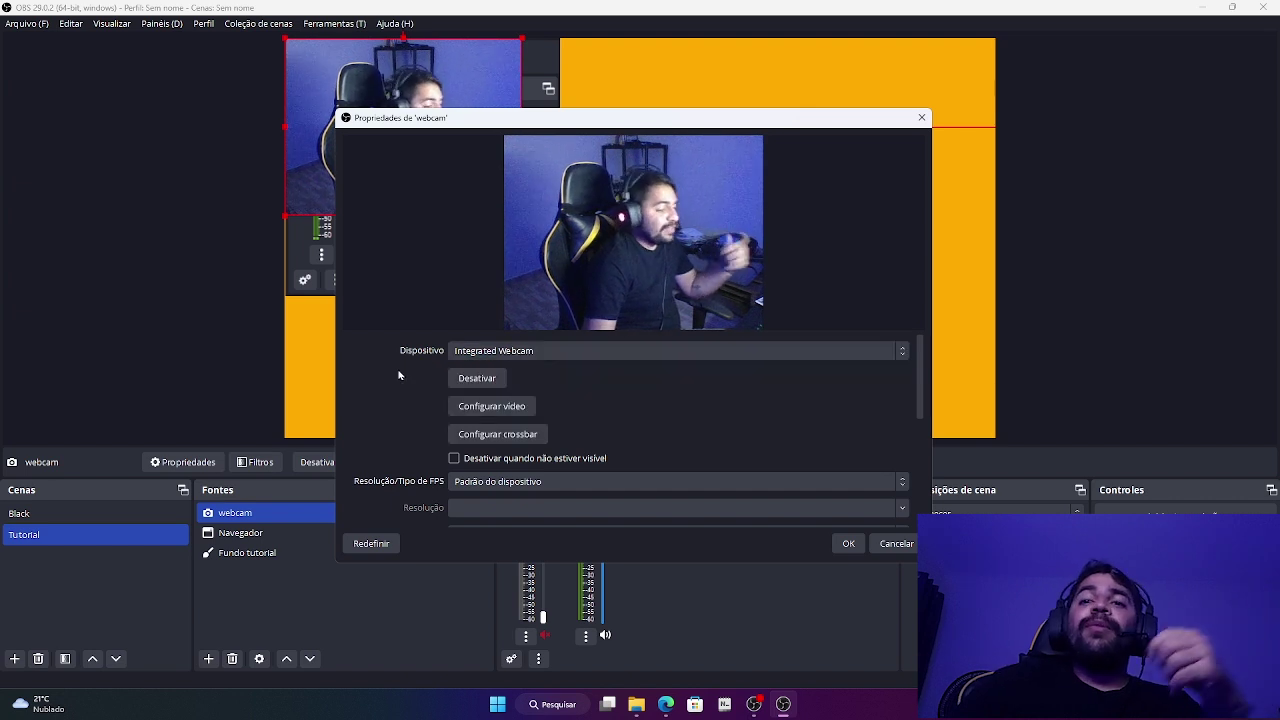
Step: Try OBS Virtual Camera as the webcam source's device, and switch back to Integrated Webcam
click(493, 352)
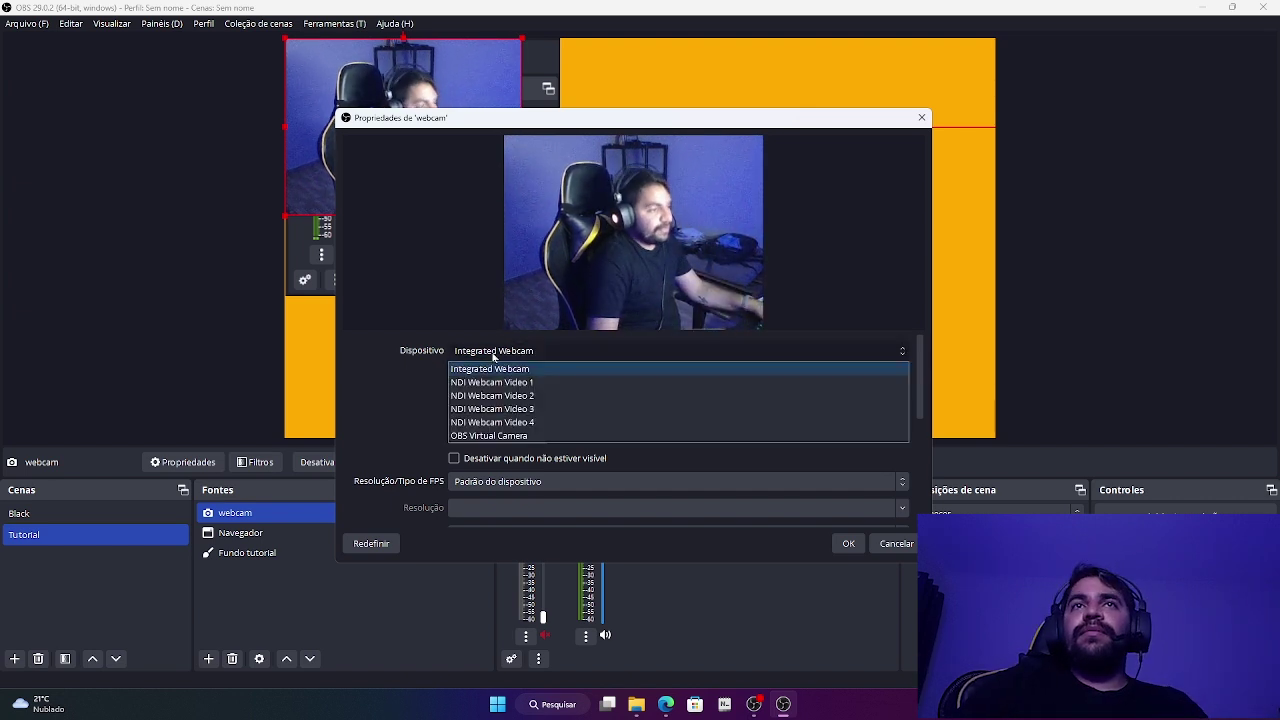
click(500, 436)
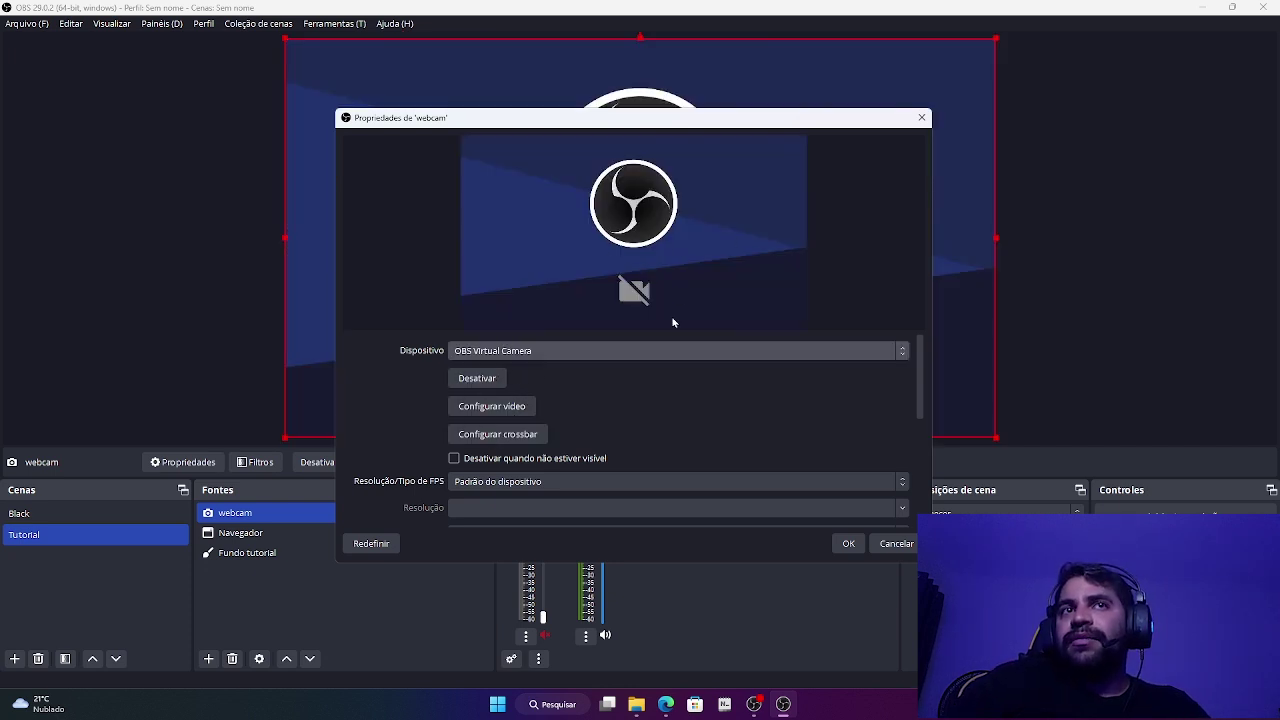
click(479, 352)
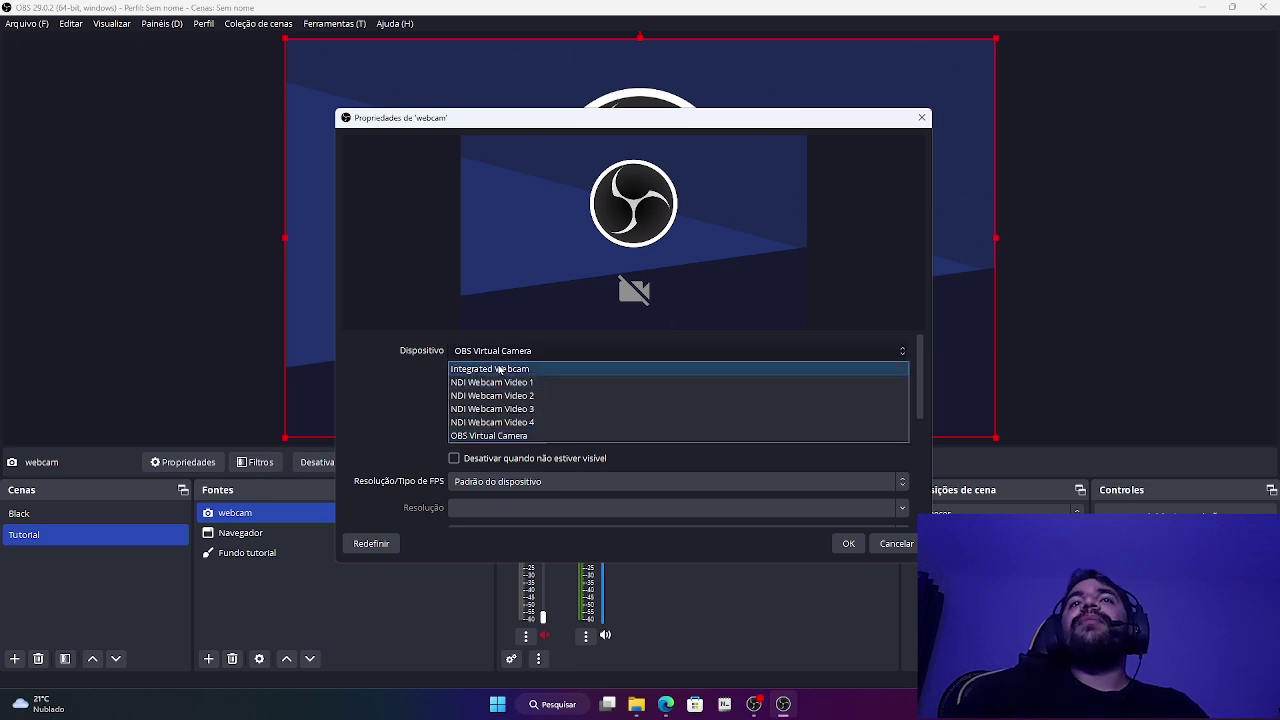
click(498, 369)
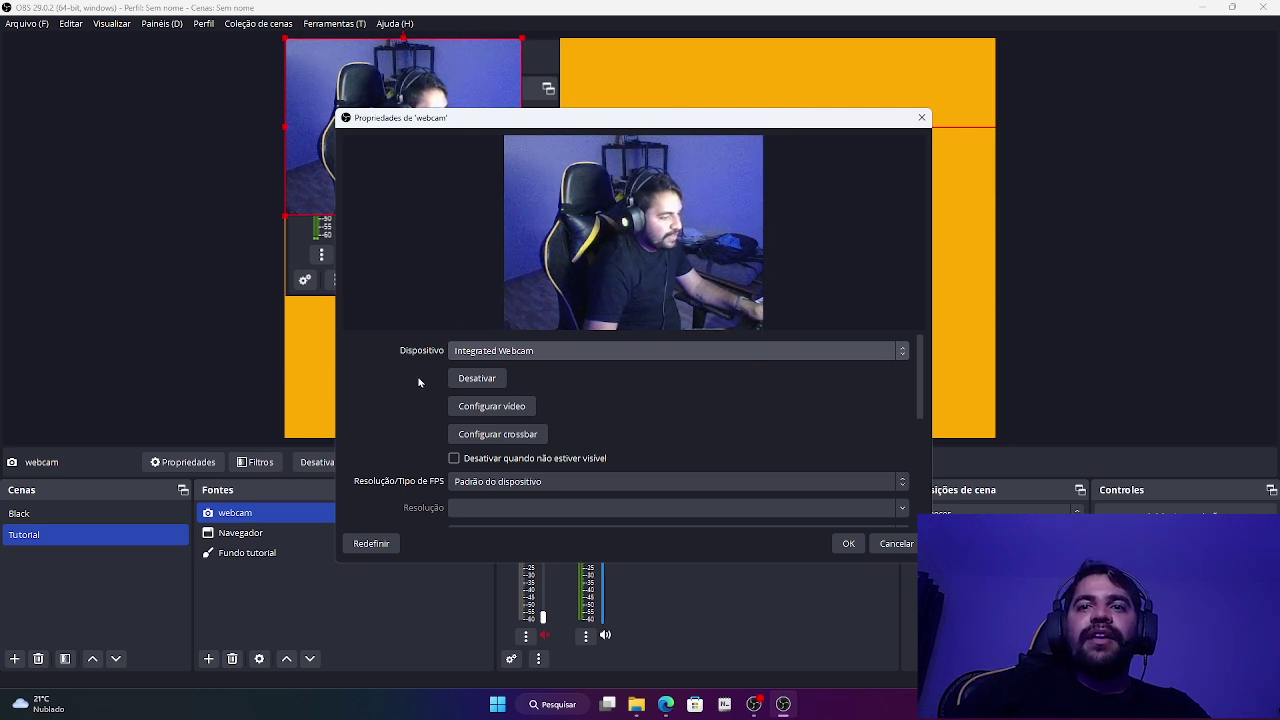
Step: Review the webcam's video configuration, covering the Video Proc Amp and camera control settings, and close it
drag(918, 398, 861, 401)
click(491, 379)
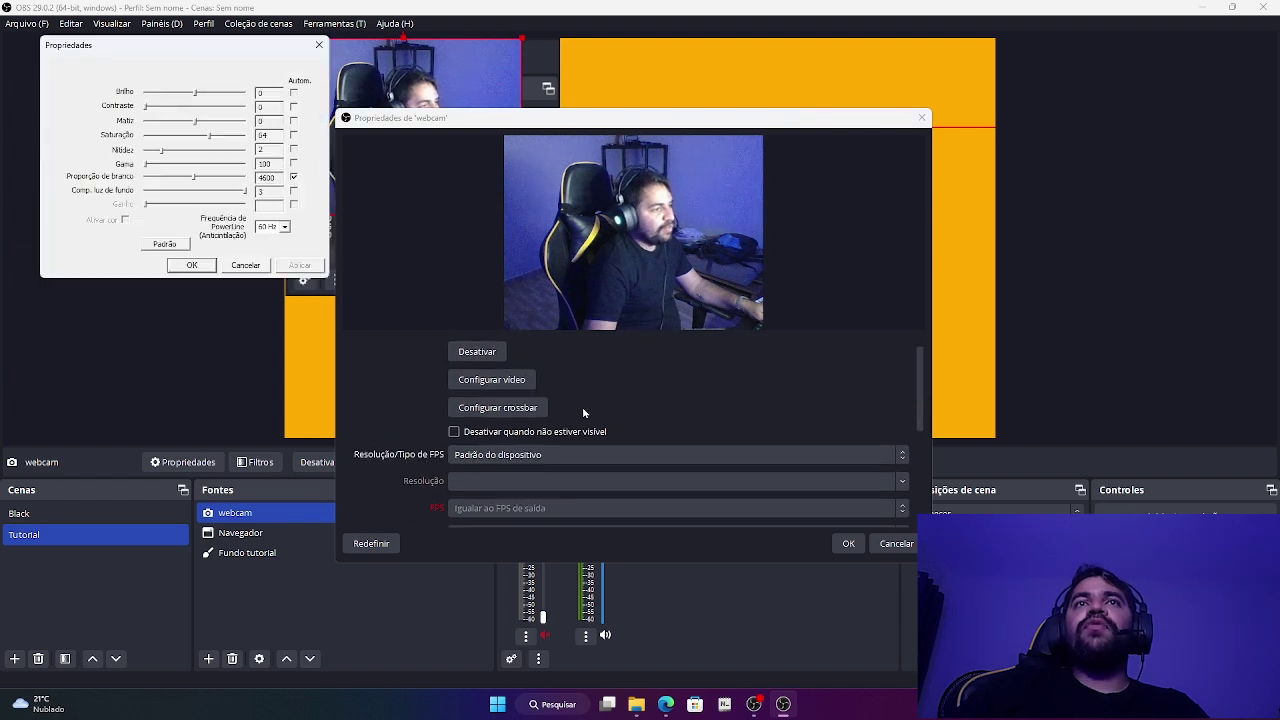
drag(205, 56, 335, 152)
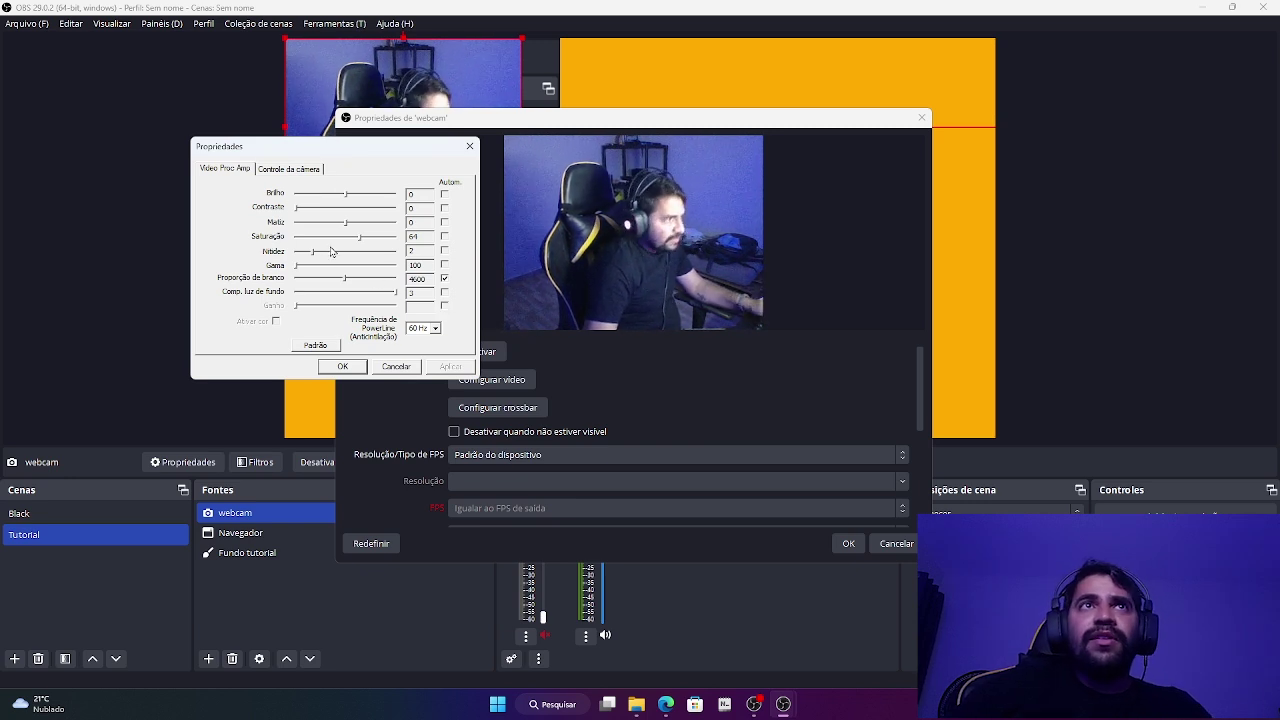
click(287, 169)
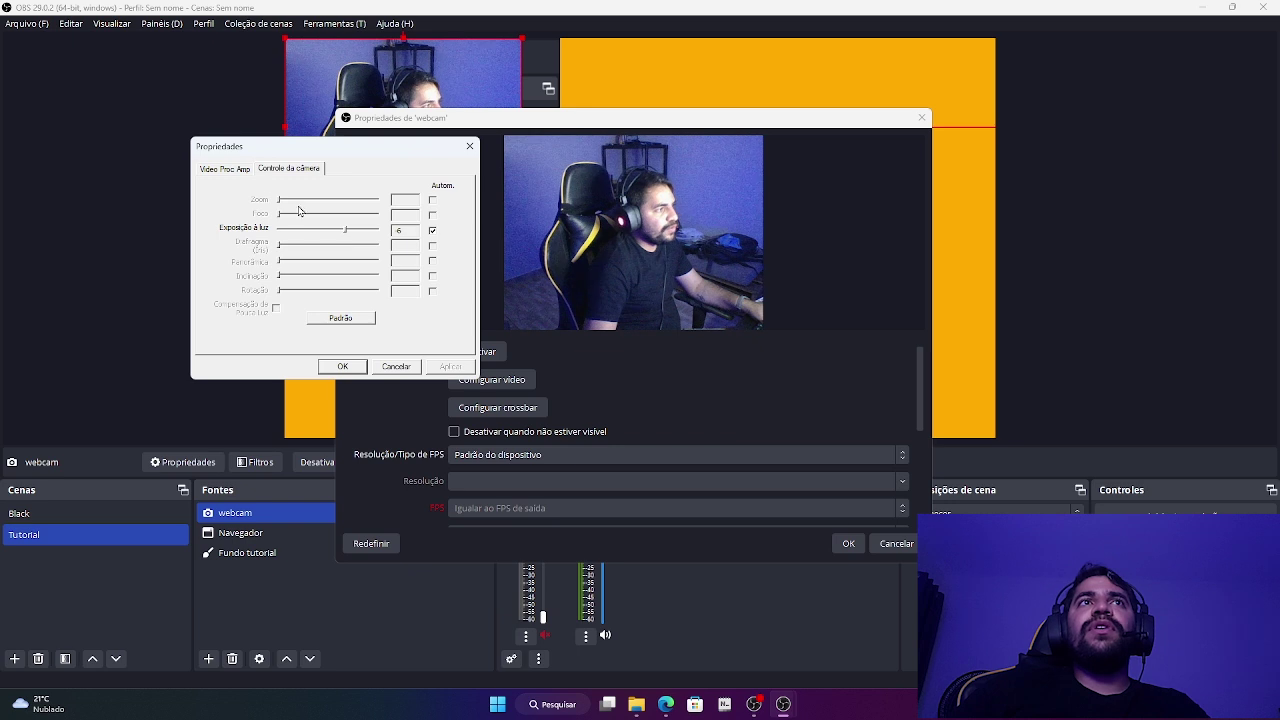
click(232, 170)
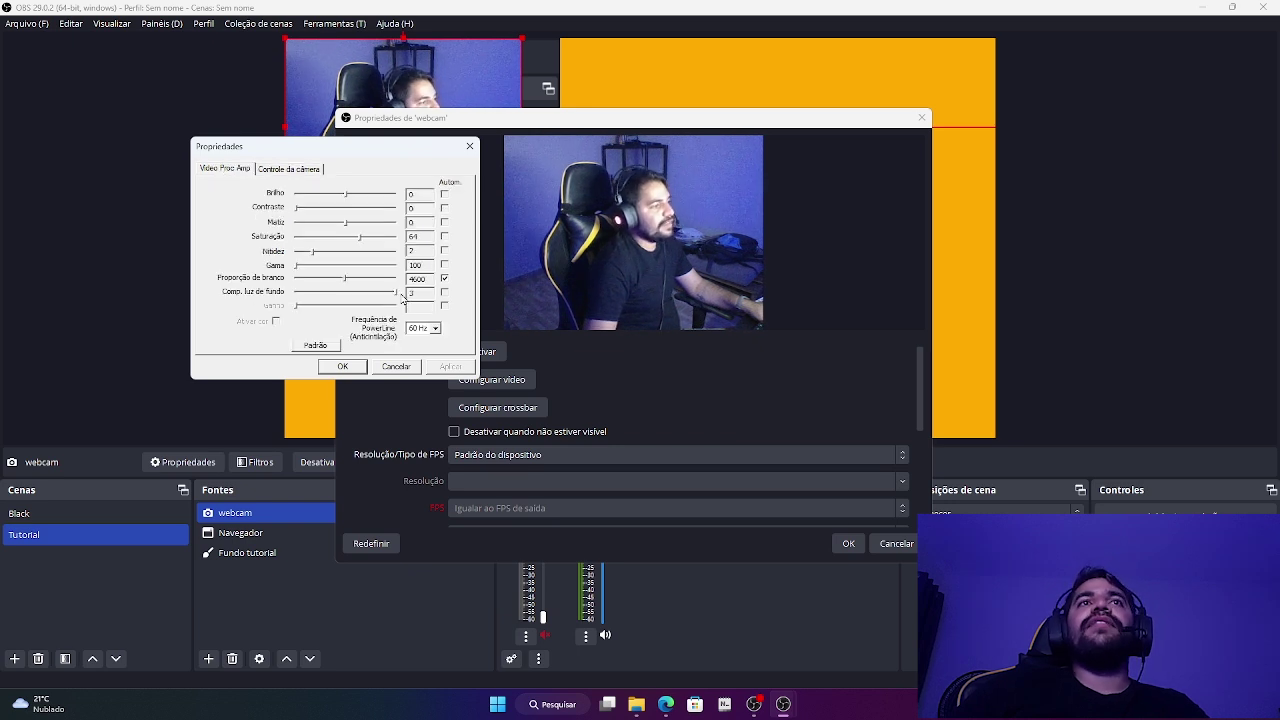
click(469, 148)
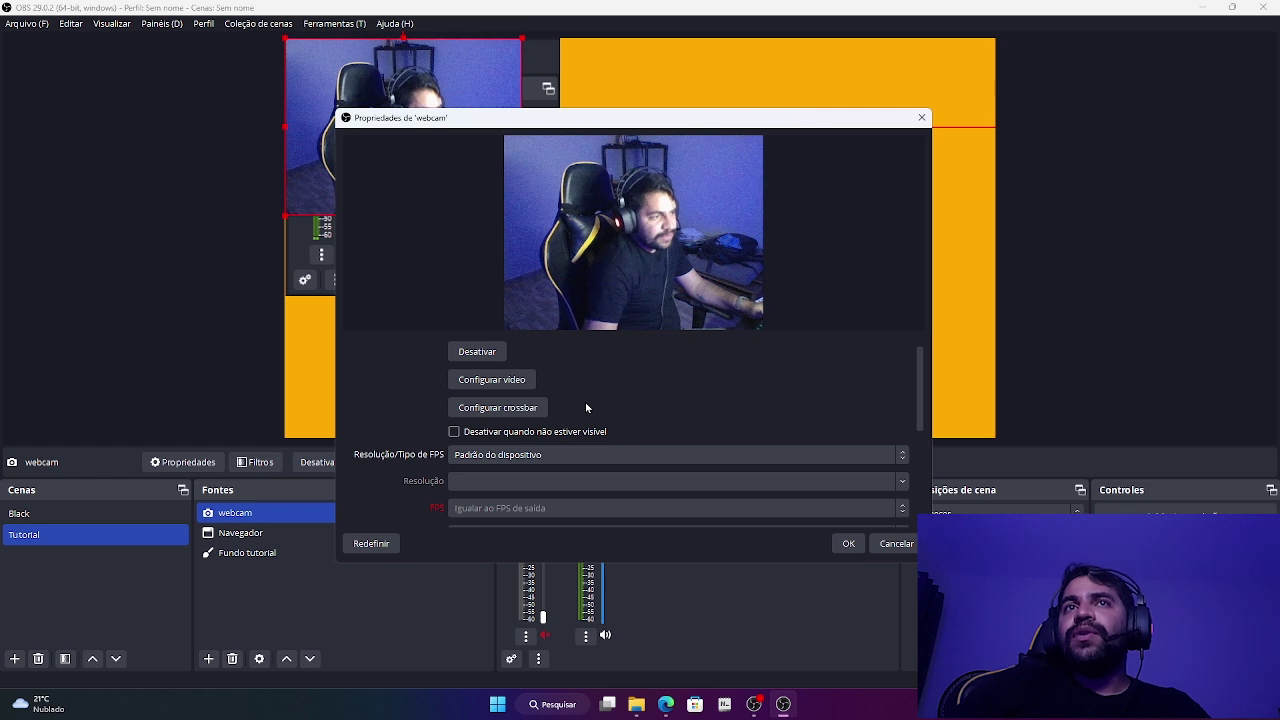
Step: Examine the webcam source's resolution/FPS type choices and its color space, color range, buffering and audio output settings
scroll(671, 404, down, 3)
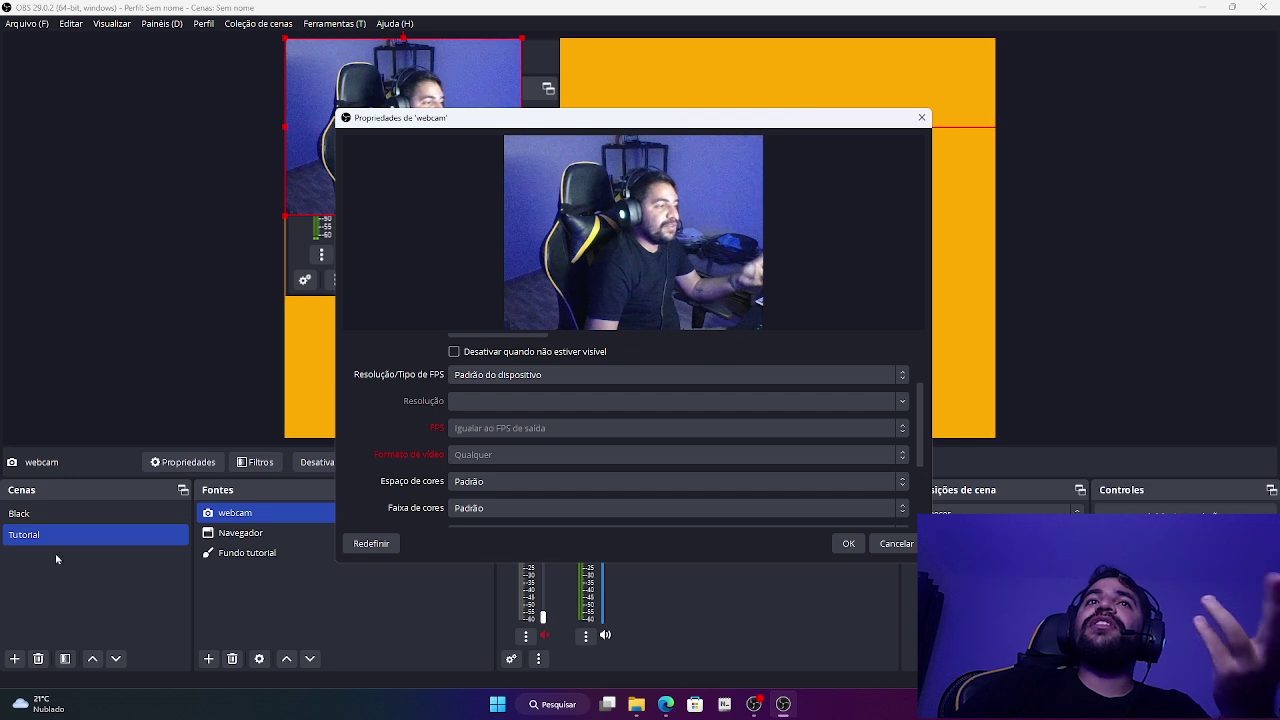
ctrl+click(40, 517)
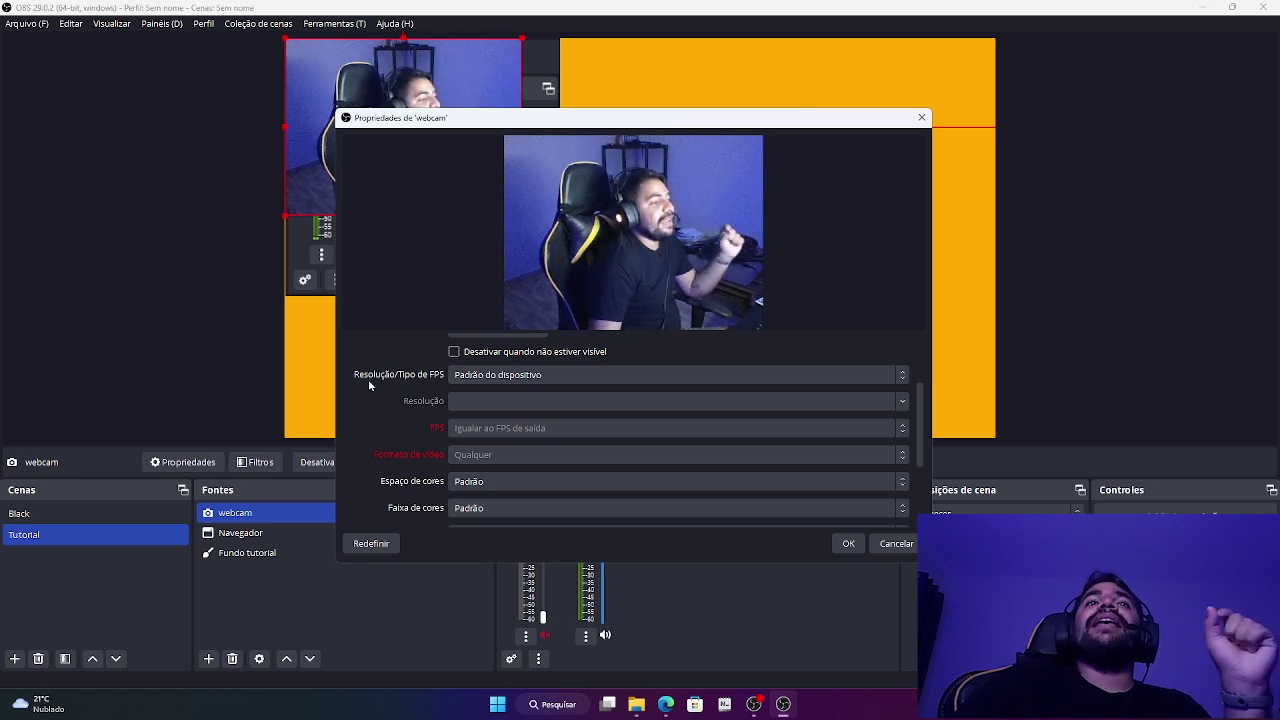
click(477, 377)
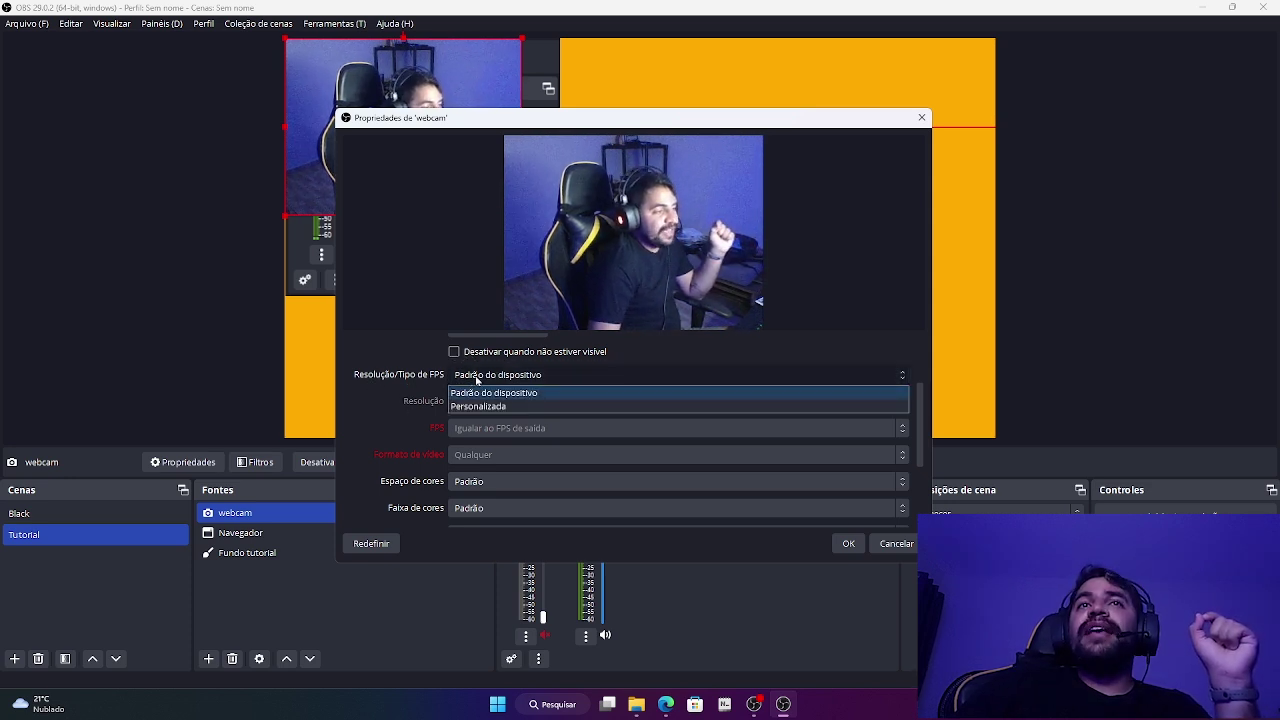
click(474, 394)
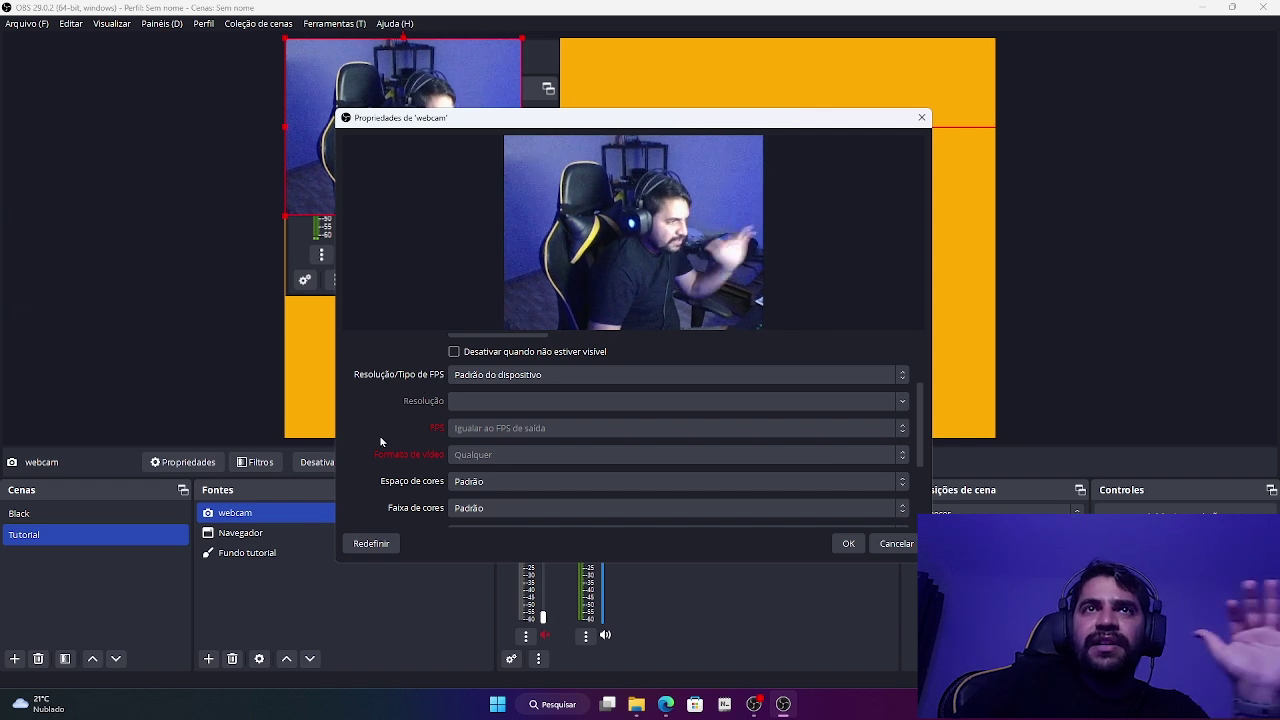
scroll(380, 441, down, 2)
scroll(380, 441, up, 2)
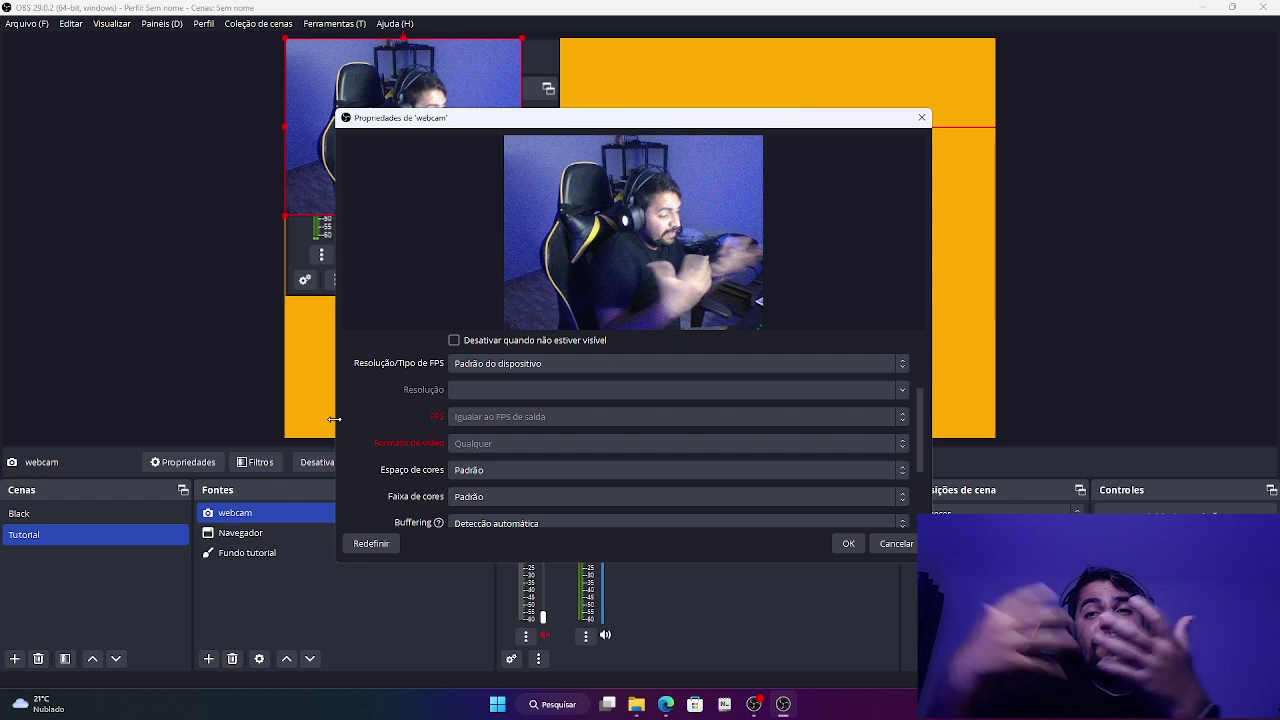
scroll(406, 428, down, 3)
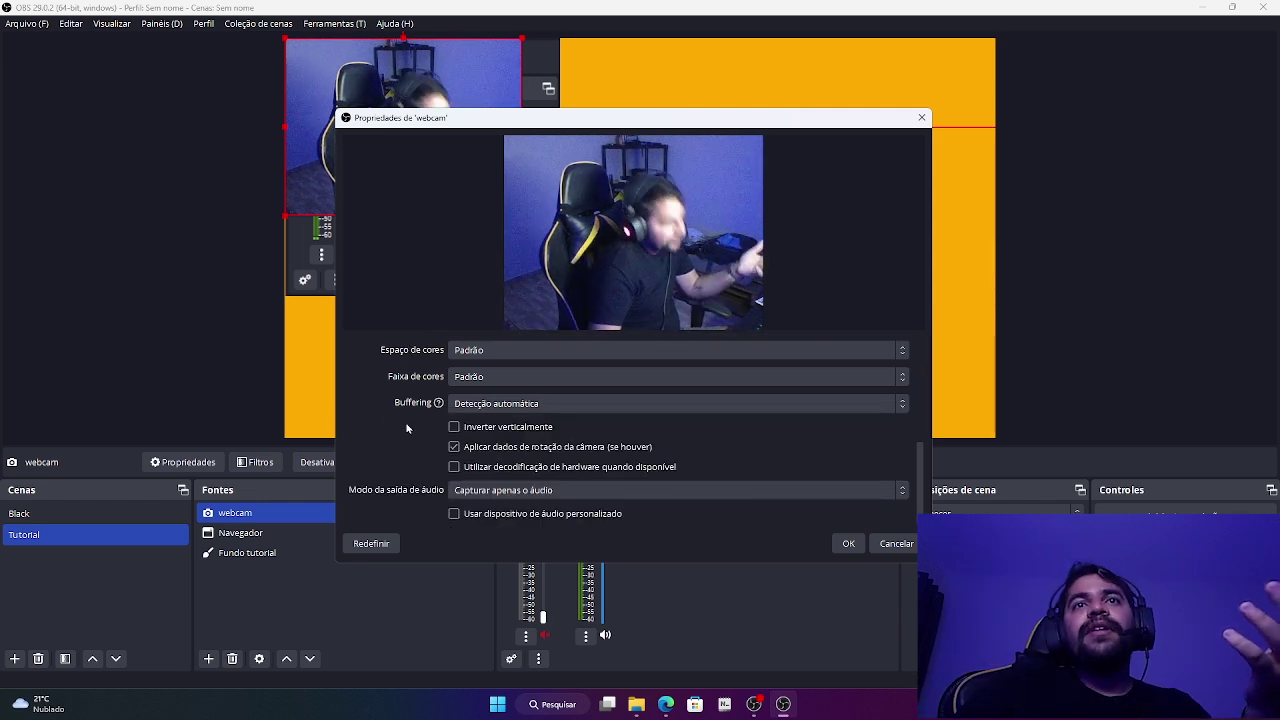
scroll(383, 414, up, 2)
scroll(383, 414, down, 2)
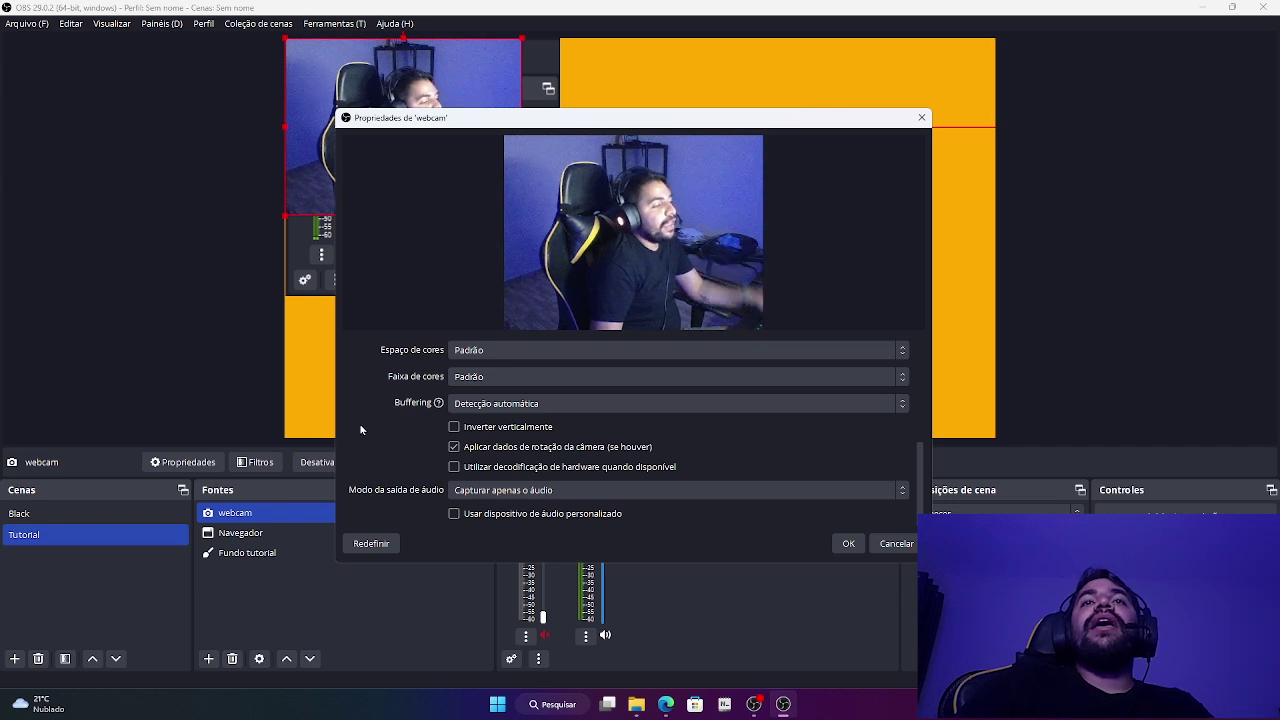
scroll(375, 415, up, 2)
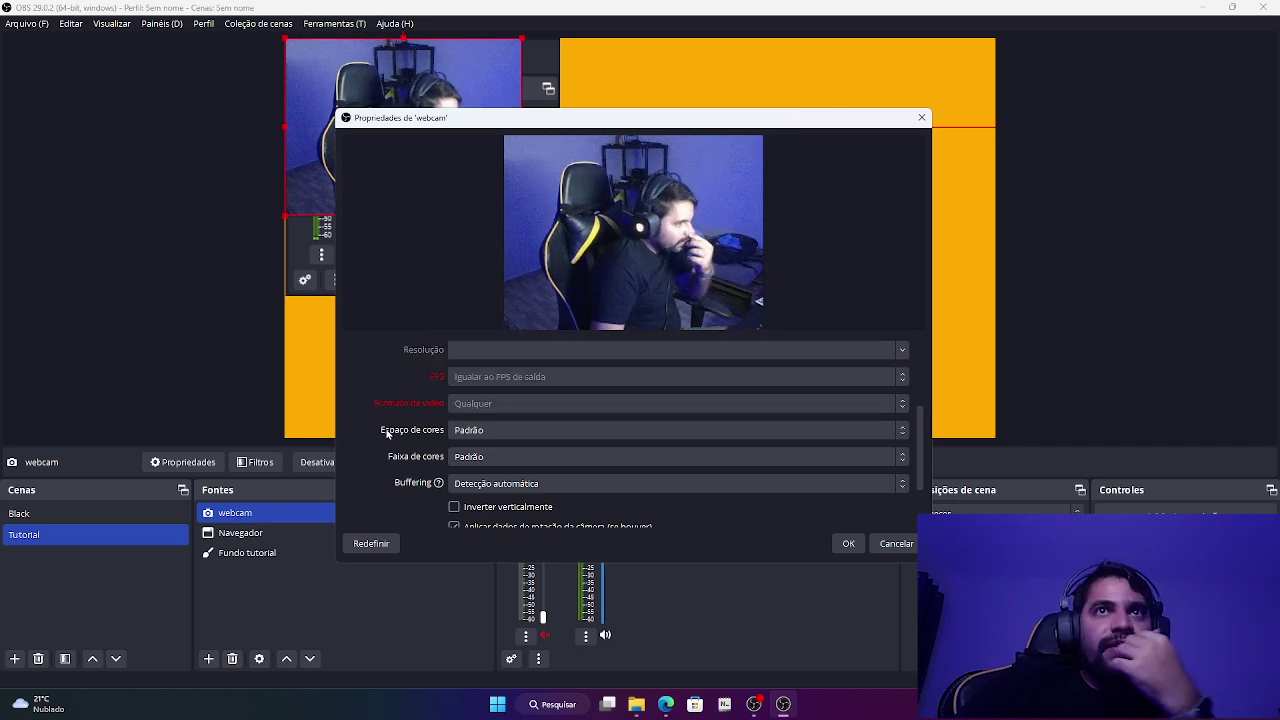
Step: Try vertical inversion and a custom audio device for the webcam, switch both off, and accept the source's properties
scroll(387, 433, down, 3)
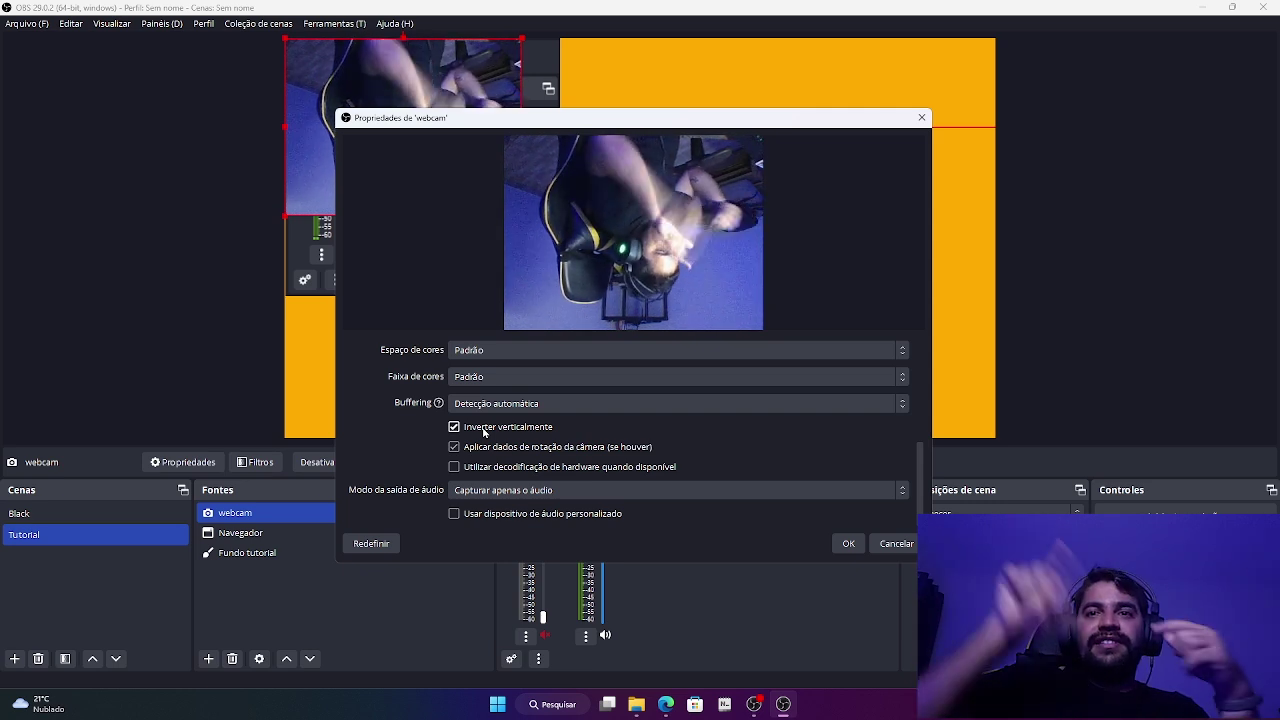
click(484, 430)
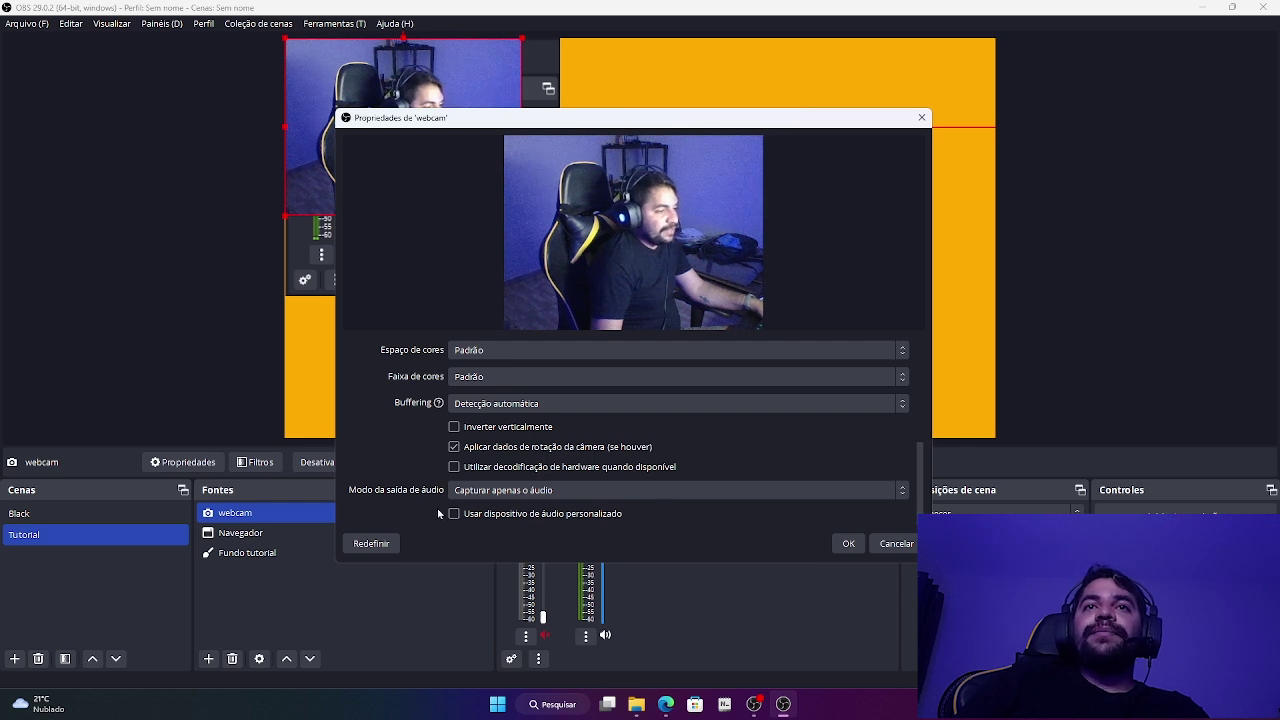
click(492, 490)
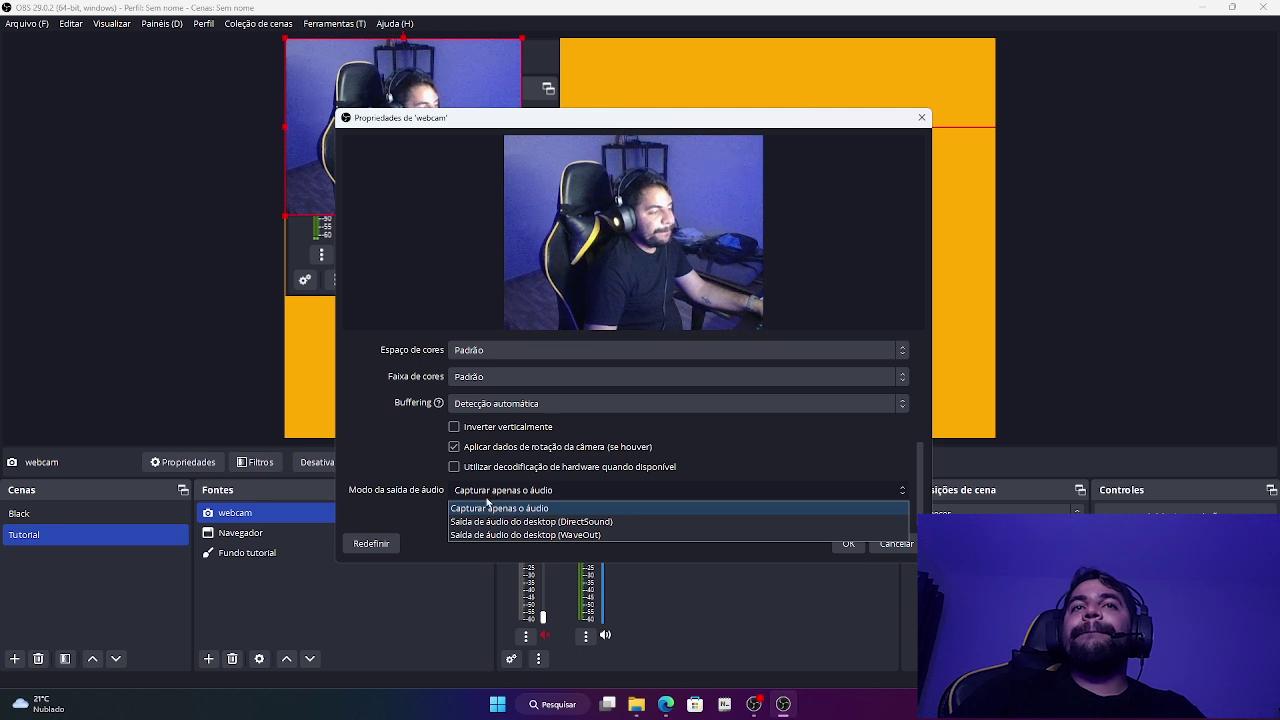
click(349, 470)
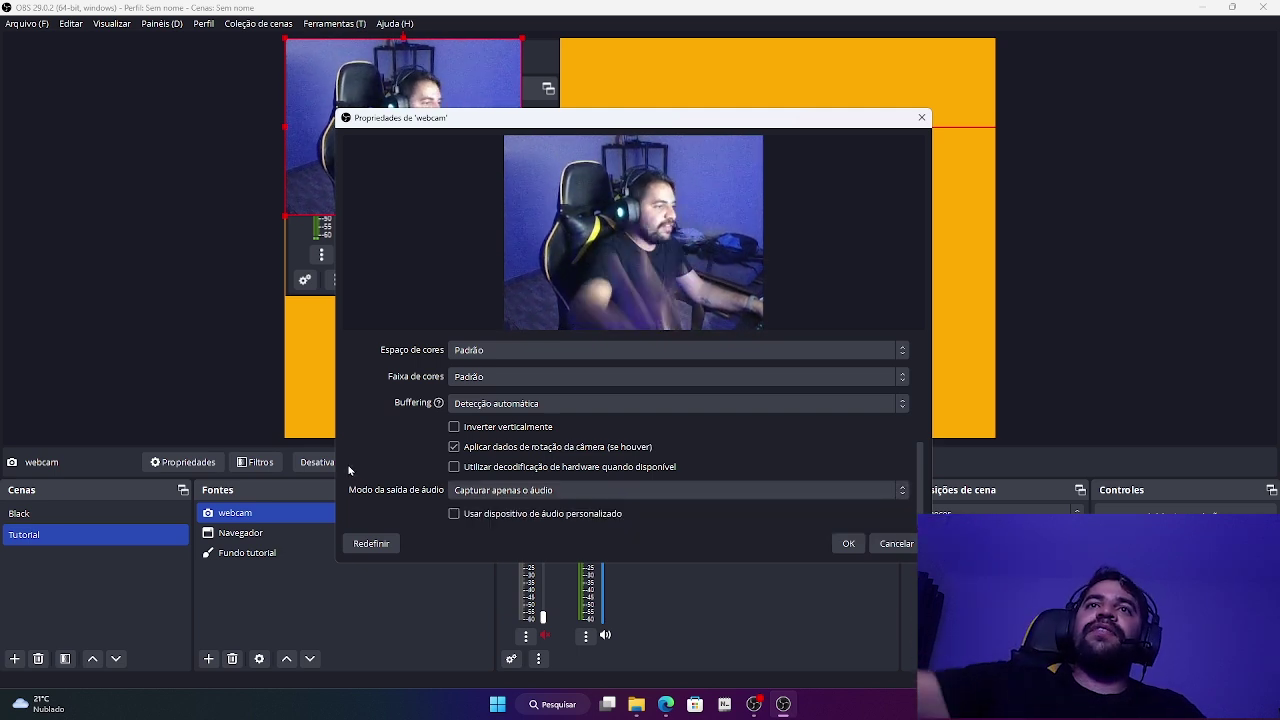
click(454, 513)
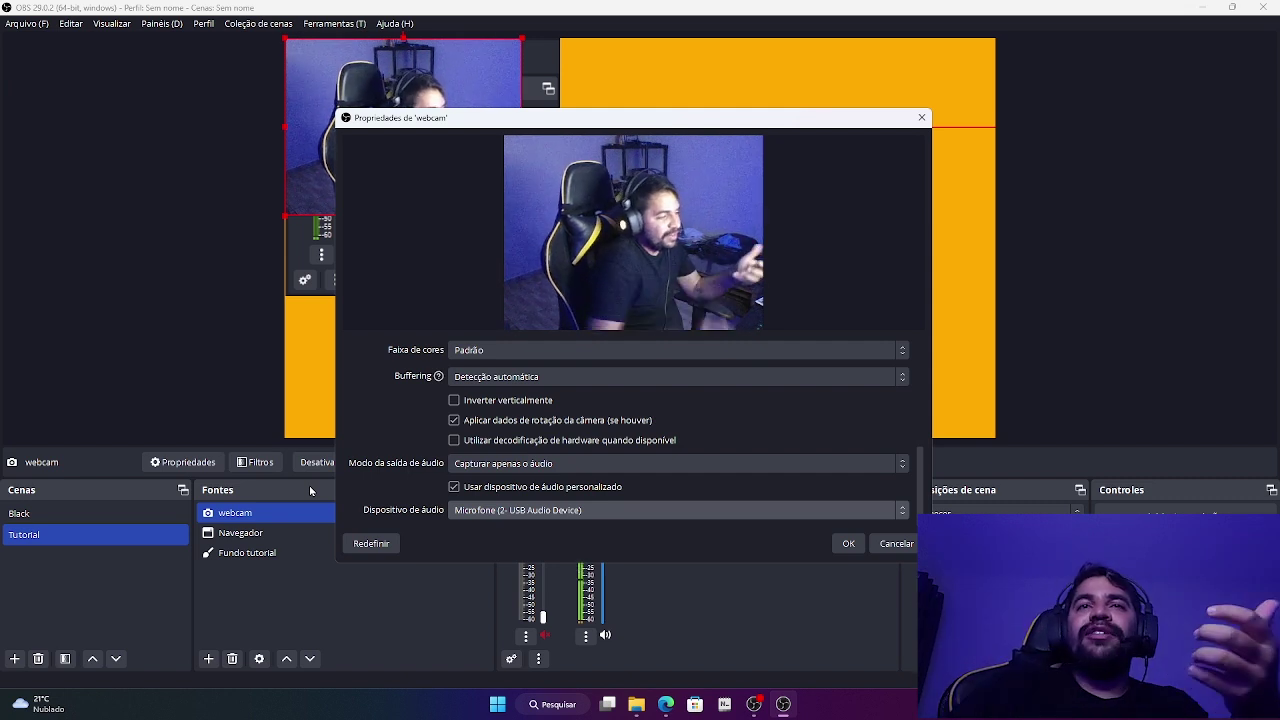
click(456, 487)
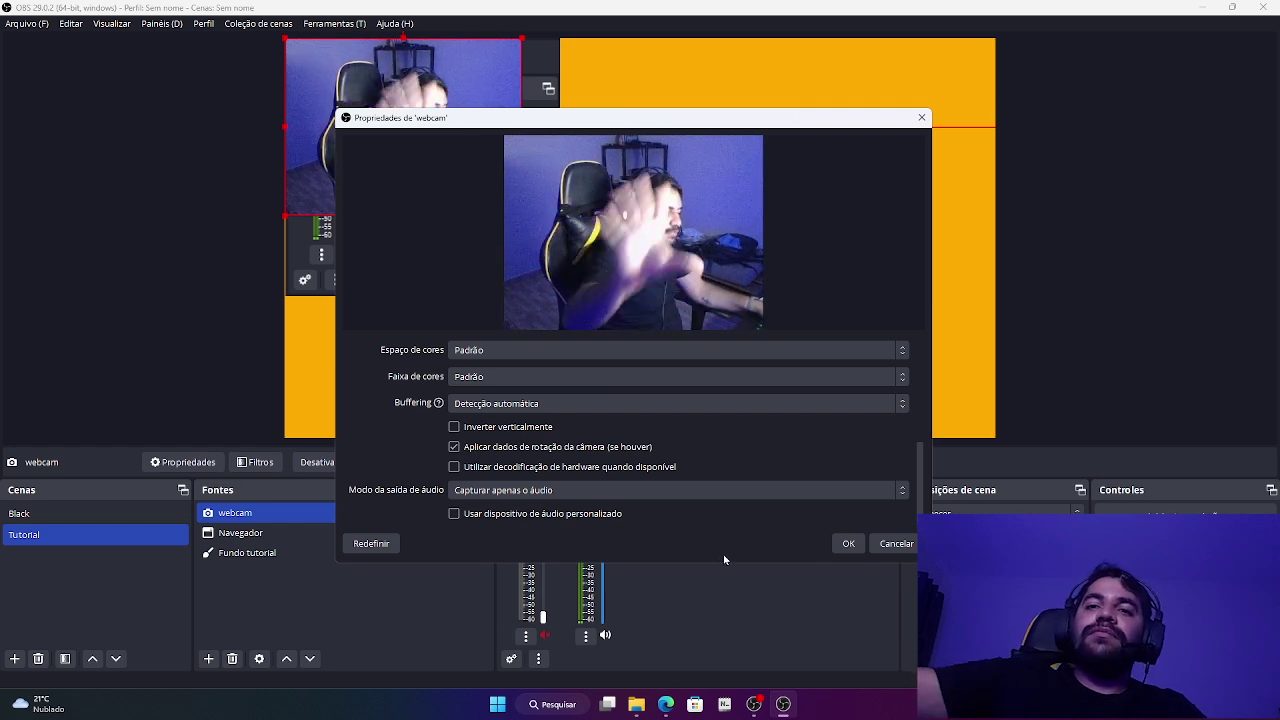
click(846, 543)
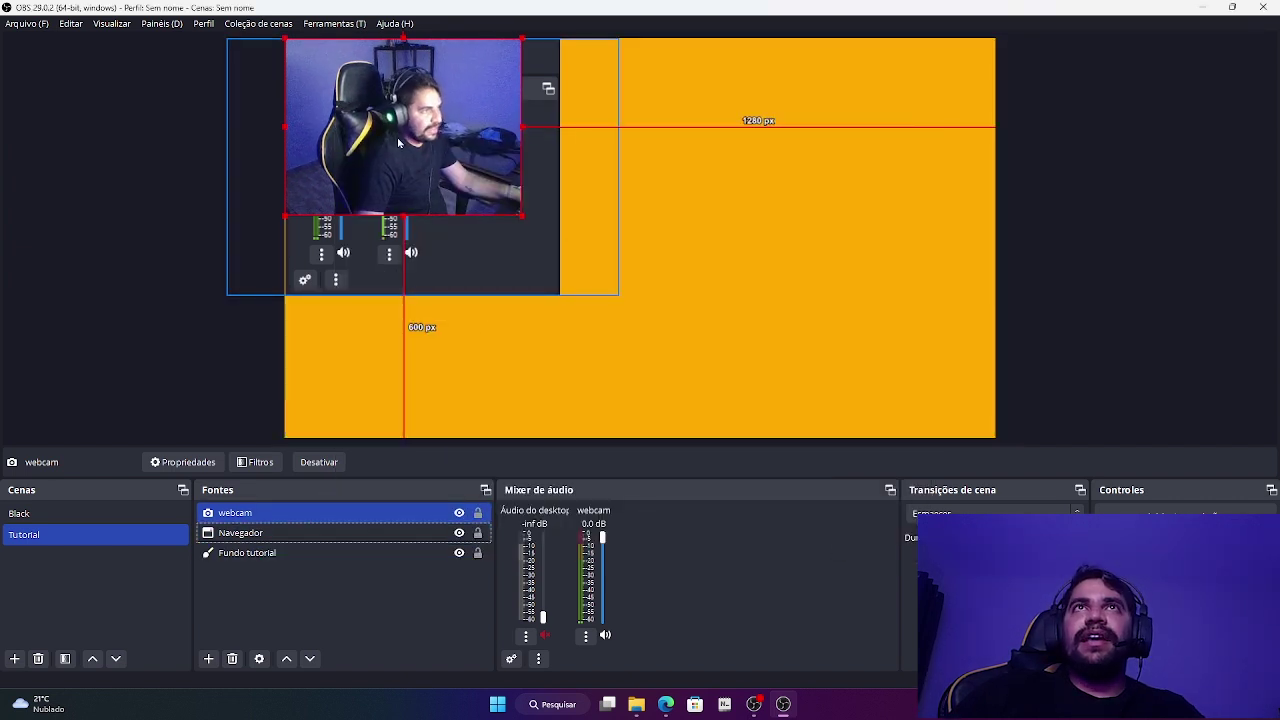
Step: Resize the webcam source and place it in the canvas's lower-right area, about 378 px from the right edge and 104 px from the lower edge
drag(397, 137, 735, 254)
drag(861, 327, 842, 305)
drag(741, 228, 893, 347)
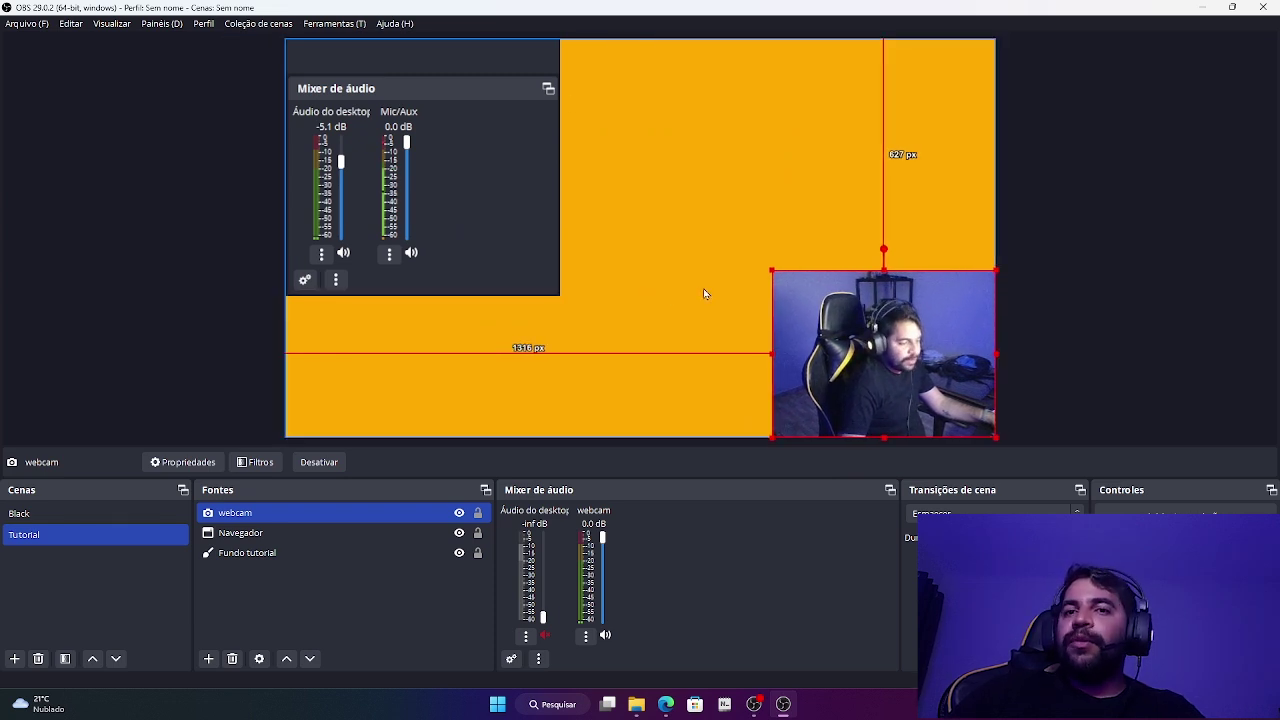
mouse_move(772, 270)
mouse_down()
mouse_move(702, 220)
mouse_move(766, 265)
mouse_up()
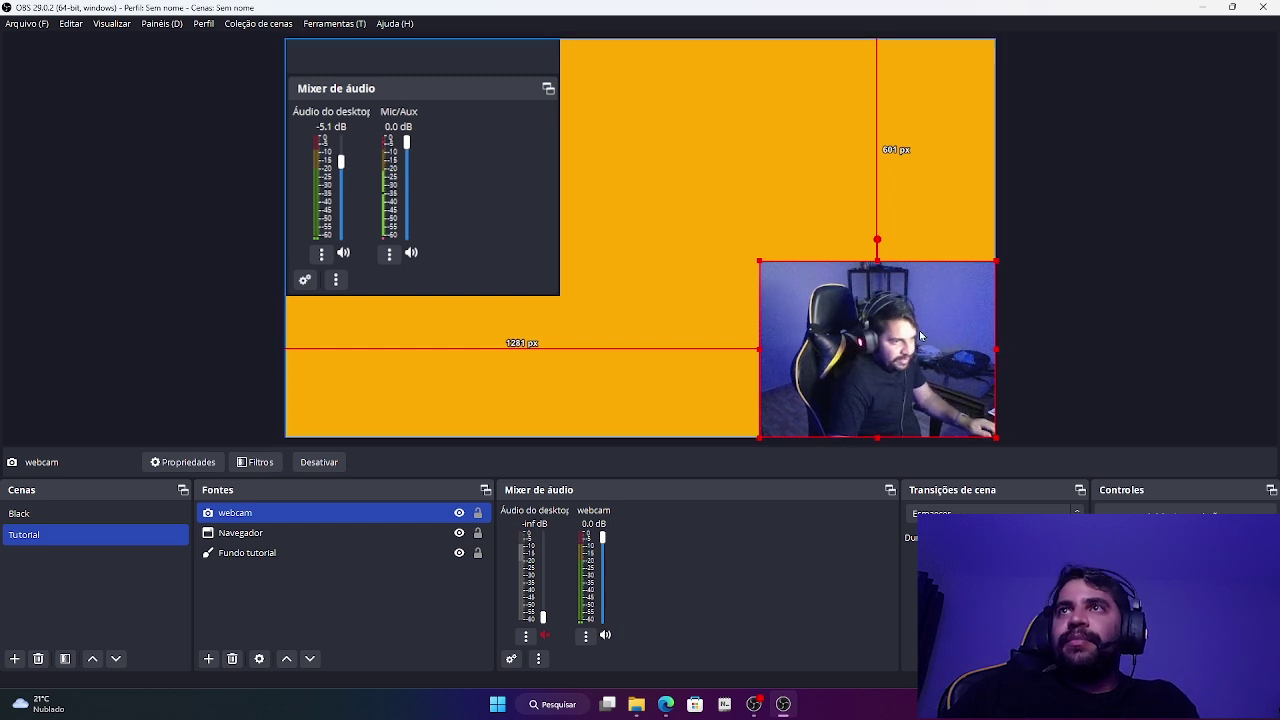
drag(857, 342, 817, 300)
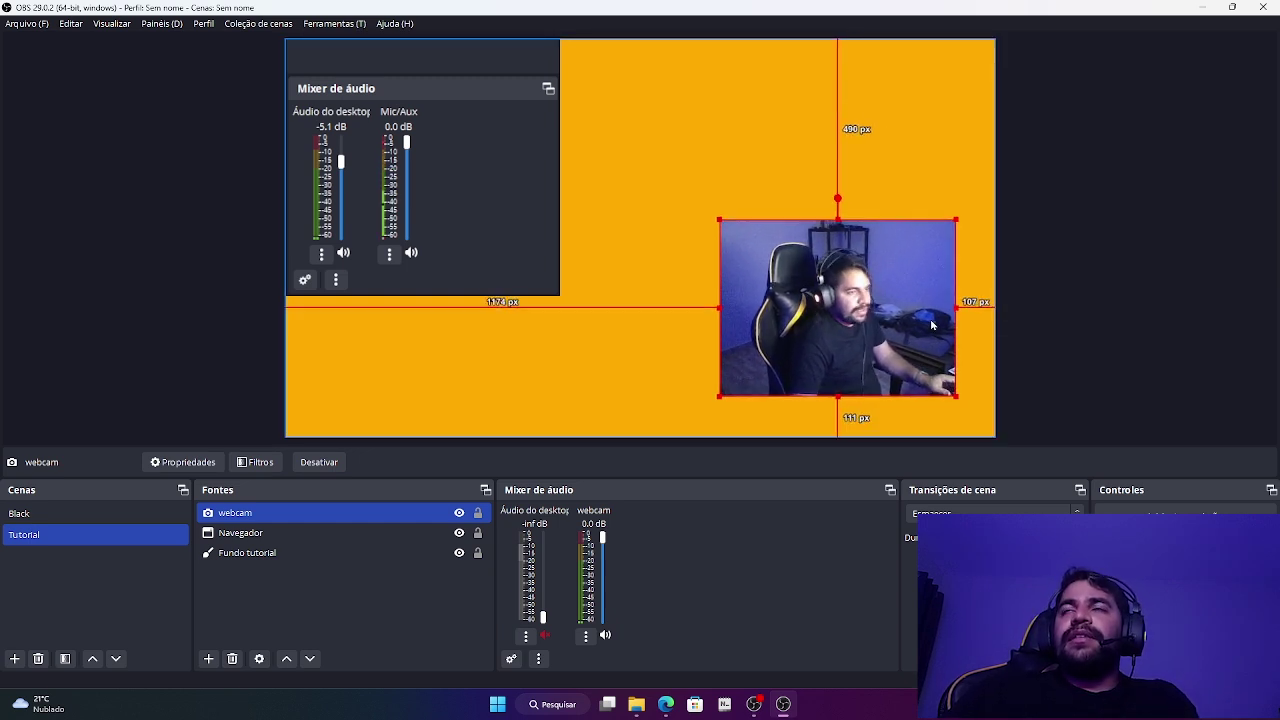
drag(957, 305, 855, 309)
Step: Crop the webcam source from all four sides down to a small patch over the chair's headrest, and shift it slightly
drag(621, 309, 669, 310)
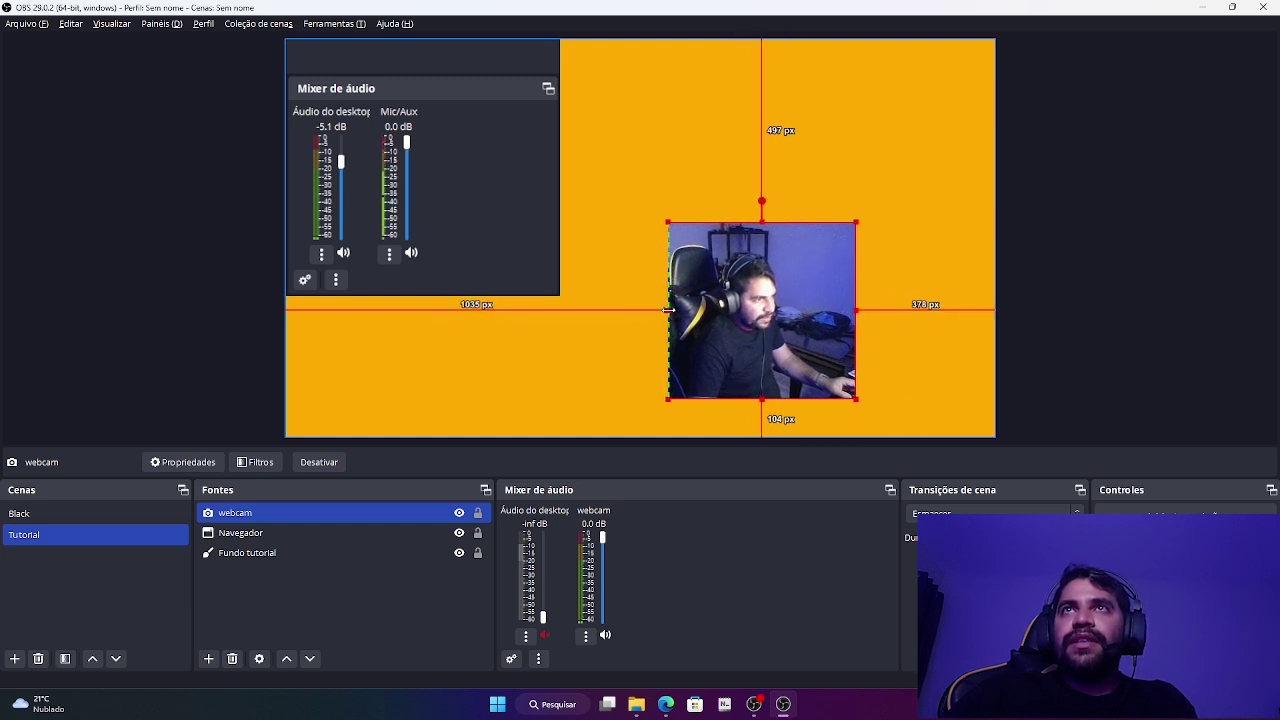
drag(763, 224, 767, 248)
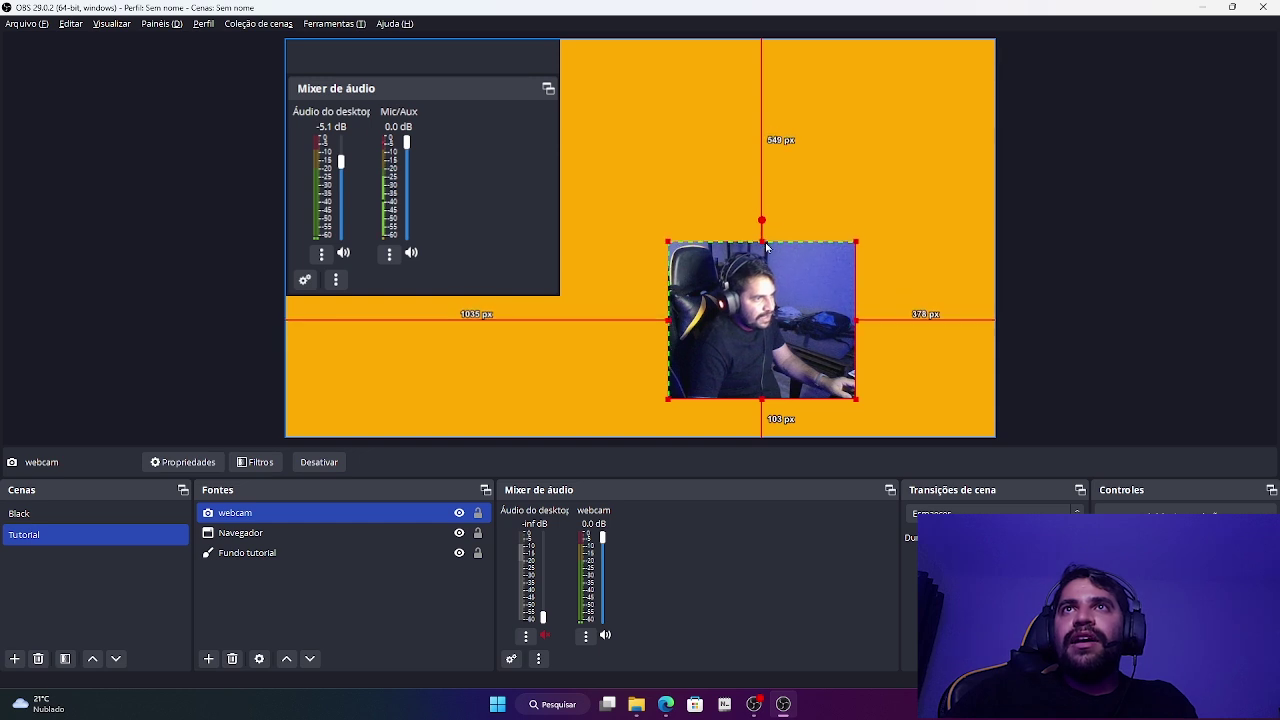
drag(761, 399, 762, 300)
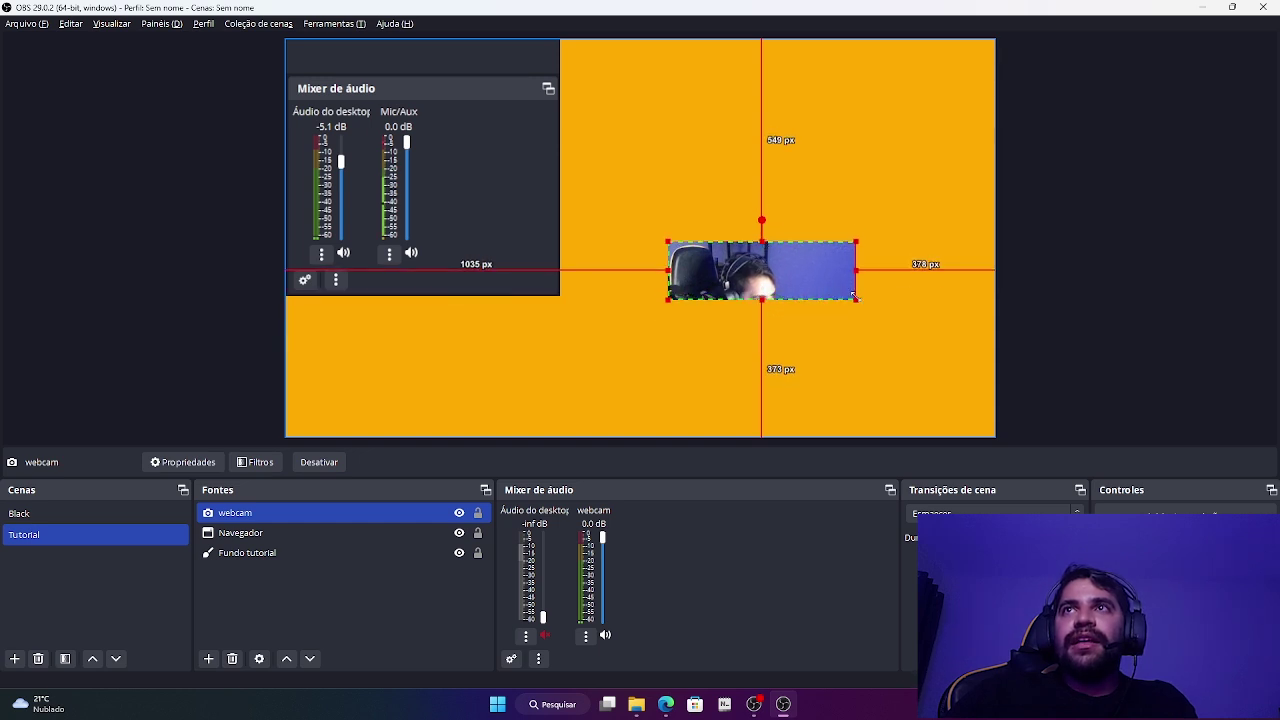
drag(855, 271, 719, 279)
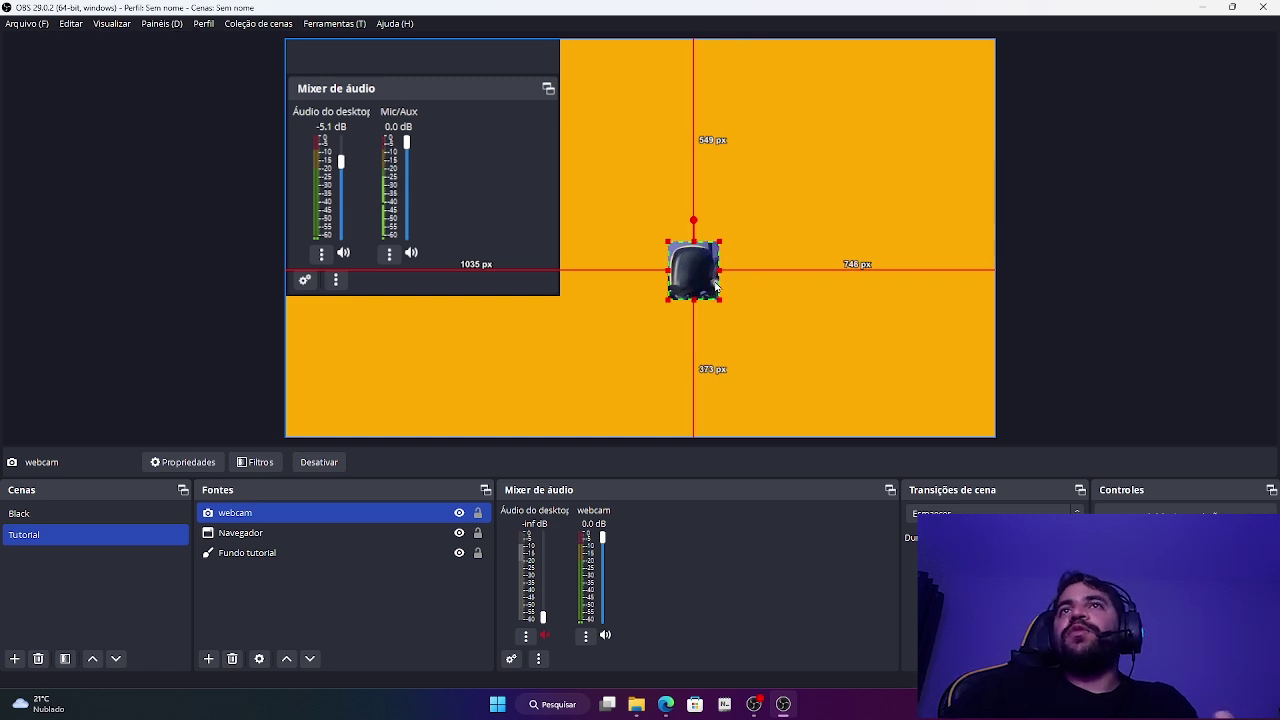
drag(686, 270, 690, 264)
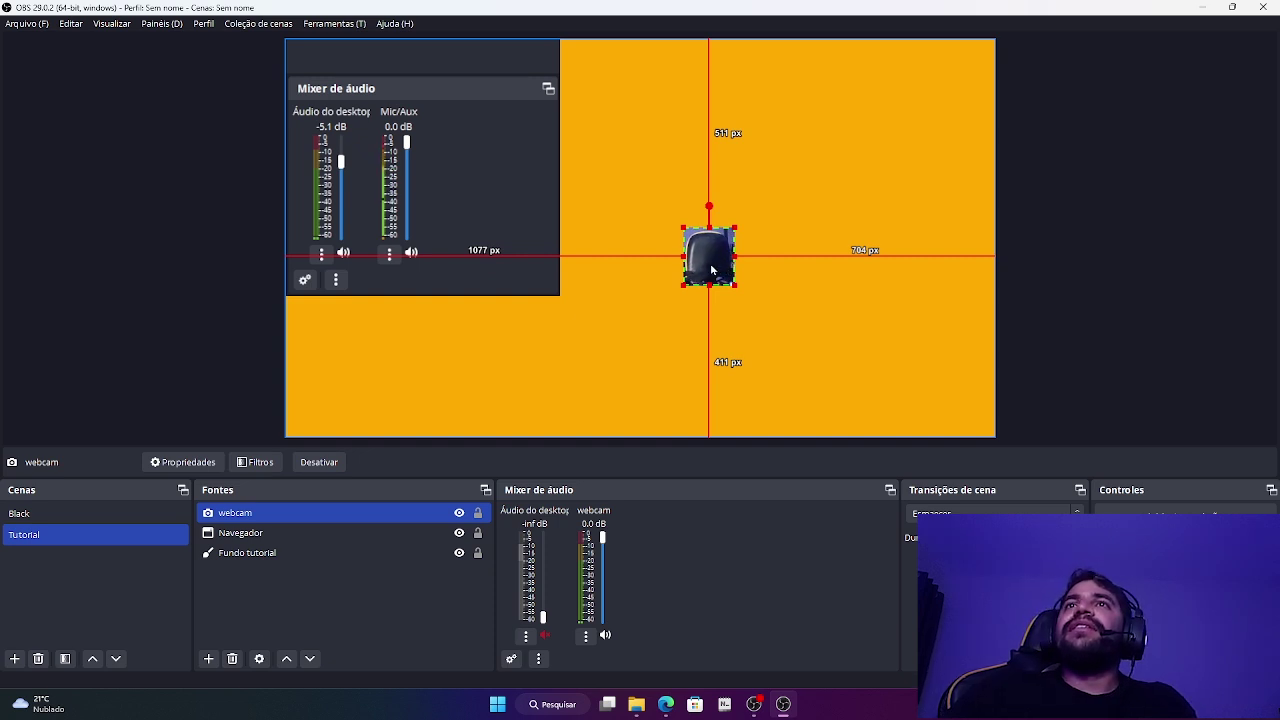
Step: Remove the crop from all four sides of the webcam source to restore its full image
drag(735, 256, 872, 257)
drag(776, 285, 769, 401)
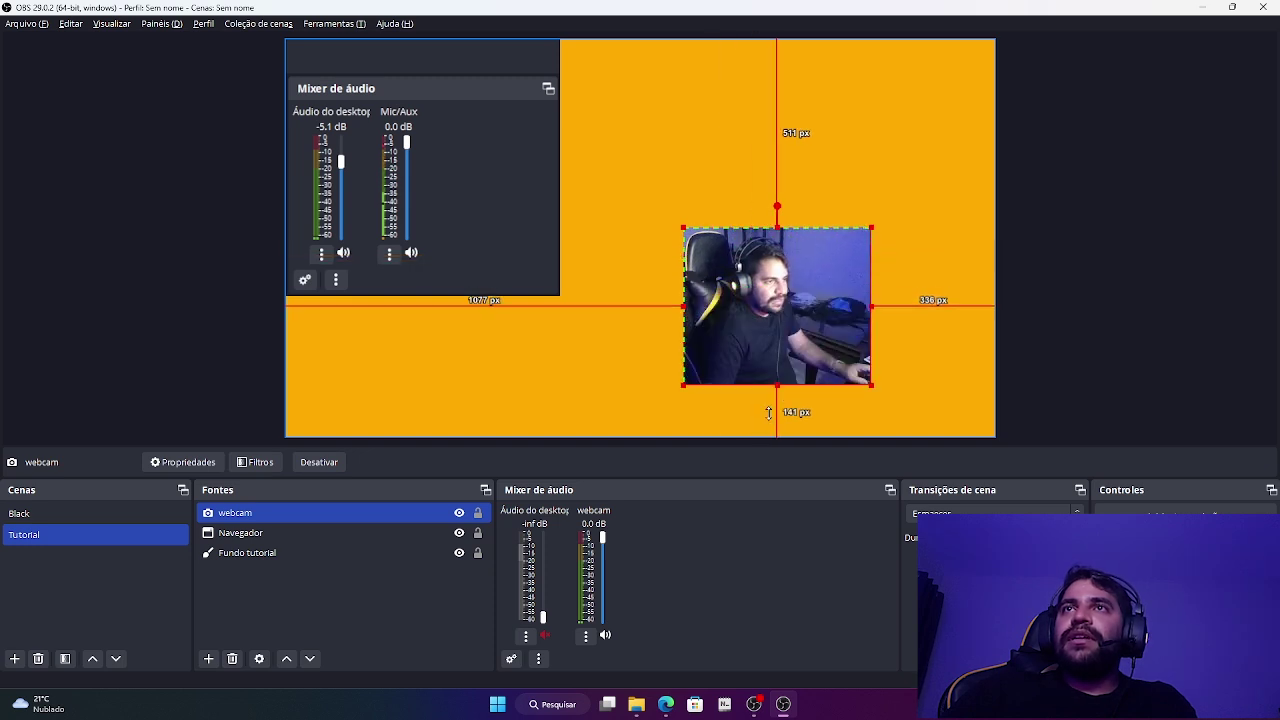
drag(690, 325, 518, 323)
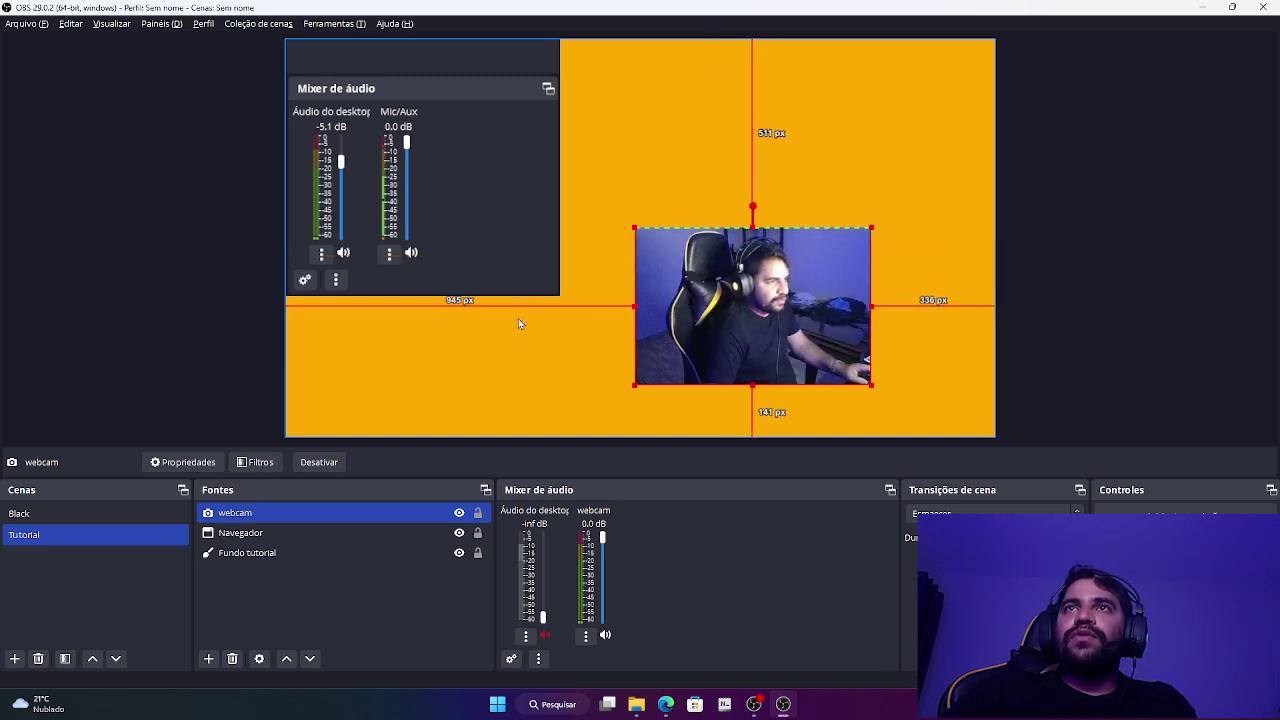
drag(767, 230, 765, 210)
Step: Reselect the webcam source and move it to about 903 px from the canvas's left edge and 340 px from its upper edge
click(751, 147)
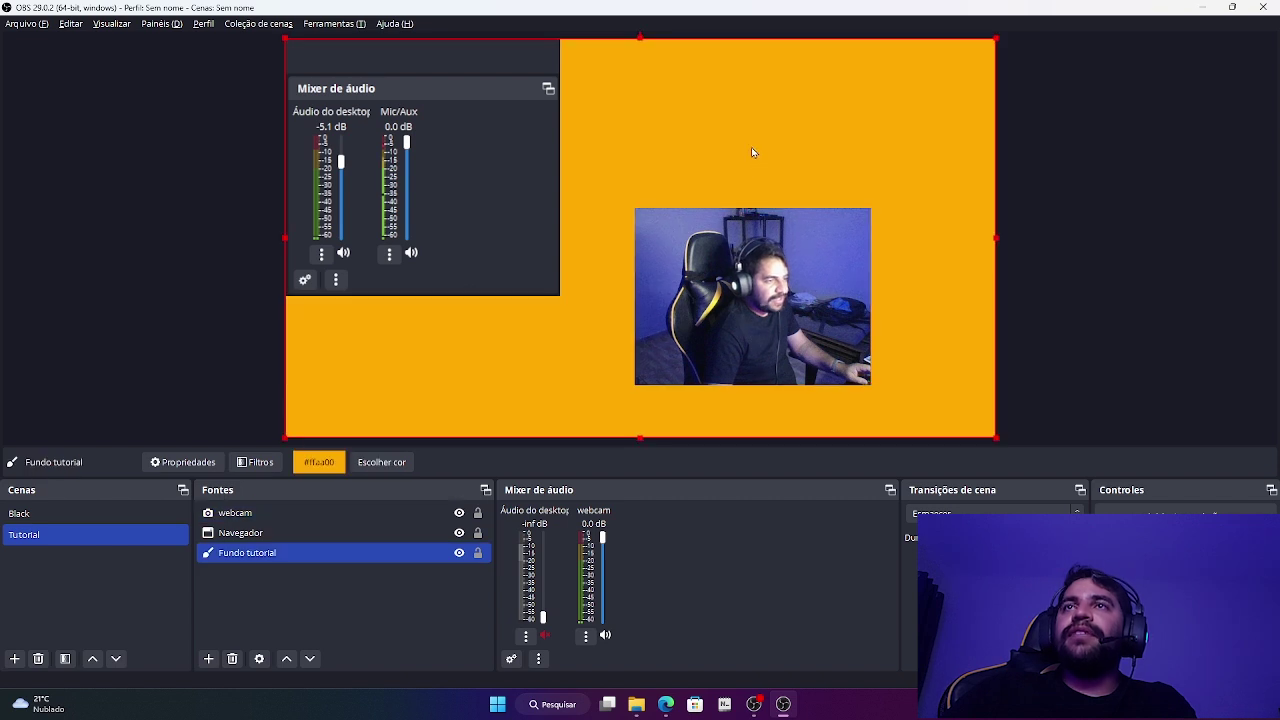
click(712, 267)
click(741, 225)
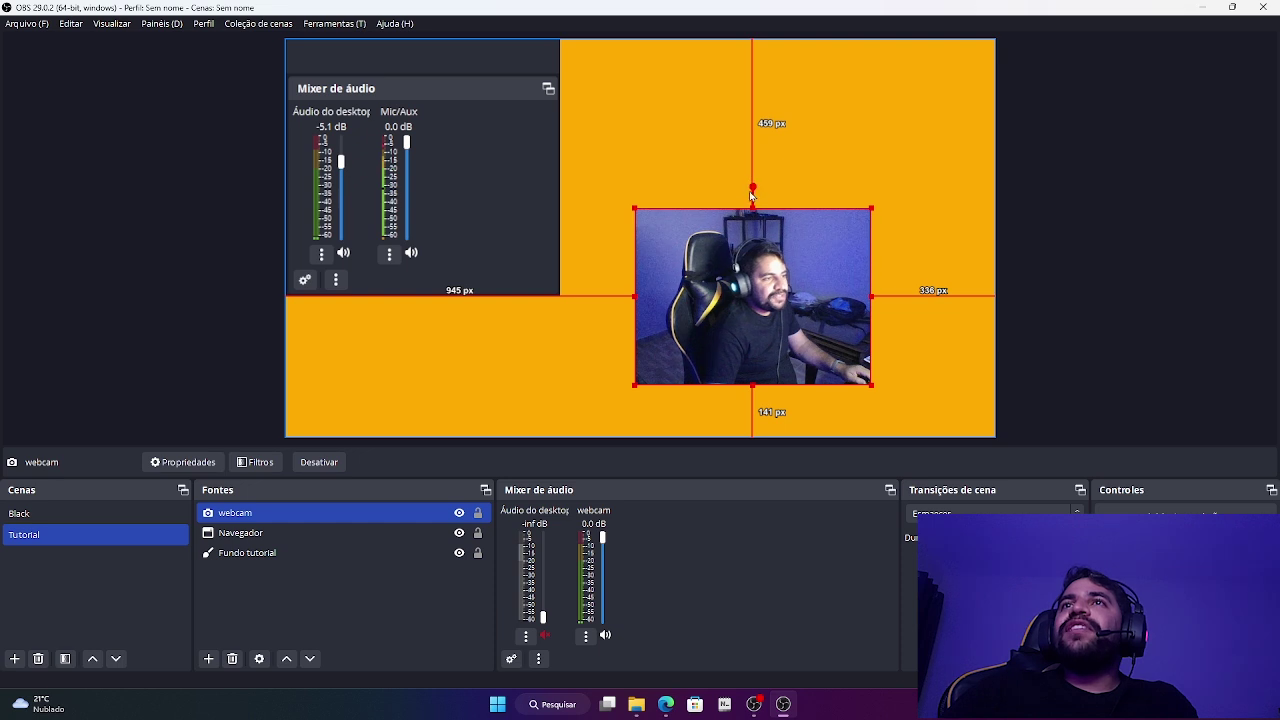
drag(755, 189, 706, 318)
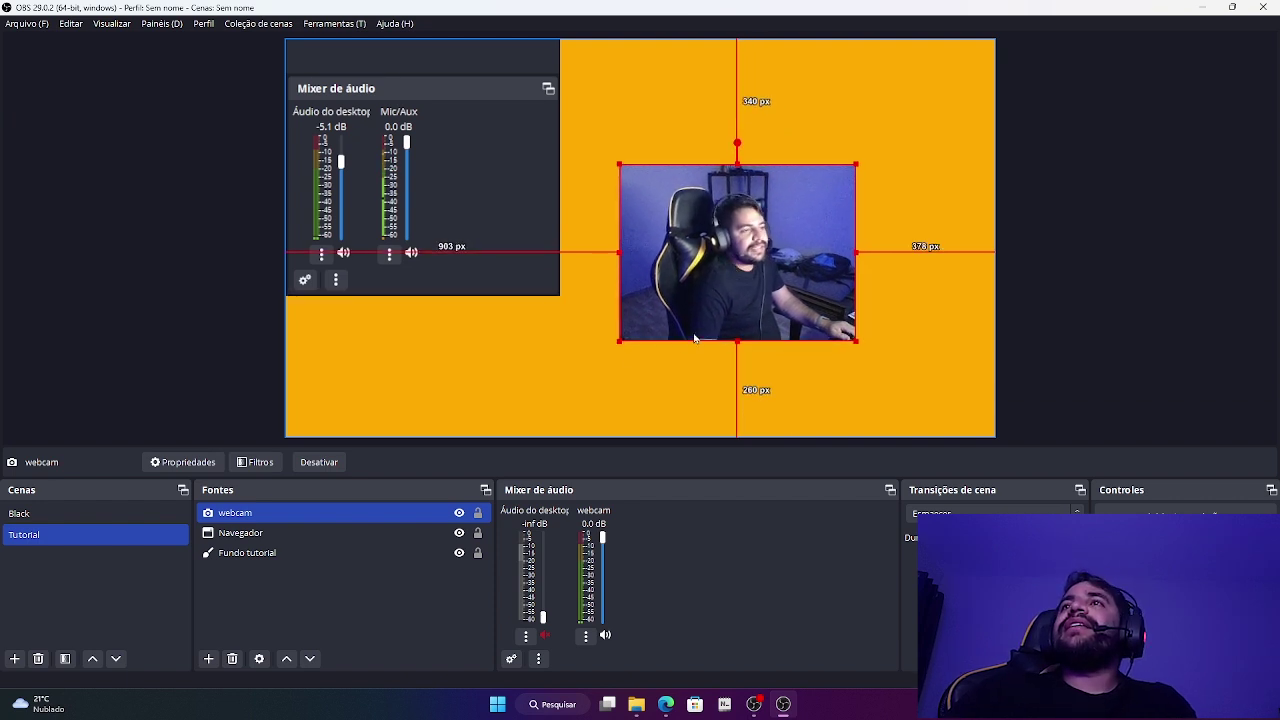
right_click(702, 265)
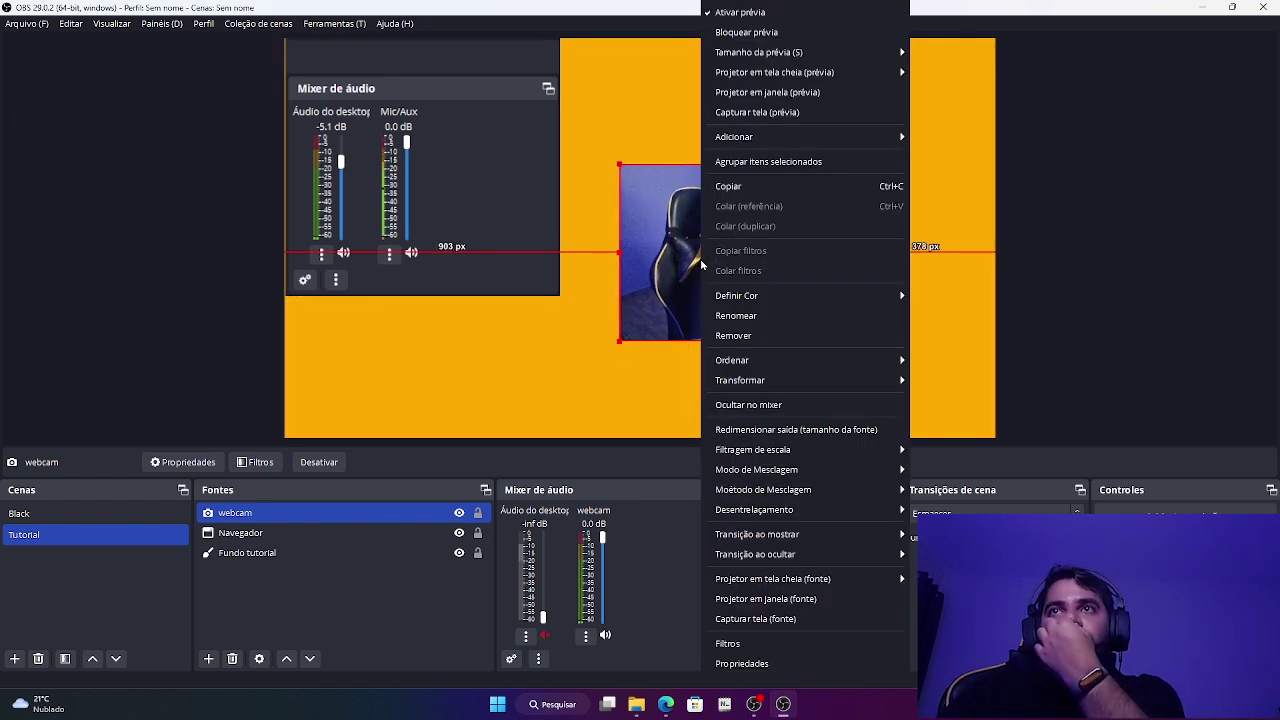
click(699, 267)
right_click(692, 265)
click(712, 264)
right_click(726, 262)
click(684, 268)
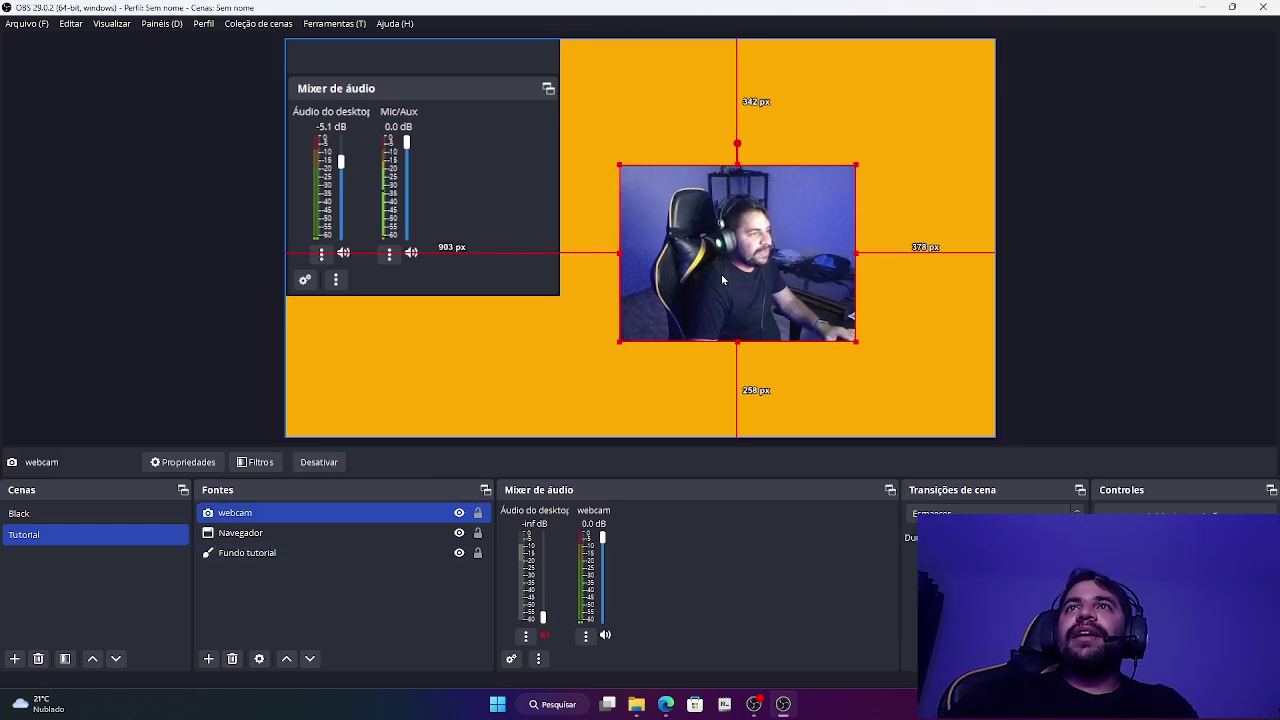
right_click(315, 513)
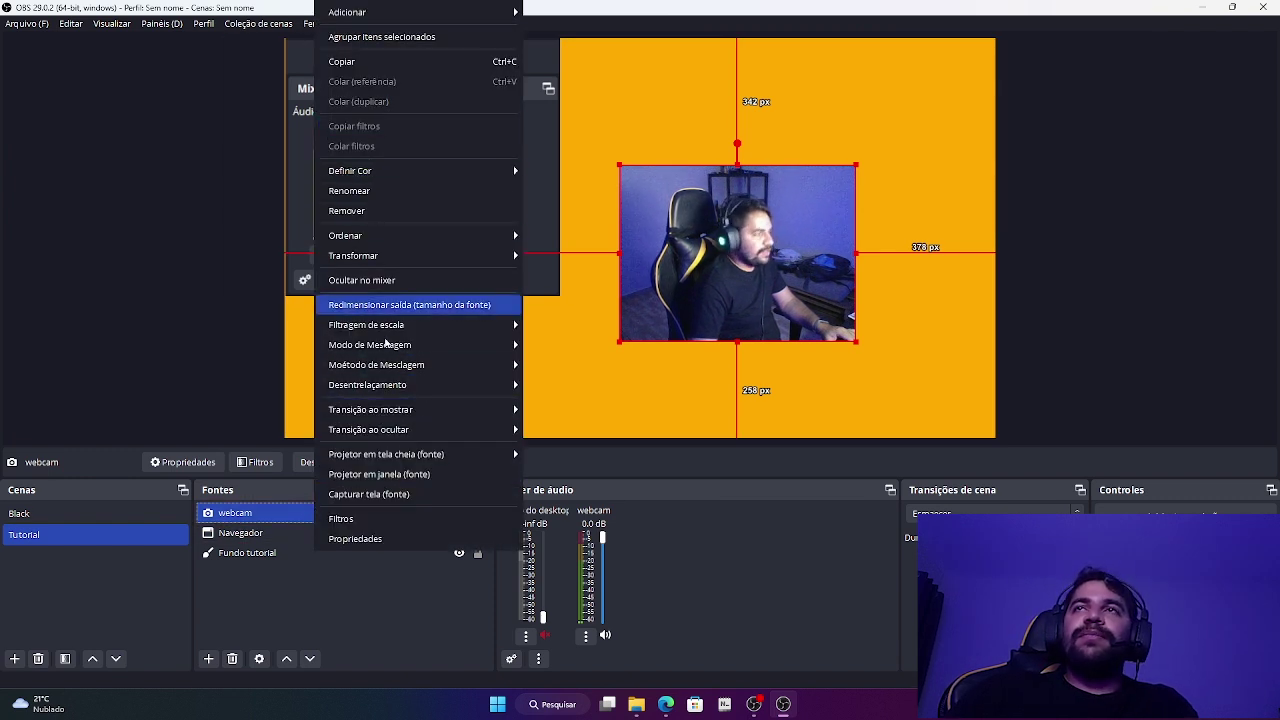
click(581, 417)
right_click(905, 300)
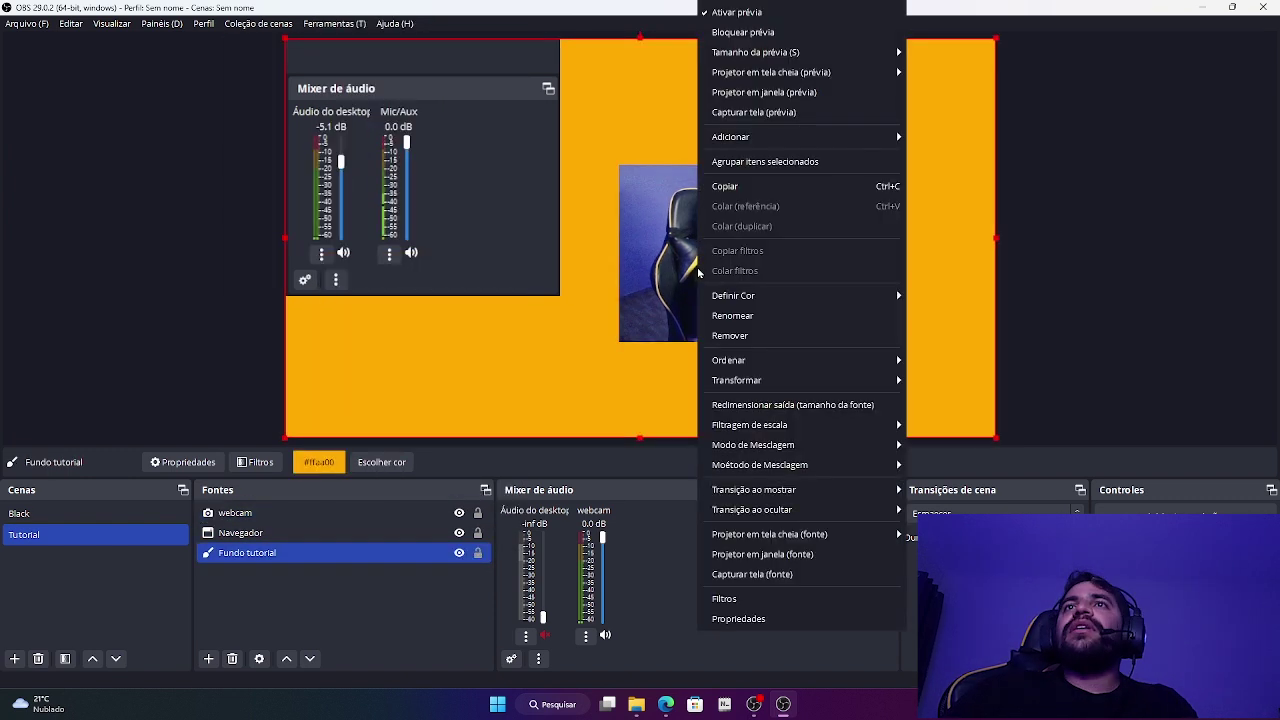
click(669, 270)
right_click(712, 264)
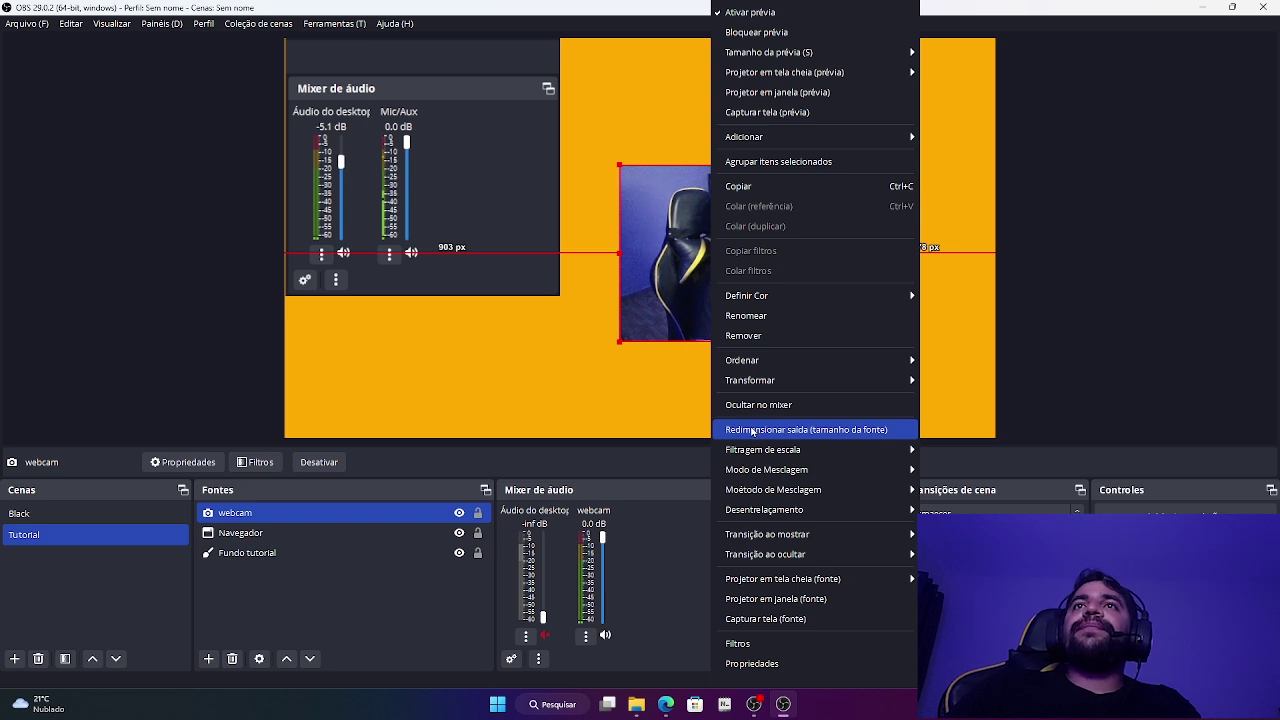
Step: Lock the Fundo tutorial background source in place and check on the canvas whether it can still be moved
drag(615, 379, 623, 408)
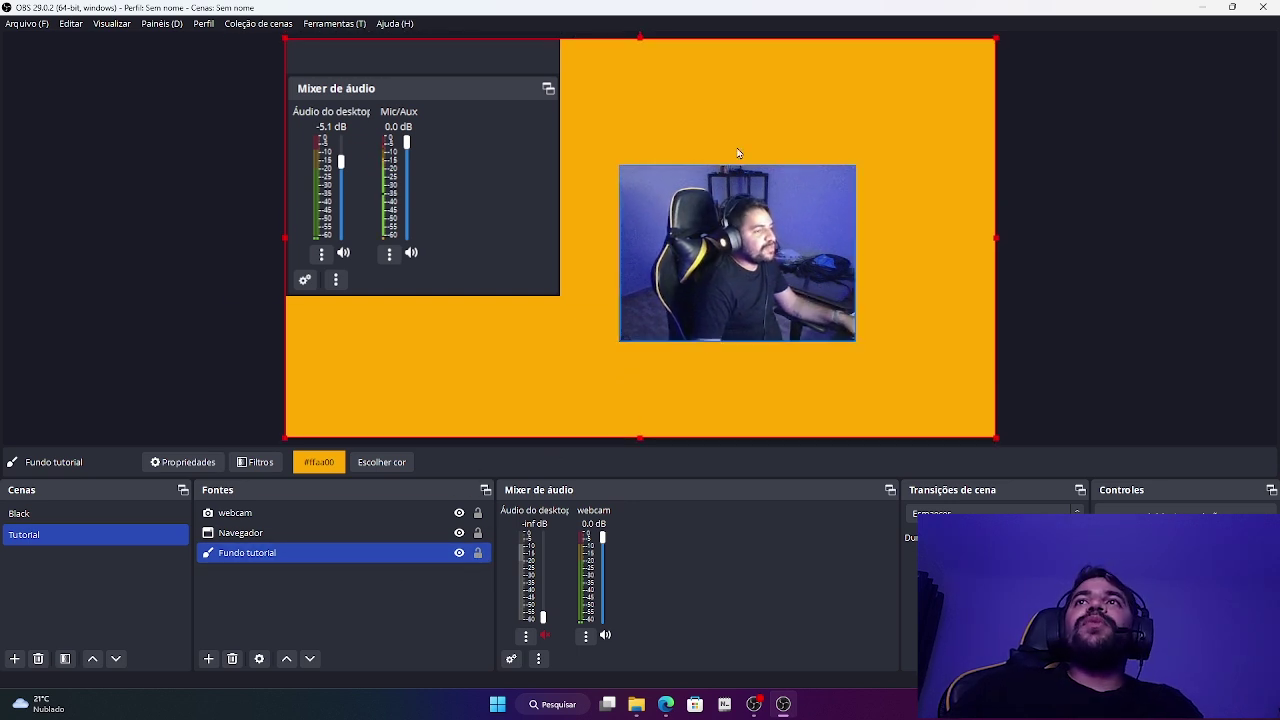
click(556, 372)
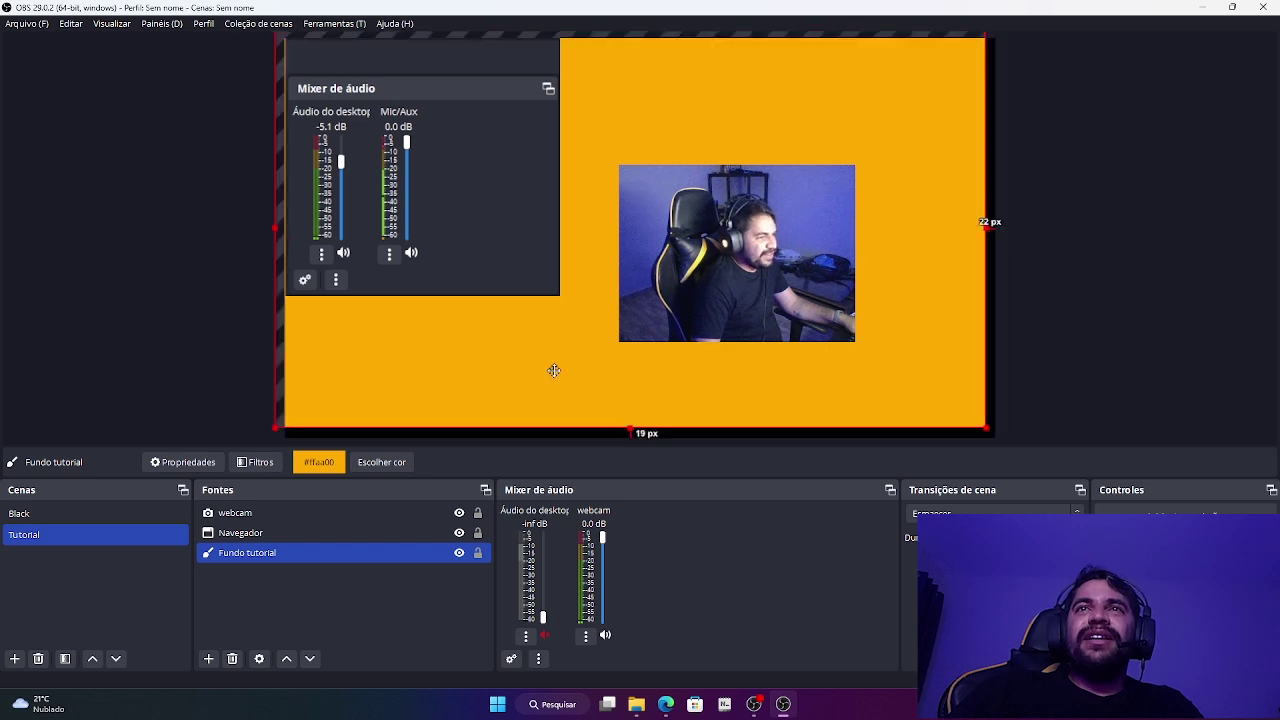
click(477, 554)
click(478, 555)
click(479, 555)
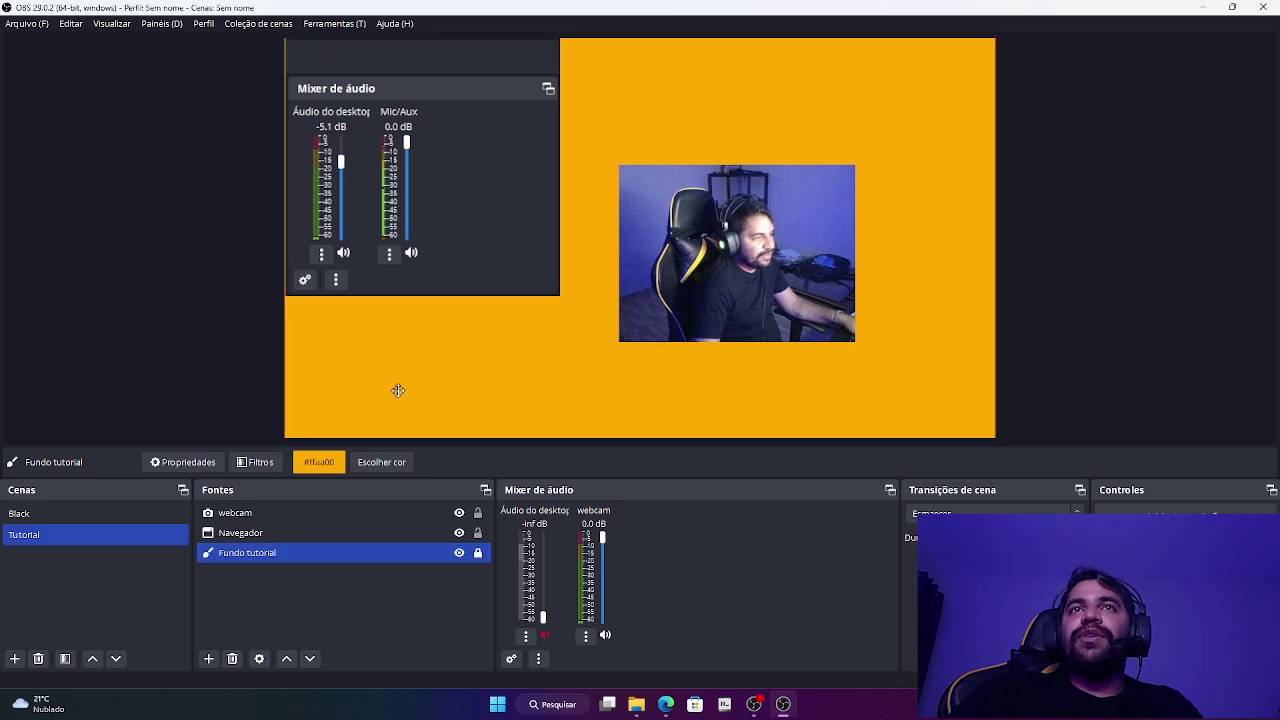
click(549, 421)
drag(360, 352, 663, 434)
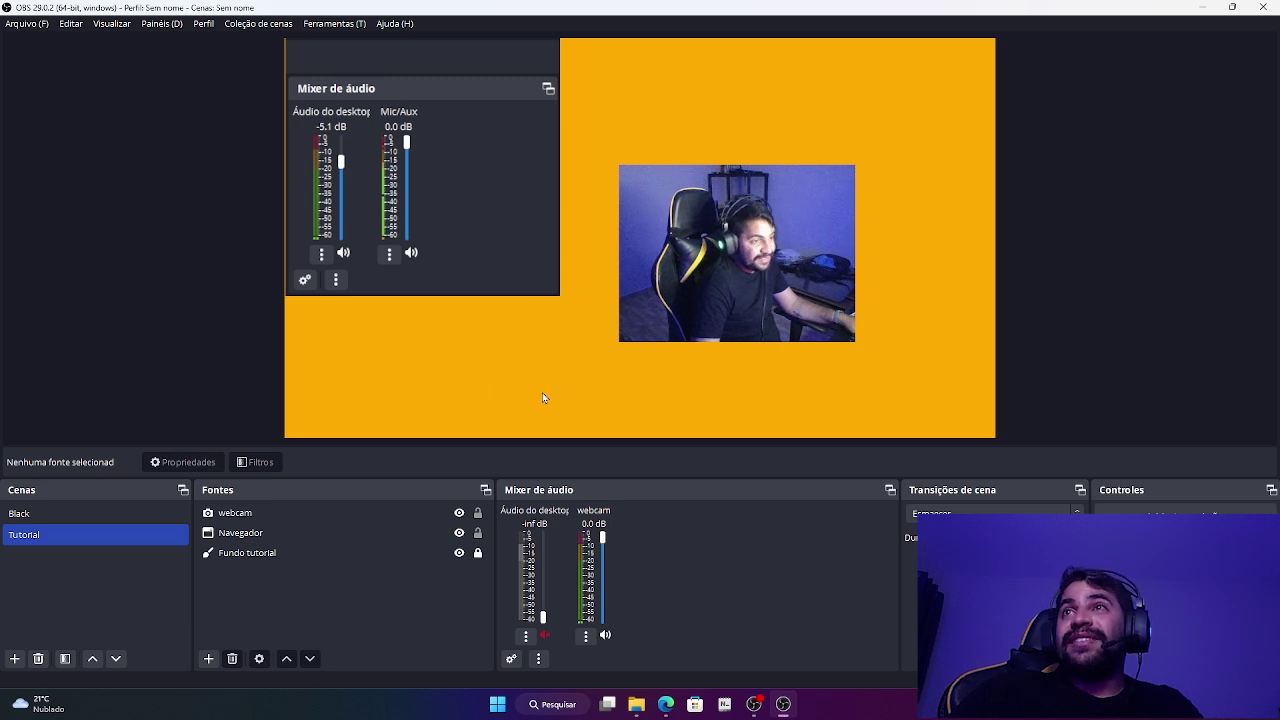
Step: Unlock the Fundo tutorial background, nudge it on the canvas, and lock it again
click(477, 555)
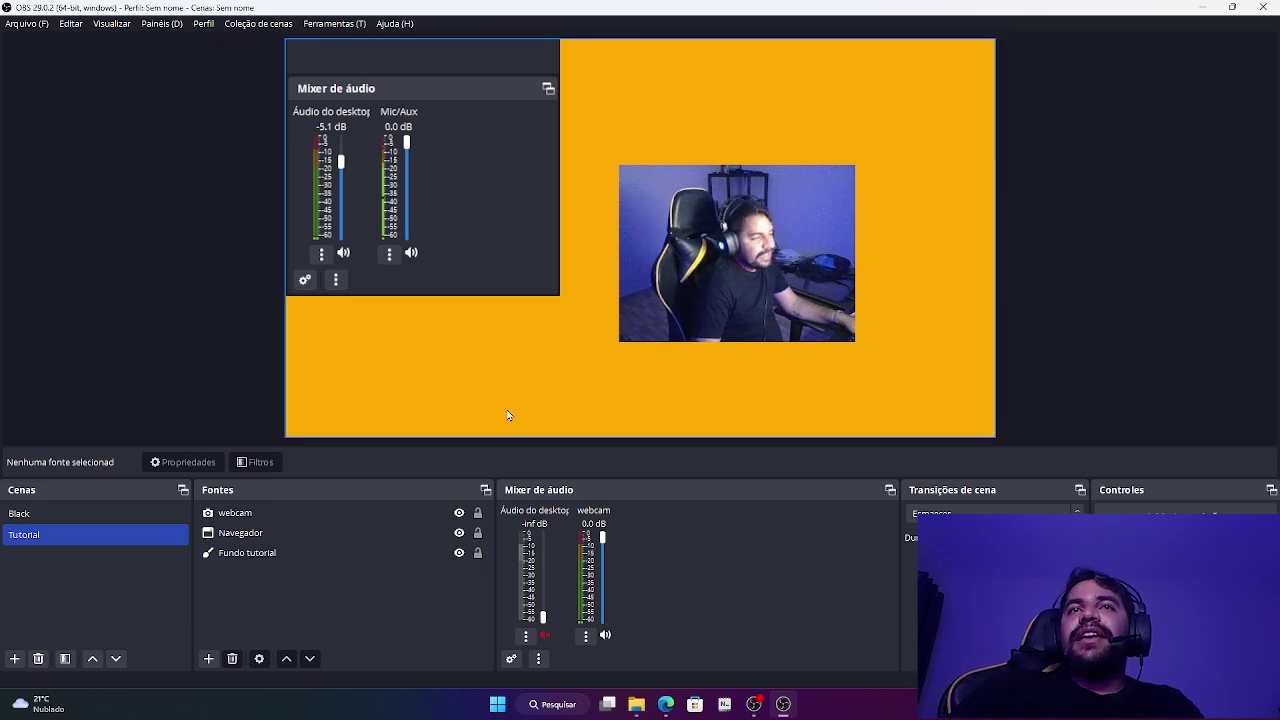
mouse_move(542, 389)
mouse_down()
mouse_move(518, 352)
mouse_move(551, 369)
mouse_move(543, 394)
mouse_move(543, 366)
mouse_move(540, 382)
mouse_up()
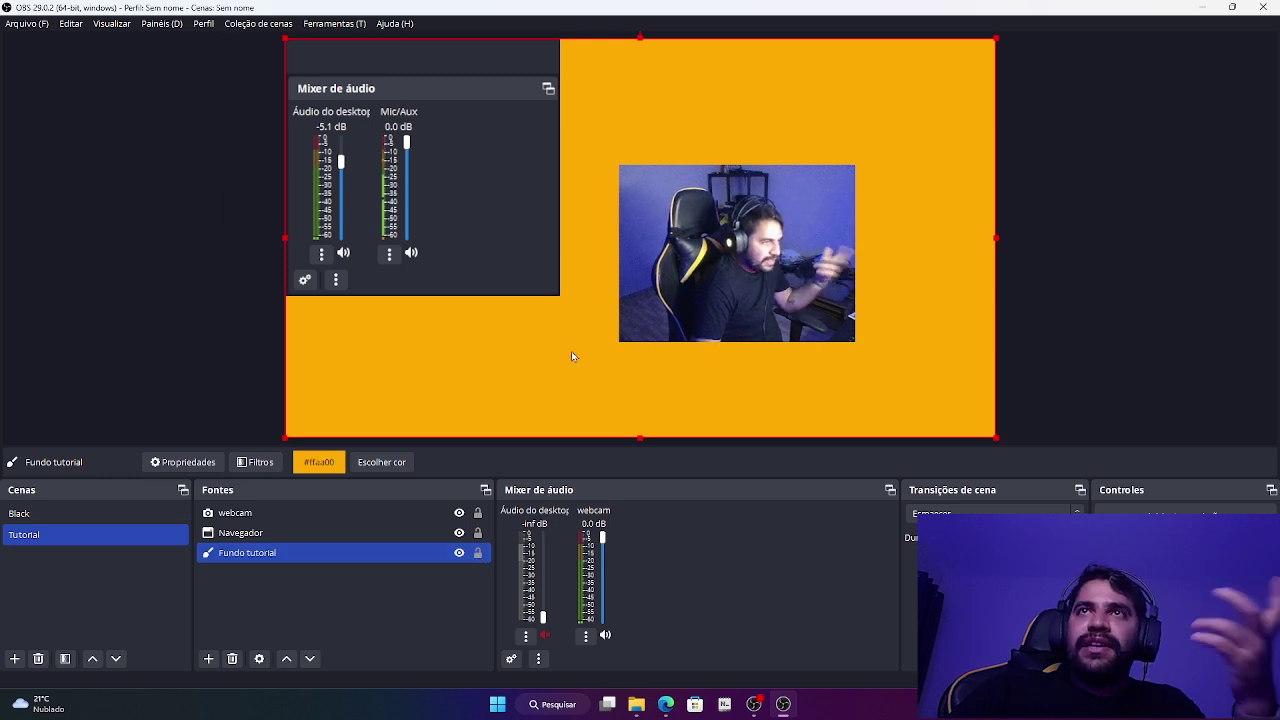
click(478, 554)
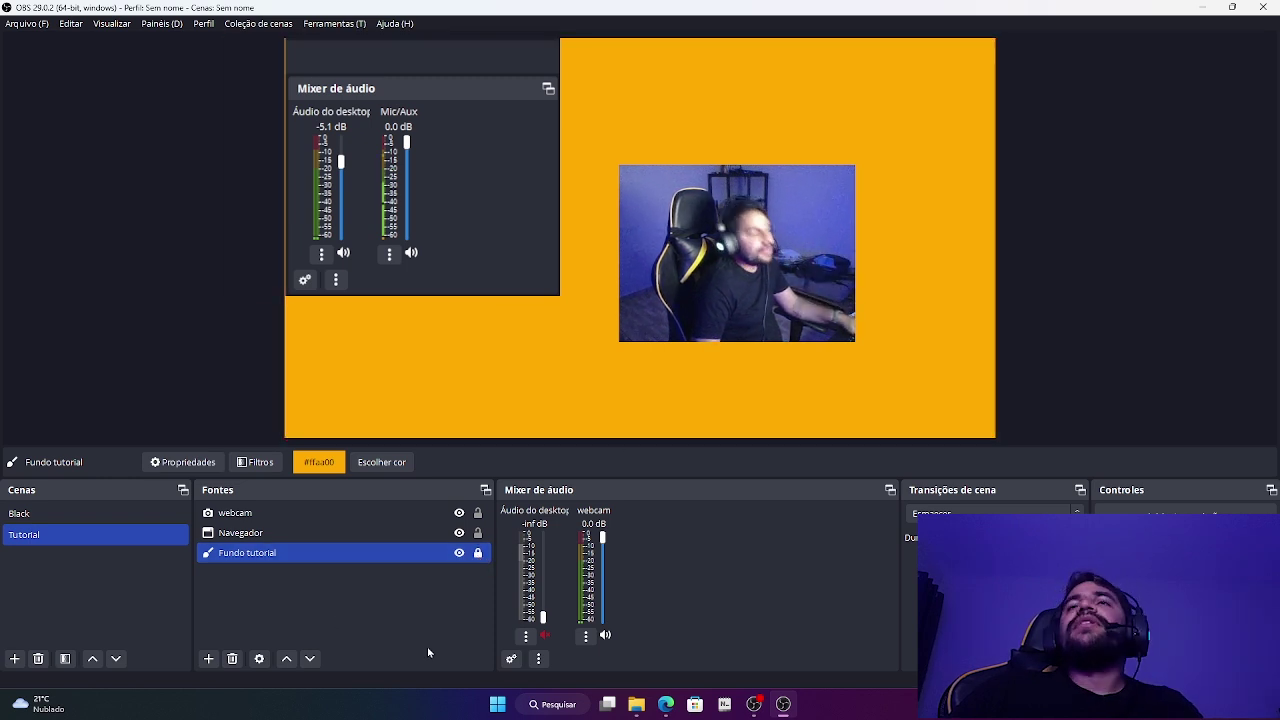
click(490, 361)
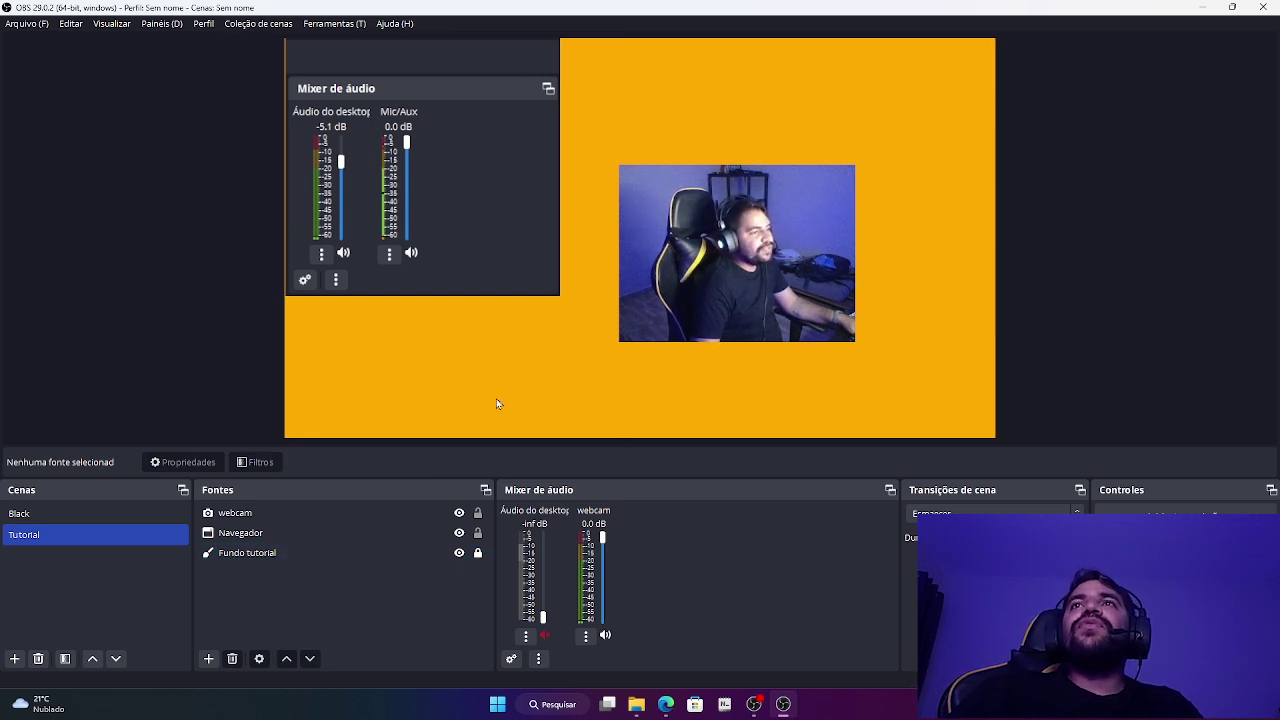
Step: Select the locked Fundo tutorial source in the source list, view its color and size properties, and close them without changes
click(338, 551)
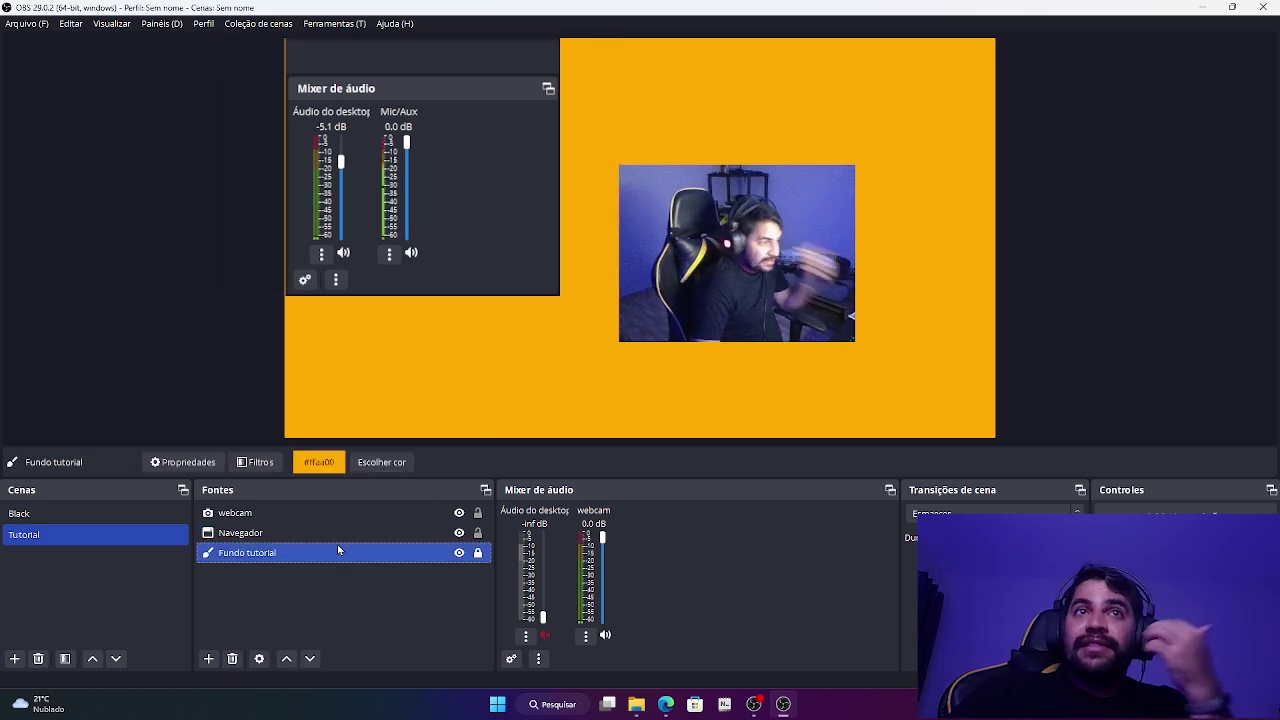
ctrl+click(366, 533)
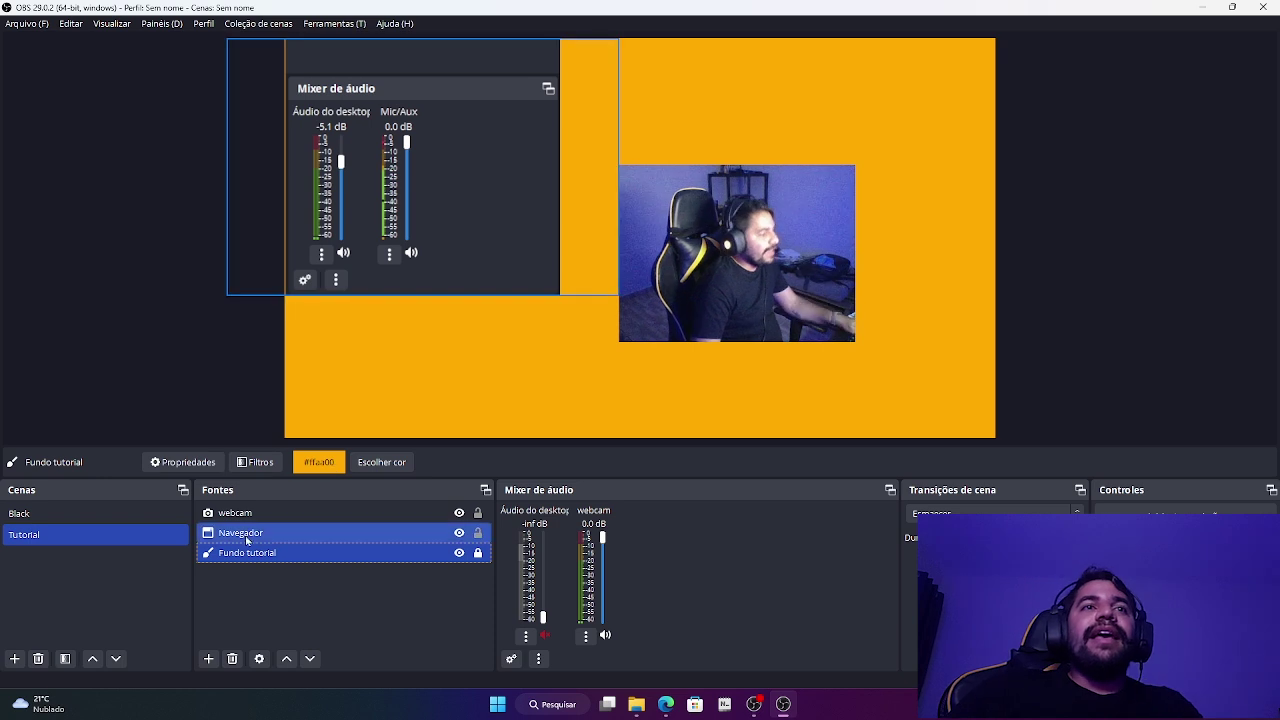
ctrl+click(365, 537)
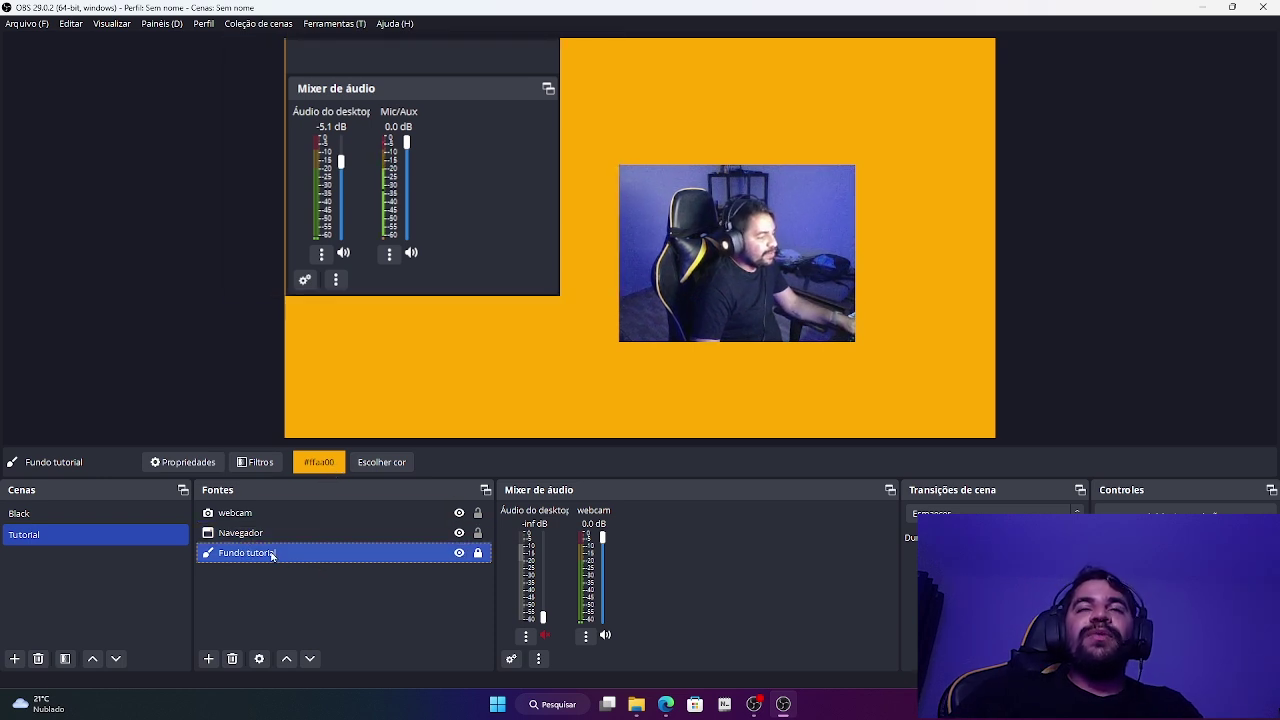
right_click(366, 551)
click(397, 537)
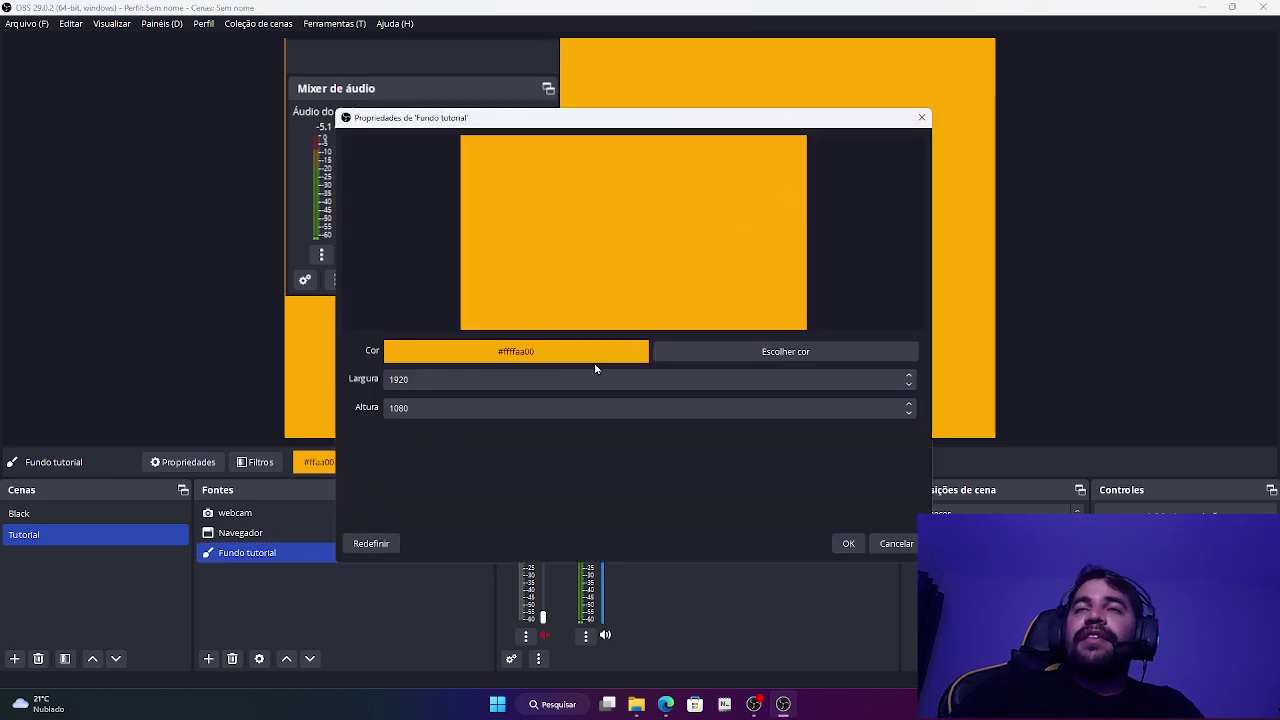
click(921, 118)
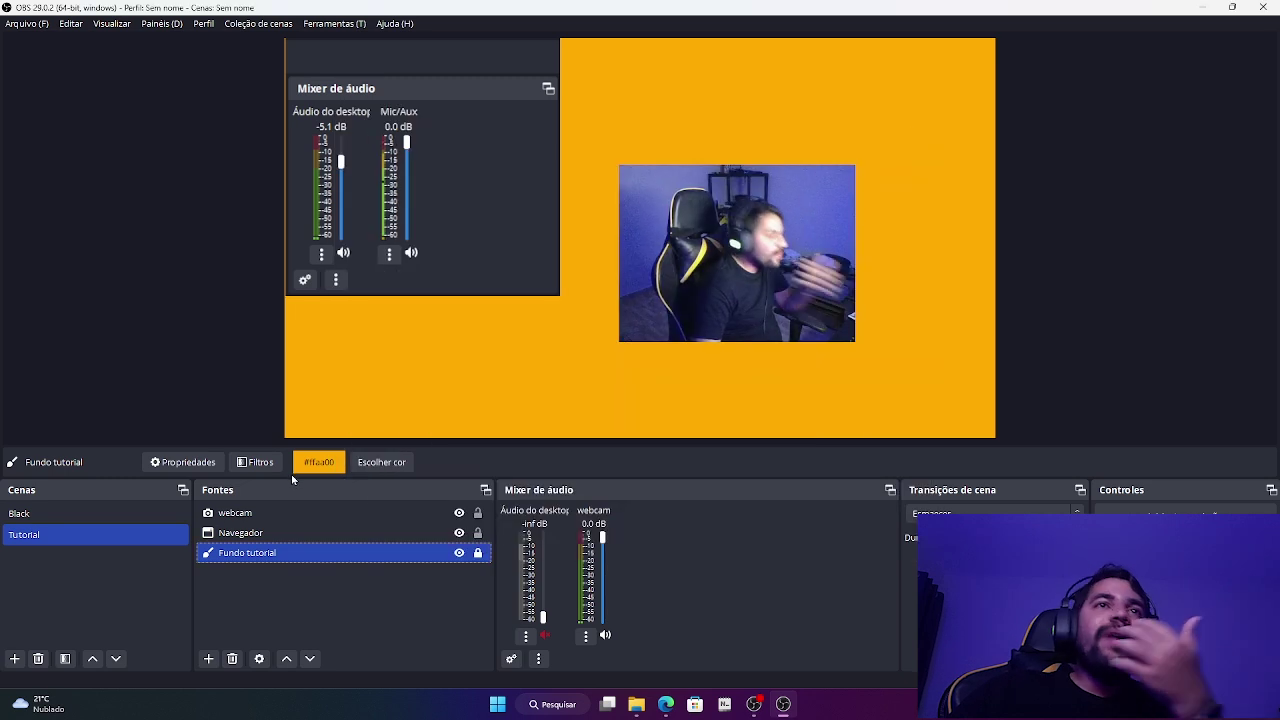
Step: Change the color of the Fundo tutorial source to pink #ff007f
ctrl+click(276, 514)
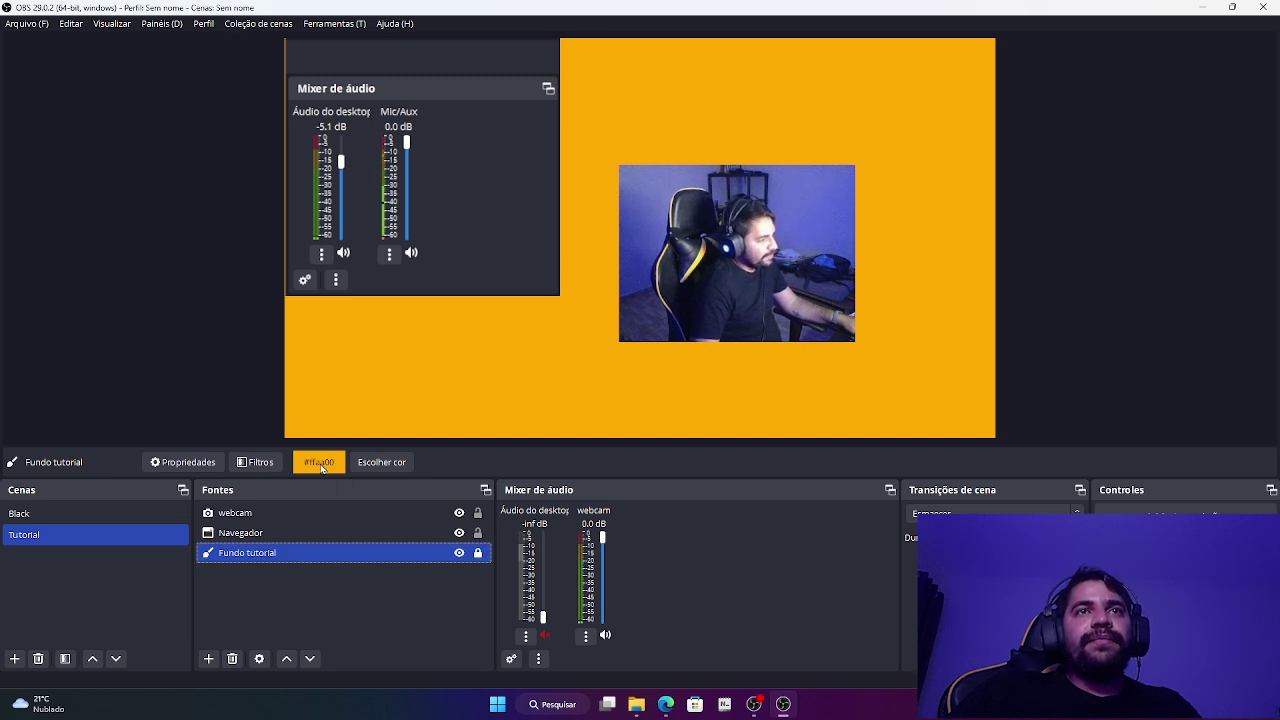
click(382, 470)
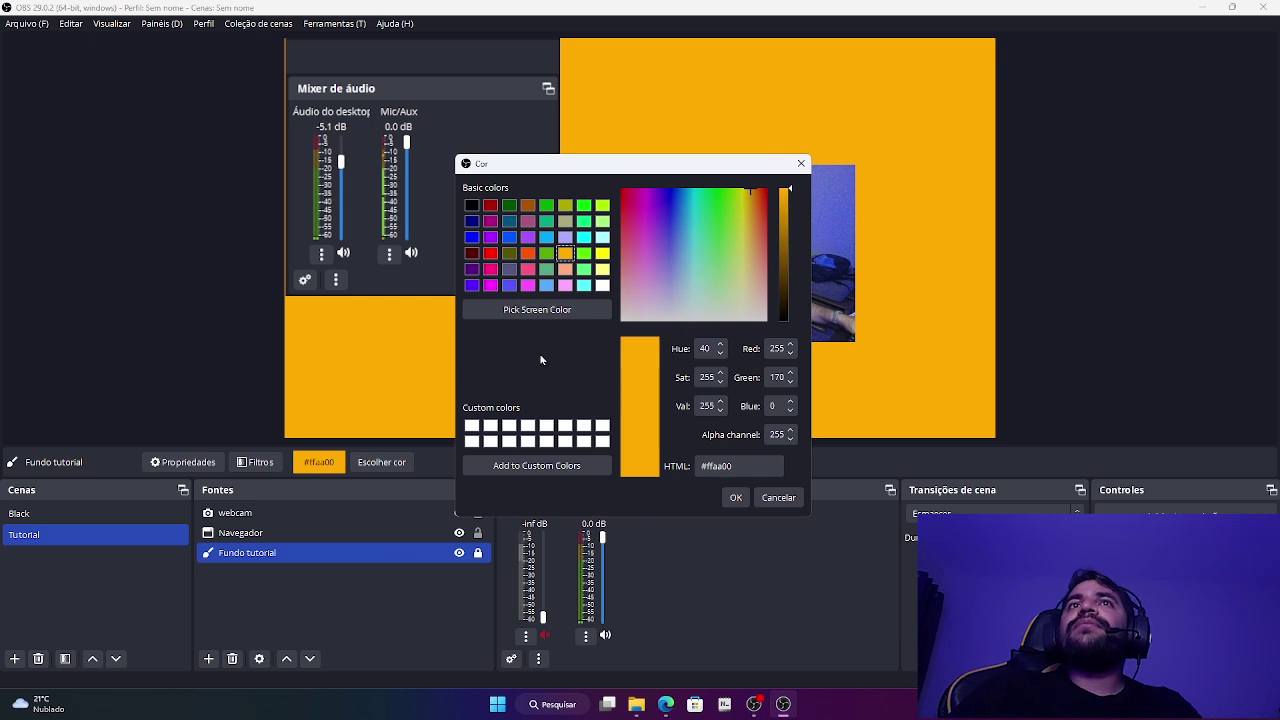
click(490, 269)
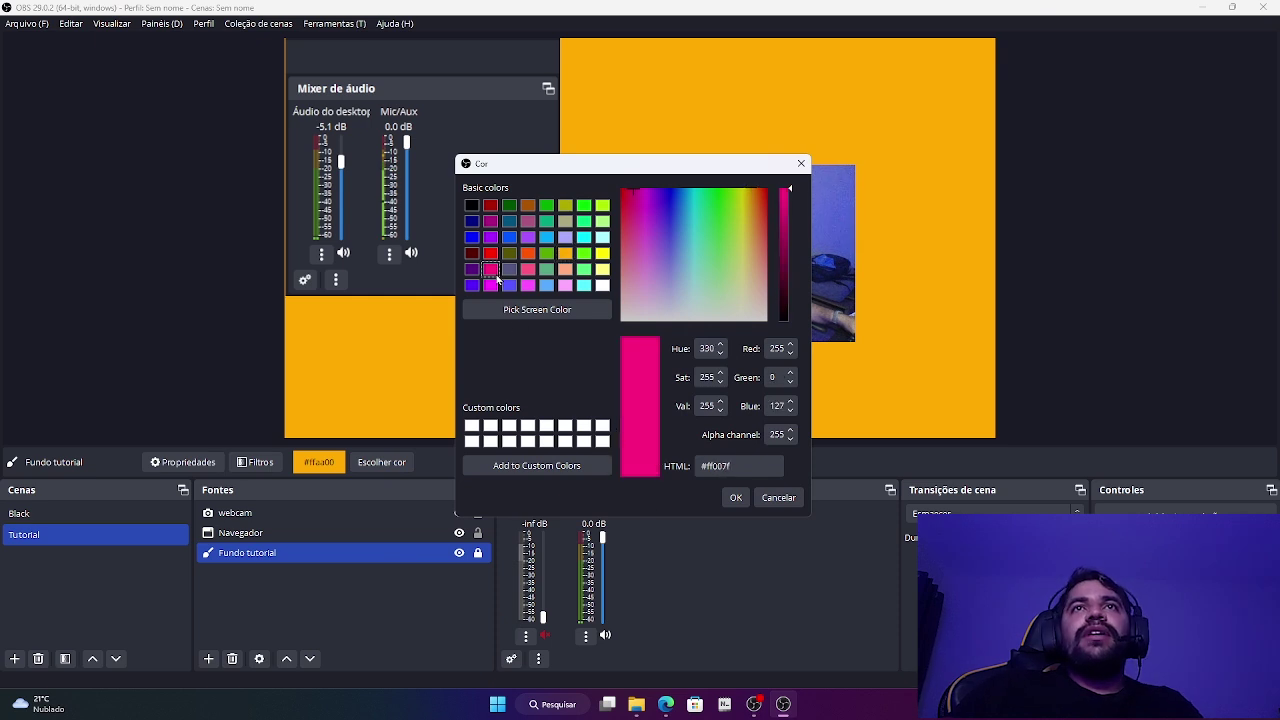
click(735, 498)
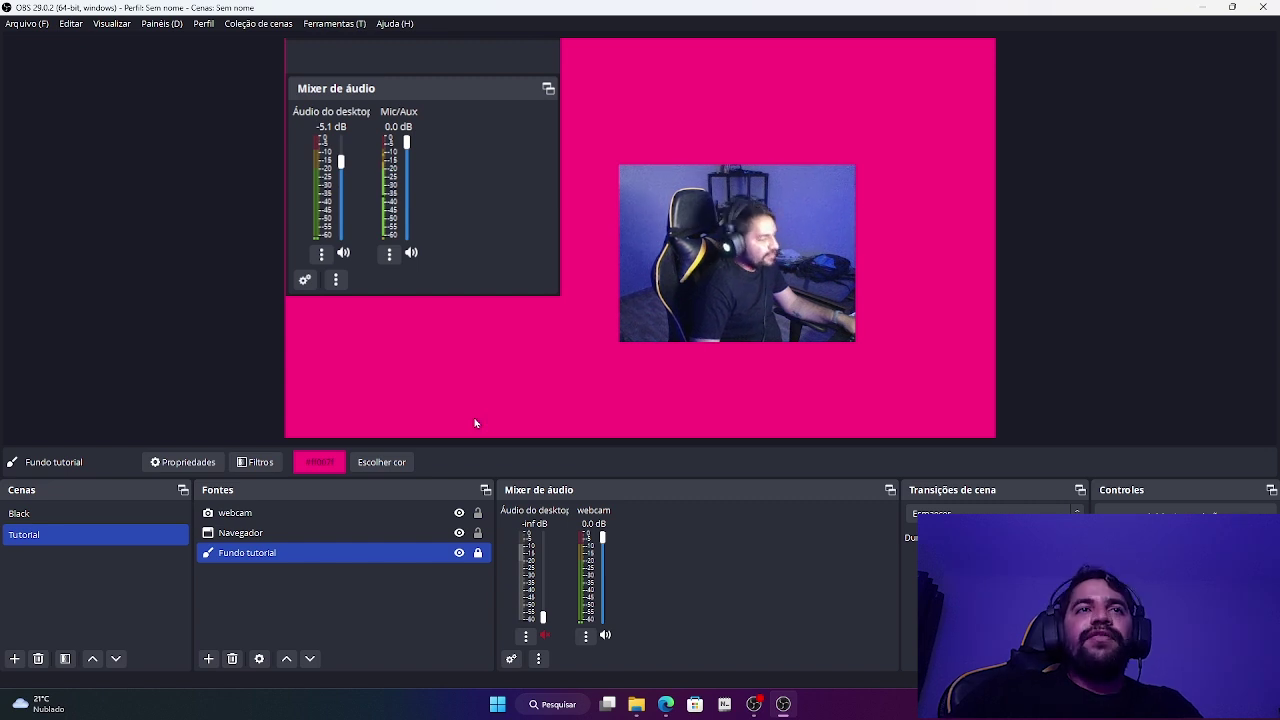
Step: Select the Navegador source and check its captured-window choices and its properties
click(321, 534)
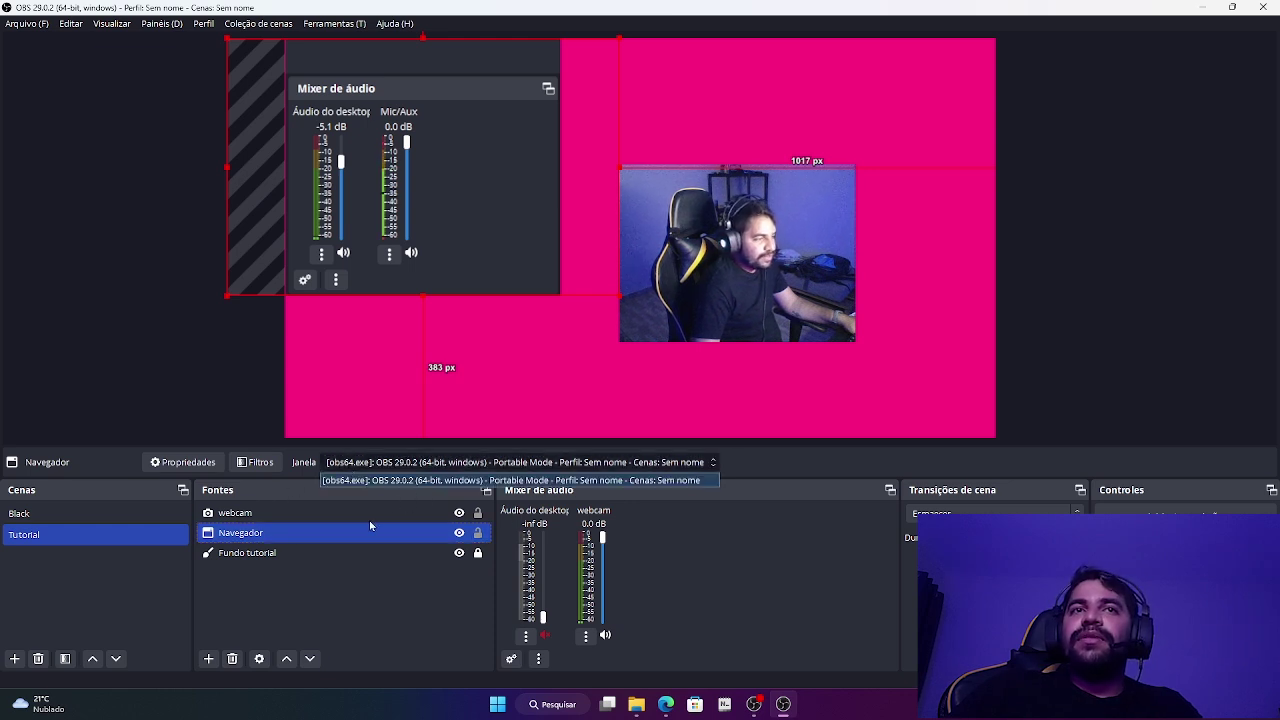
click(283, 540)
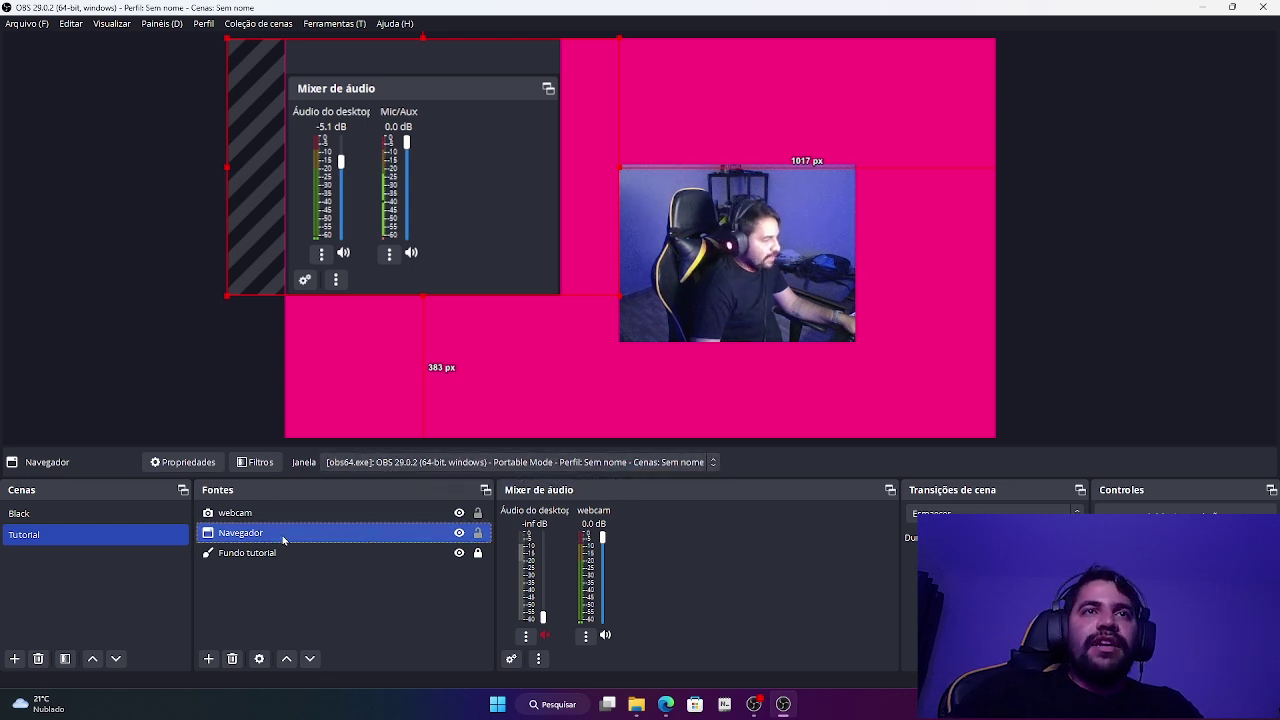
right_click(320, 538)
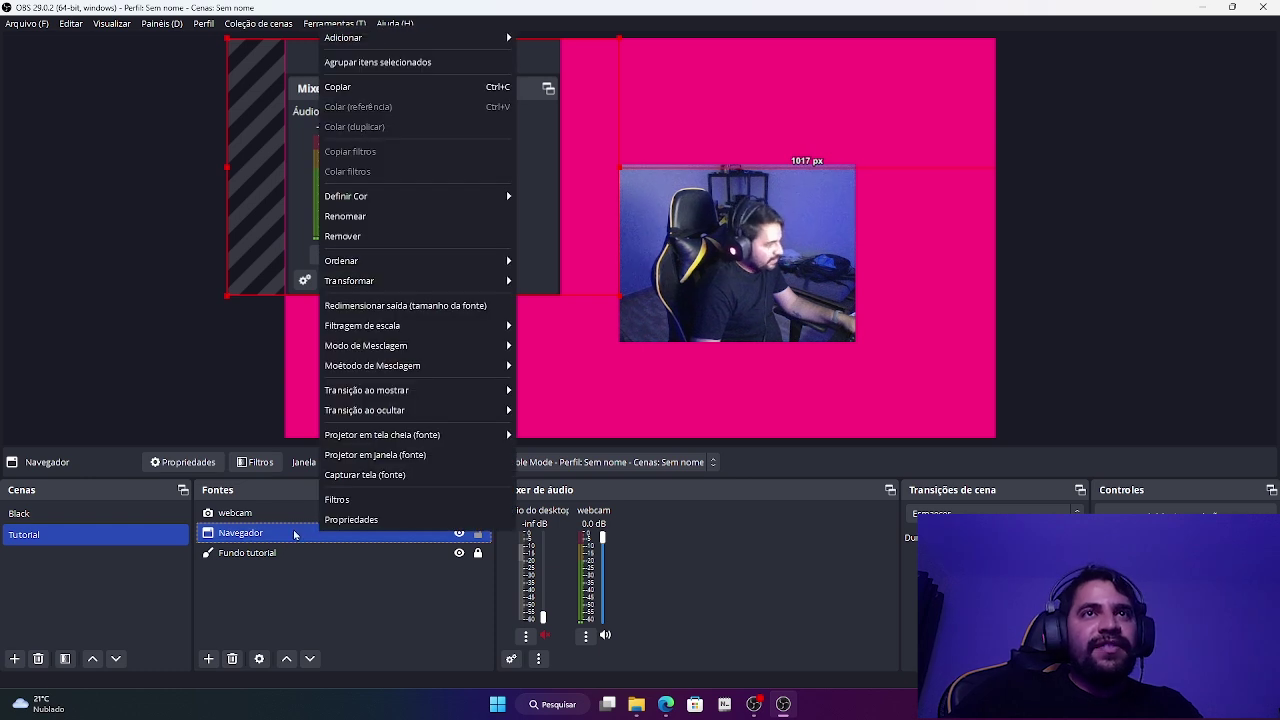
click(350, 519)
click(921, 117)
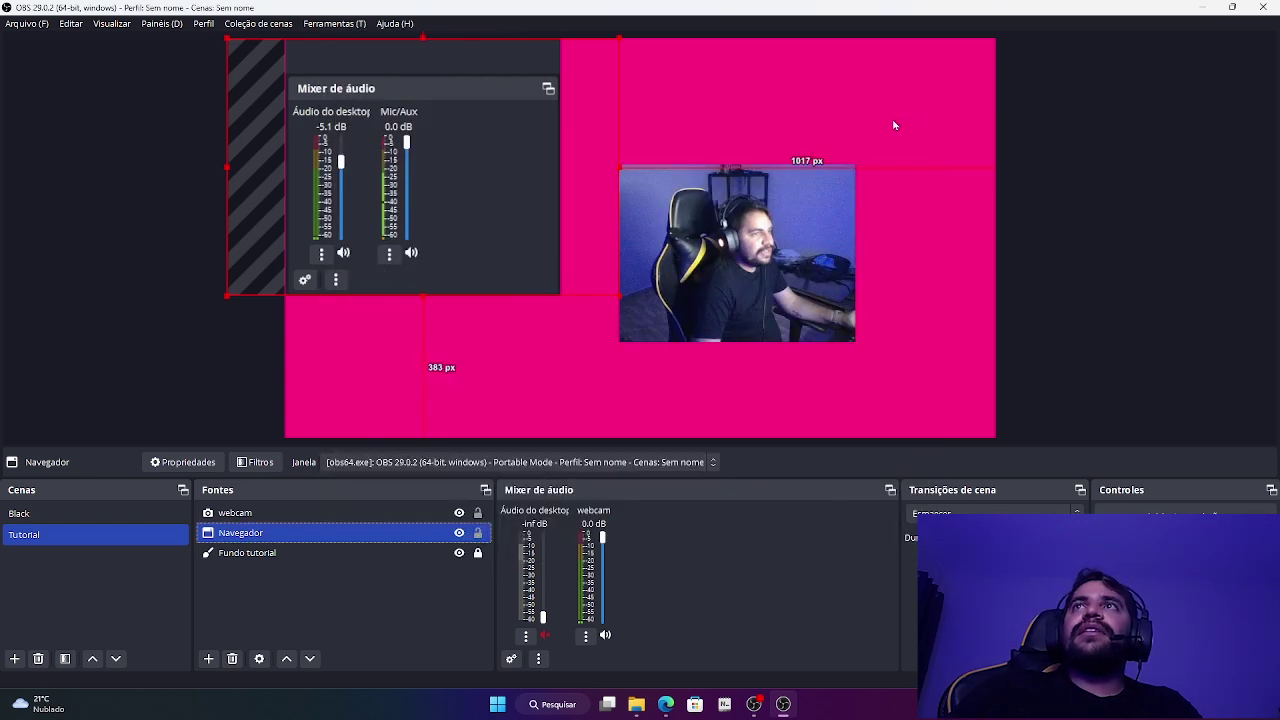
Step: Compare the quick controls of the sources, ending with the webcam source selected
click(240, 512)
ctrl+click(292, 556)
click(281, 513)
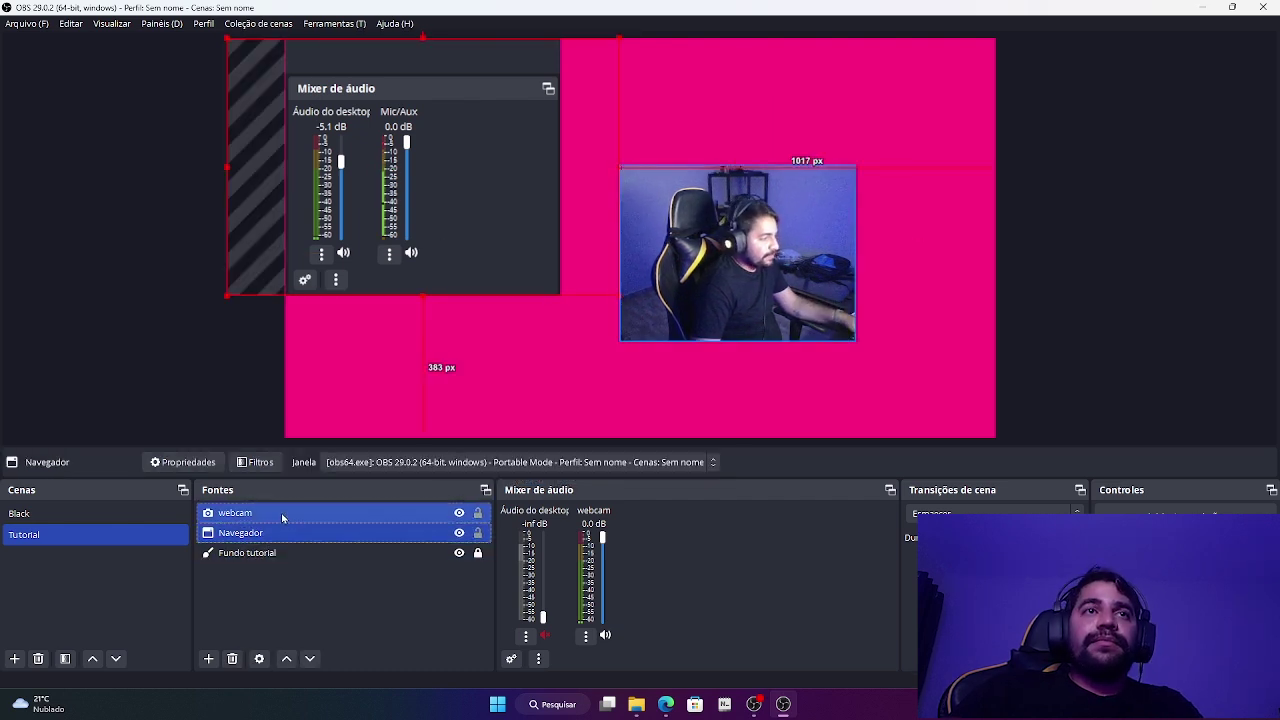
ctrl+click(262, 533)
ctrl+click(262, 533)
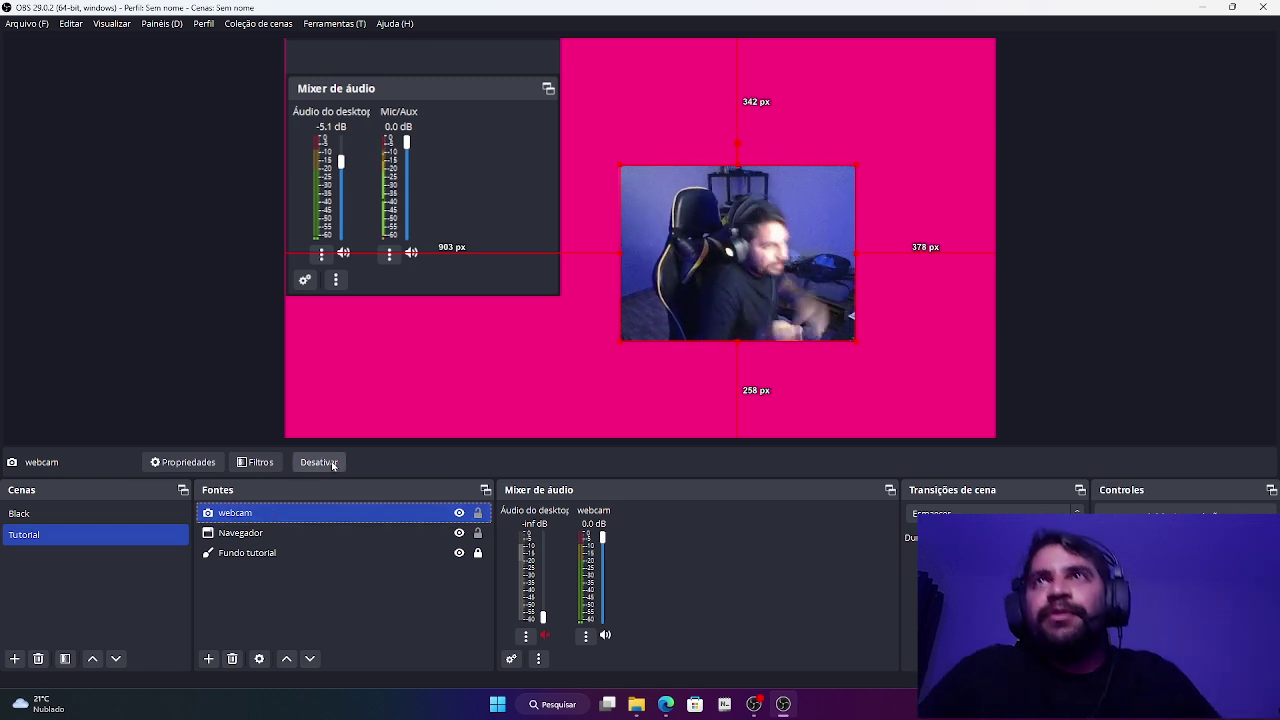
ctrl+click(384, 538)
click(357, 514)
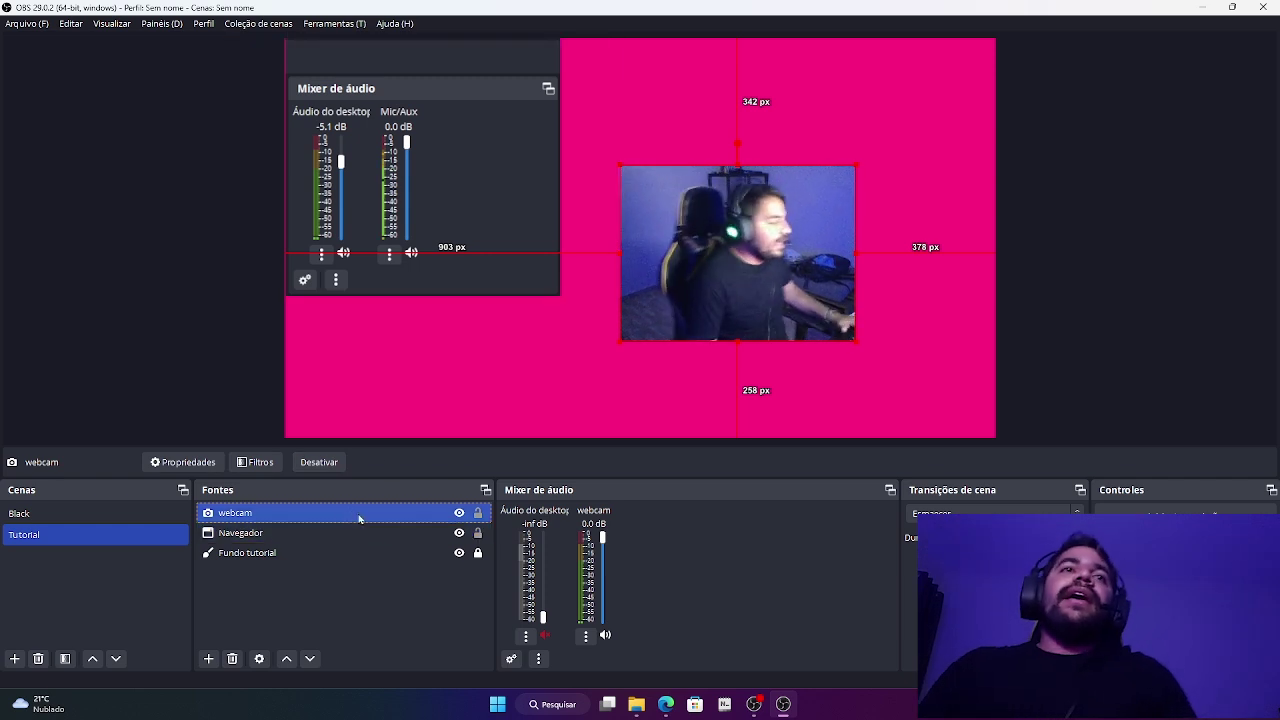
click(322, 464)
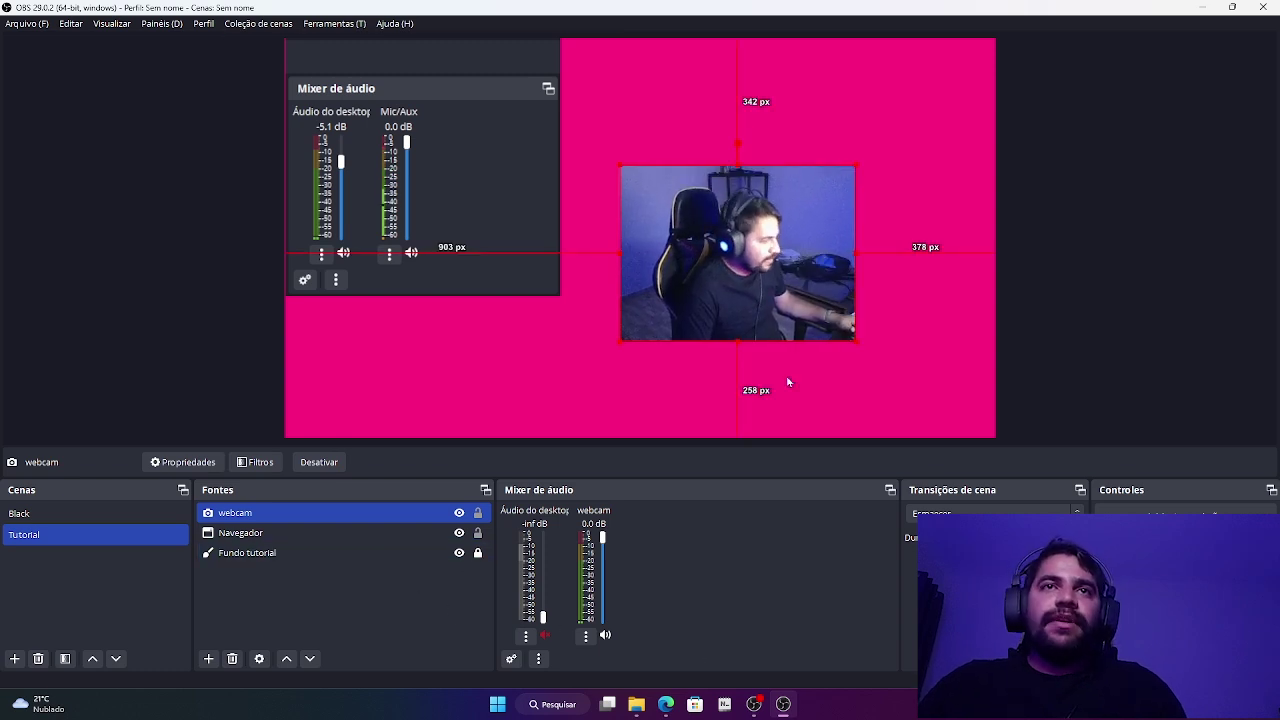
Step: Move the webcam source into the lower-right corner of the Tutorial scene's canvas
drag(773, 302, 894, 393)
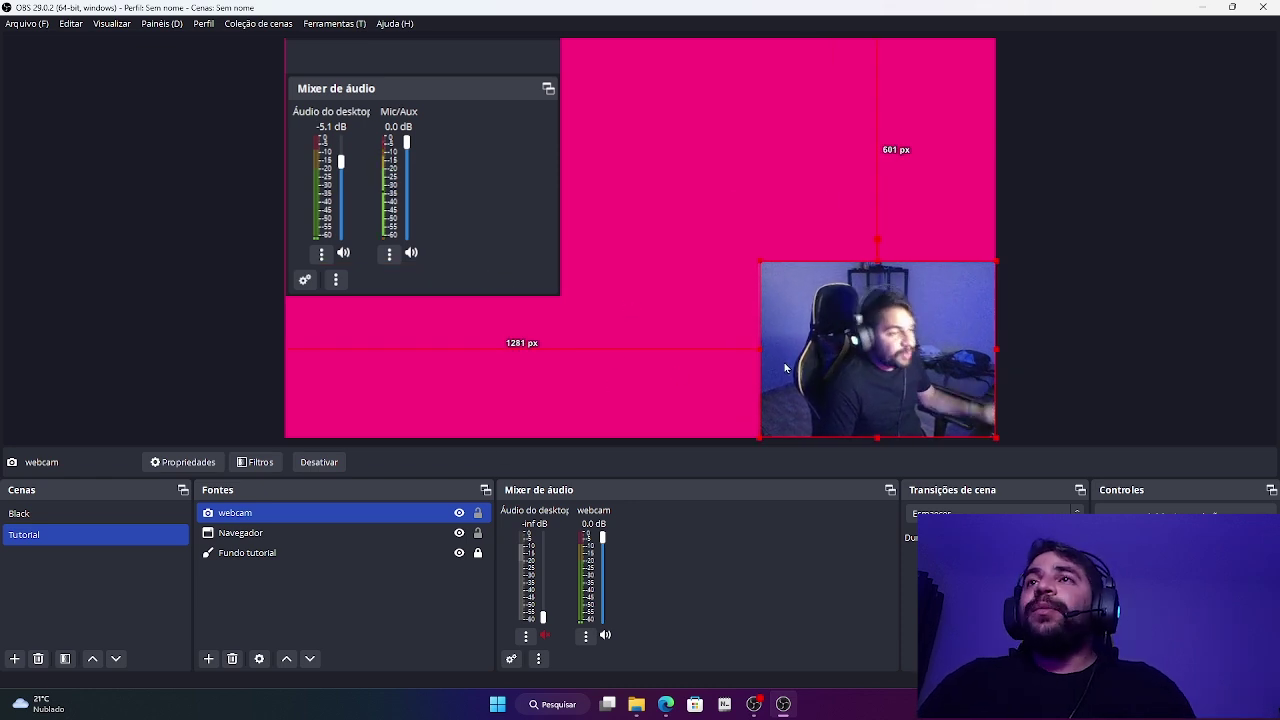
click(480, 251)
click(441, 516)
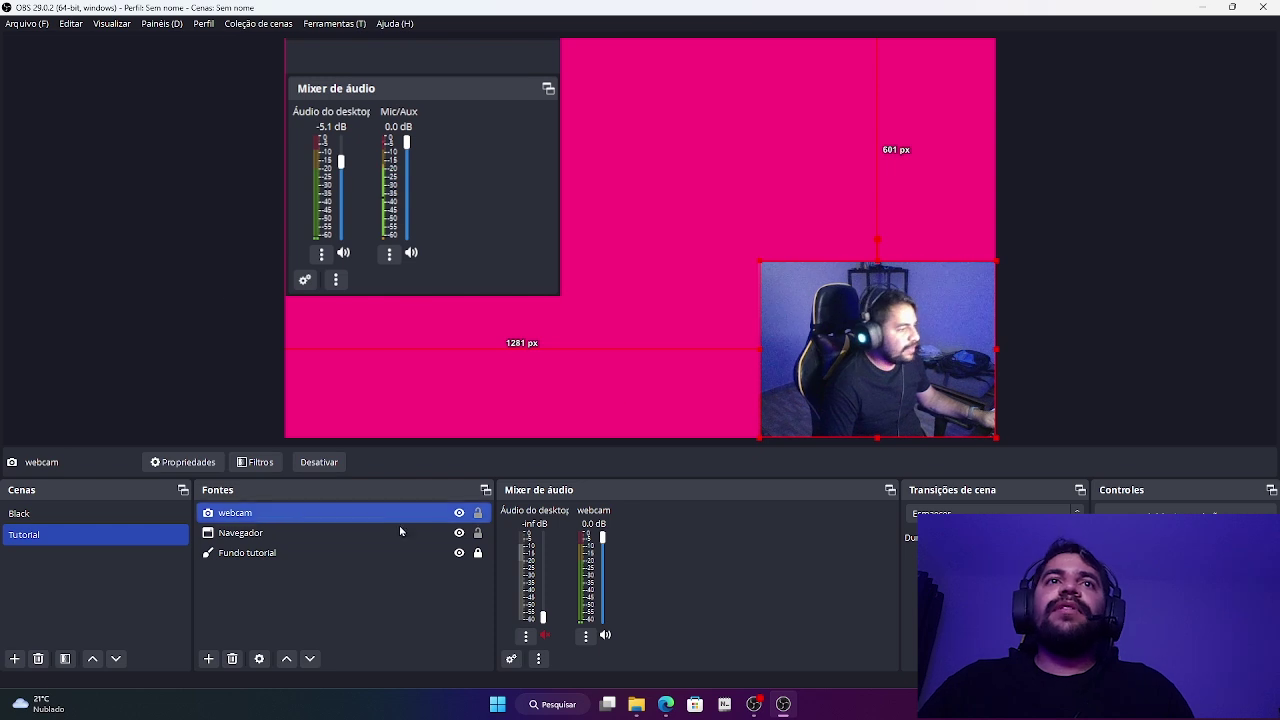
key(Down)
key(Down)
key(Up)
key(Up)
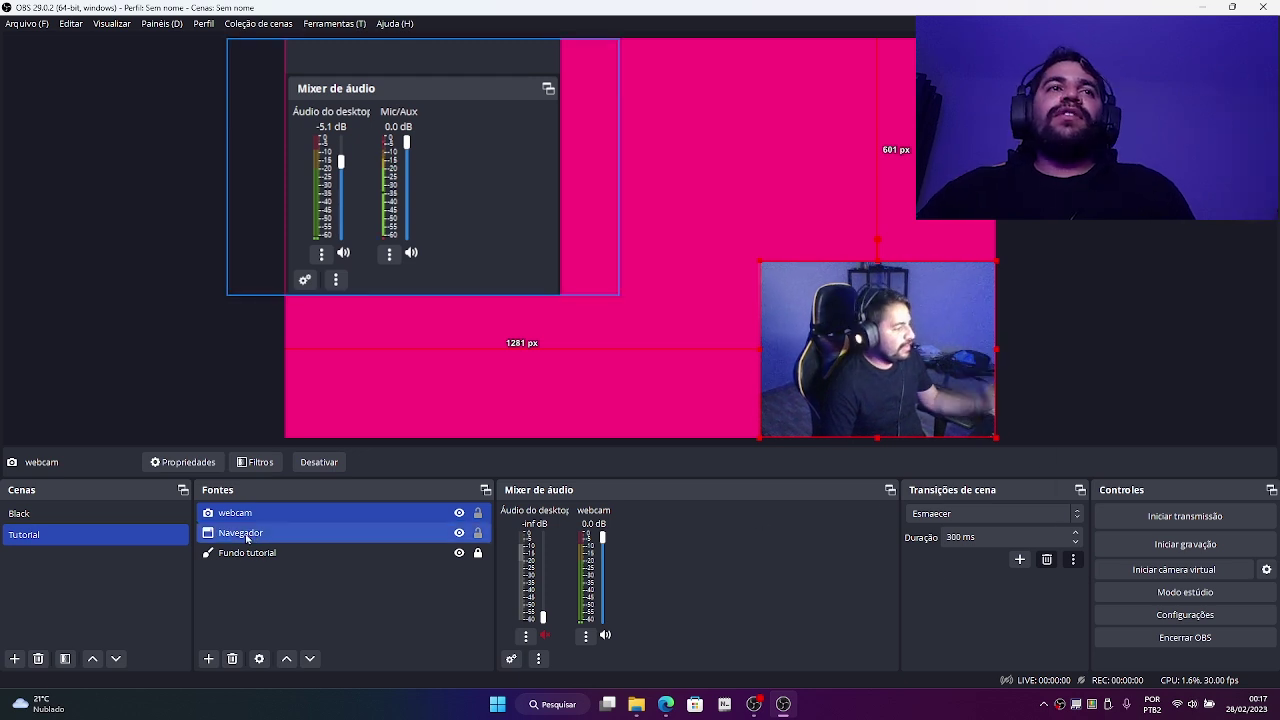
Step: Preview the Esmaecer transition by switching between the Black and Tutorial scenes, and check the available transition types
click(83, 515)
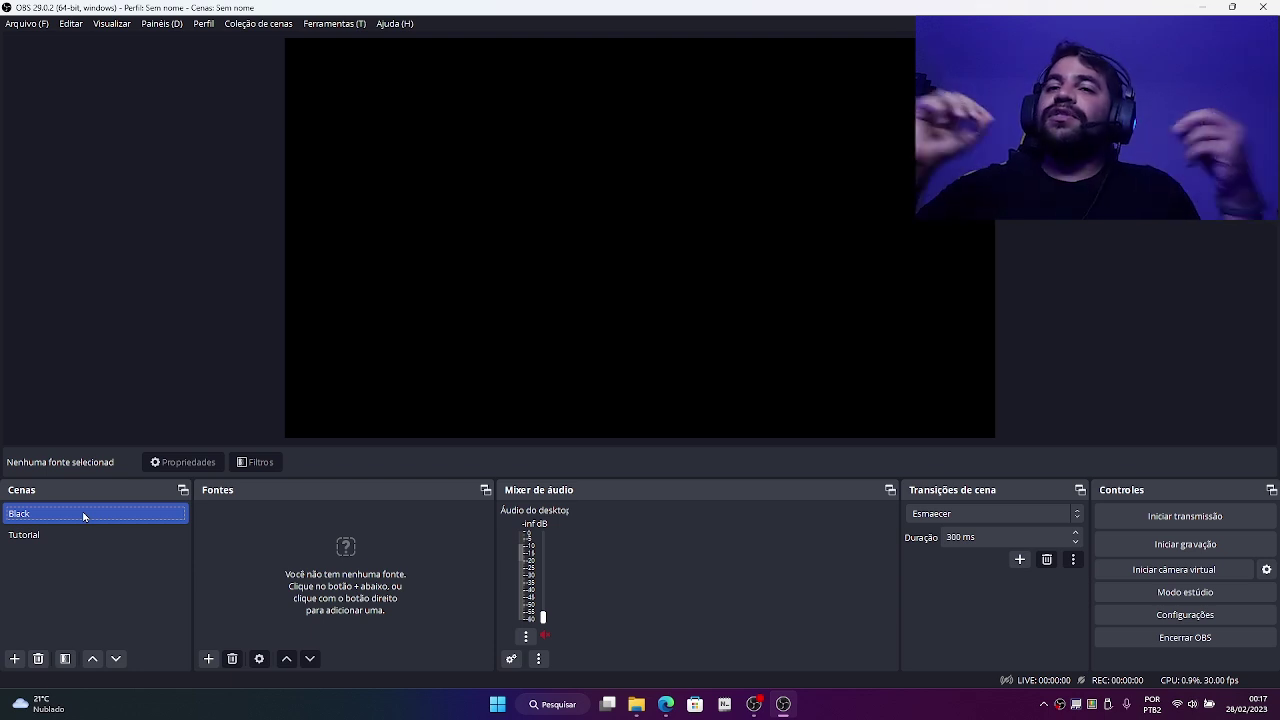
click(68, 534)
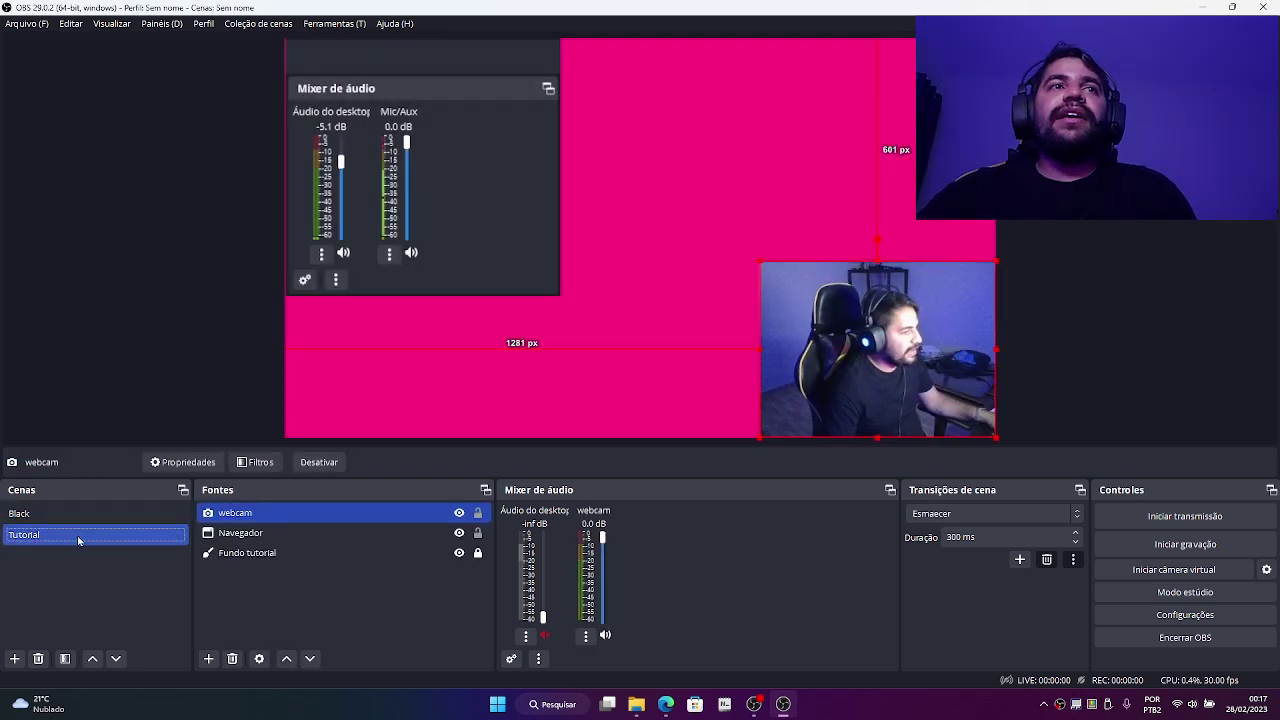
click(74, 515)
click(74, 540)
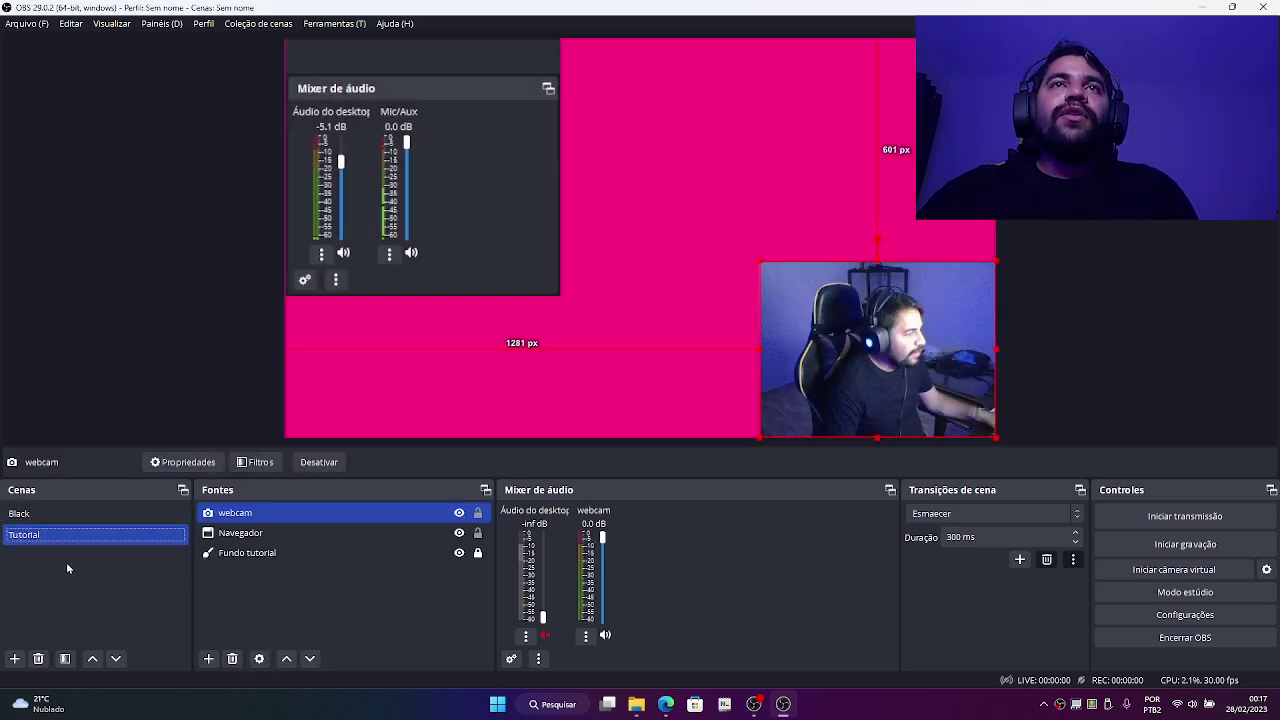
click(969, 514)
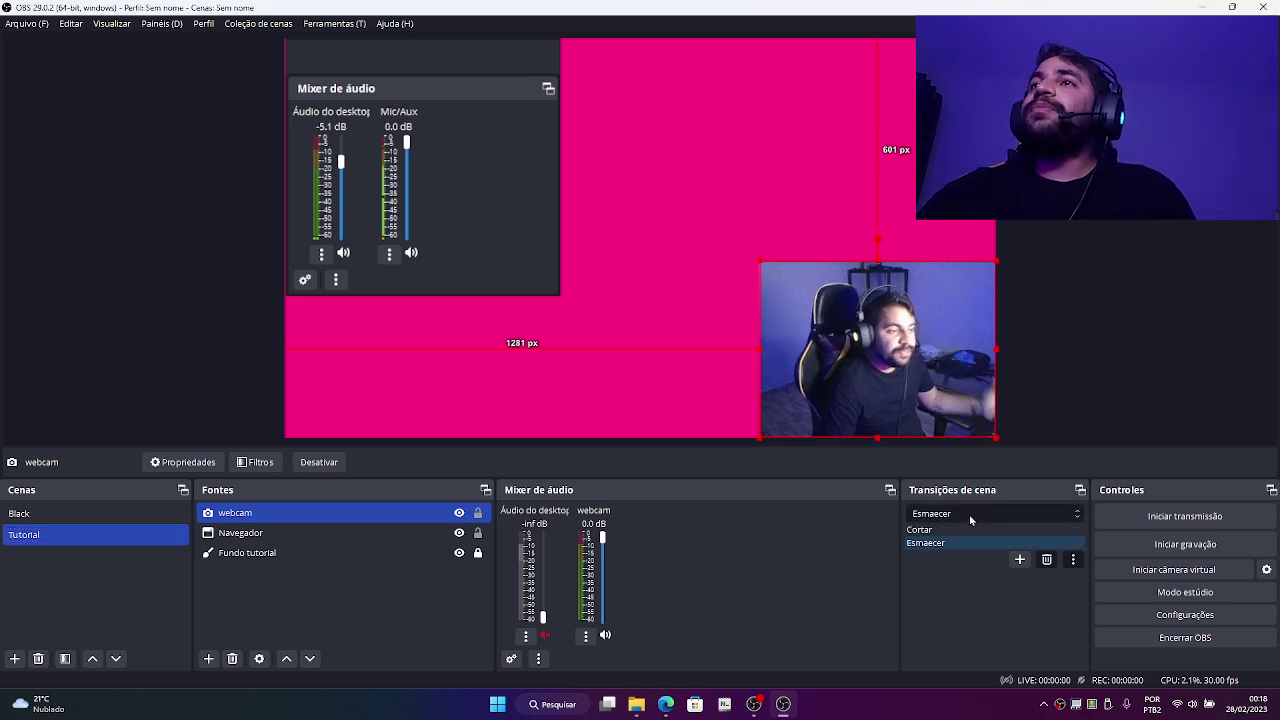
click(969, 514)
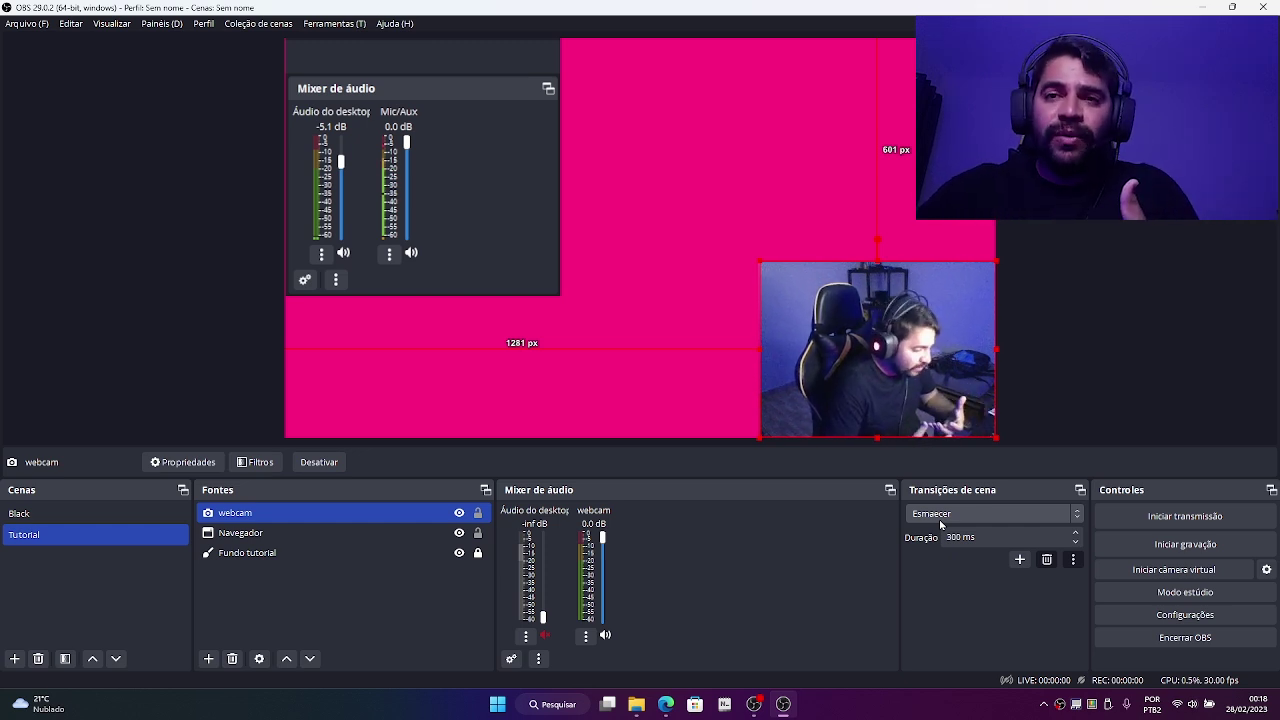
Step: Set the scene transition to Cortar and test it by switching repeatedly between the Black and Tutorial scenes
click(949, 514)
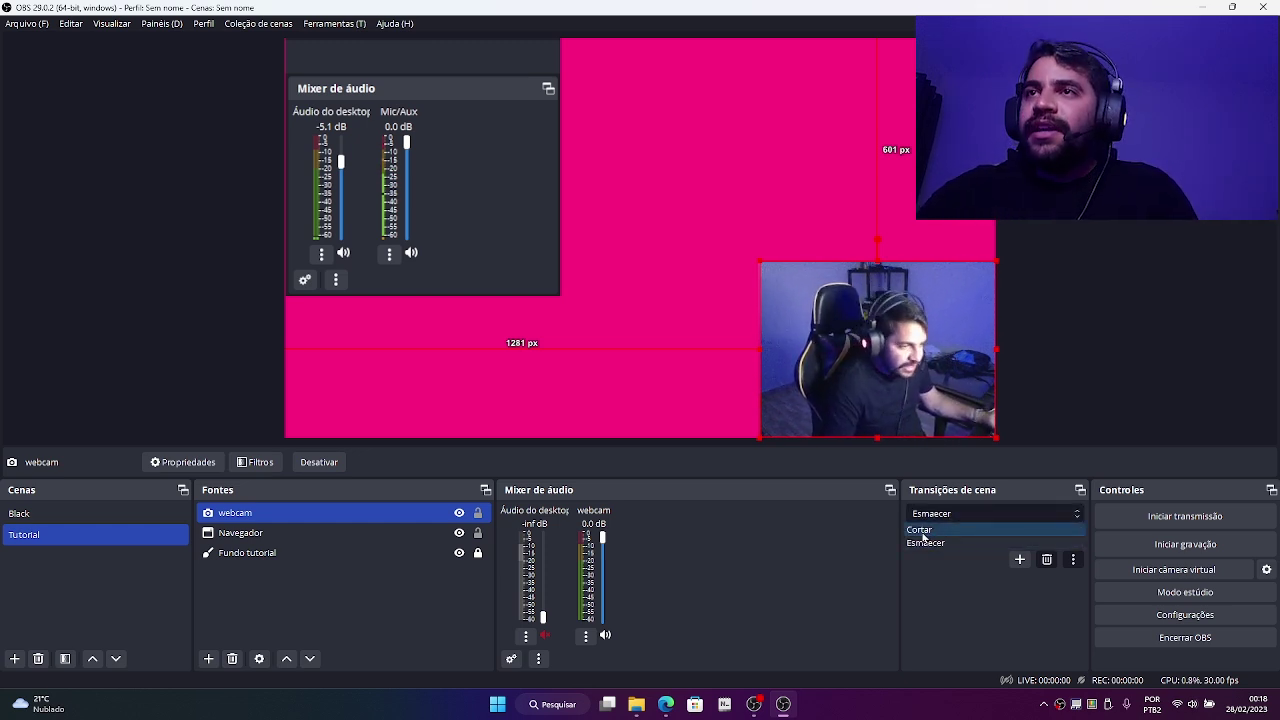
click(922, 529)
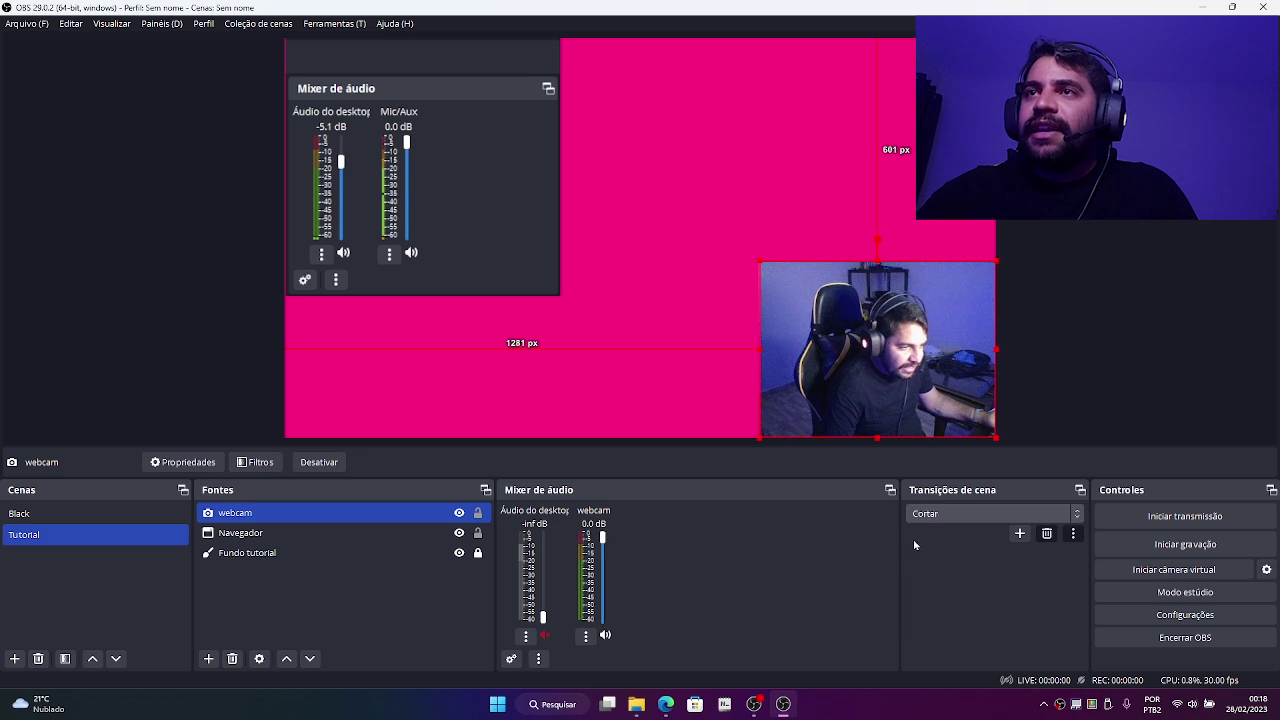
click(93, 518)
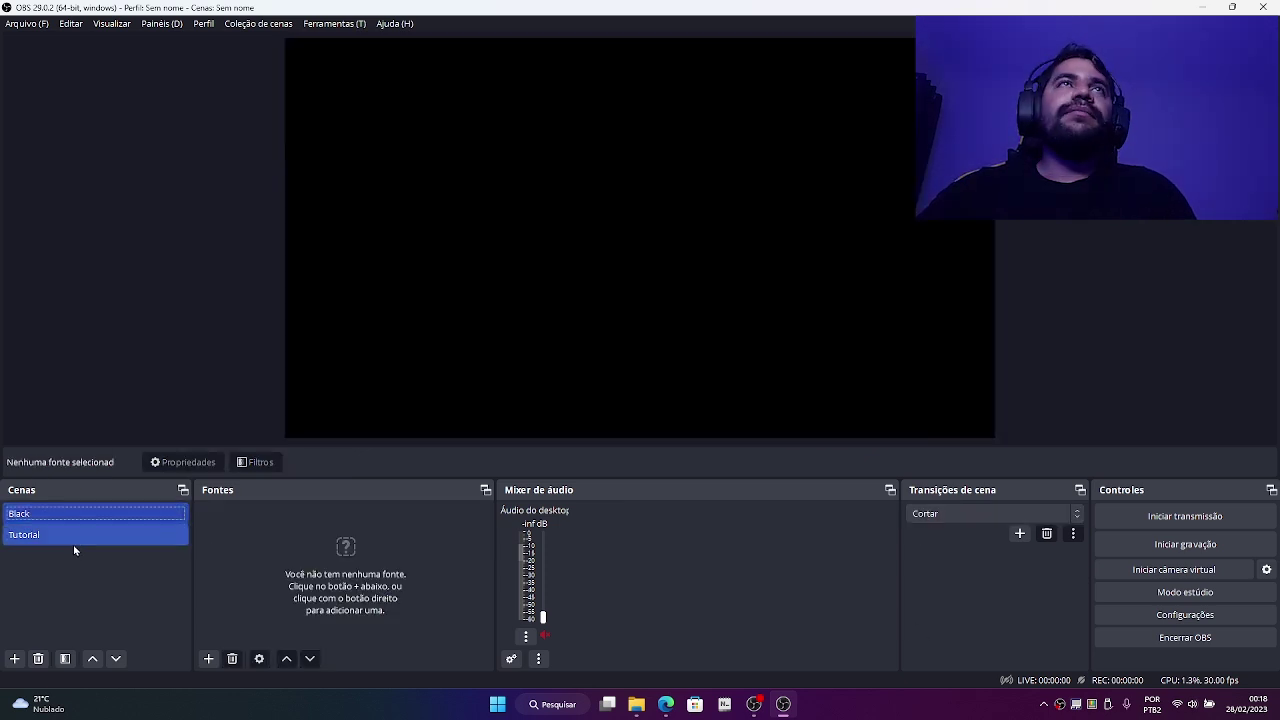
click(73, 544)
click(84, 518)
click(81, 540)
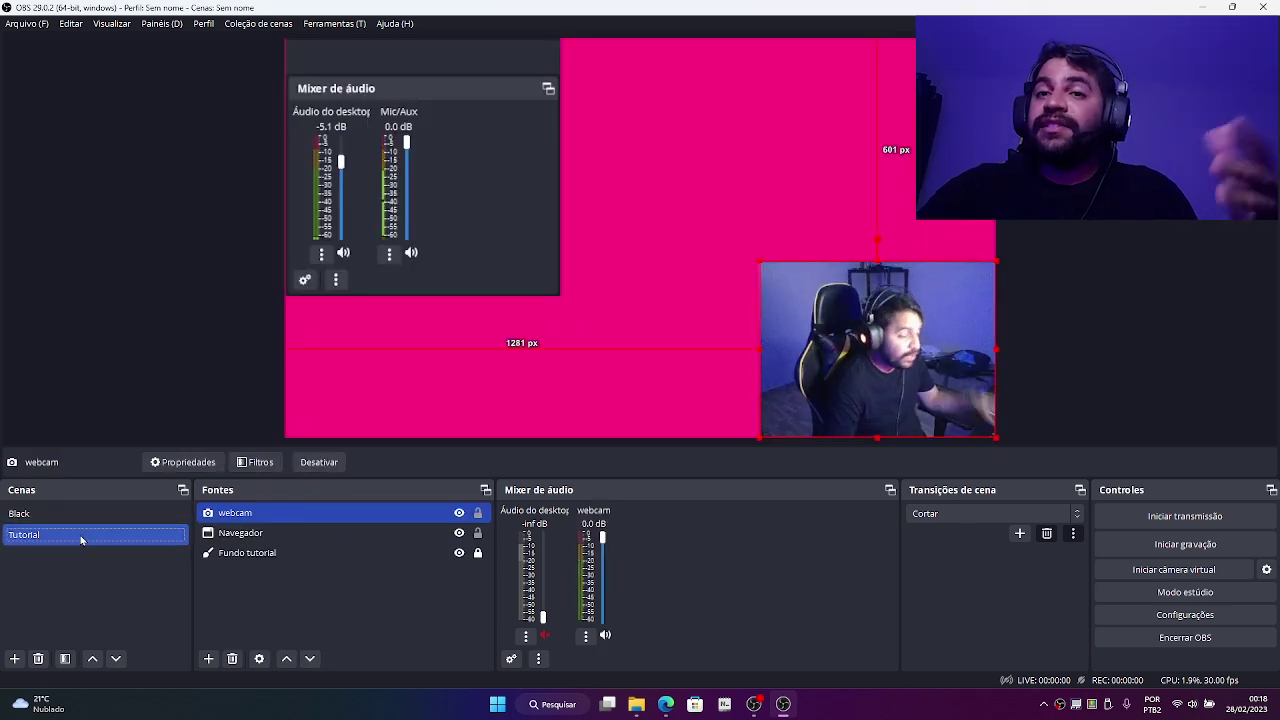
click(67, 516)
click(74, 536)
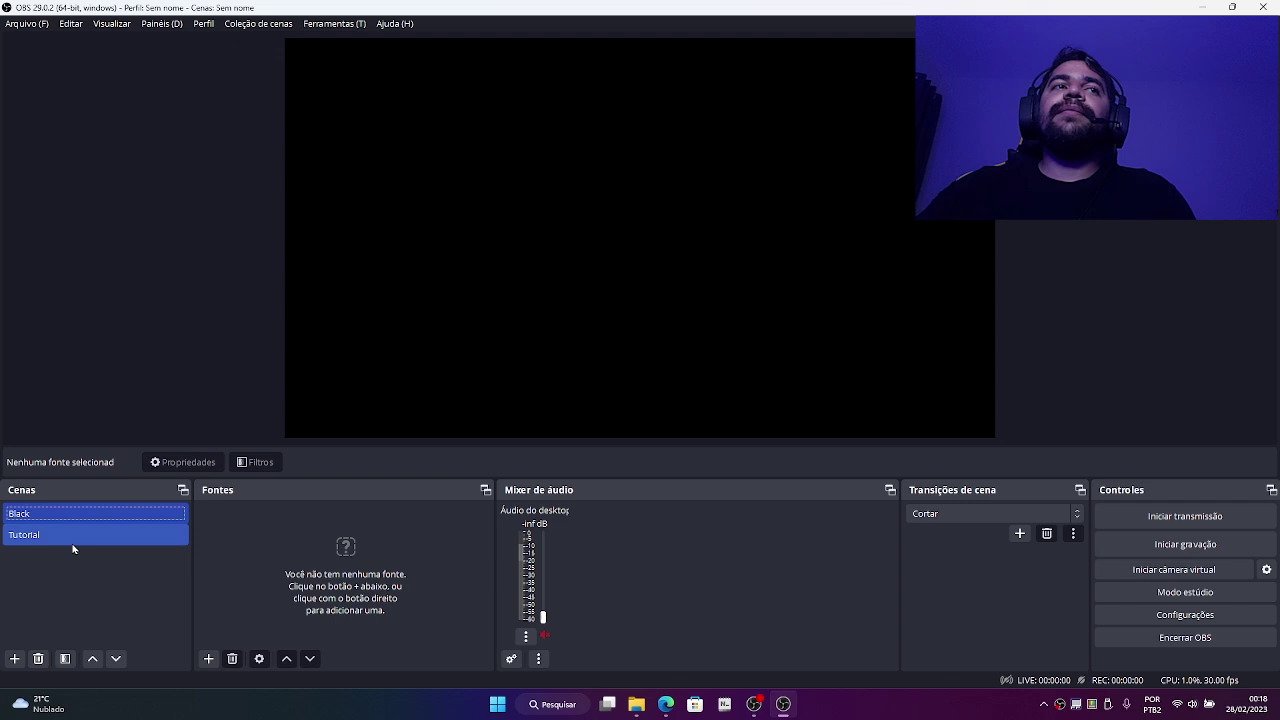
Step: Set the scene transition to Esmaecer with a 50 ms duration and test it between the Black and Tutorial scenes
click(951, 515)
click(942, 546)
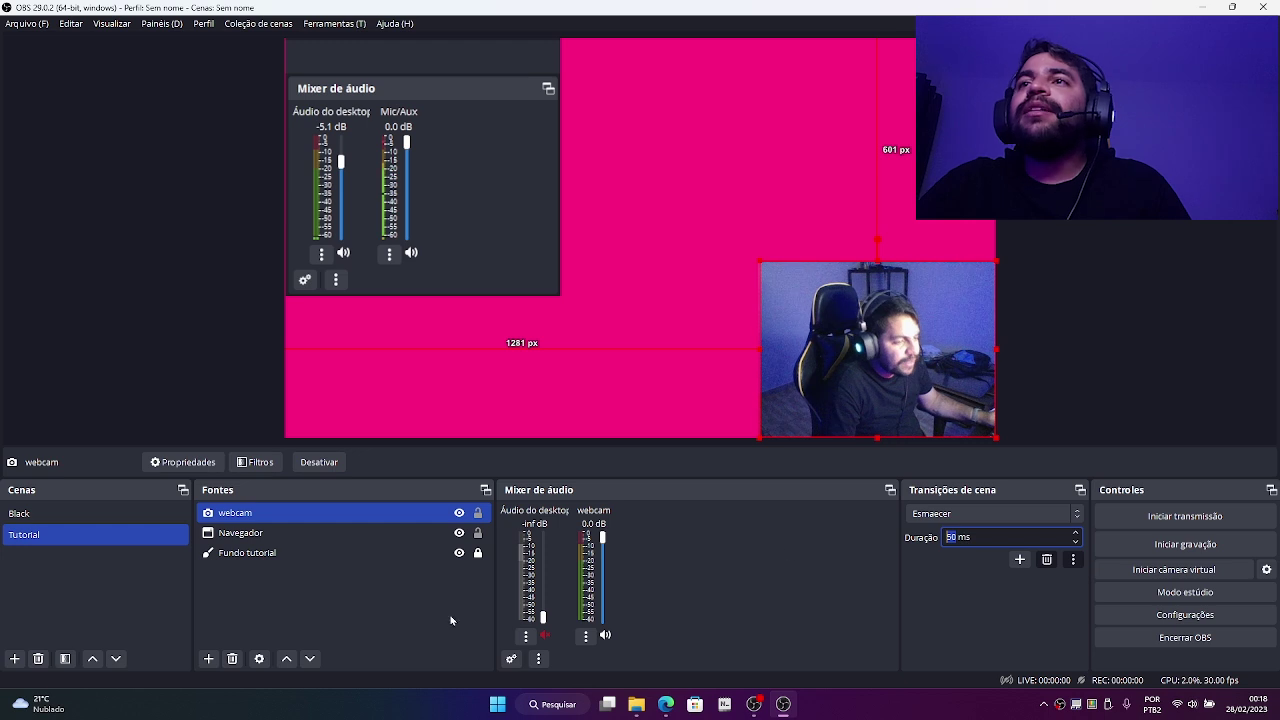
click(40, 513)
click(81, 534)
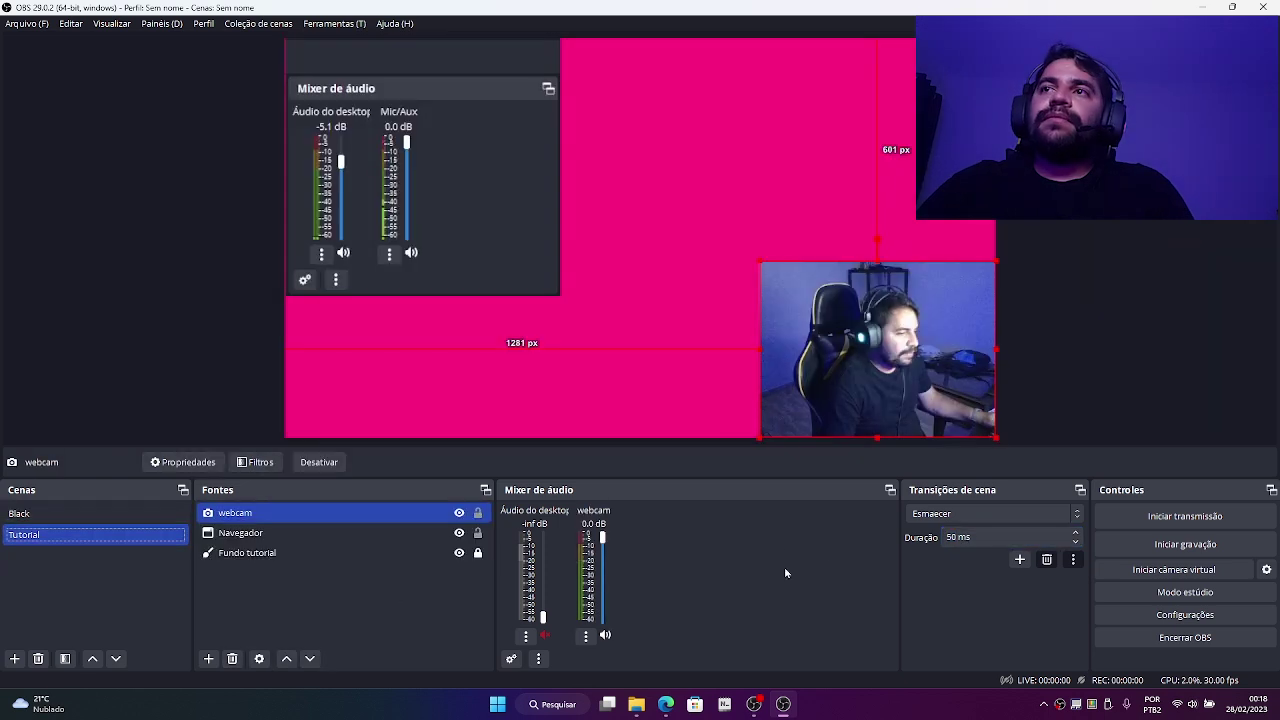
Step: Set the transition duration to 200 ms and test it by switching between the Black and Tutorial scenes
click(963, 539)
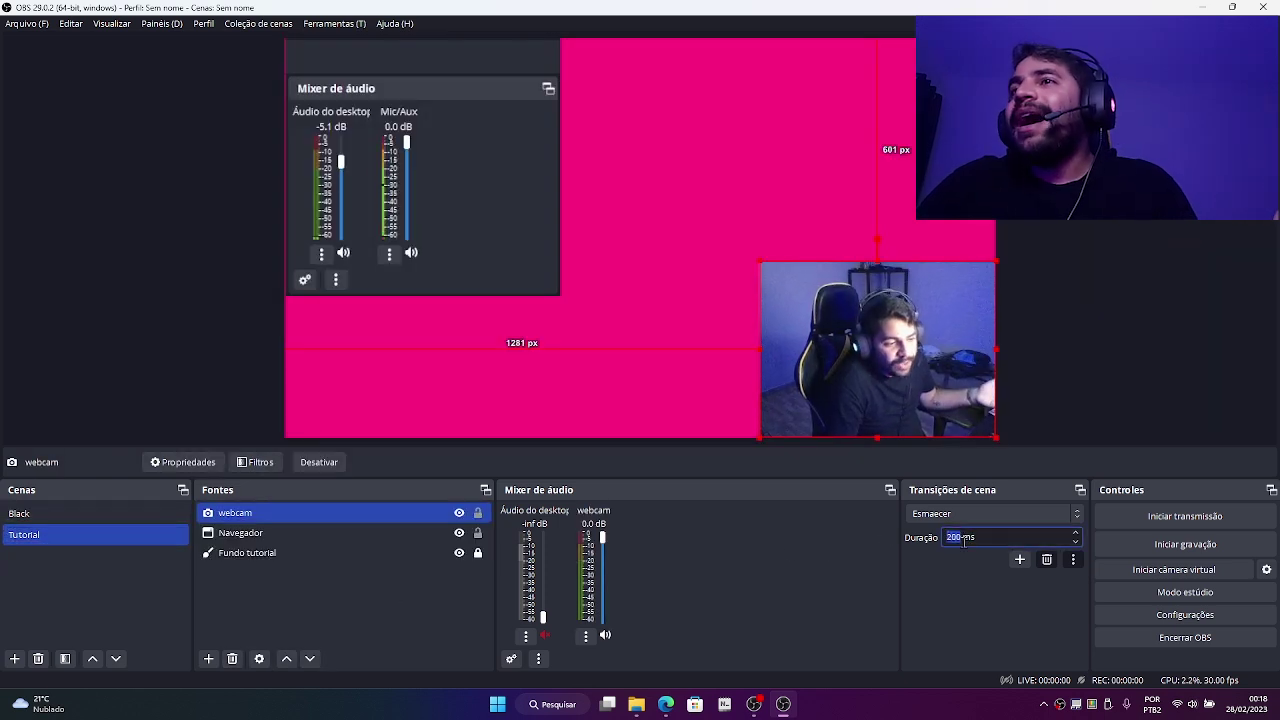
click(109, 519)
click(103, 536)
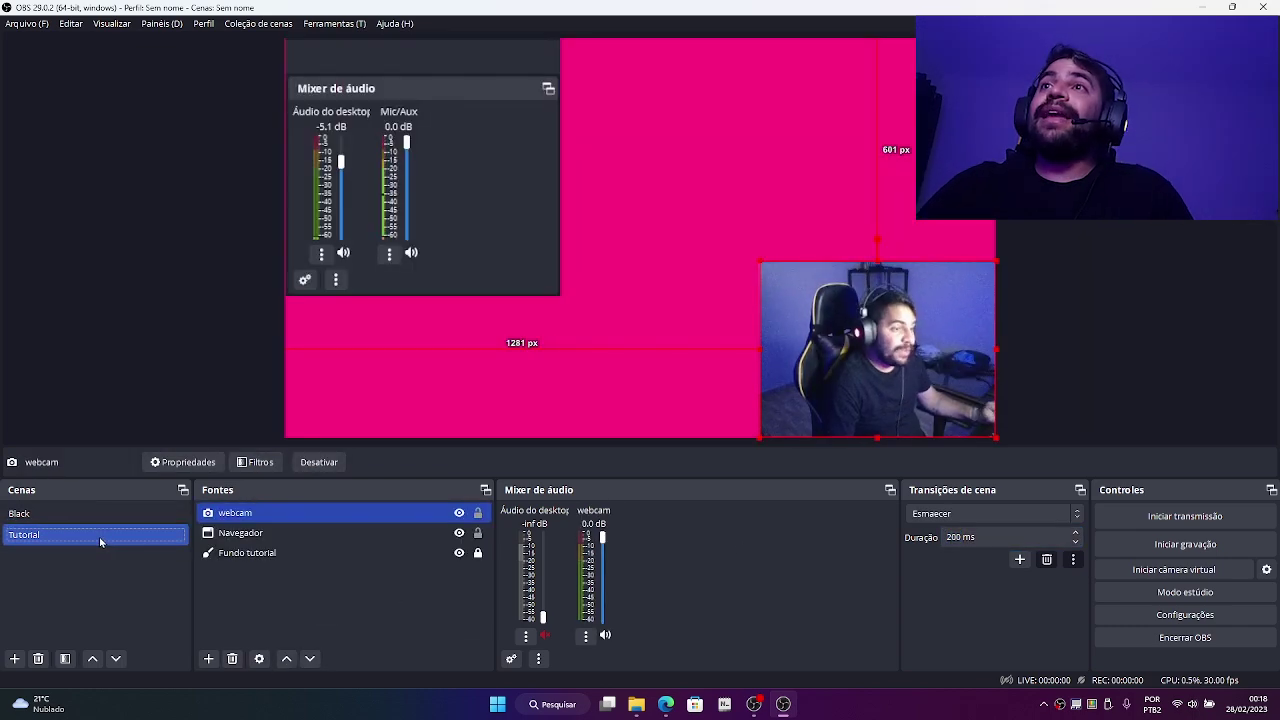
click(100, 515)
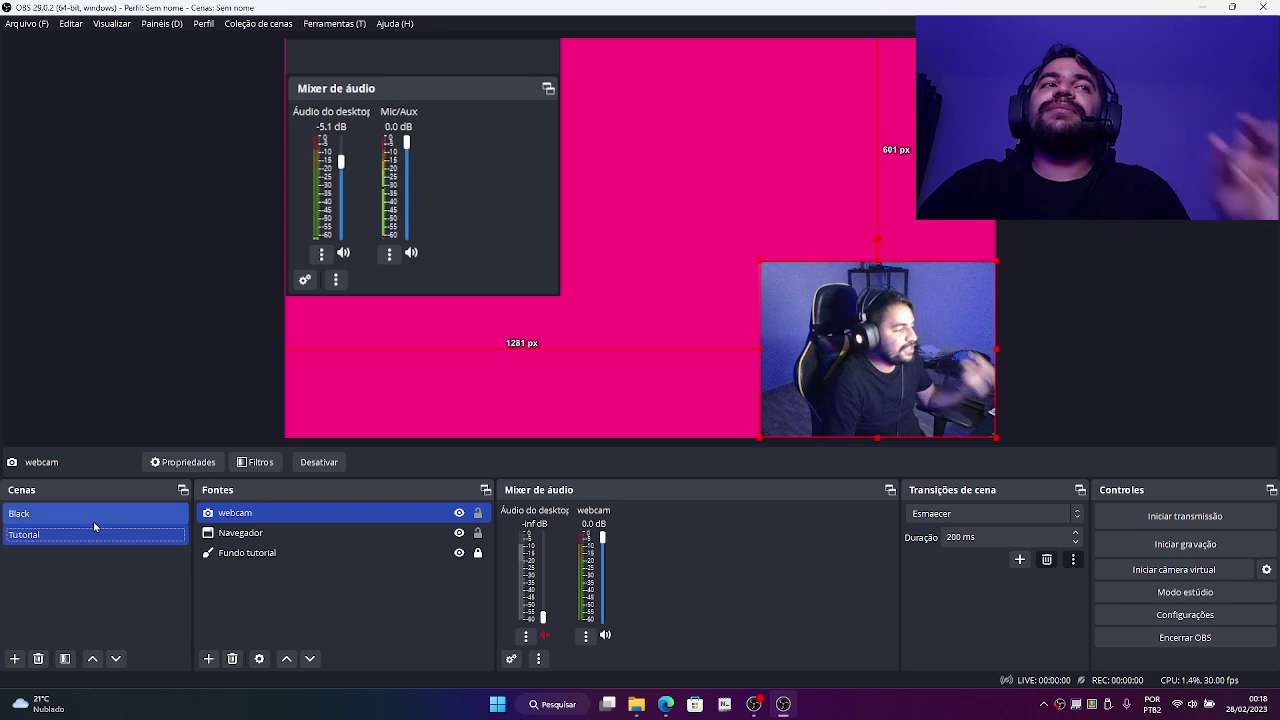
click(91, 534)
Step: Set the transition duration to 1000 ms and test it by switching to Black and back to Tutorial
click(953, 539)
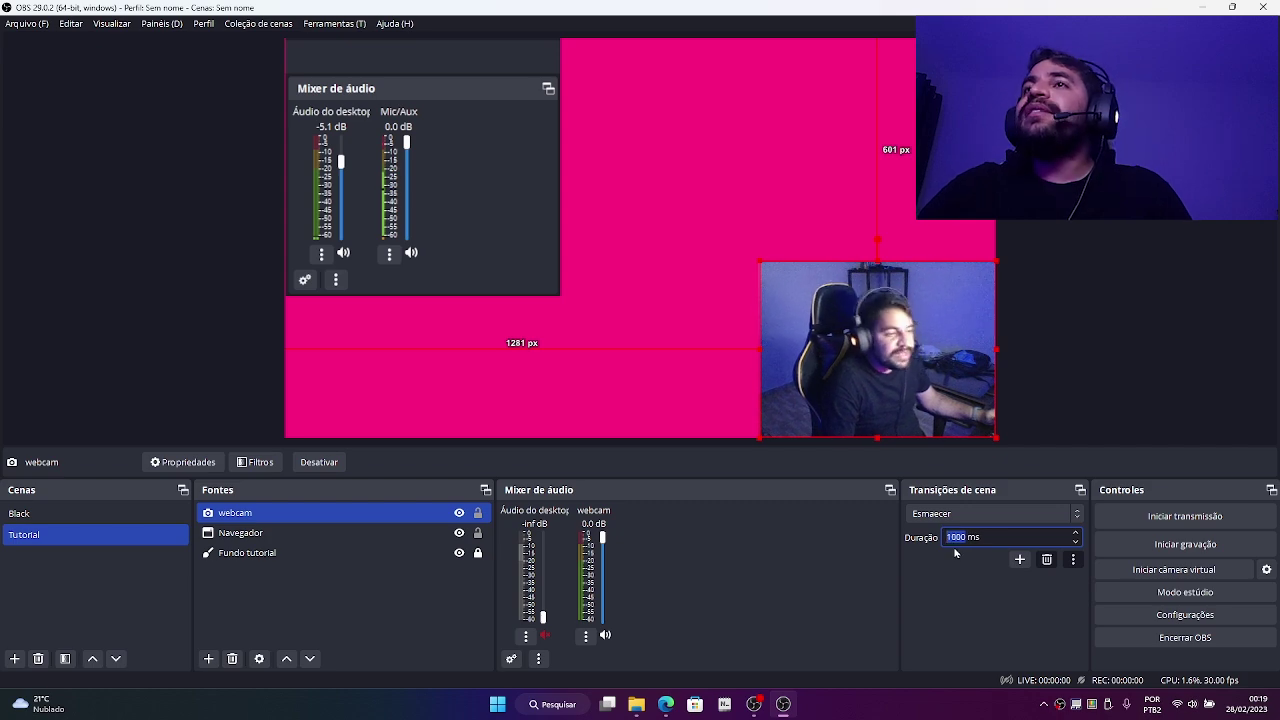
click(114, 515)
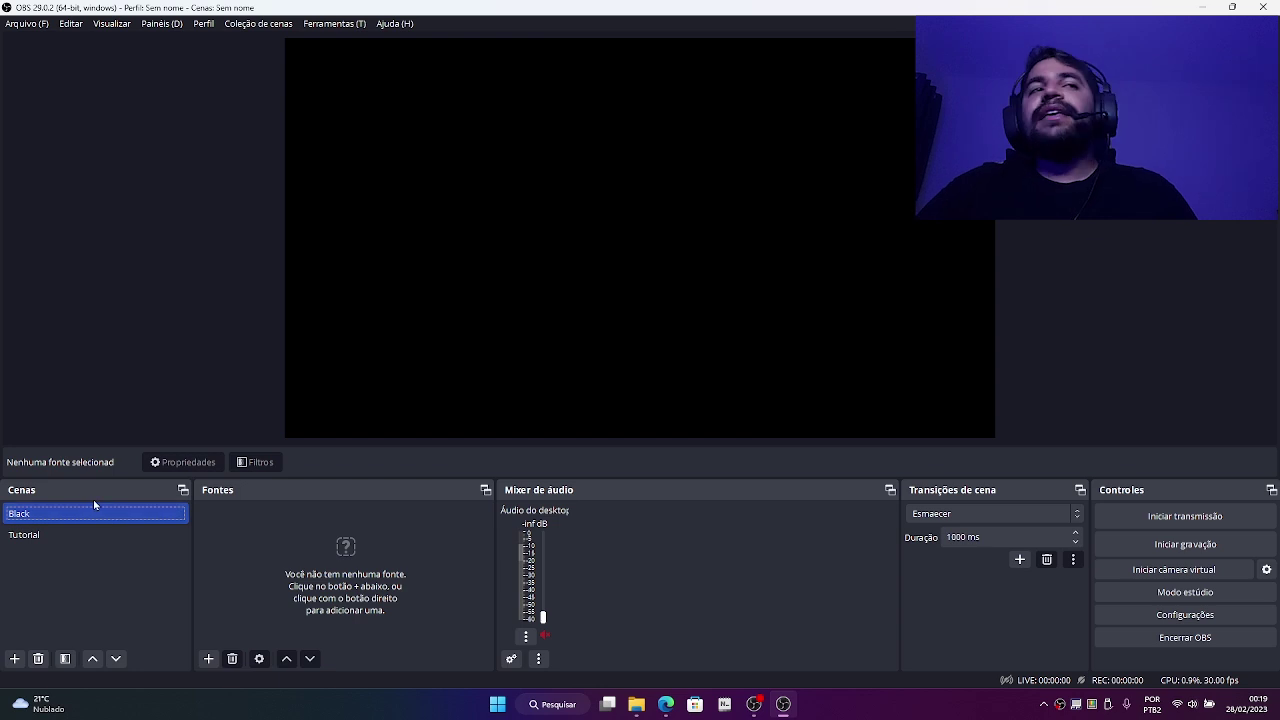
click(64, 538)
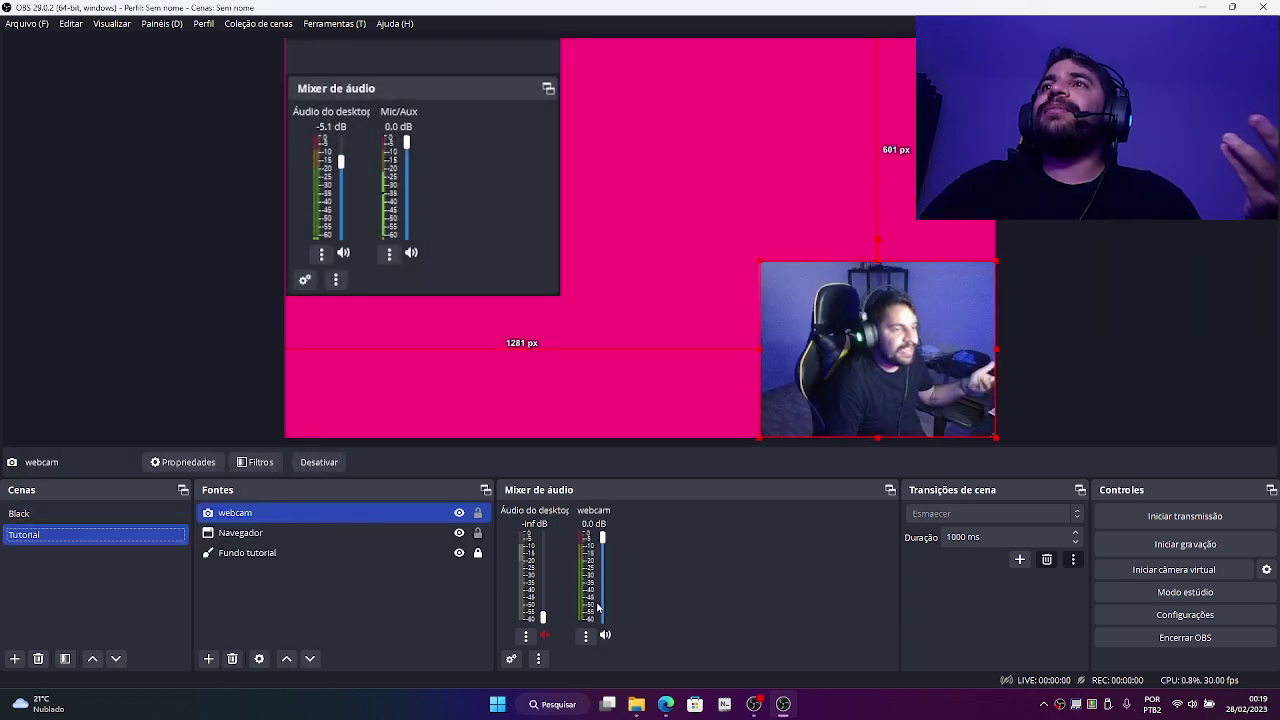
Step: Set the duration of the Esmaecer transition to 300 ms
scroll(982, 540, down, 1)
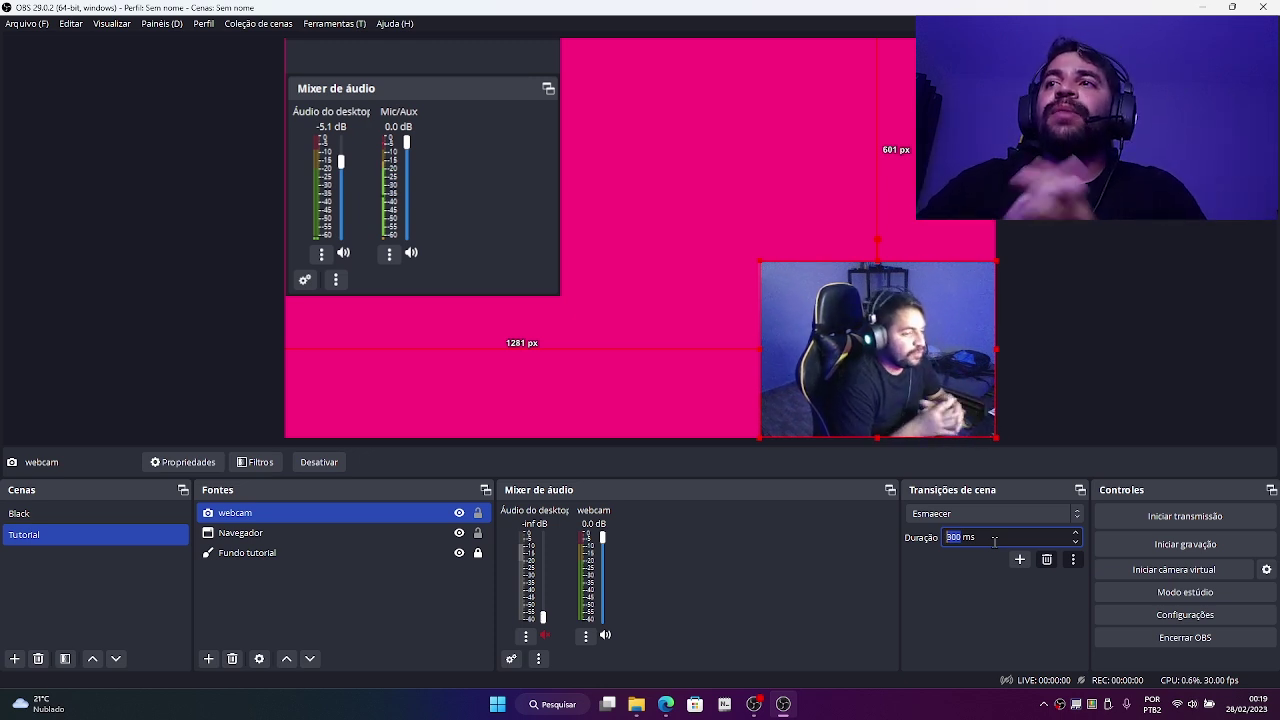
scroll(1000, 537, down, 1)
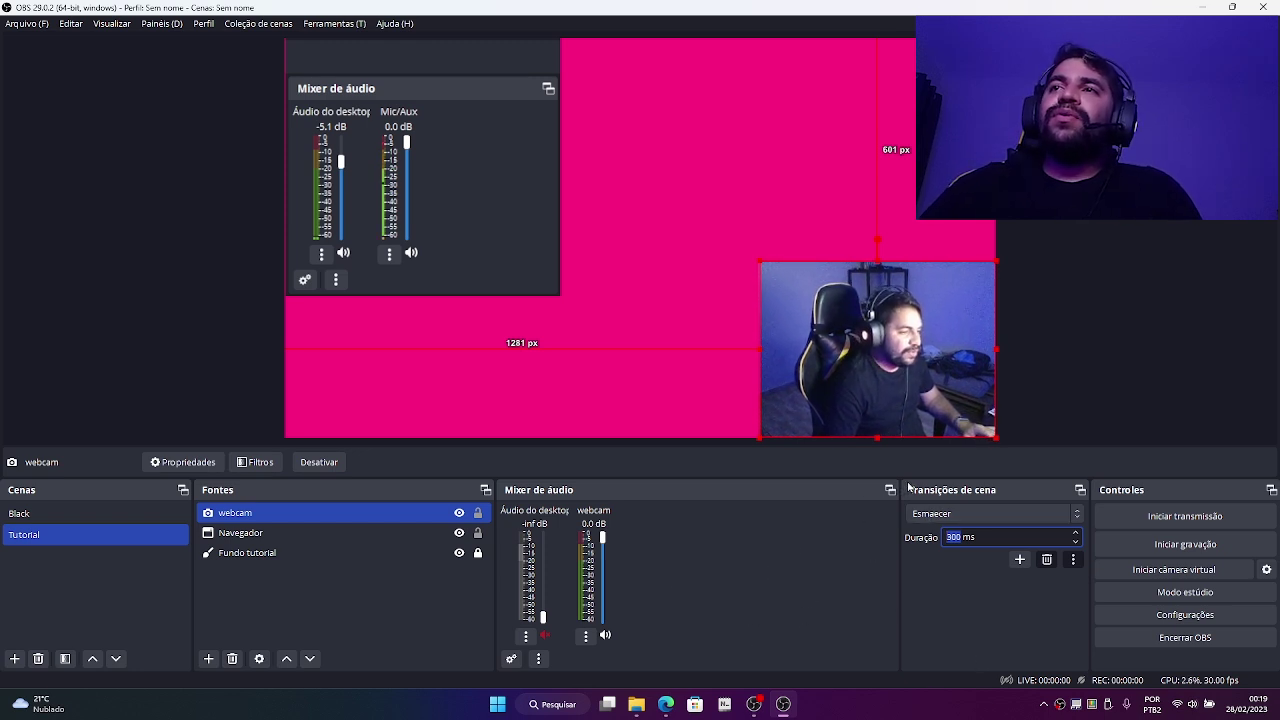
Step: Examine the available scene transitions and the transition types that can be added
click(930, 517)
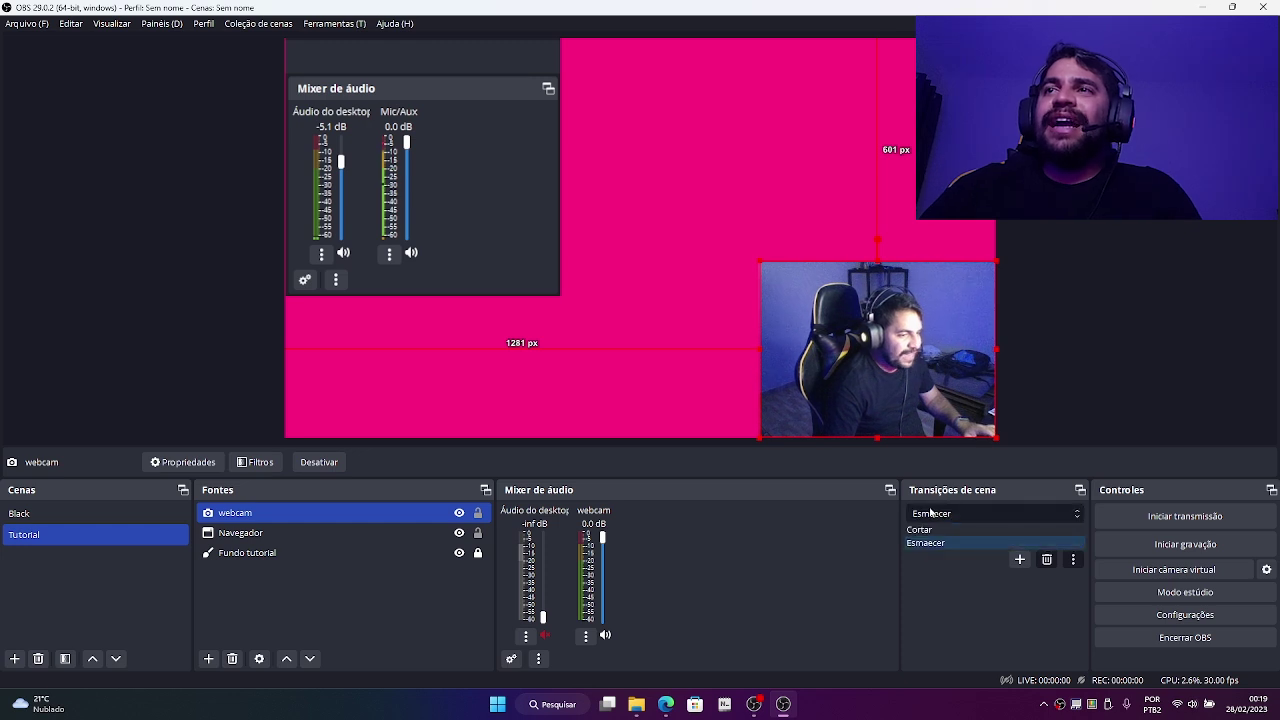
click(927, 546)
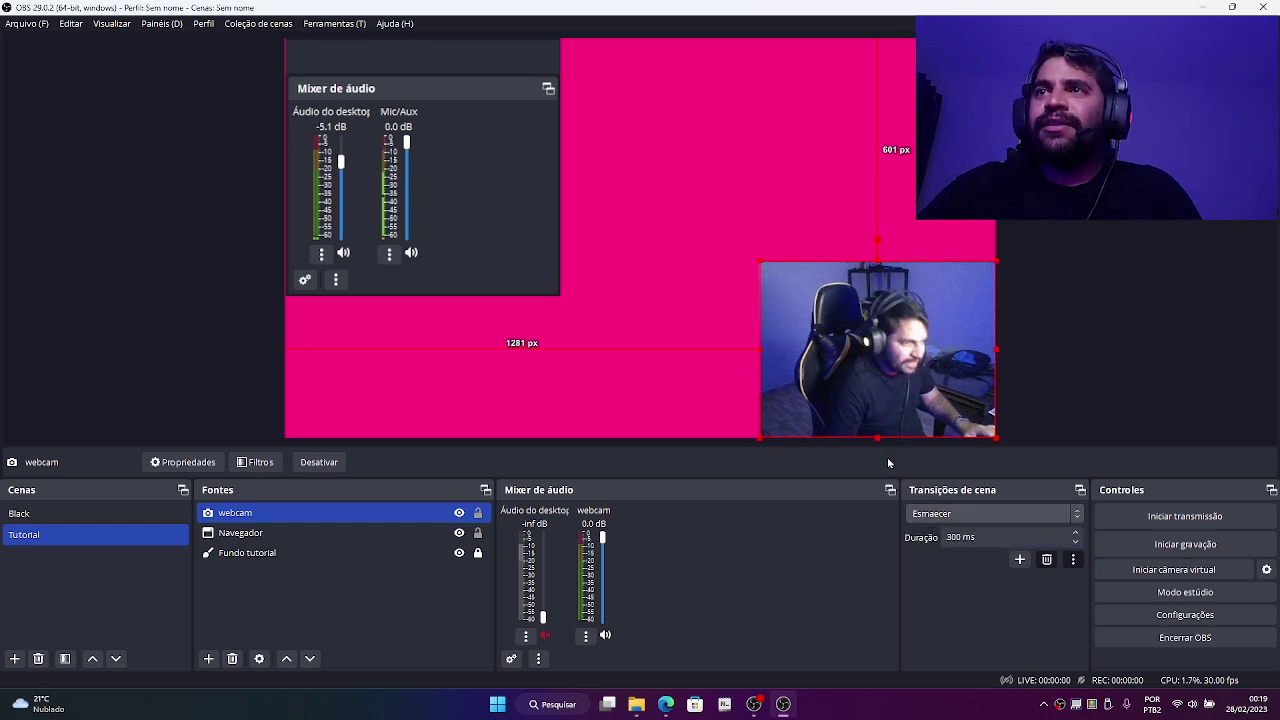
click(1020, 560)
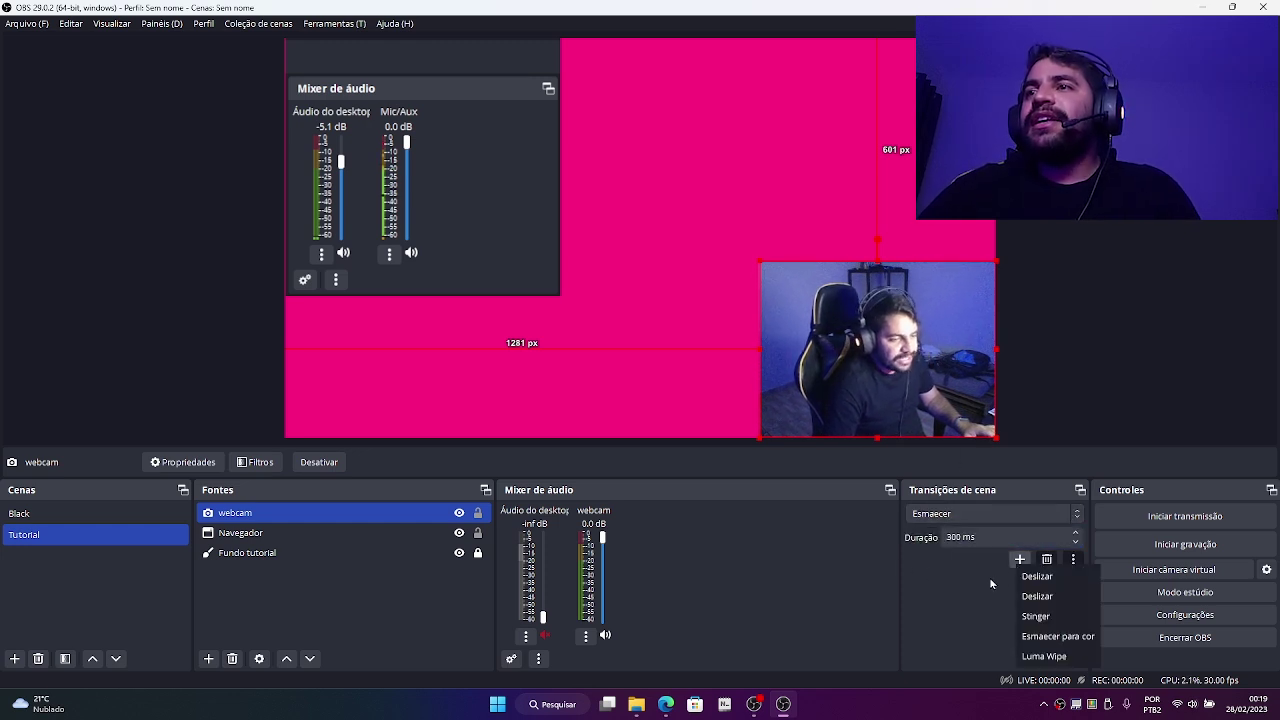
click(976, 634)
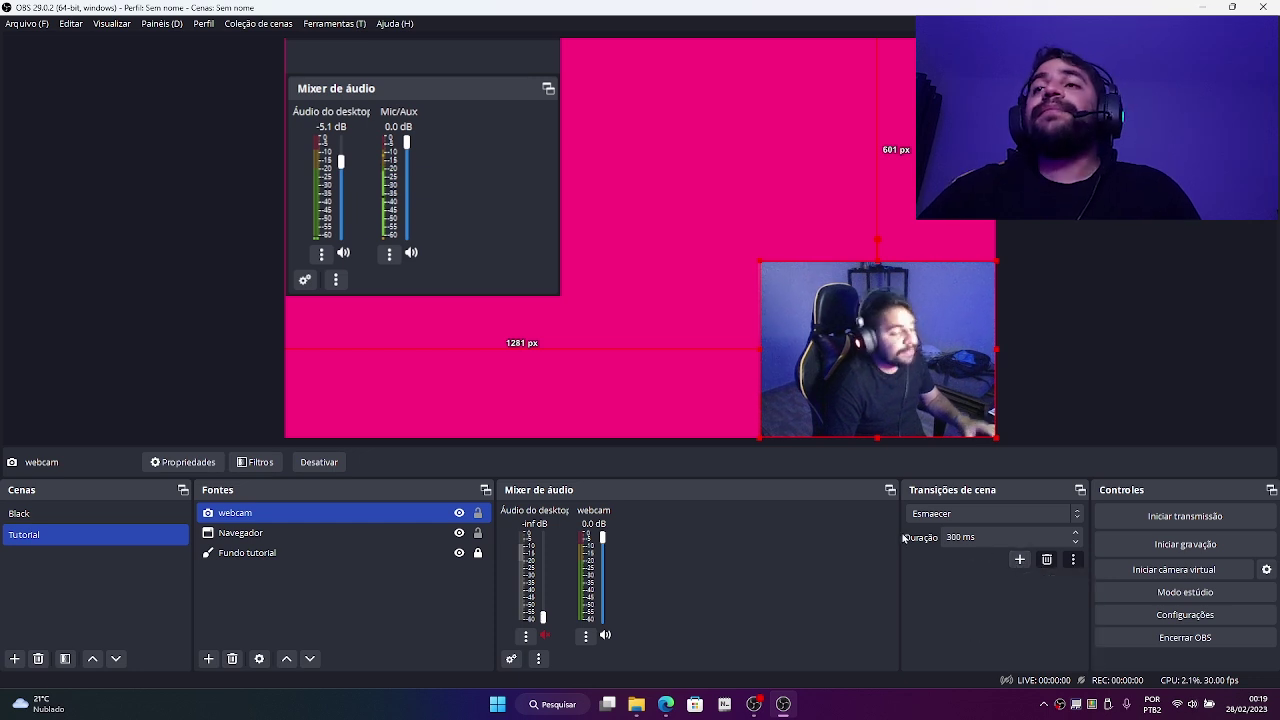
click(940, 516)
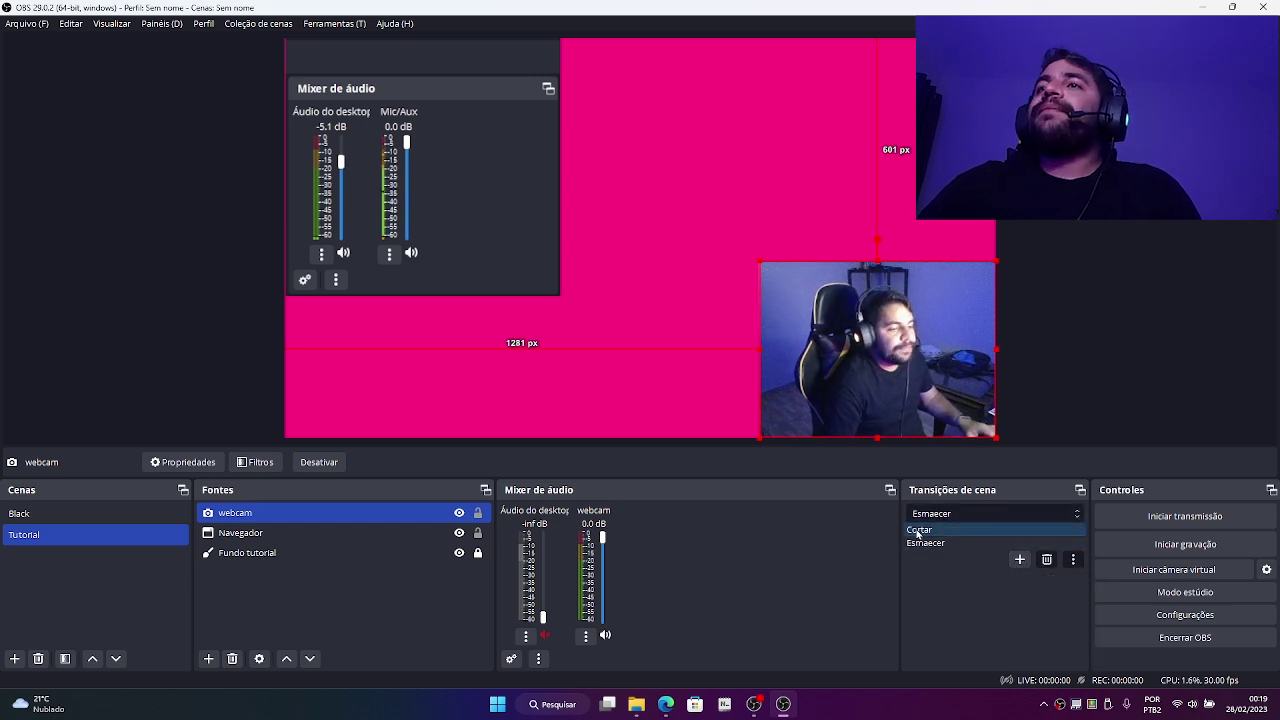
click(918, 530)
click(945, 517)
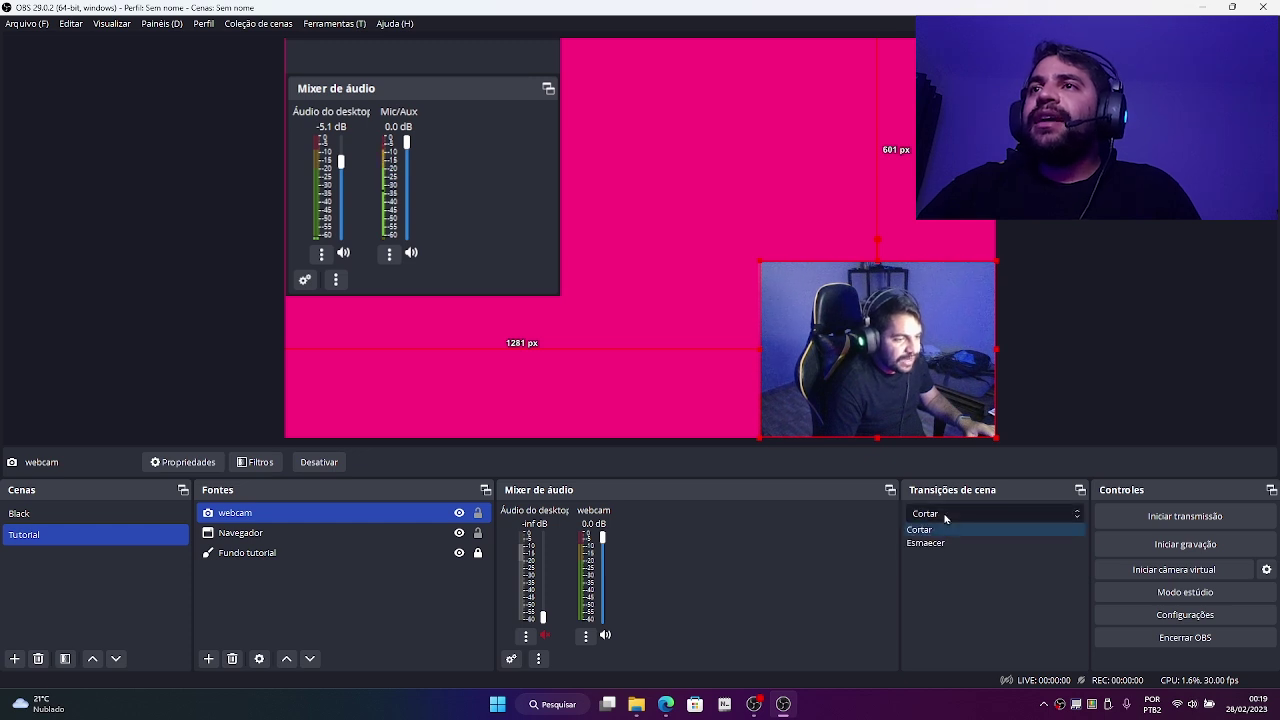
click(942, 540)
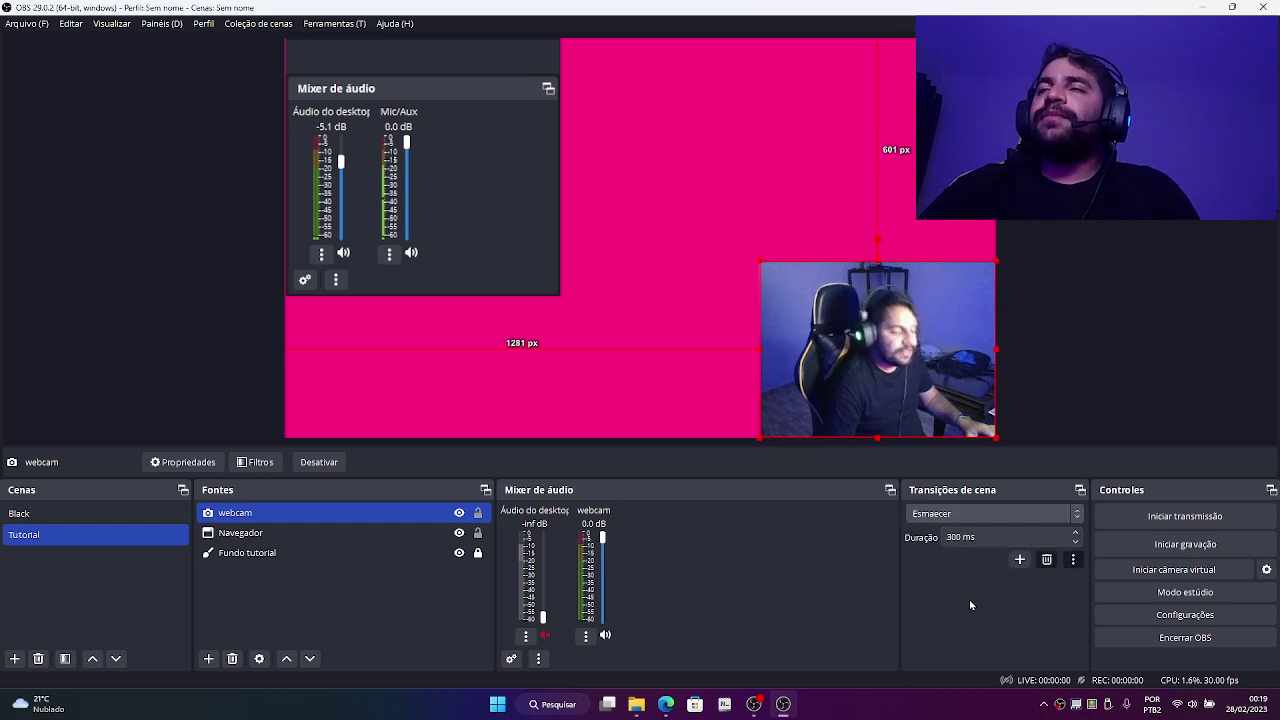
Step: Add a scene transition using the first Deslizar type, preview it several times and accept its default properties
click(1020, 559)
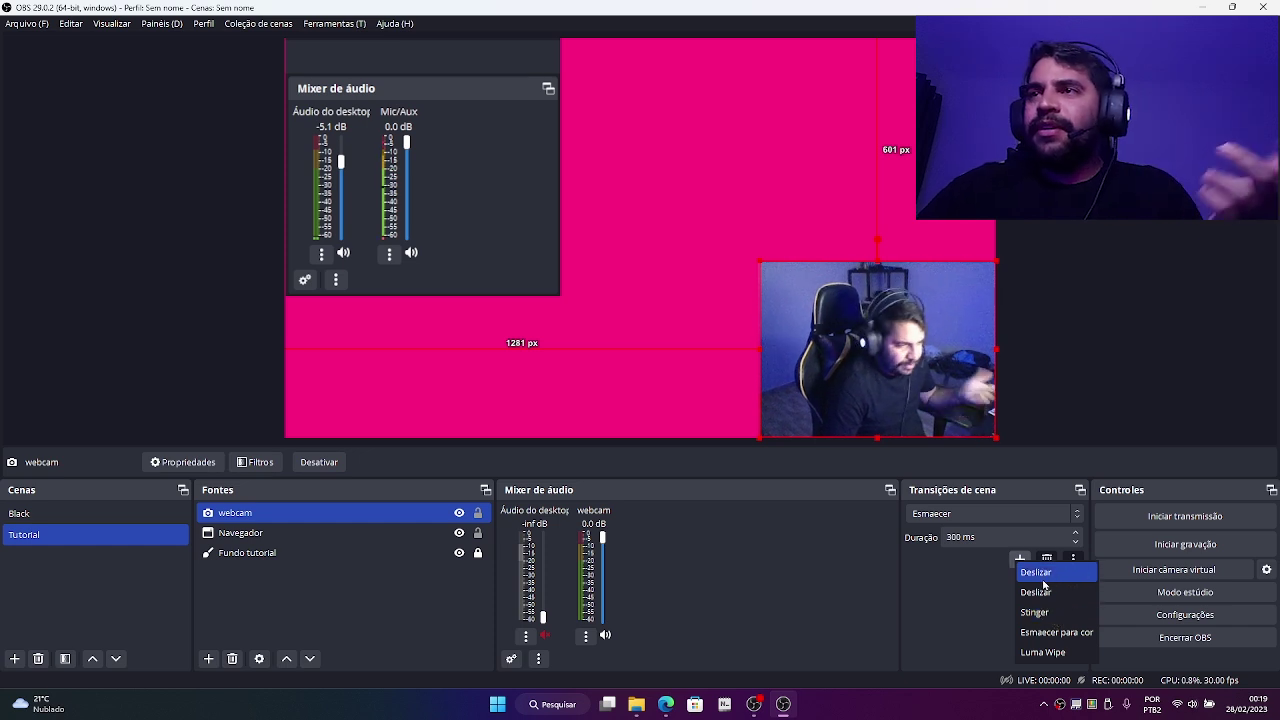
click(1040, 574)
click(603, 366)
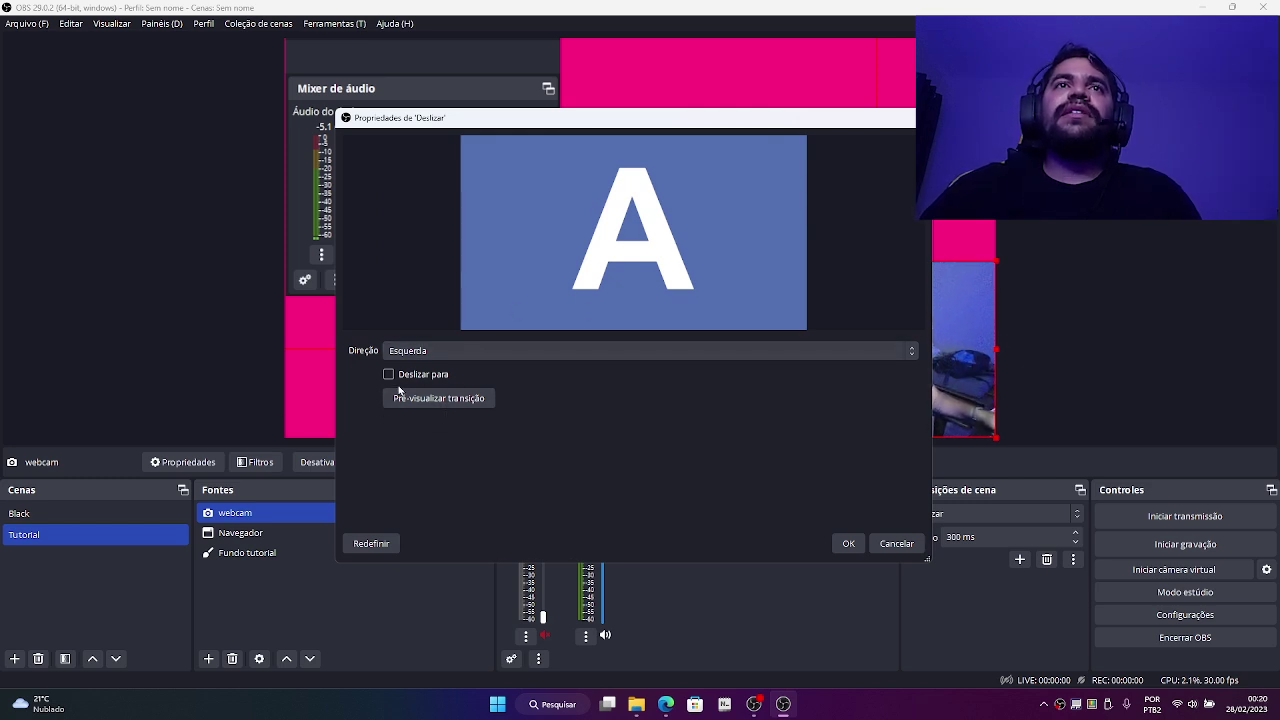
click(431, 405)
click(431, 405)
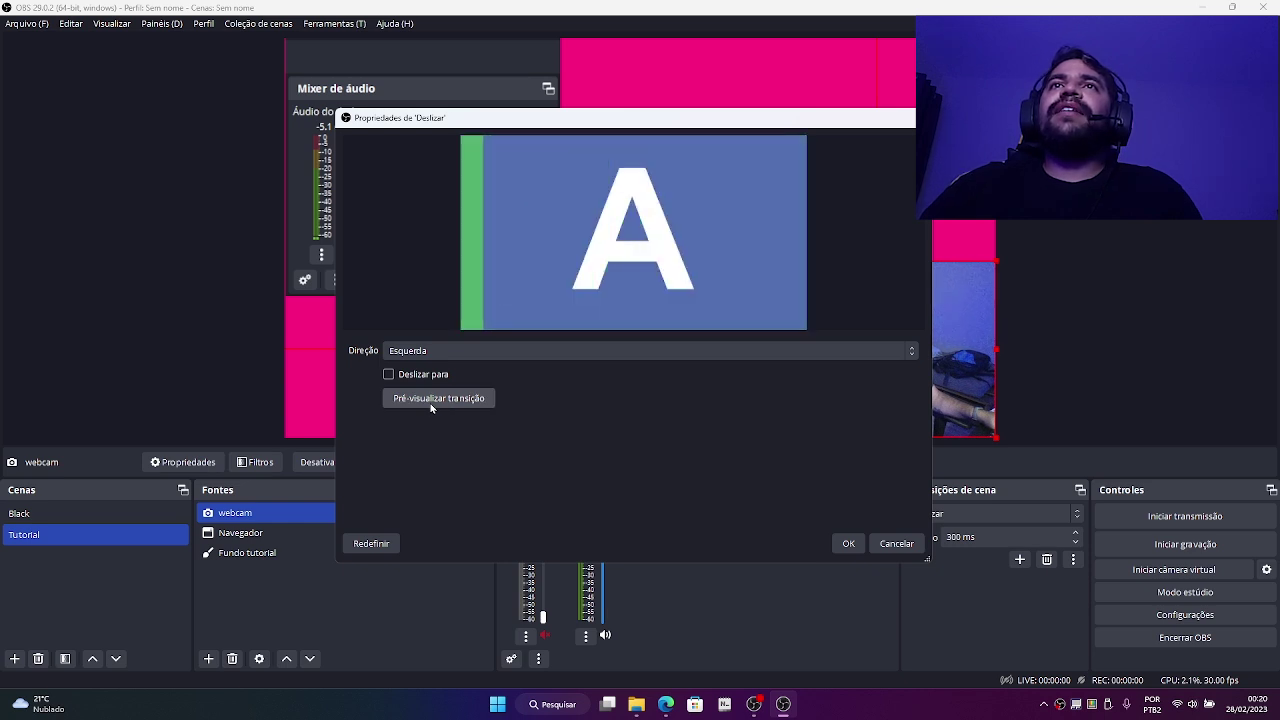
click(431, 405)
click(431, 407)
click(431, 407)
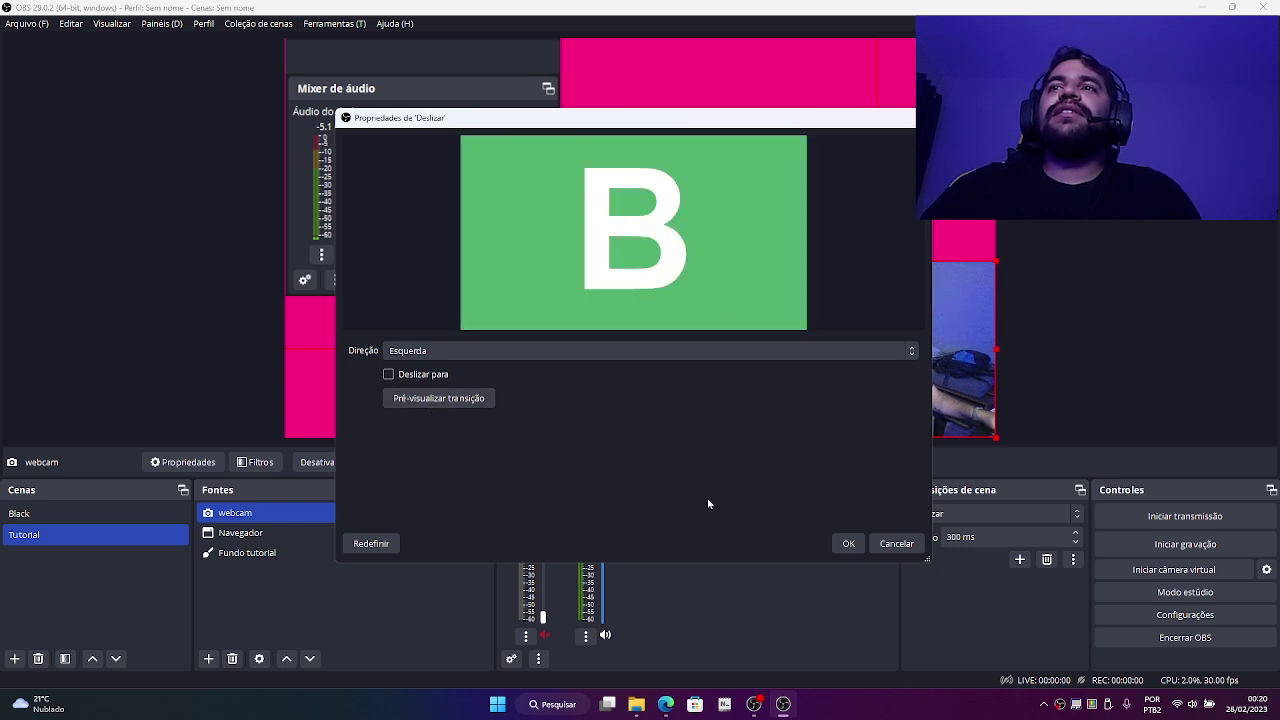
click(848, 543)
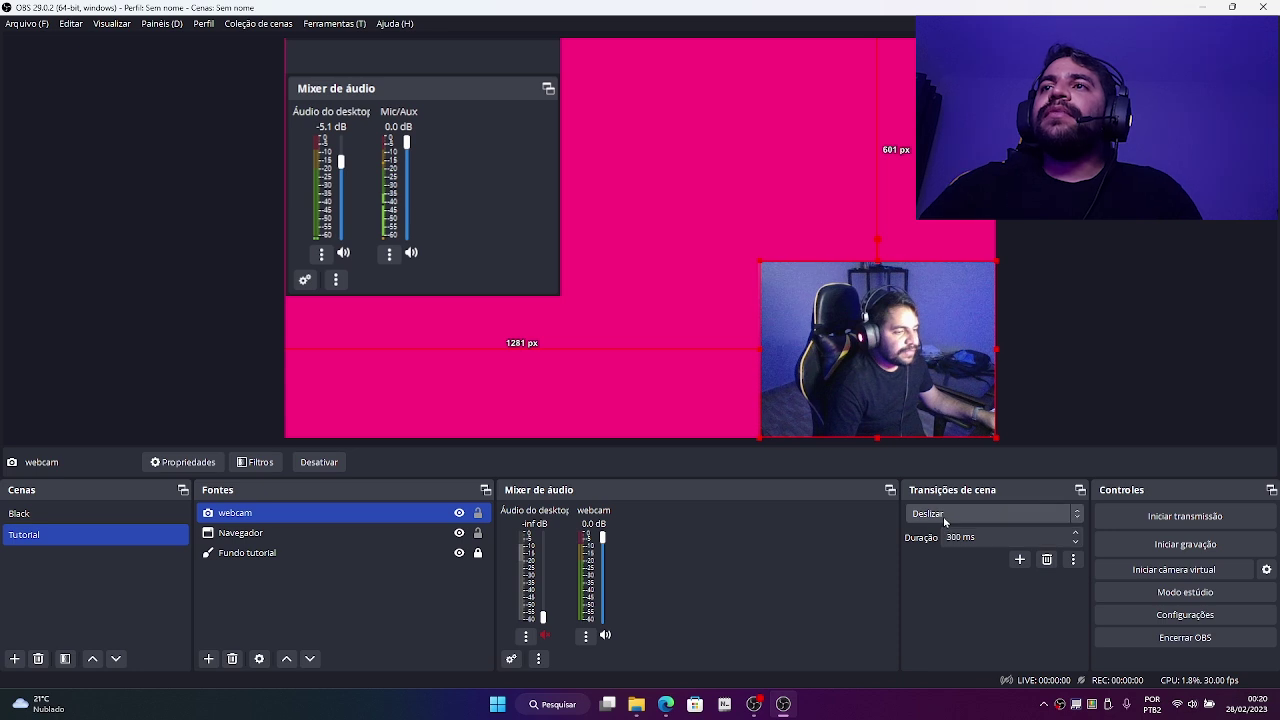
Step: Test the Deslizar transition by switching between the Black and Tutorial scenes, and set the scene transition to Cortar
click(128, 519)
click(124, 535)
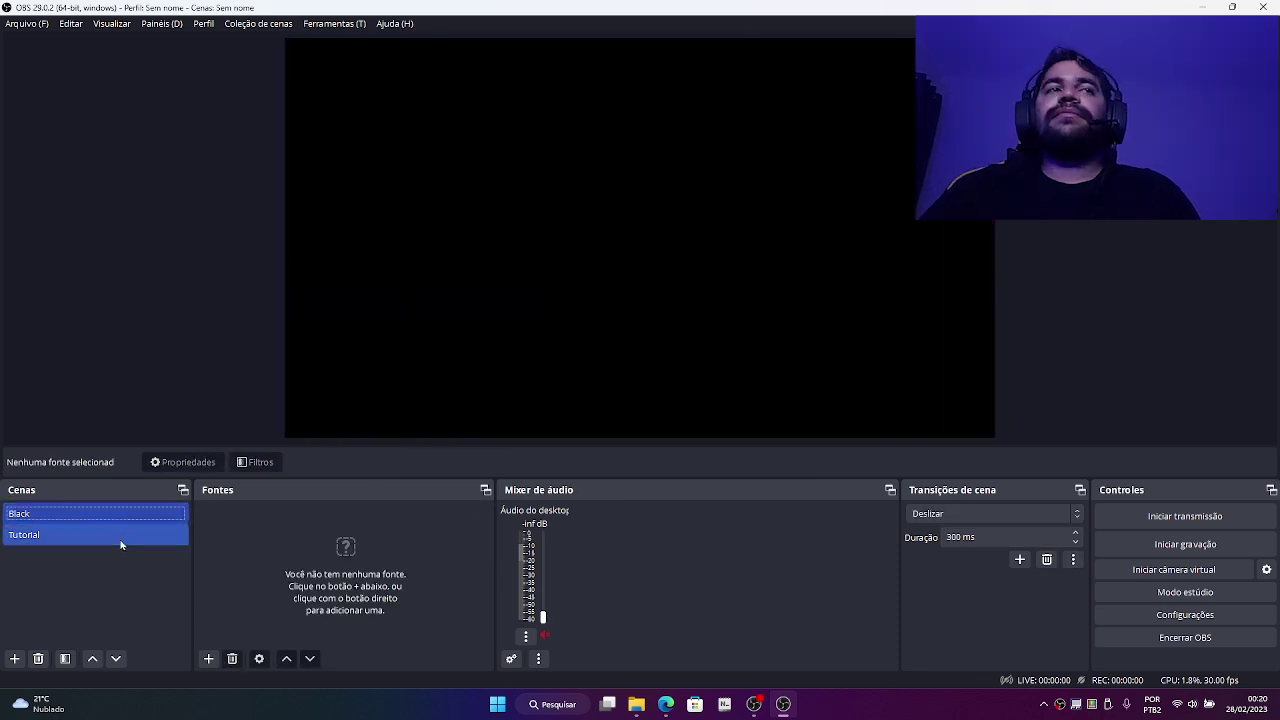
click(123, 518)
click(123, 537)
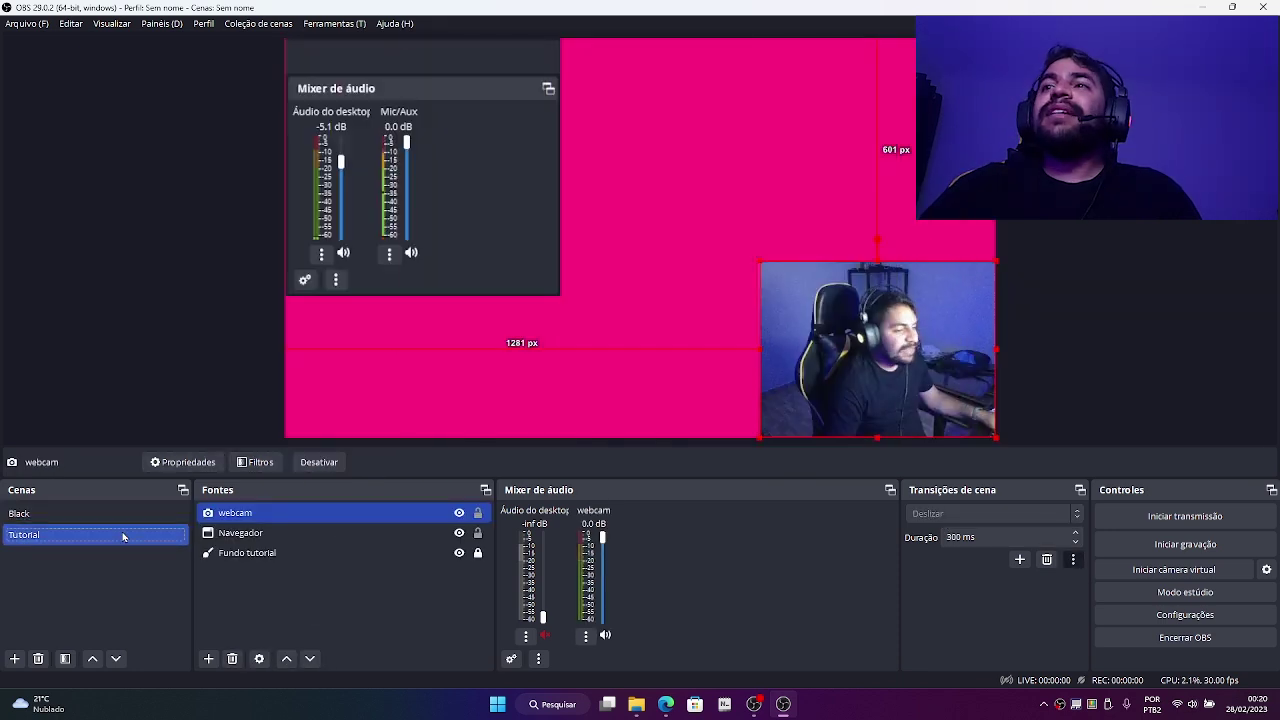
click(937, 517)
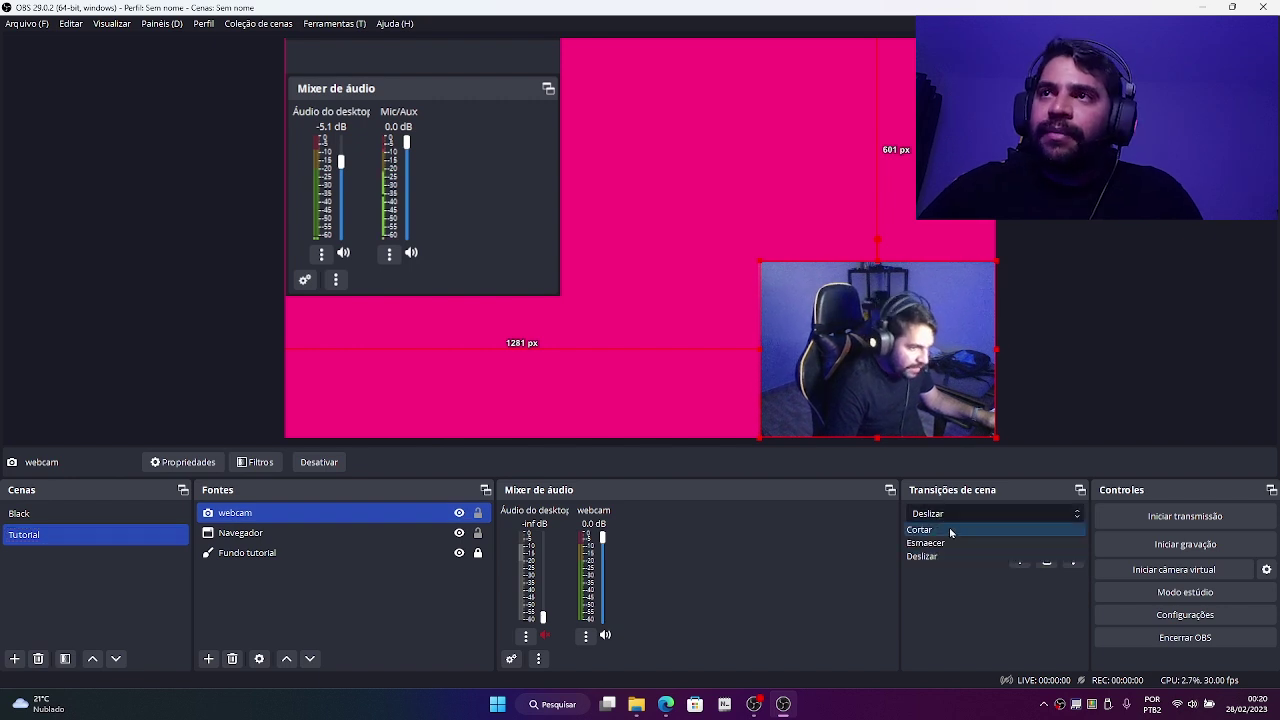
click(935, 511)
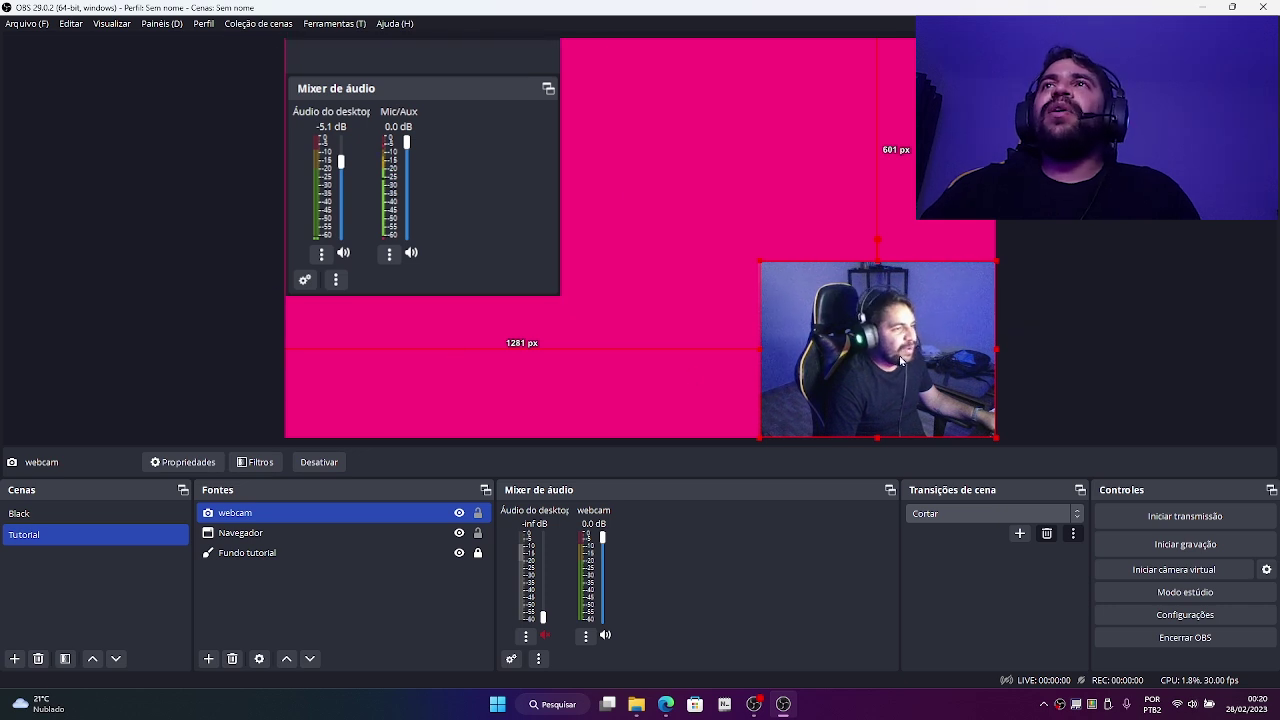
Step: Deactivate the webcam source in the Tutorial scene
click(265, 532)
click(280, 513)
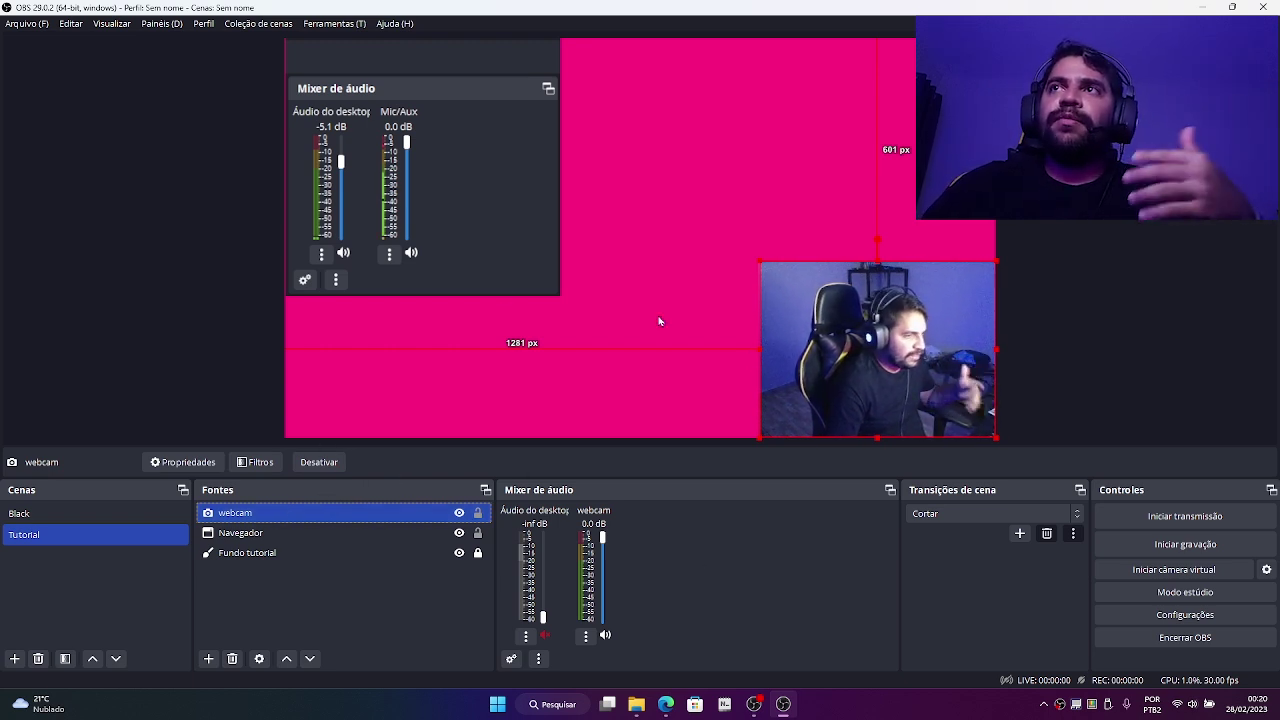
click(319, 461)
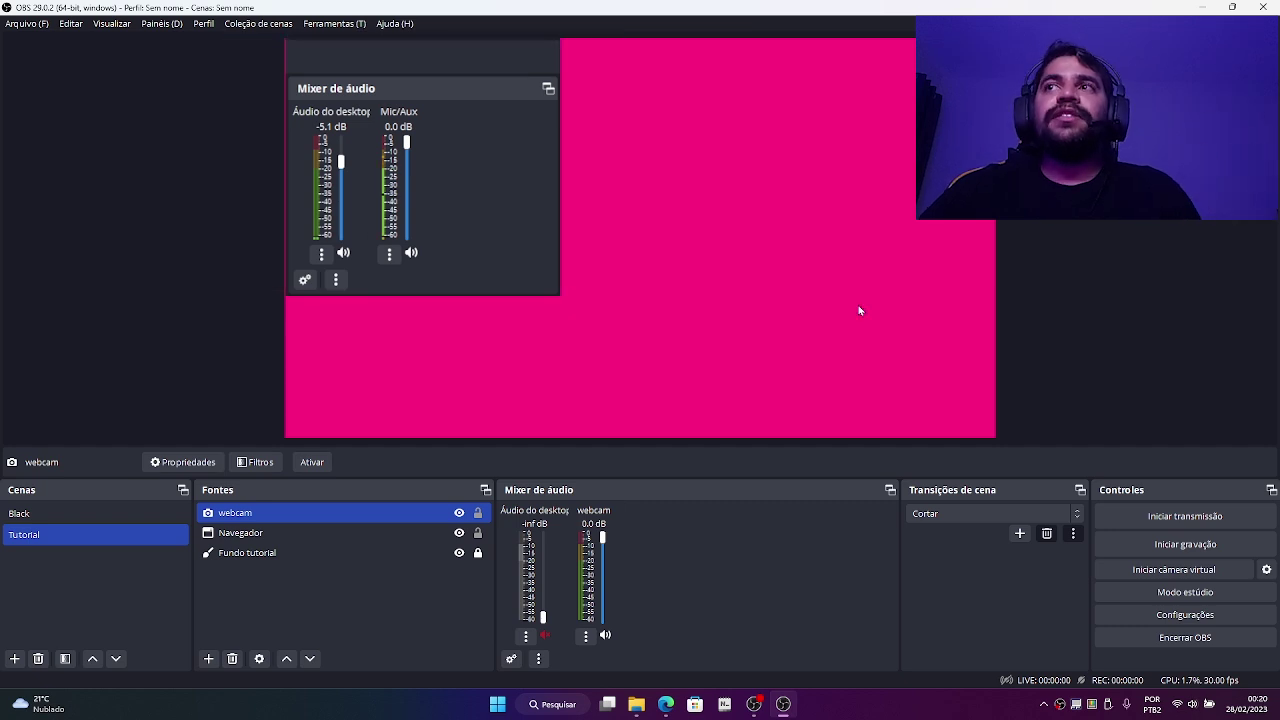
Step: Enable studio mode and alternate the preview between the Black and Tutorial scenes, ending on Tutorial
click(1184, 593)
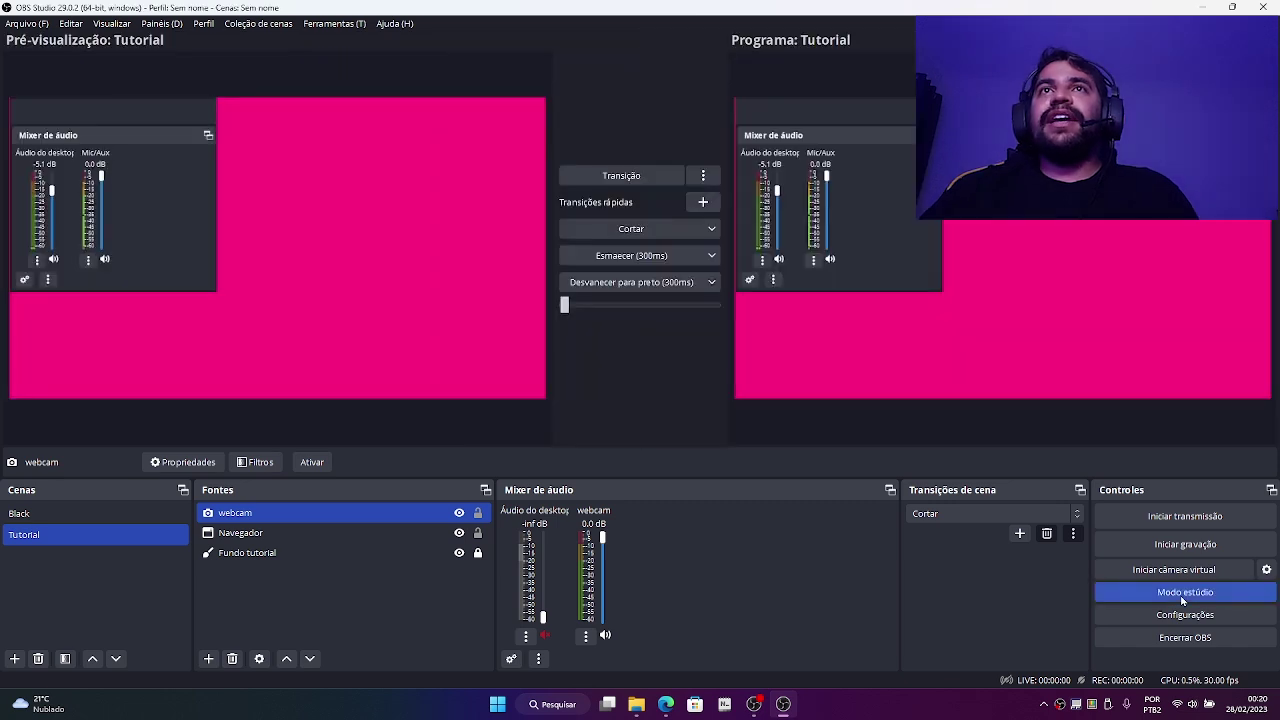
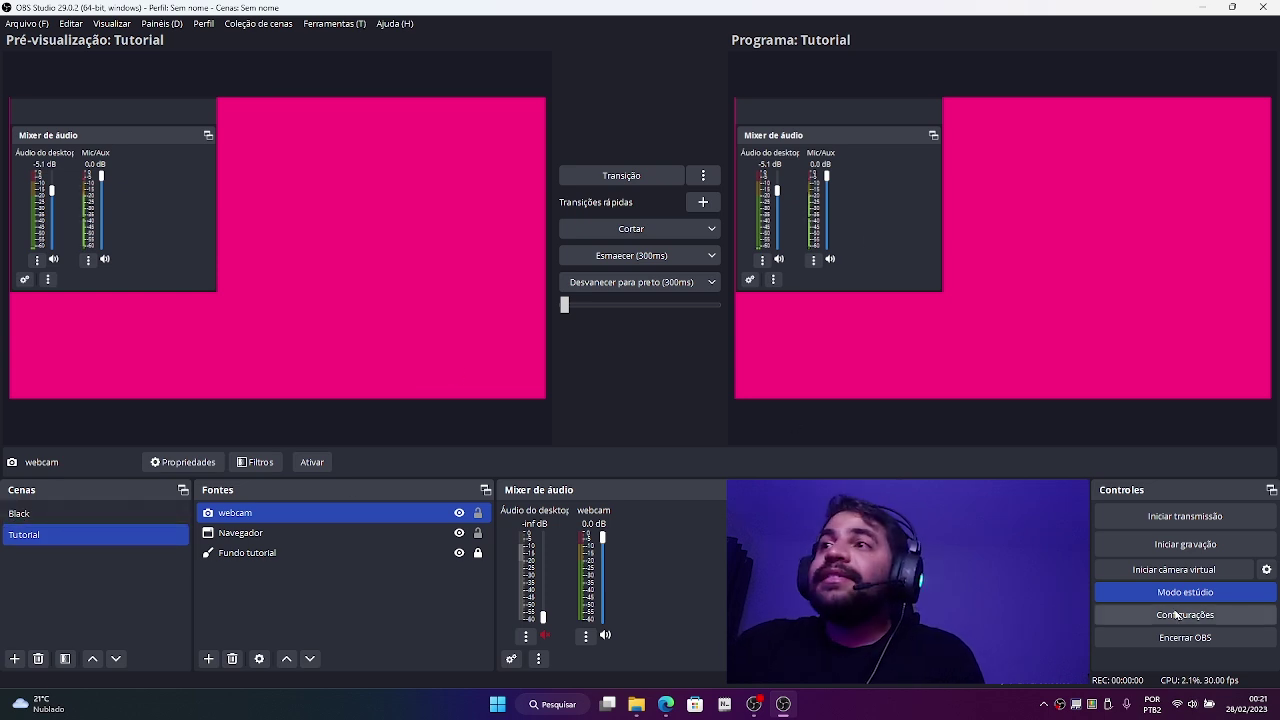
click(85, 518)
click(76, 540)
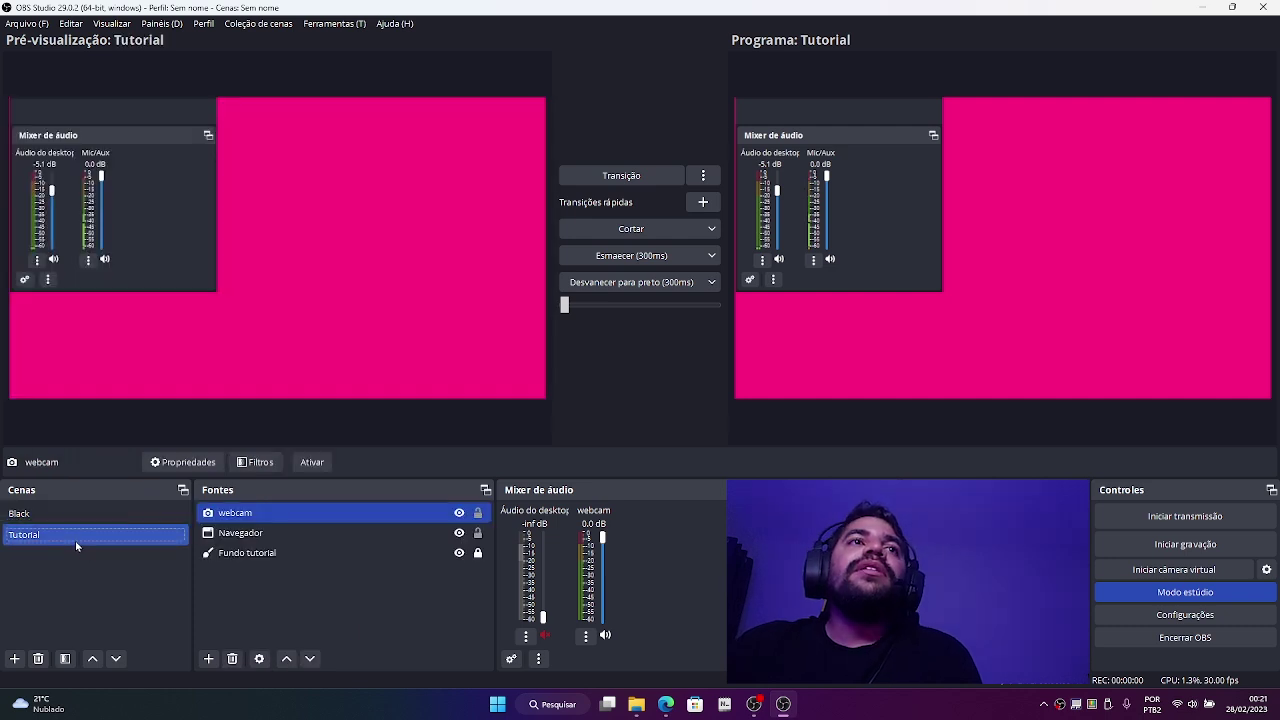
click(108, 516)
click(108, 536)
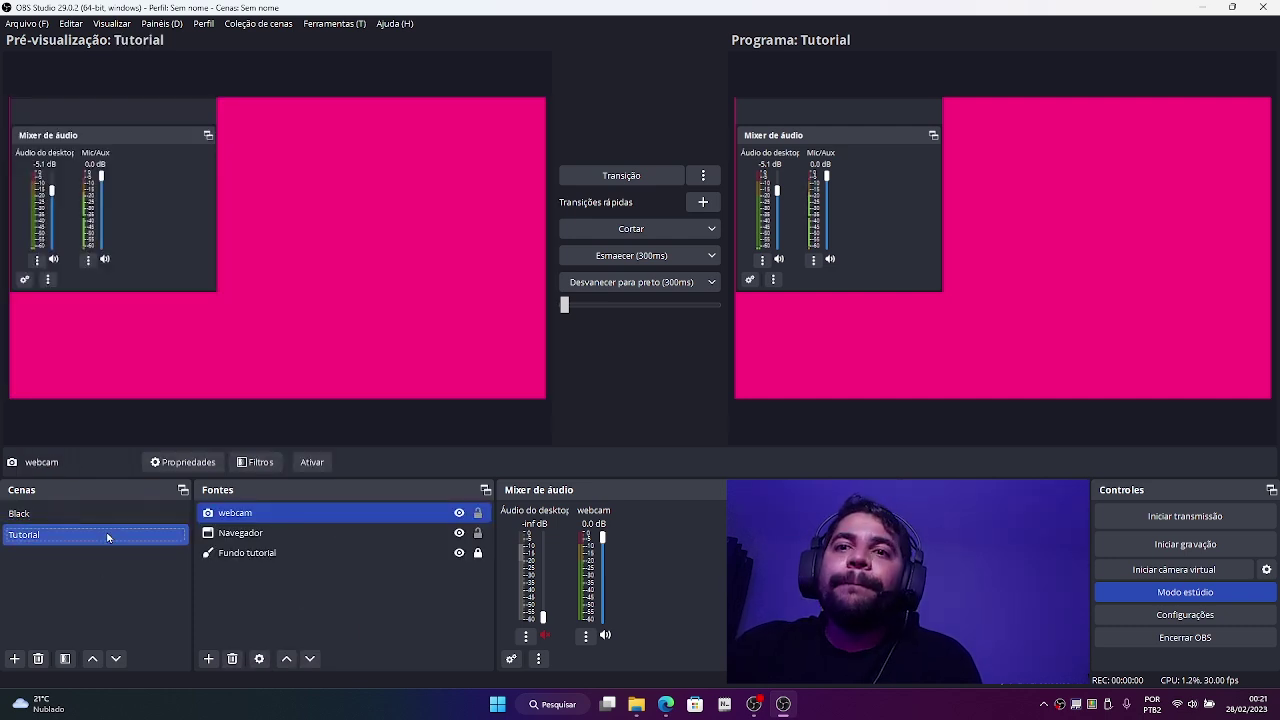
click(108, 515)
click(108, 533)
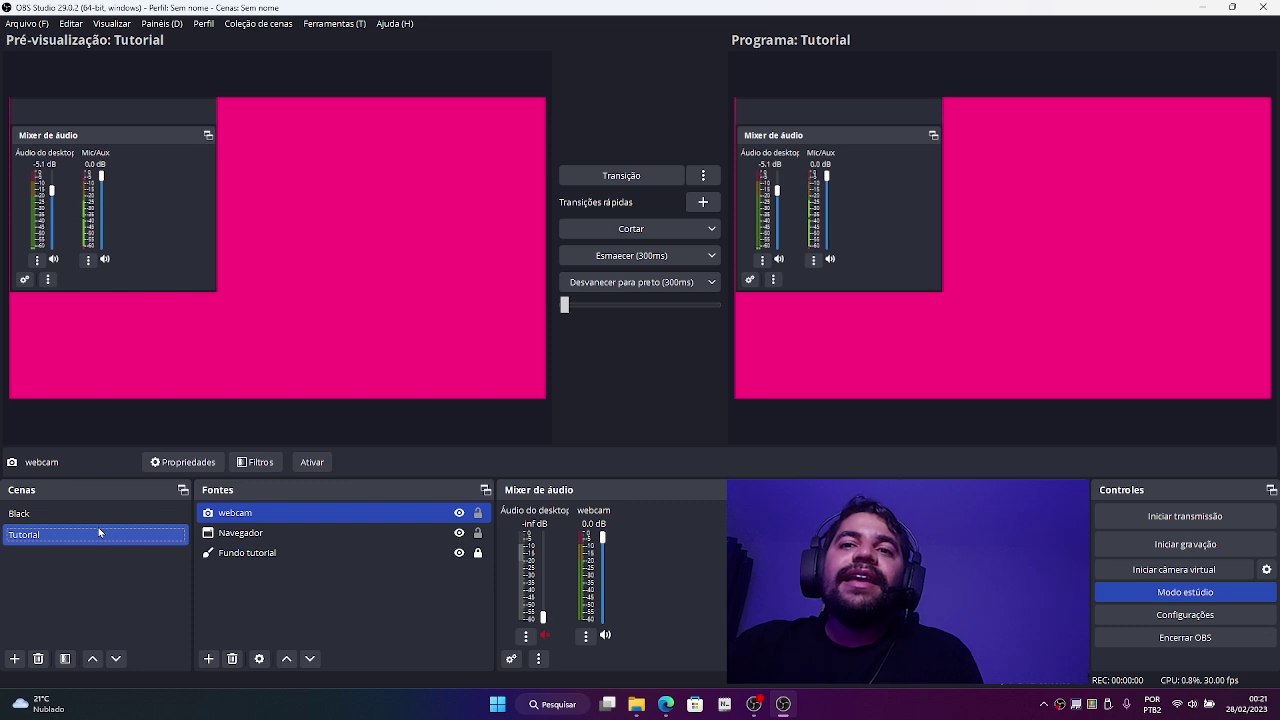
Step: Load Black into the preview and swap it with the program's Tutorial scene using Transição and the Cortar quick transition
click(110, 516)
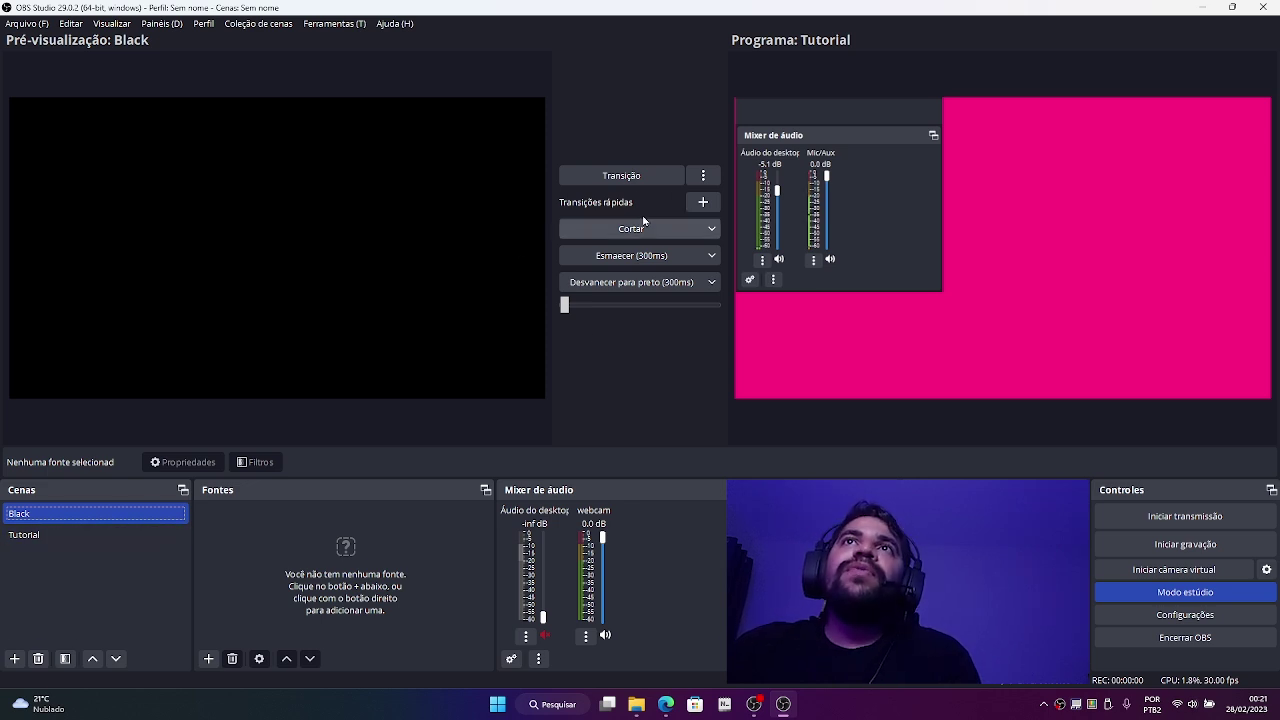
click(623, 177)
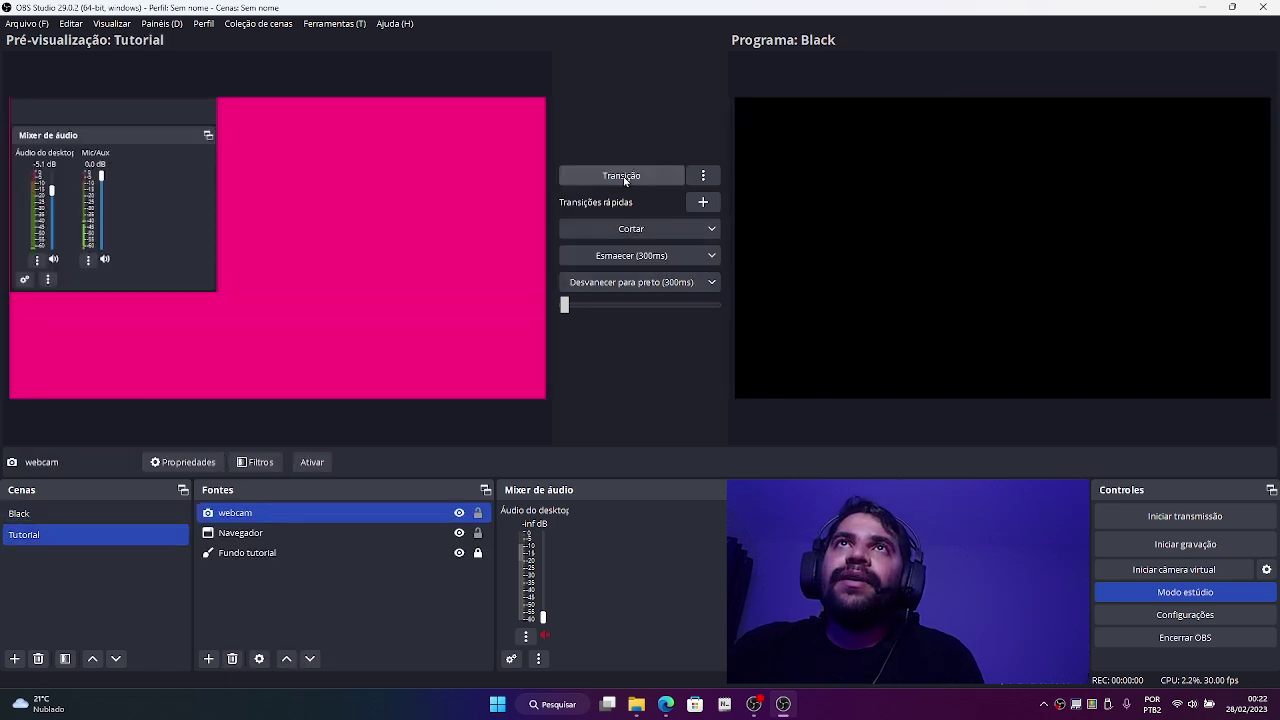
click(623, 177)
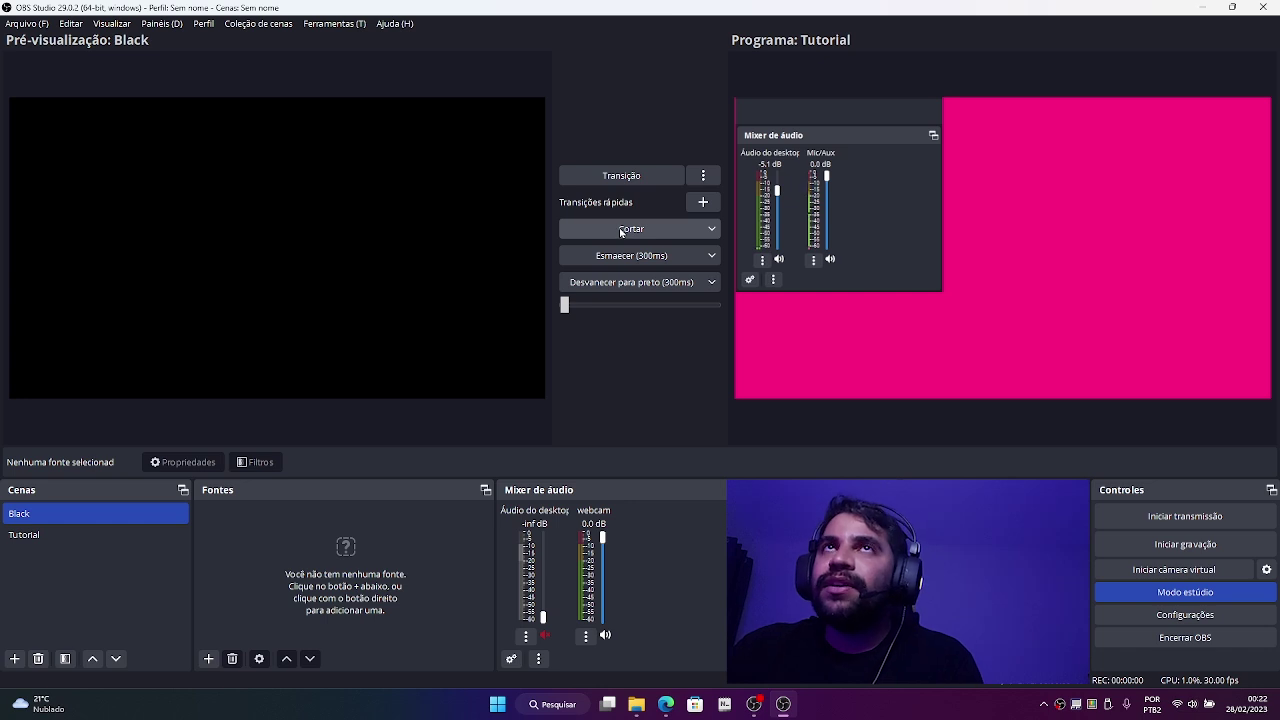
click(689, 175)
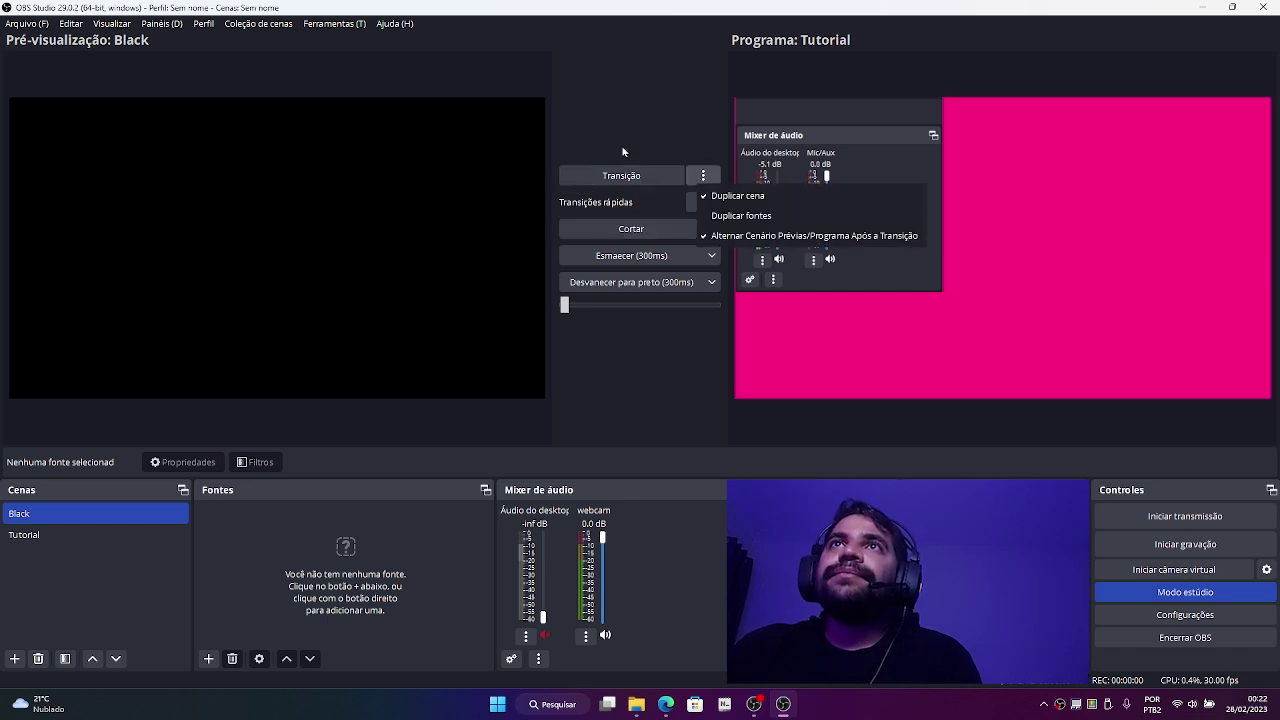
click(621, 178)
click(619, 181)
click(619, 181)
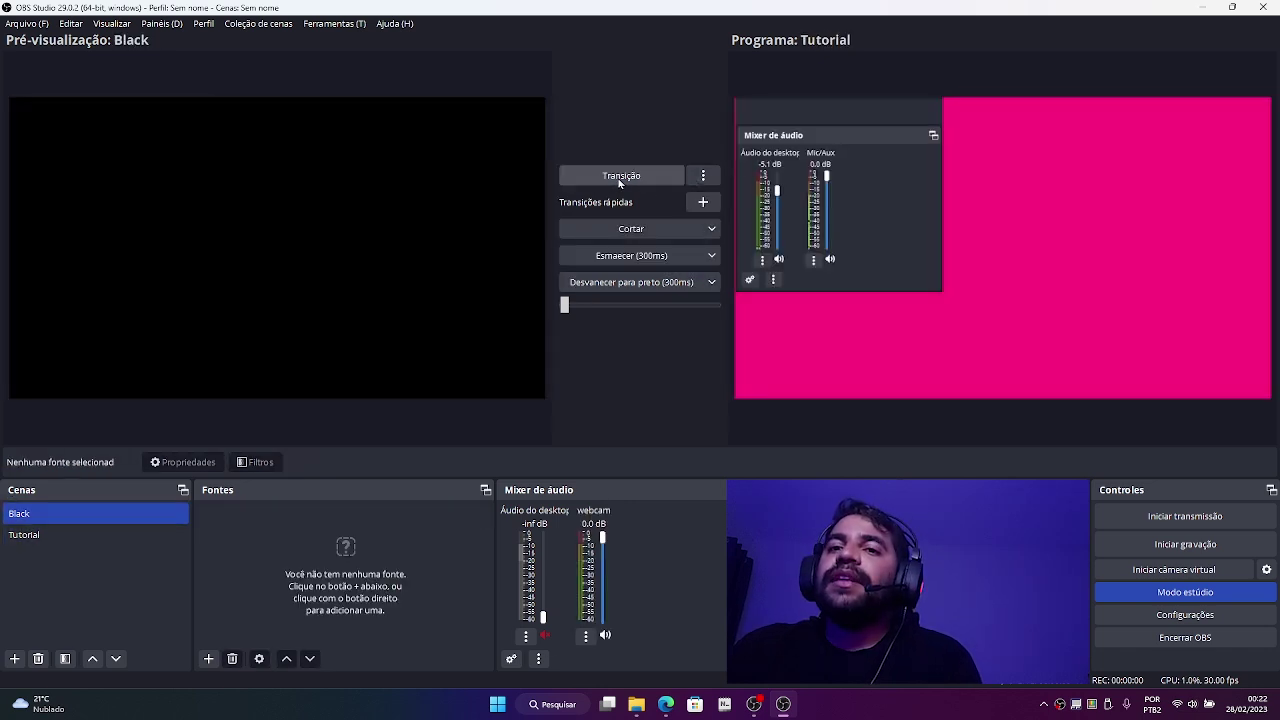
click(617, 231)
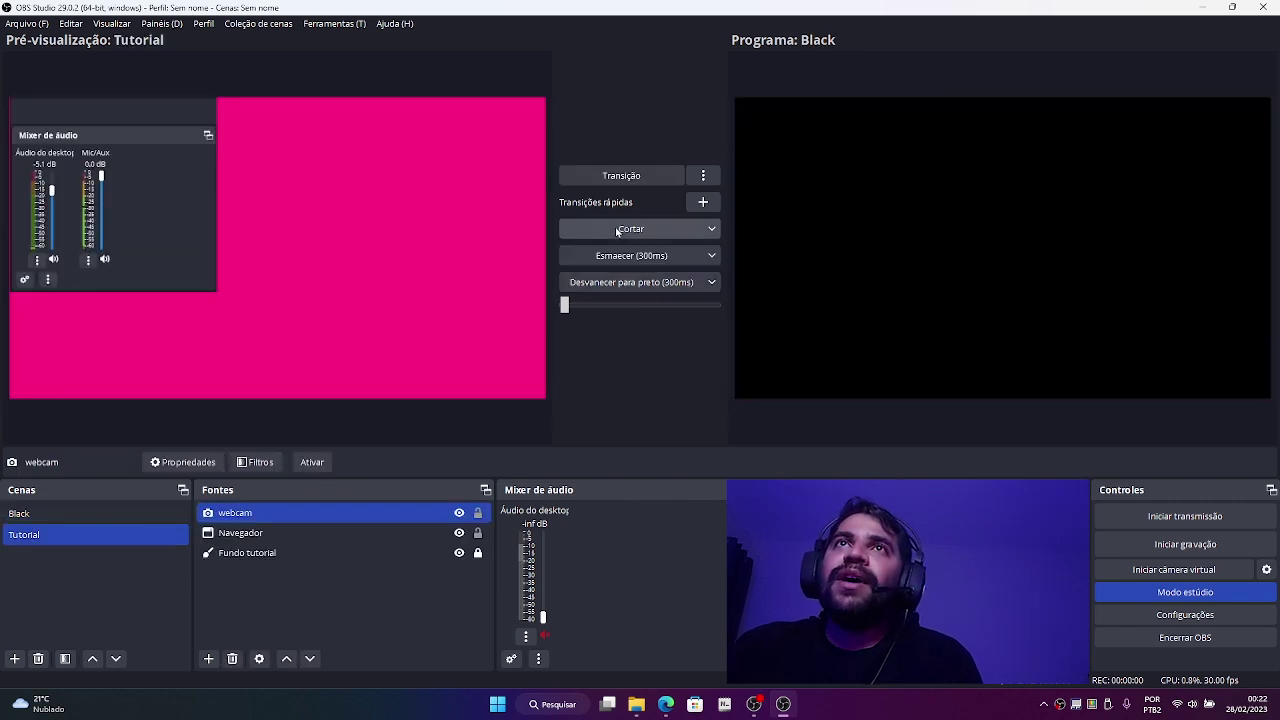
click(617, 231)
Step: Test Esmaecer as the first quick transition between the Tutorial and Black scenes, and set that quick transition back to Cortar
click(711, 229)
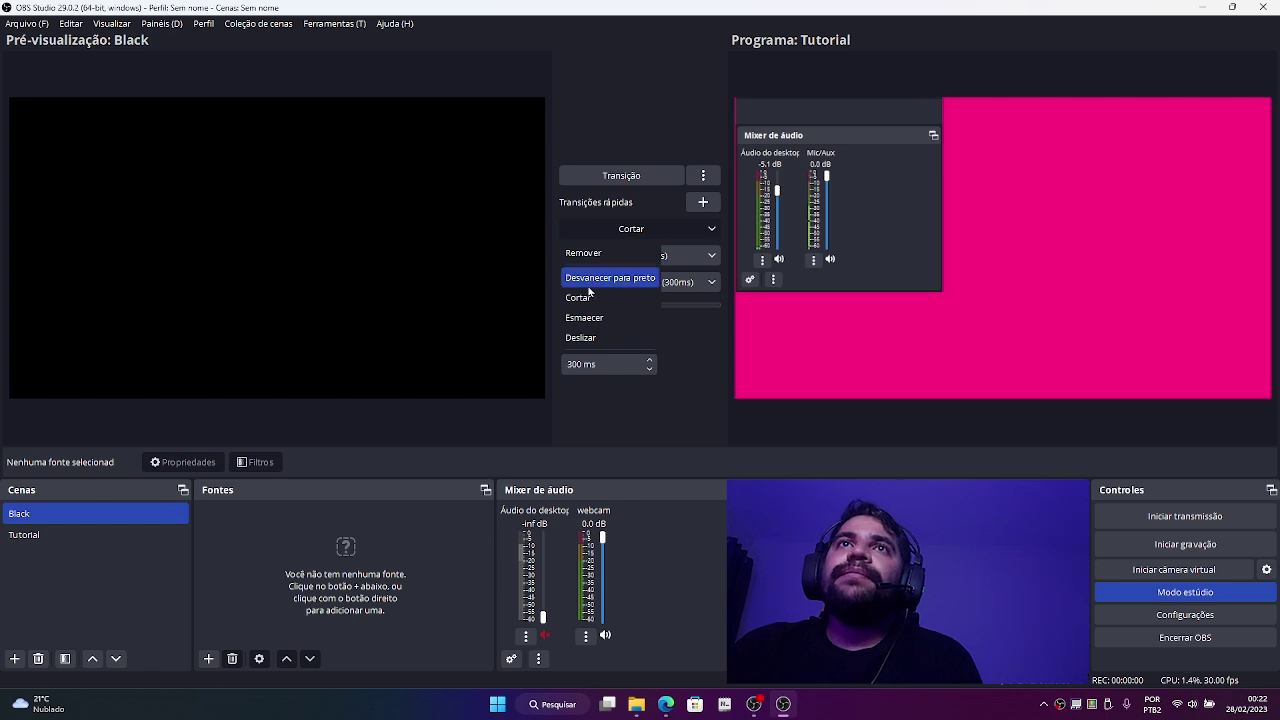
click(594, 318)
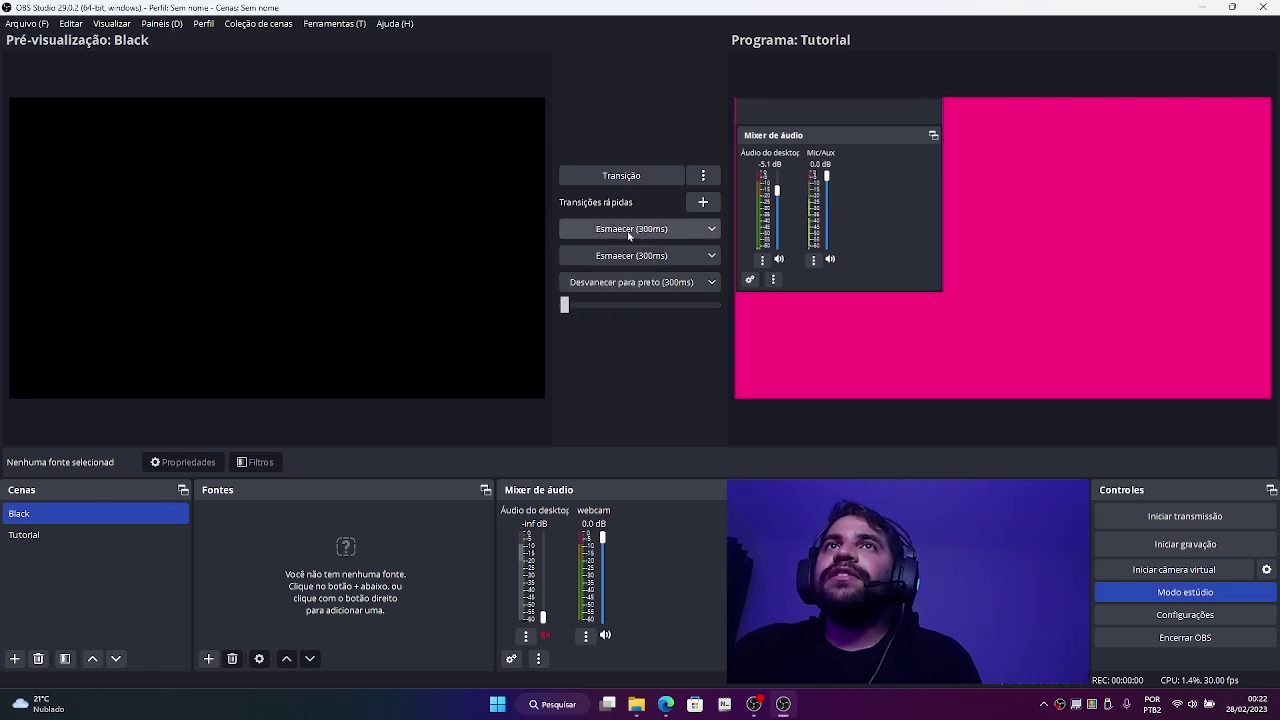
click(625, 178)
click(627, 180)
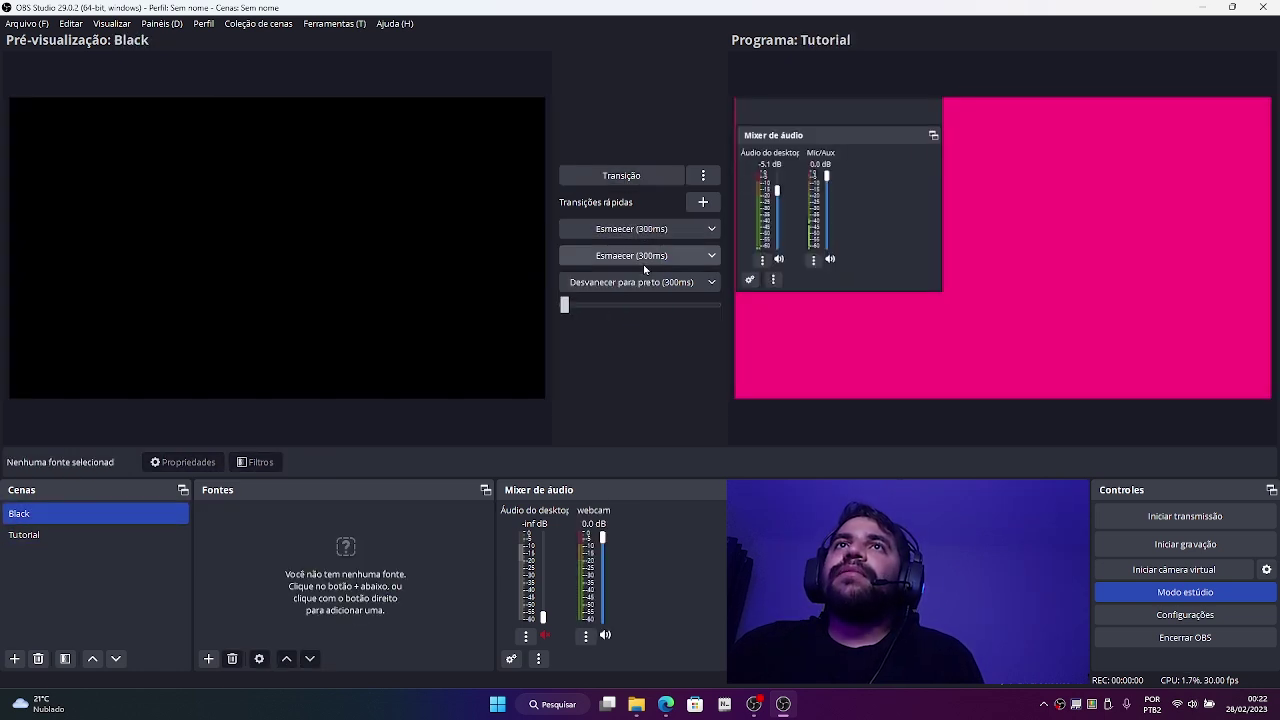
click(621, 234)
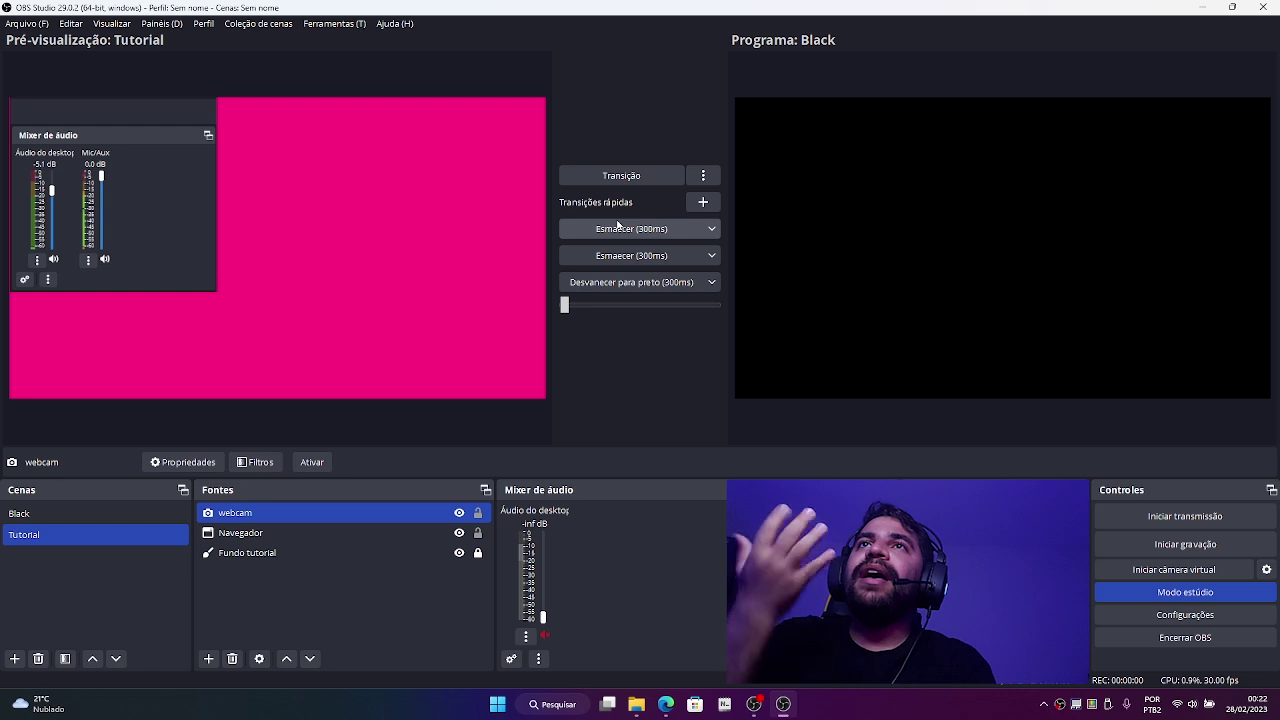
click(709, 229)
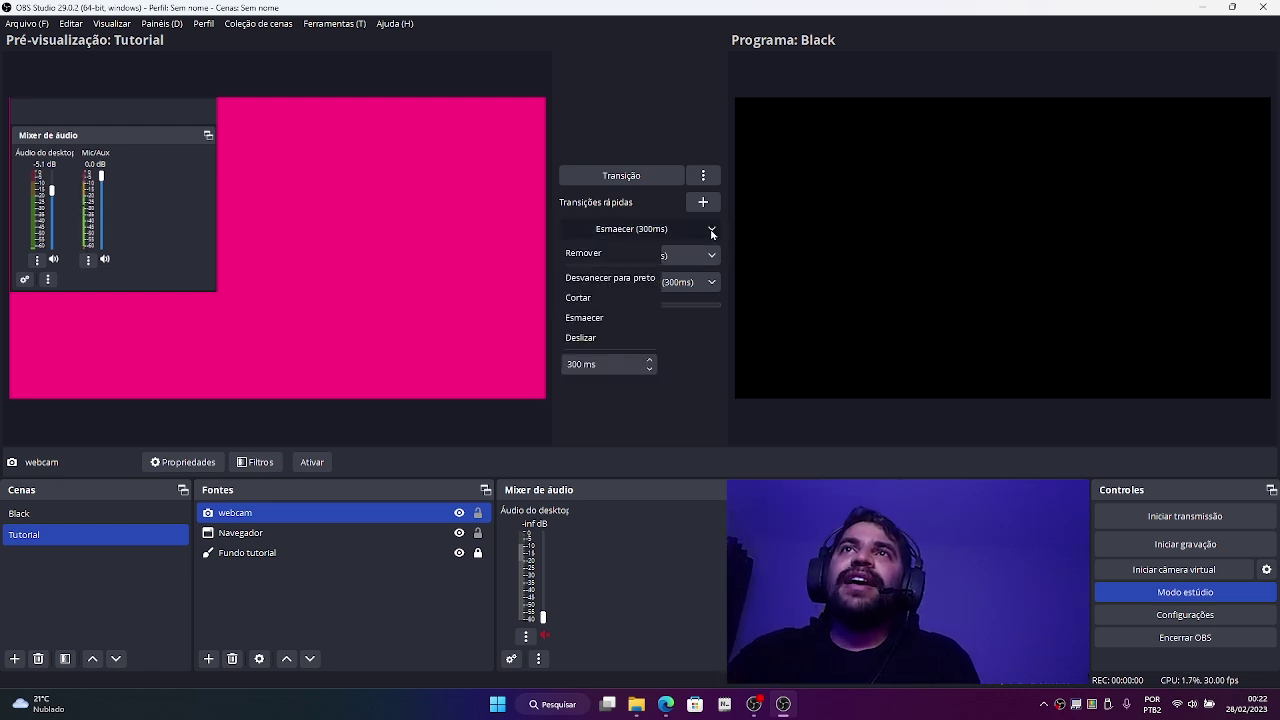
click(586, 299)
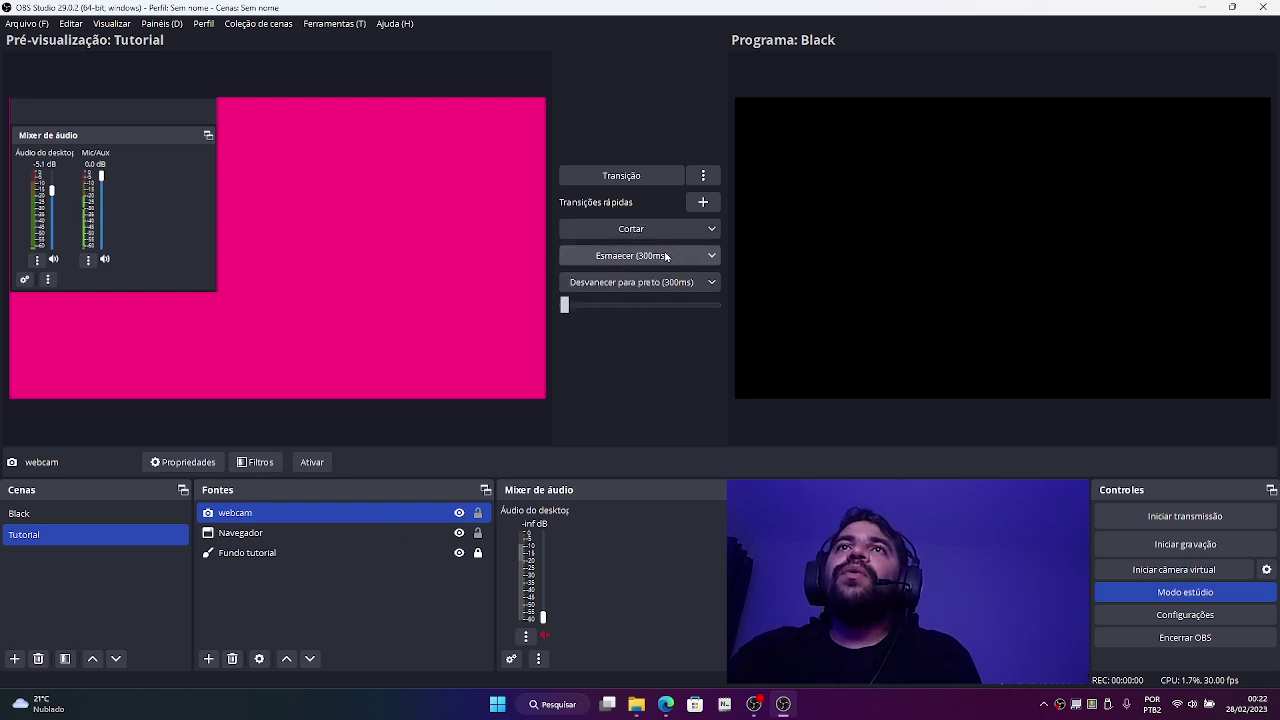
Step: Swap the Tutorial and Black scenes between preview and program using the Cortar and Esmaecer (300ms) quick transitions
click(712, 282)
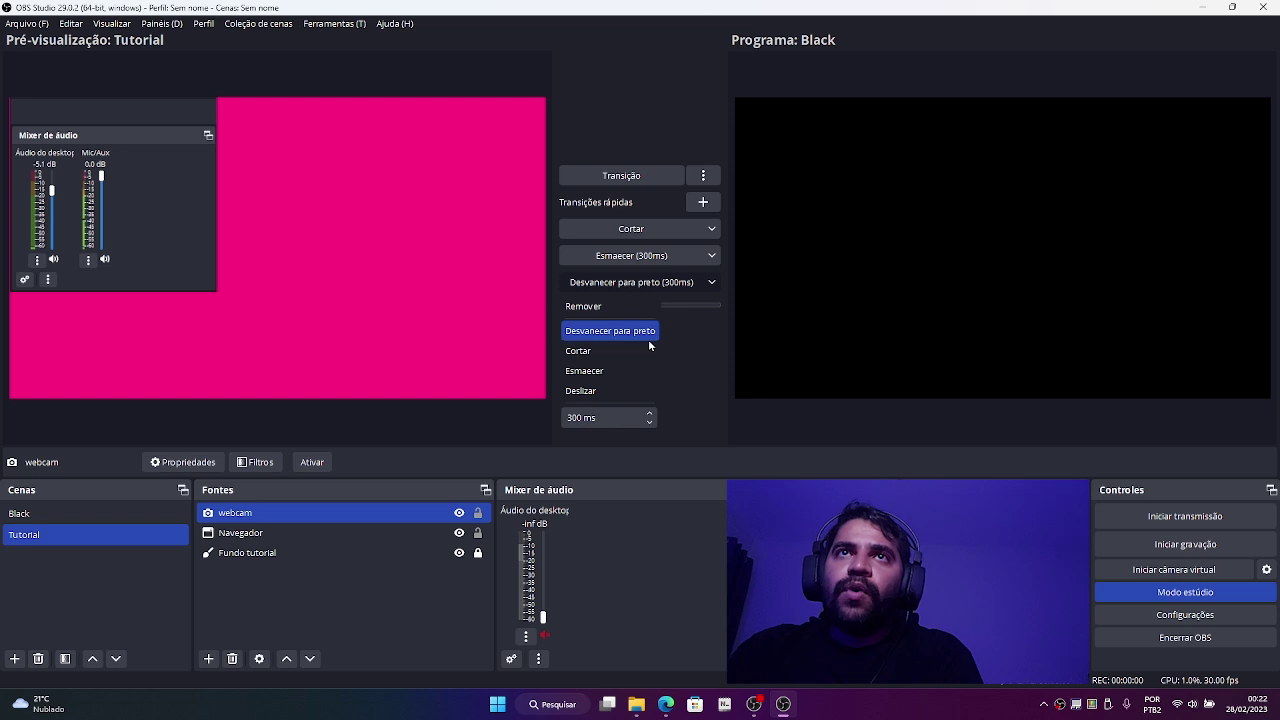
click(681, 317)
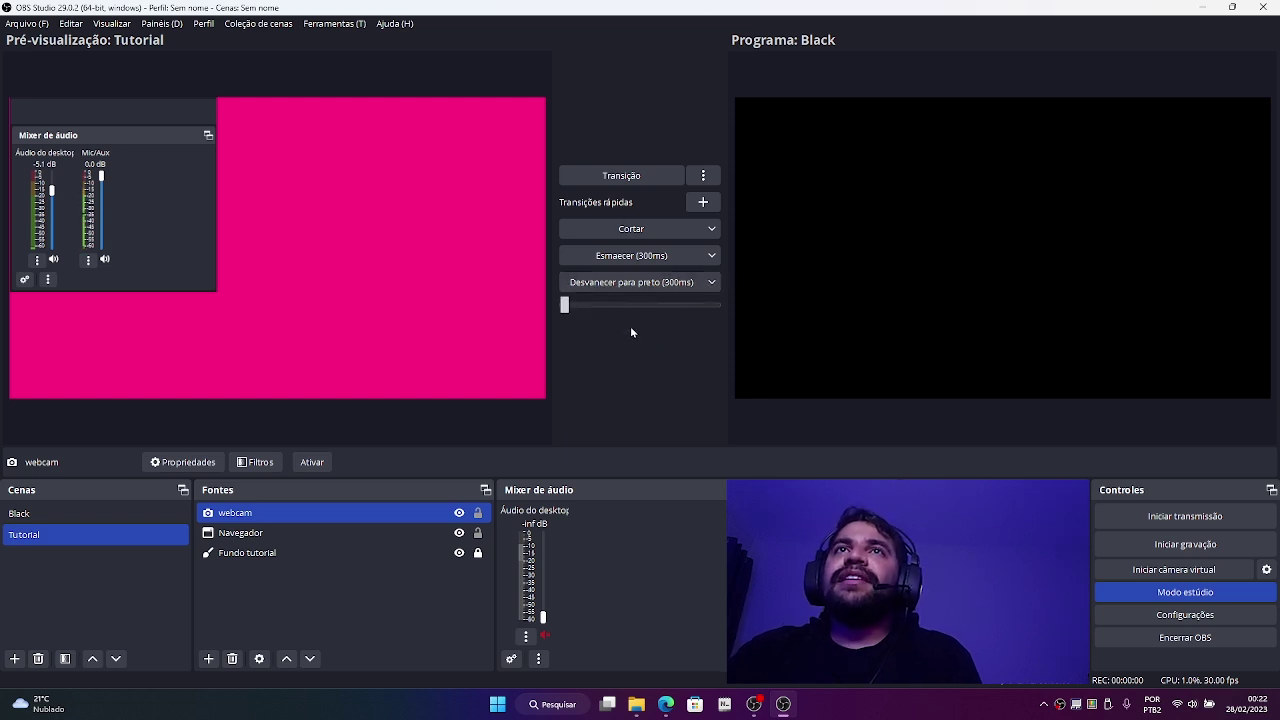
click(635, 232)
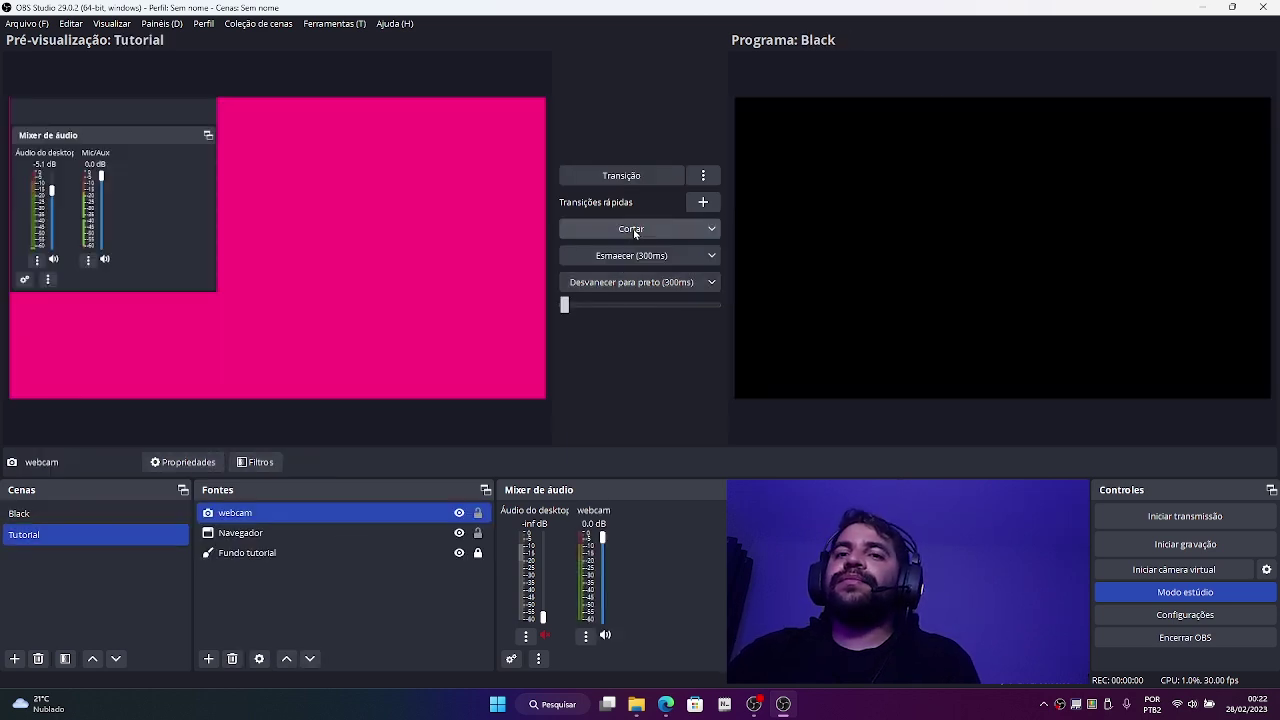
click(629, 257)
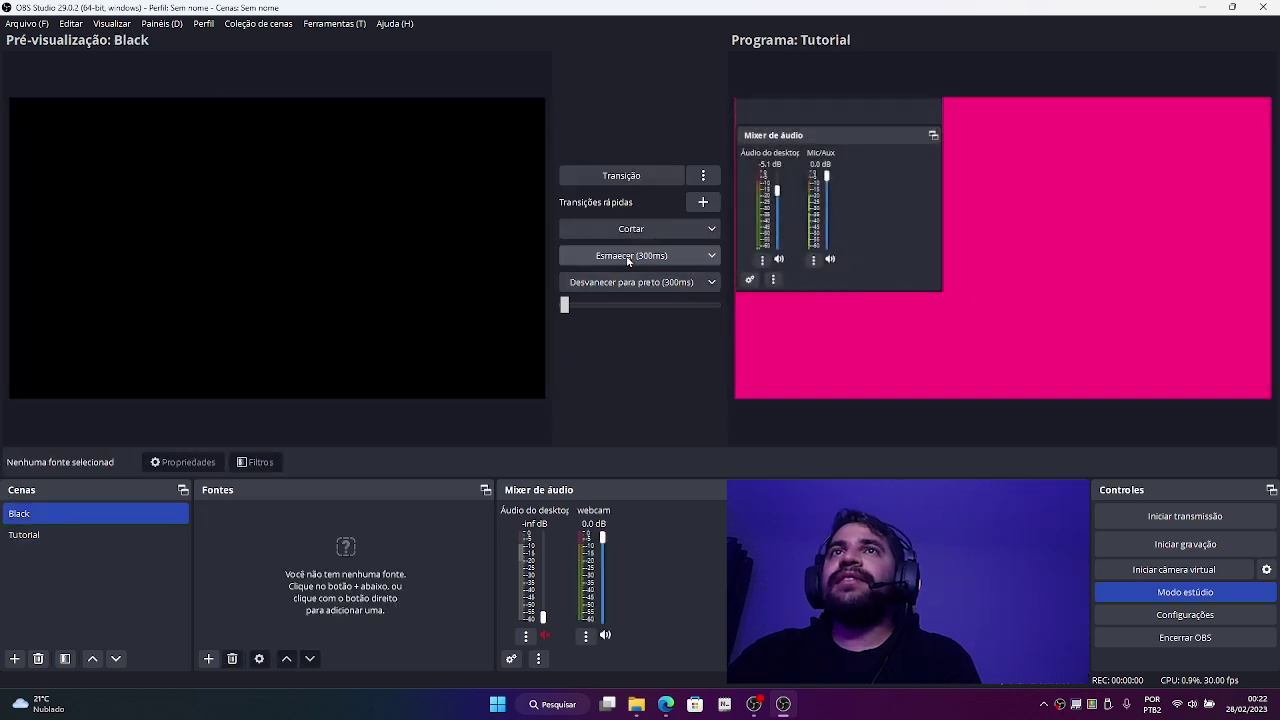
click(629, 257)
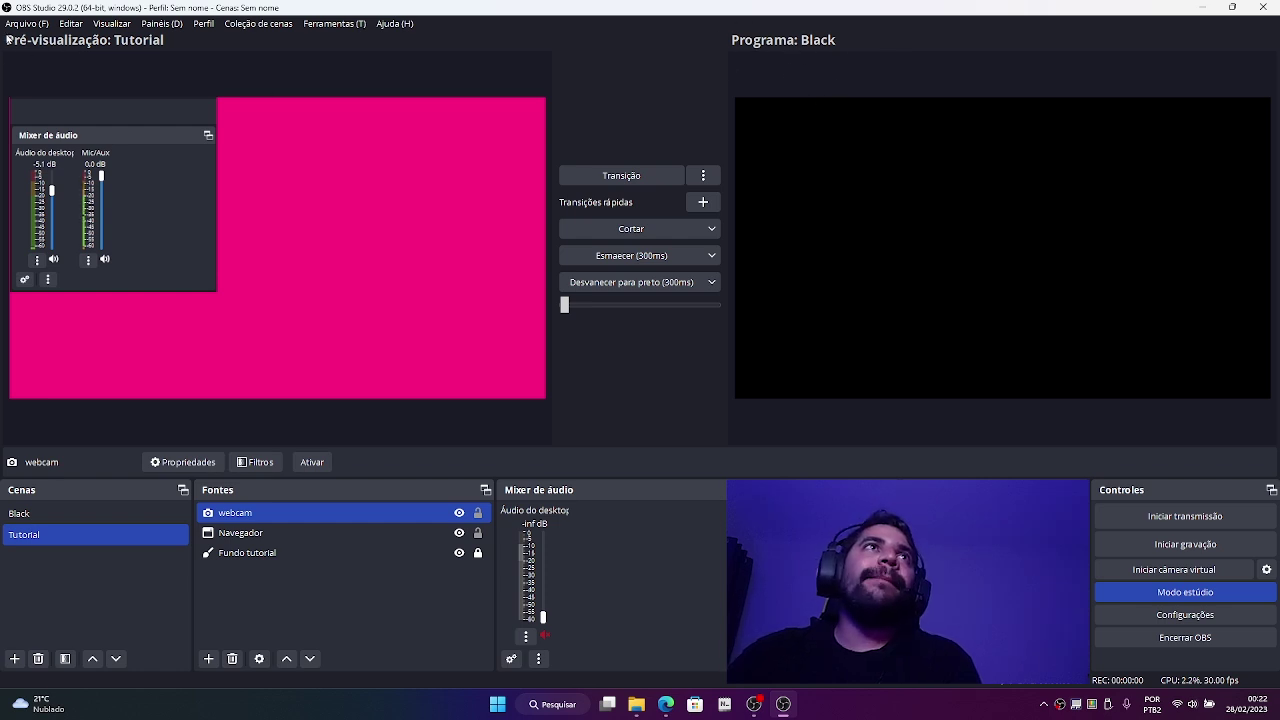
click(628, 257)
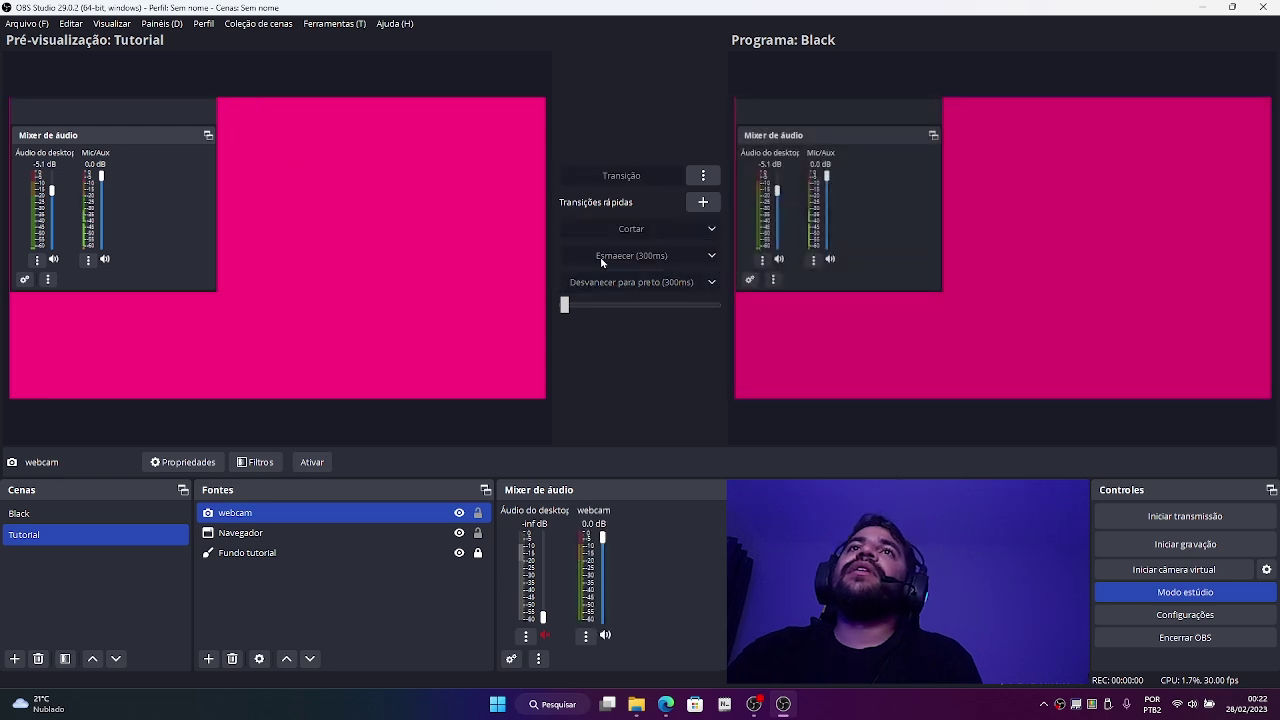
Step: Change the Esmaecer quick transition to Deslizar and use it to swap the preview and program scenes
click(712, 256)
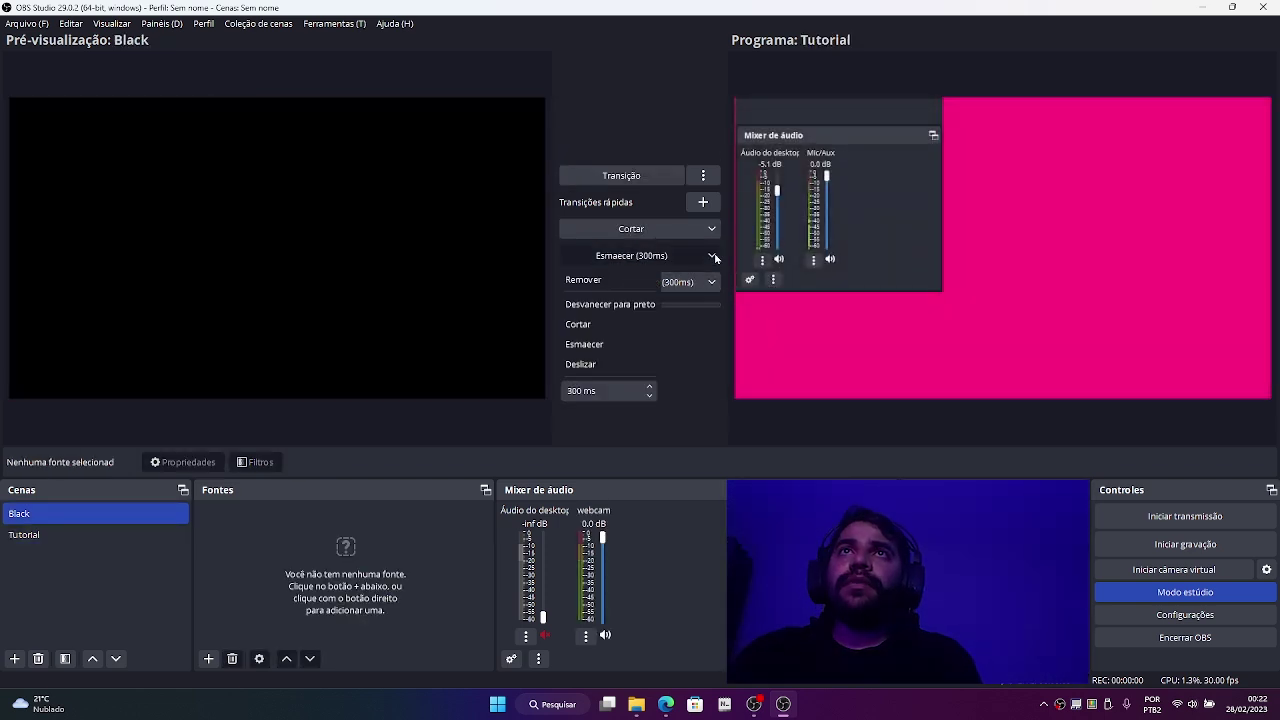
click(597, 366)
click(607, 259)
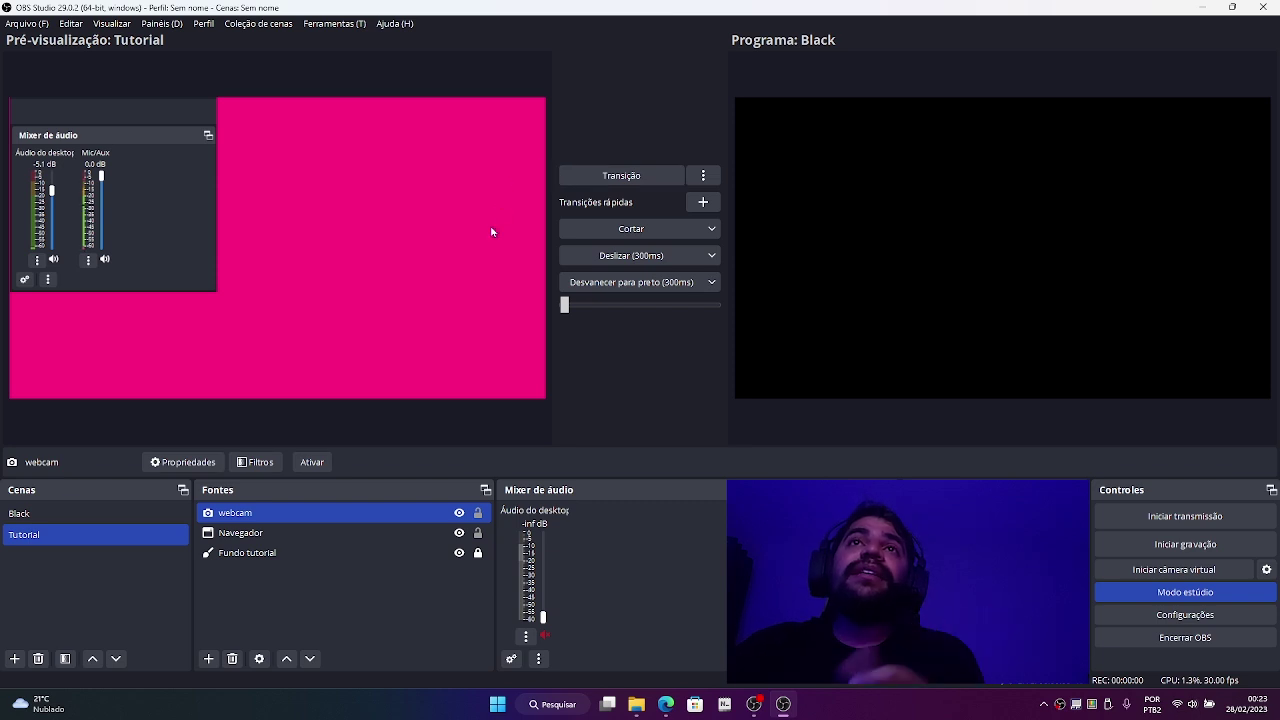
Step: Bring Tutorial into the program manually with the transition slider, and load Tutorial into the preview
drag(565, 308, 732, 315)
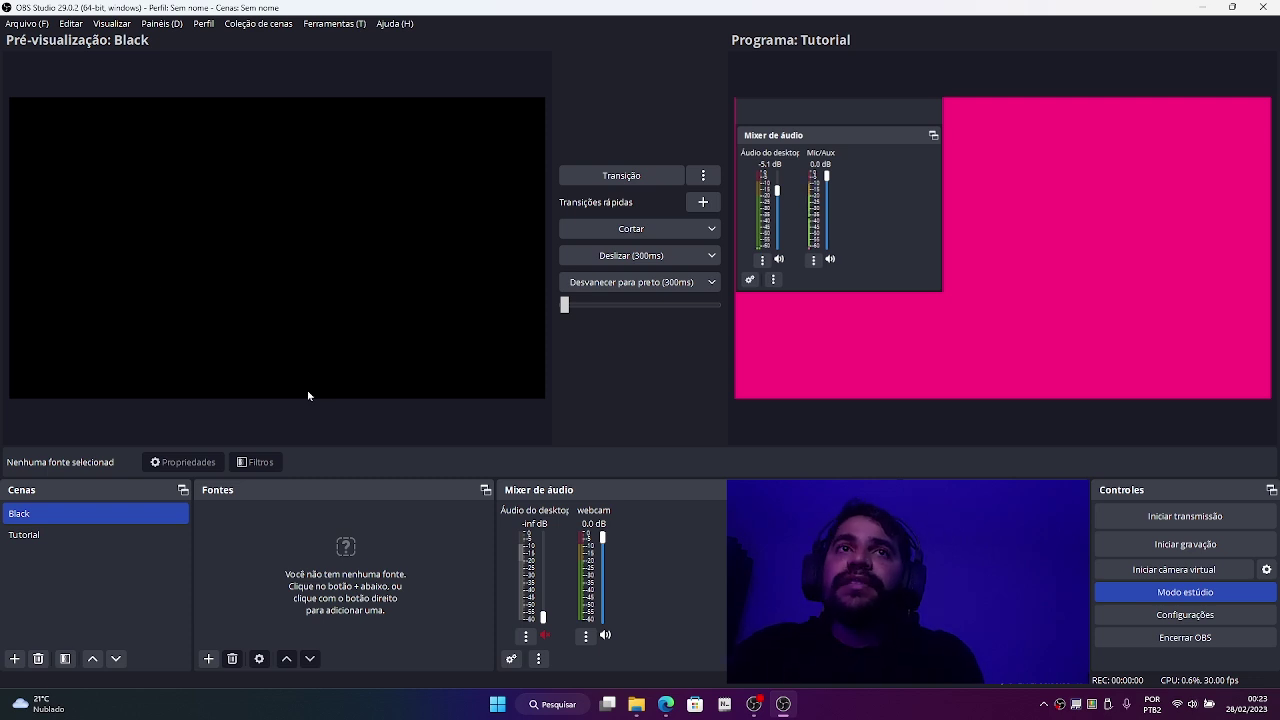
double_click(76, 530)
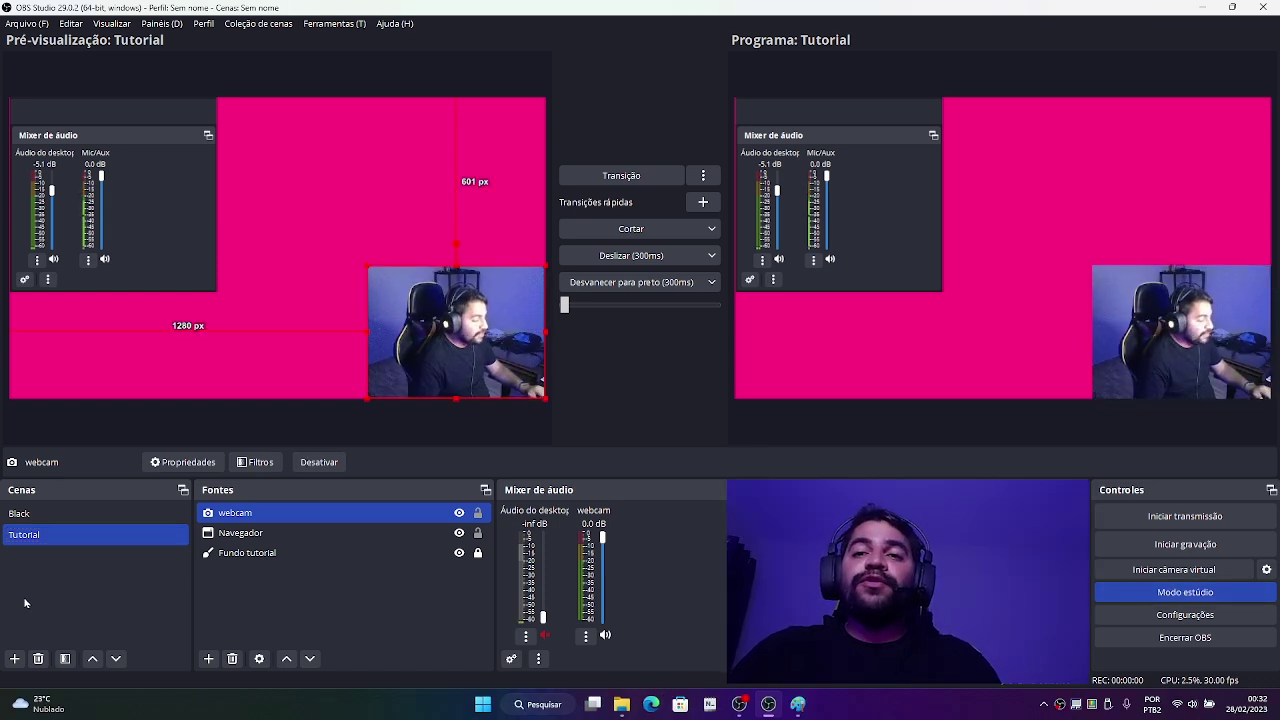
Step: Add a new scene named Video and select it for the preview
click(14, 658)
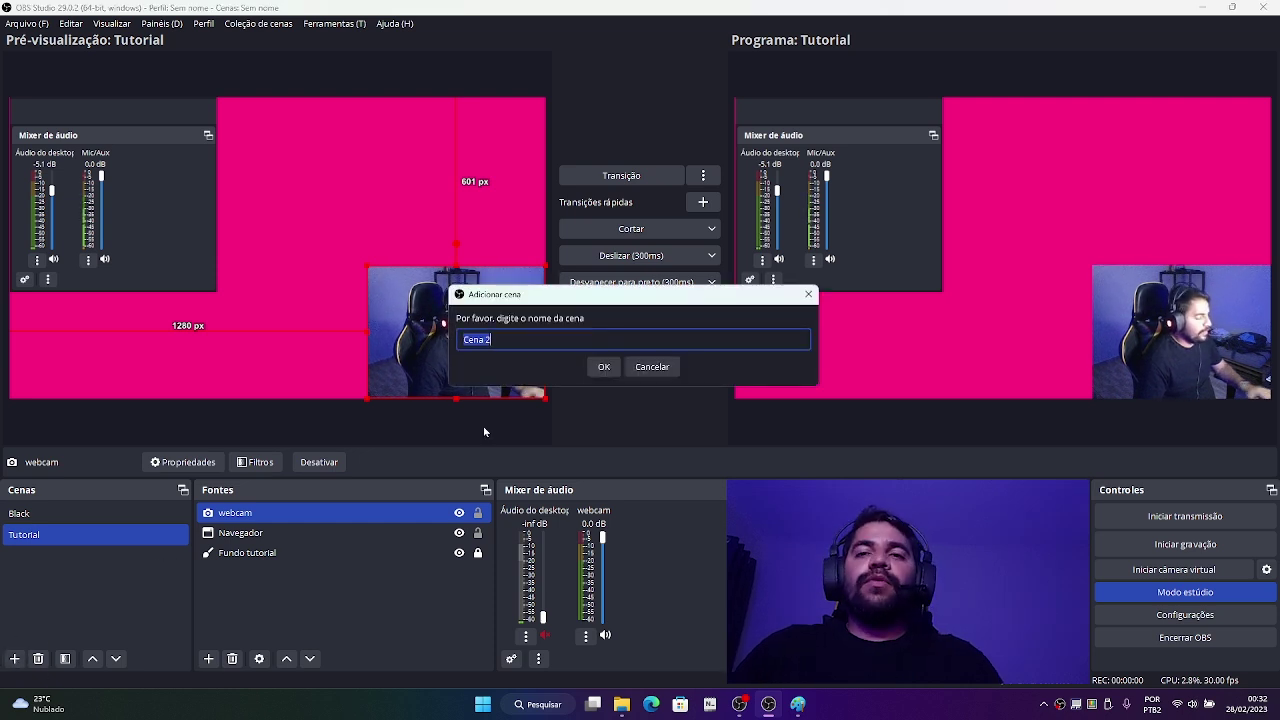
text(Video)
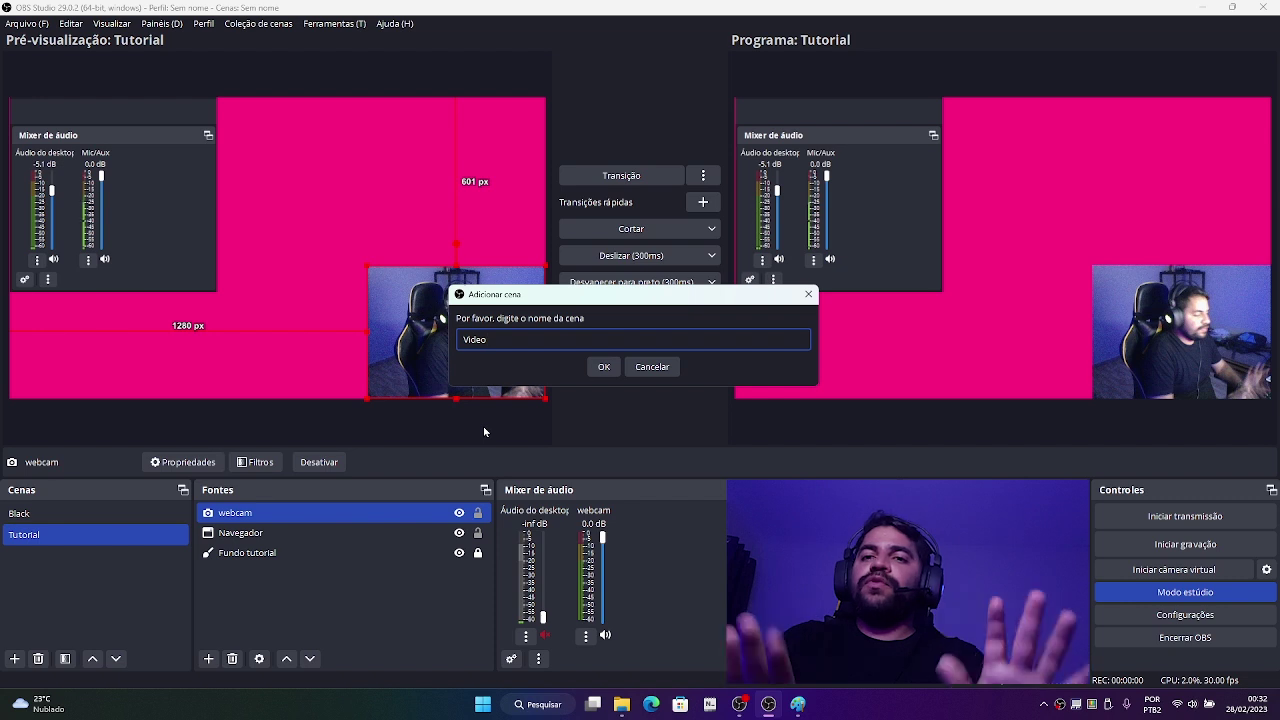
key(Return)
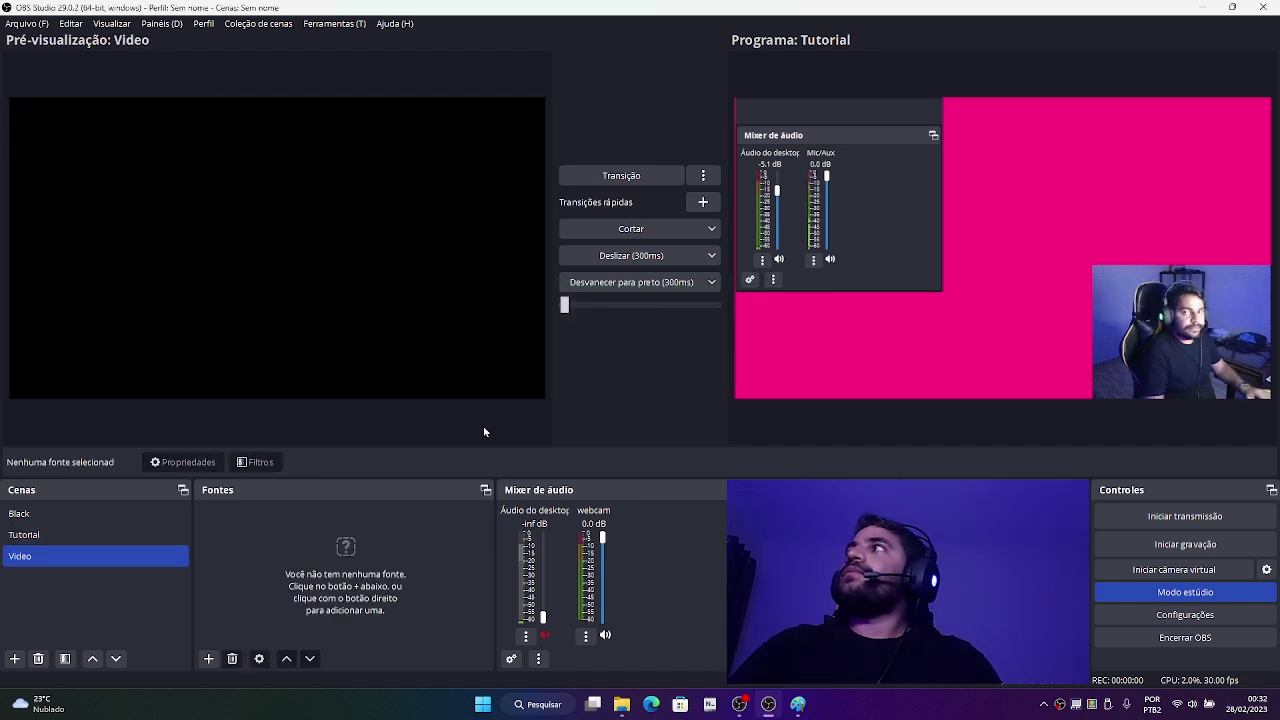
click(76, 560)
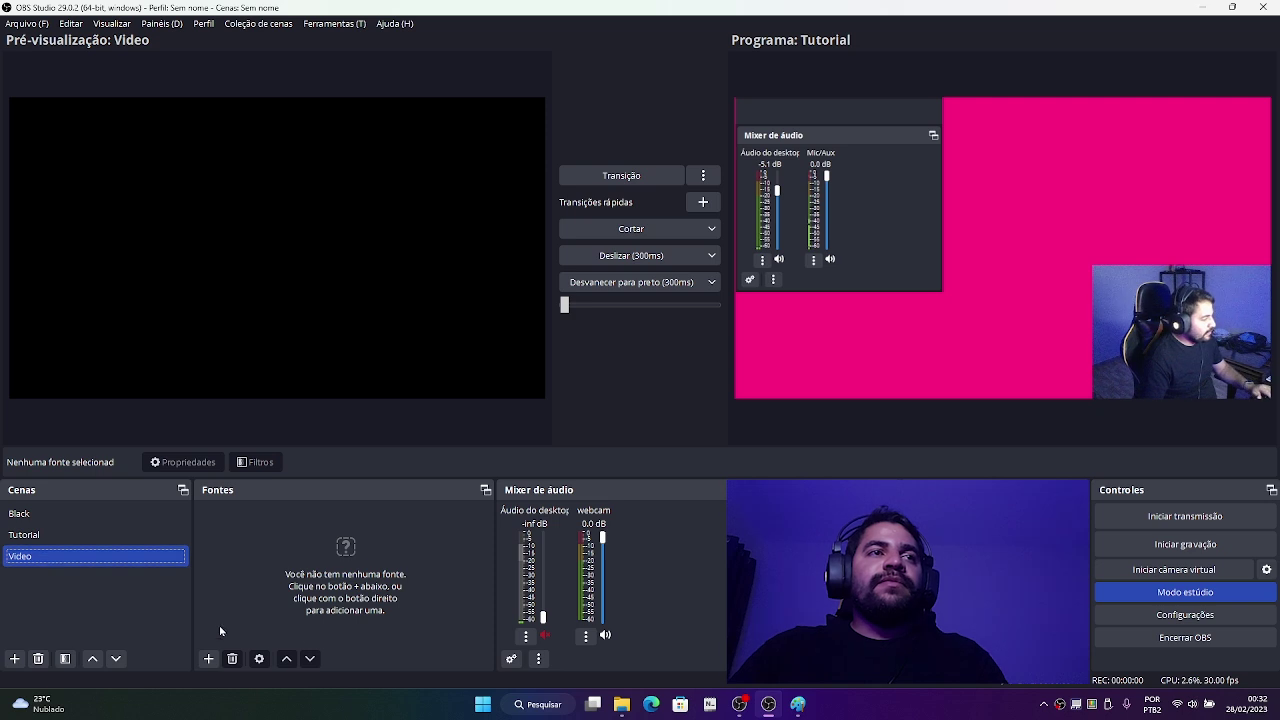
Step: Add a new media source (Fonte de mídia) named "Video musica" to the Video scene
click(209, 658)
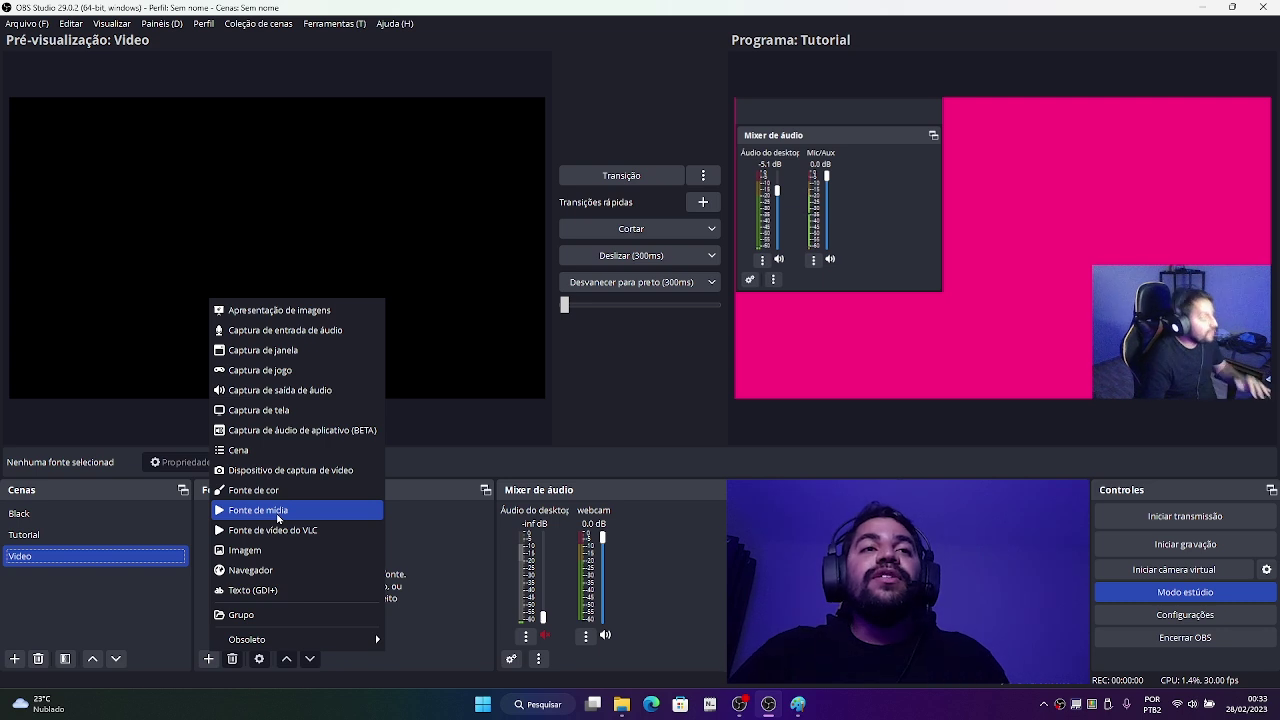
click(265, 511)
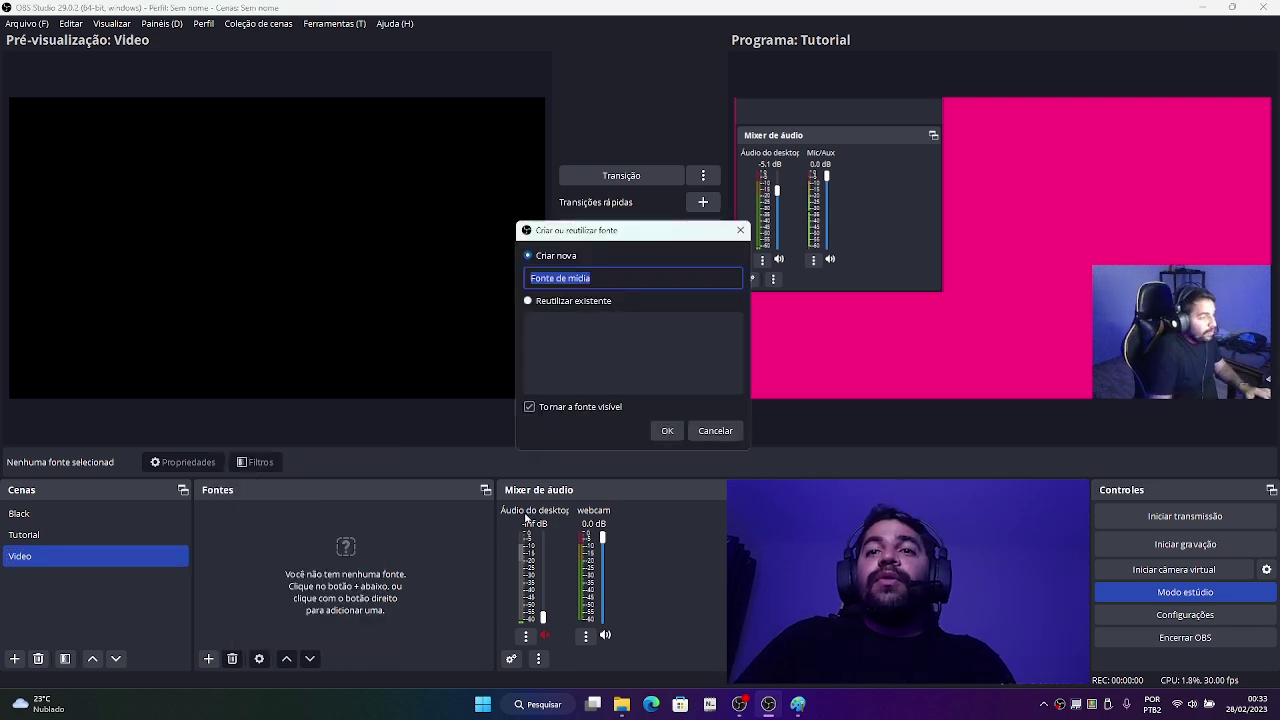
text(Vi)
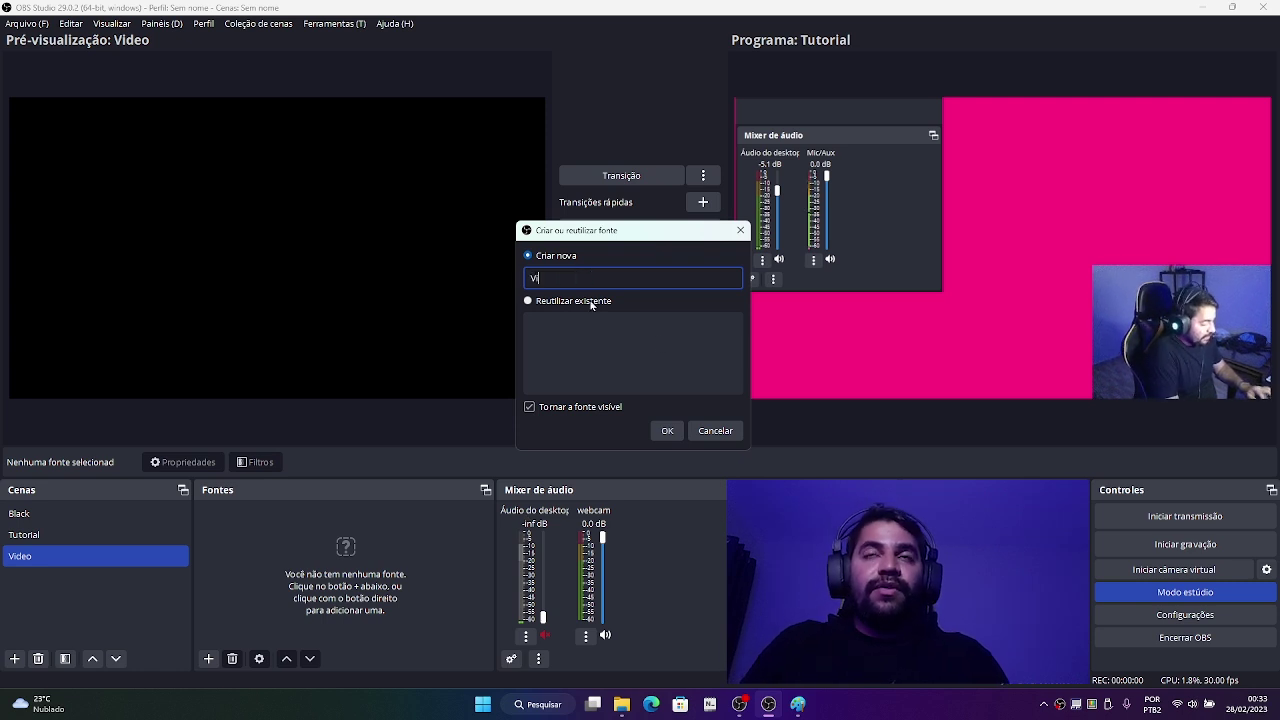
text(deo)
key(Return)
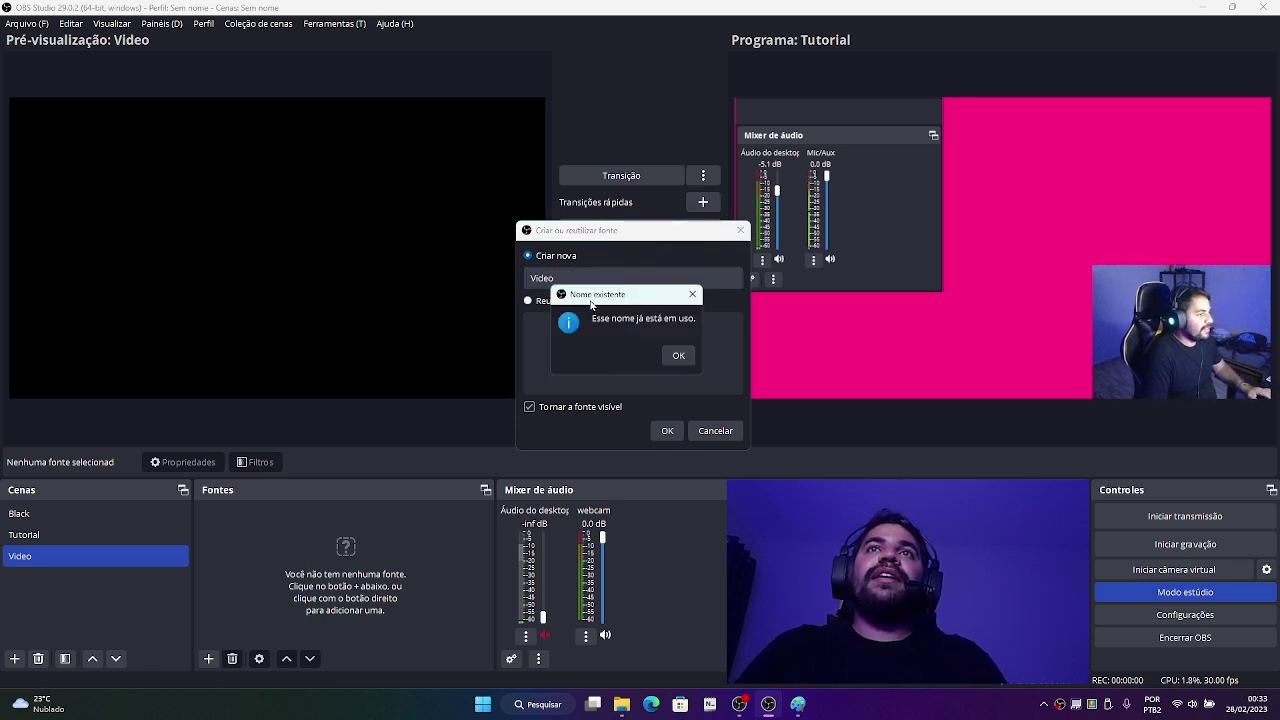
click(678, 355)
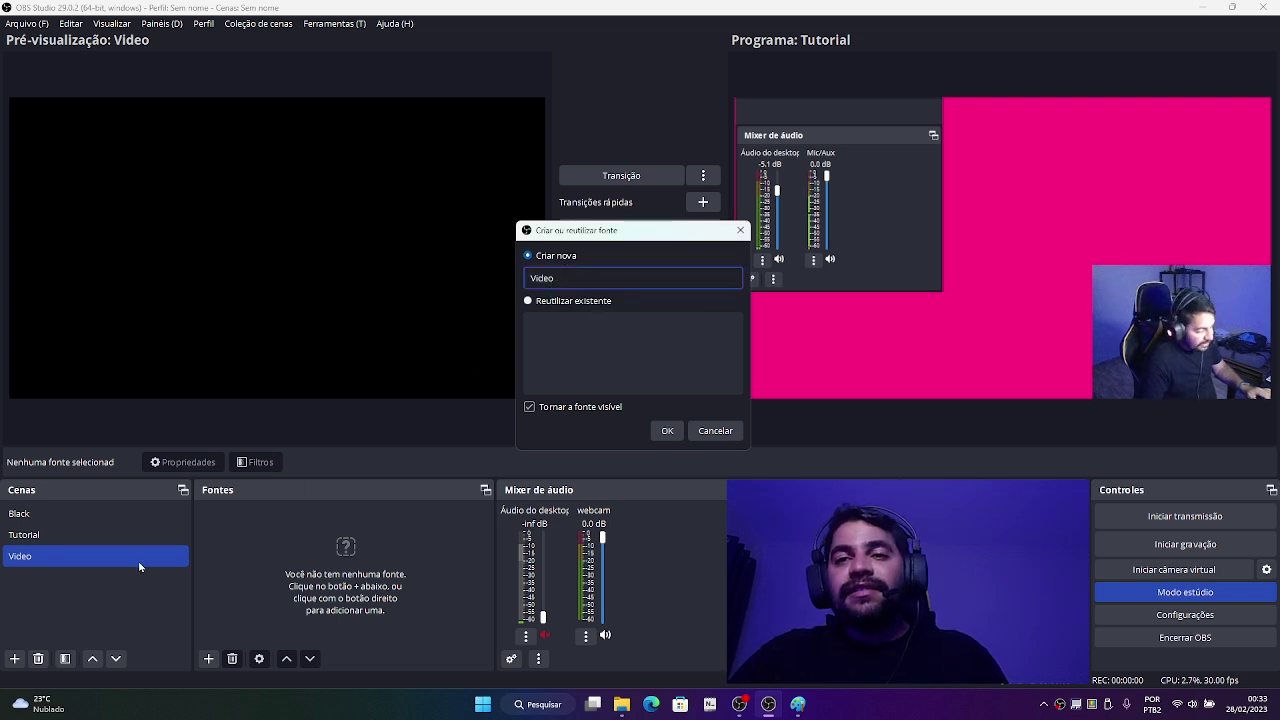
key(ctrl+a)
text(Vid)
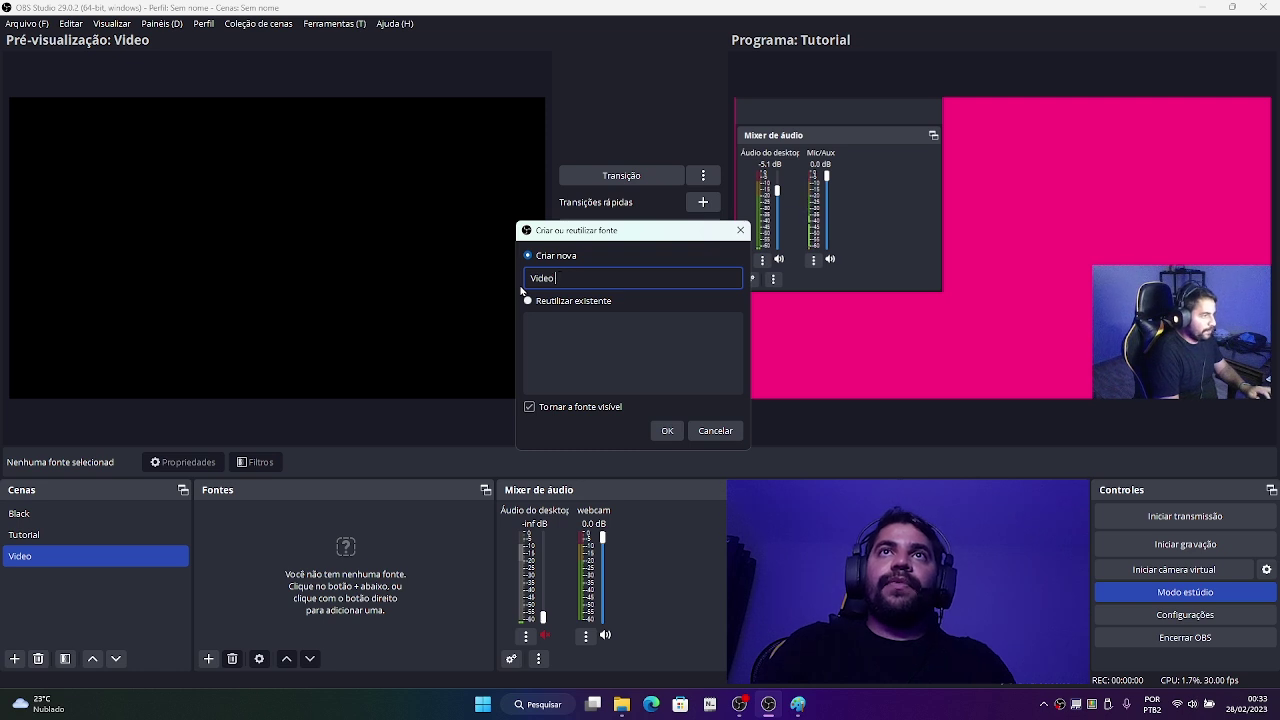
text(eo musica)
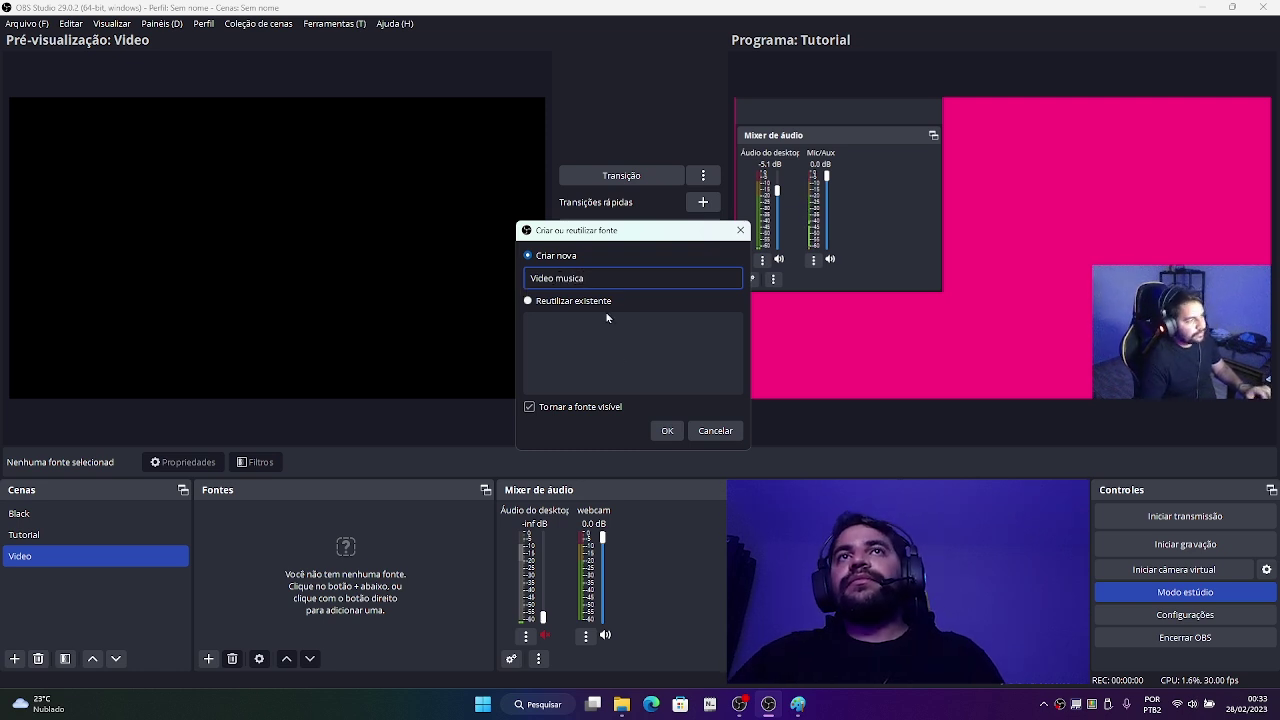
click(667, 431)
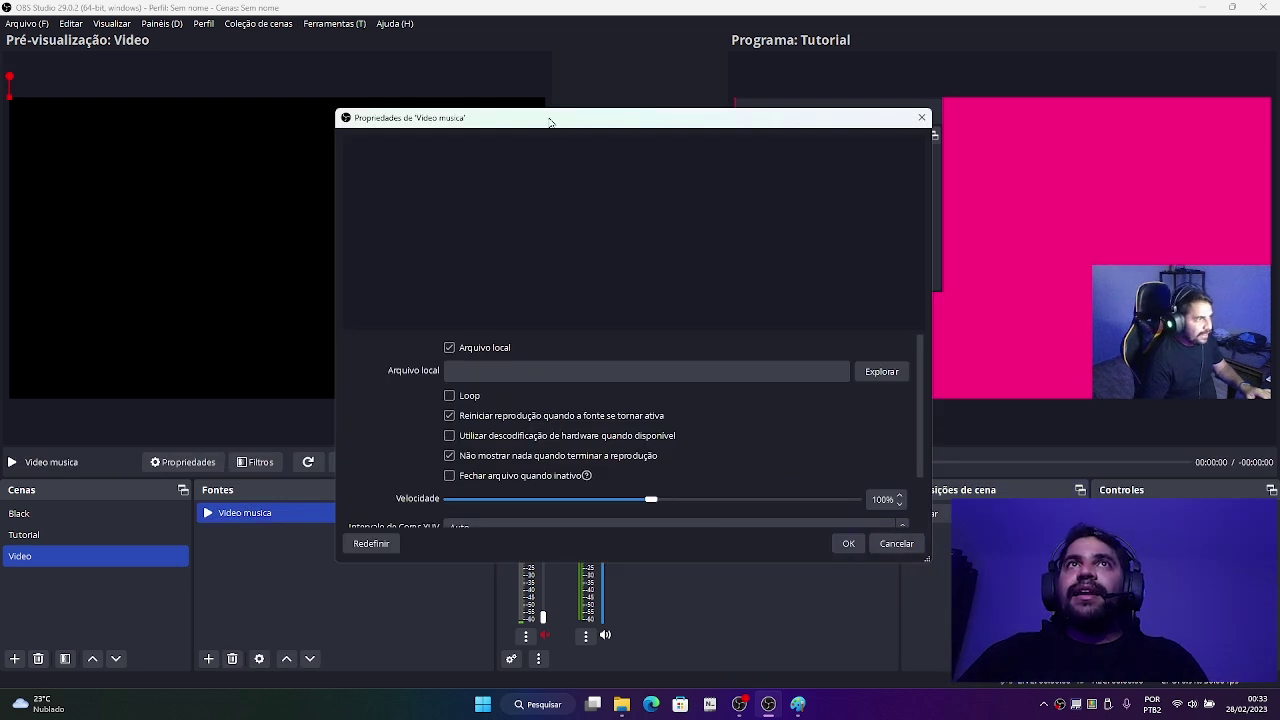
Step: Choose the "The Ultimate 80s Medley" MP4 from the Vídeos folder as the media source's local file
drag(549, 121, 518, 134)
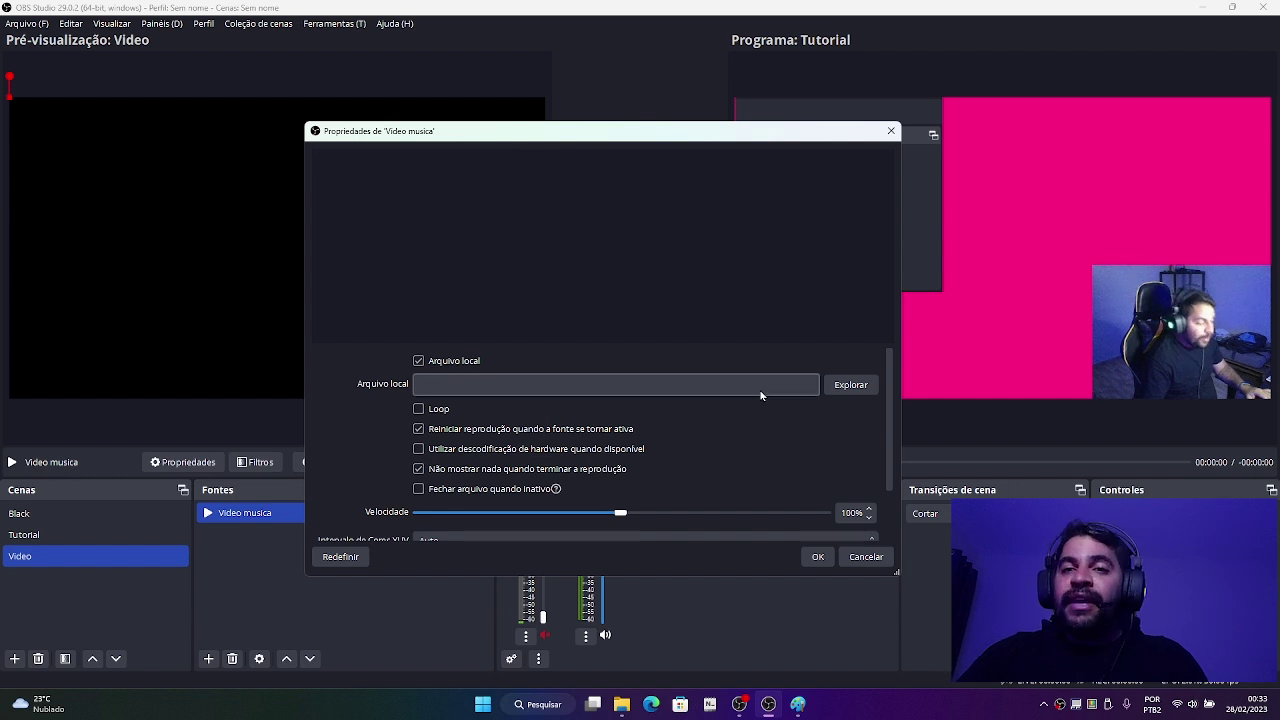
click(430, 364)
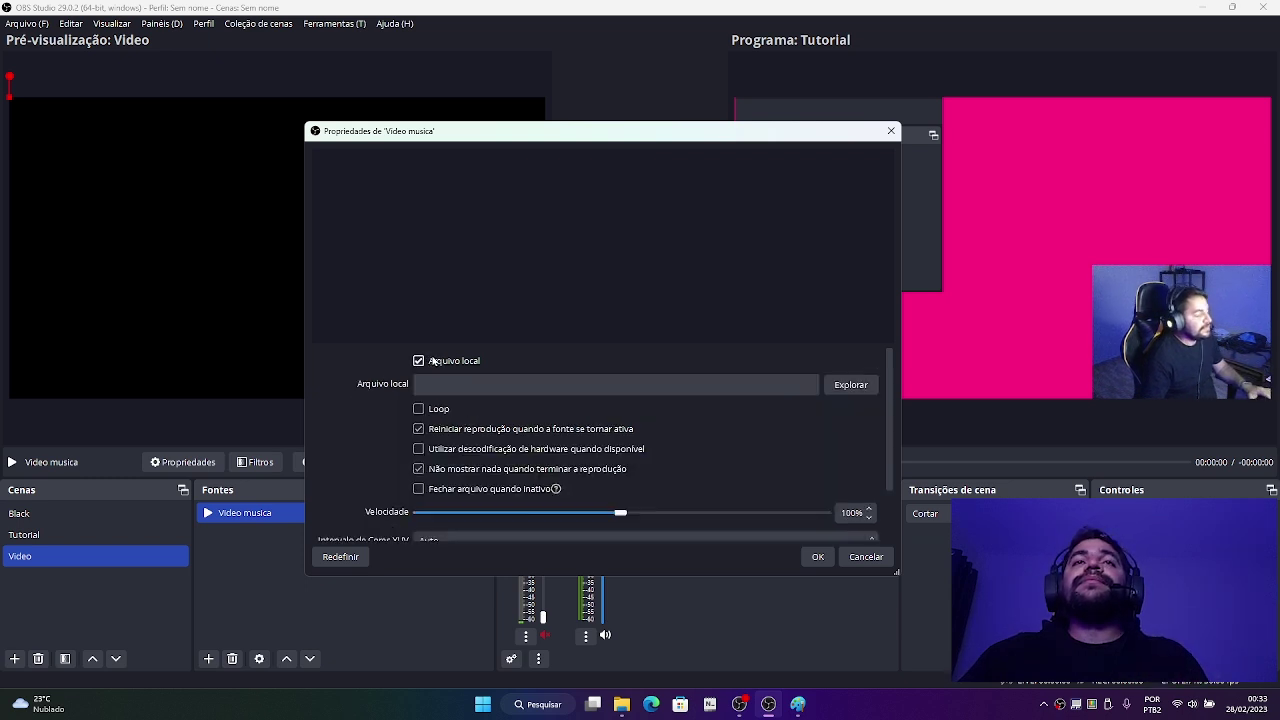
click(858, 393)
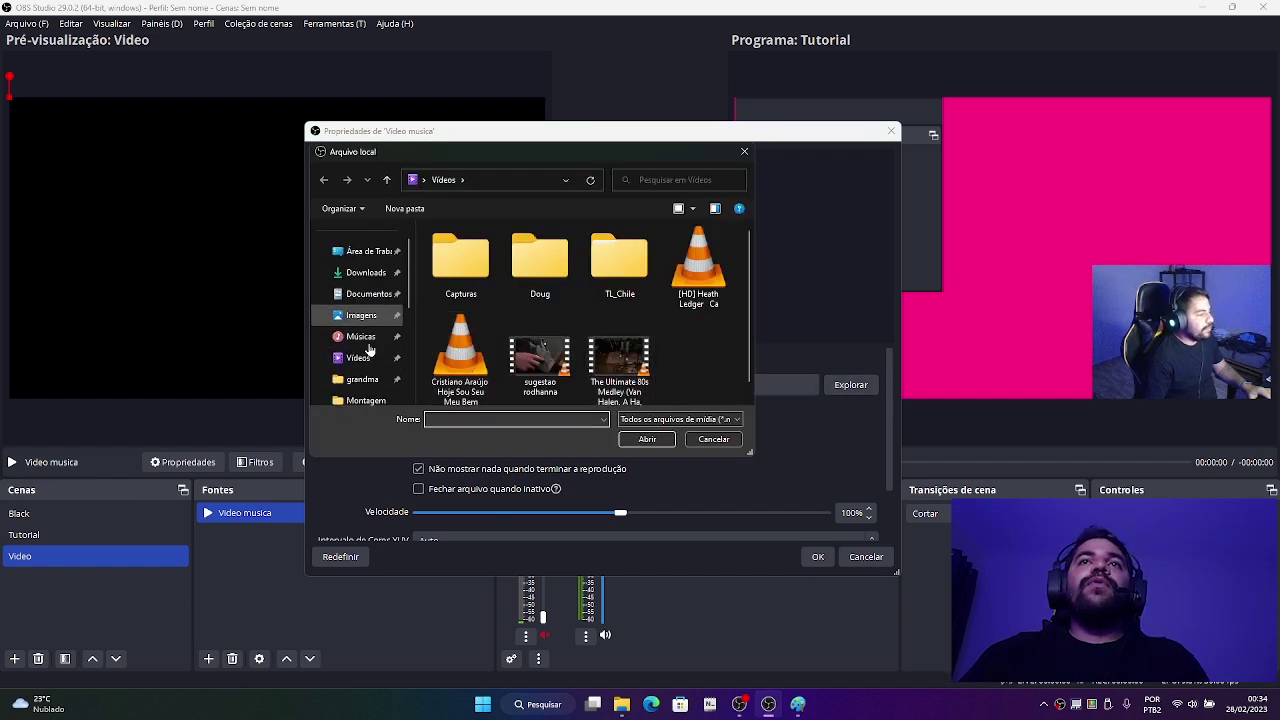
scroll(365, 318, up, 1)
click(358, 379)
scroll(590, 360, down, 1)
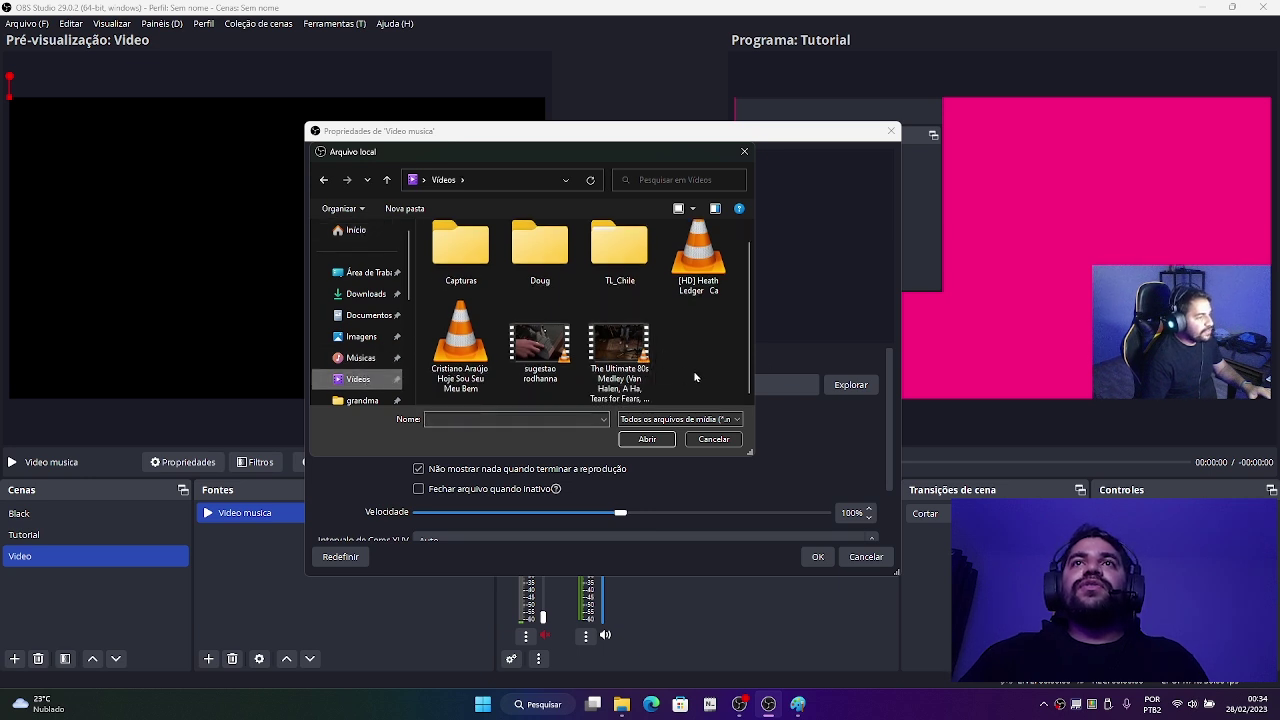
click(630, 368)
click(647, 439)
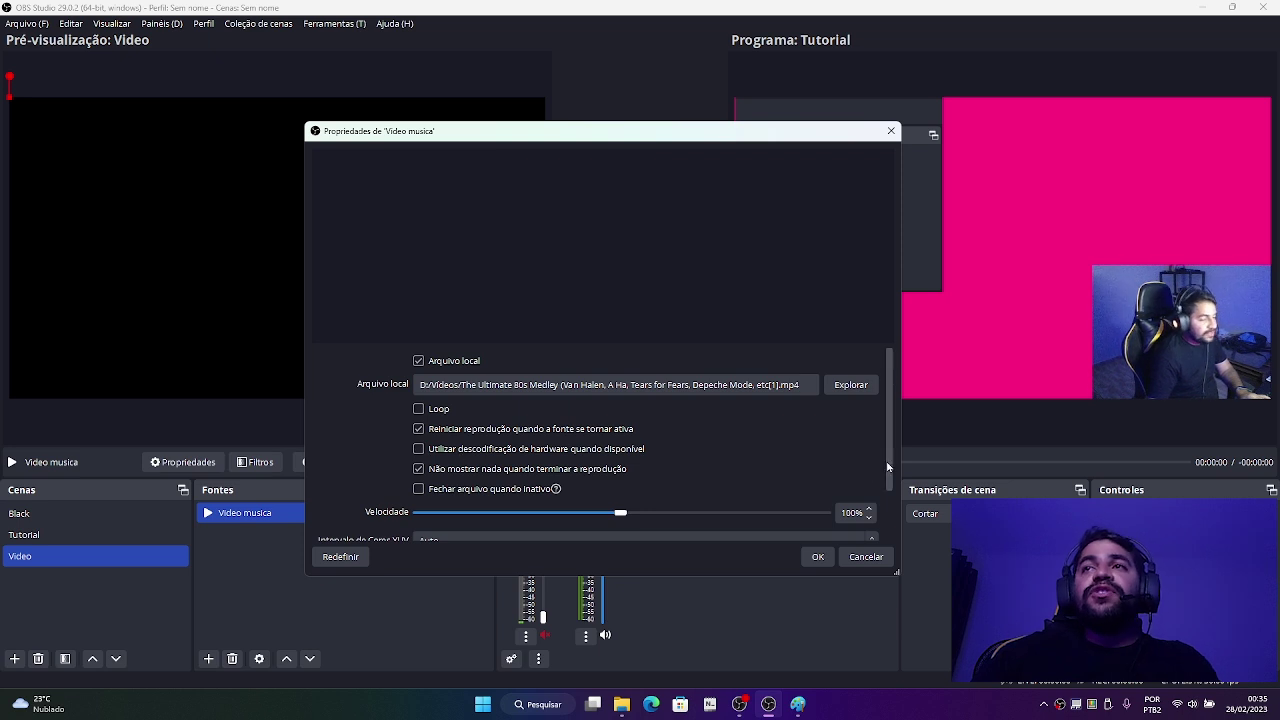
Step: Review the media source's playback, speed, YUV colour range and FFmpeg options, and accept its properties
drag(887, 467, 887, 479)
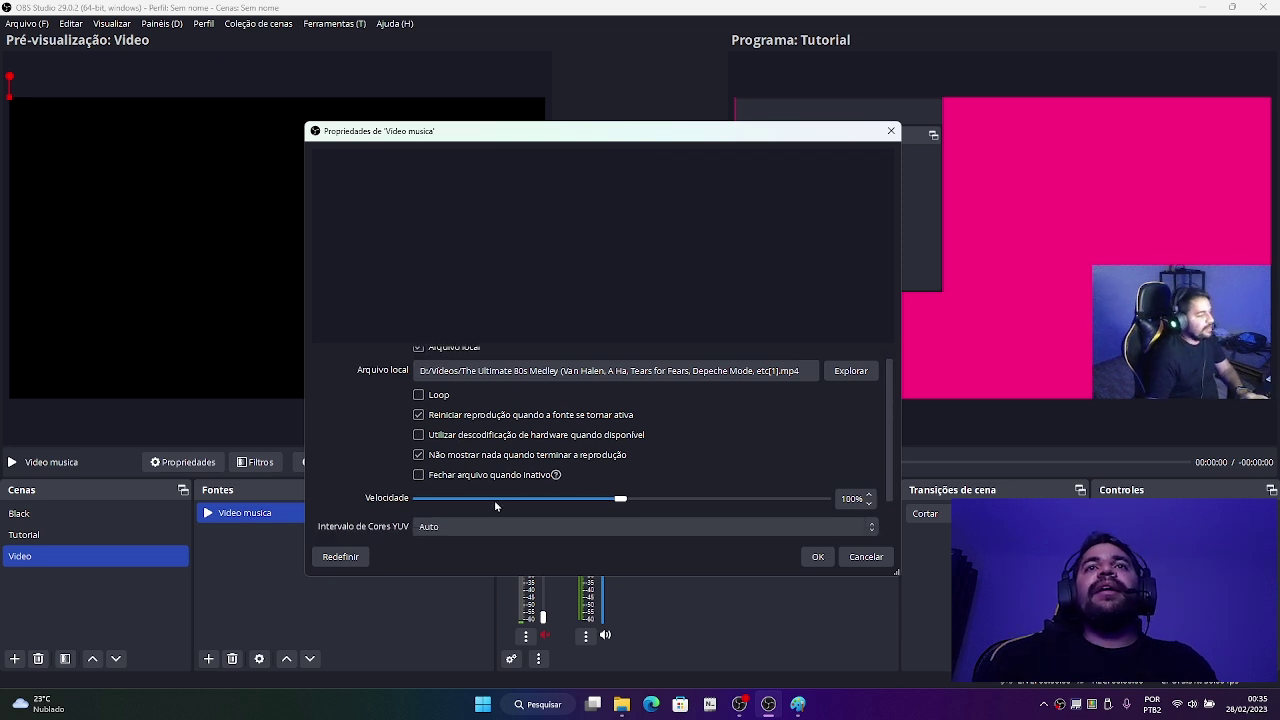
scroll(436, 449, down, 1)
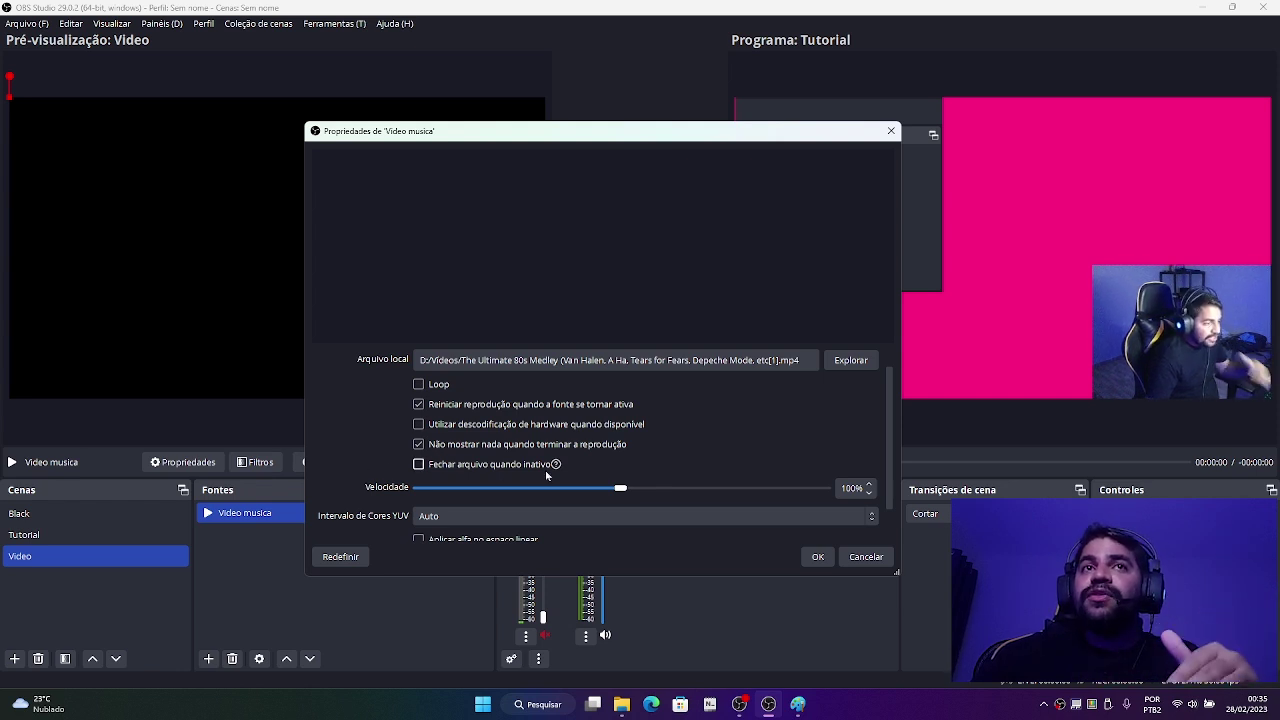
scroll(480, 440, down, 2)
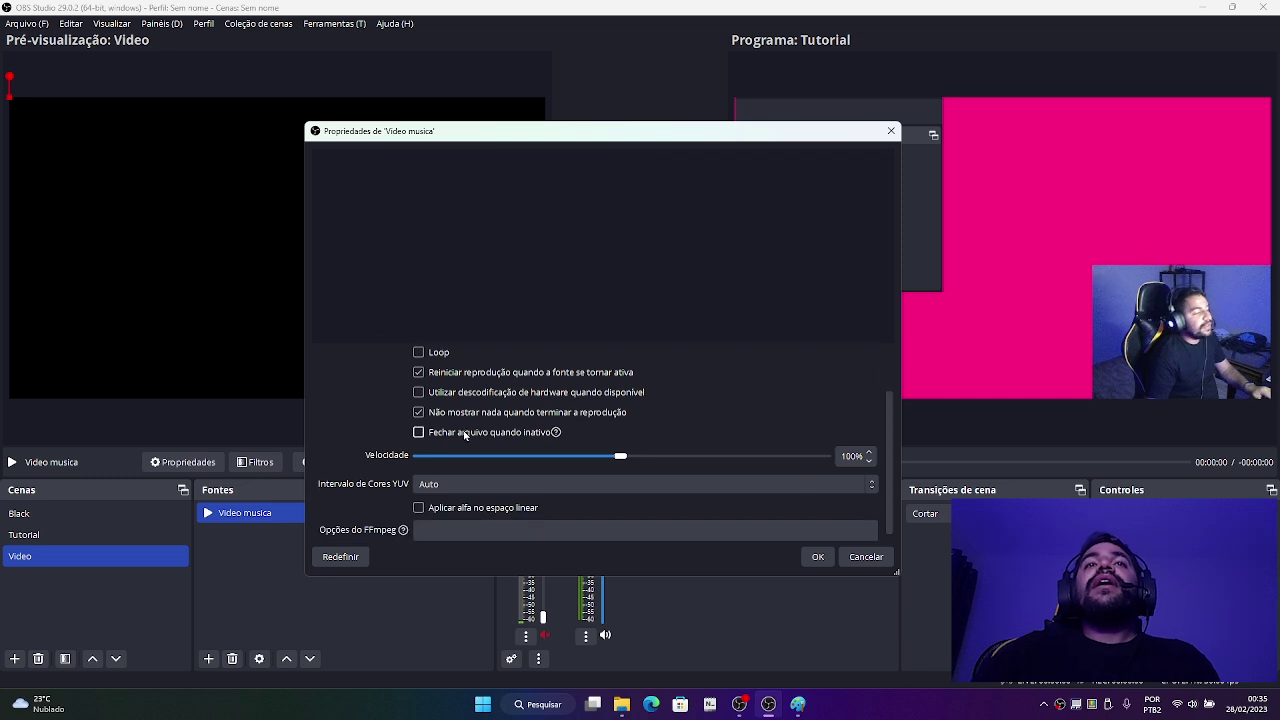
mouse_move(467, 434)
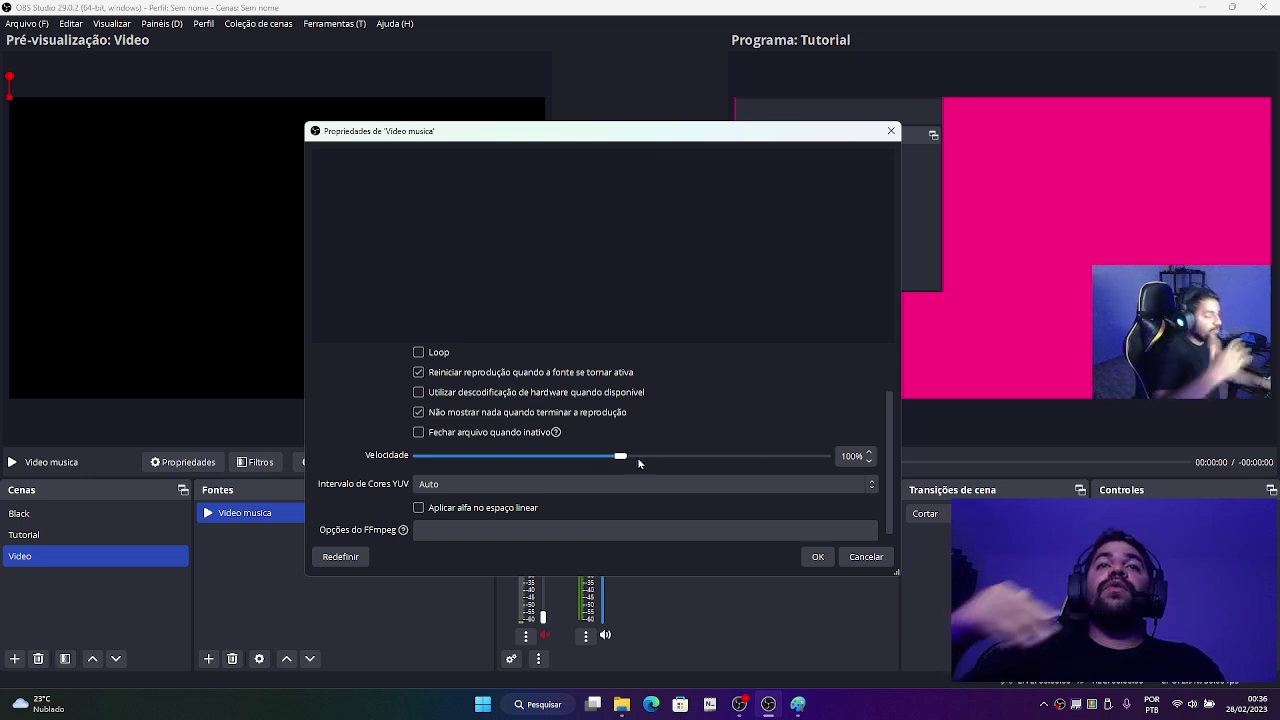
scroll(361, 411, down, 1)
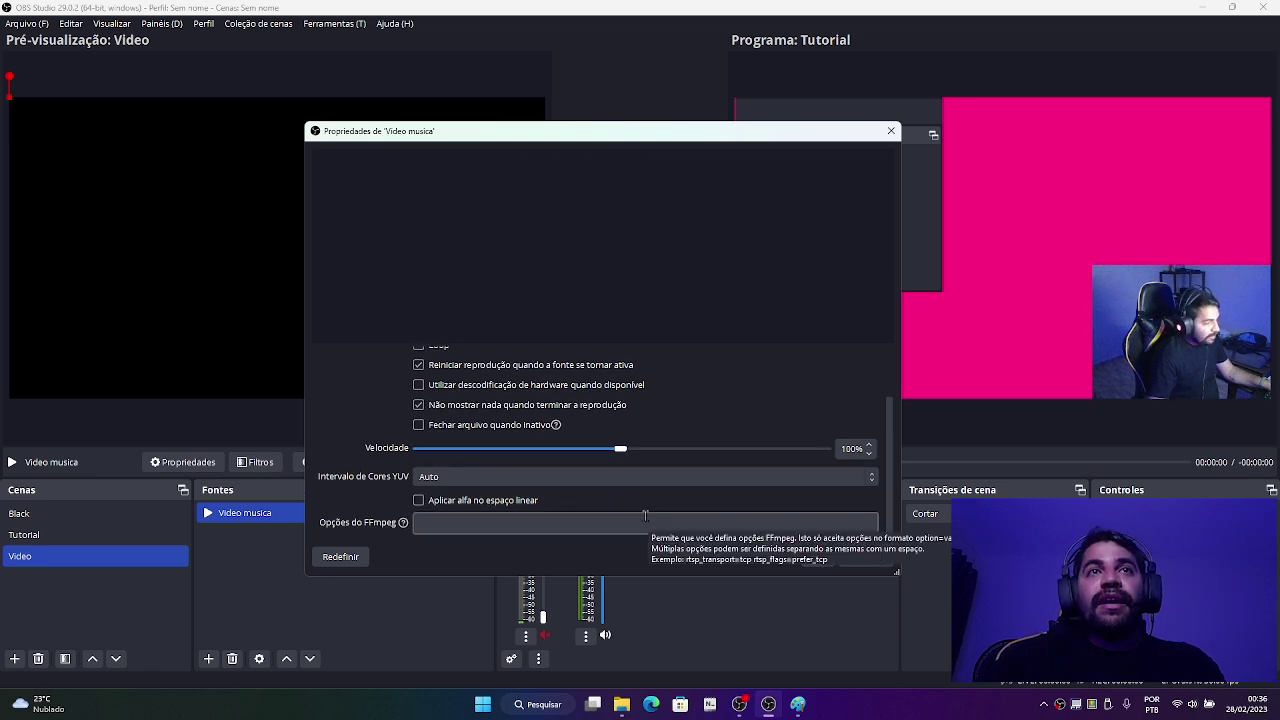
click(822, 561)
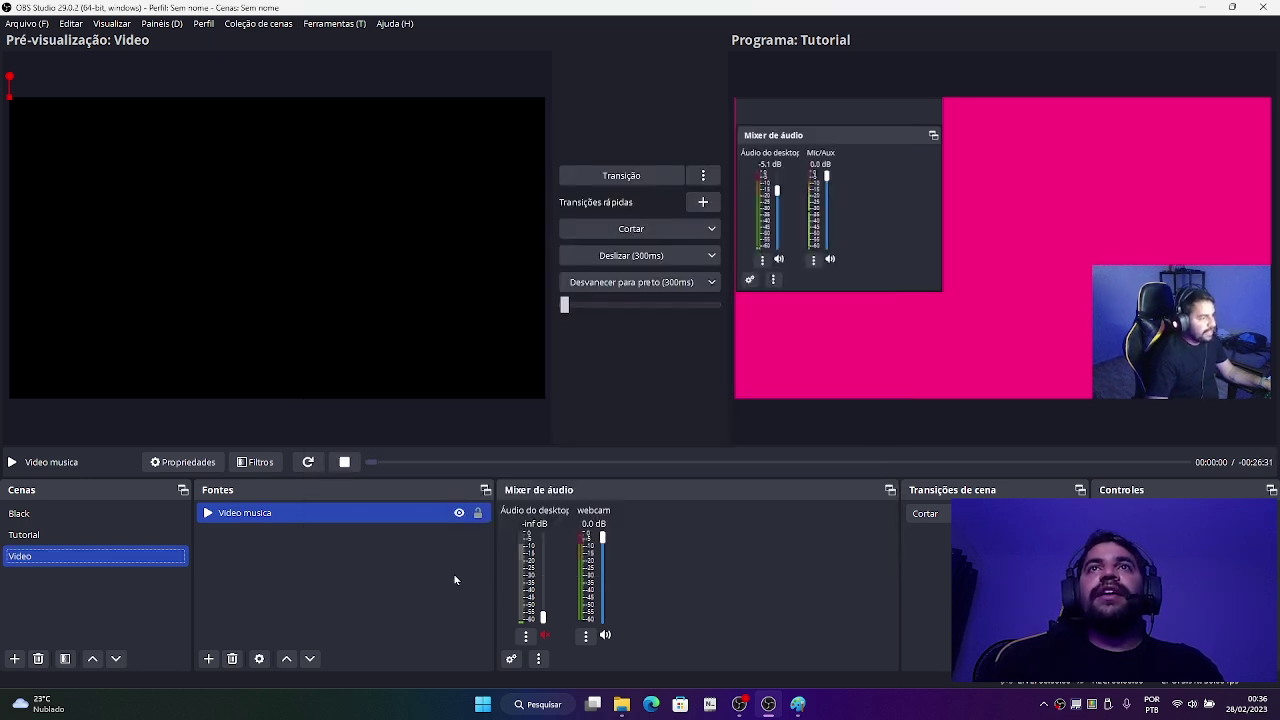
Step: Select the Video musica source and stop its media playback
click(207, 514)
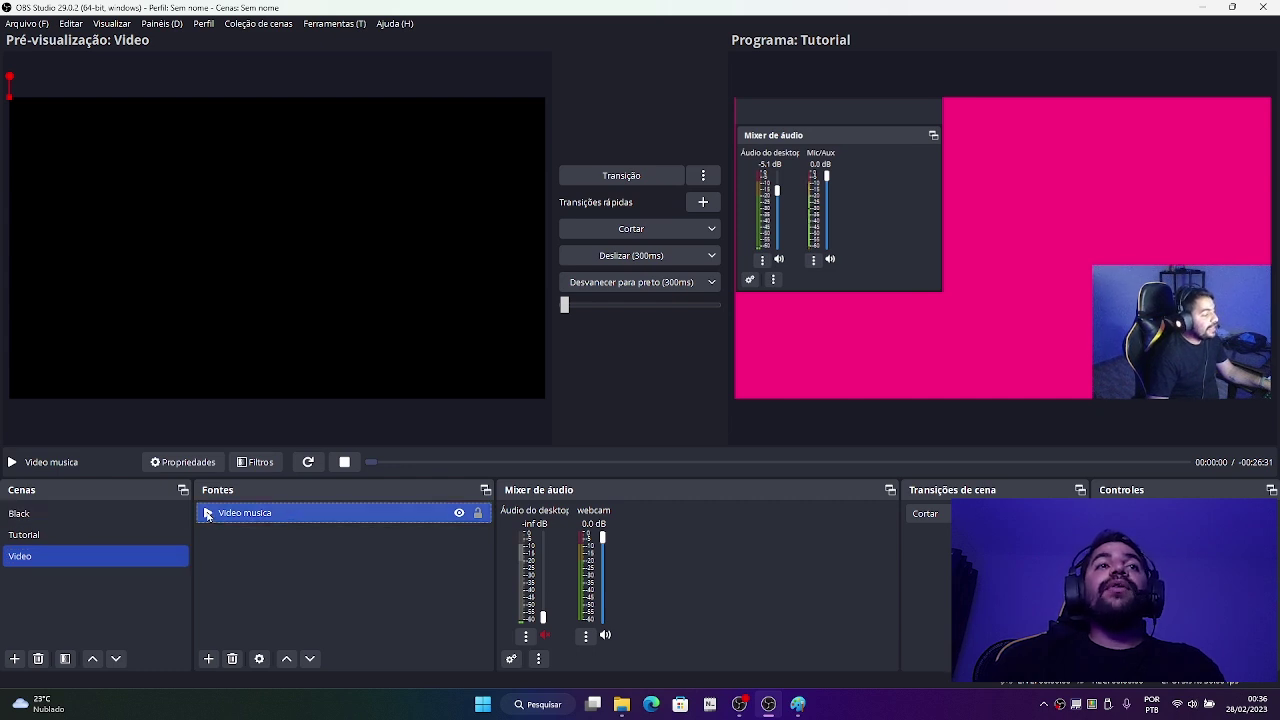
click(350, 466)
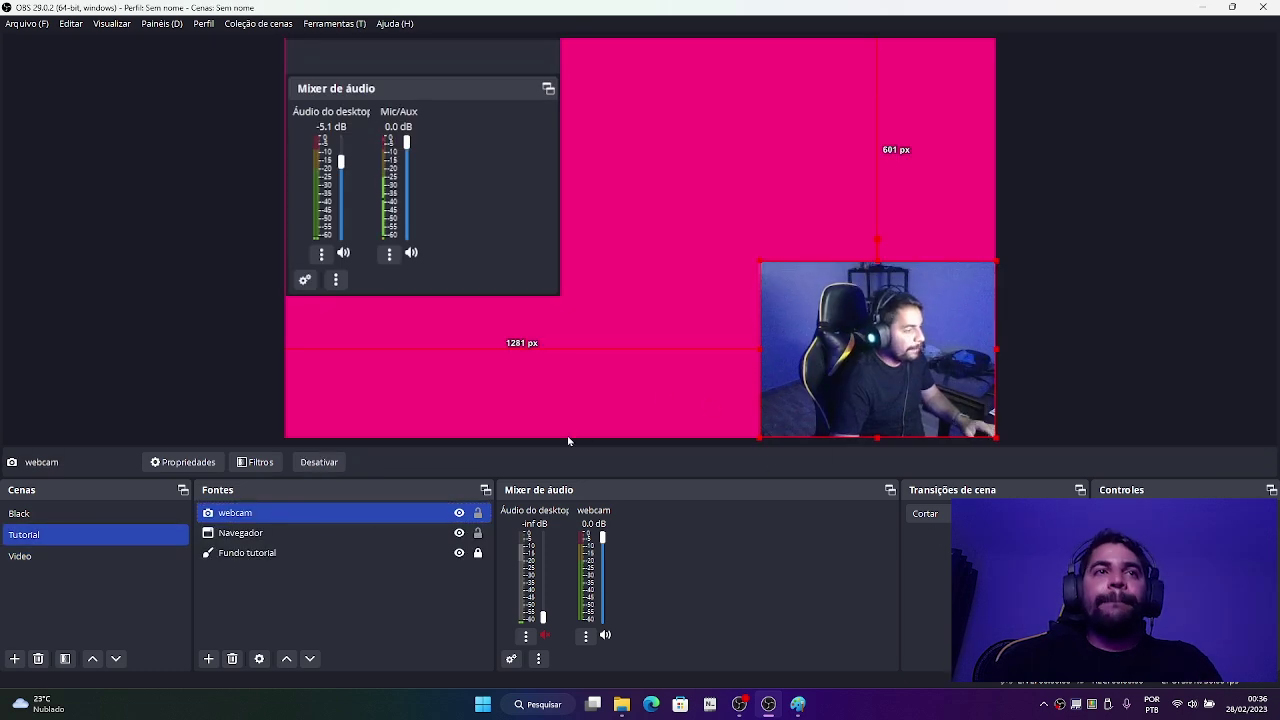
Step: Switch to the Video scene and review the advanced audio properties of its audio sources
click(63, 557)
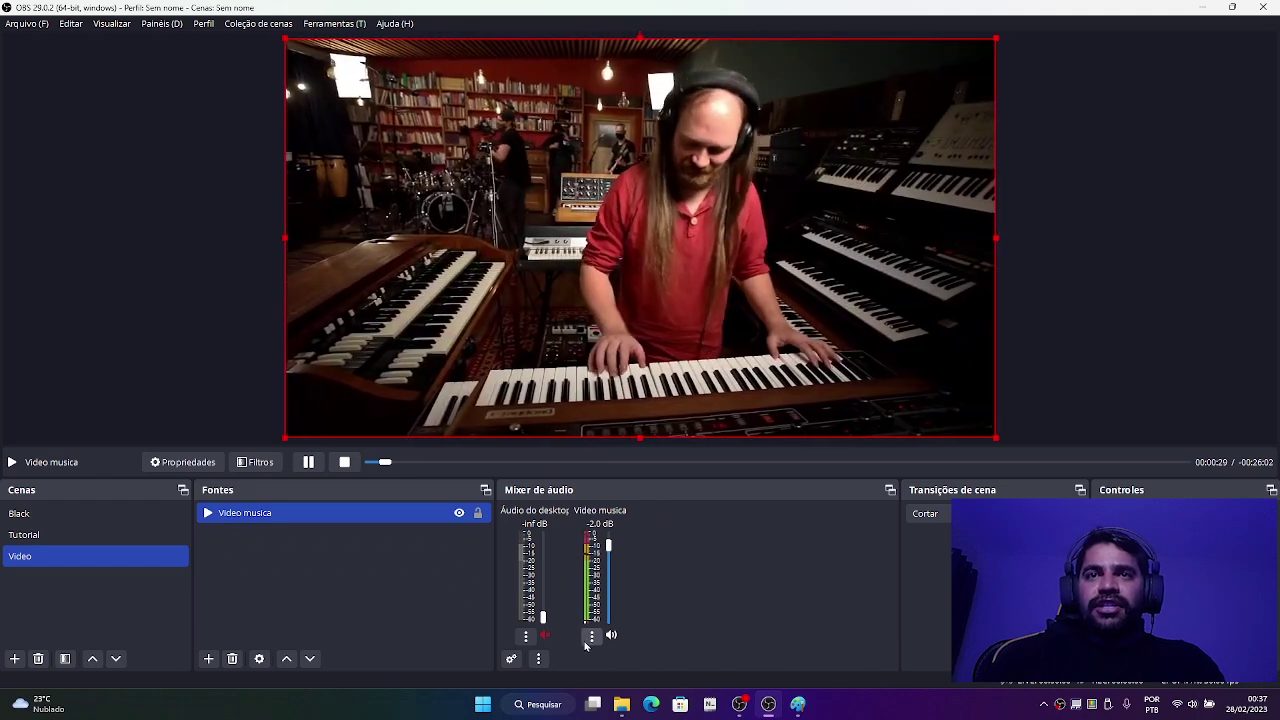
click(512, 659)
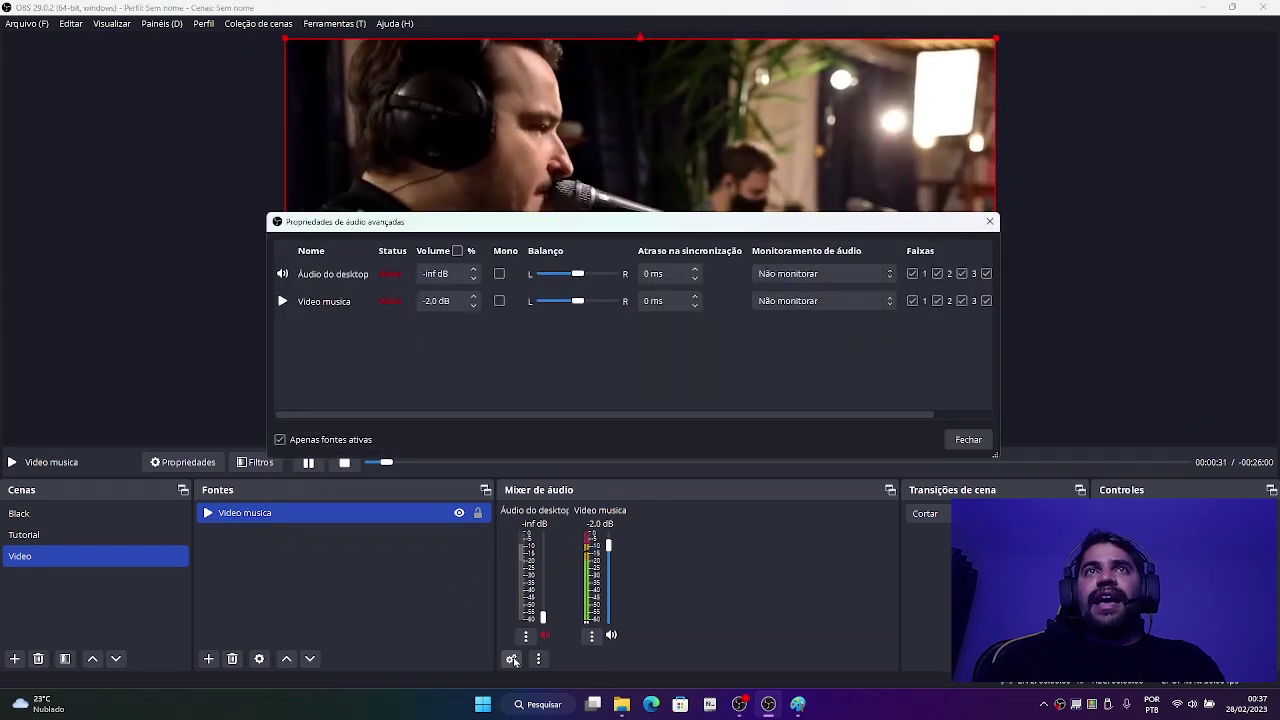
drag(536, 229, 506, 234)
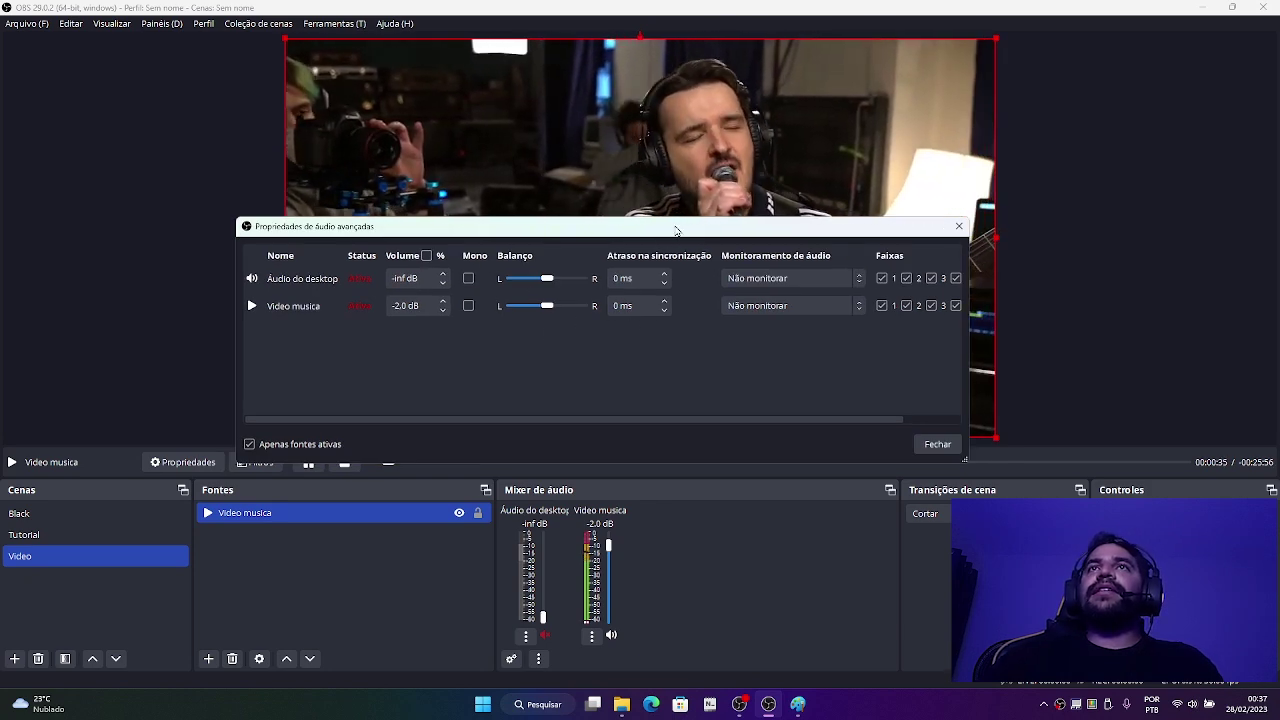
drag(676, 229, 691, 250)
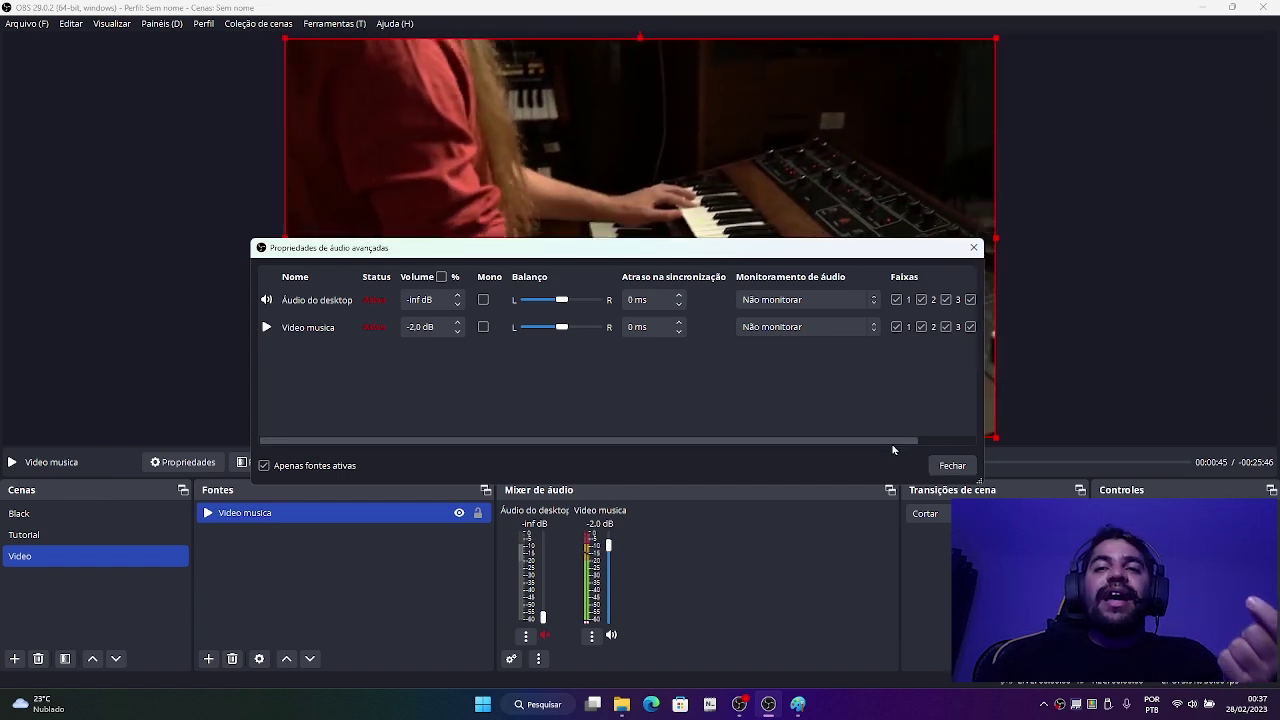
click(950, 466)
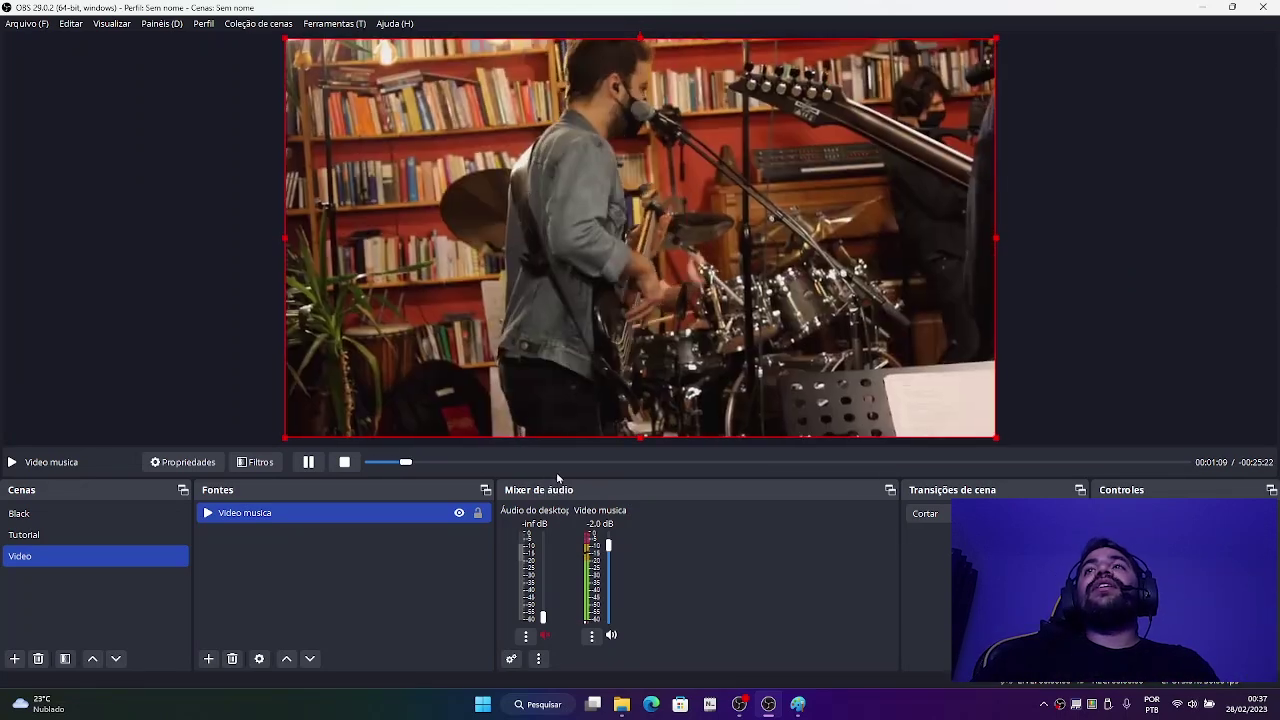
Step: Set the audio monitoring of the Video musica source to "Monitorar e enviar áudio" in the advanced audio properties
click(511, 658)
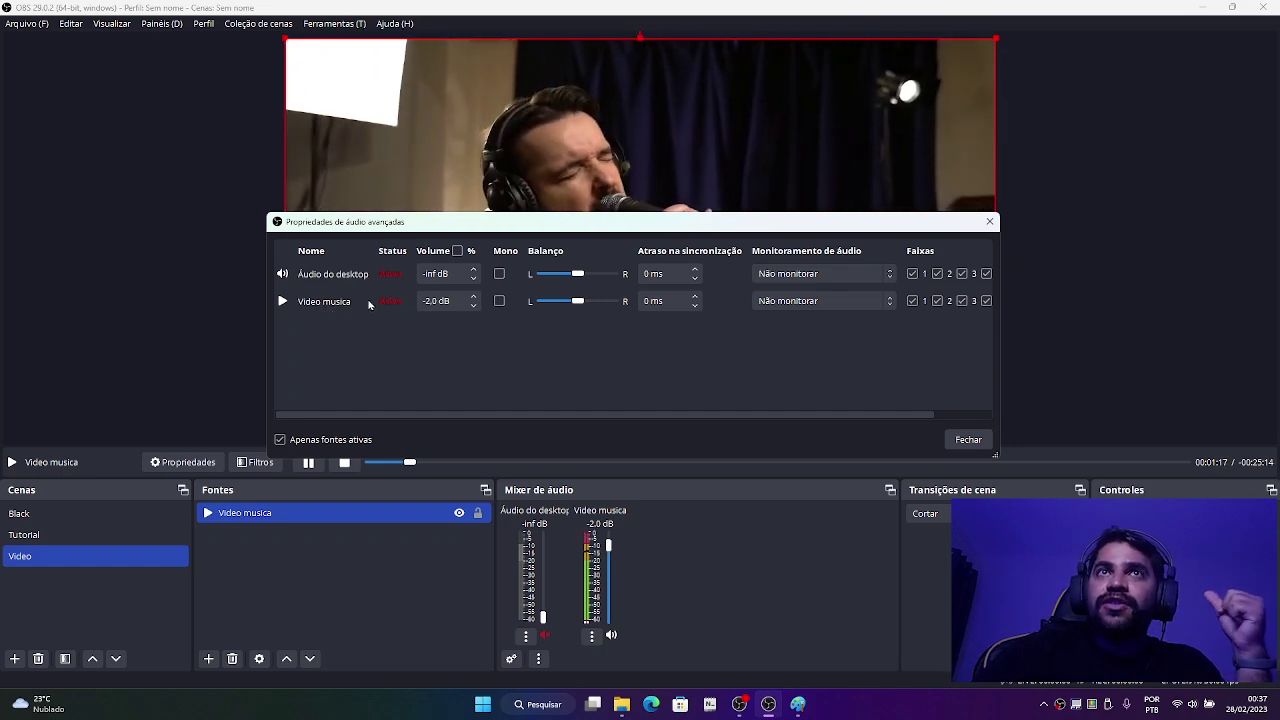
click(762, 302)
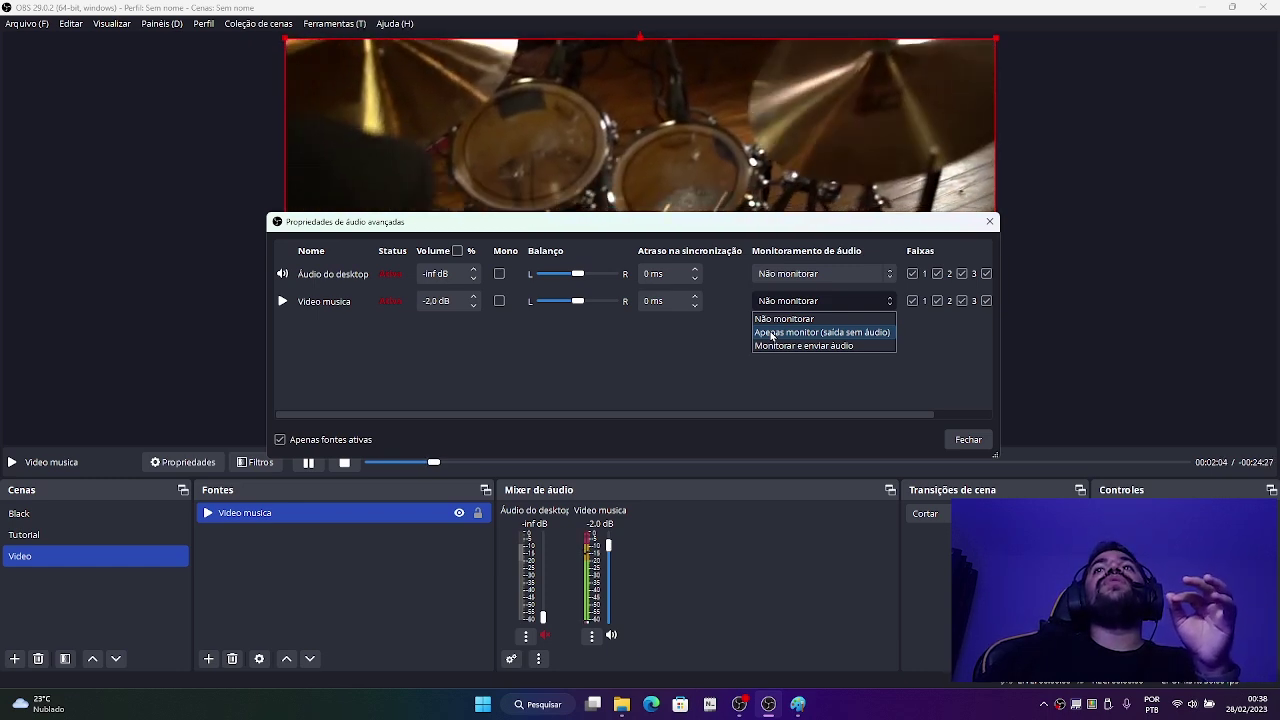
click(767, 346)
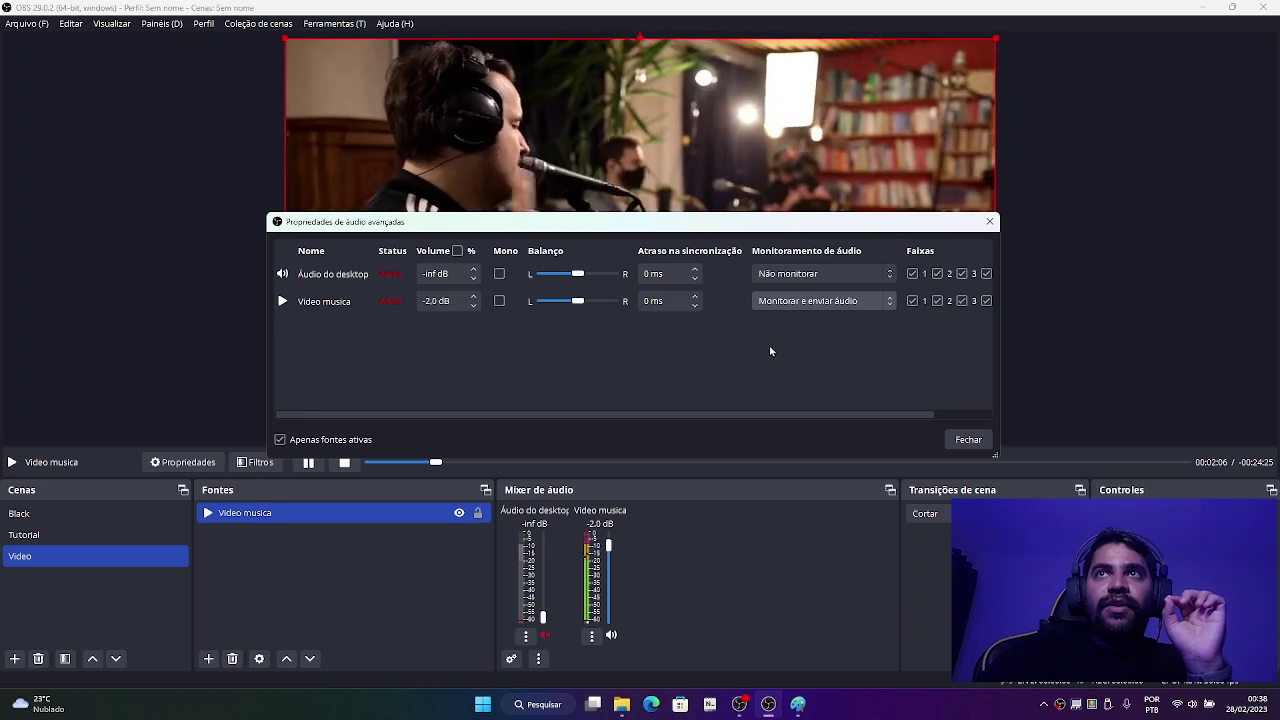
click(968, 440)
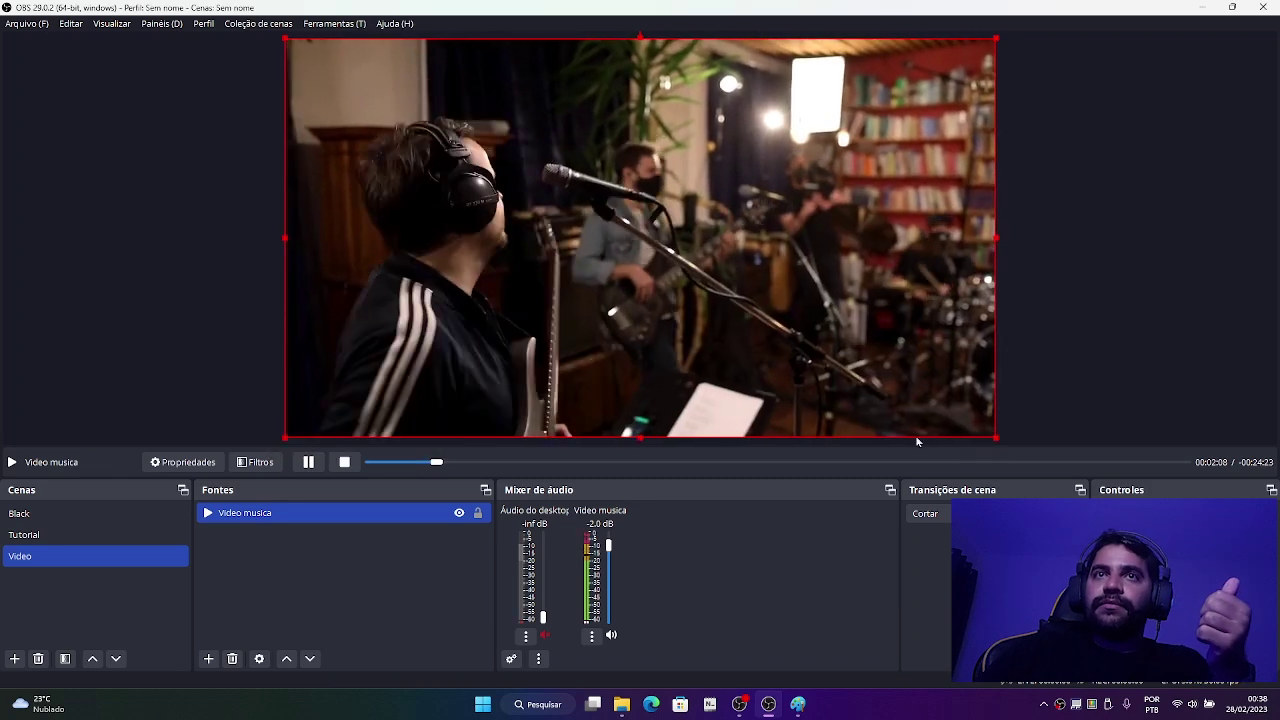
Step: Adjust the Video musica volume in the audio mixer, finishing at 0.0 dB, and mute the source
mouse_move(607, 556)
mouse_down()
mouse_move(607, 588)
mouse_move(609, 546)
mouse_up()
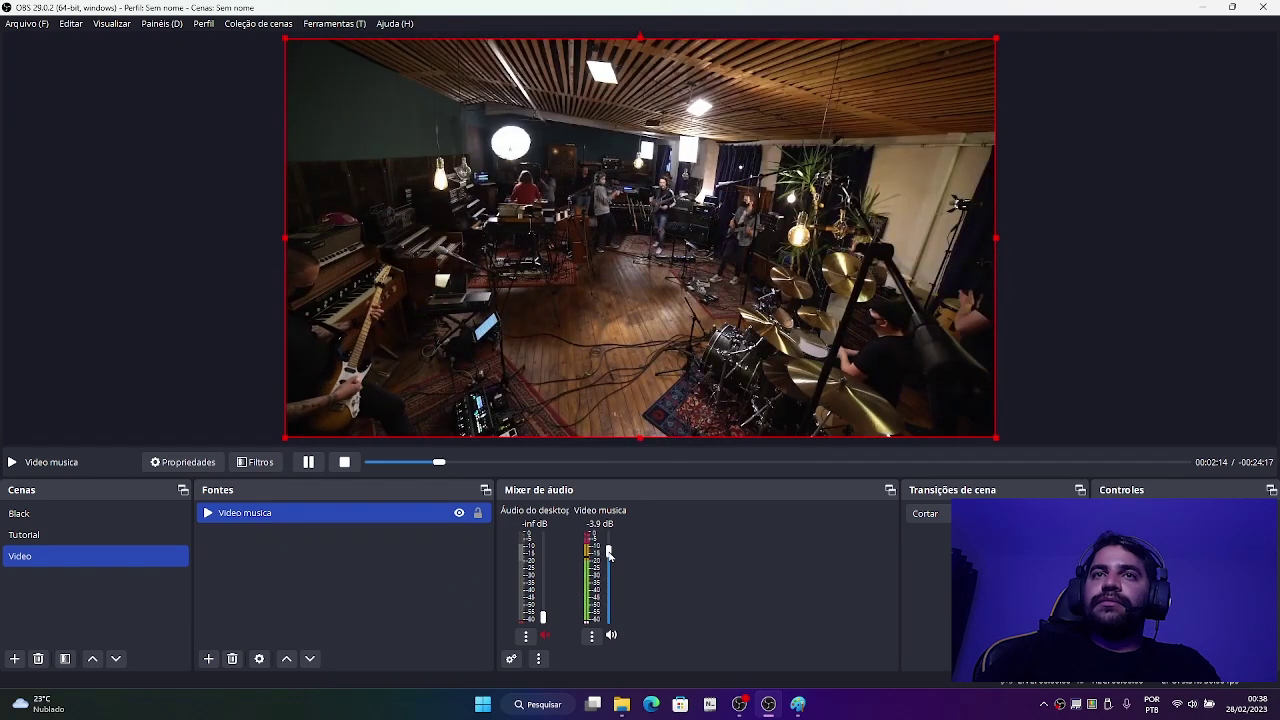
drag(609, 553, 601, 620)
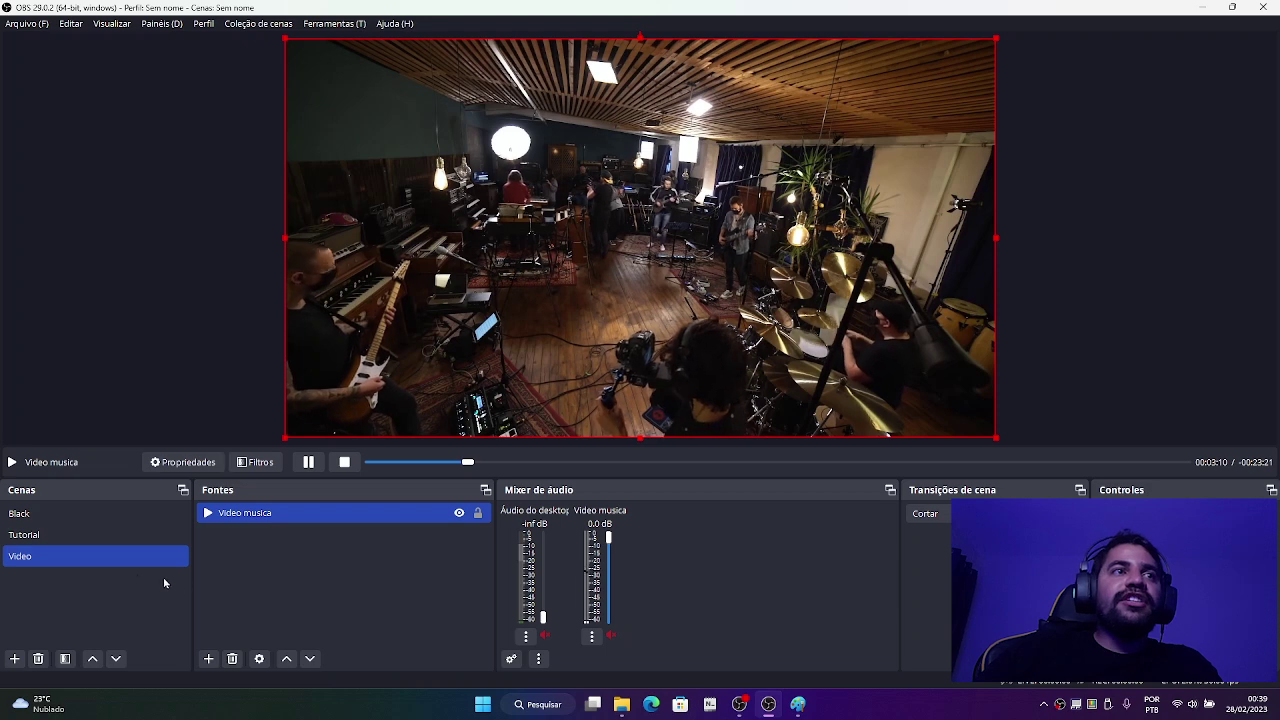
Step: Switch to the Tutorial scene, unmute the desktop audio and raise its volume to 0.0 dB
click(94, 535)
click(214, 516)
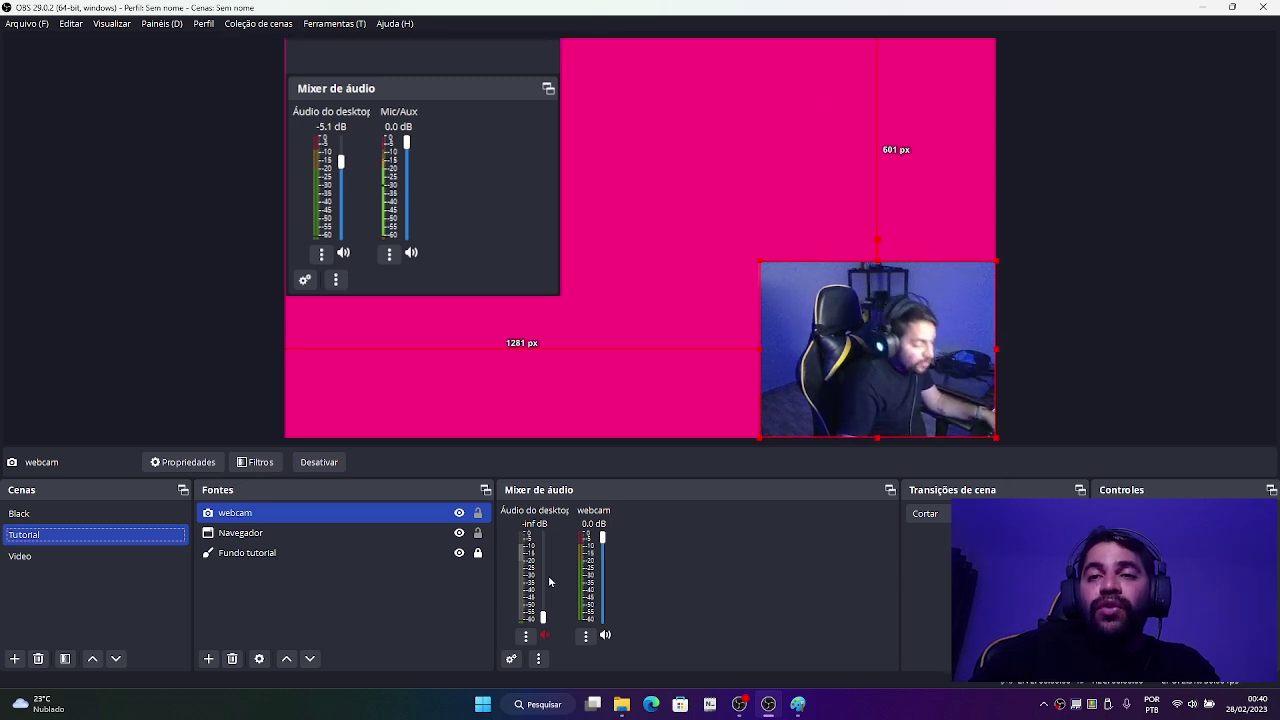
drag(548, 626, 543, 598)
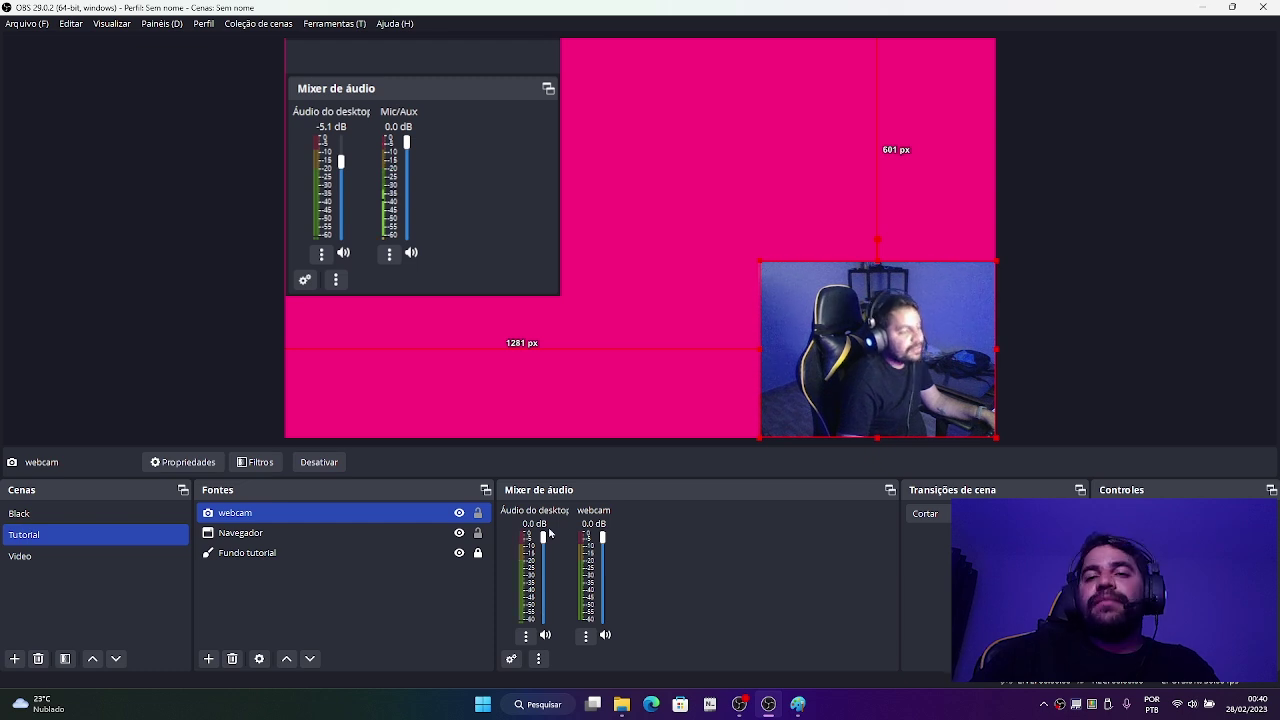
Step: Examine the audio monitoring options for the desktop audio and webcam in the advanced audio properties without changing them
click(511, 660)
click(809, 274)
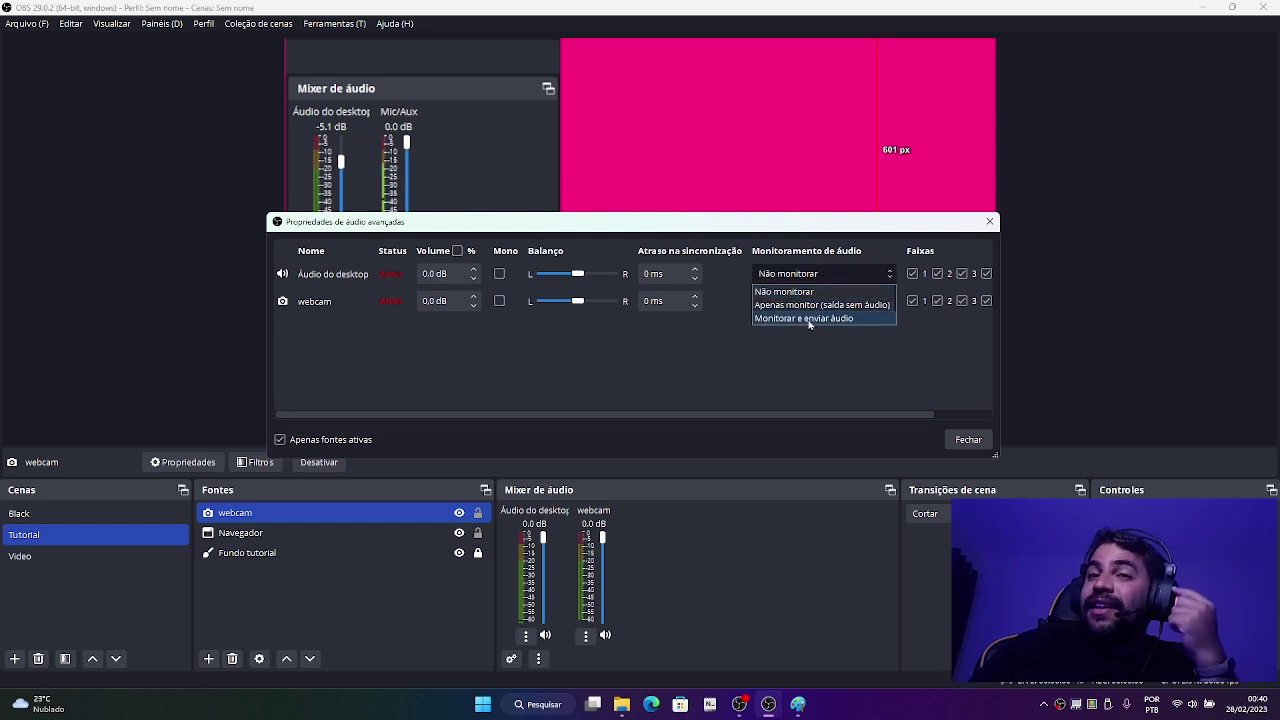
click(879, 360)
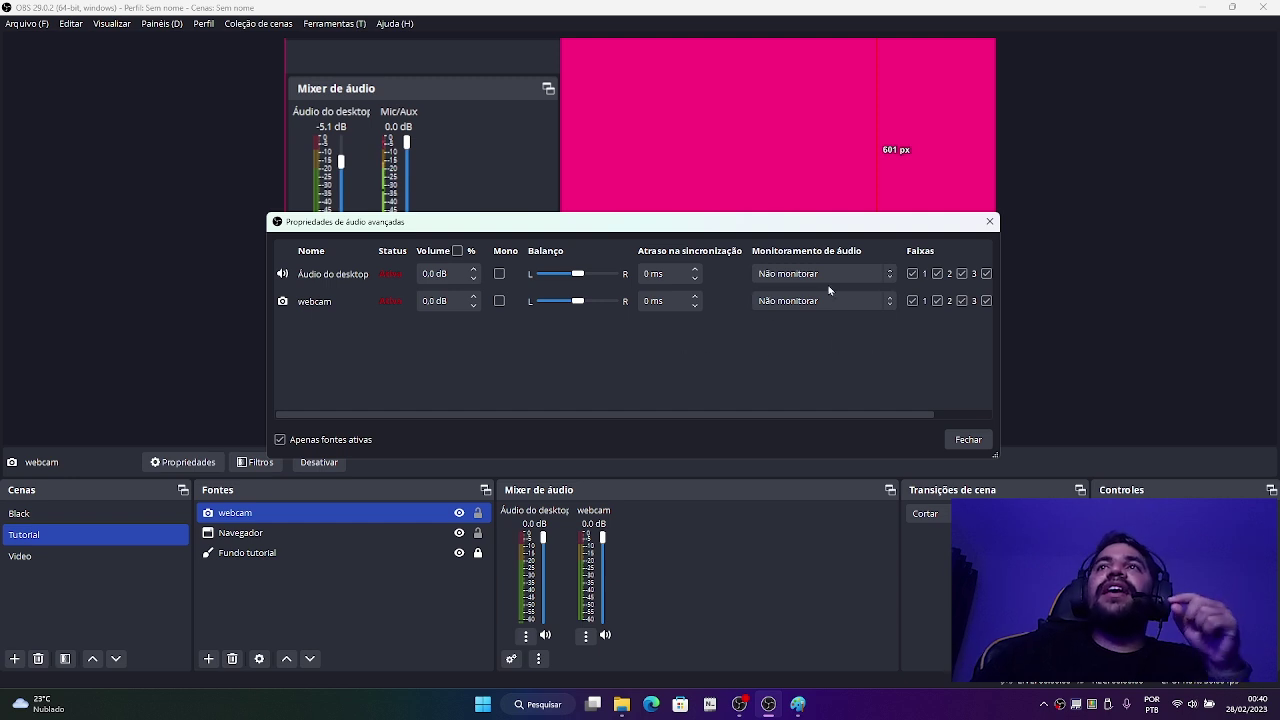
click(789, 280)
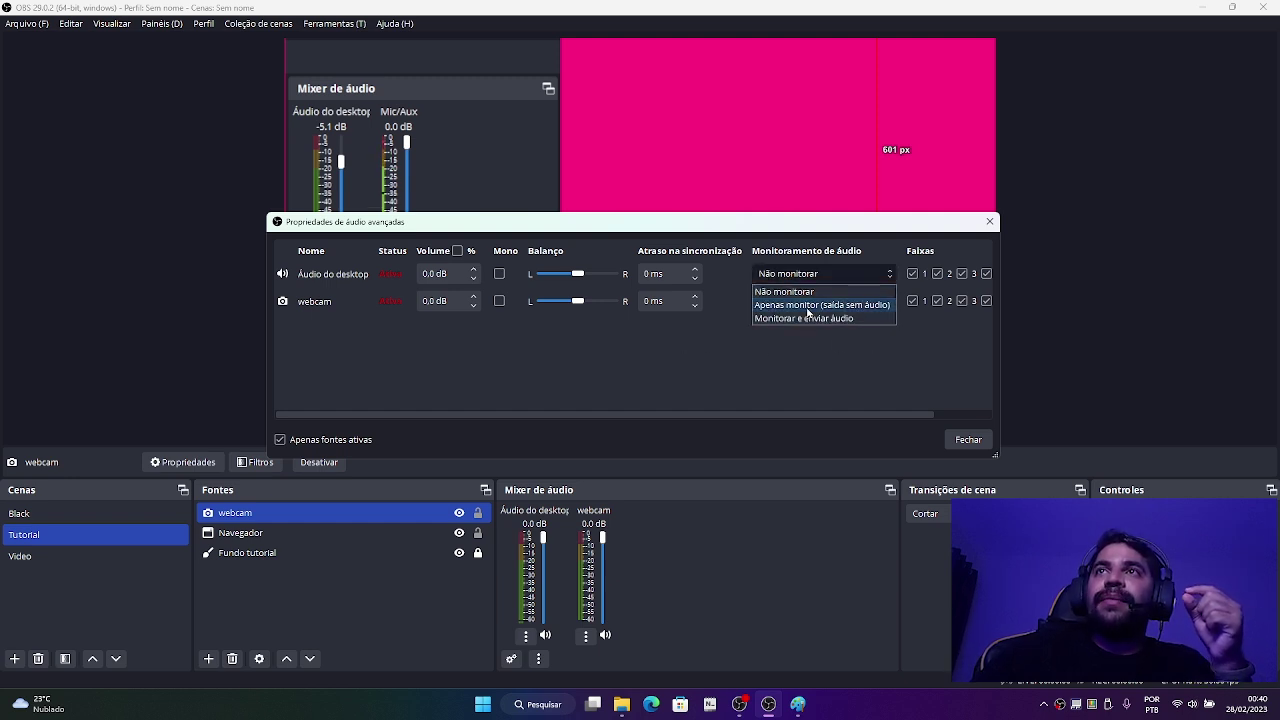
click(731, 363)
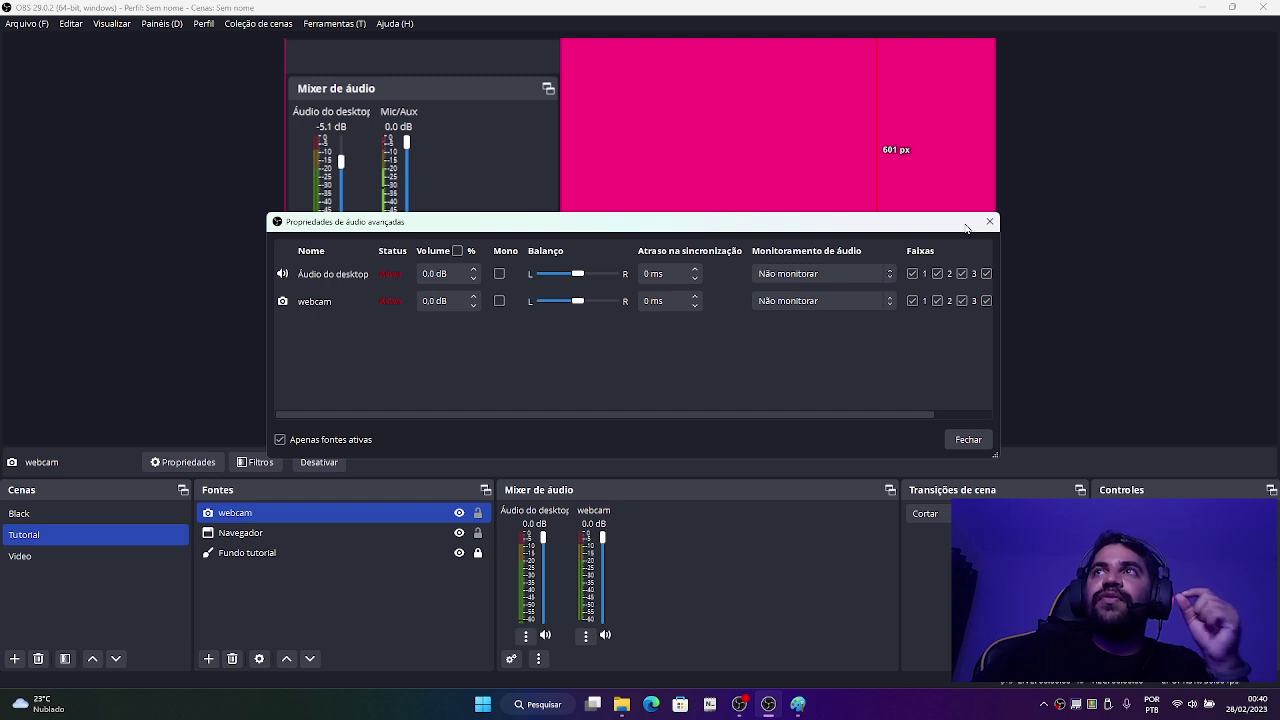
click(783, 299)
click(320, 344)
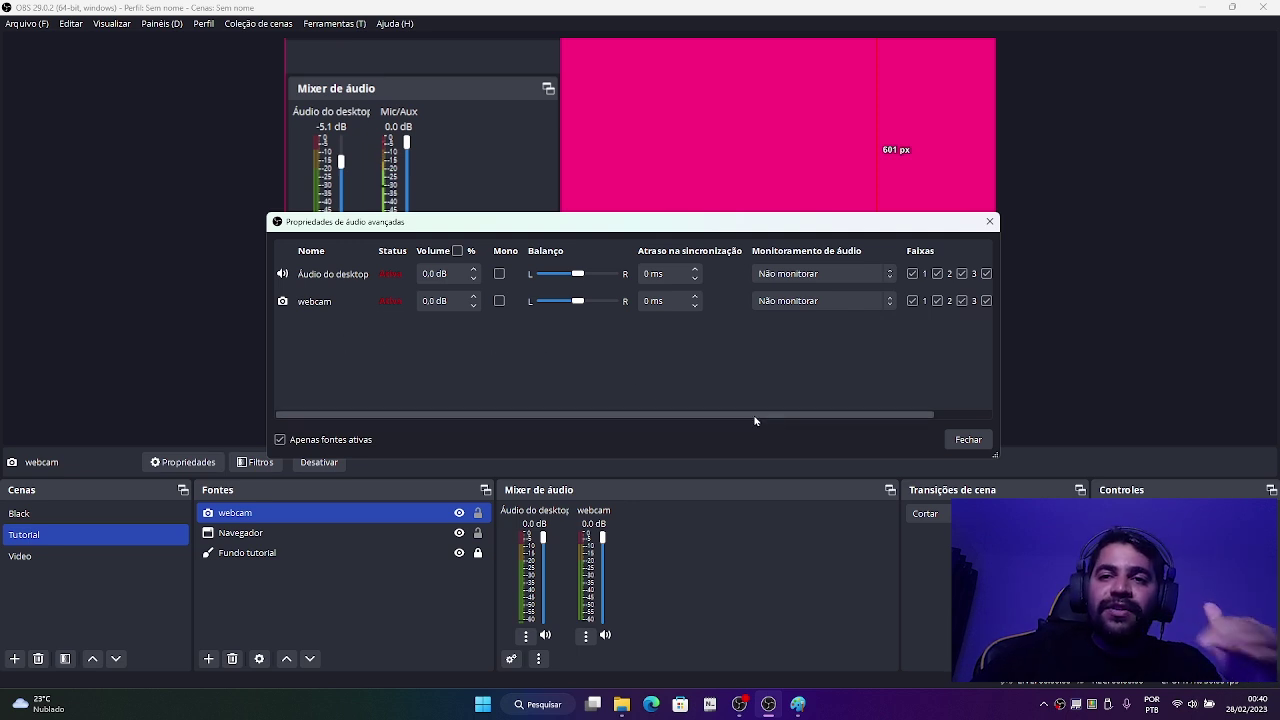
click(980, 446)
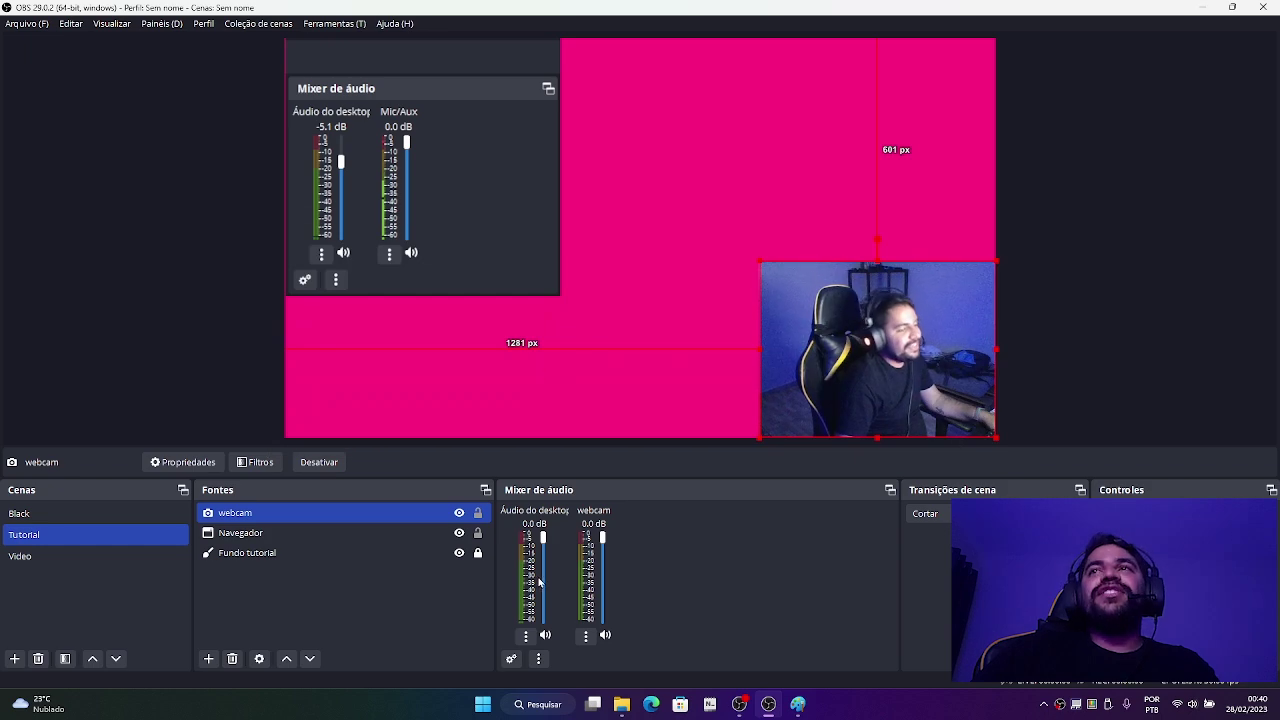
Step: Alternate between the Video and Tutorial scenes to check how the Video musica playback behaves when its scene becomes active
click(150, 557)
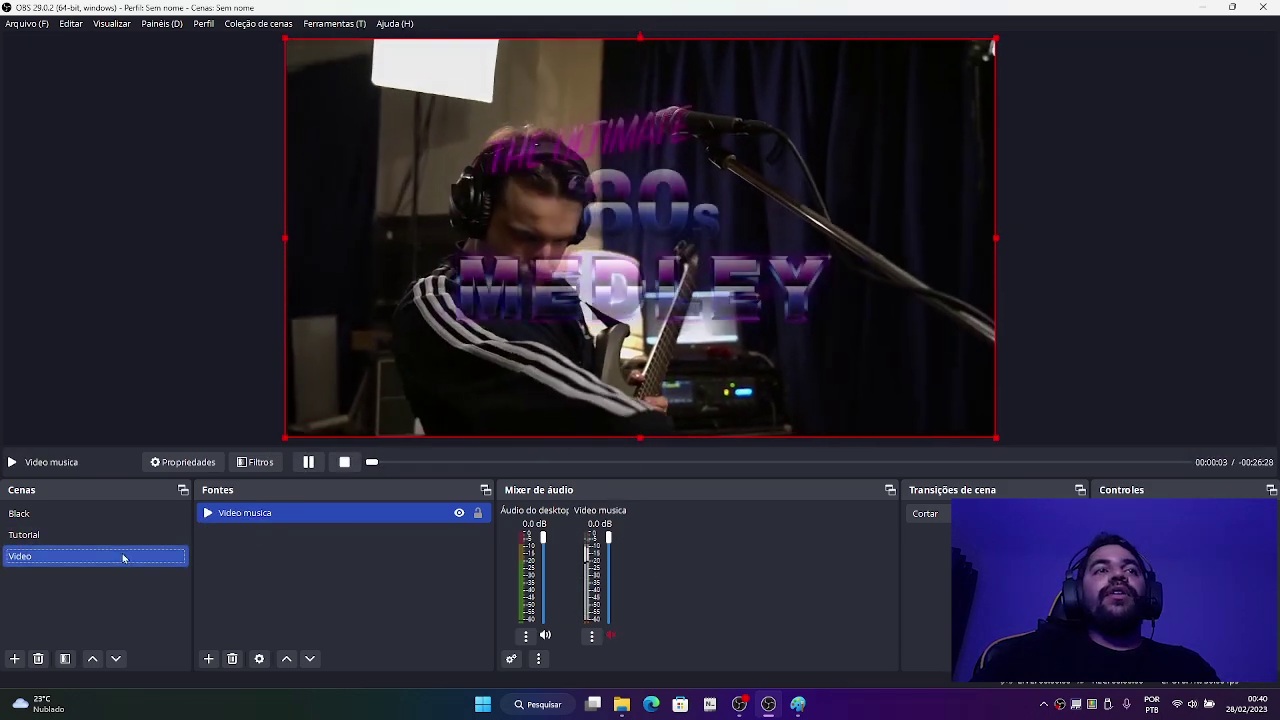
click(82, 536)
click(75, 558)
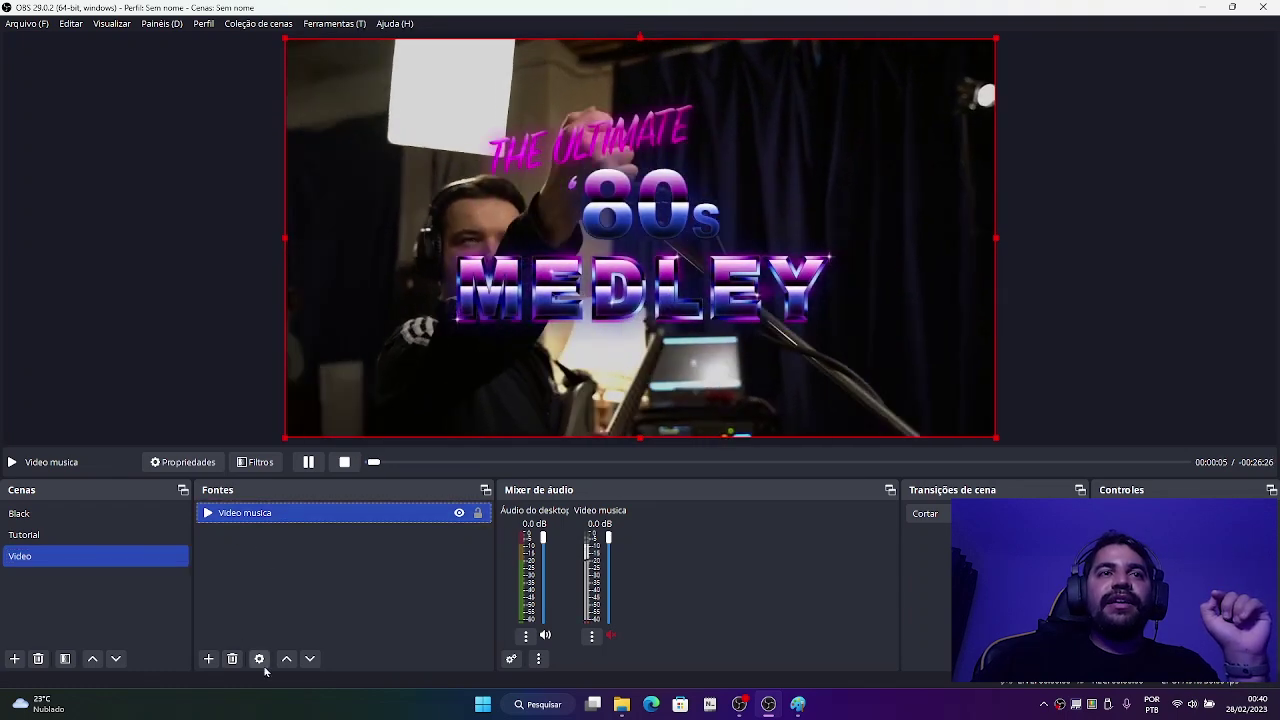
Step: Disable "Reiniciar reprodução quando a fonte se tornar ativa" for Video musica and test it by switching to Tutorial and back to Video
click(259, 658)
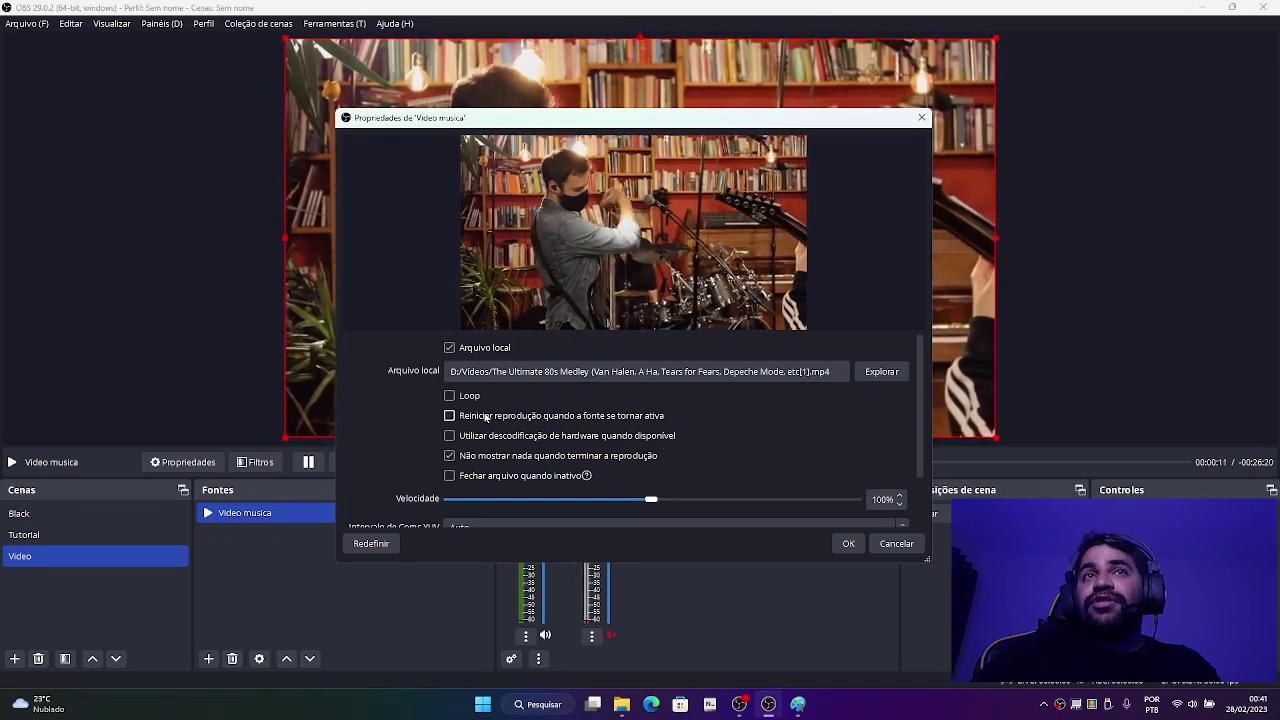
click(848, 543)
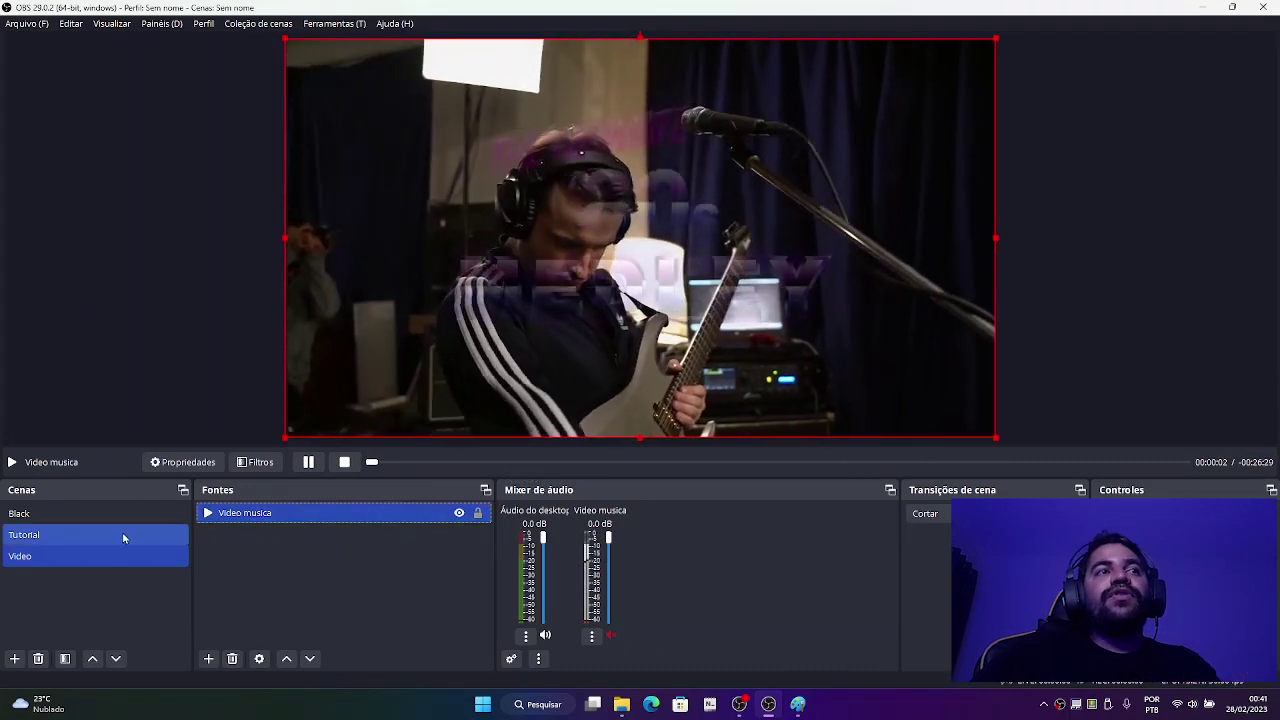
click(119, 535)
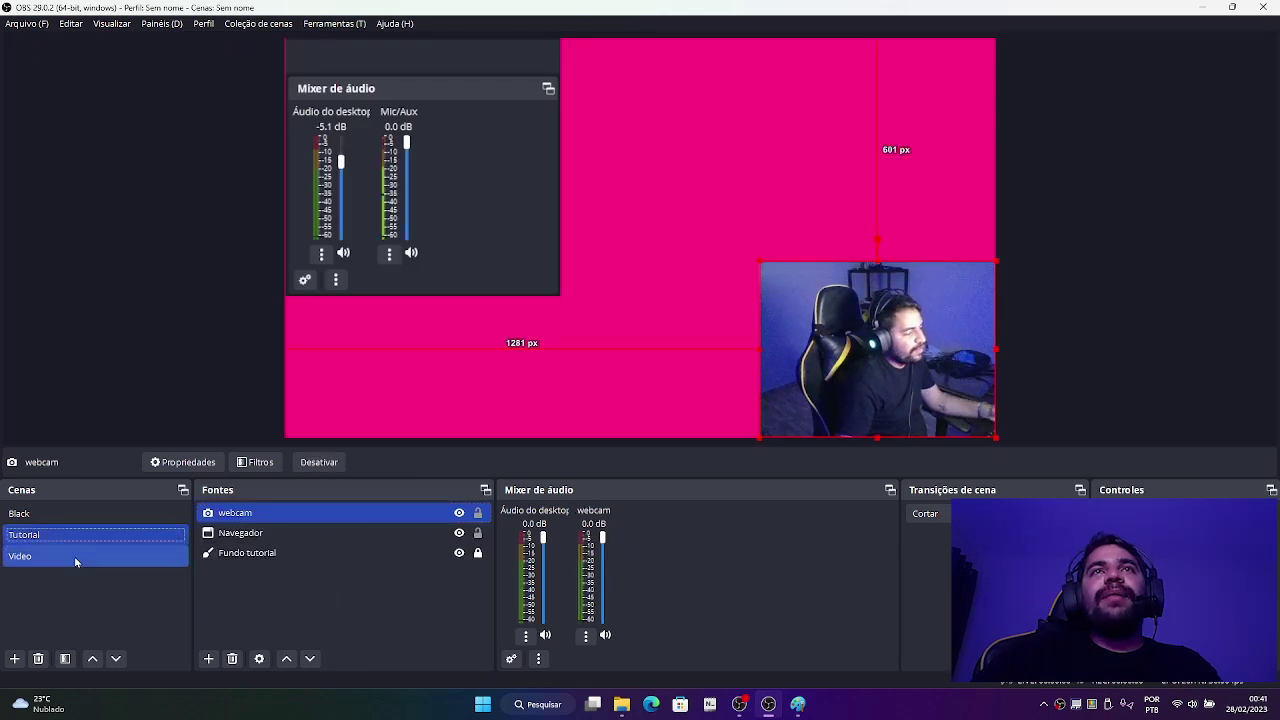
click(74, 556)
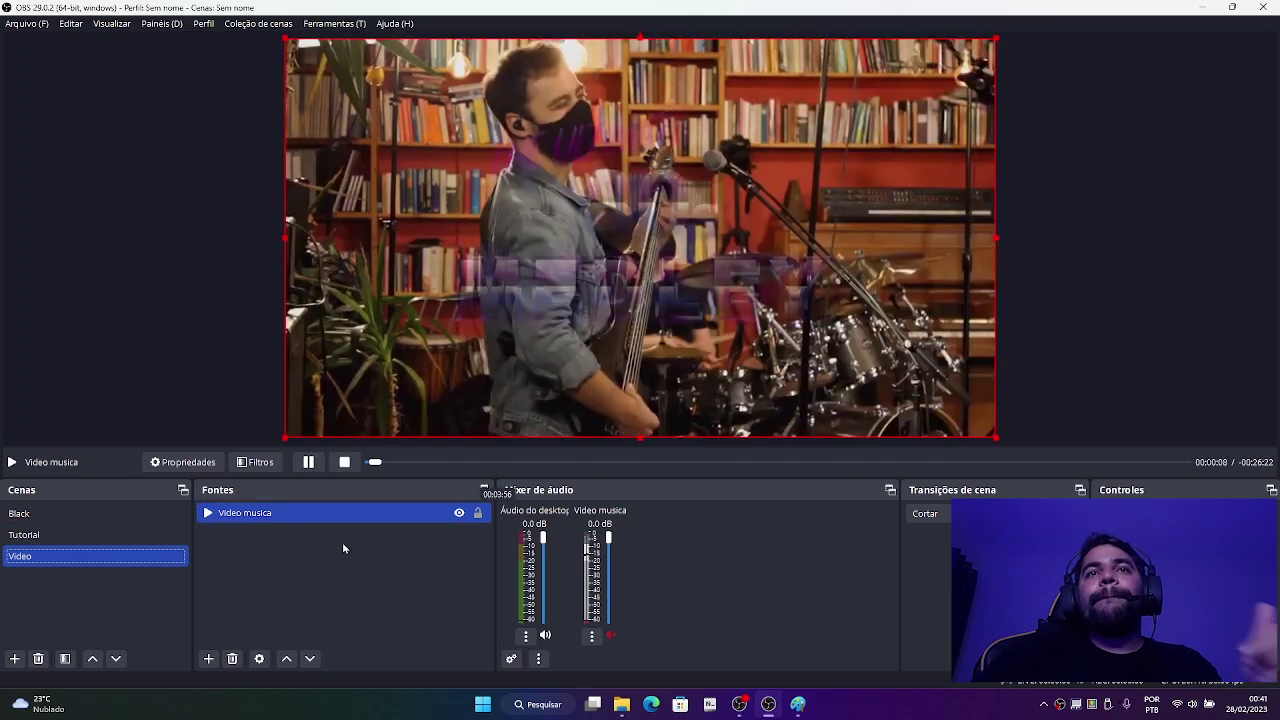
Step: Enable "Reiniciar reprodução quando a fonte se tornar ativa" in the Video musica properties and accept them
click(280, 543)
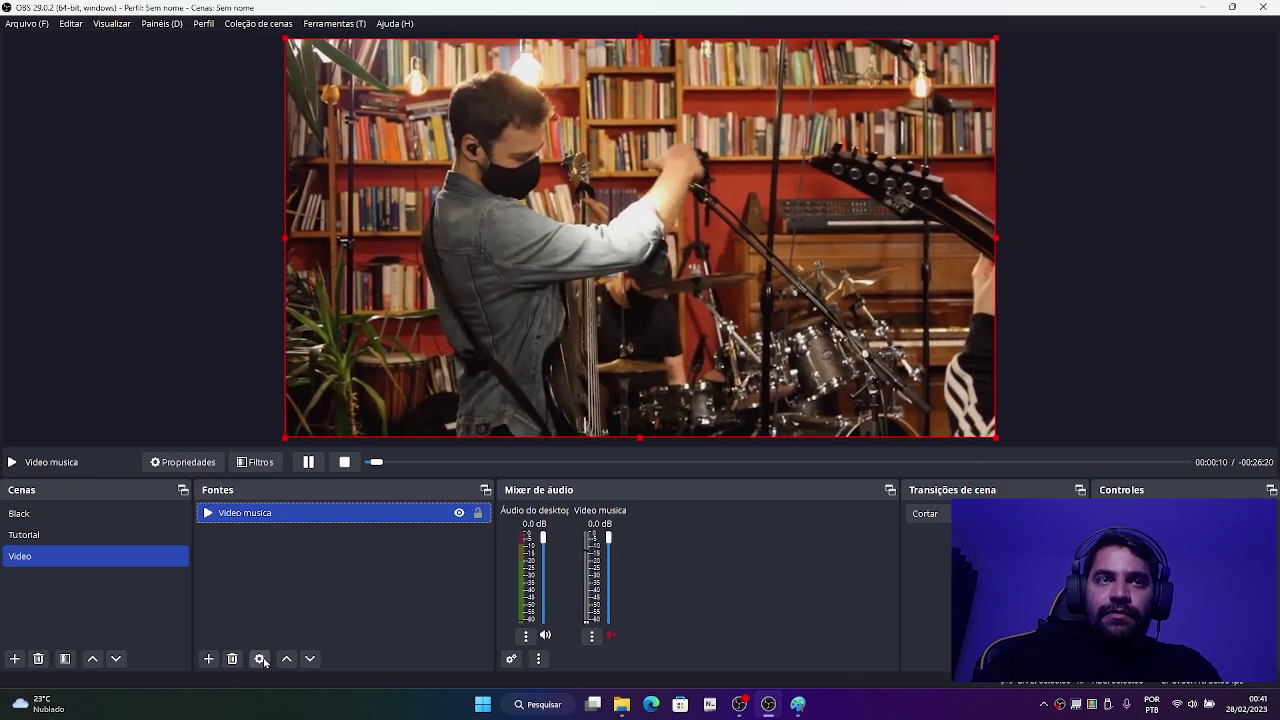
click(262, 662)
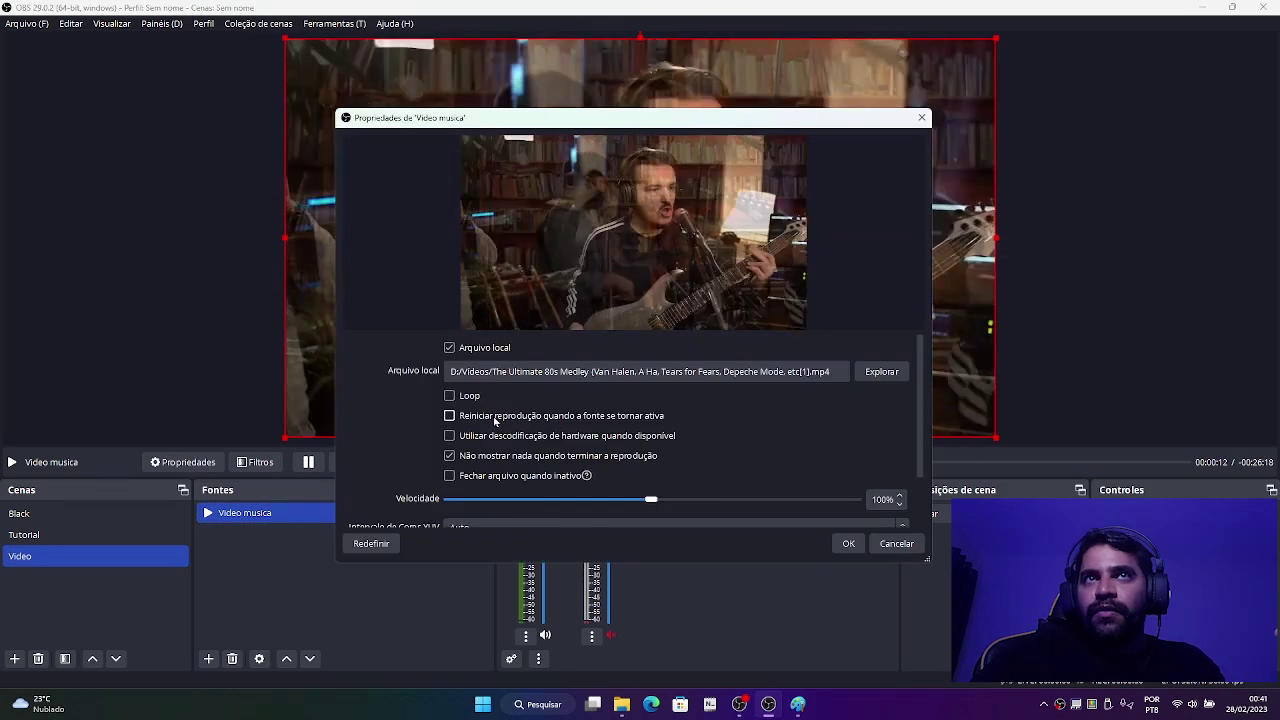
click(495, 416)
click(846, 545)
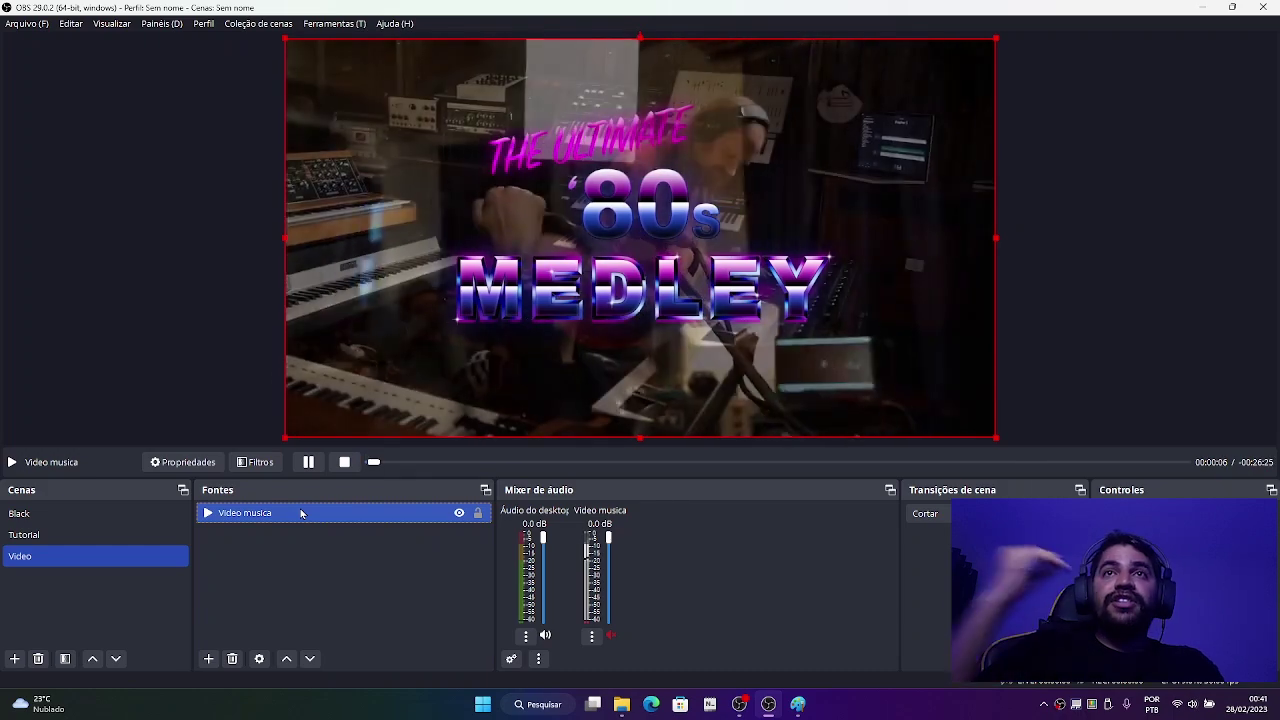
Step: Seek forward through the Video musica media to about 00:08:40 and pause it there
drag(376, 463, 434, 464)
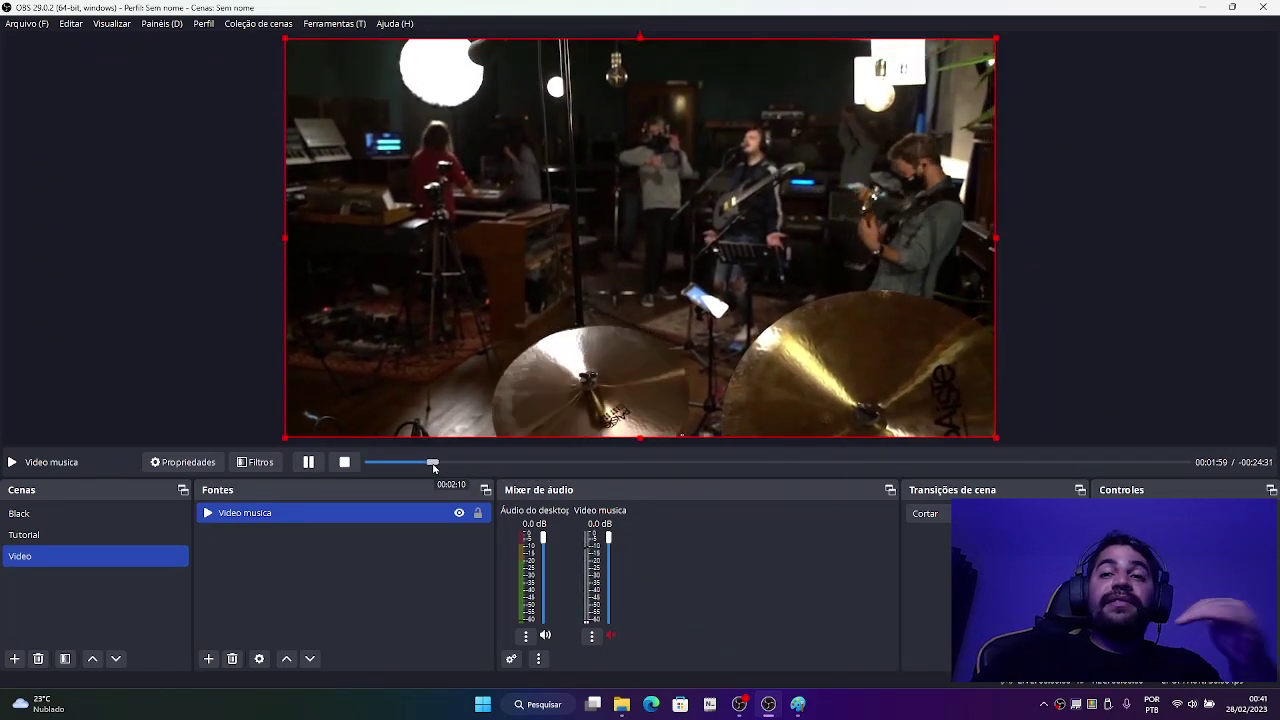
click(516, 463)
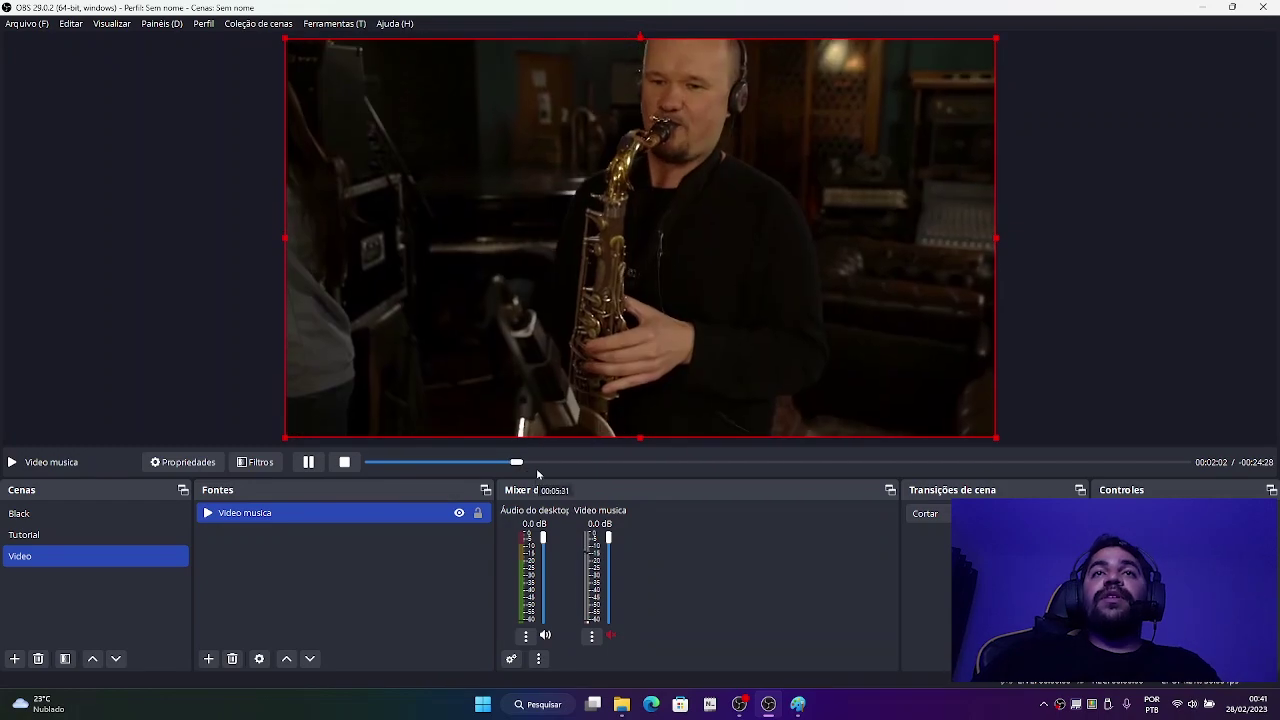
drag(559, 466, 637, 463)
click(309, 462)
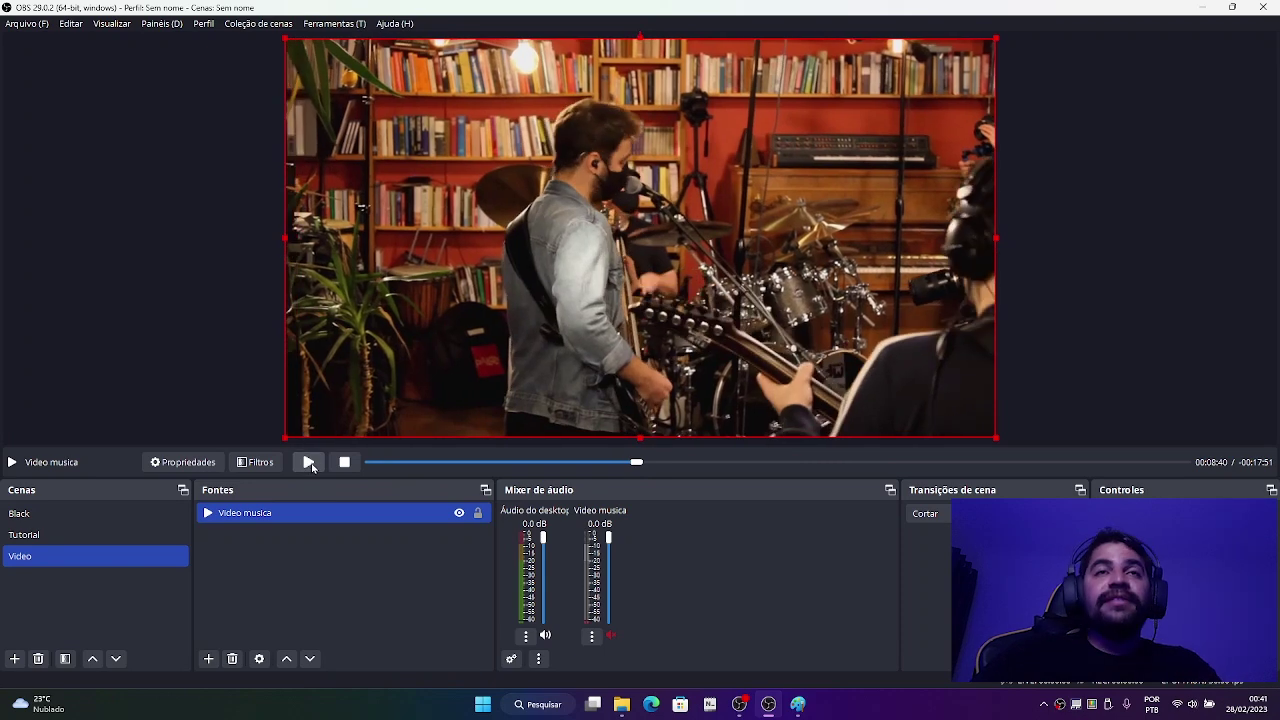
Step: Stop the Video musica playback and deselect the source
click(344, 462)
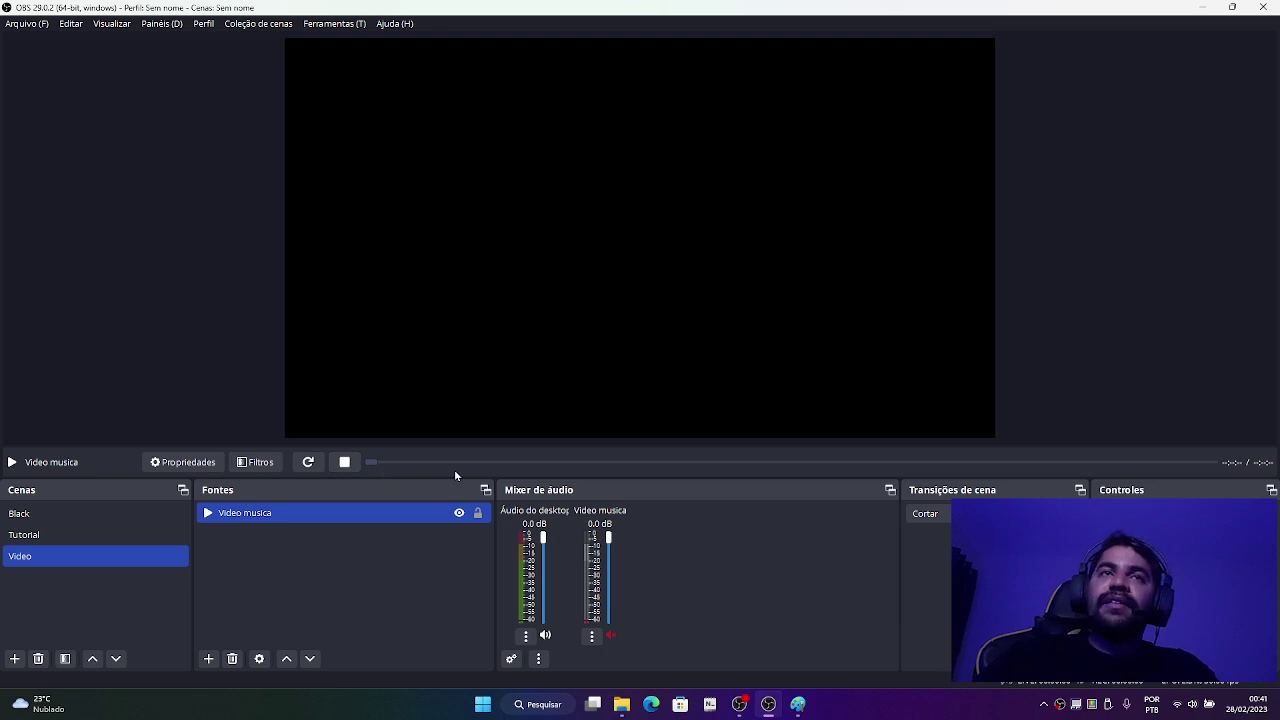
click(328, 518)
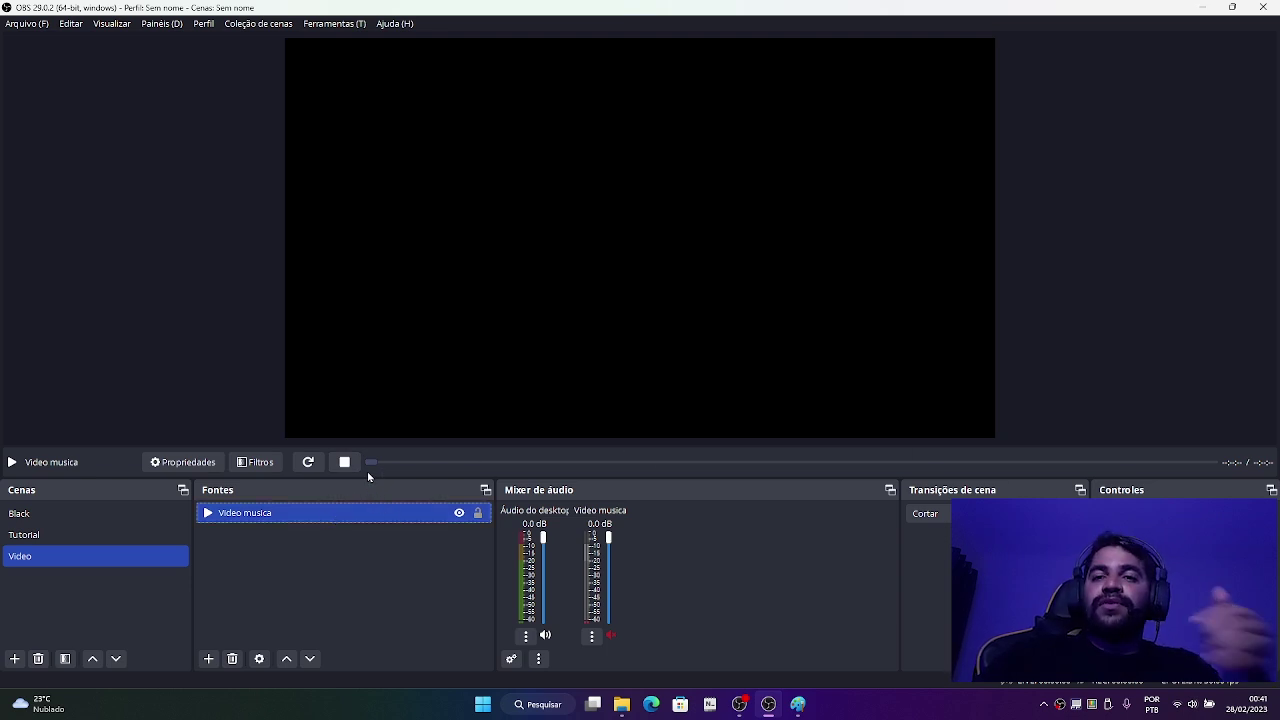
click(262, 589)
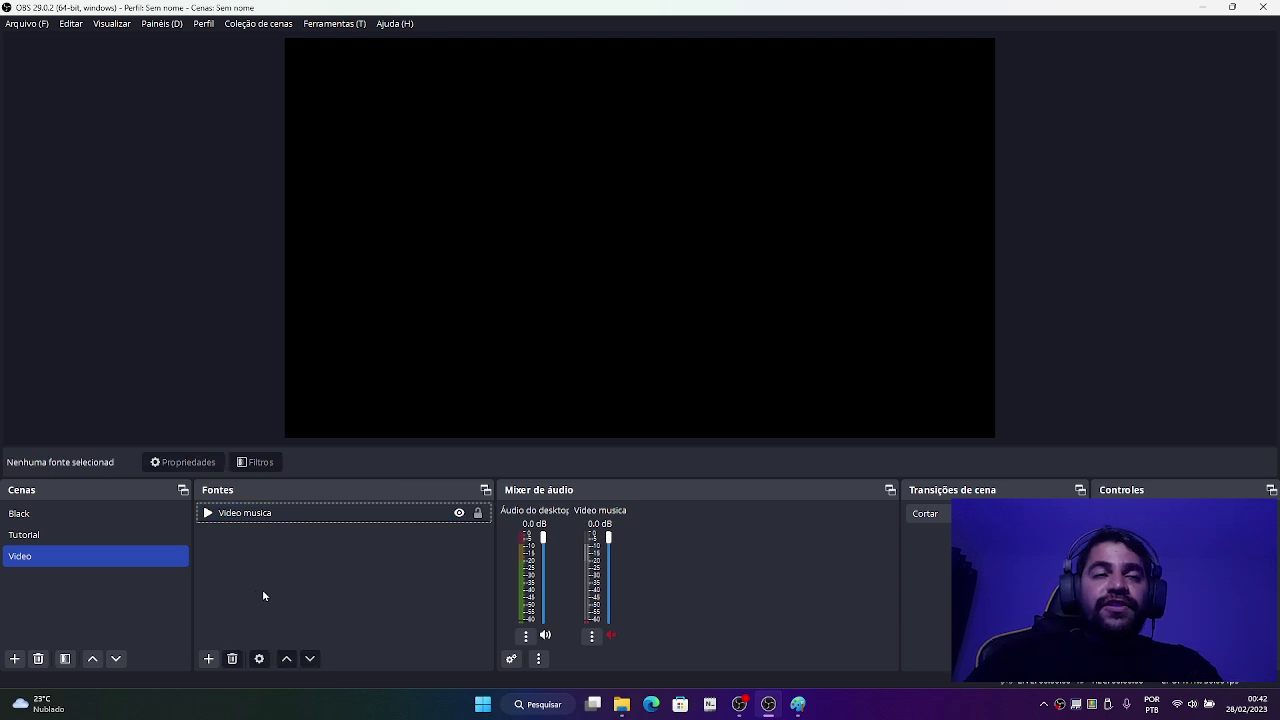
Step: Add a new scene named "Paint"
click(14, 658)
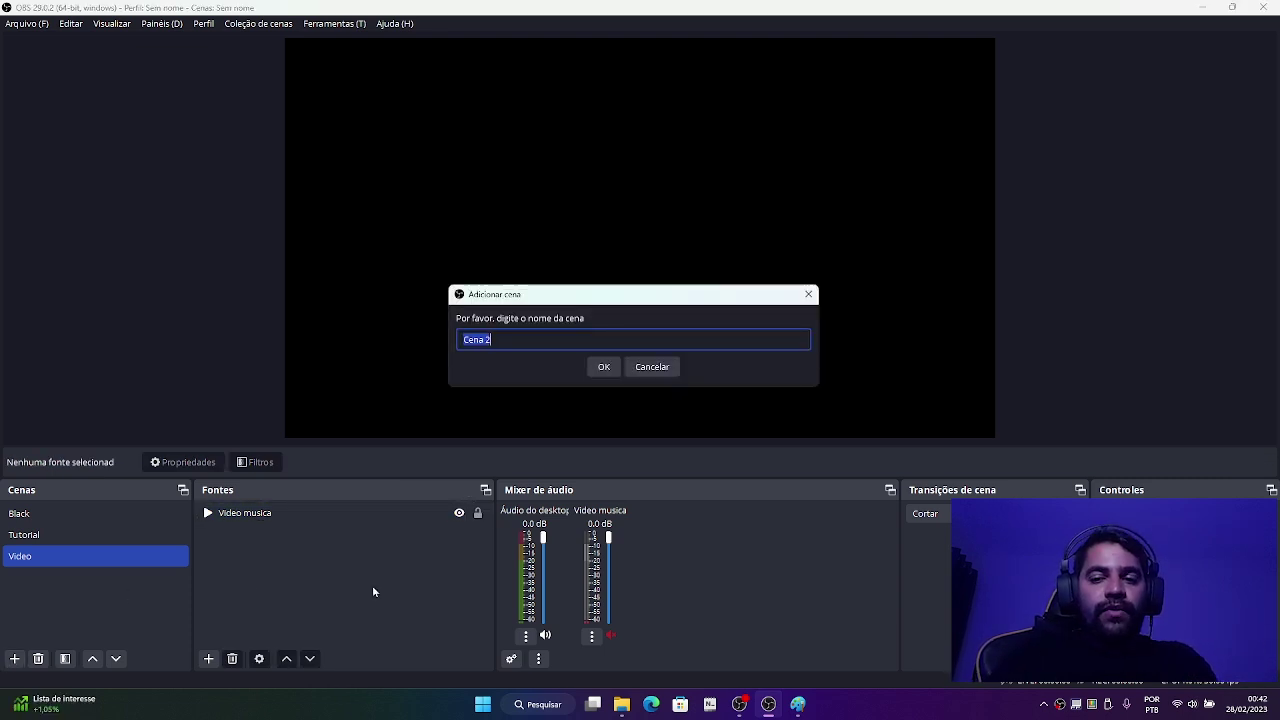
text(Paint)
key(Return)
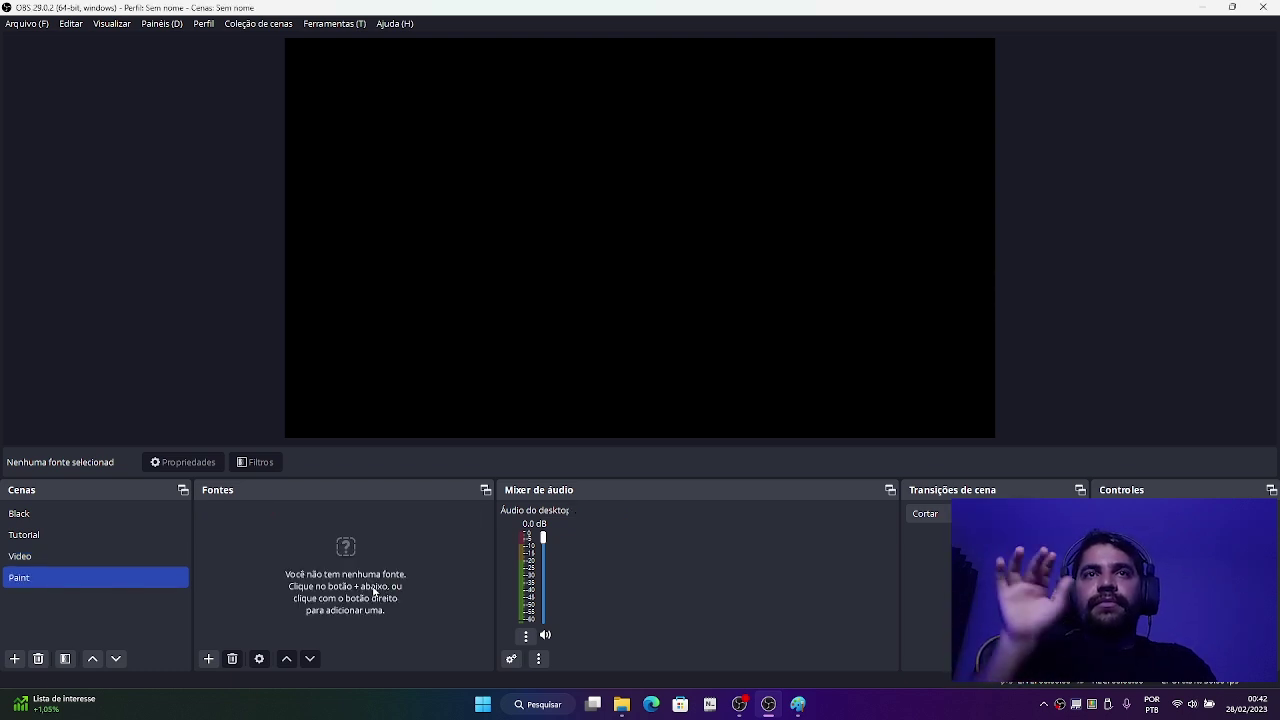
Step: Switch to Paint, scribble some freehand lines on the canvas, and return to OBS Studio
click(799, 705)
mouse_move(538, 370)
mouse_down()
mouse_move(640, 428)
mouse_move(705, 408)
mouse_move(712, 445)
mouse_move(596, 404)
mouse_move(632, 398)
mouse_move(640, 372)
mouse_up()
drag(548, 126, 517, 106)
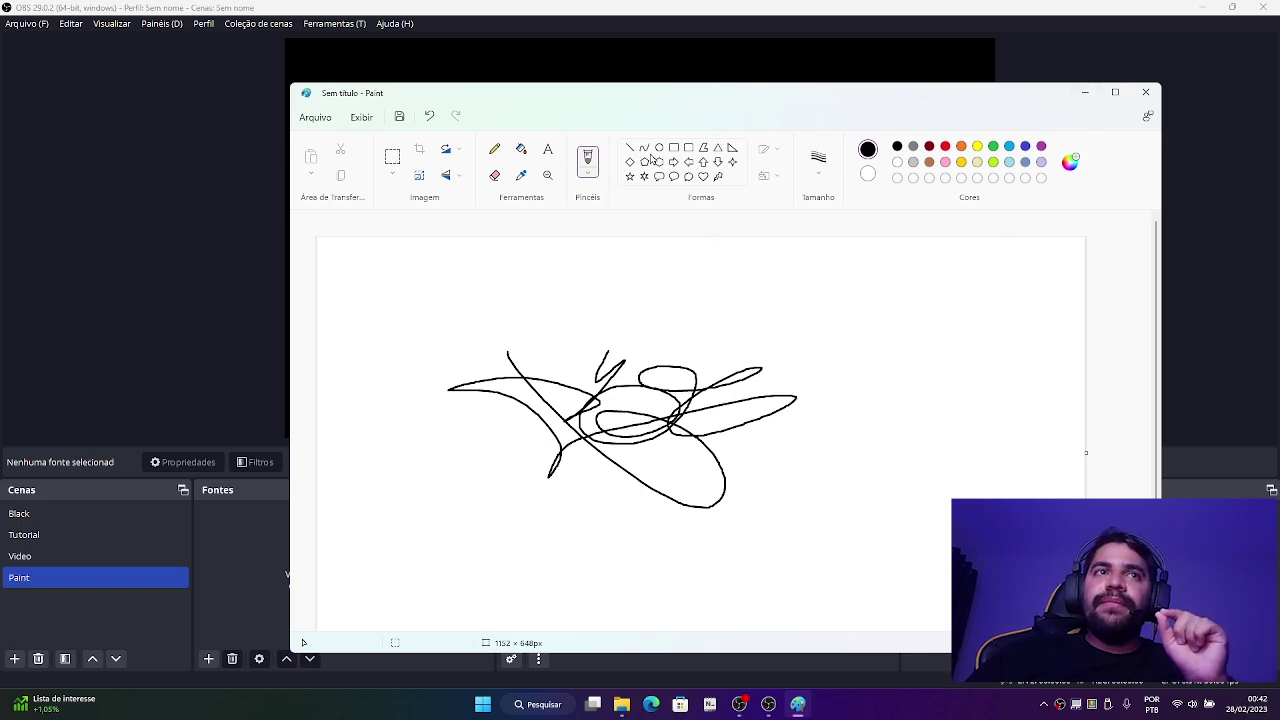
click(251, 551)
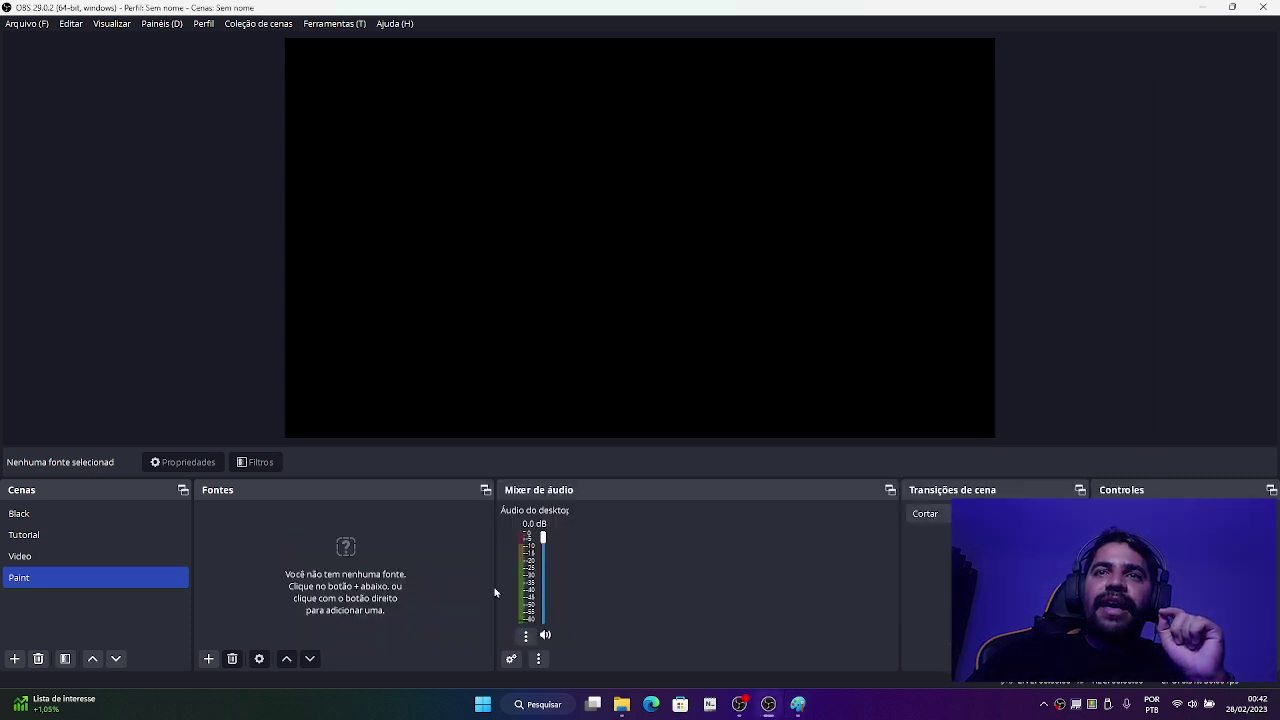
click(798, 704)
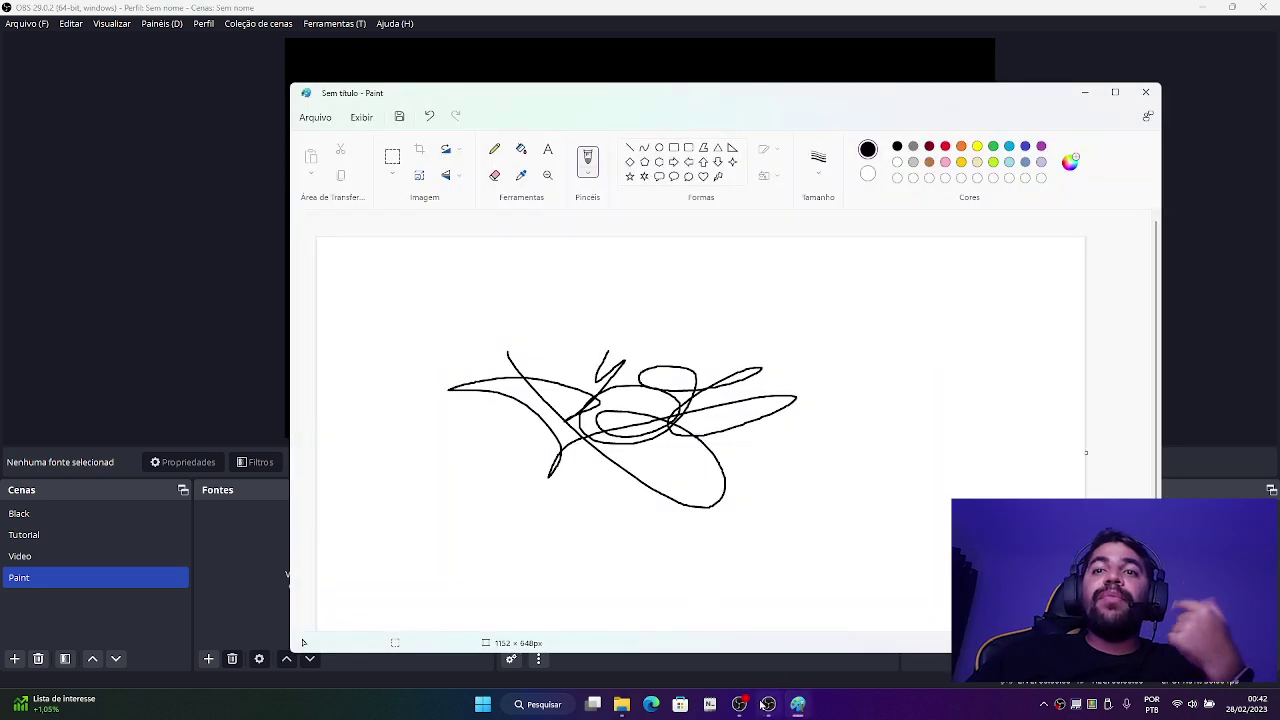
mouse_move(765, 704)
click(767, 628)
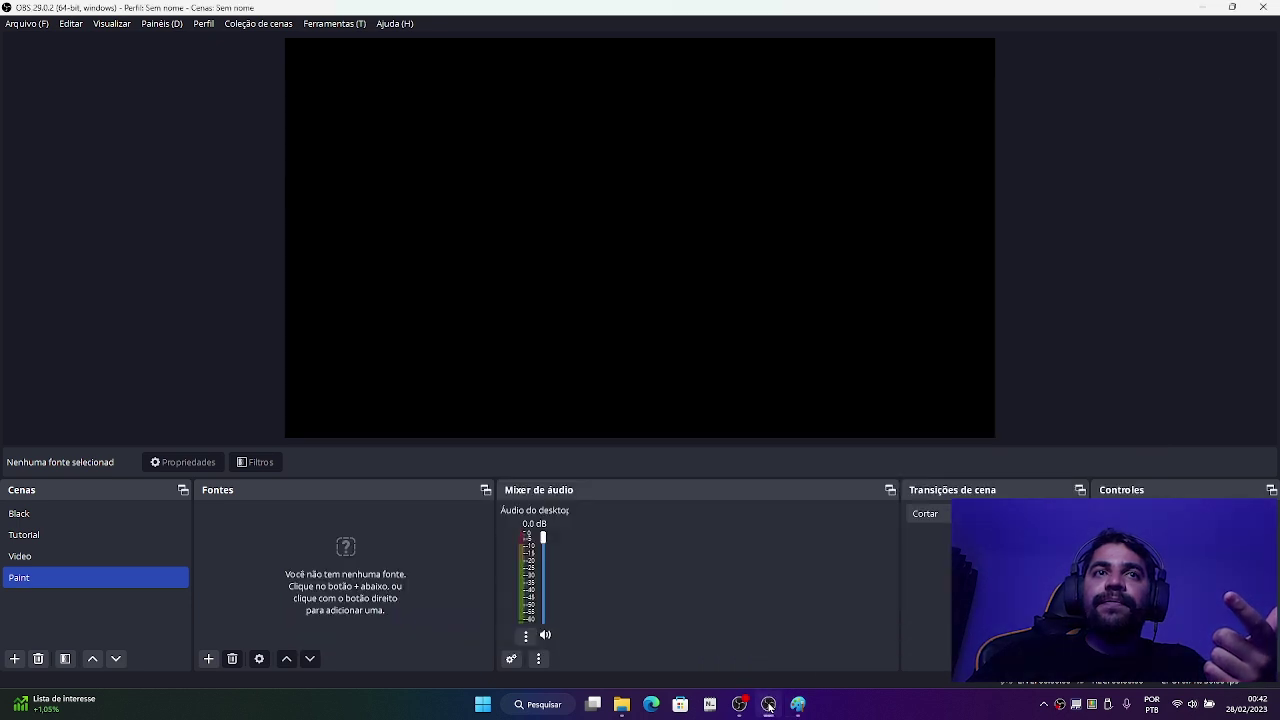
Step: Add a window capture source named "captura paint" to the Paint scene, capturing the window "[mspaint.exe]: Sem título - Paint"
click(208, 658)
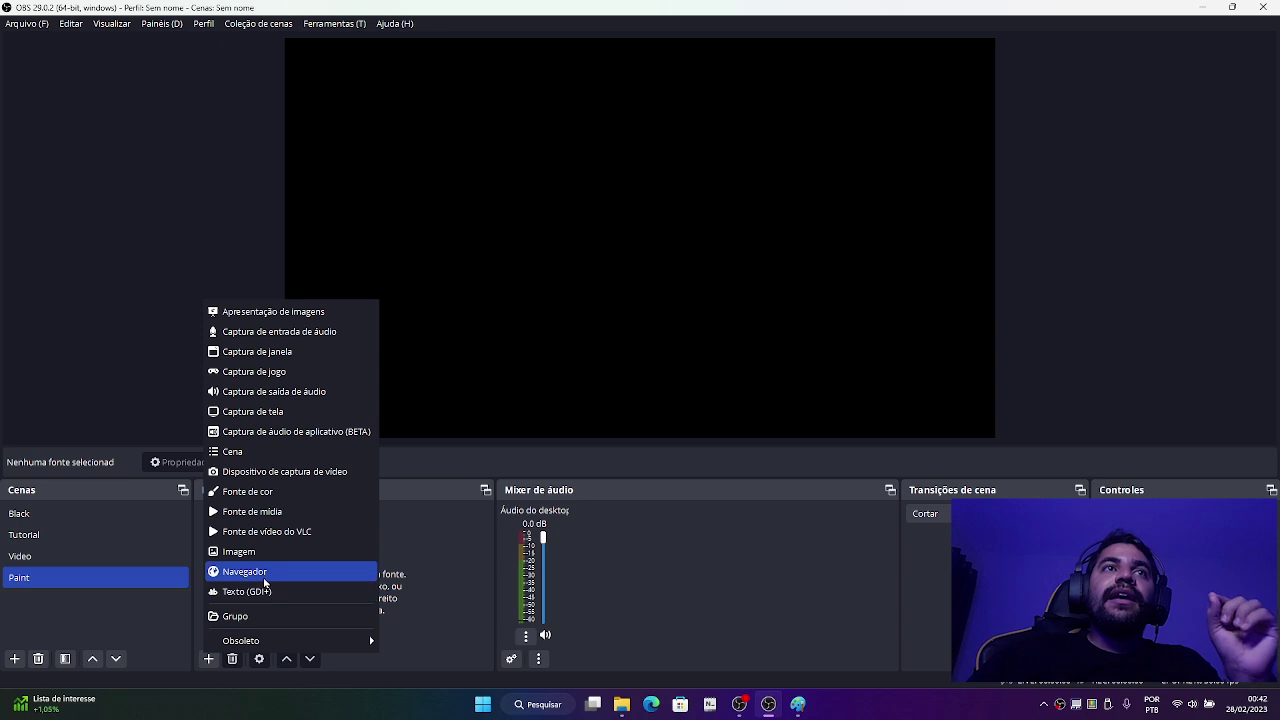
click(267, 355)
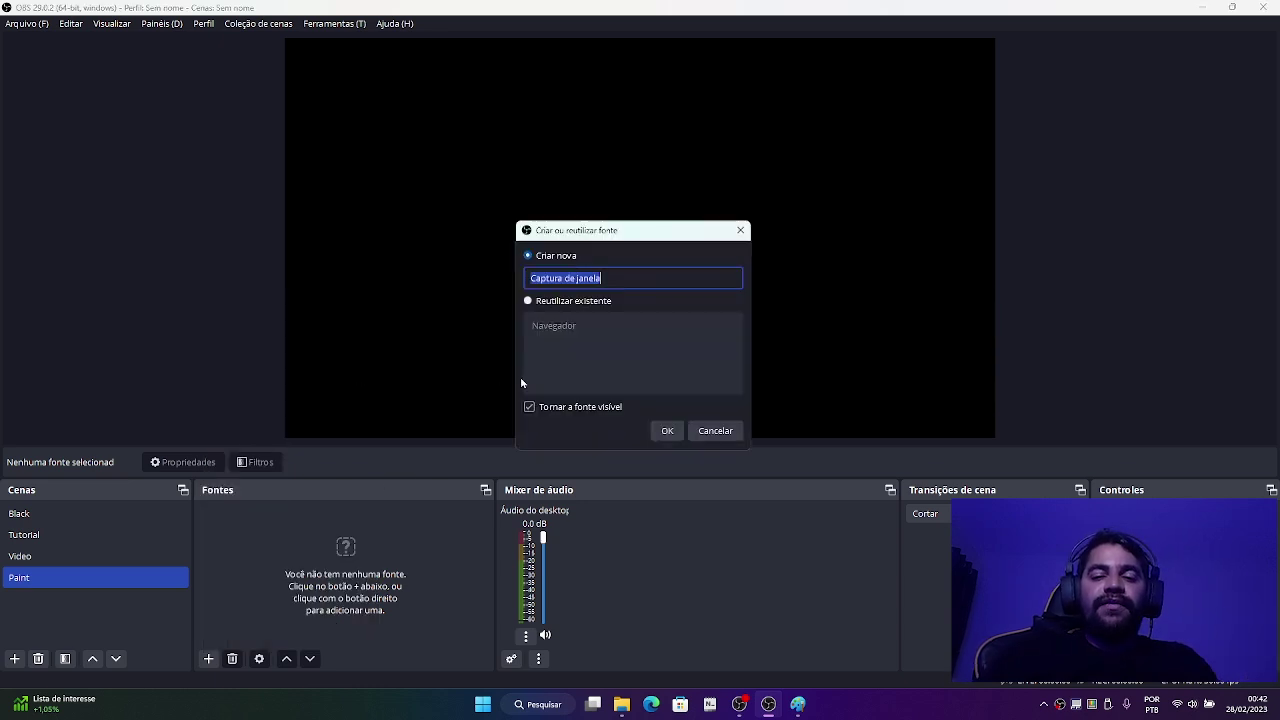
text(c)
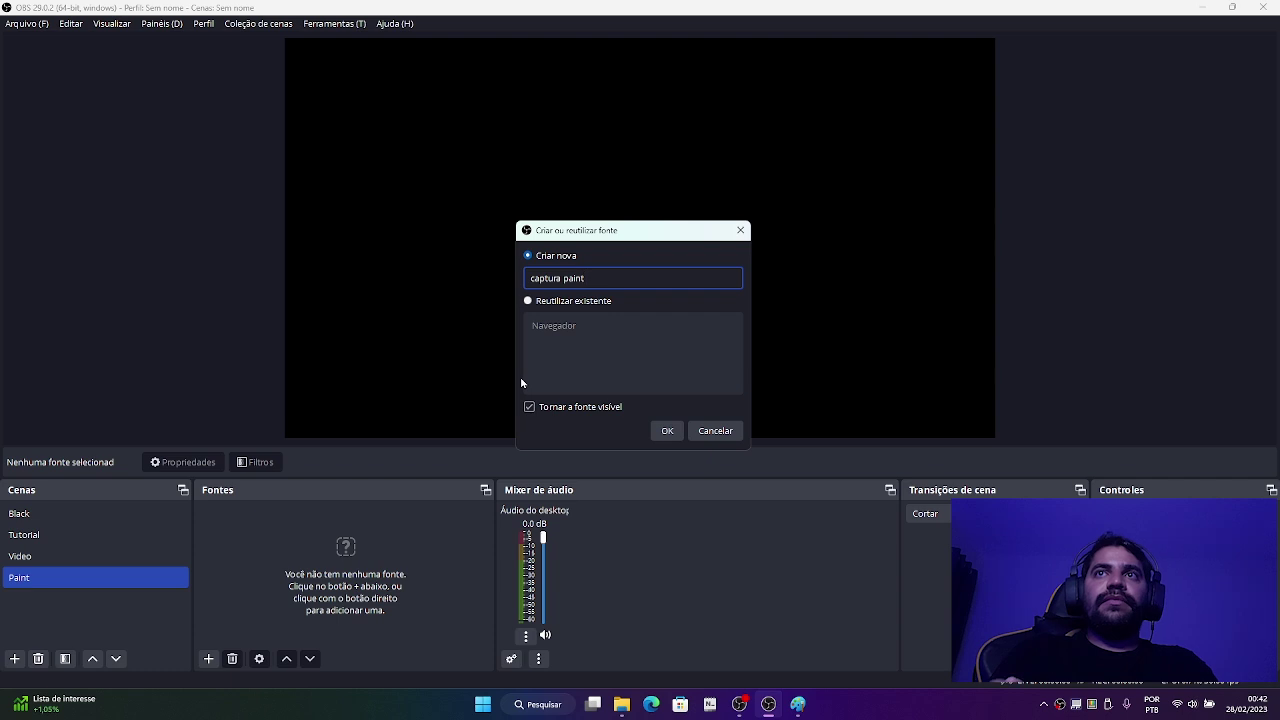
key(Return)
click(565, 351)
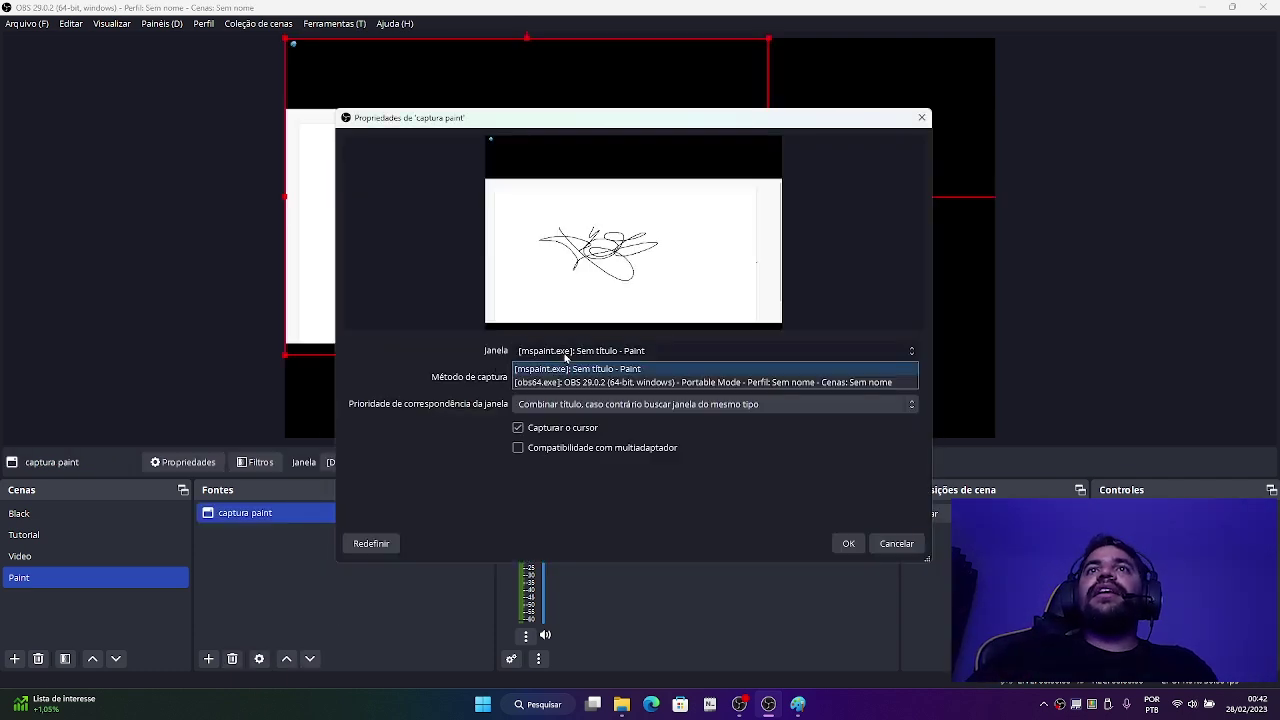
click(565, 369)
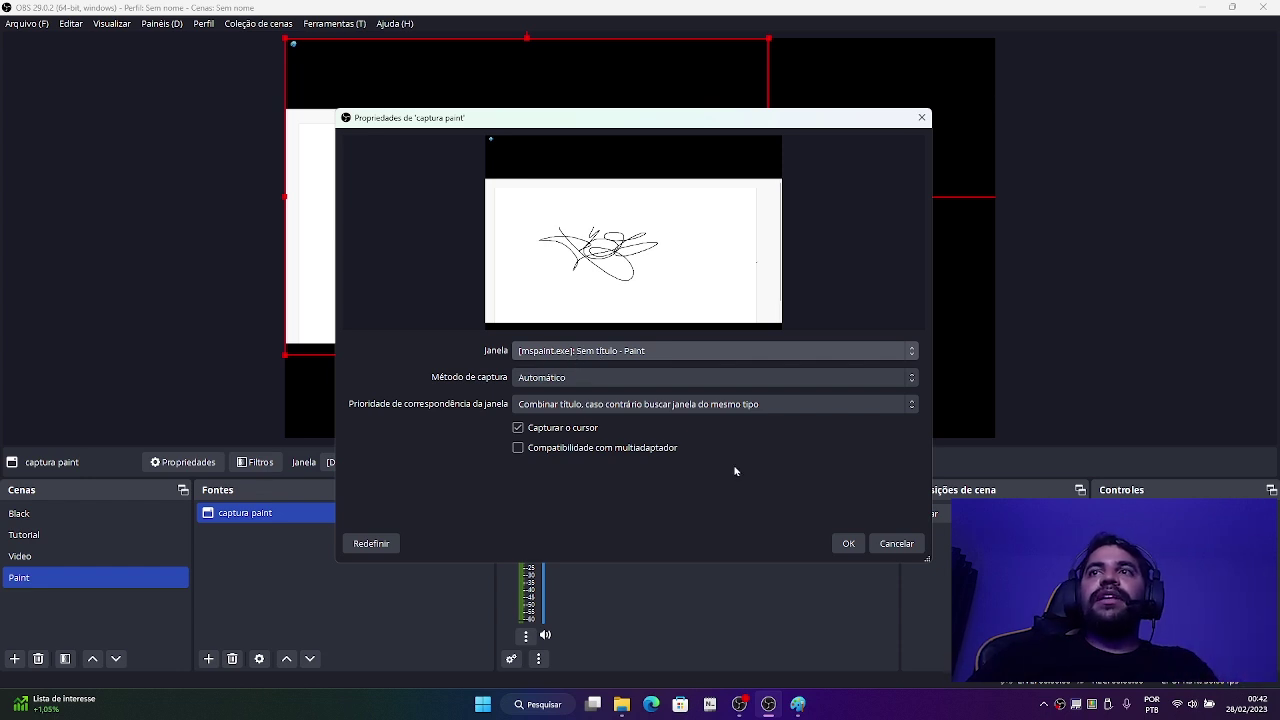
click(848, 543)
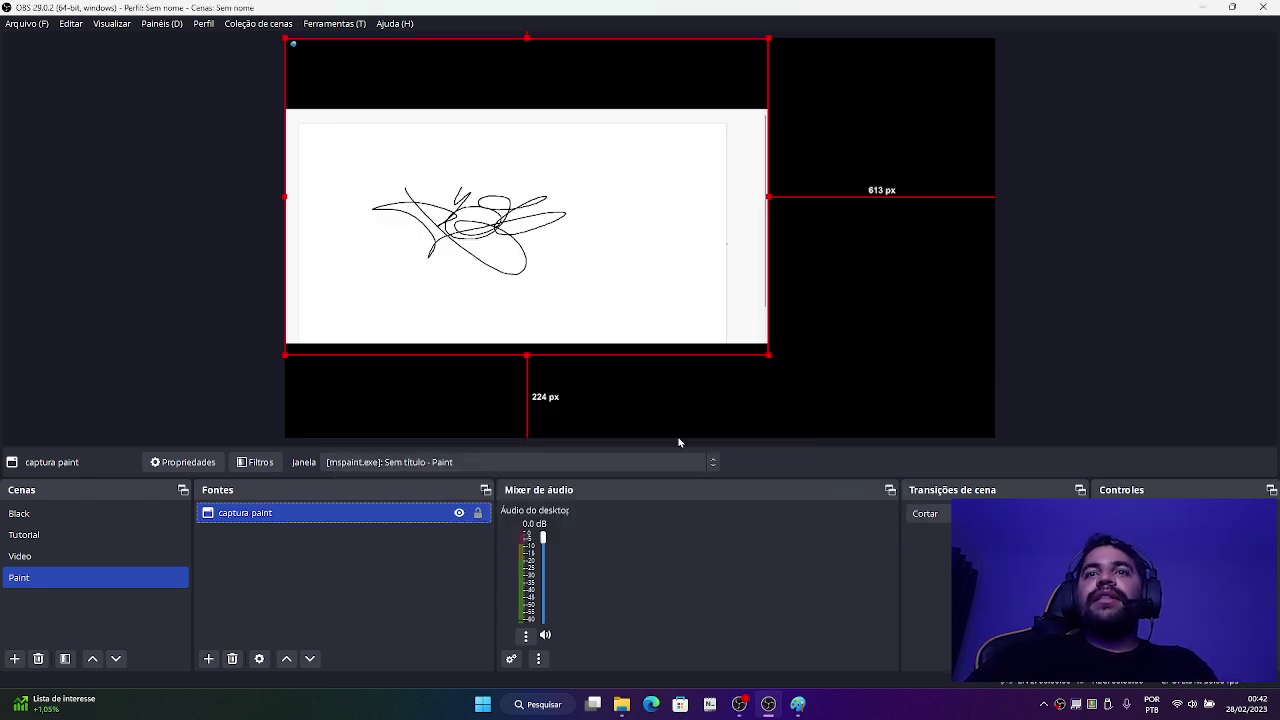
Step: Switch to Paint, narrow its window slightly and maximize it, returning to OBS Studio to check the capture
click(798, 704)
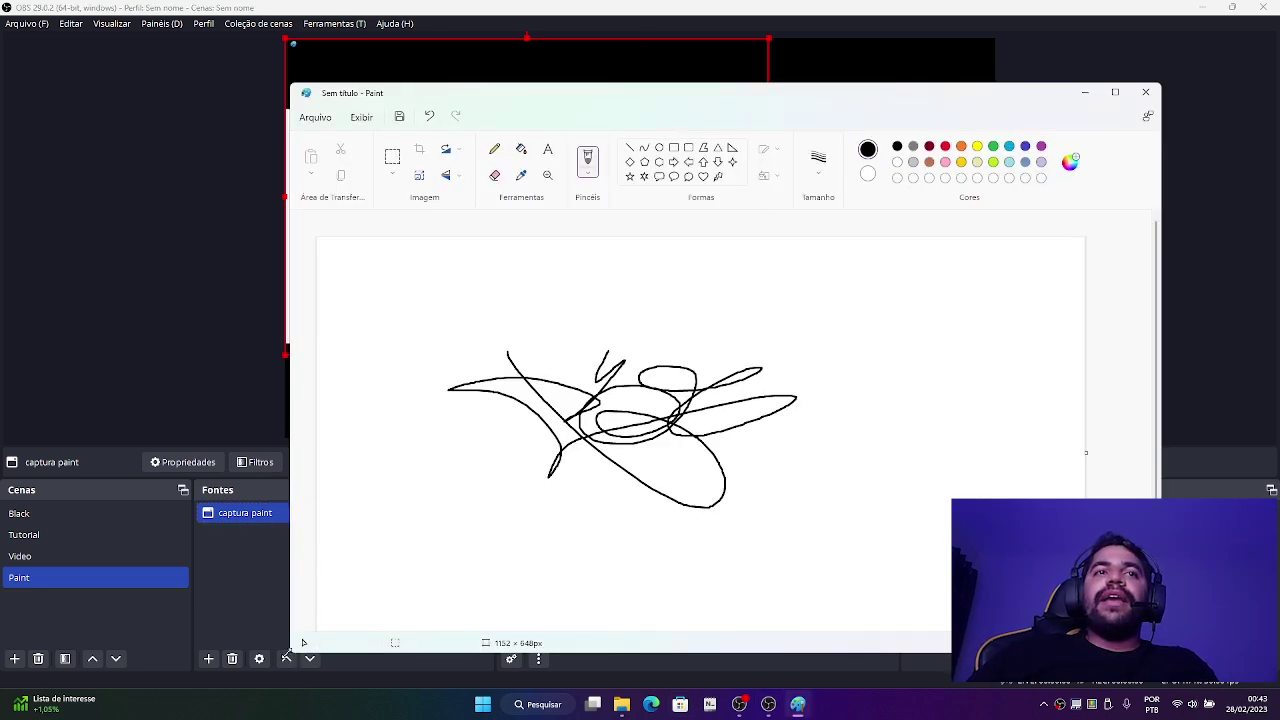
mouse_move(287, 657)
mouse_down()
mouse_move(384, 620)
mouse_move(311, 650)
mouse_up()
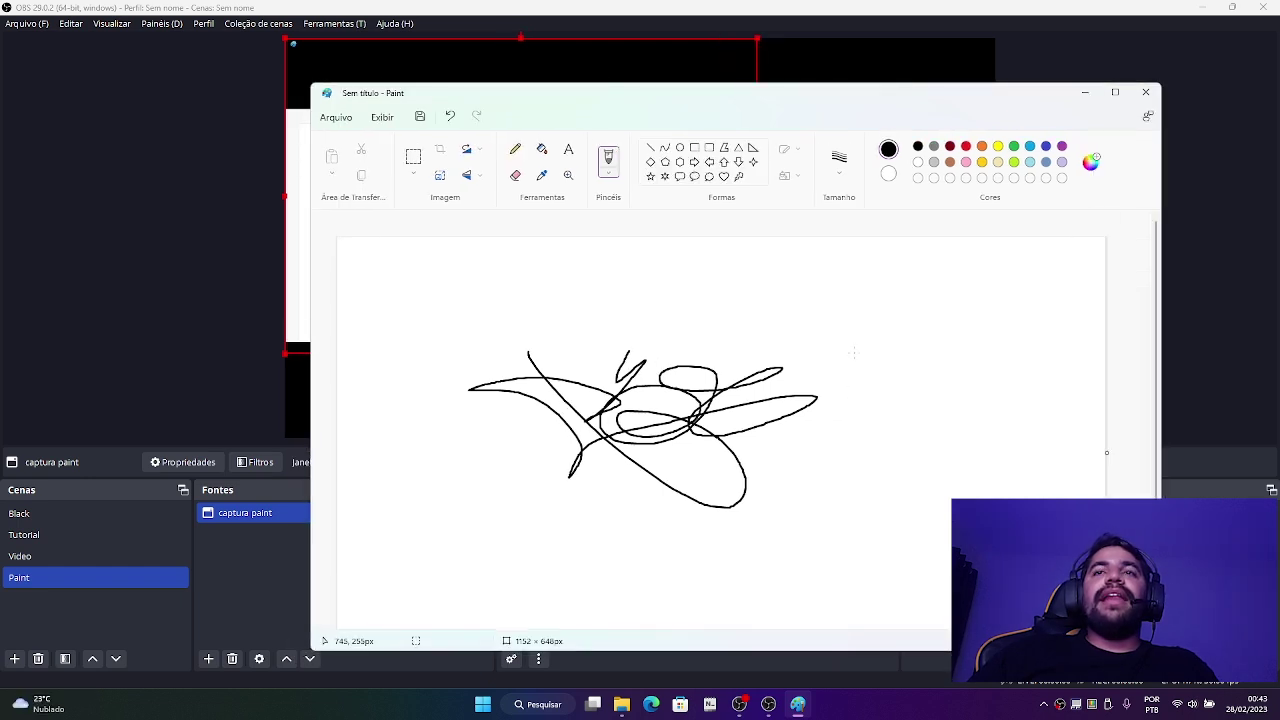
drag(657, 98, 603, 95)
click(1061, 88)
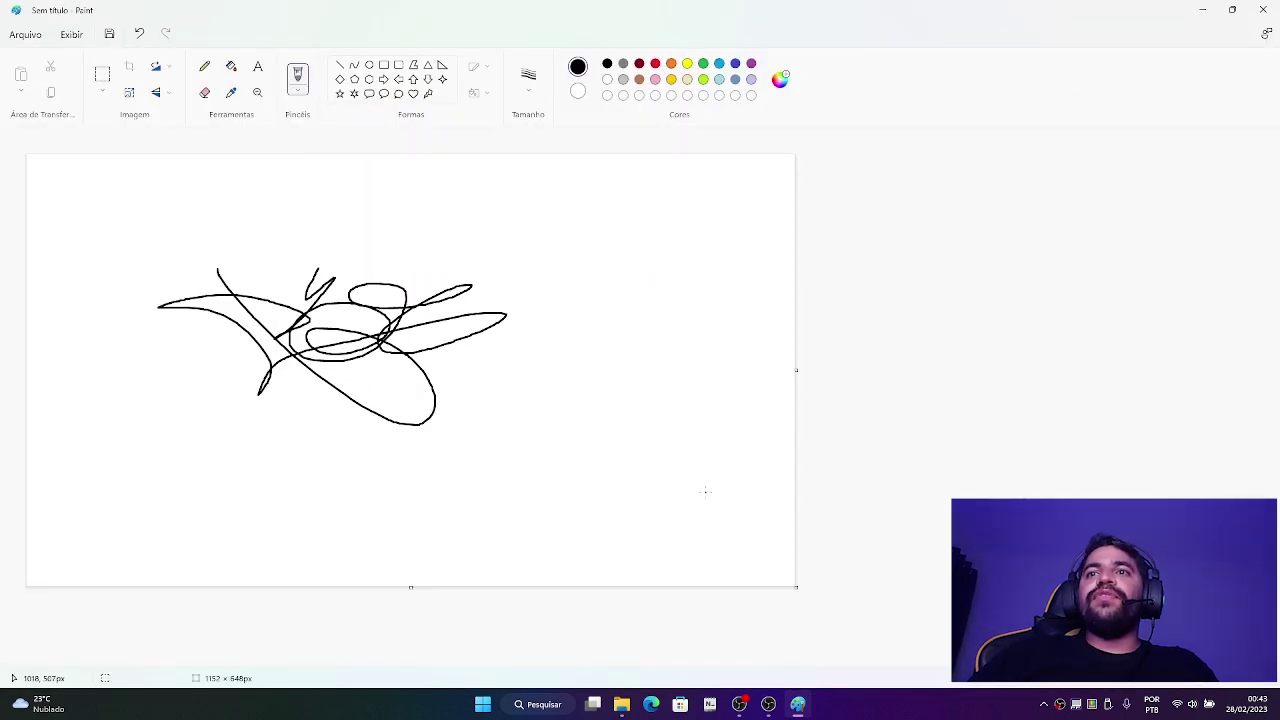
click(769, 705)
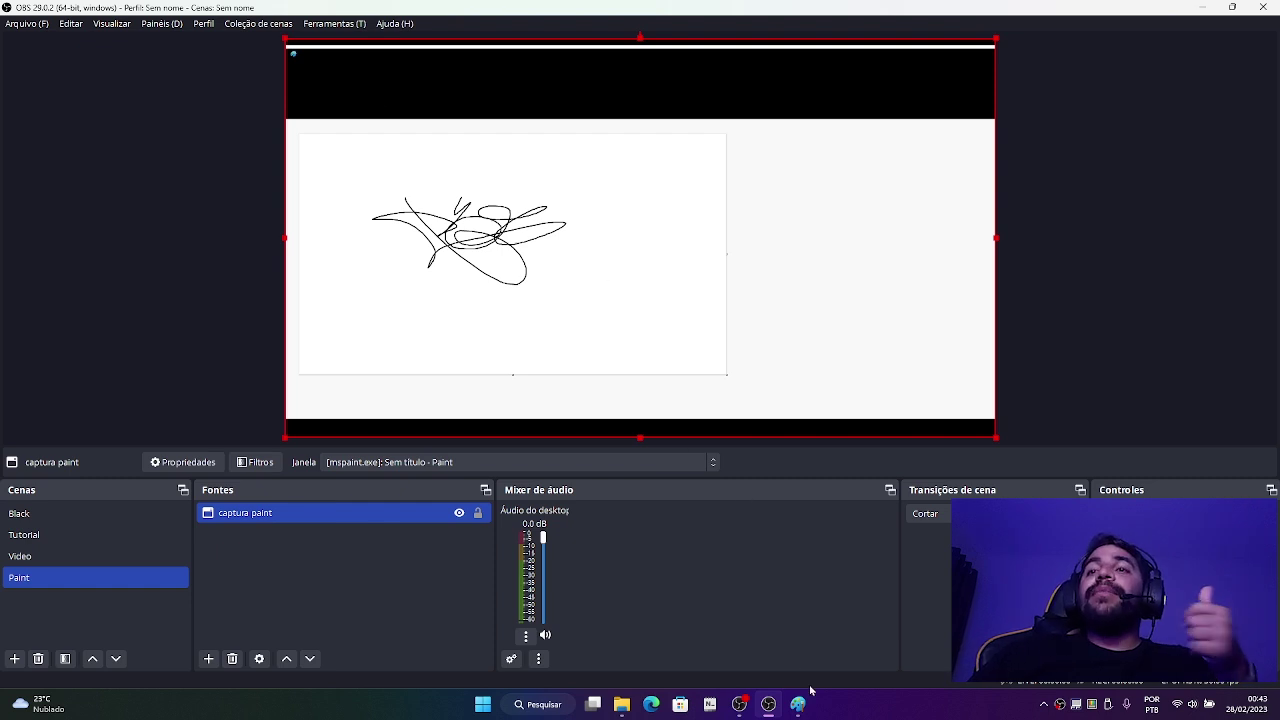
Step: Deselect the captura paint source, and view the maximized Paint window before returning to OBS Studio
mouse_move(808, 713)
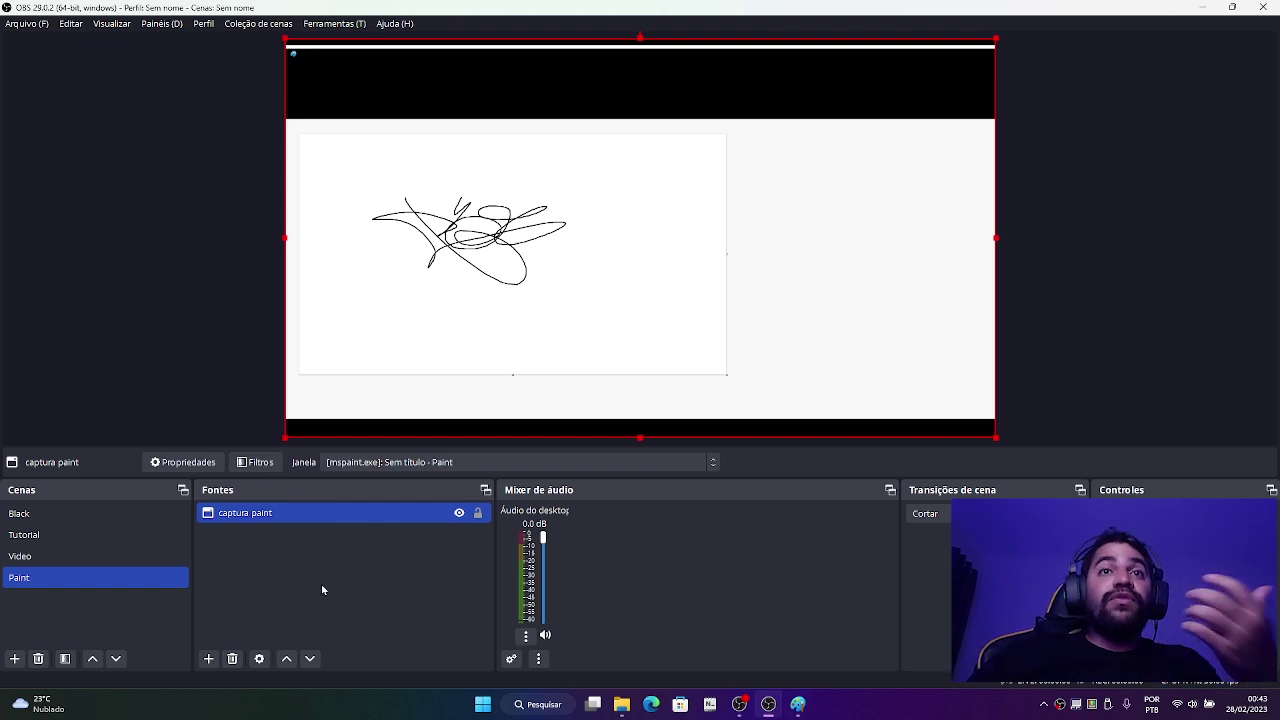
click(345, 596)
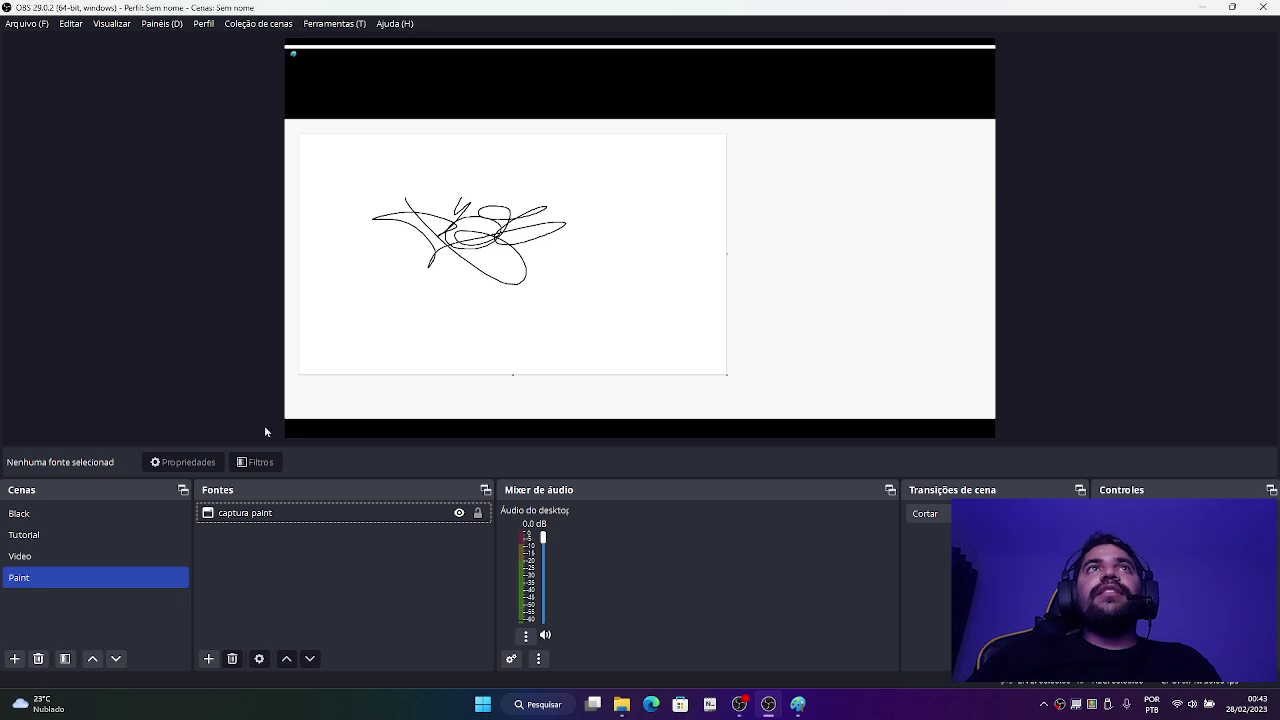
key(alt+Tab)
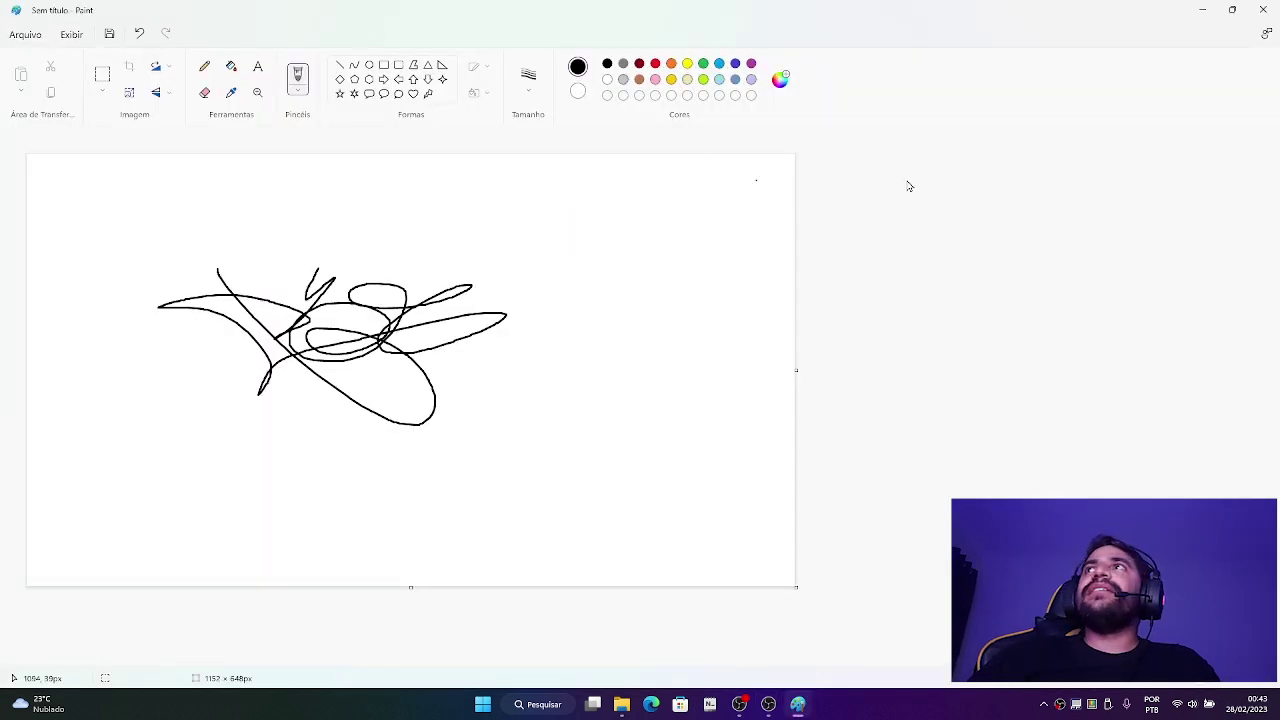
click(763, 702)
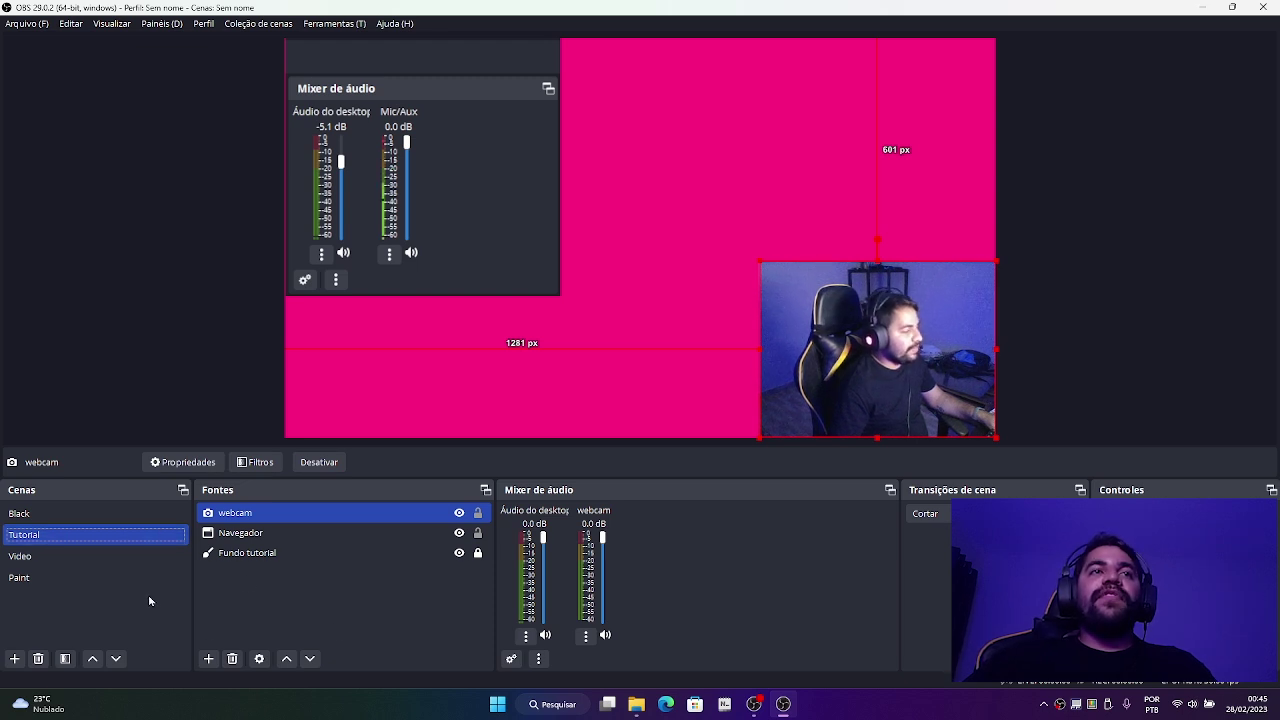
Step: Add a Texto (GDI+) source named "texto" to the Tutorial scene
click(208, 658)
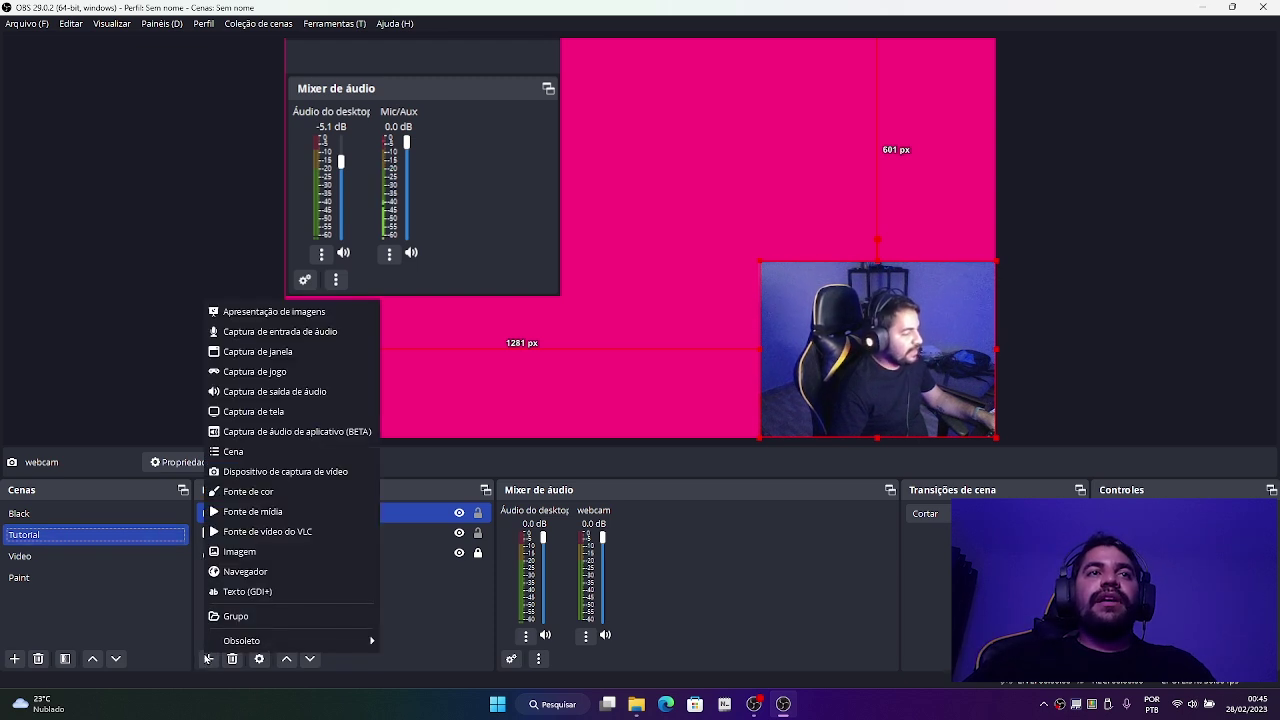
click(252, 591)
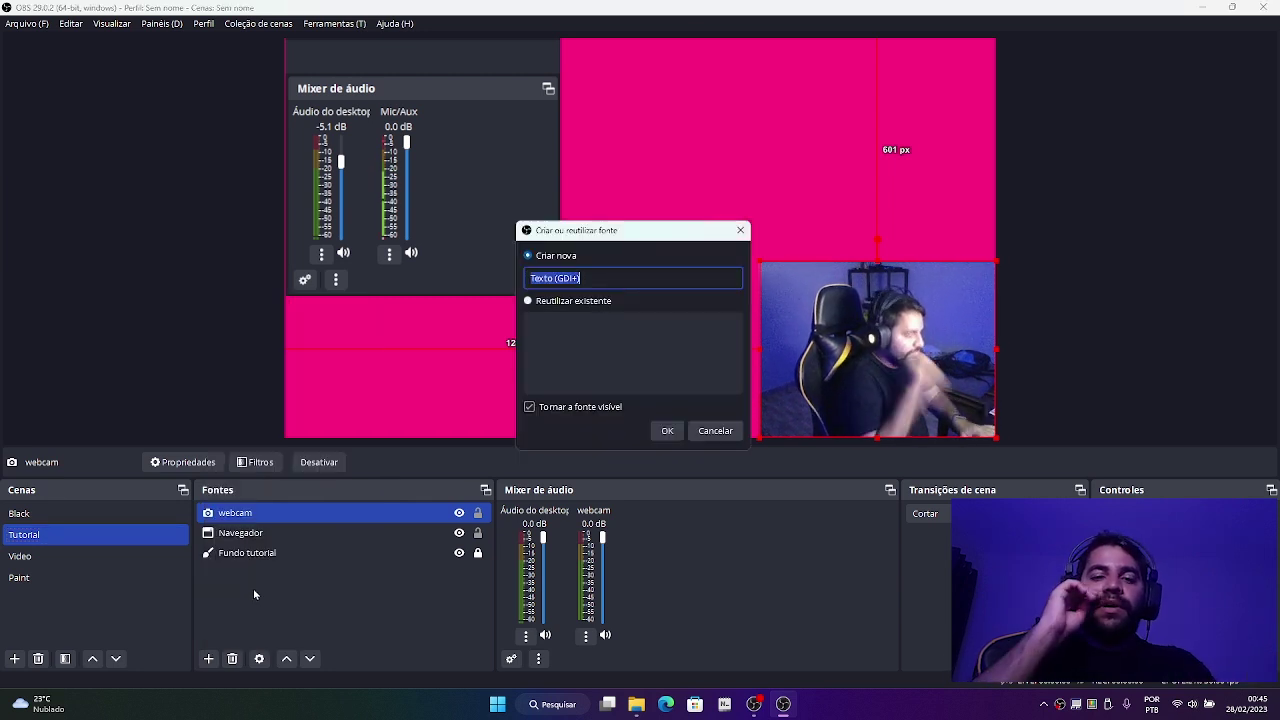
text(tex)
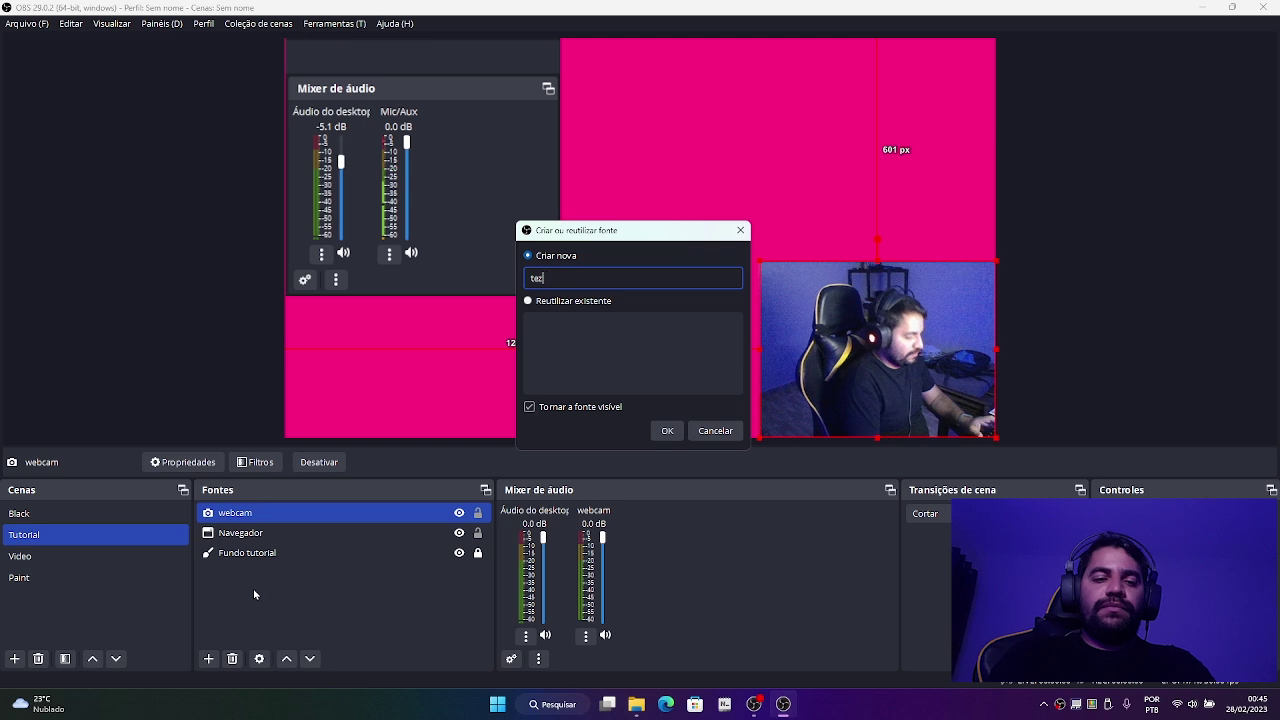
text(to)
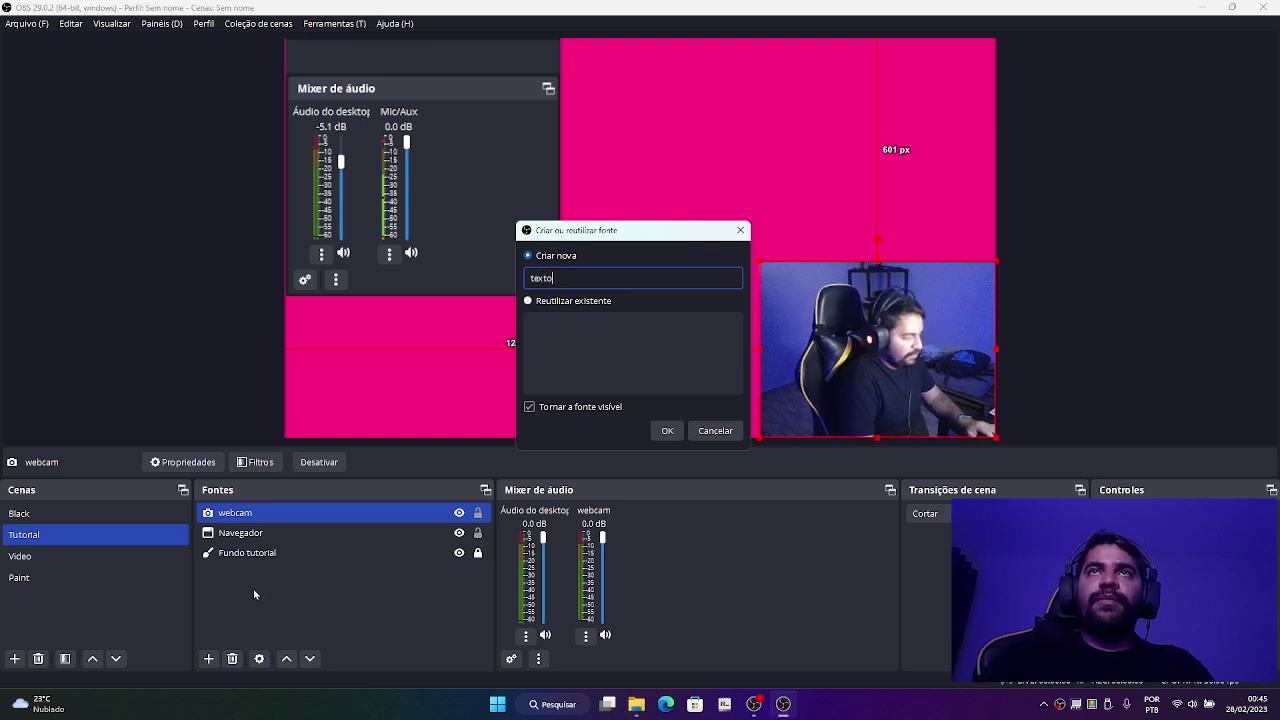
key(Return)
Step: Enter "teste teste teste" as the content of the texto source
click(448, 400)
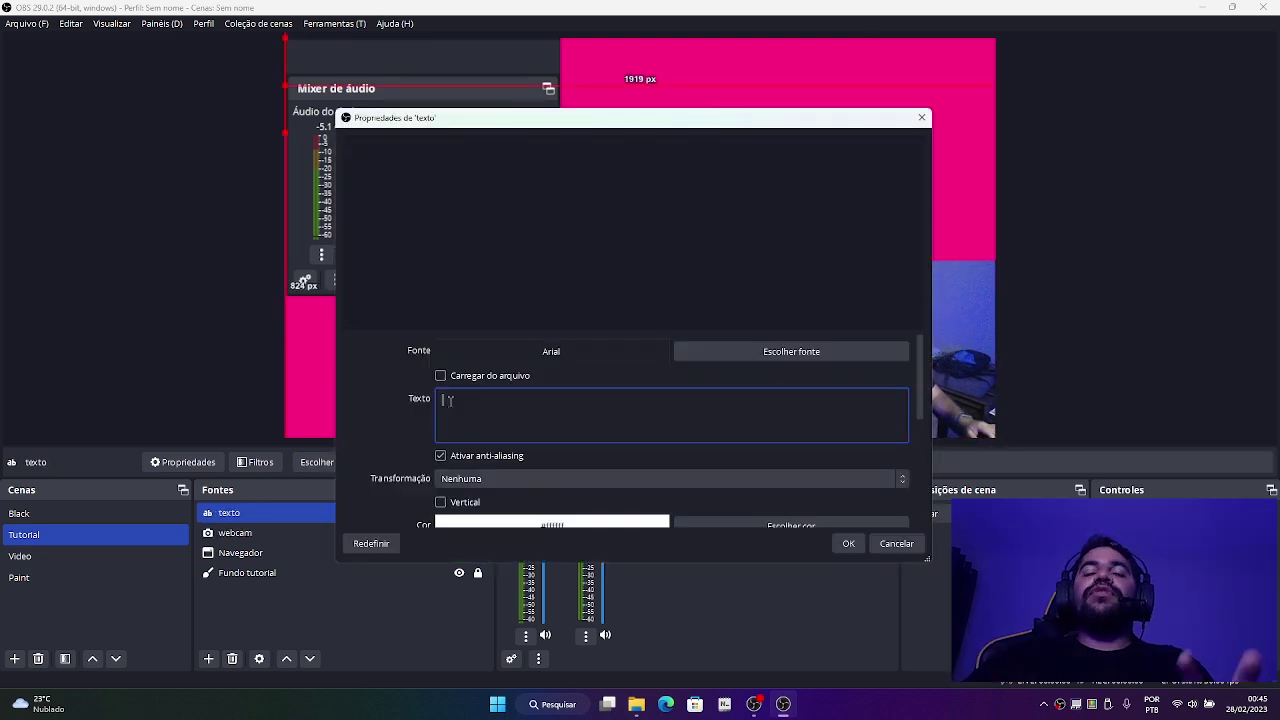
text(teste)
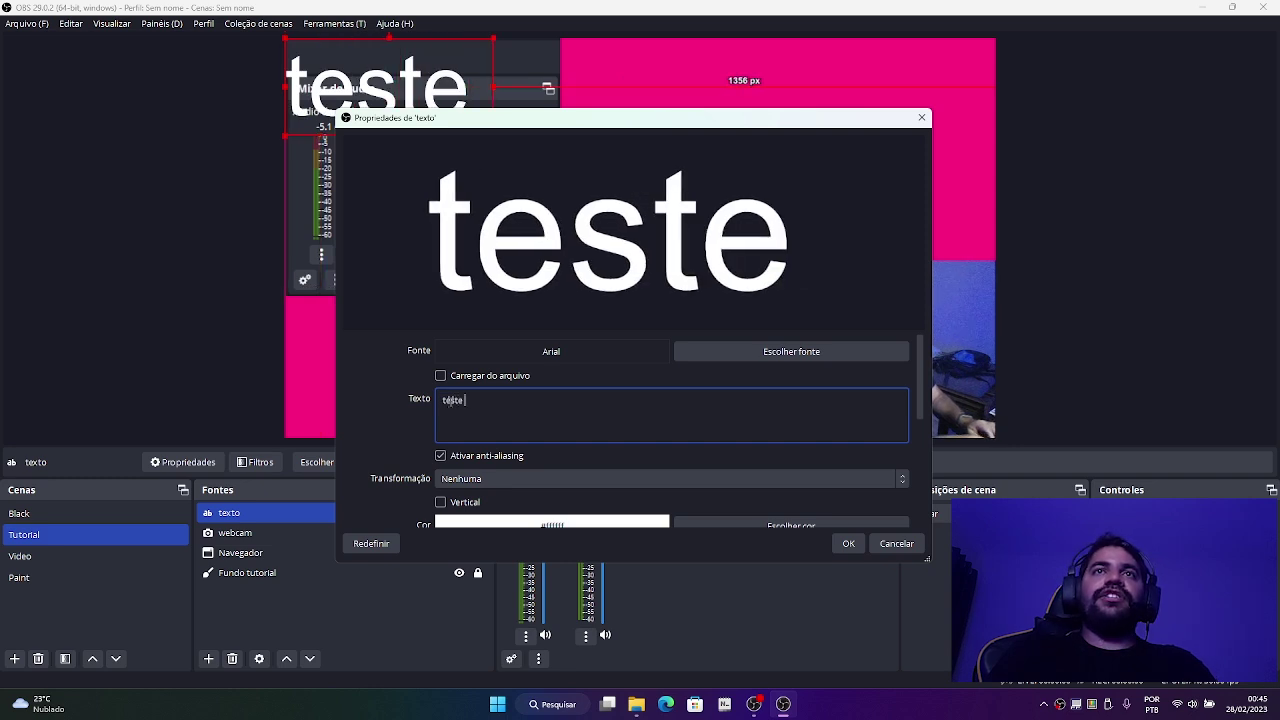
text( teste teste)
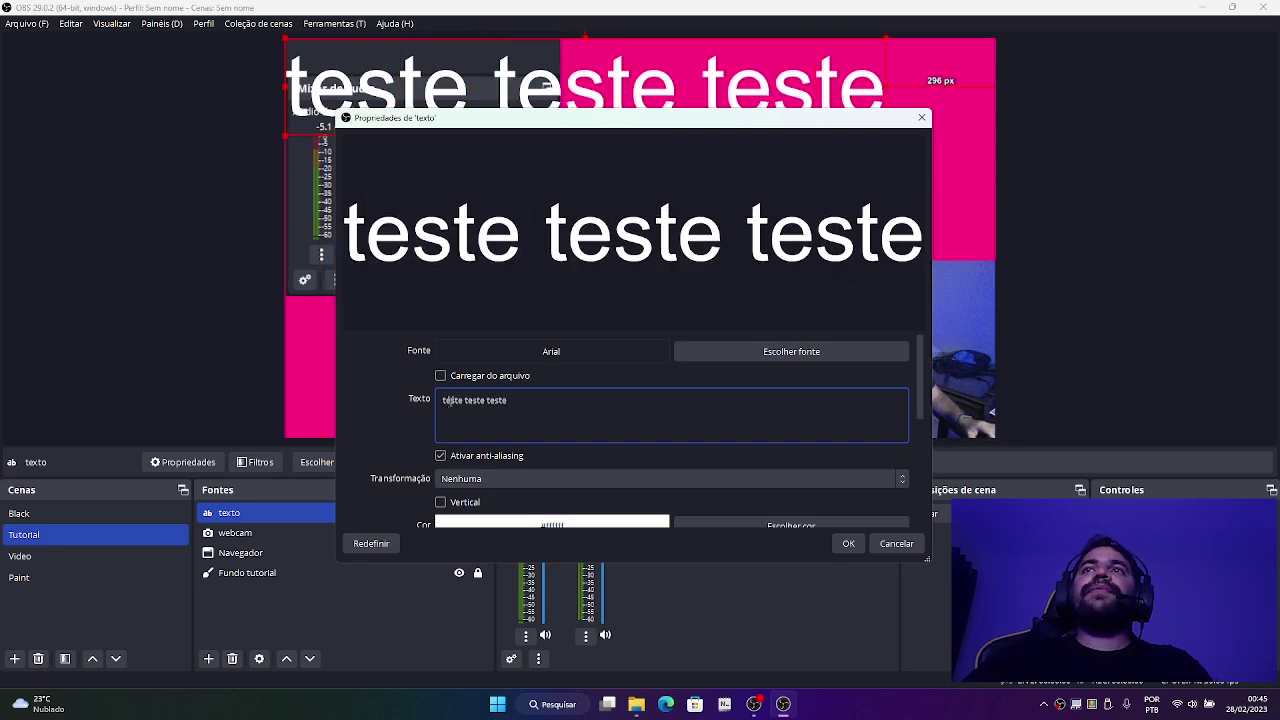
Step: Open the font selection for the texto source, try Cascadia Code Light, and choose Arial
click(706, 350)
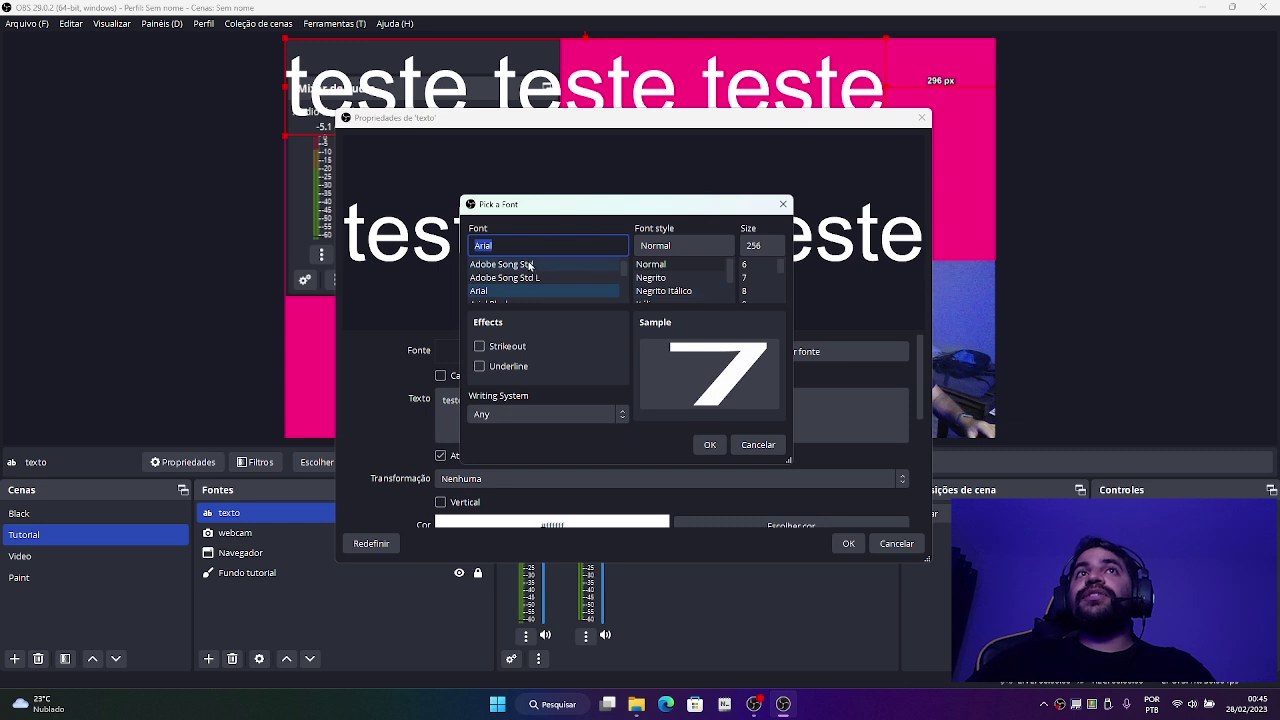
drag(622, 273, 624, 278)
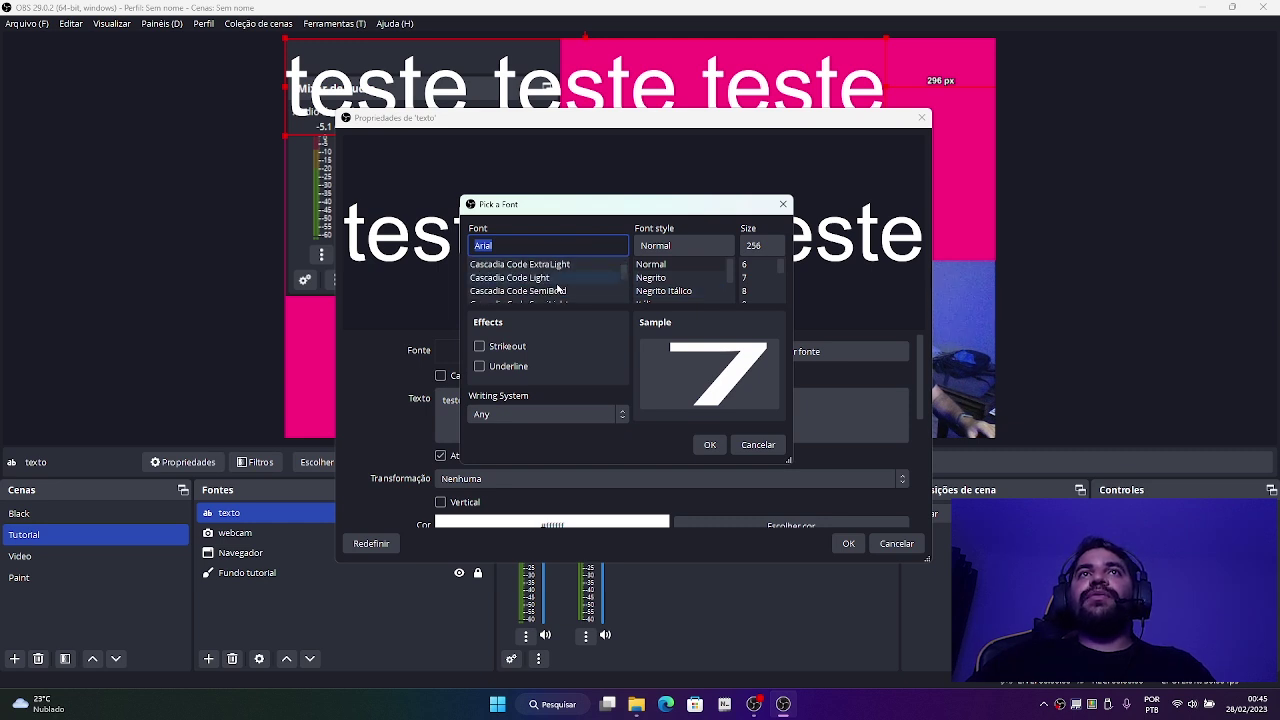
click(556, 281)
scroll(584, 277, up, 10)
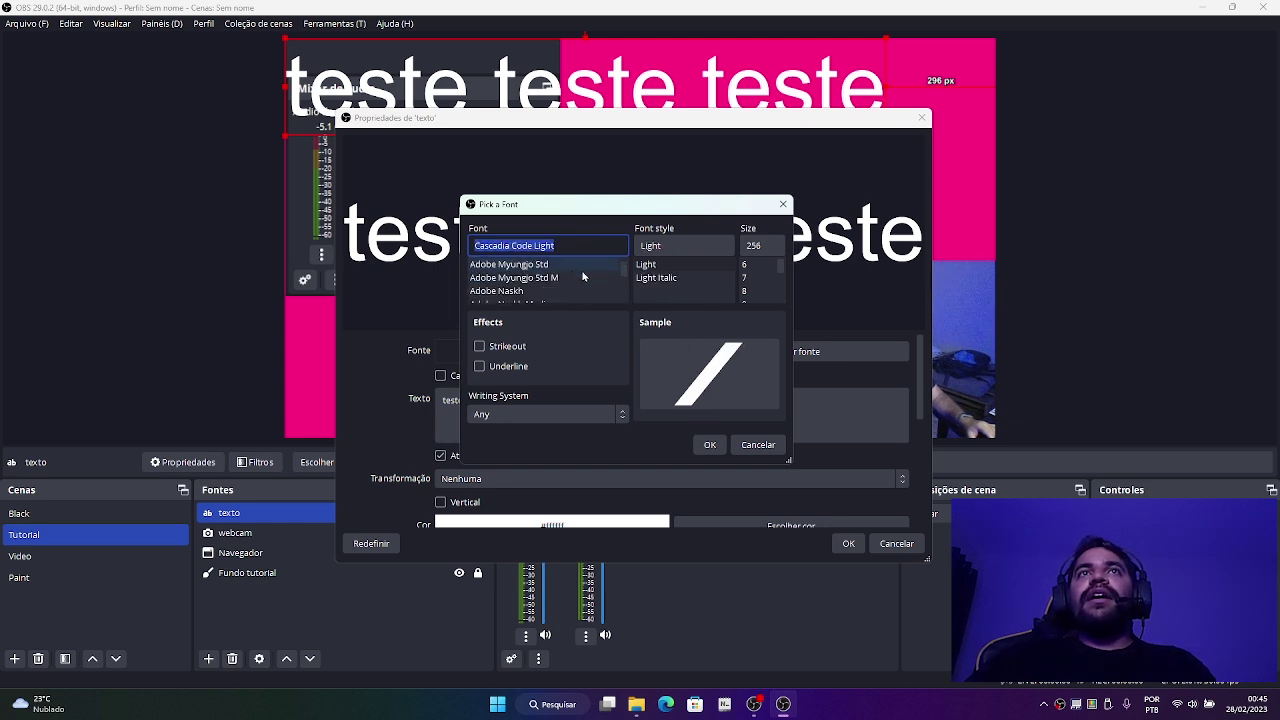
click(581, 264)
scroll(570, 266, down, 2)
click(498, 291)
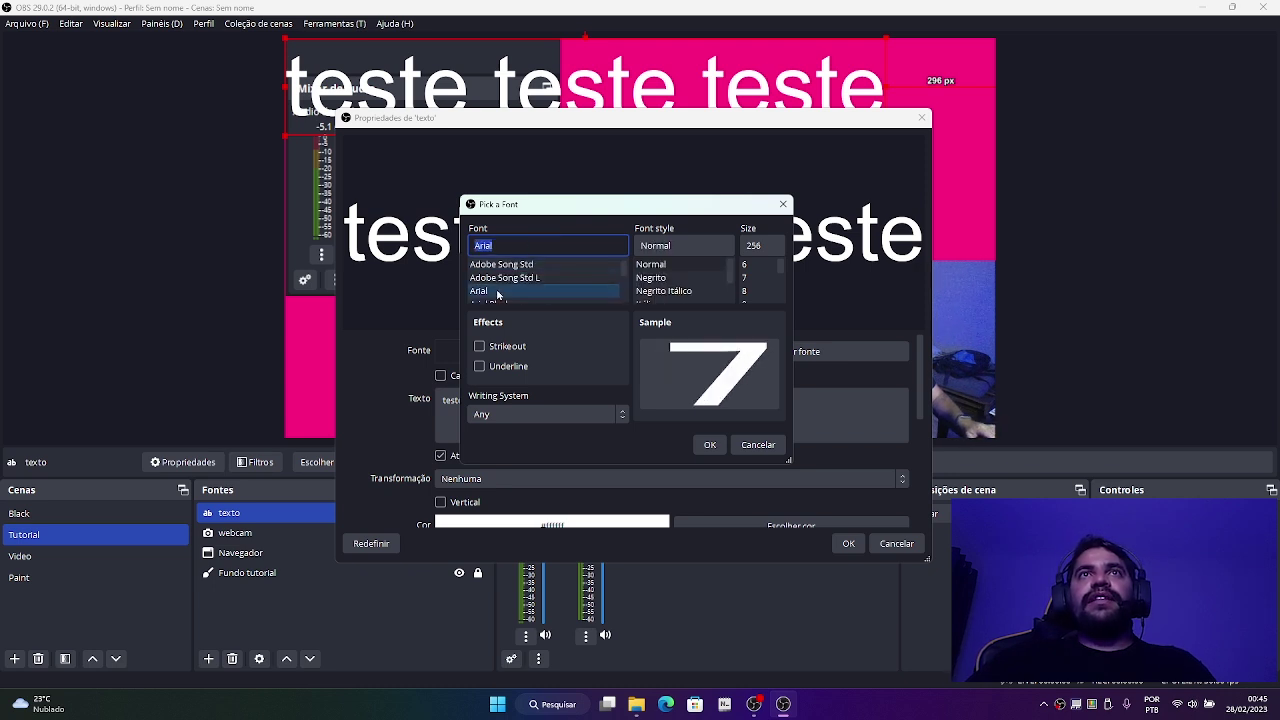
Step: Look through the styles available for the Arial font and select Normal
click(660, 280)
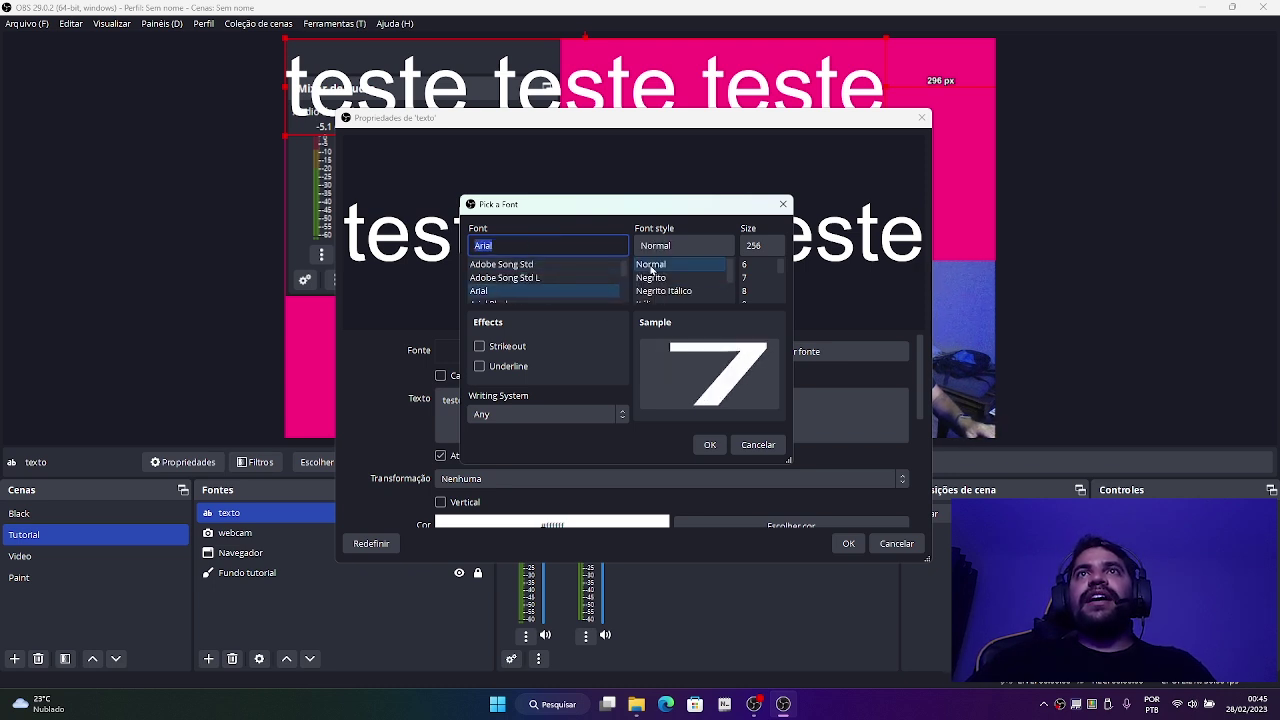
click(702, 300)
scroll(728, 292, down, 1)
scroll(724, 298, up, 2)
scroll(717, 304, down, 2)
scroll(718, 288, up, 2)
click(663, 265)
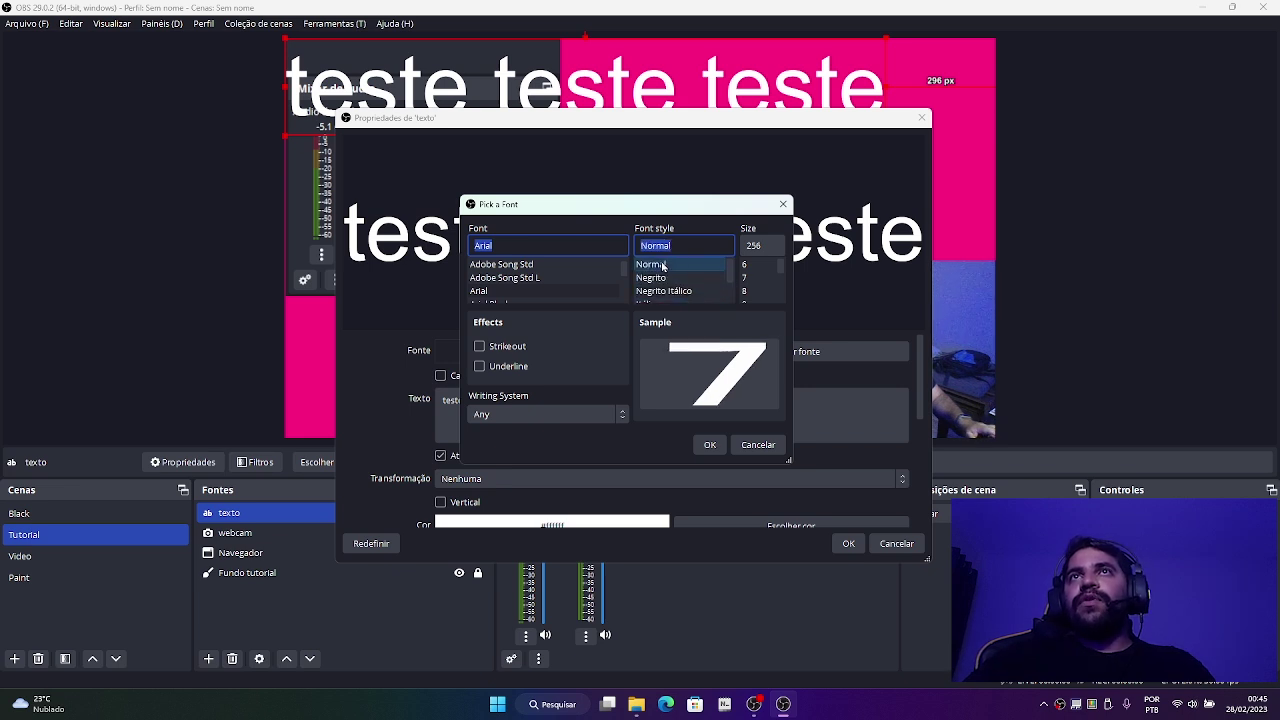
Step: Try font size 8 for the text, and set the size to 72
click(752, 279)
click(755, 291)
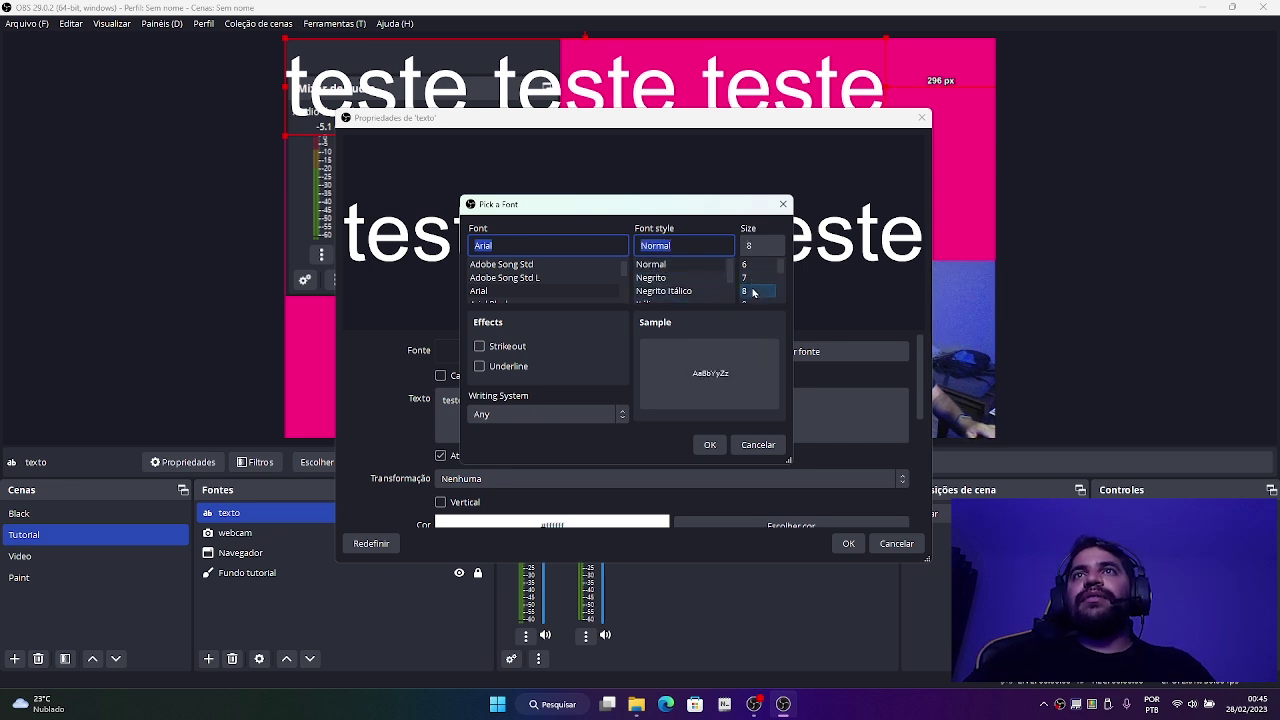
scroll(765, 289, down, 5)
click(757, 290)
click(758, 279)
click(747, 291)
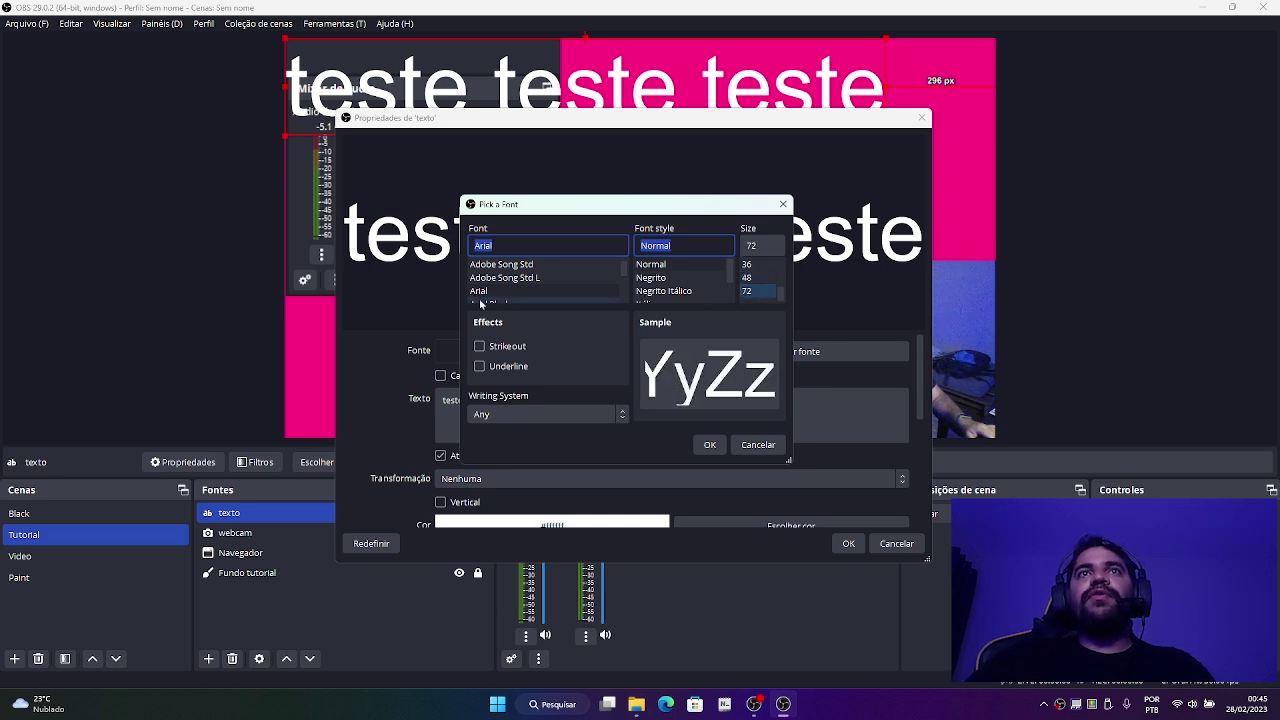
Step: Try the underline and strikeout effects on the text, leave both off, and accept the font selection
click(508, 367)
click(508, 367)
click(507, 346)
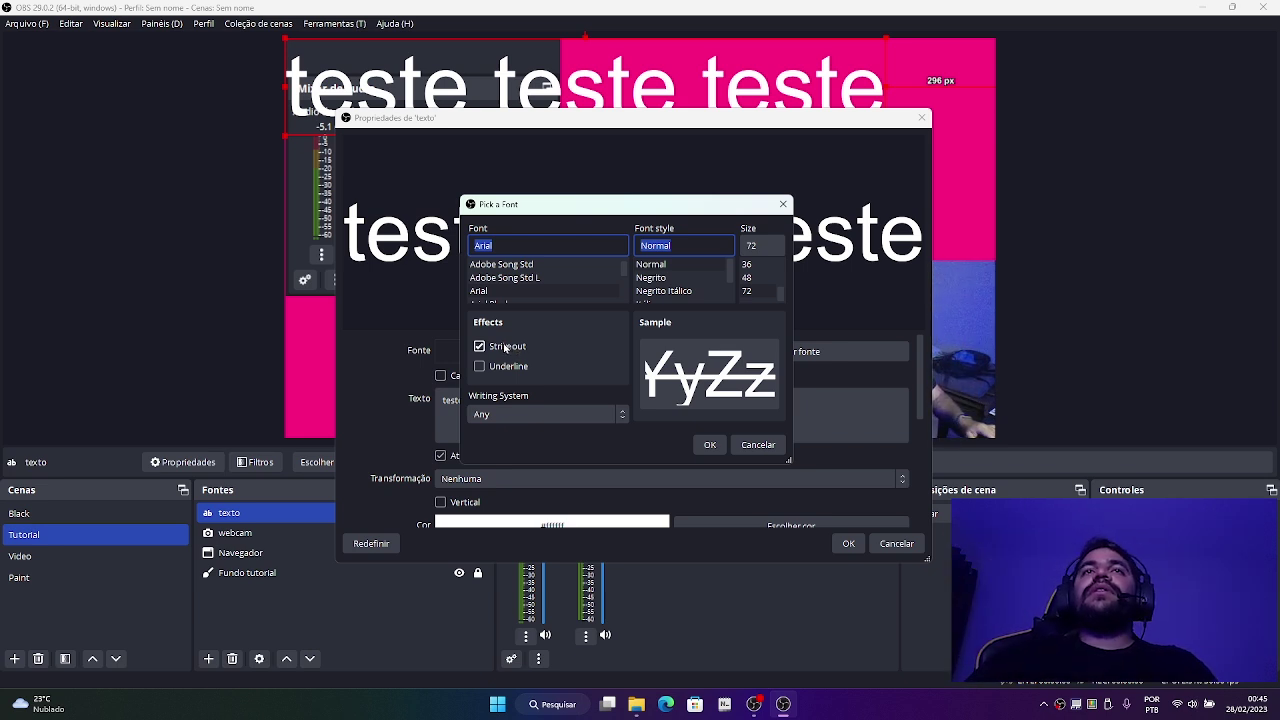
click(501, 348)
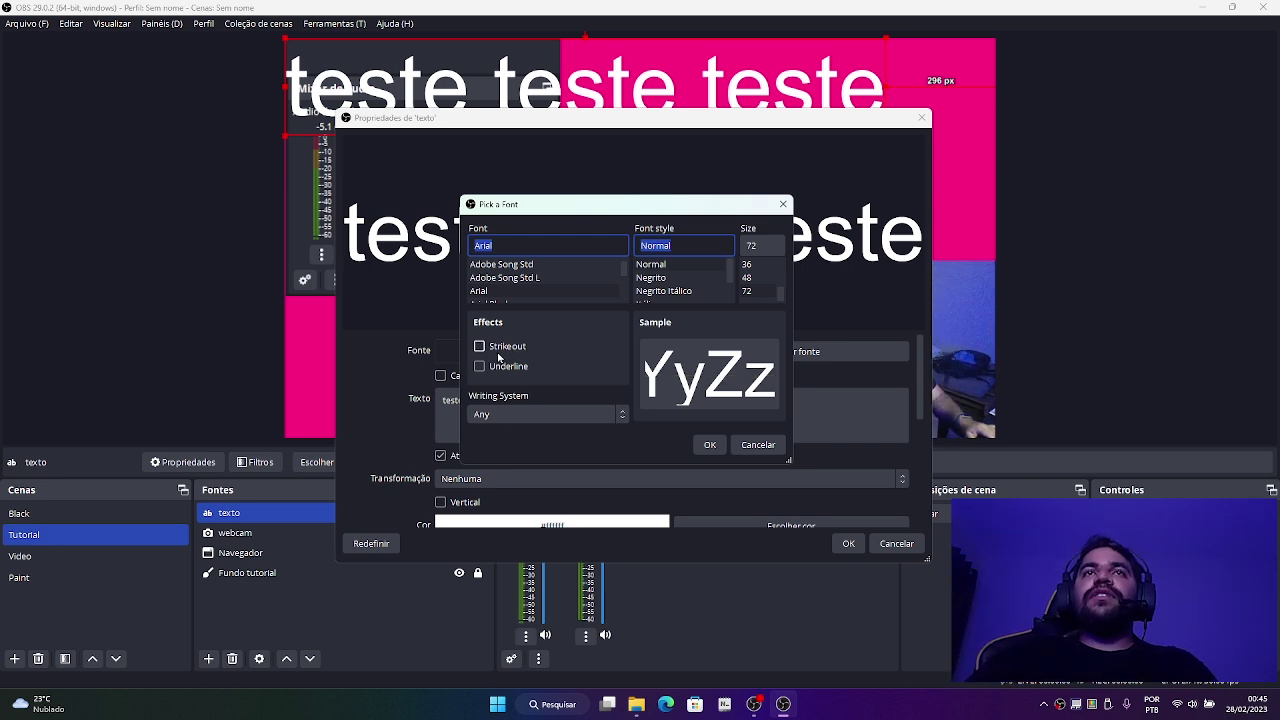
click(709, 444)
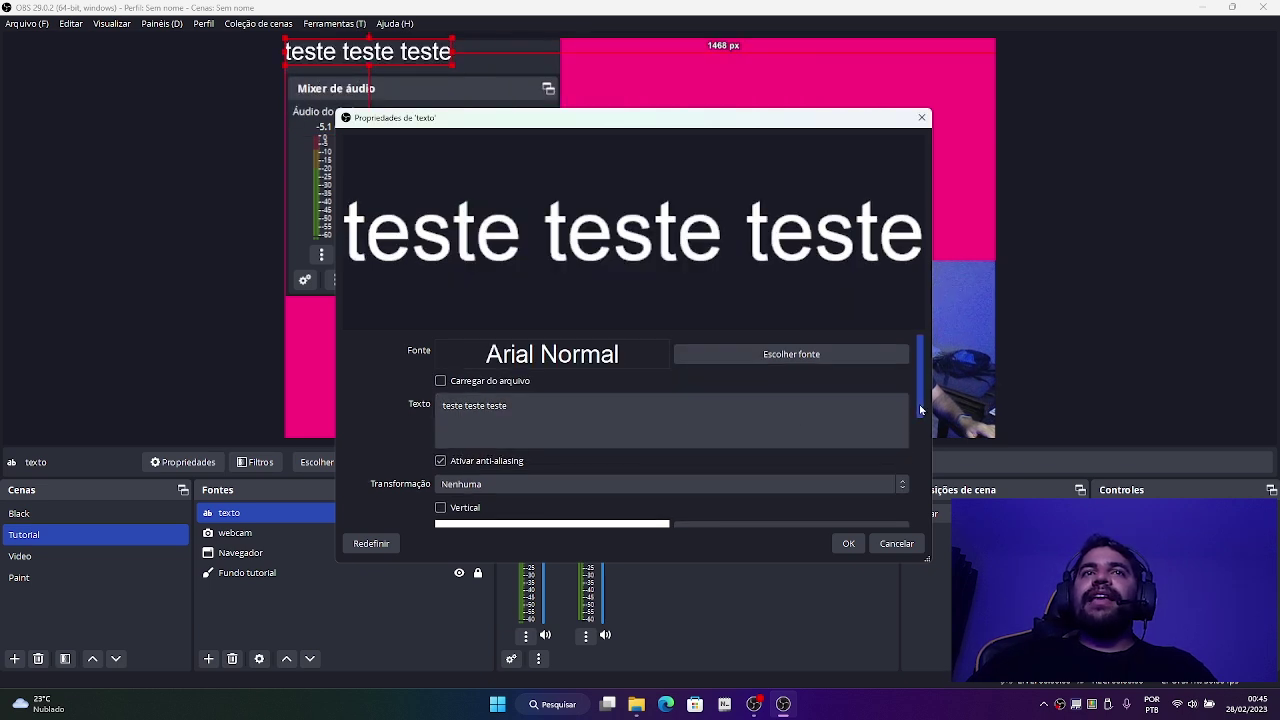
Step: Accept the texto properties, then enlarge the text and place it about 395 px from the canvas's left edge and 130 px from its bottom
scroll(907, 473, down, 3)
scroll(905, 490, down, 1)
scroll(903, 506, up, 5)
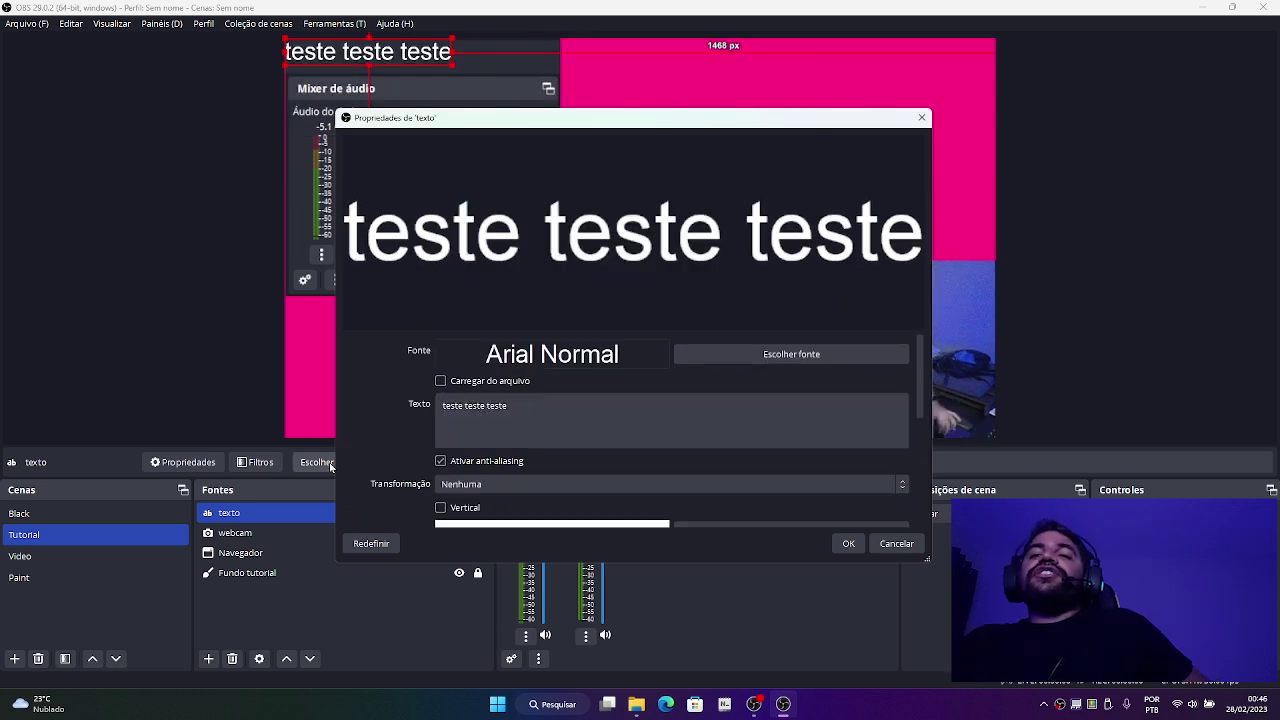
click(848, 543)
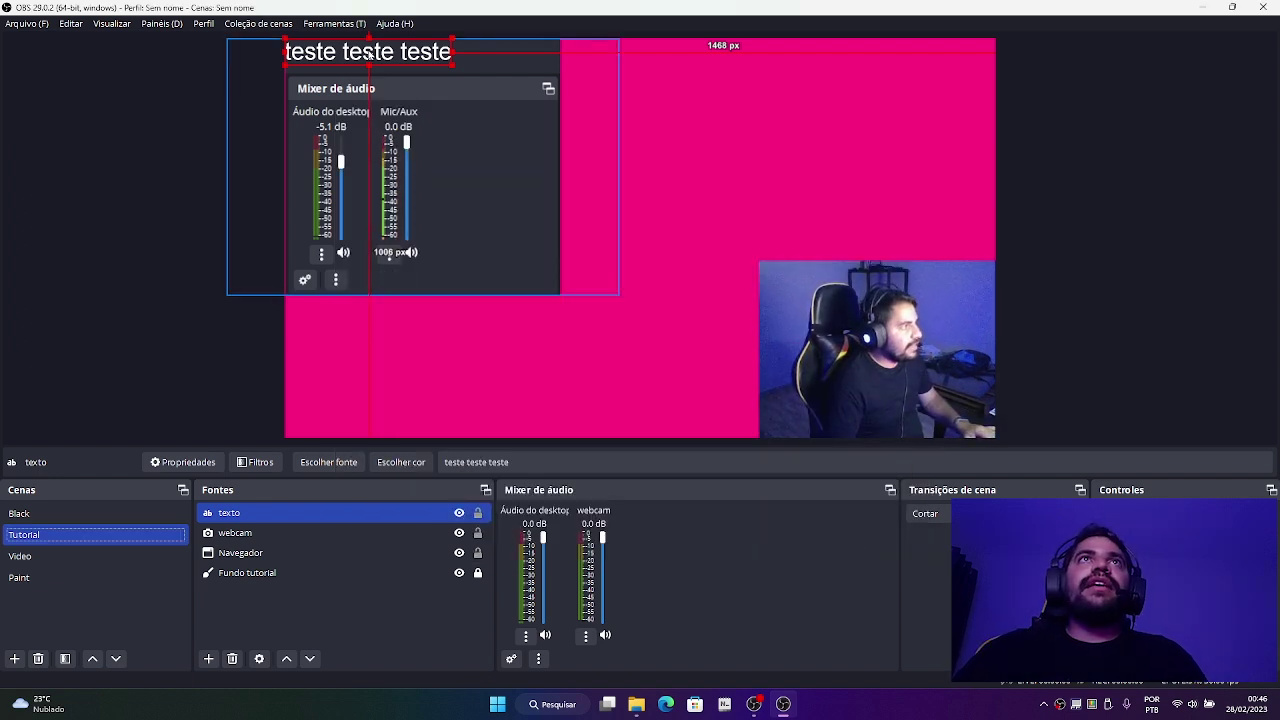
click(263, 514)
drag(373, 55, 638, 375)
click(337, 514)
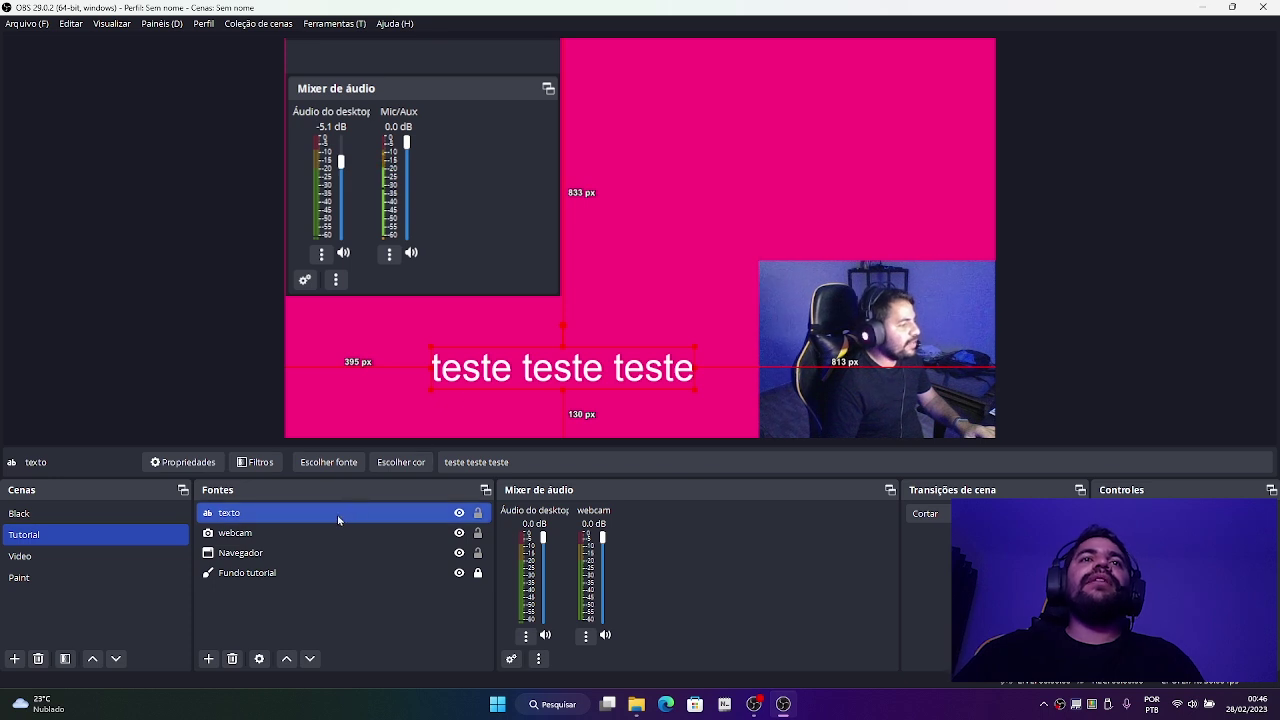
Step: Change the text content to "texto teste do tutorial" and shift the text slightly left and up on the canvas
drag(530, 458, 400, 461)
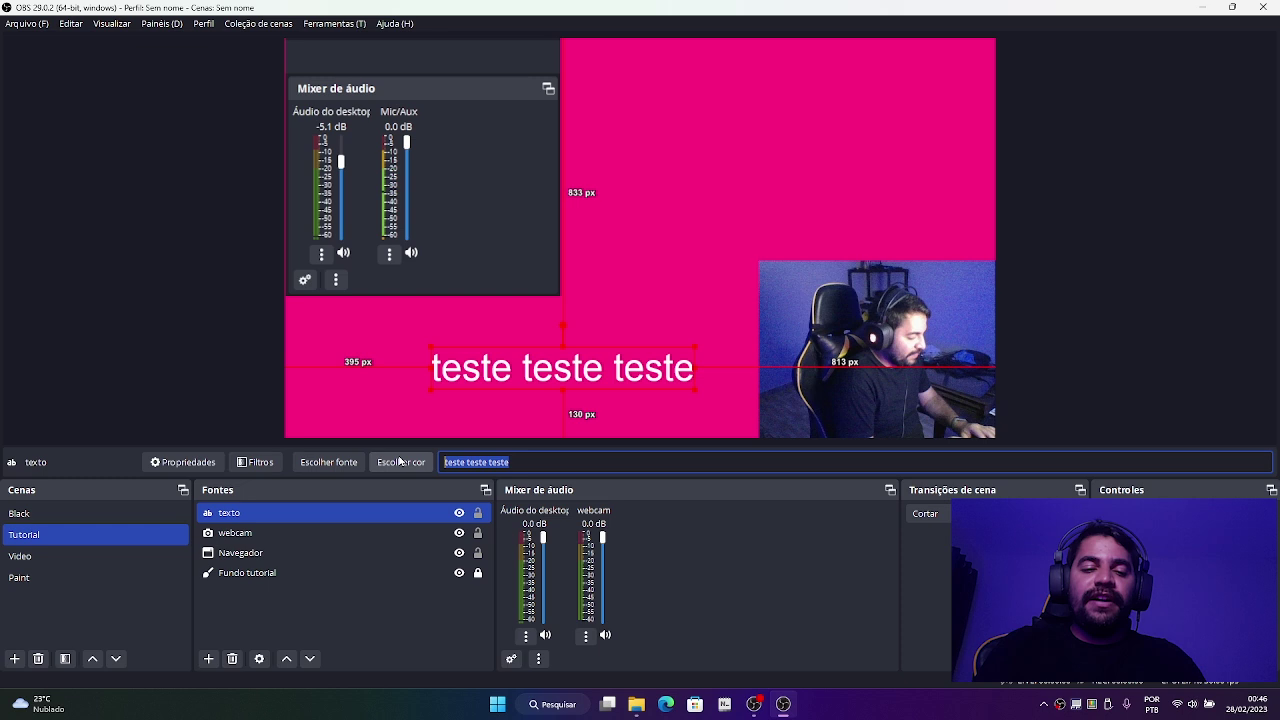
text(texto tes)
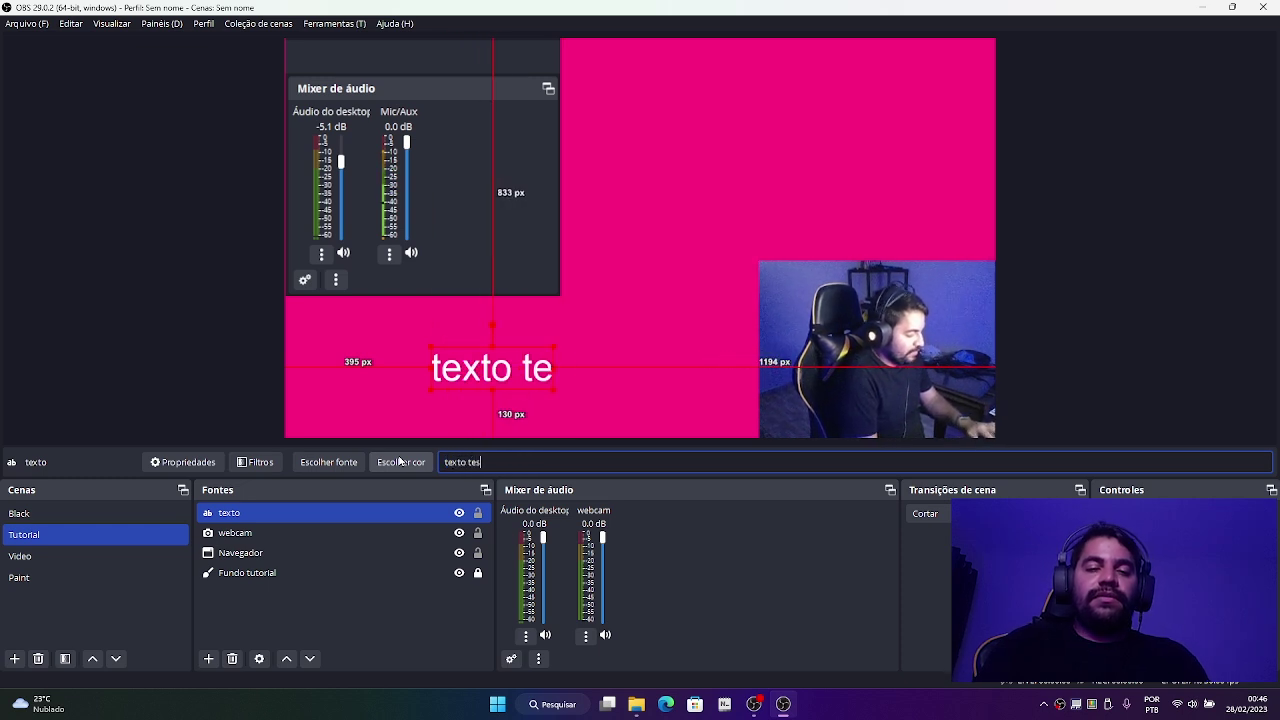
text(te do tut)
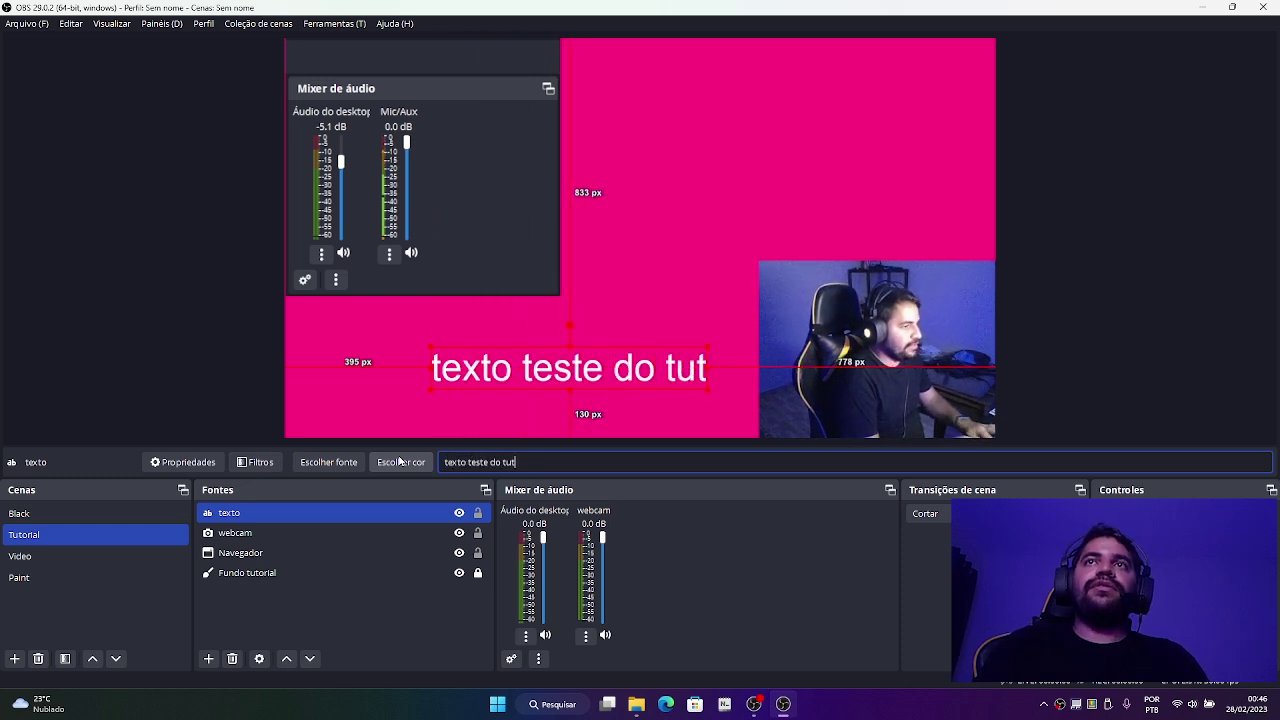
text(orial)
drag(620, 369, 565, 351)
Step: Set the text colour to bright green from the basic colours
click(405, 462)
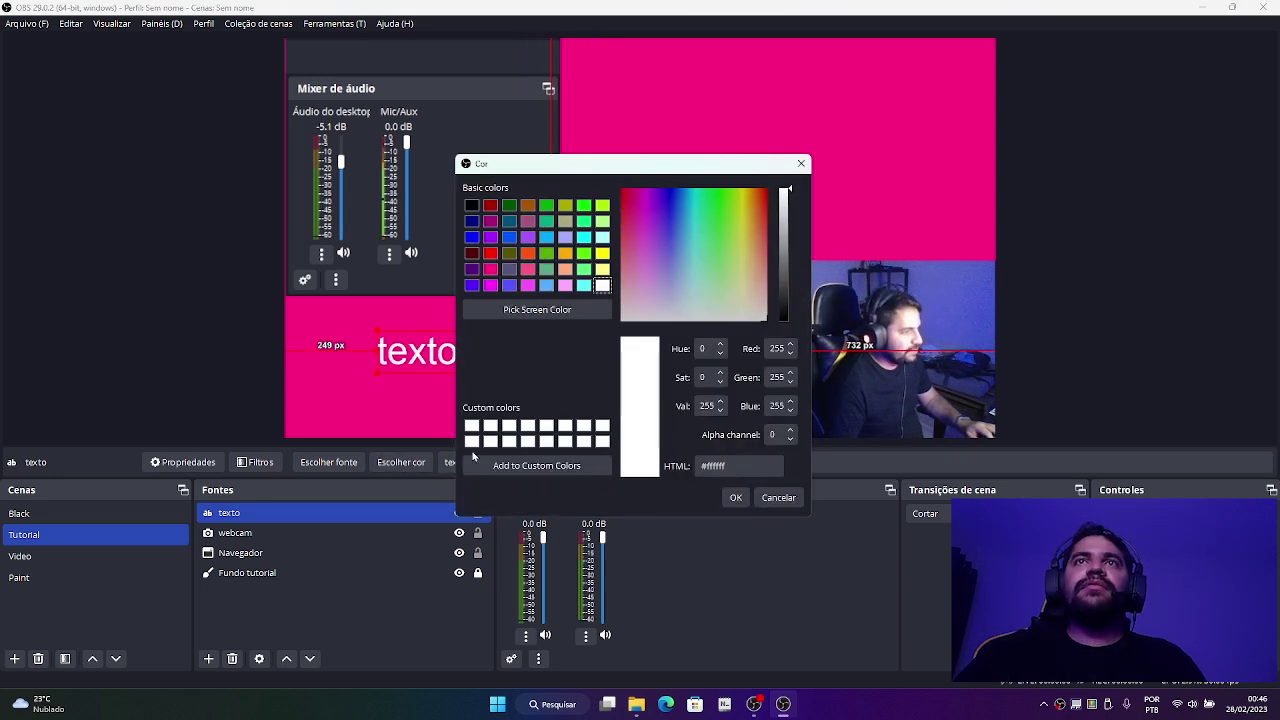
click(584, 253)
click(734, 497)
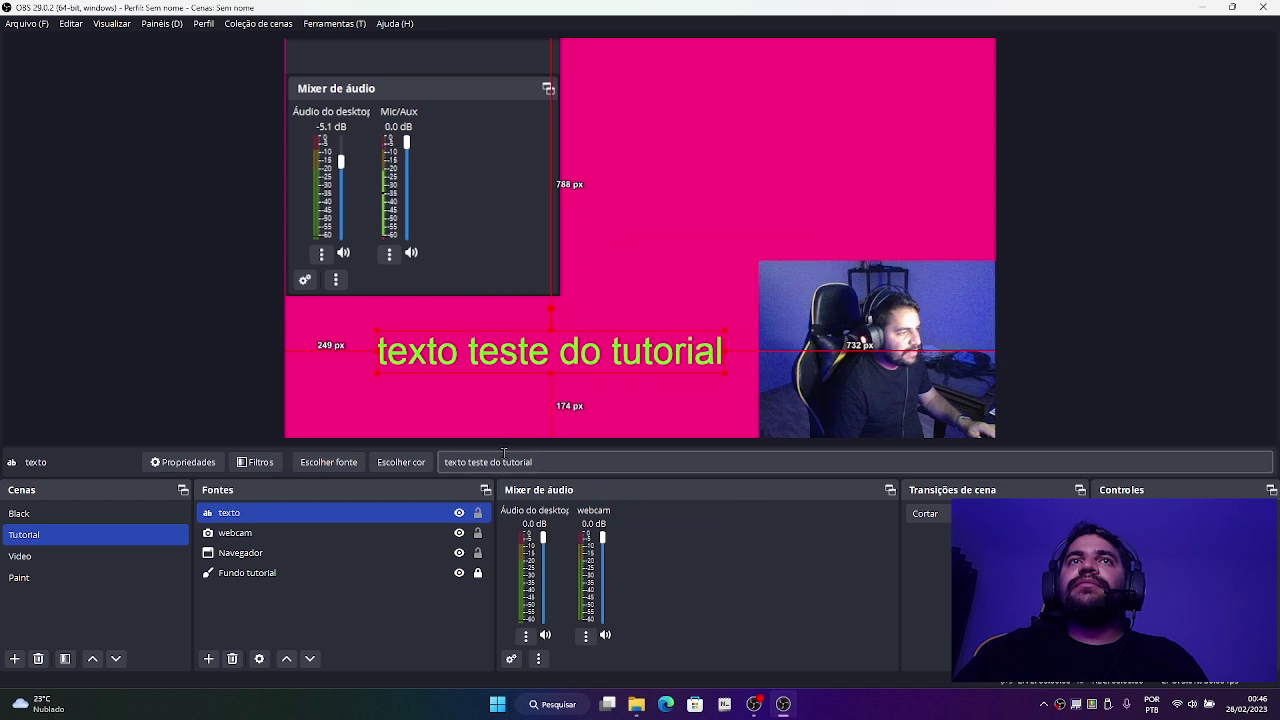
Step: Move the text right up to the webcam image's edge, checking its font selection without changing it
drag(628, 366, 641, 351)
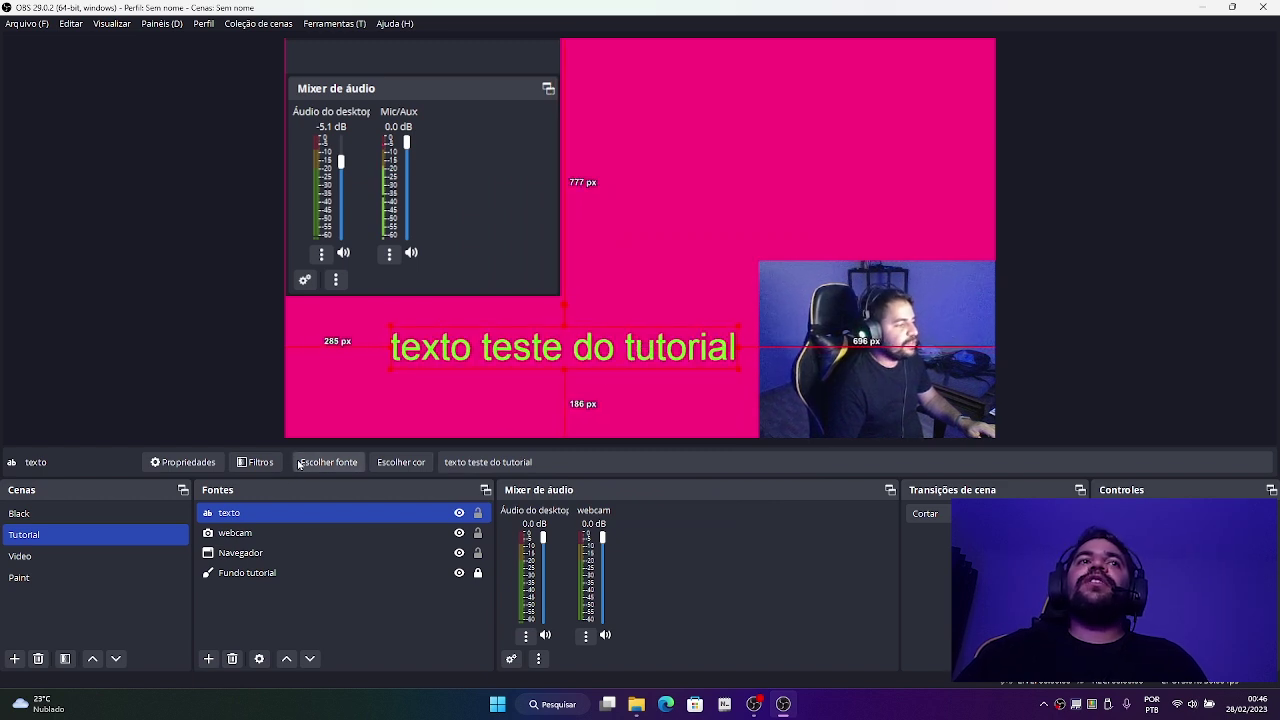
click(328, 462)
click(725, 451)
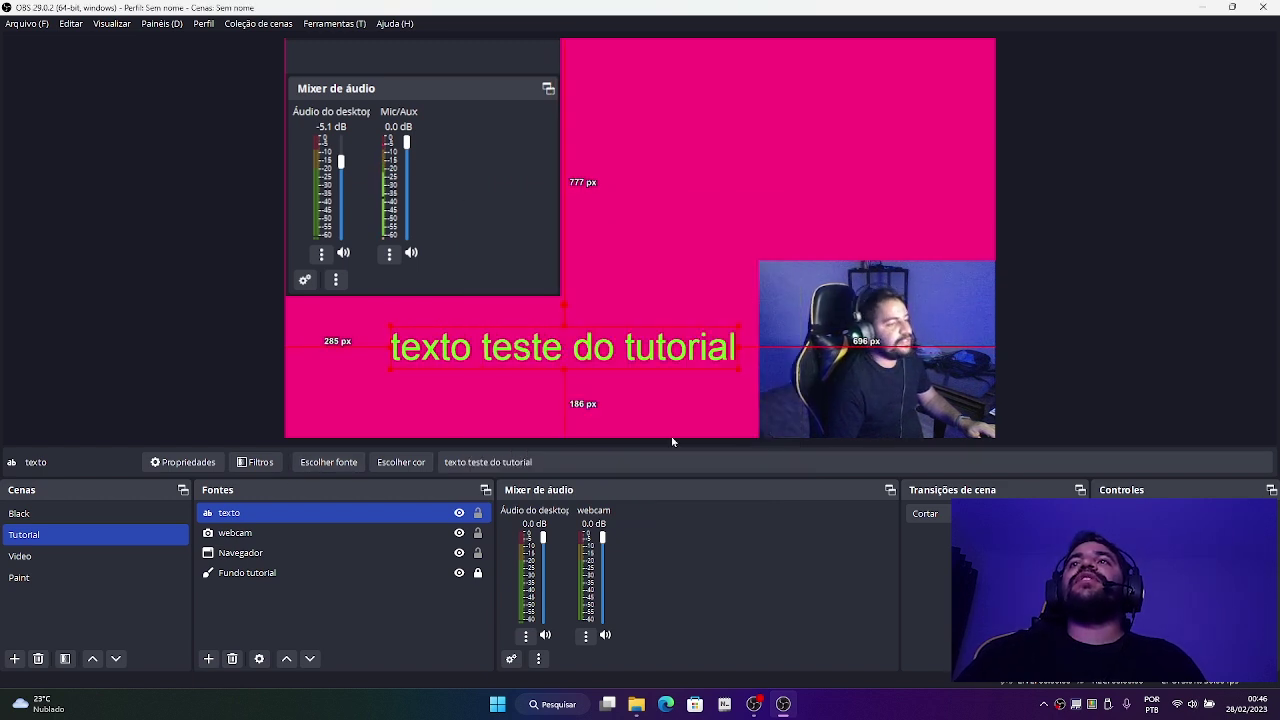
drag(565, 357, 586, 356)
Step: Move the texto source below Fundo tutorial and back above all sources, then shift the text left, clear of the webcam image
ctrl+click(321, 561)
click(376, 516)
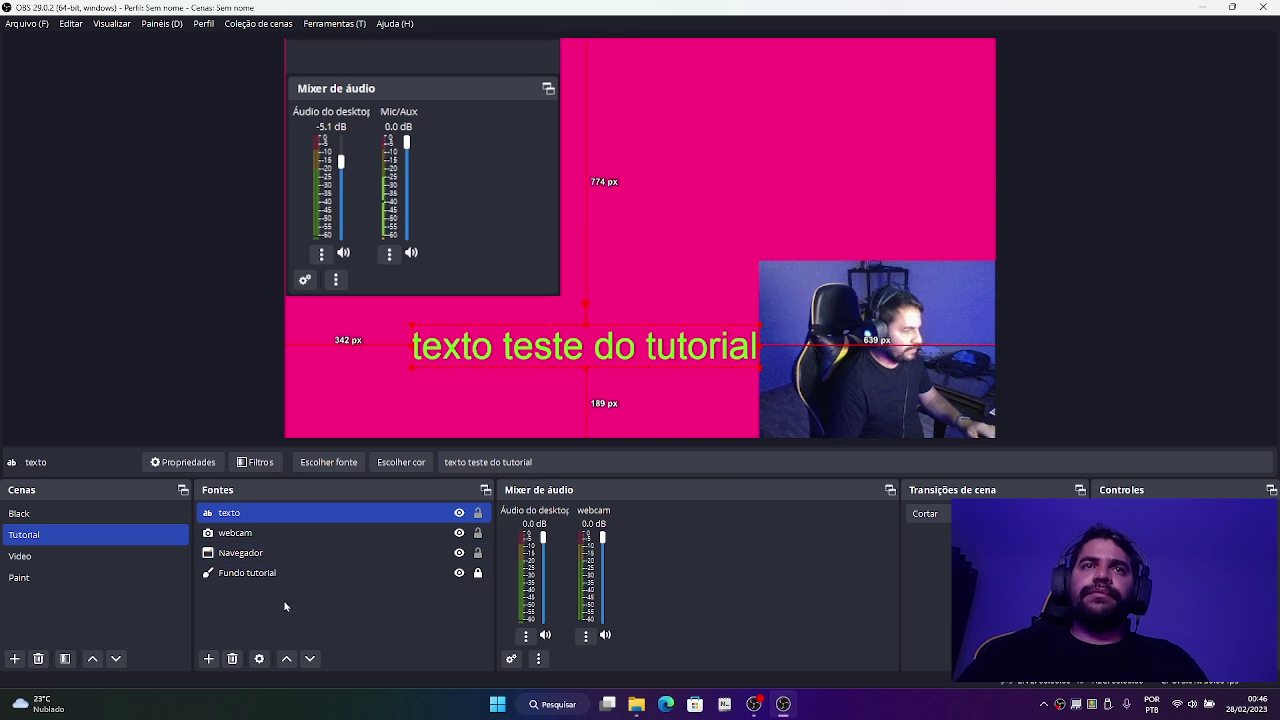
ctrl+click(275, 575)
drag(270, 514, 268, 578)
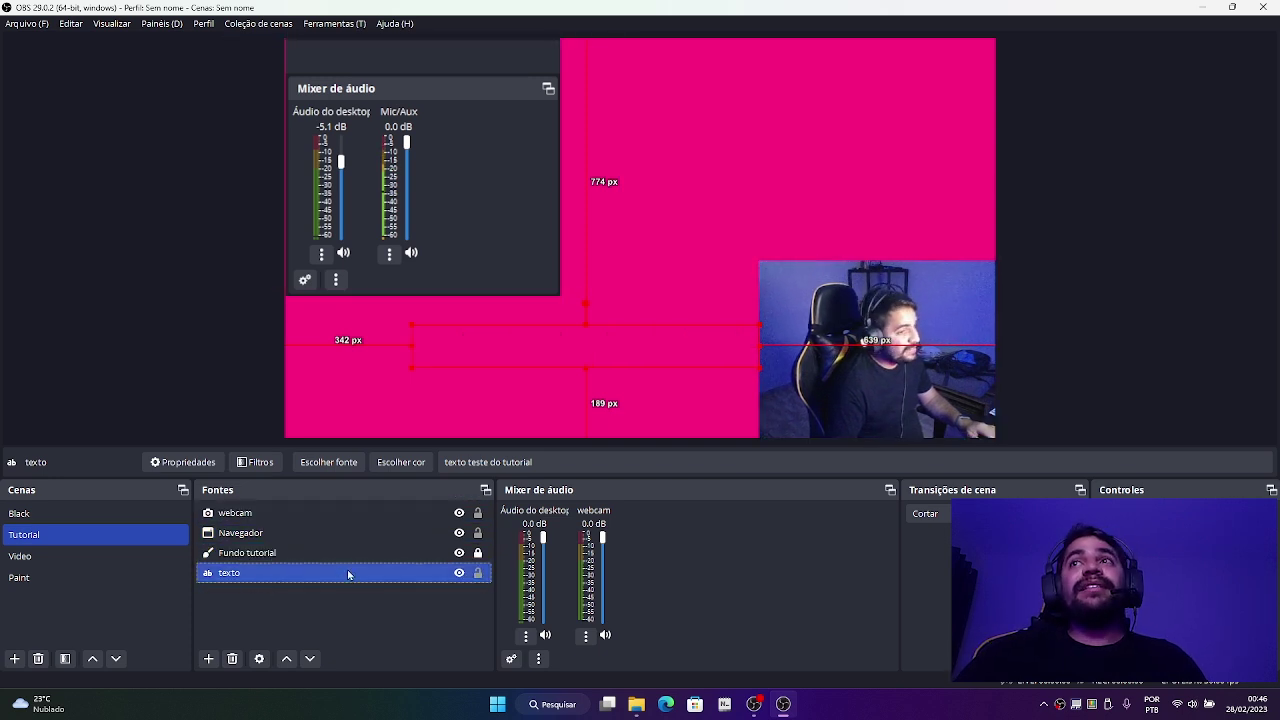
drag(348, 574, 202, 510)
click(229, 512)
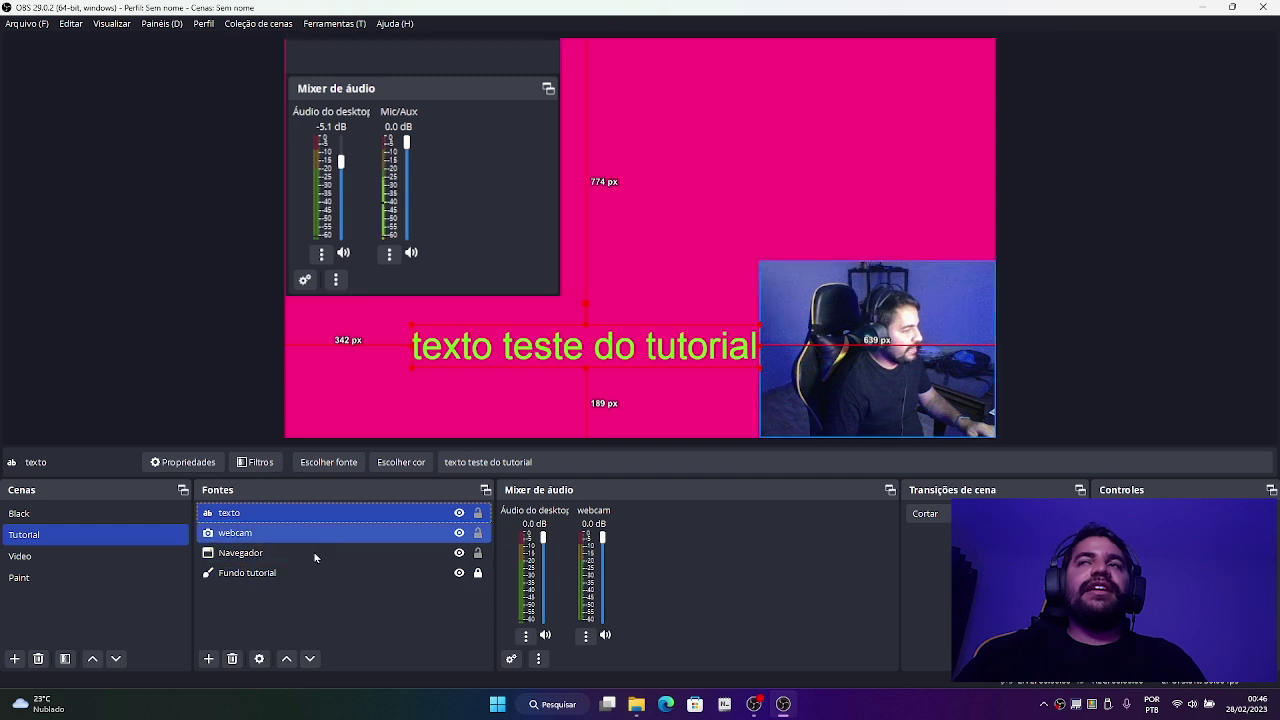
drag(556, 372, 518, 352)
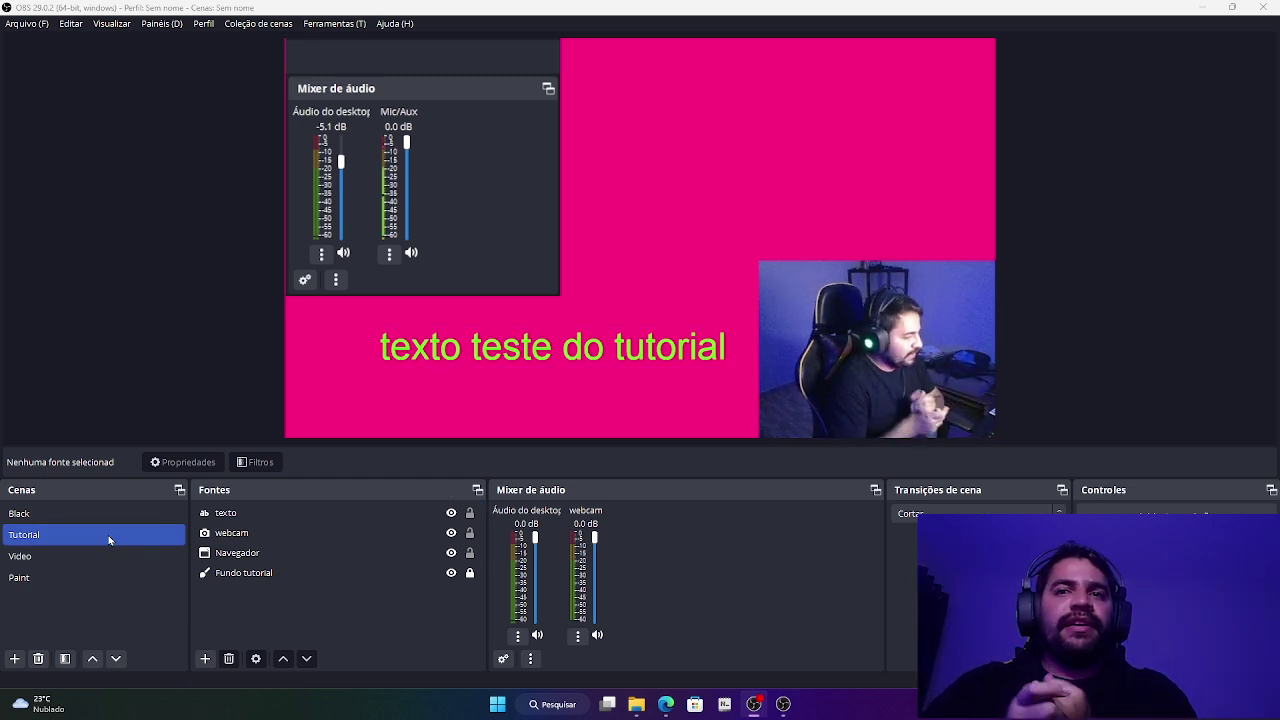
Step: Deactivate the webcam source in the Tutorial scene
click(242, 552)
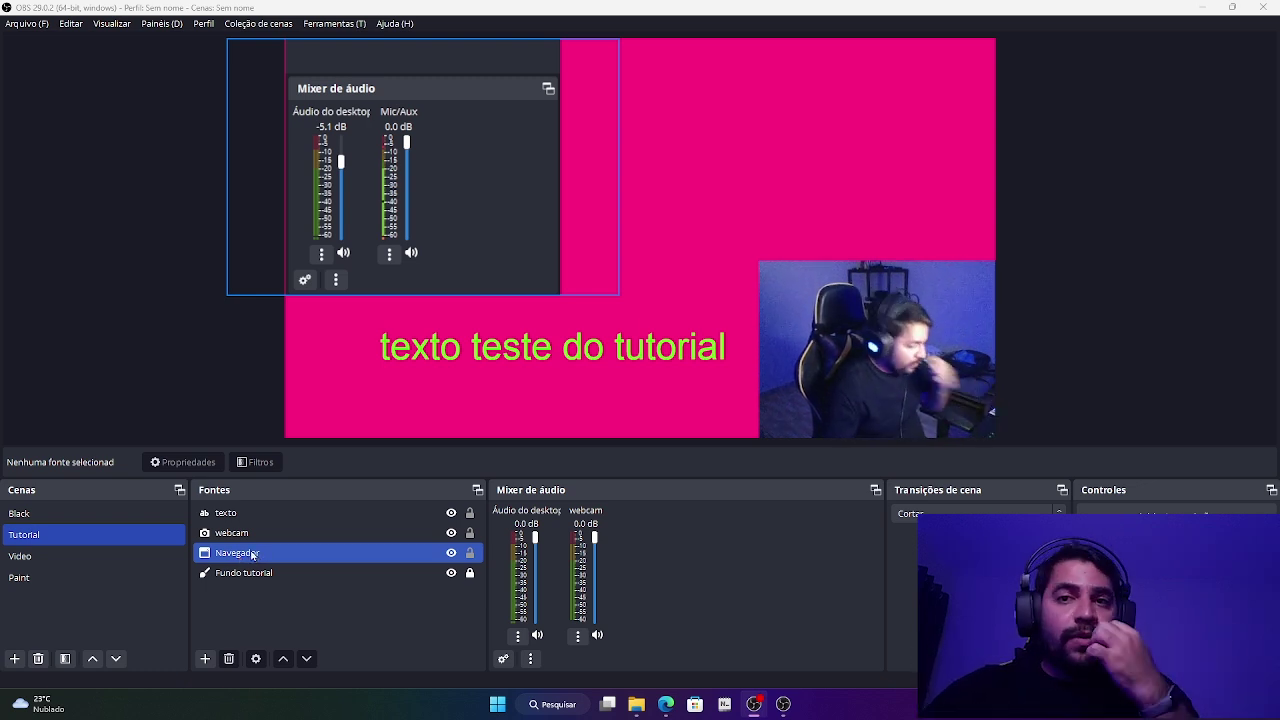
click(268, 515)
click(258, 530)
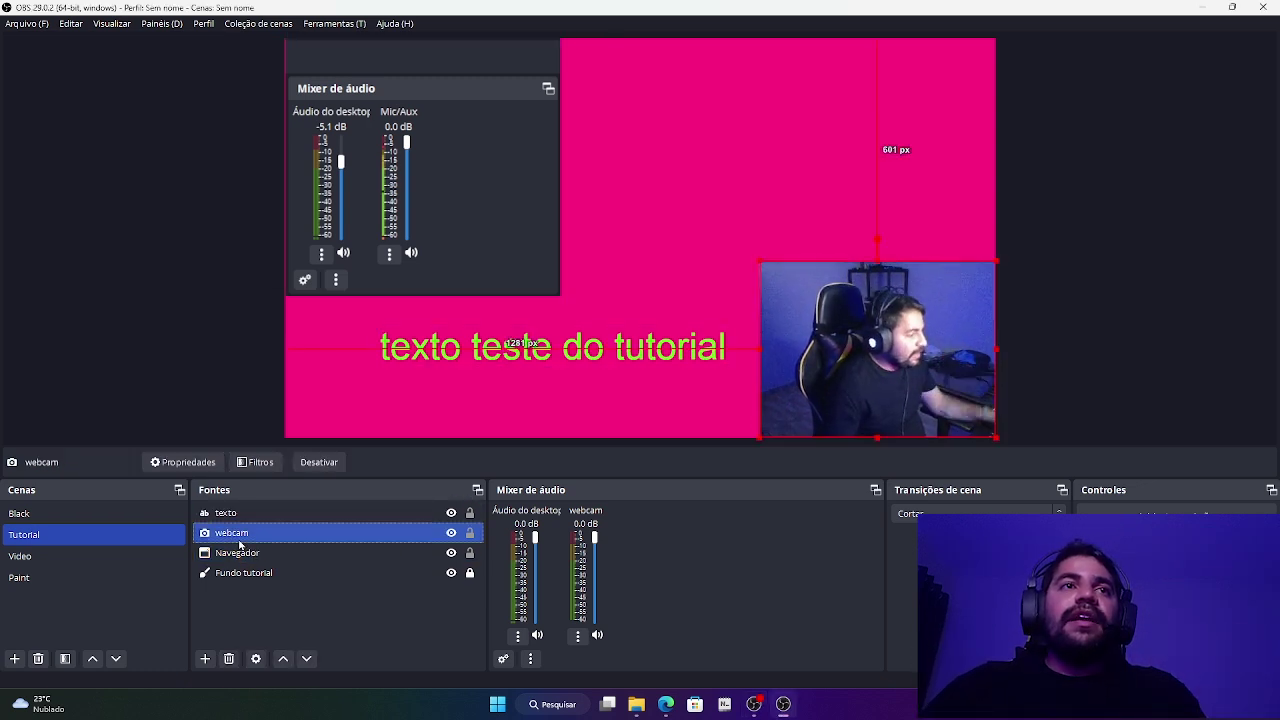
click(308, 462)
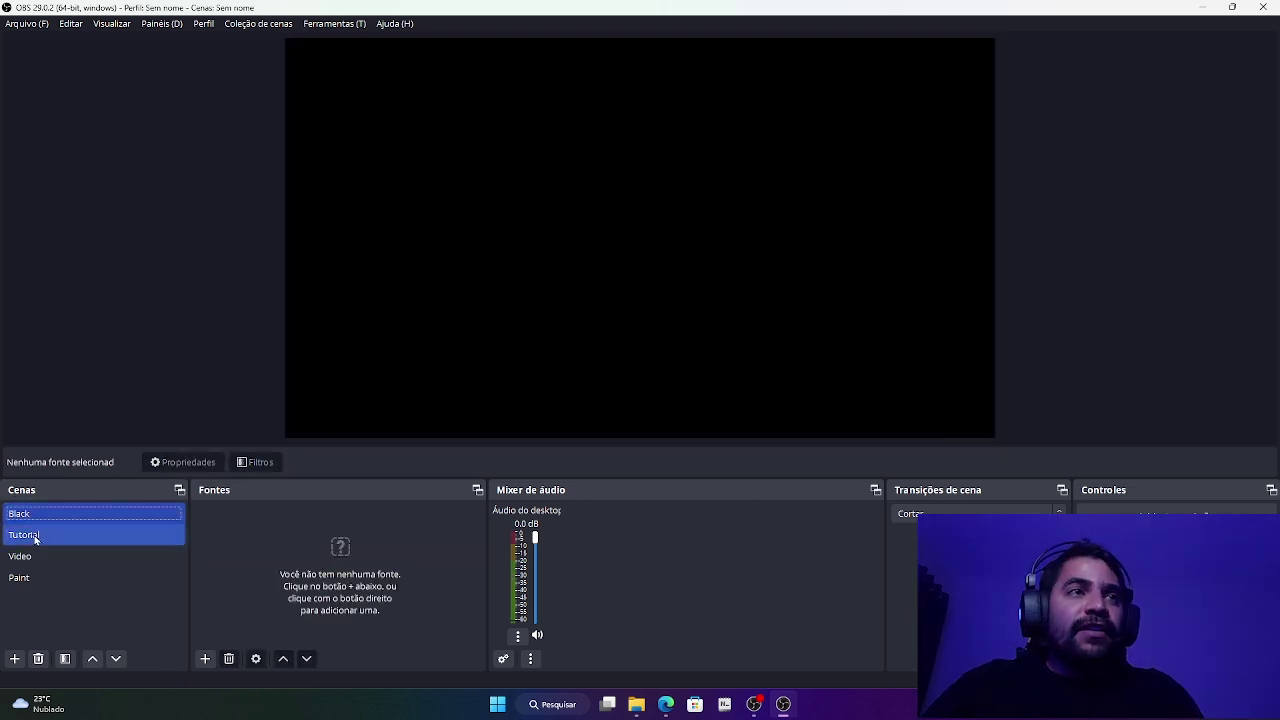
Step: Look through the Tutorial, Video and Paint scenes and return to the Tutorial scene
click(31, 535)
click(30, 556)
click(20, 578)
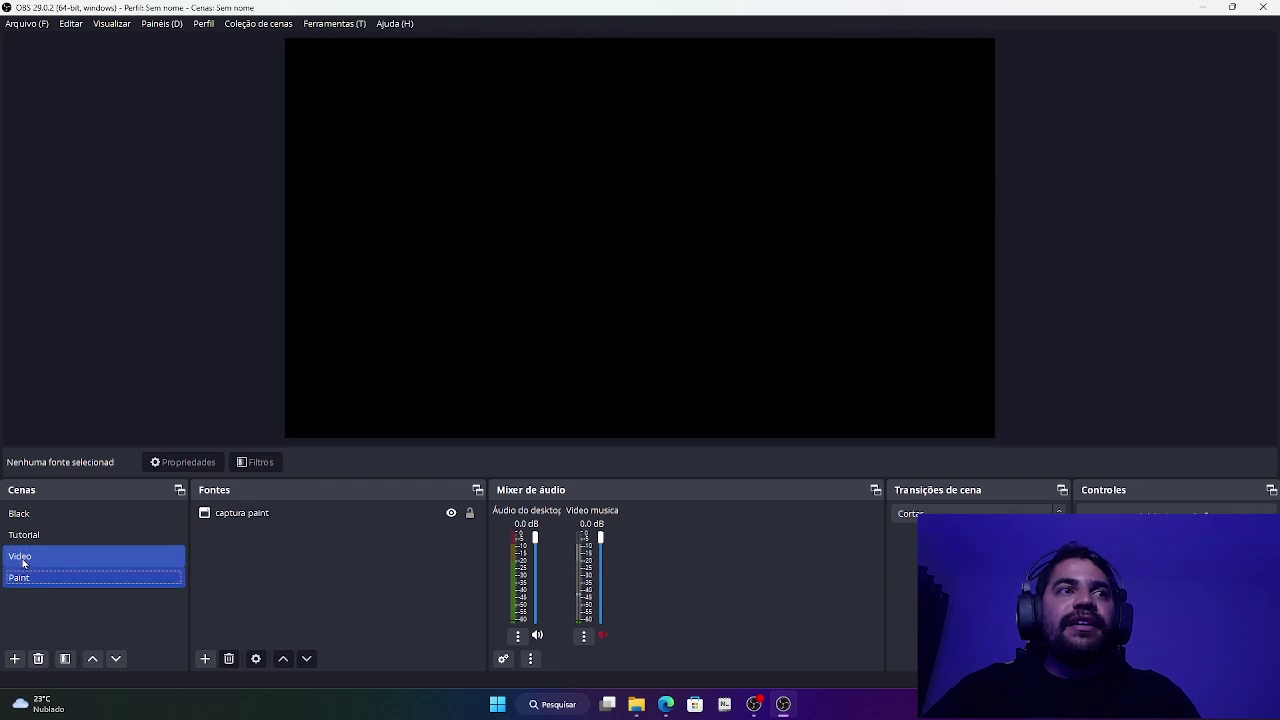
click(25, 556)
click(40, 535)
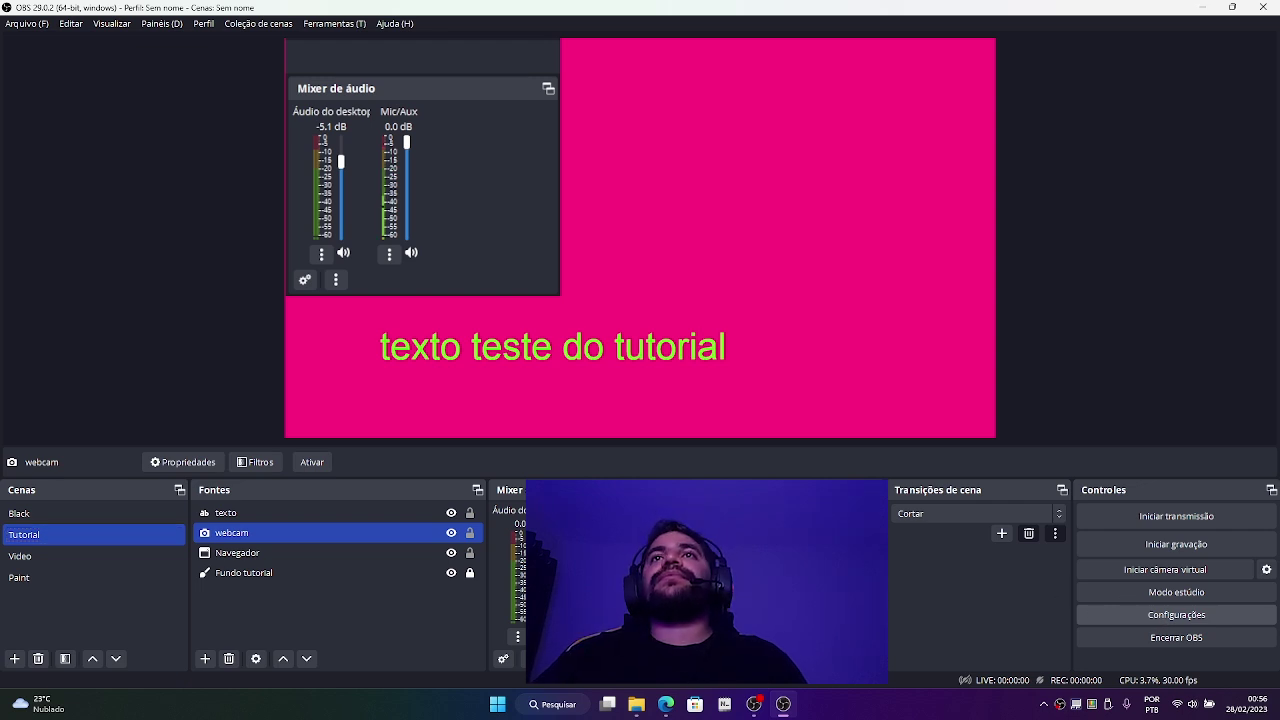
Step: Open the streaming settings, try Twitch as the service, and select YouTube - RTMPS
click(1176, 614)
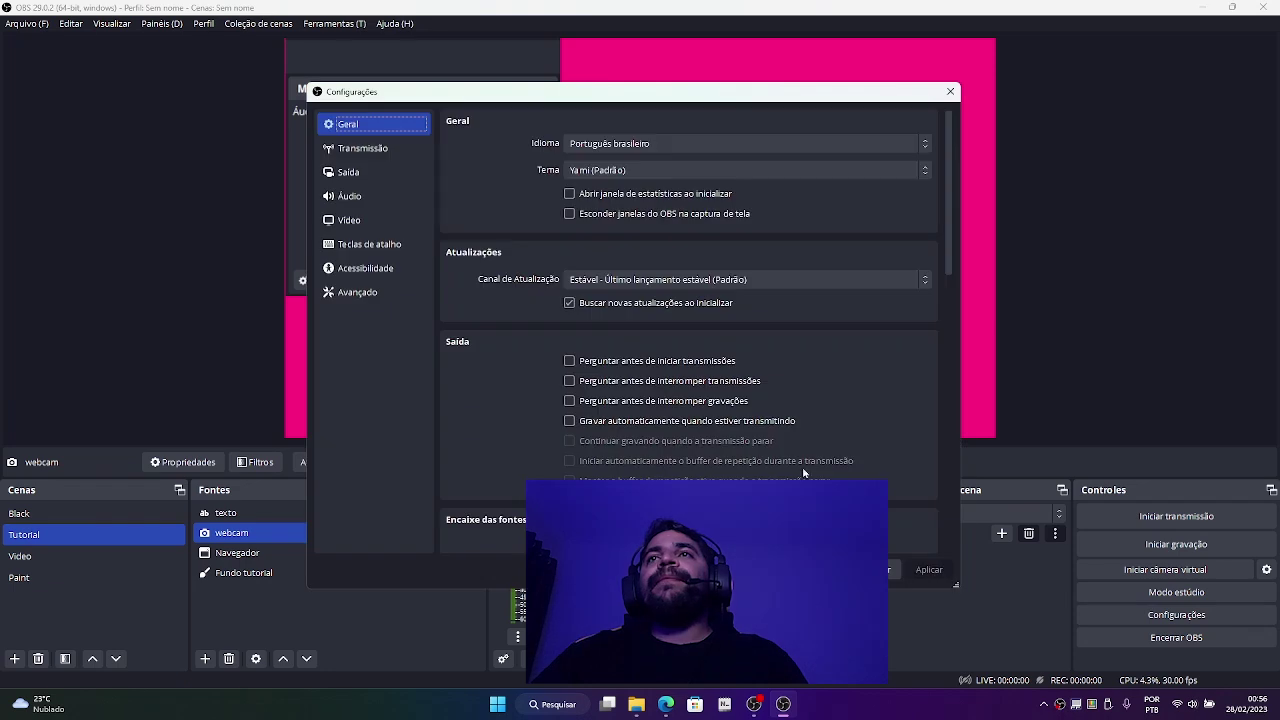
click(361, 149)
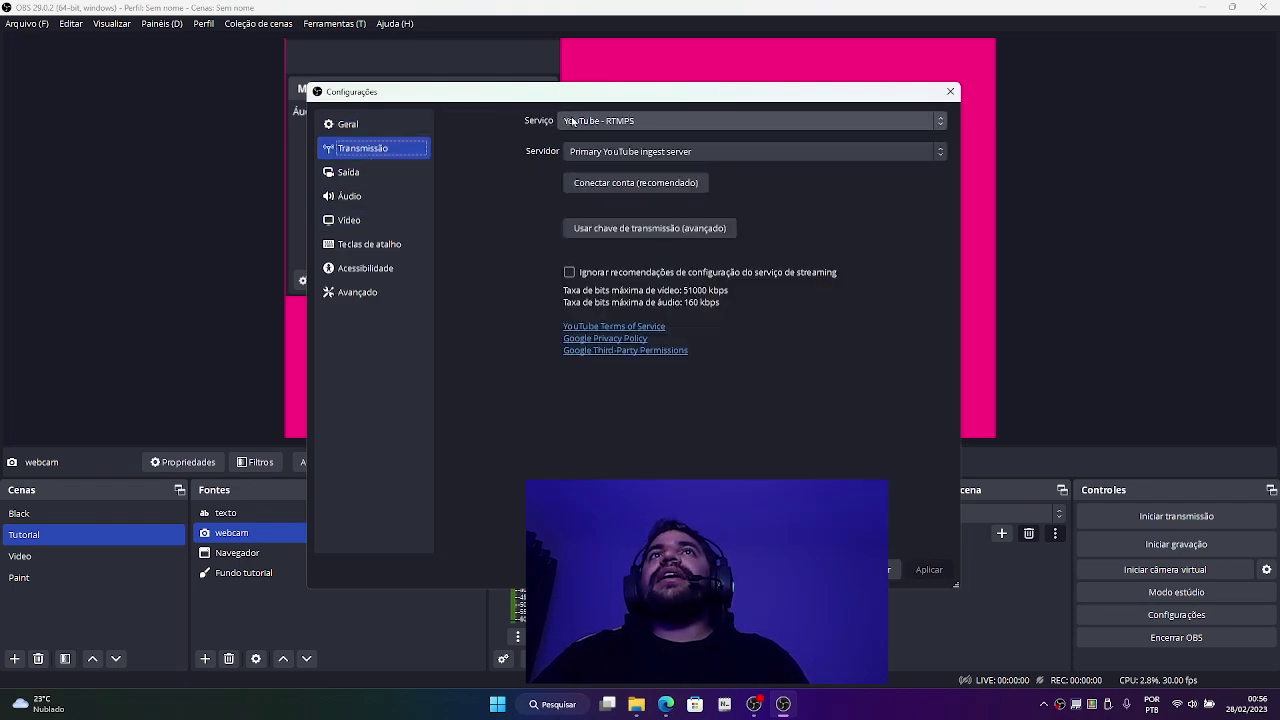
click(631, 122)
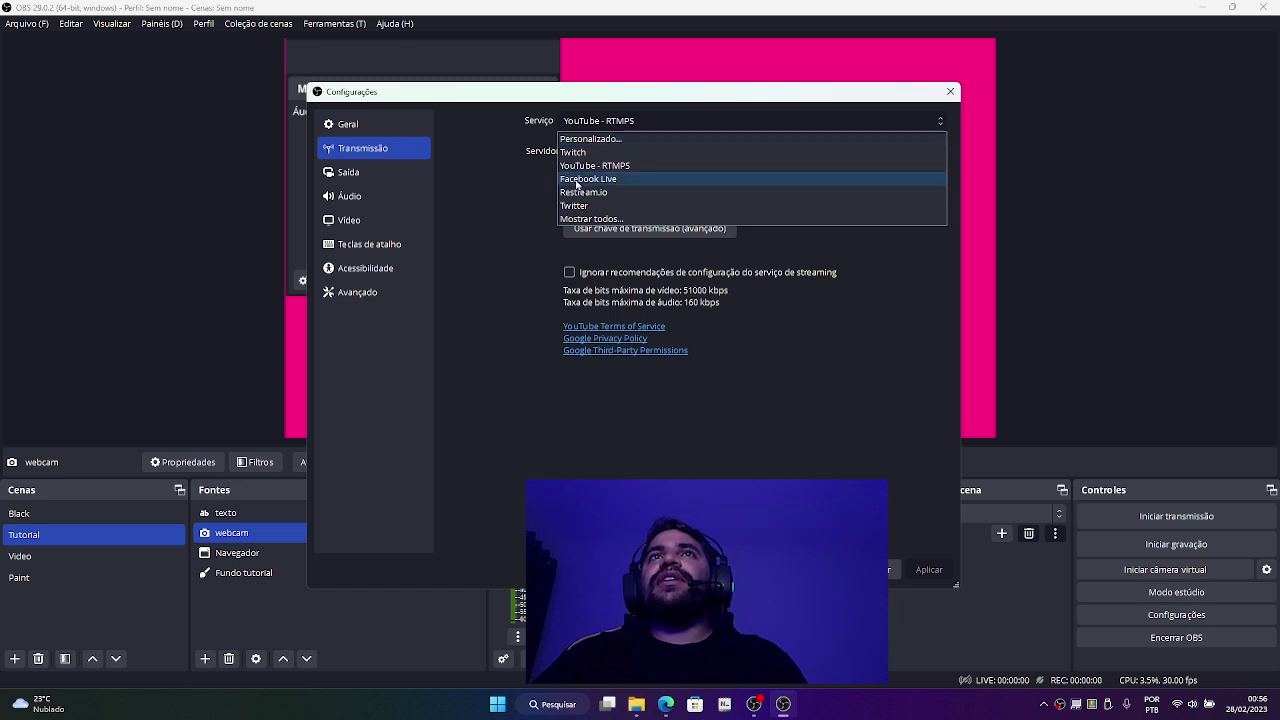
click(587, 153)
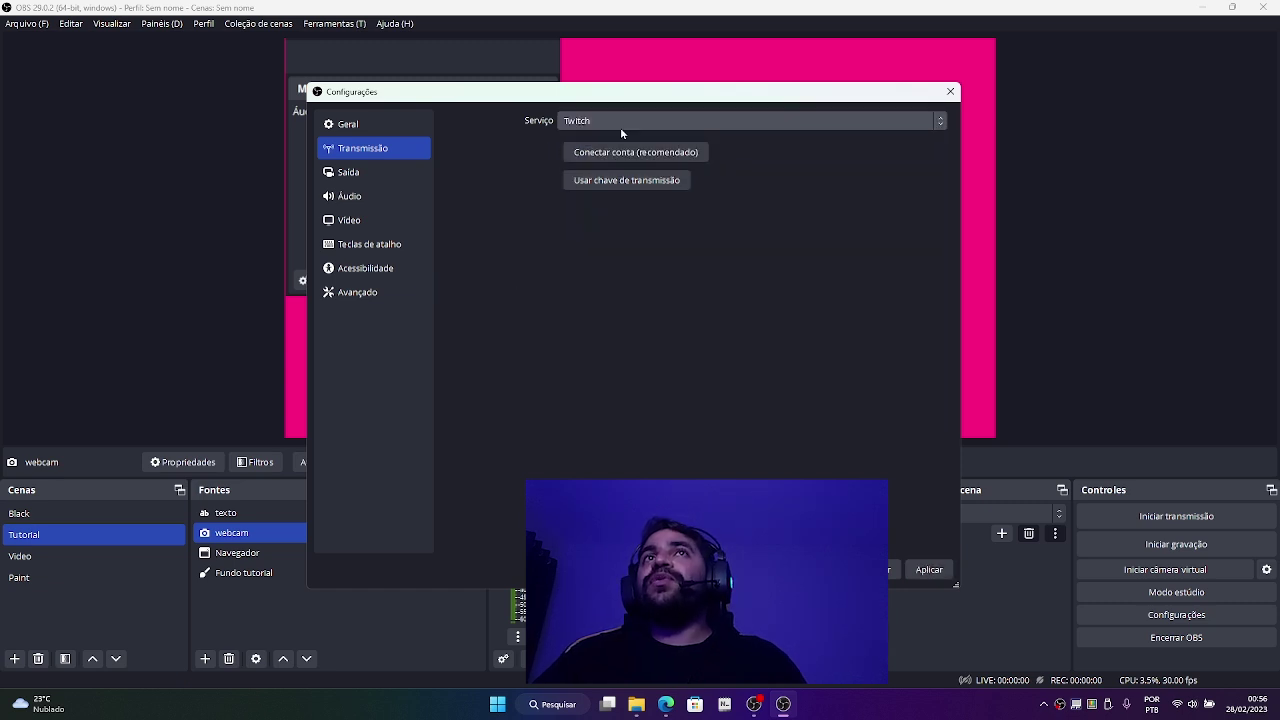
click(617, 122)
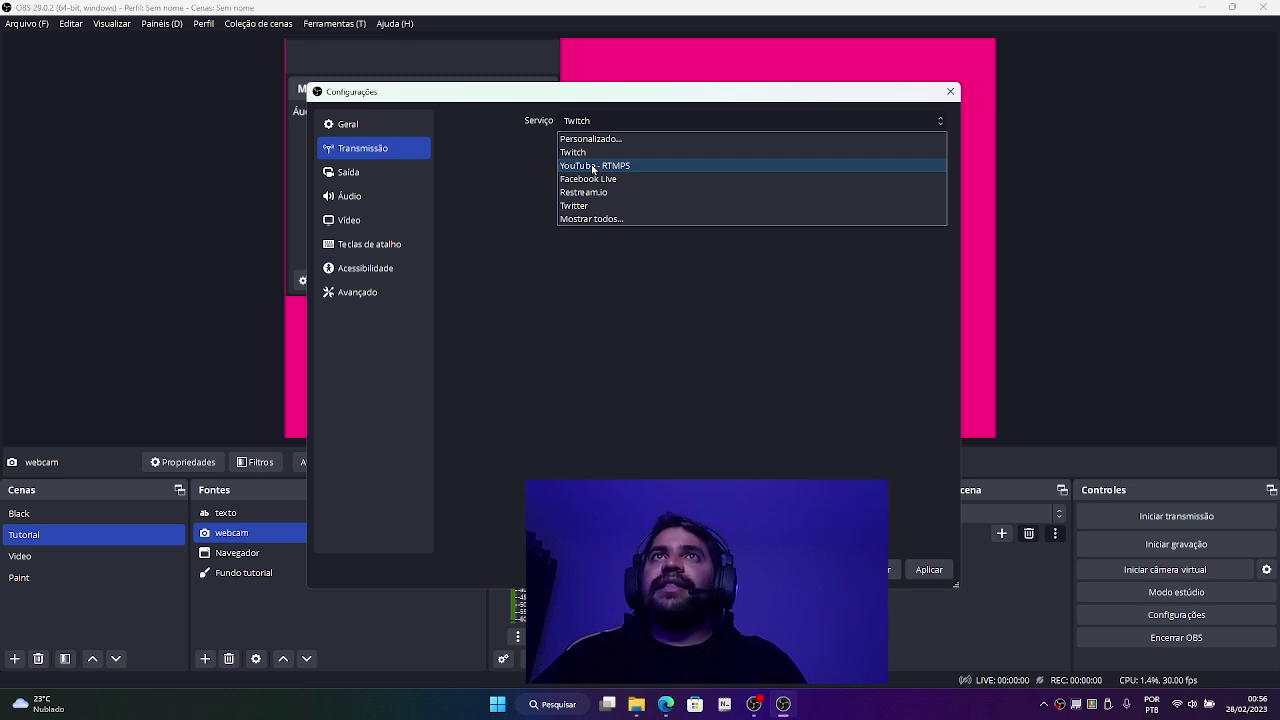
click(593, 166)
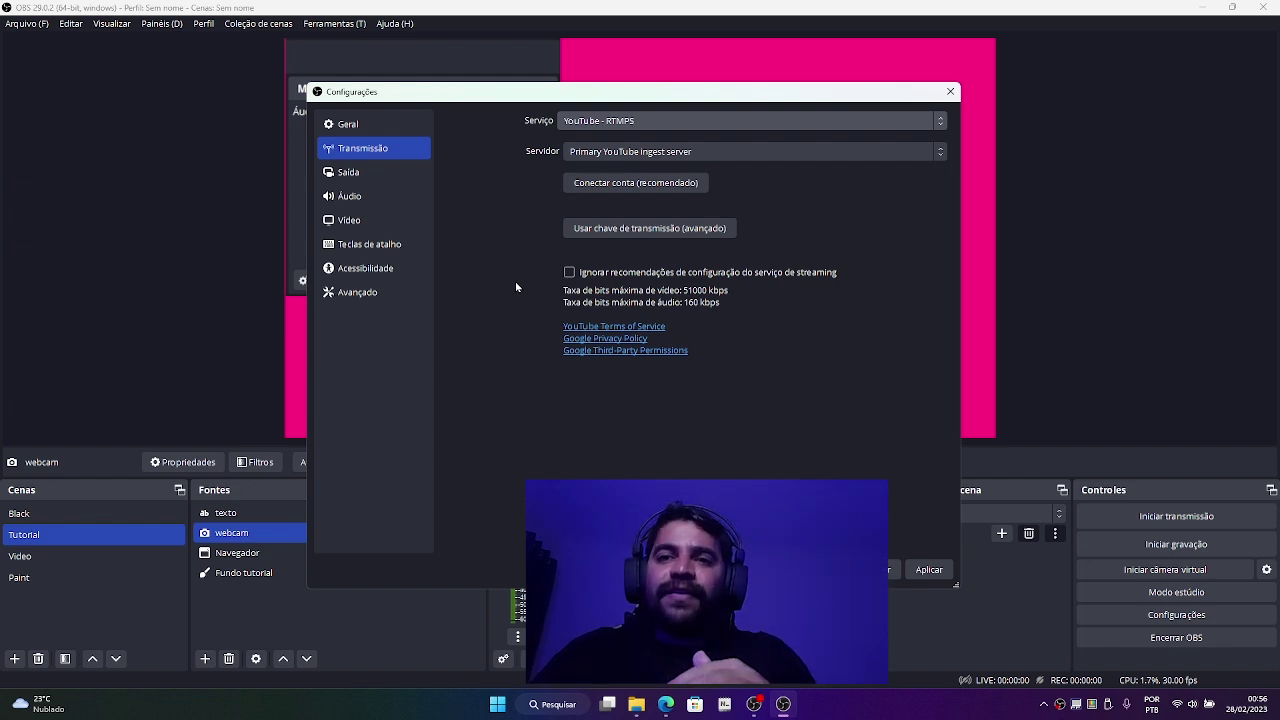
Step: Connect the YouTube account through the Google sign-in in the browser, allow OBS Studio access, and apply the streaming settings
click(635, 183)
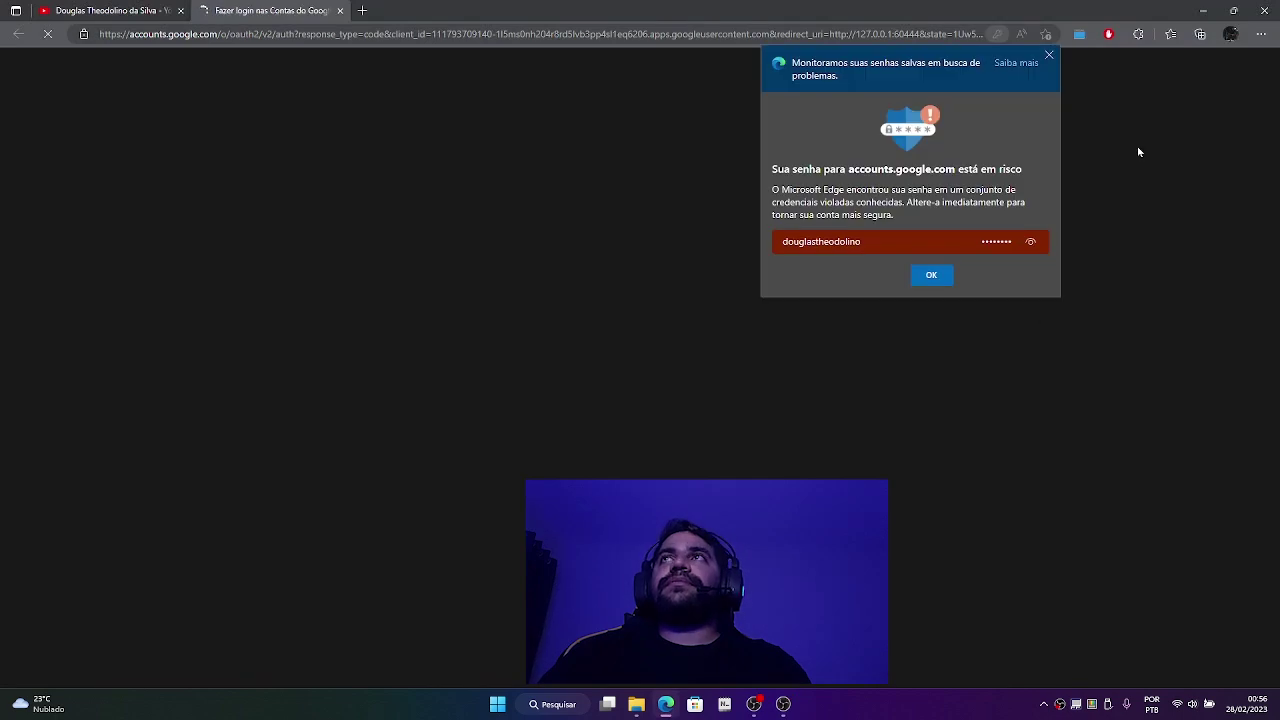
click(1047, 58)
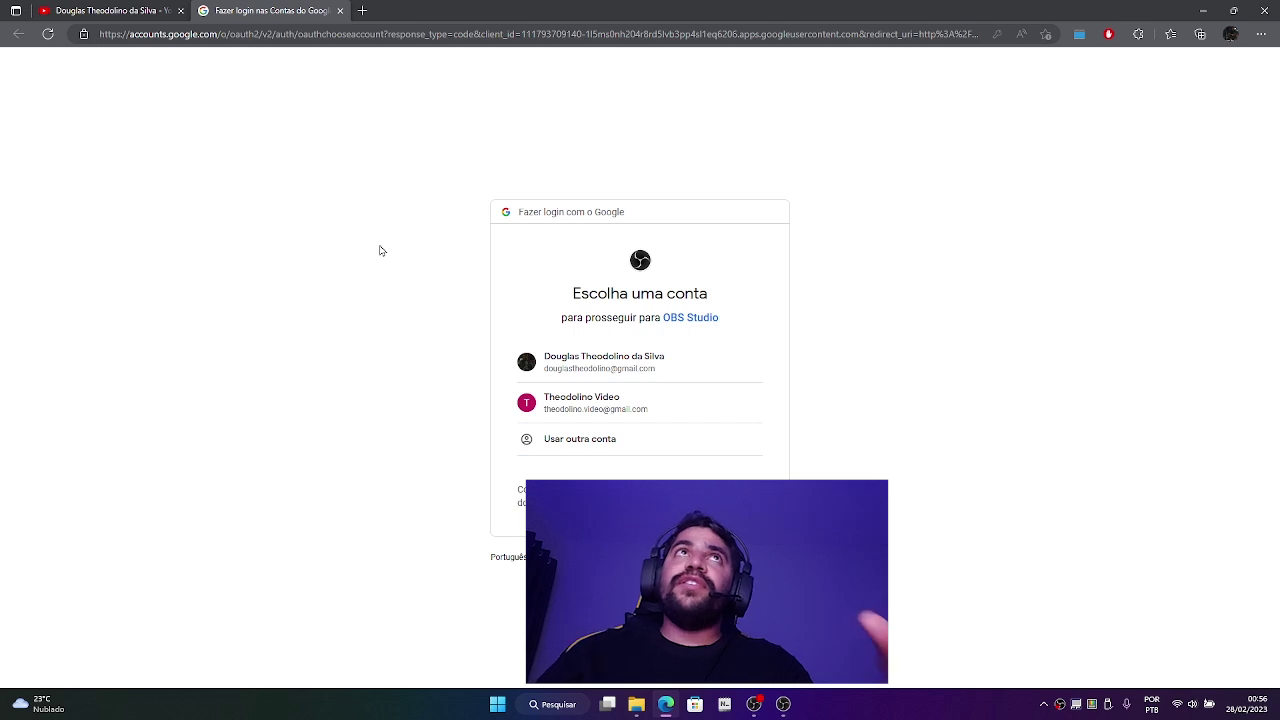
click(556, 376)
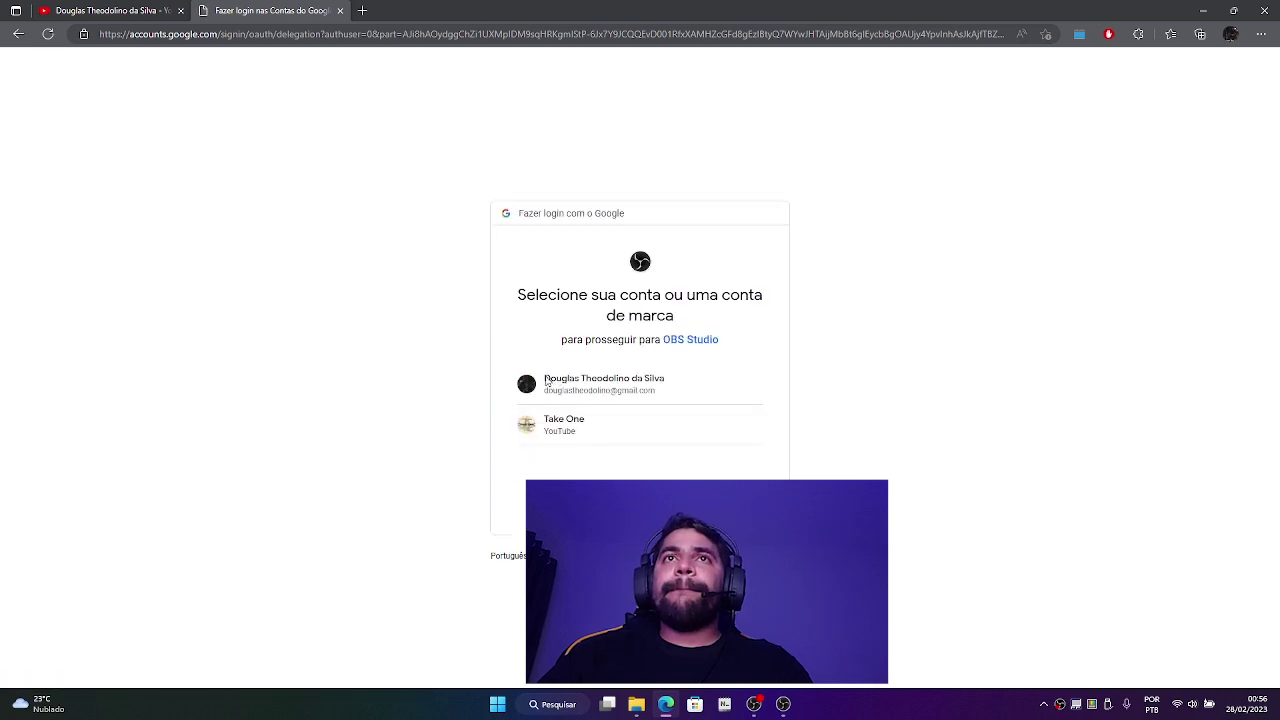
click(589, 391)
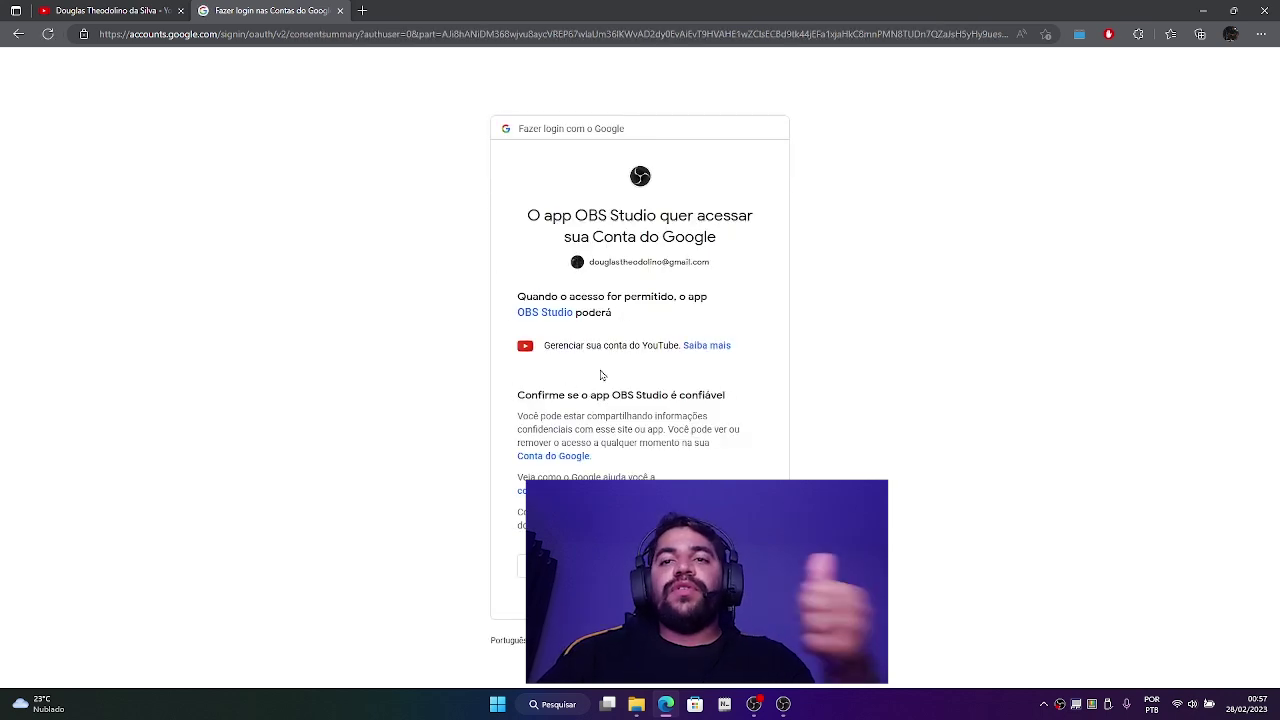
click(745, 567)
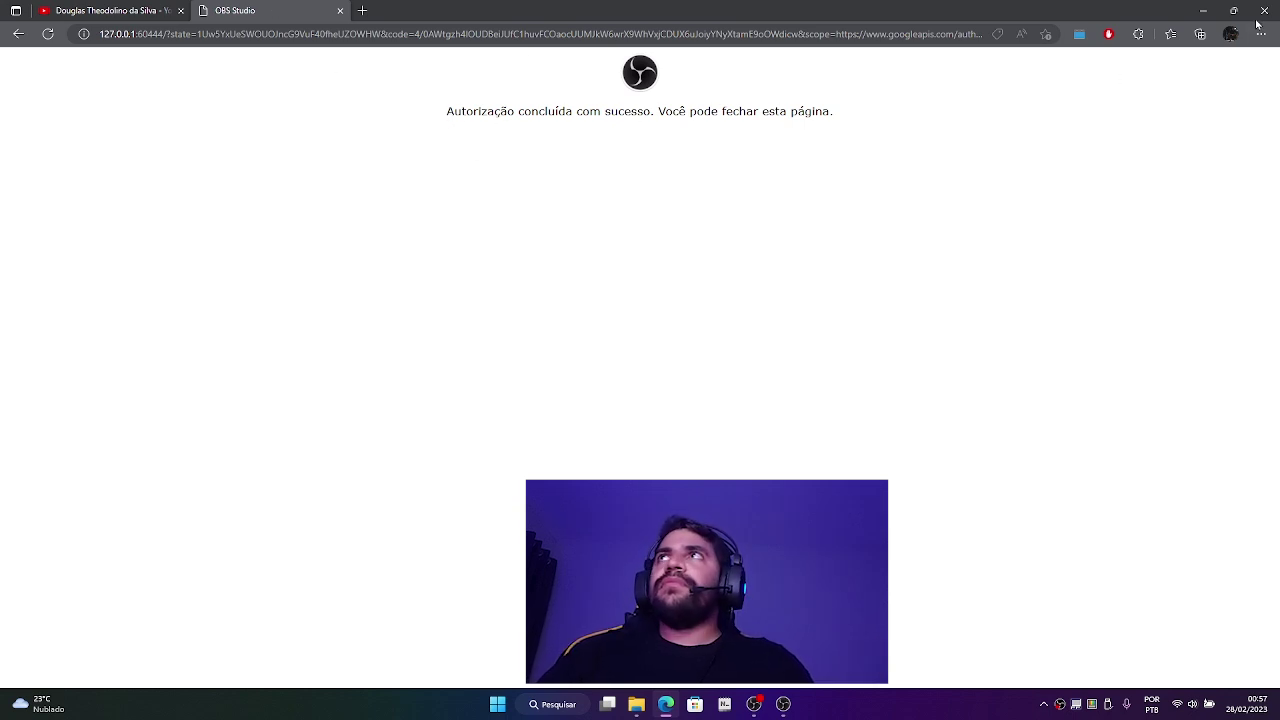
click(1205, 12)
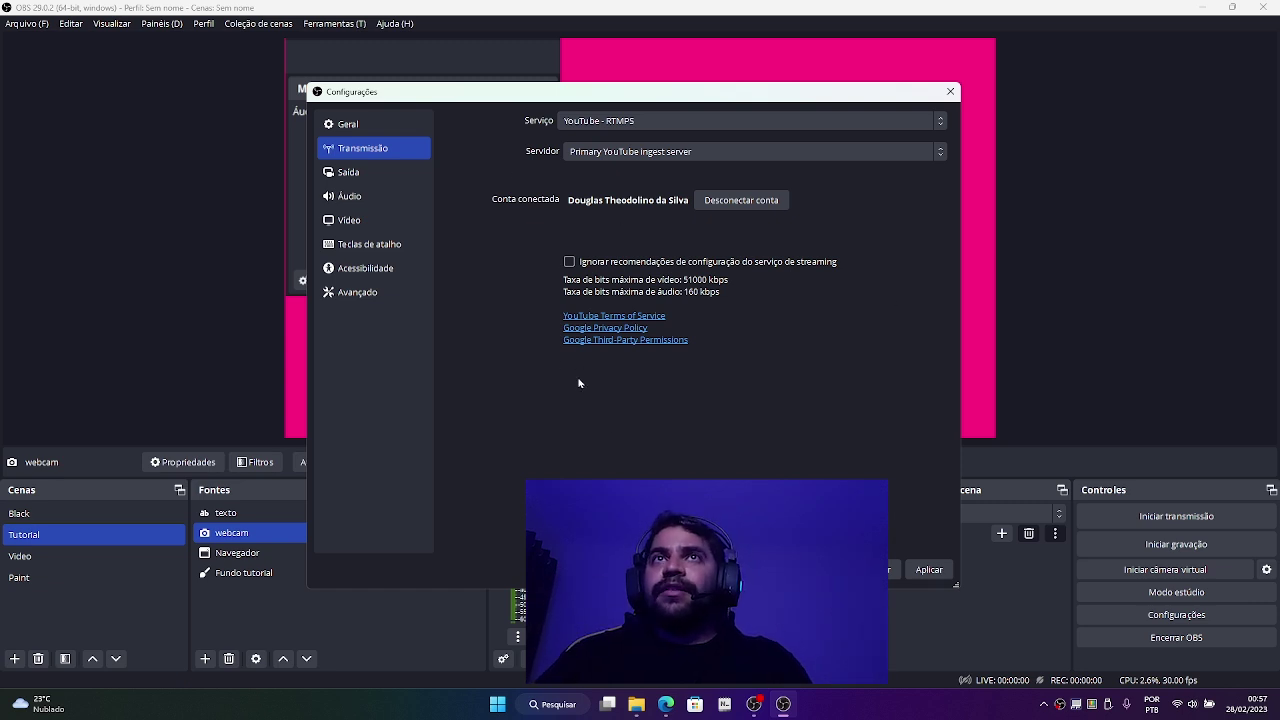
click(924, 569)
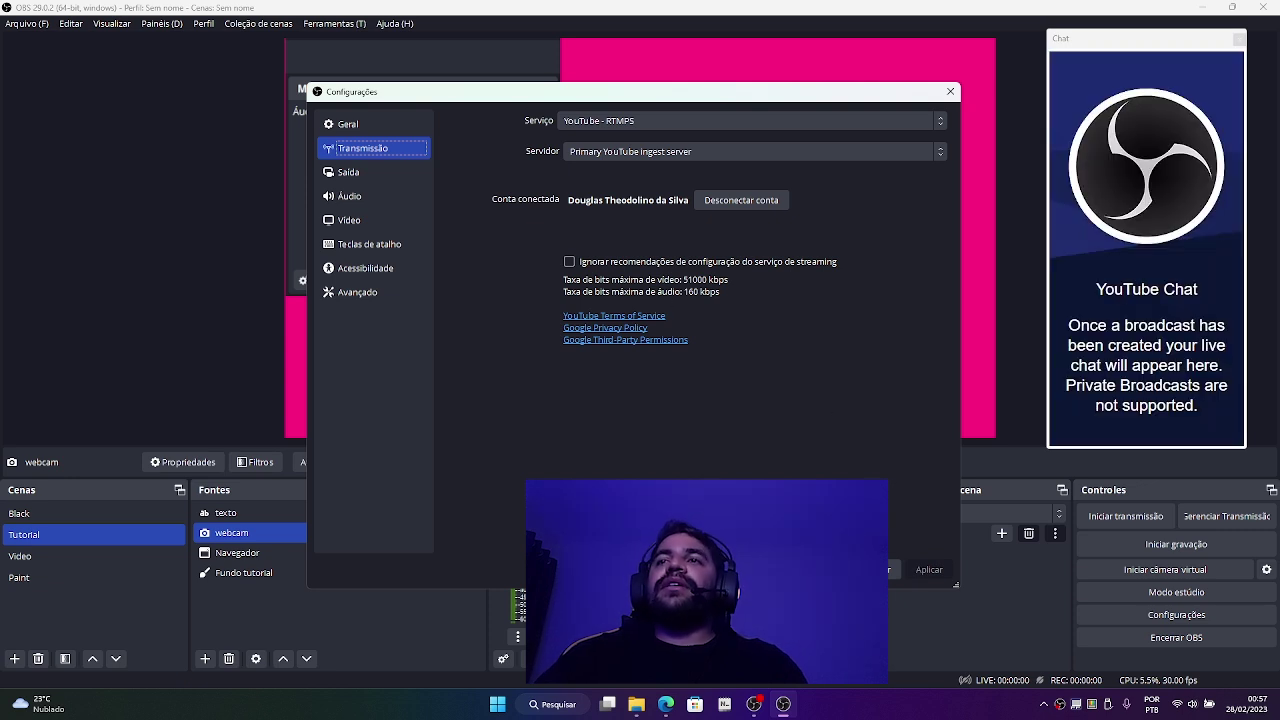
Step: Close the settings, dock the Chat panel above the preview and undock it as a floating window again
key(Escape)
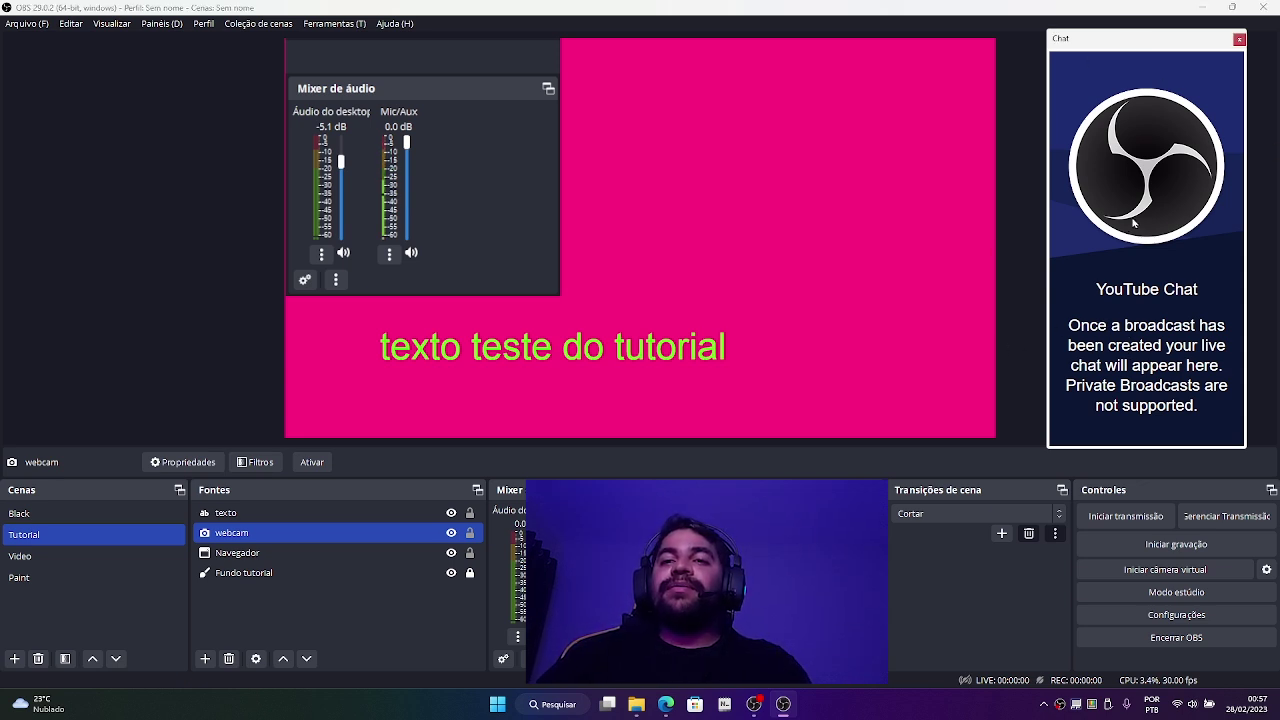
drag(1136, 42, 960, 86)
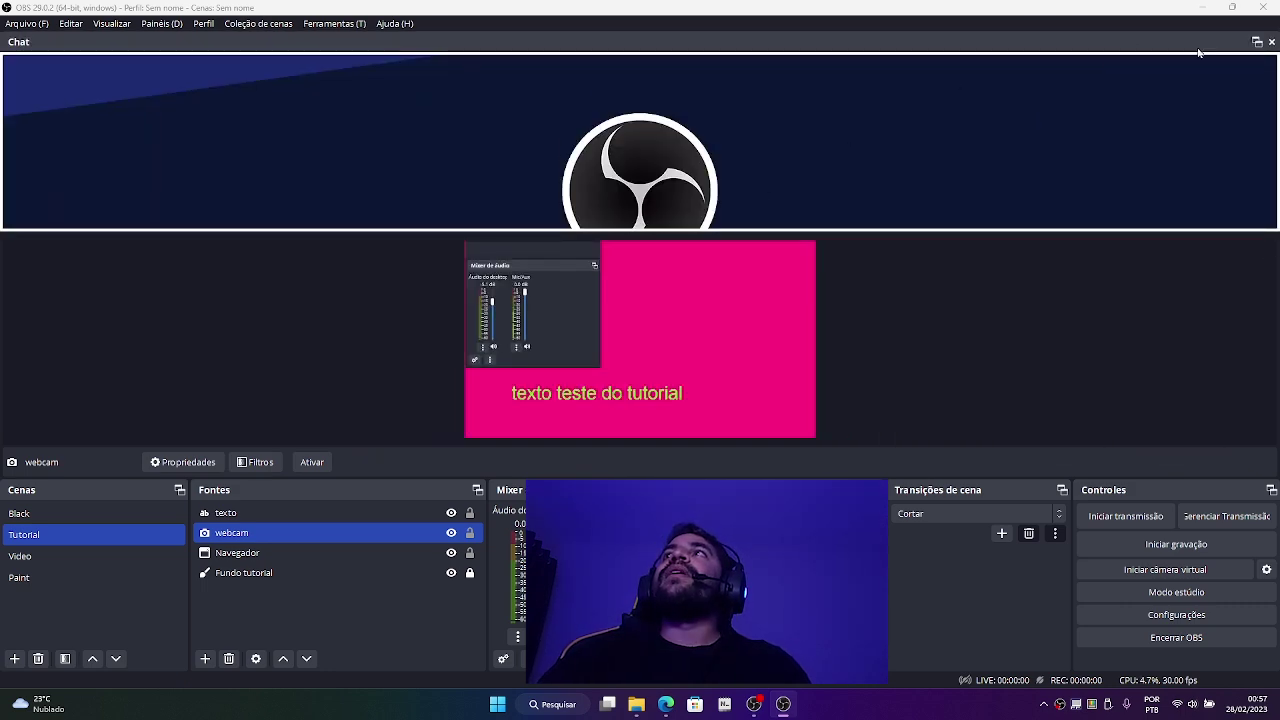
click(1257, 42)
drag(1155, 45, 1222, 50)
click(1257, 42)
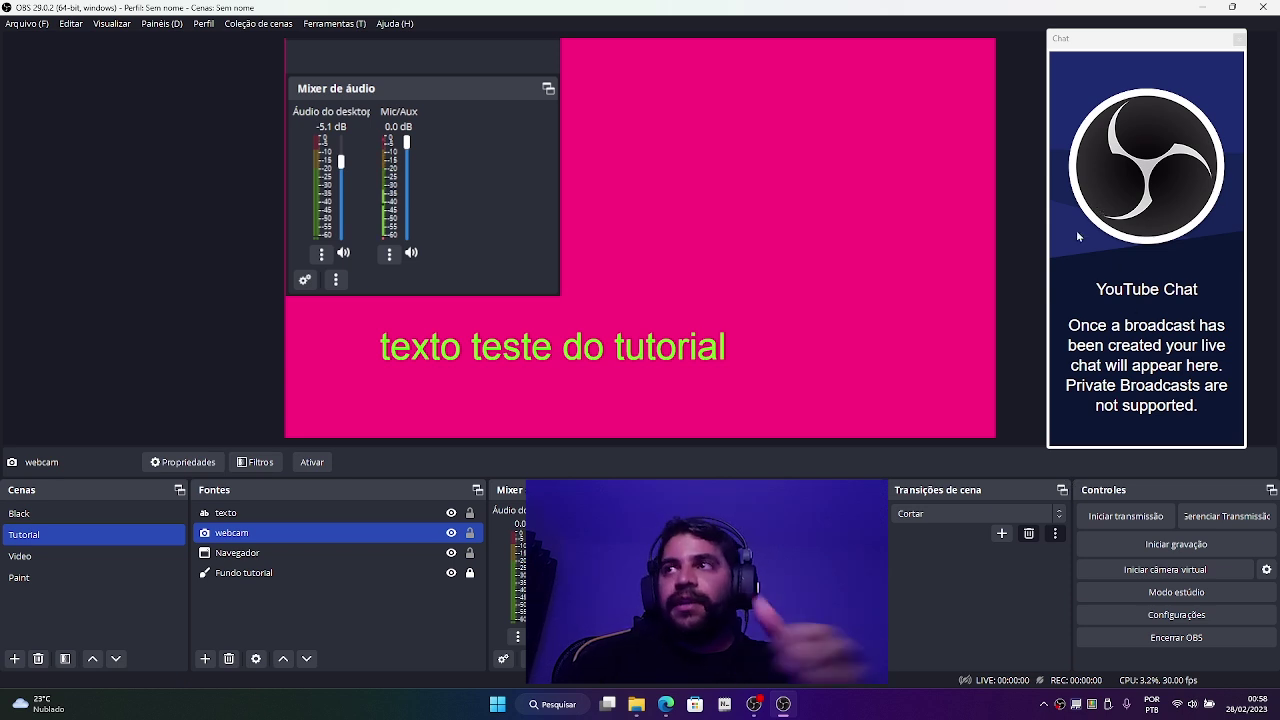
Step: Open the YouTube broadcast setup and title the new broadcast "Teste tutorial PROAC"
click(1203, 518)
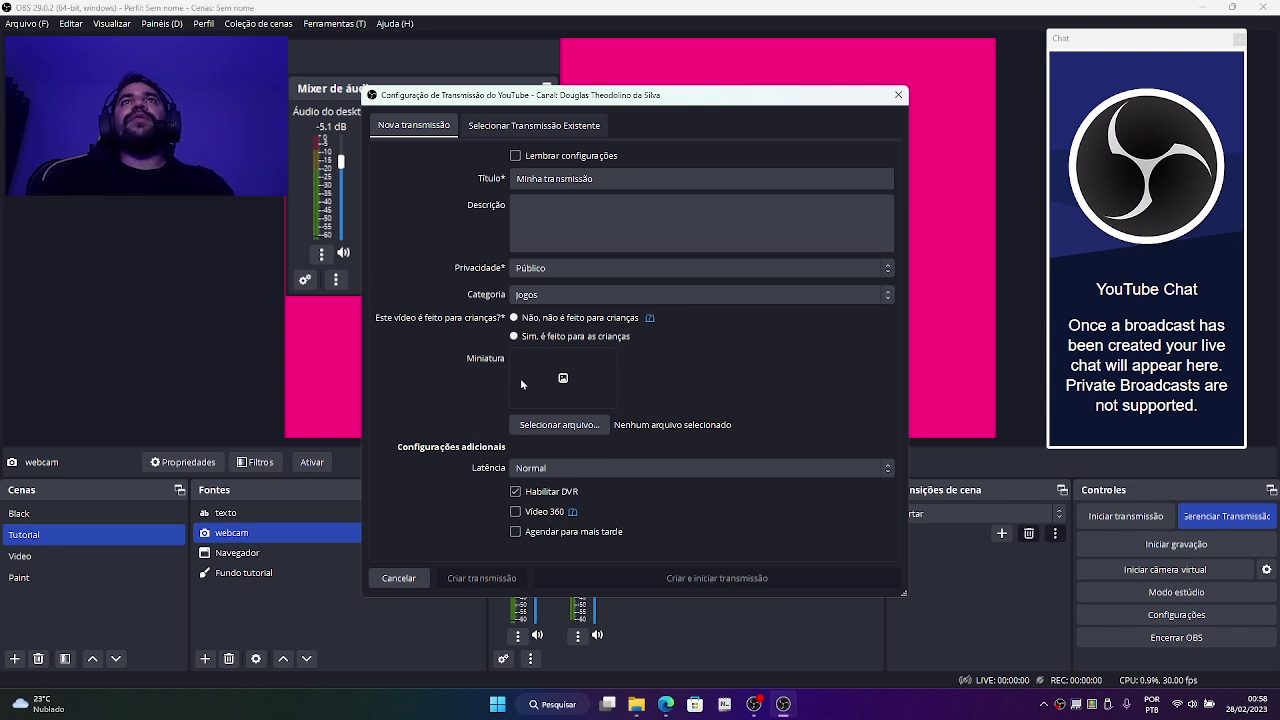
click(598, 178)
triple_click(598, 178)
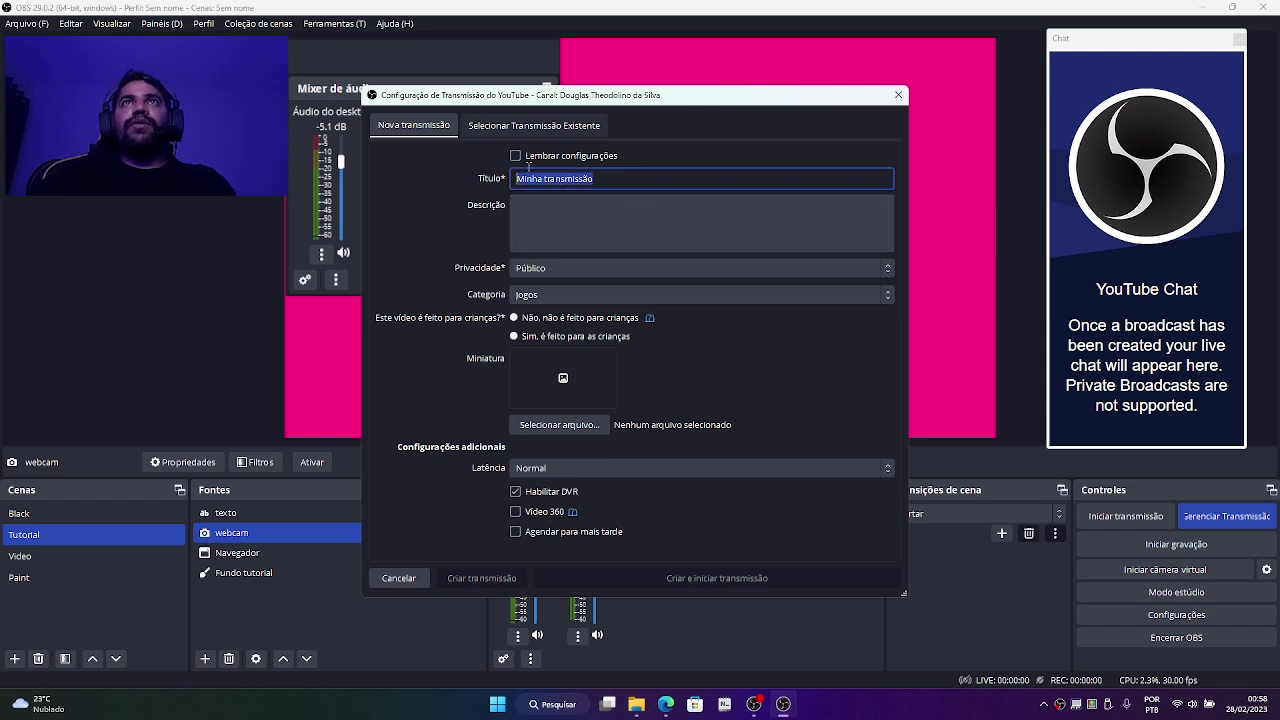
text(Teste tutor)
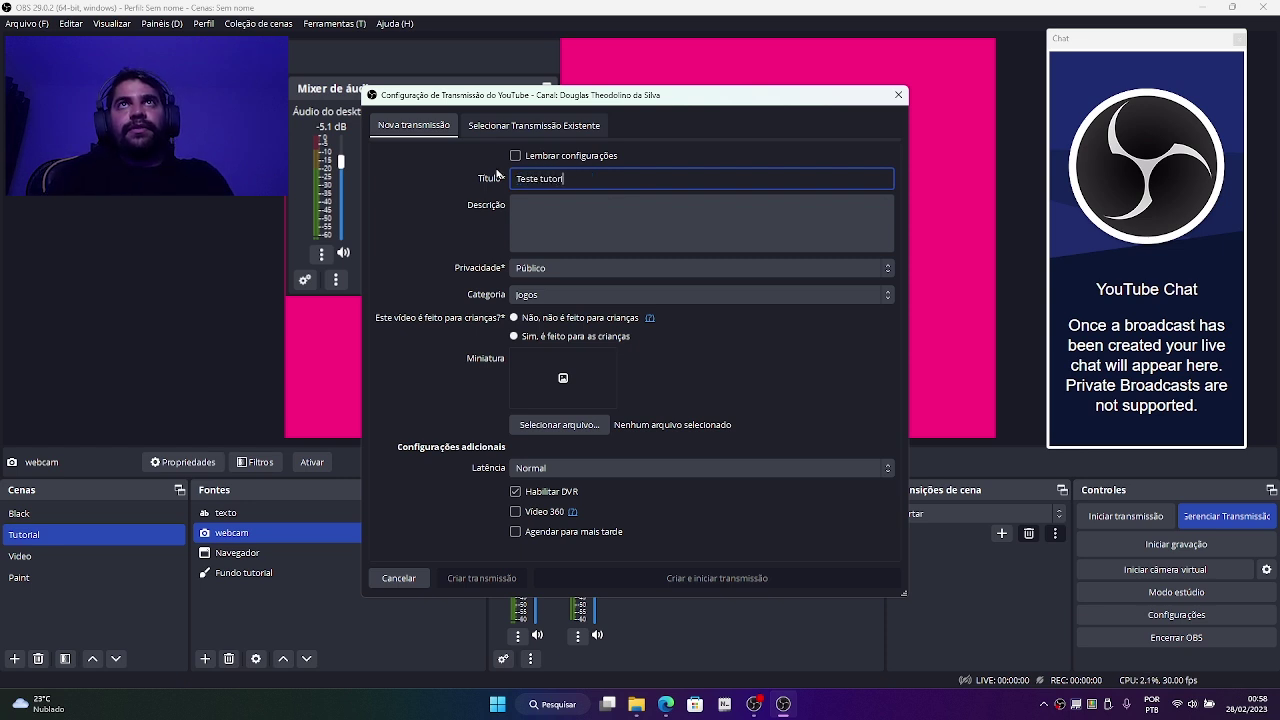
text(ial PROAC)
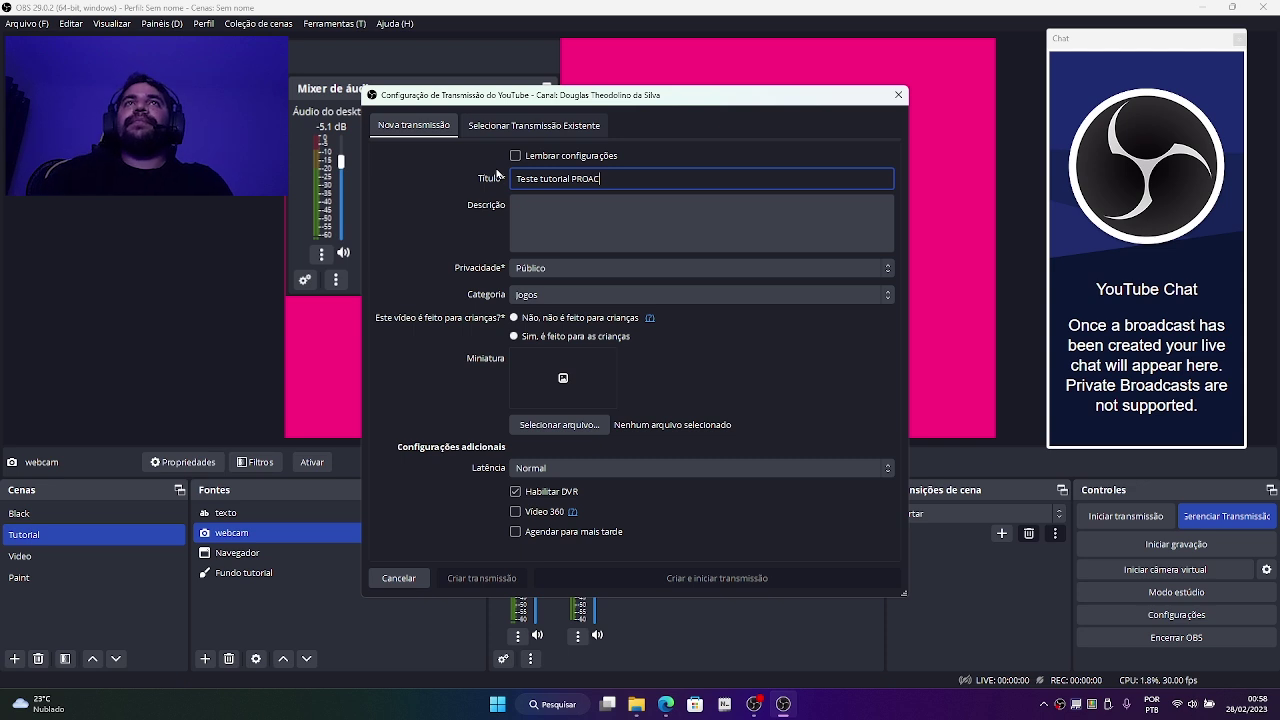
Step: Set the broadcast description to "Esta transmissão tem por finalidade testar o tutorial"
key(Tab)
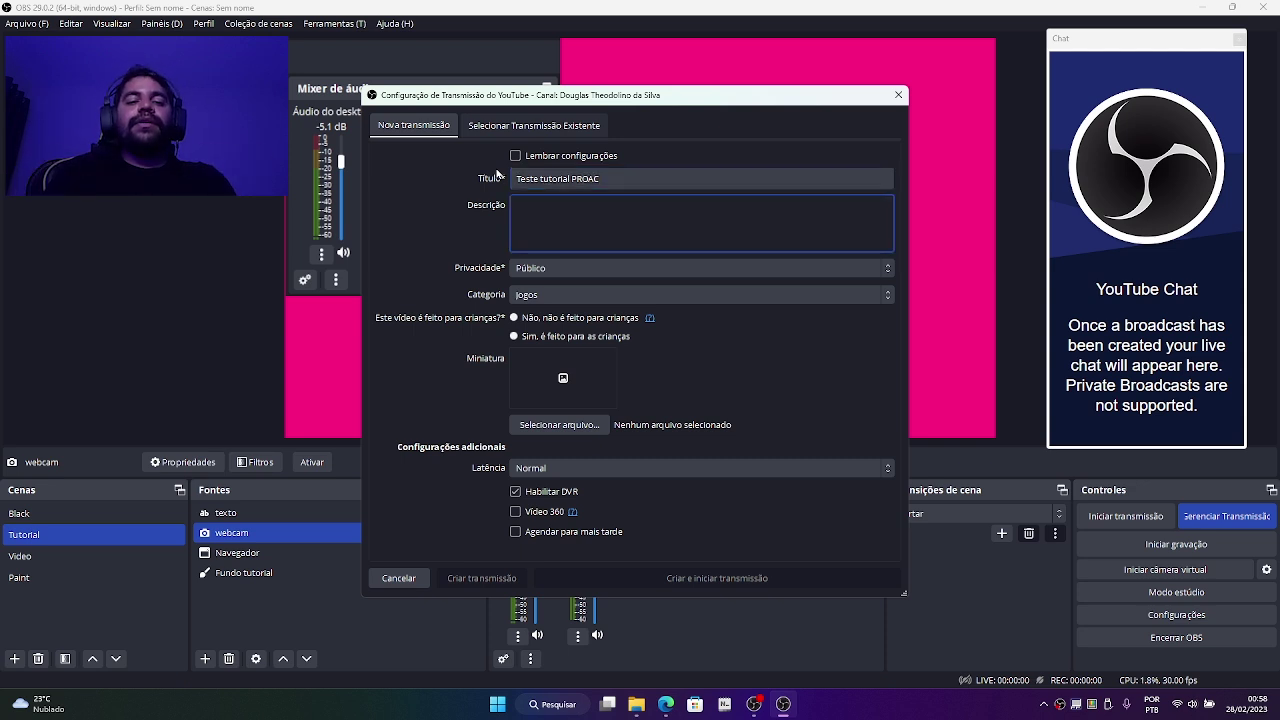
text(es)
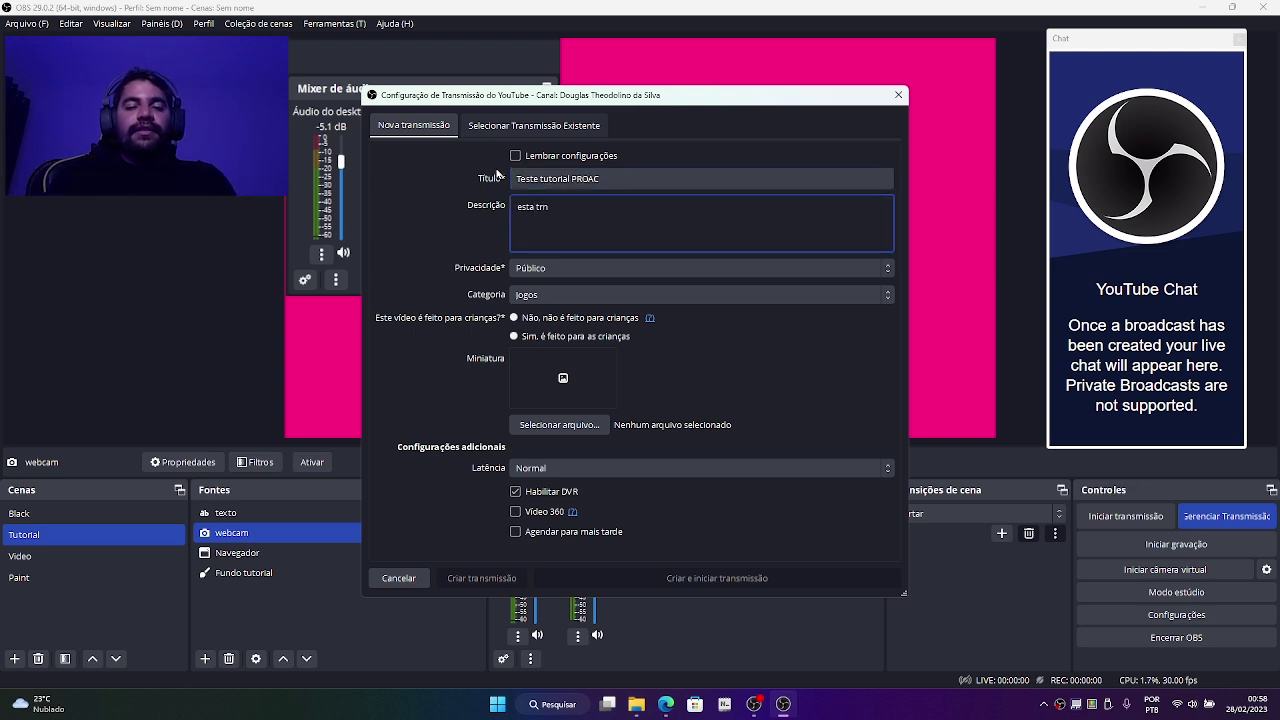
text(tá)
key(ctrl+a)
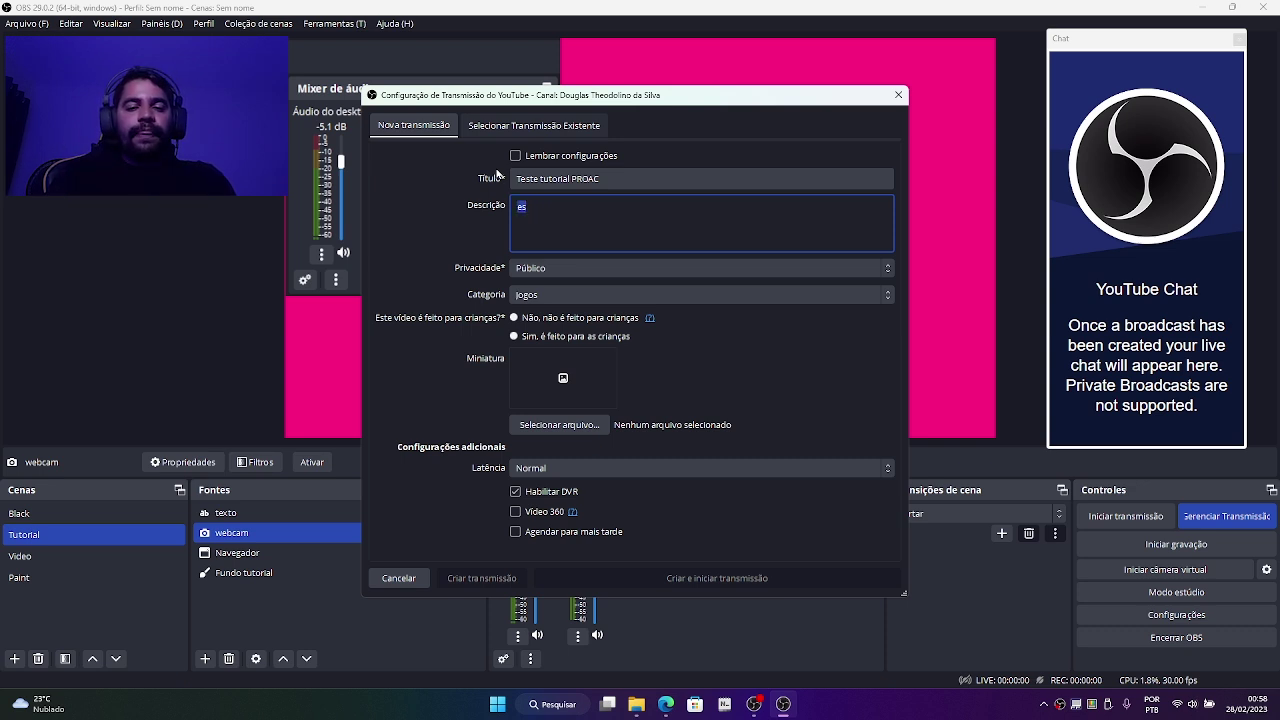
text(Esta)
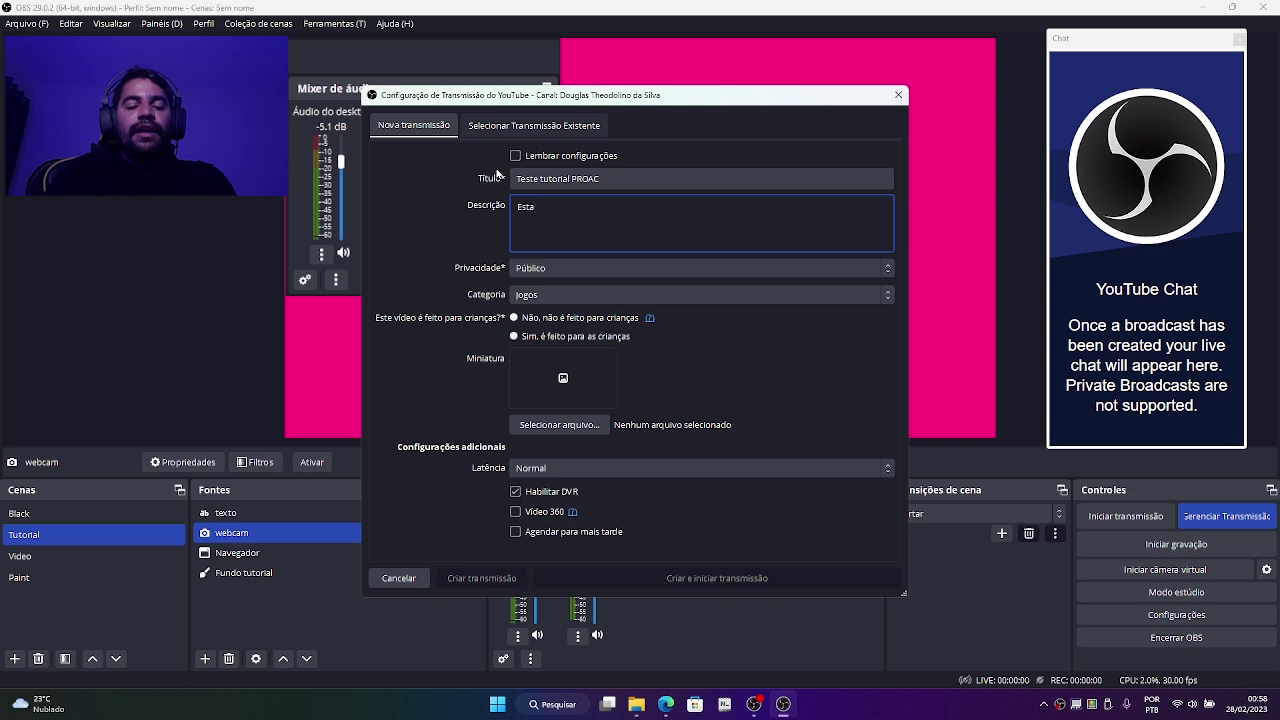
text( transmiss)
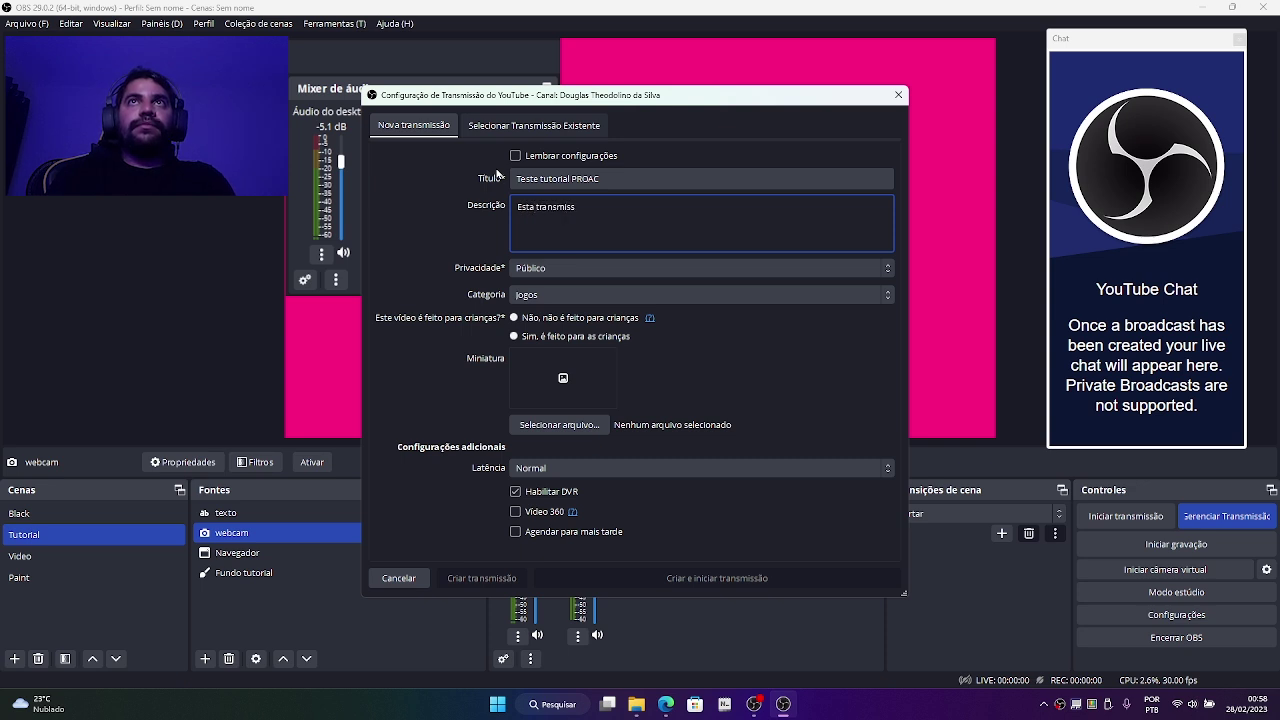
text(ão tem por finalidade)
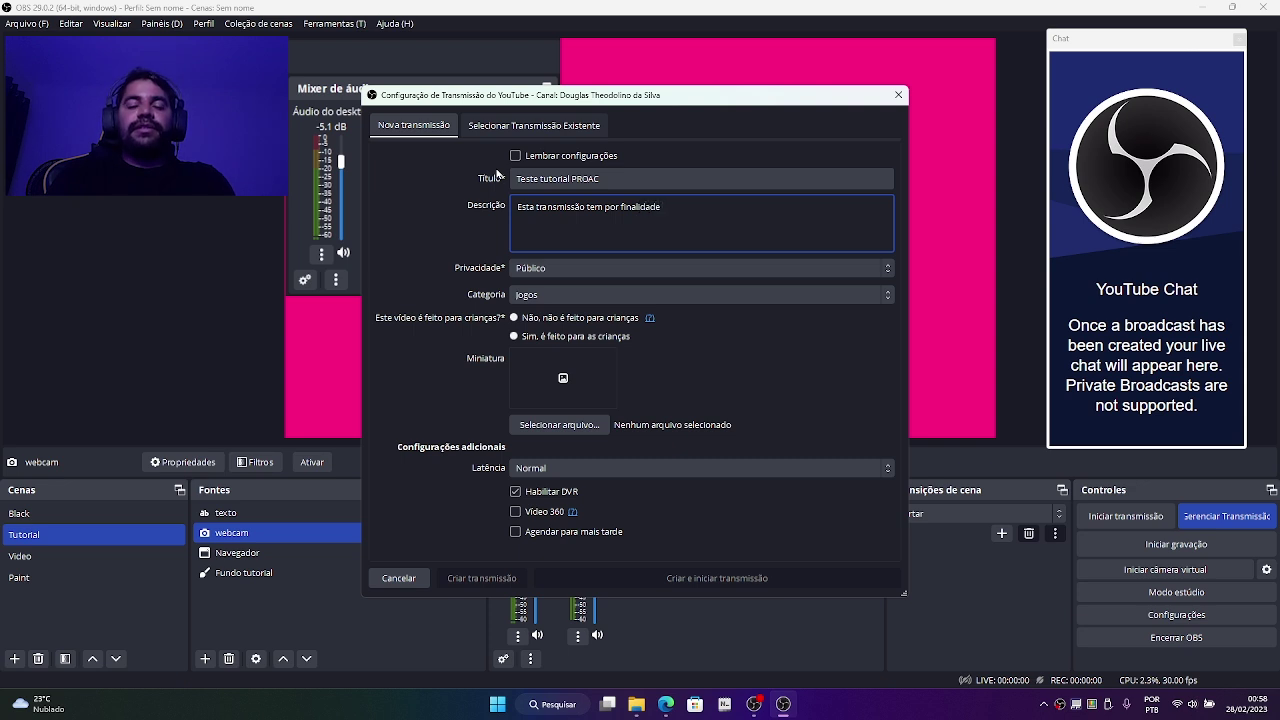
text( testar )
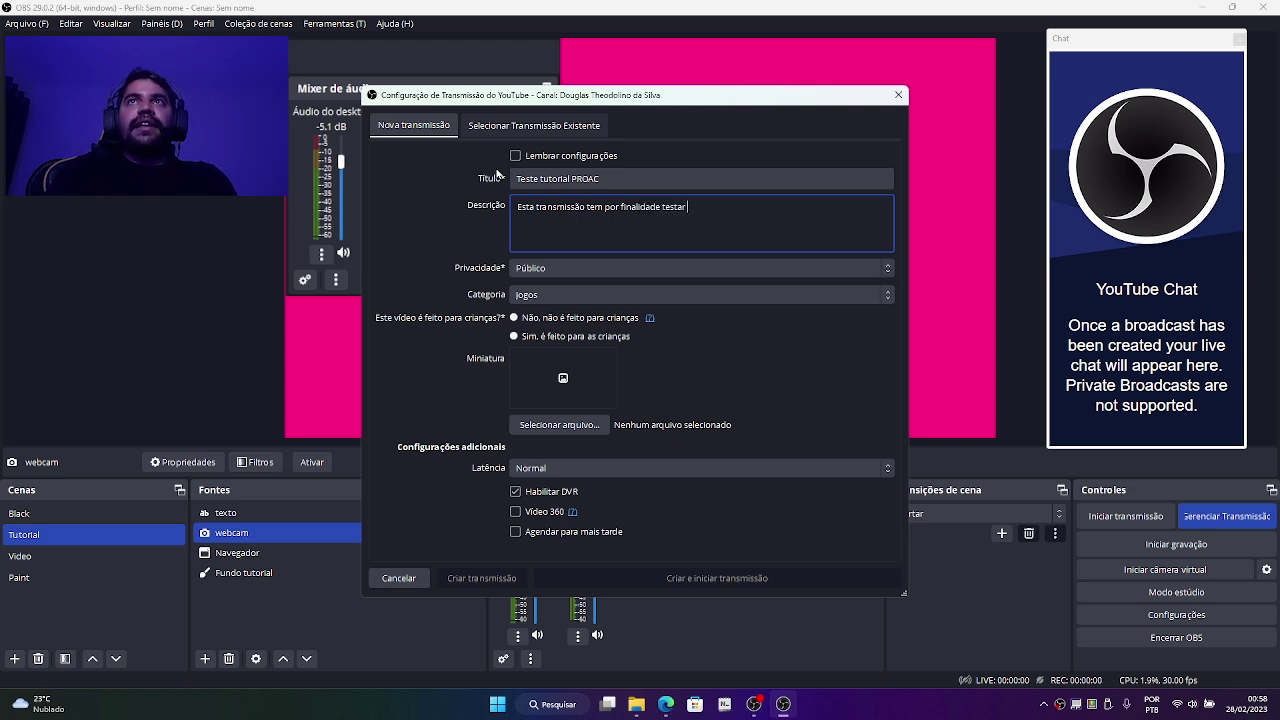
text(o tutorial)
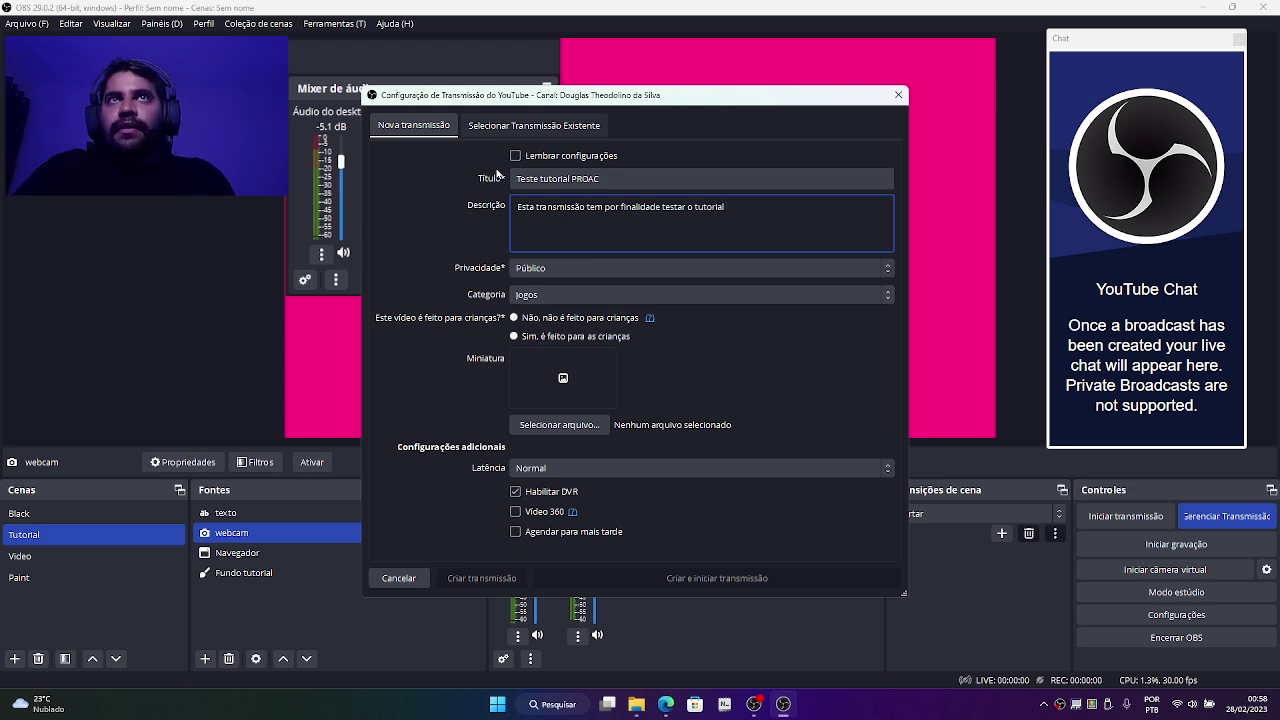
Step: Set the broadcast privacy to Público and mark the video as not made for children
click(640, 270)
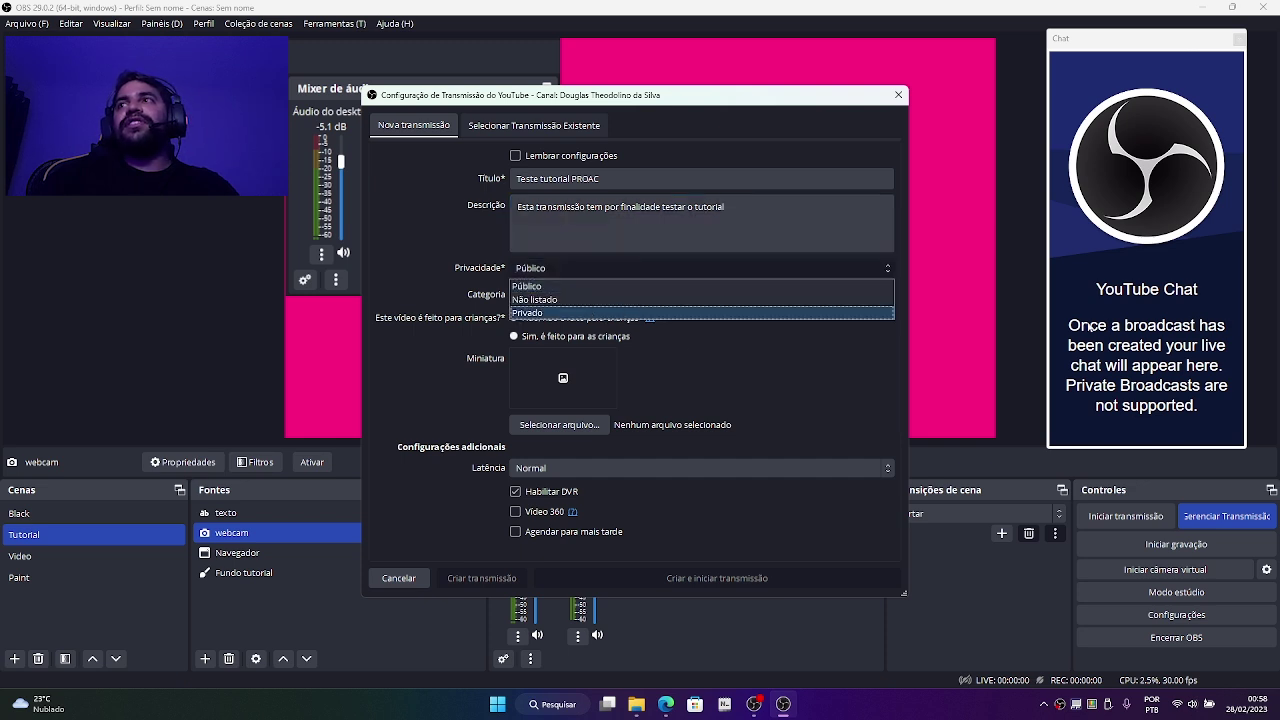
click(540, 290)
click(564, 267)
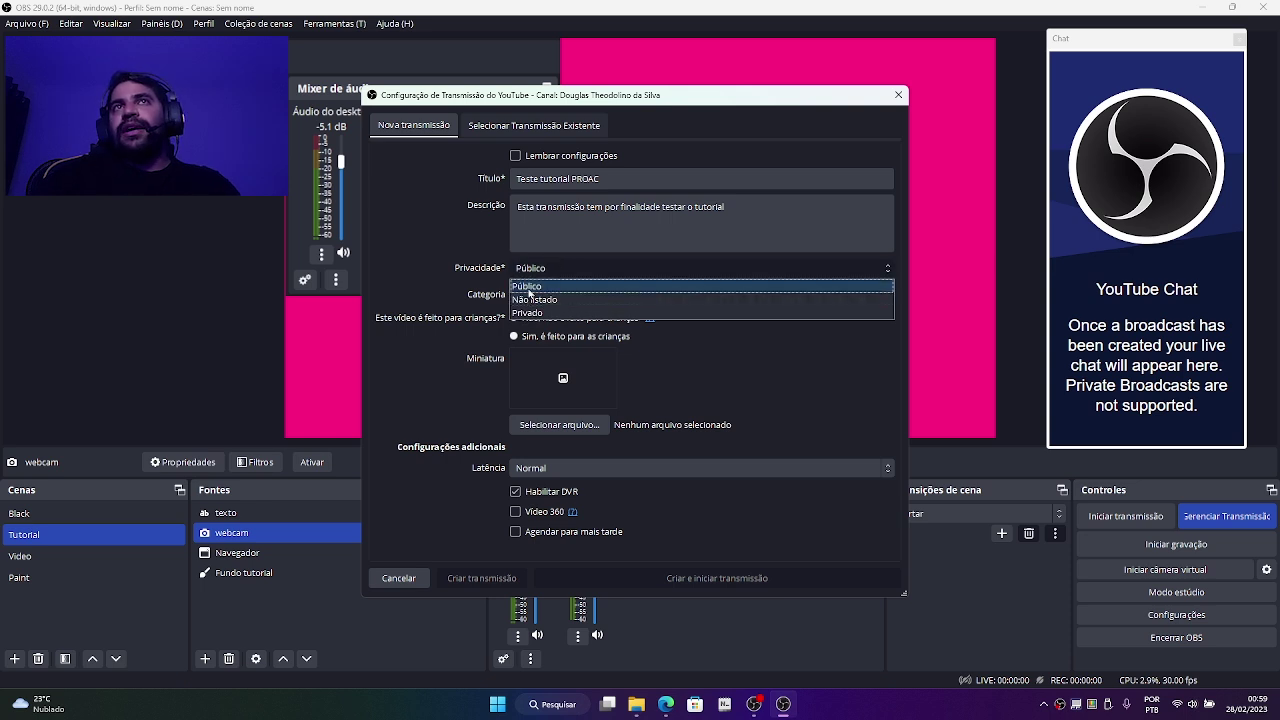
click(537, 287)
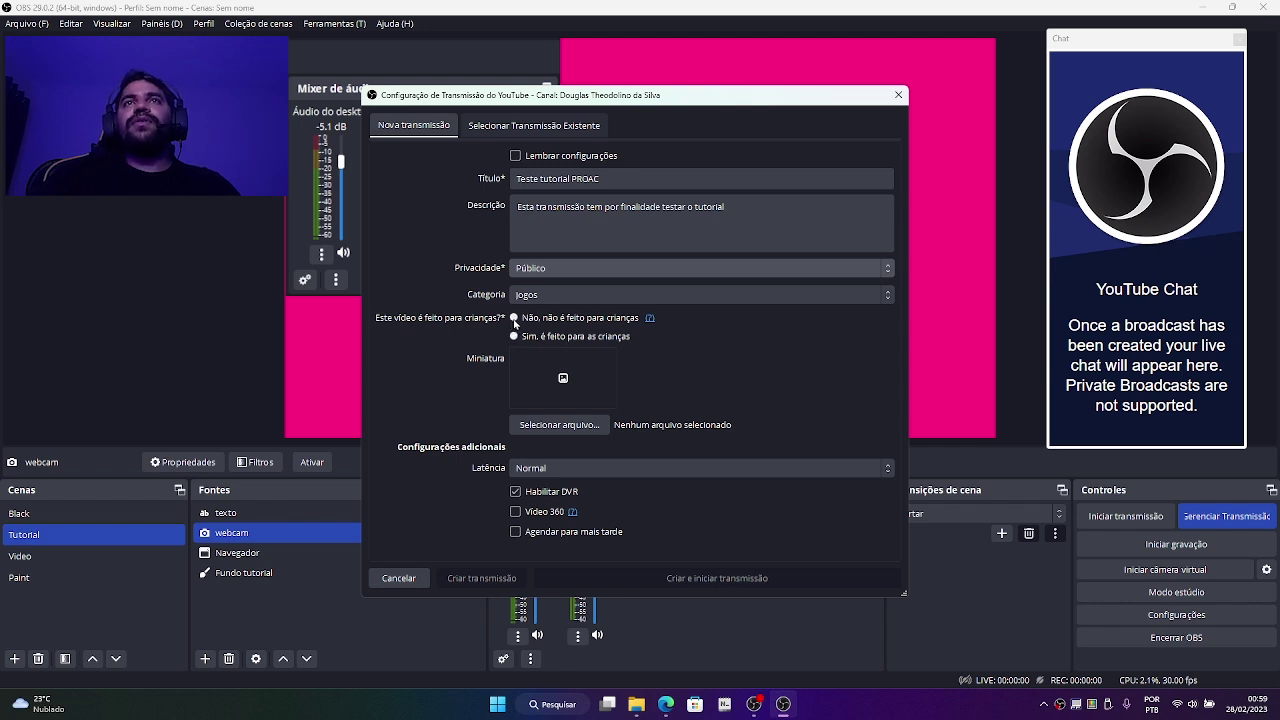
click(514, 318)
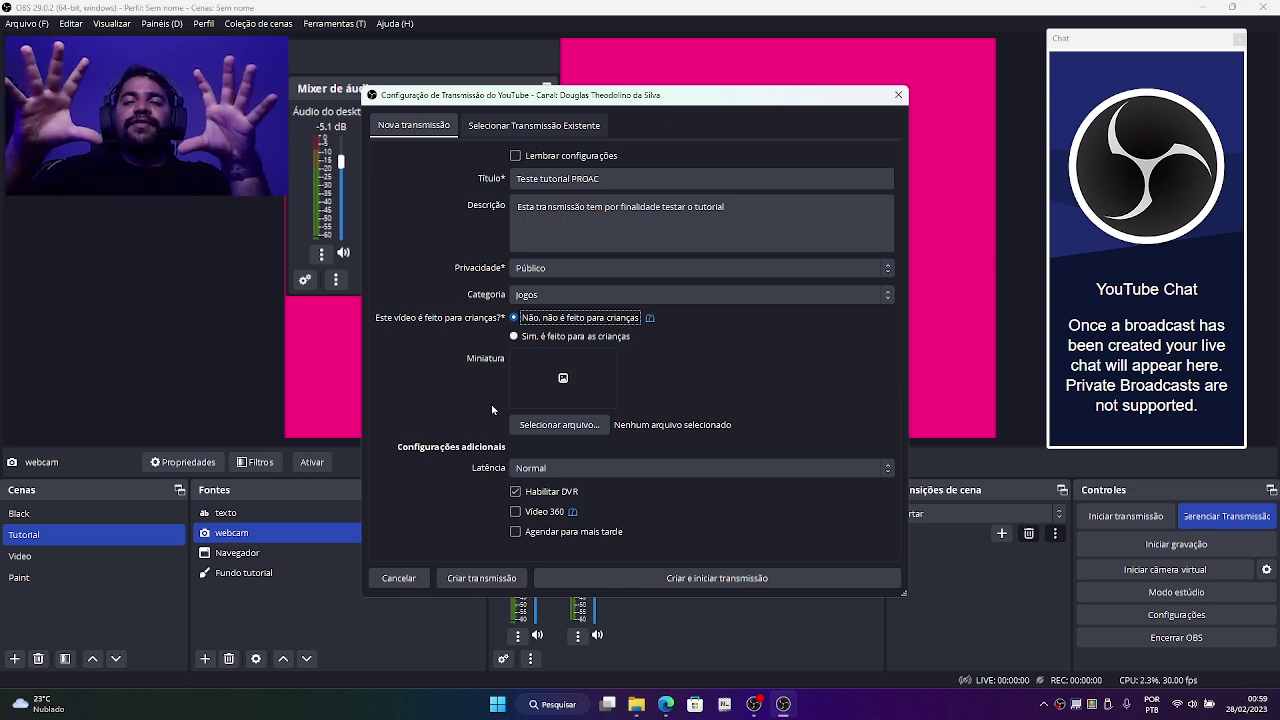
Step: Use the image 755385 from the Imagens folder as the broadcast thumbnail
click(557, 424)
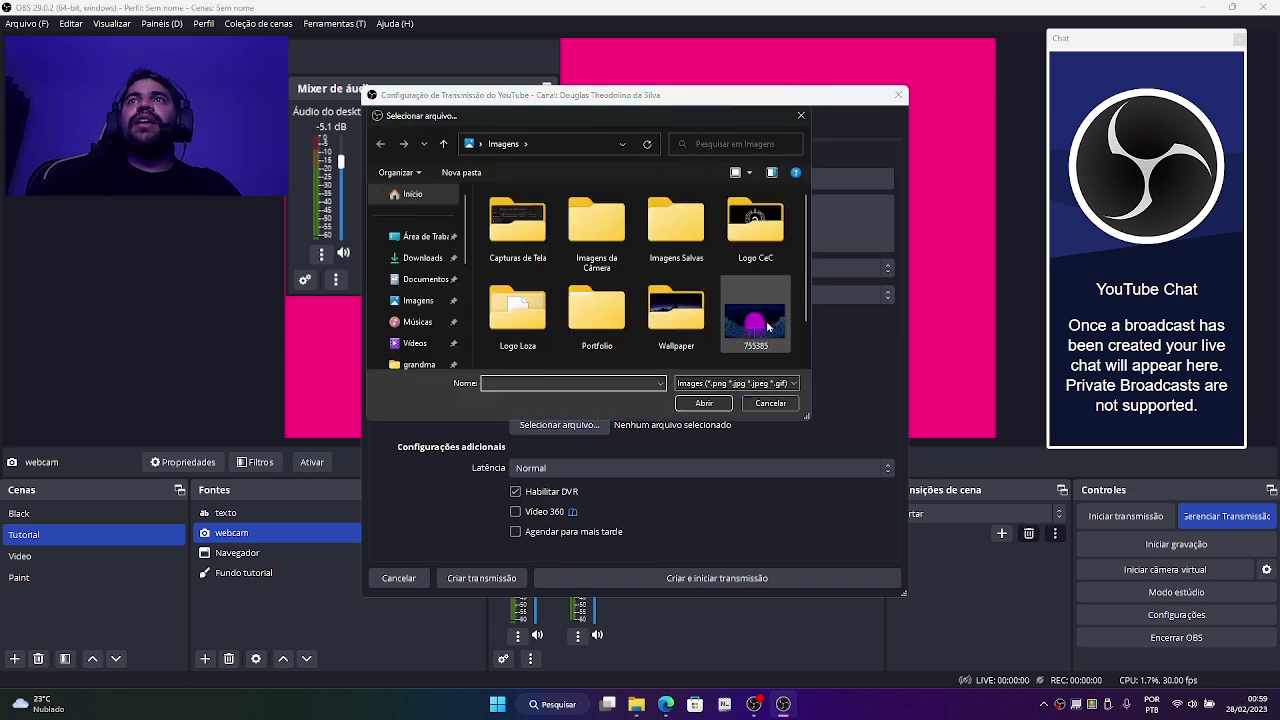
click(748, 318)
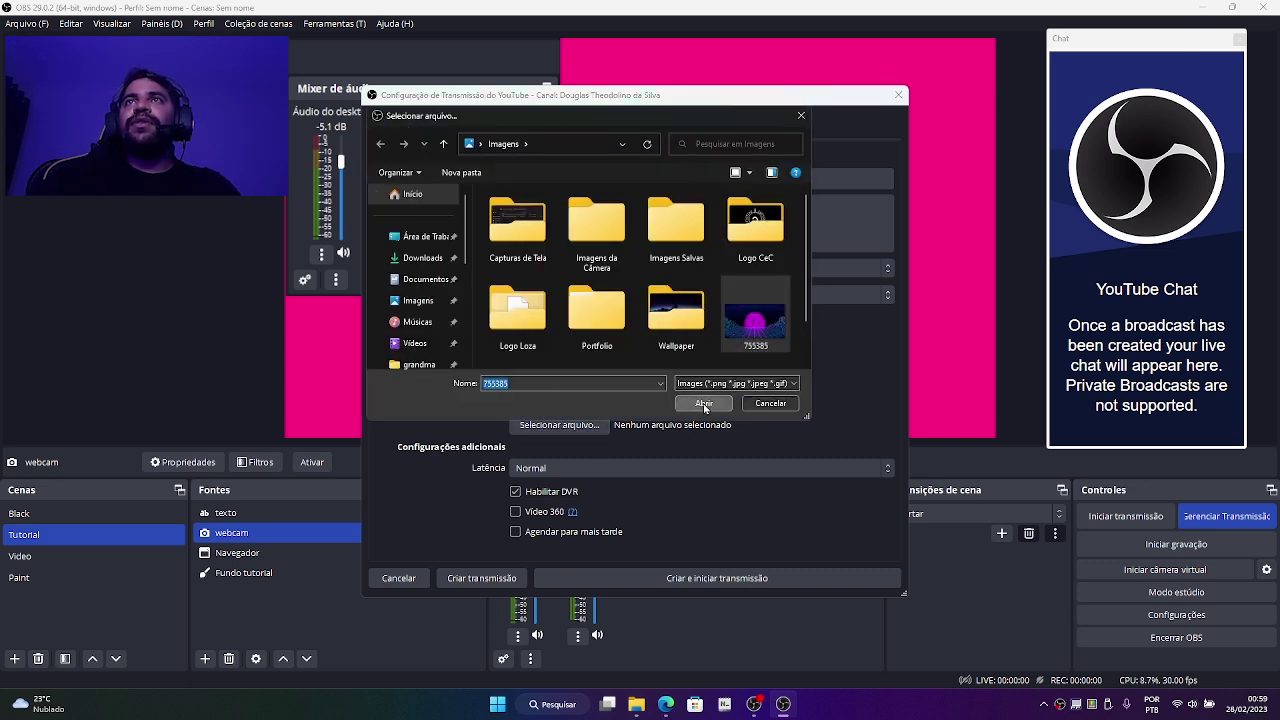
click(704, 403)
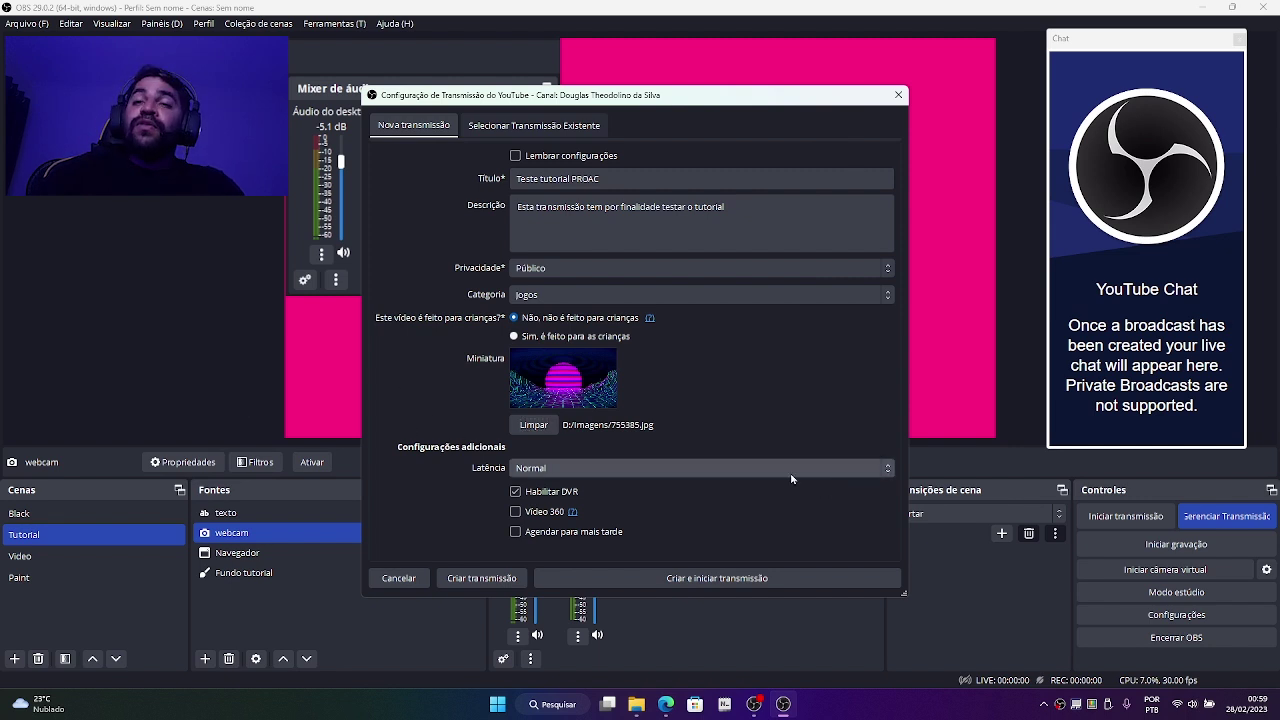
Step: Choose Normal latency and create the broadcast without starting it
click(703, 465)
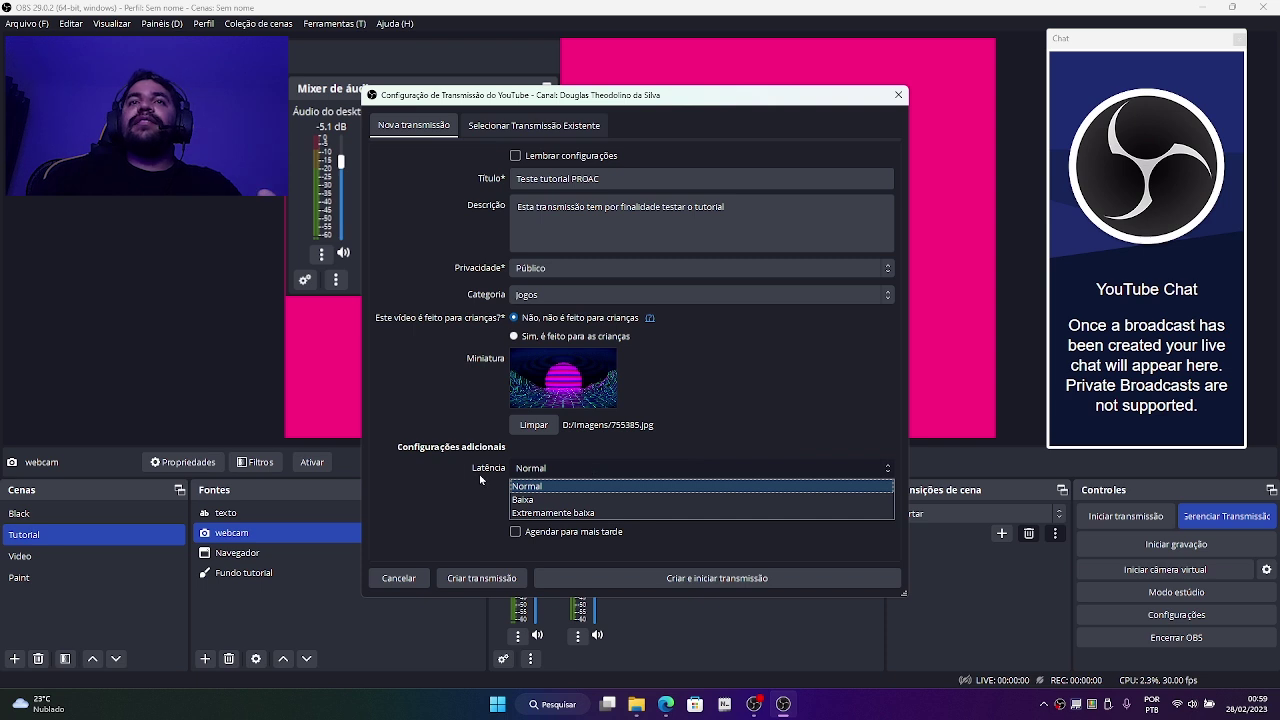
click(552, 486)
click(553, 493)
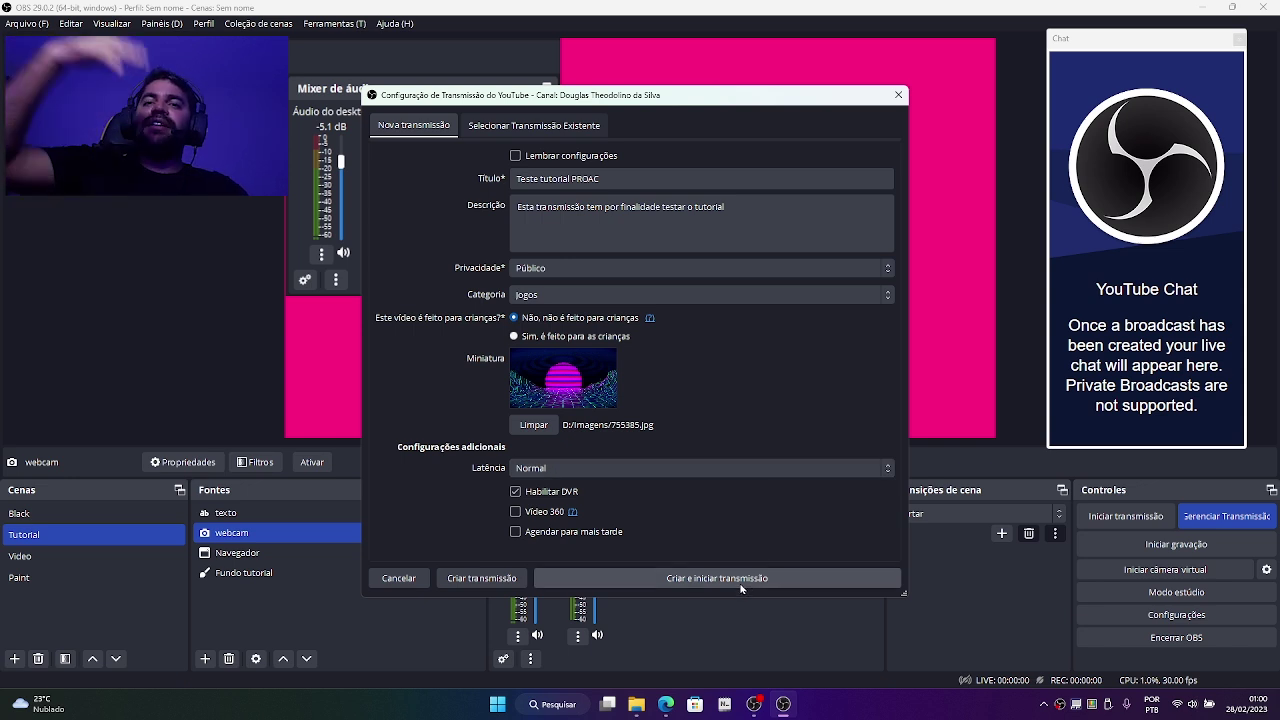
click(483, 586)
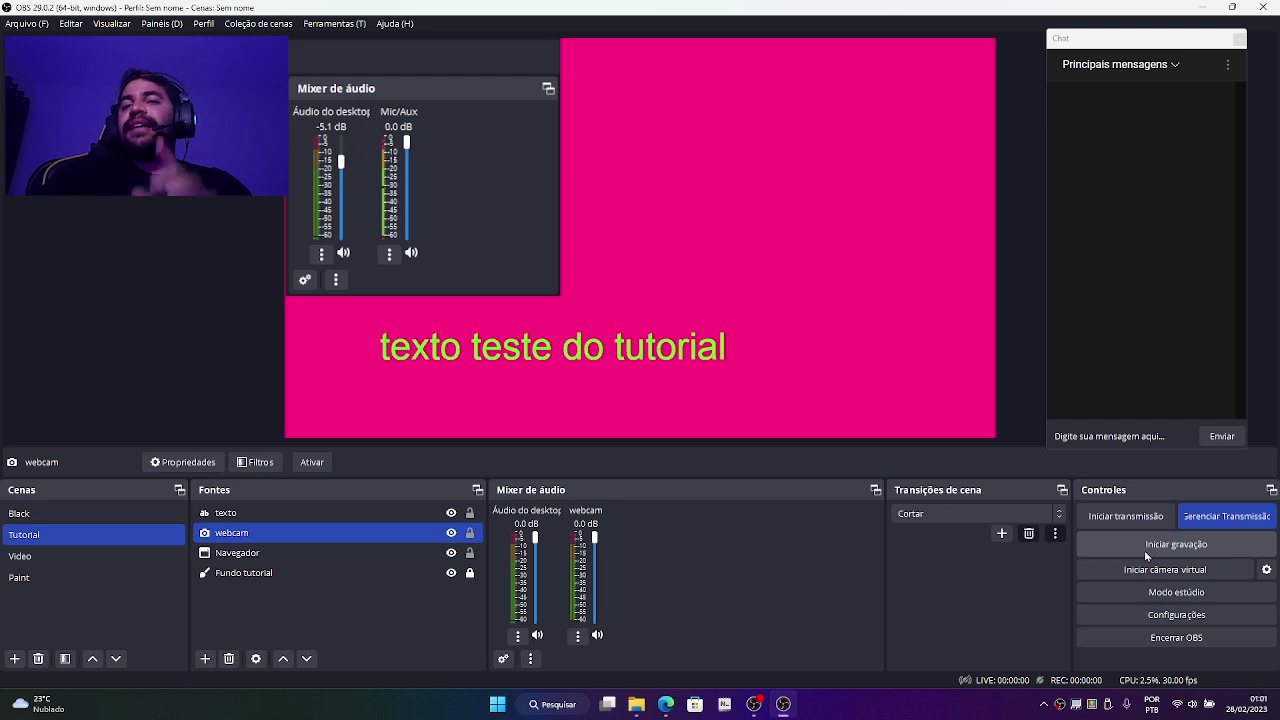
Step: Reopen the broadcast management, select the existing "Teste tutorial PROAC" broadcast and start streaming it
click(1200, 520)
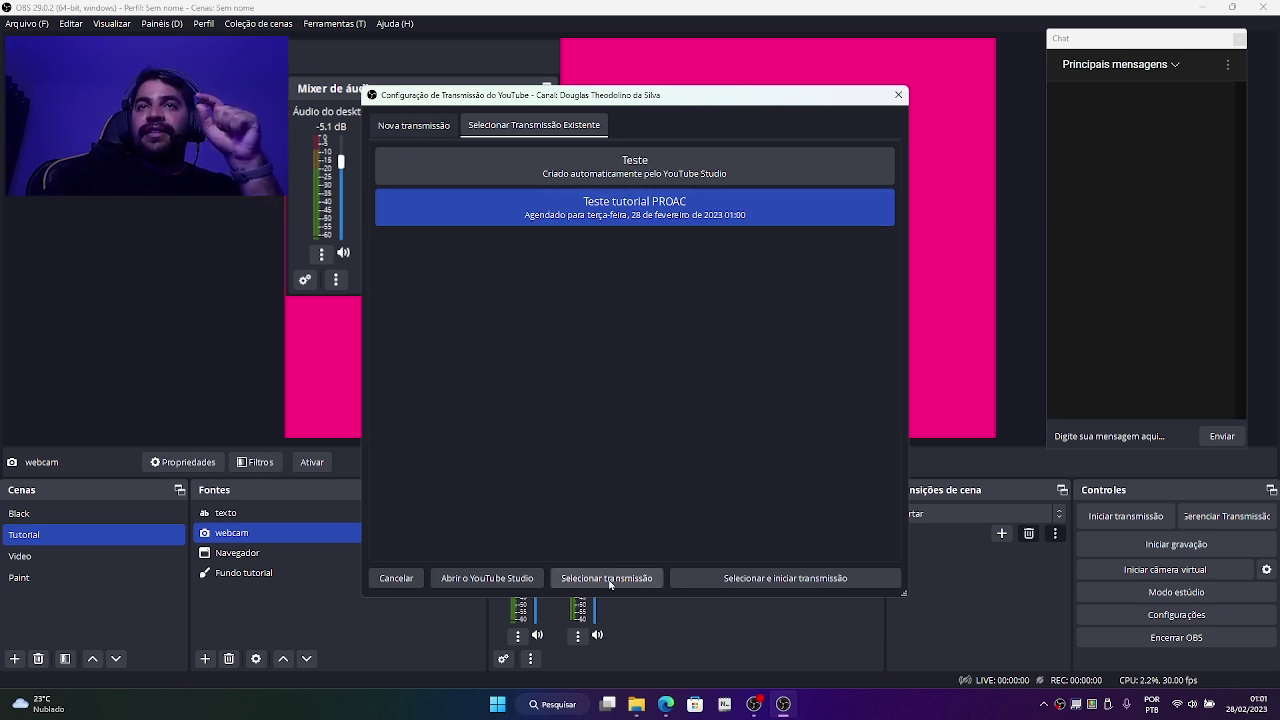
click(755, 583)
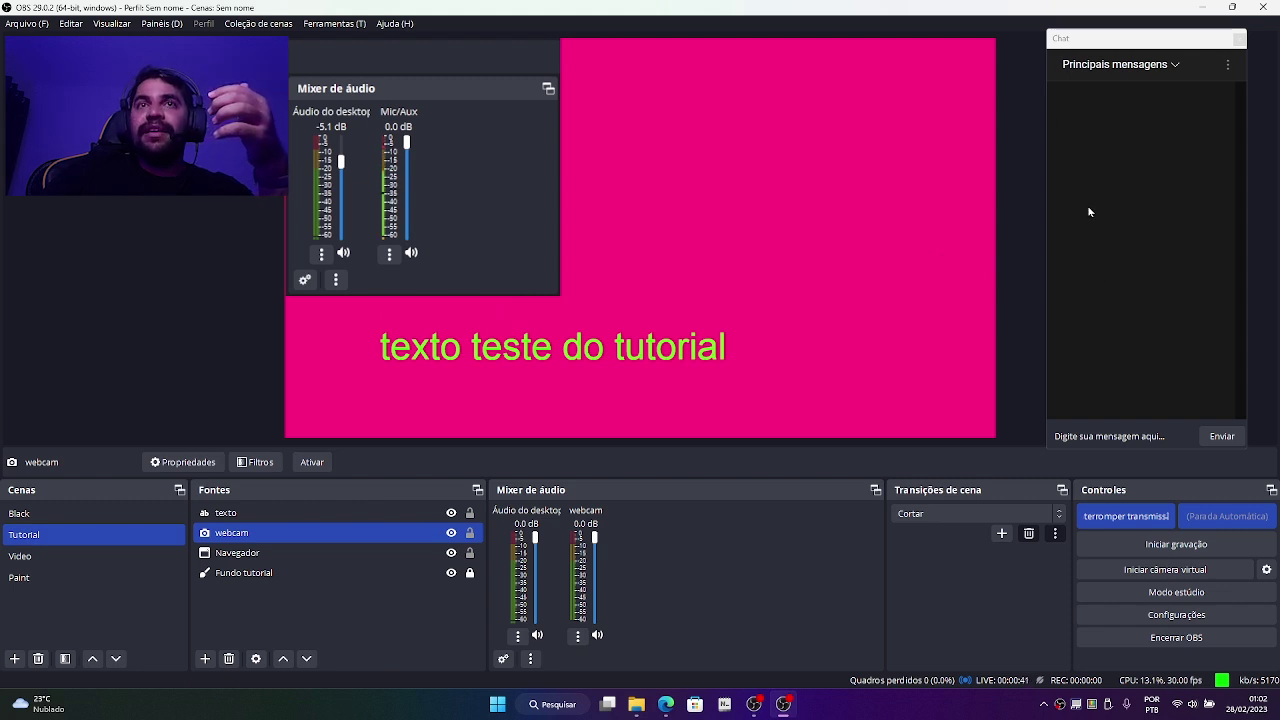
Step: Switch to the browser, refresh the YouTube channel page and open the live "Teste tutorial PROAC" broadcast with its sound muted
click(665, 705)
middle_click(240, 10)
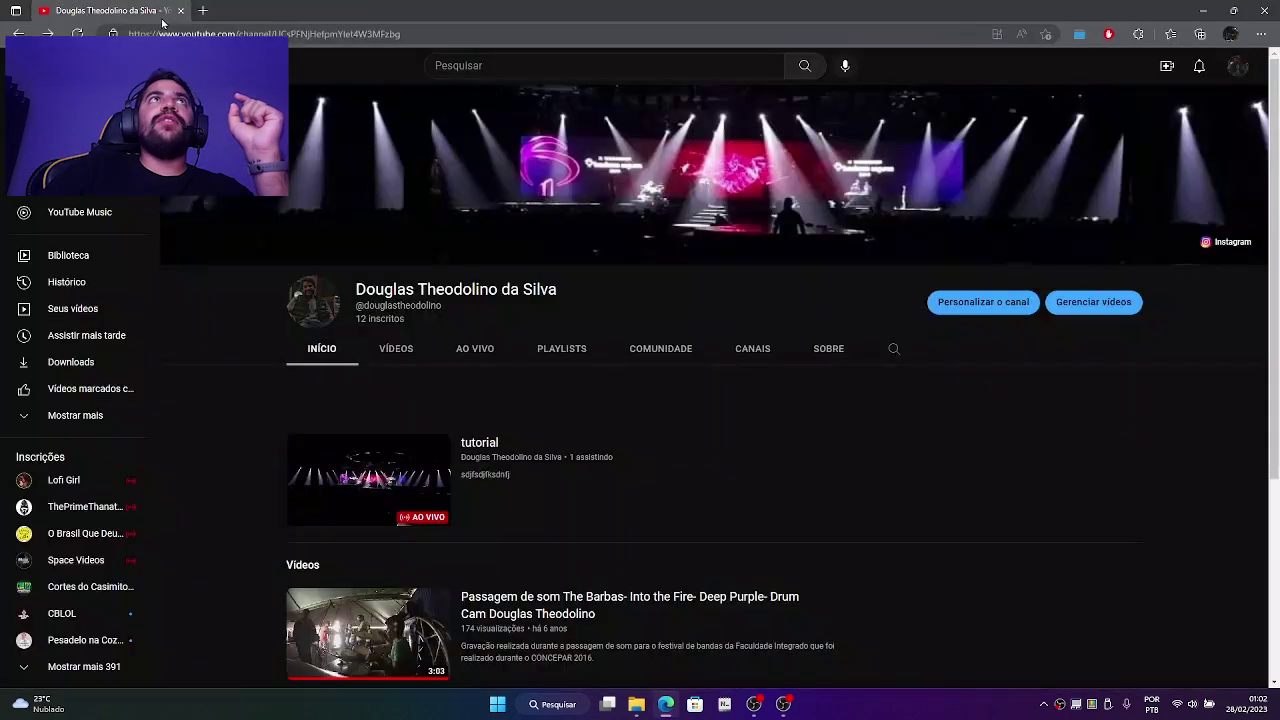
key(F5)
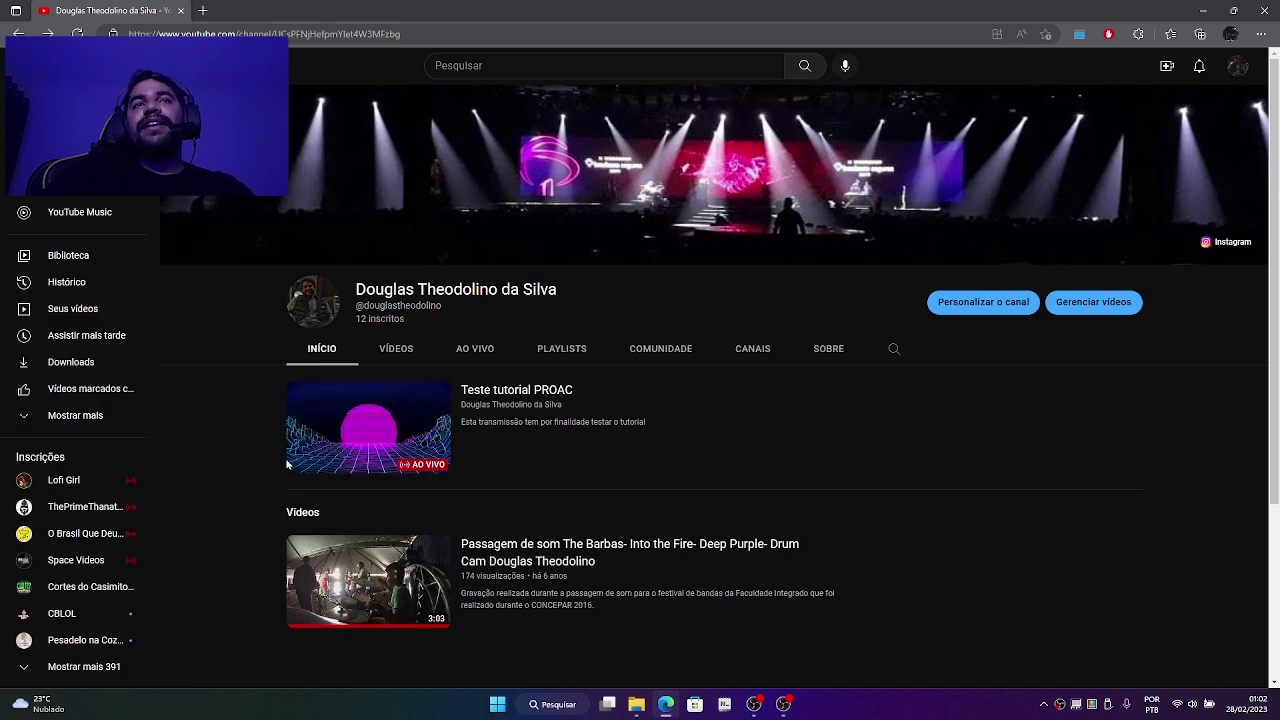
click(336, 446)
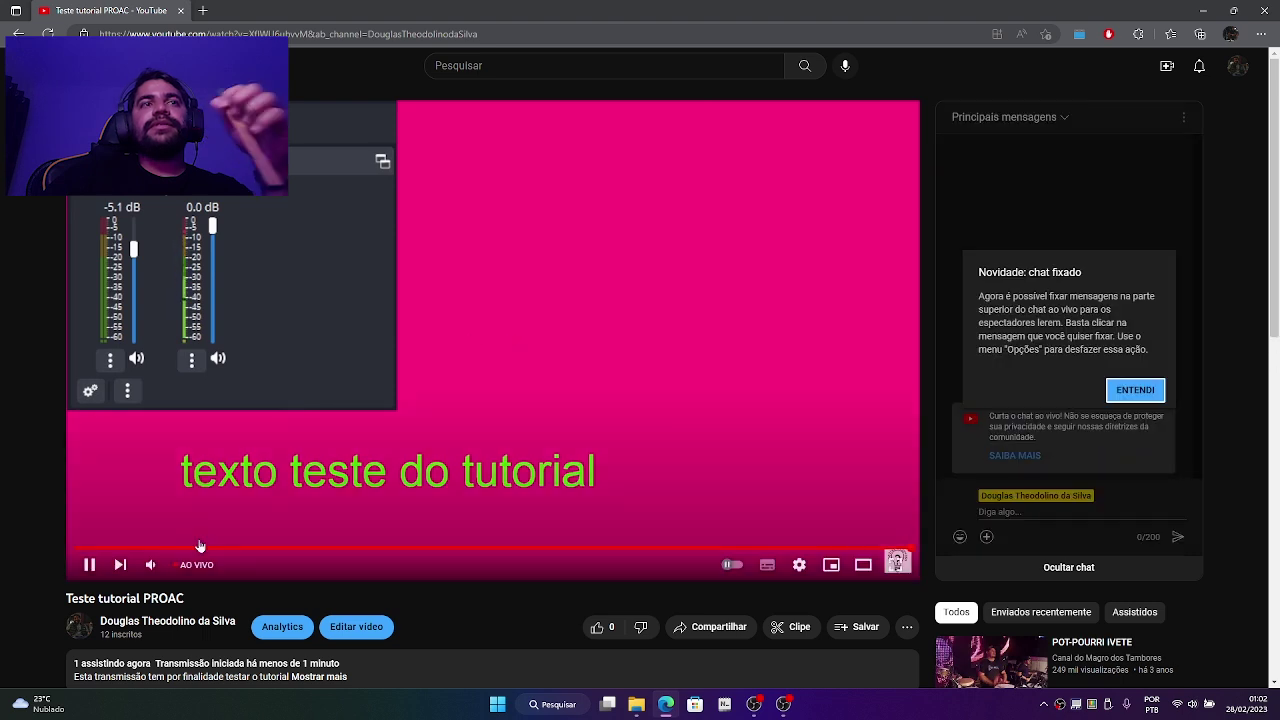
click(150, 565)
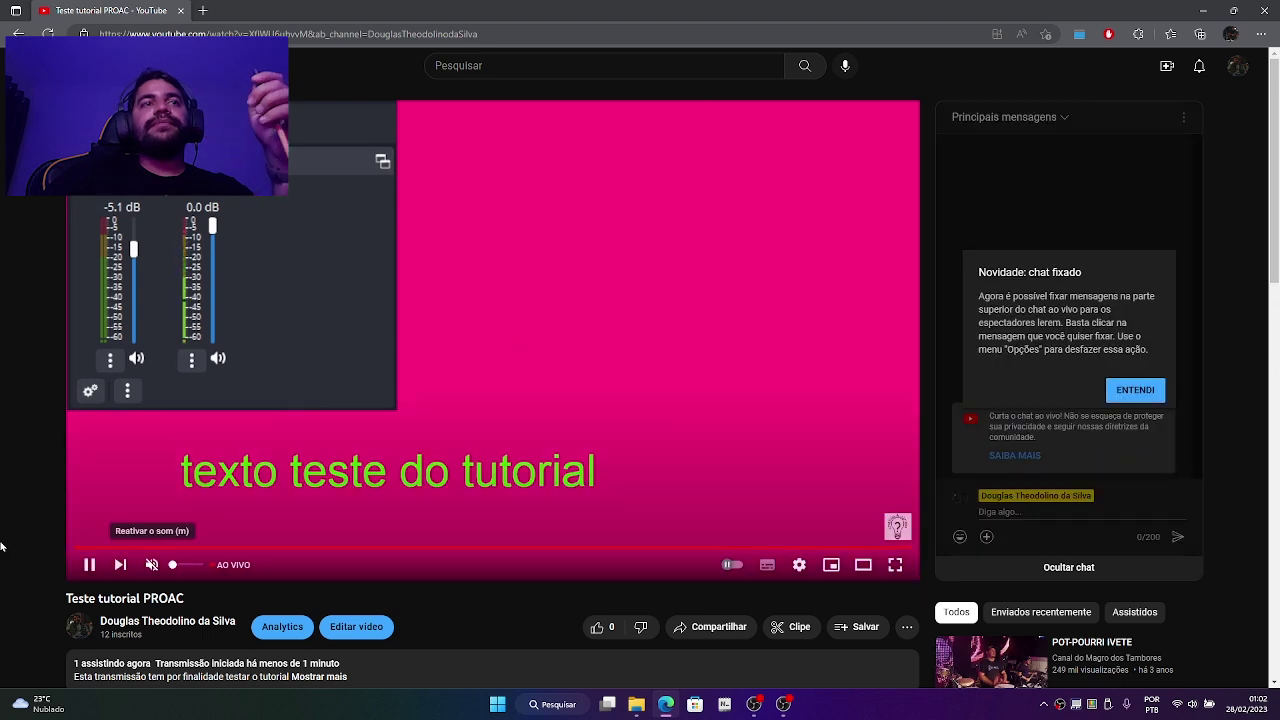
Step: Dismiss the pinned-chat notice, send "teste do chat" in the live chat and return to OBS Studio to check its Chat panel
click(1152, 394)
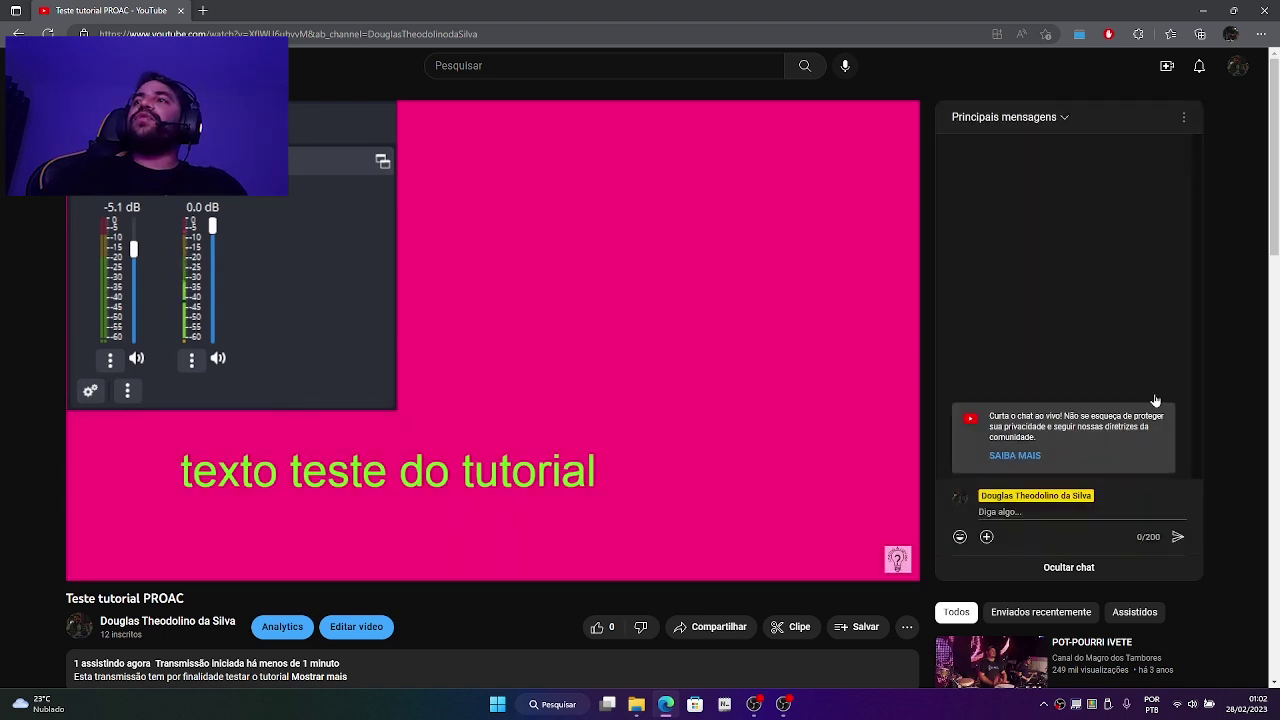
click(1045, 507)
text(teste do chat)
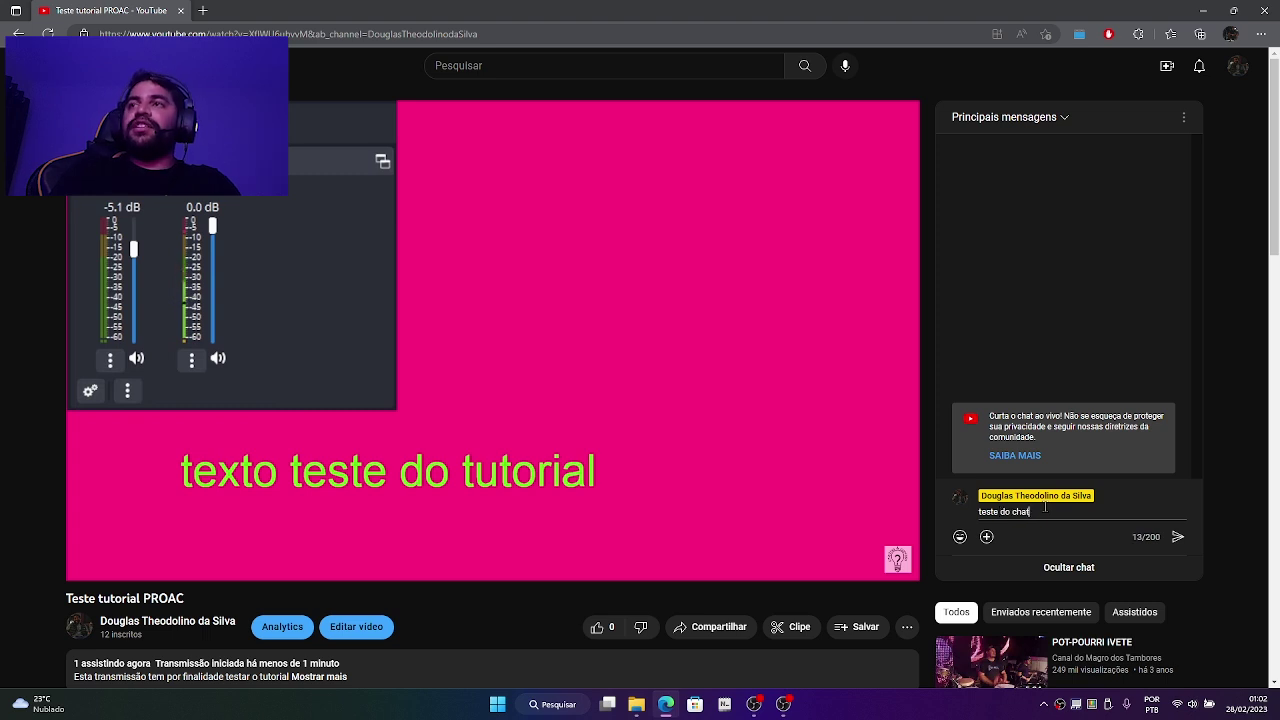
key(Return)
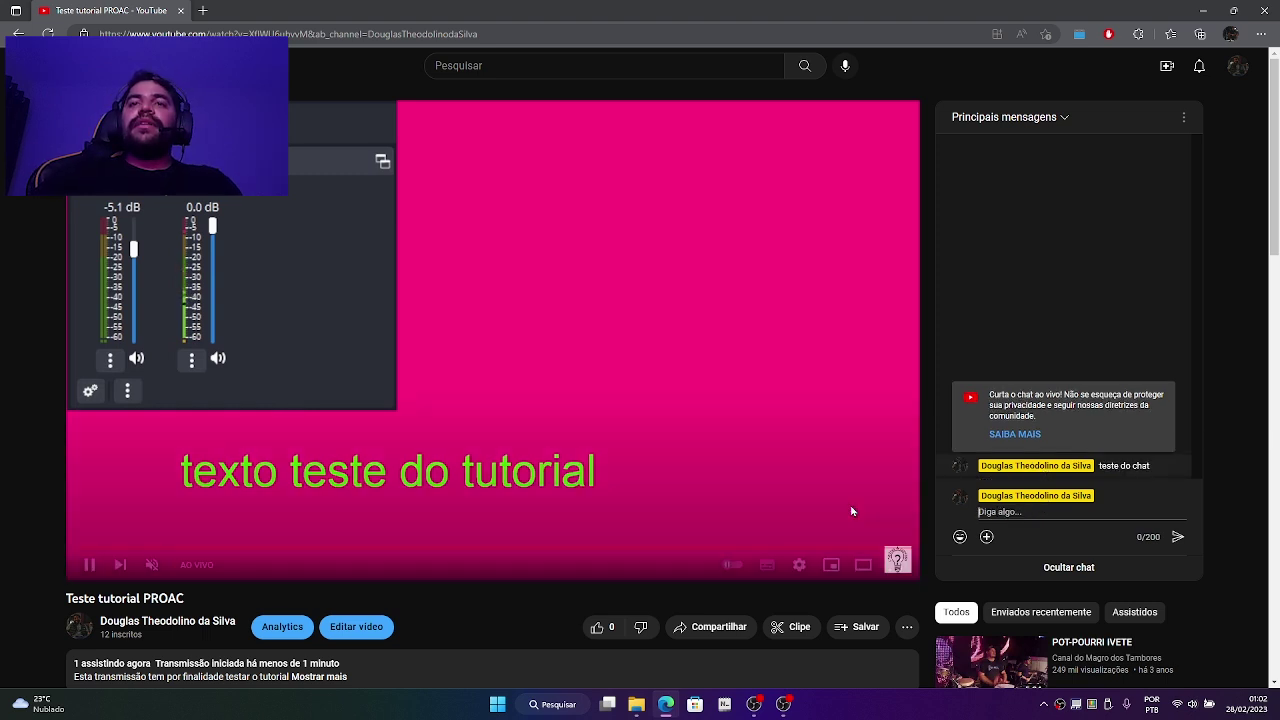
click(784, 704)
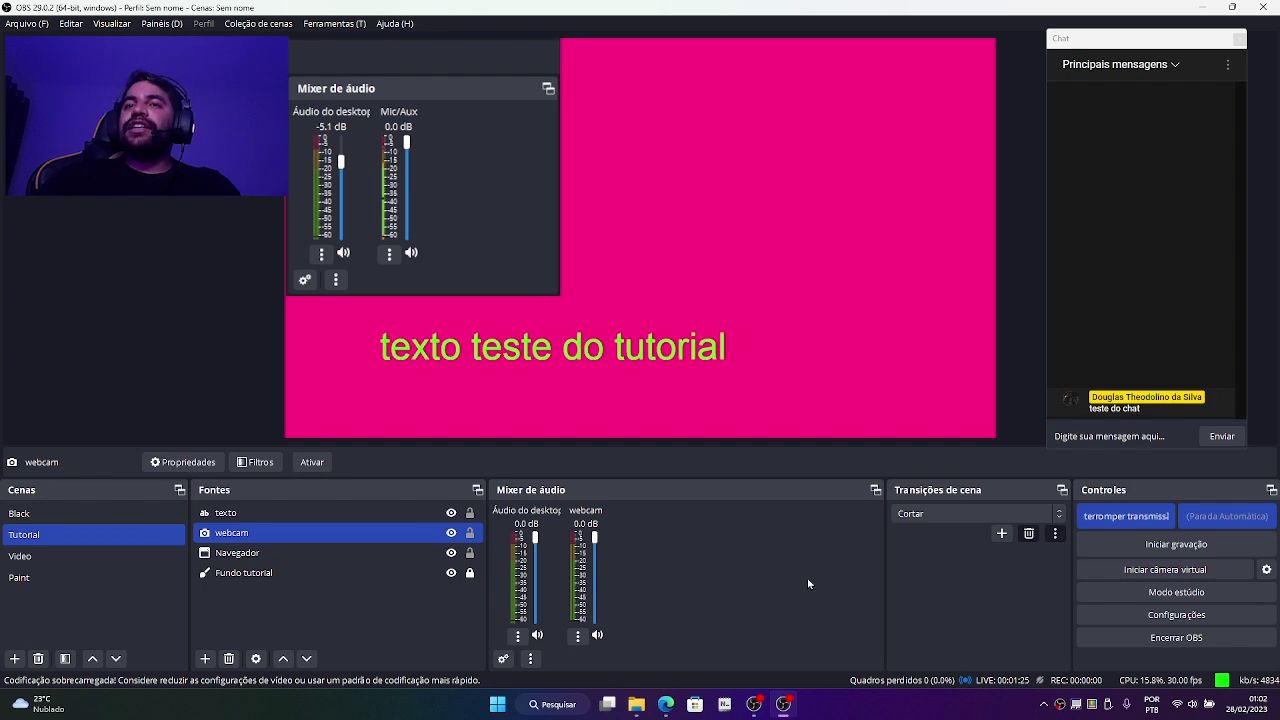
Step: Switch to the browser and look over the live "Teste tutorial PROAC" broadcast page, its description and its chat
click(665, 704)
scroll(243, 466, down, 5)
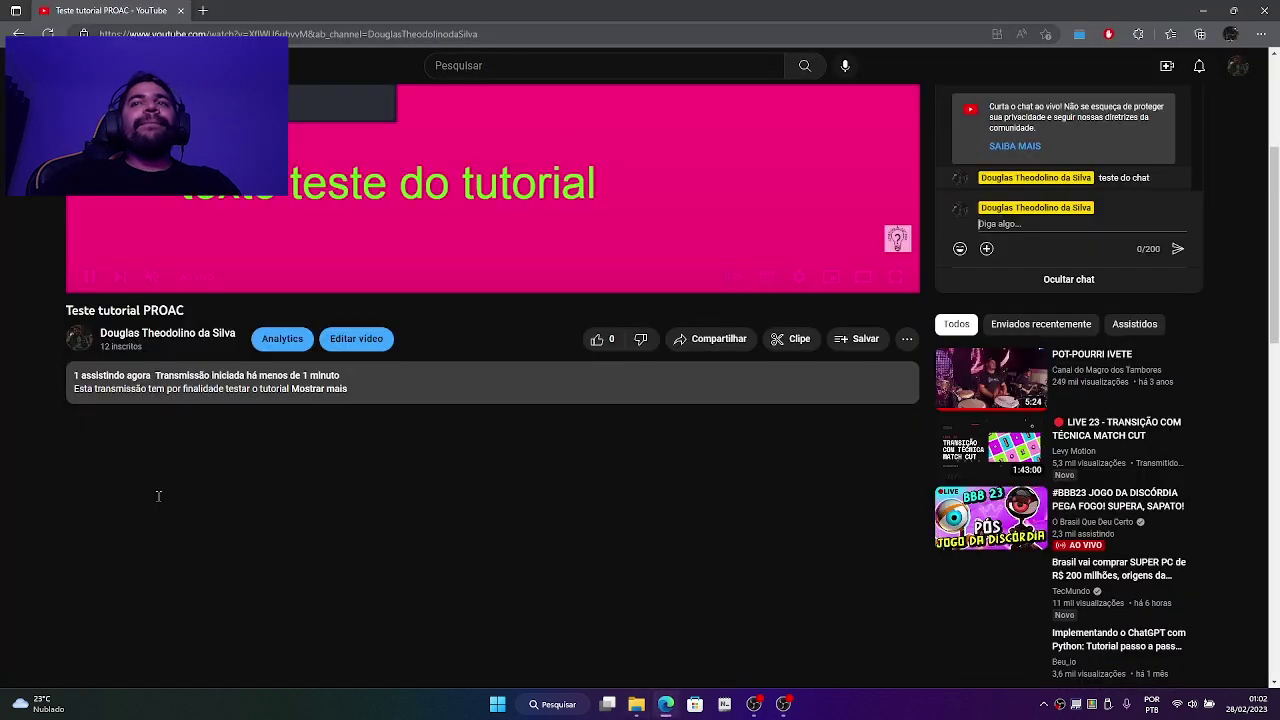
scroll(160, 498, up, 5)
scroll(160, 498, down, 3)
scroll(514, 491, up, 3)
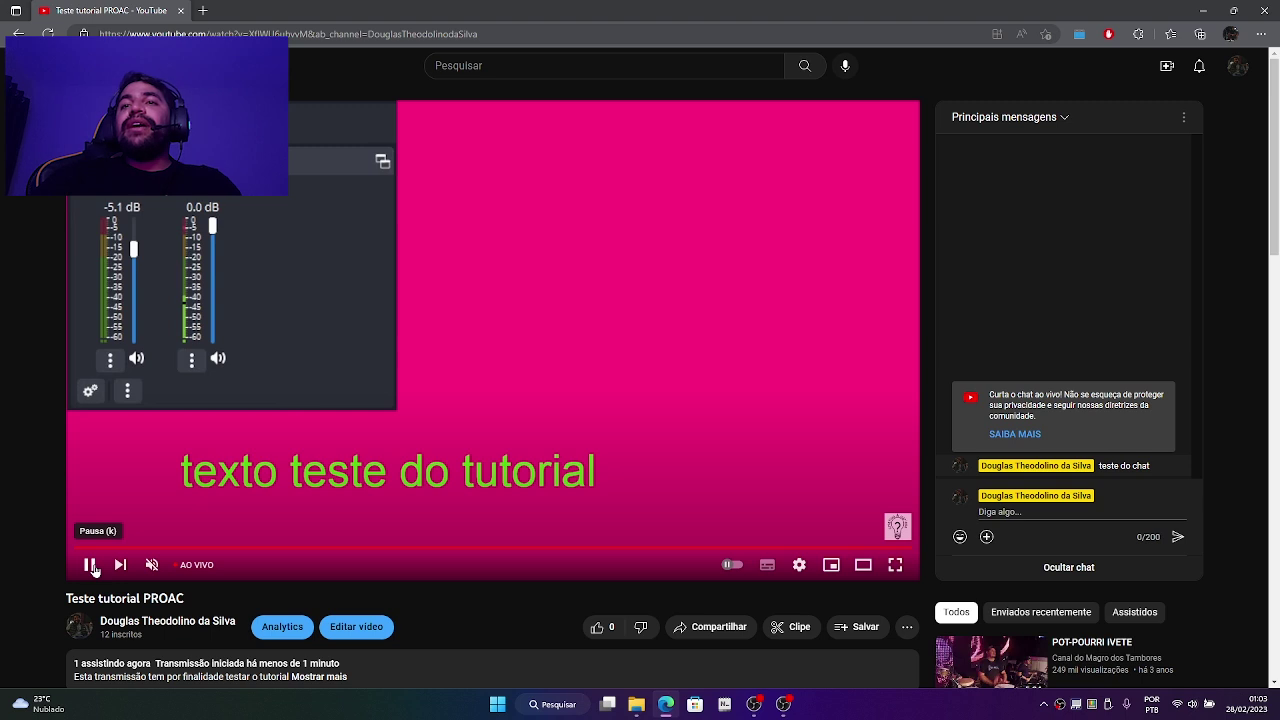
Step: Return to OBS Studio and stop the live transmission, confirming the interruption
click(786, 705)
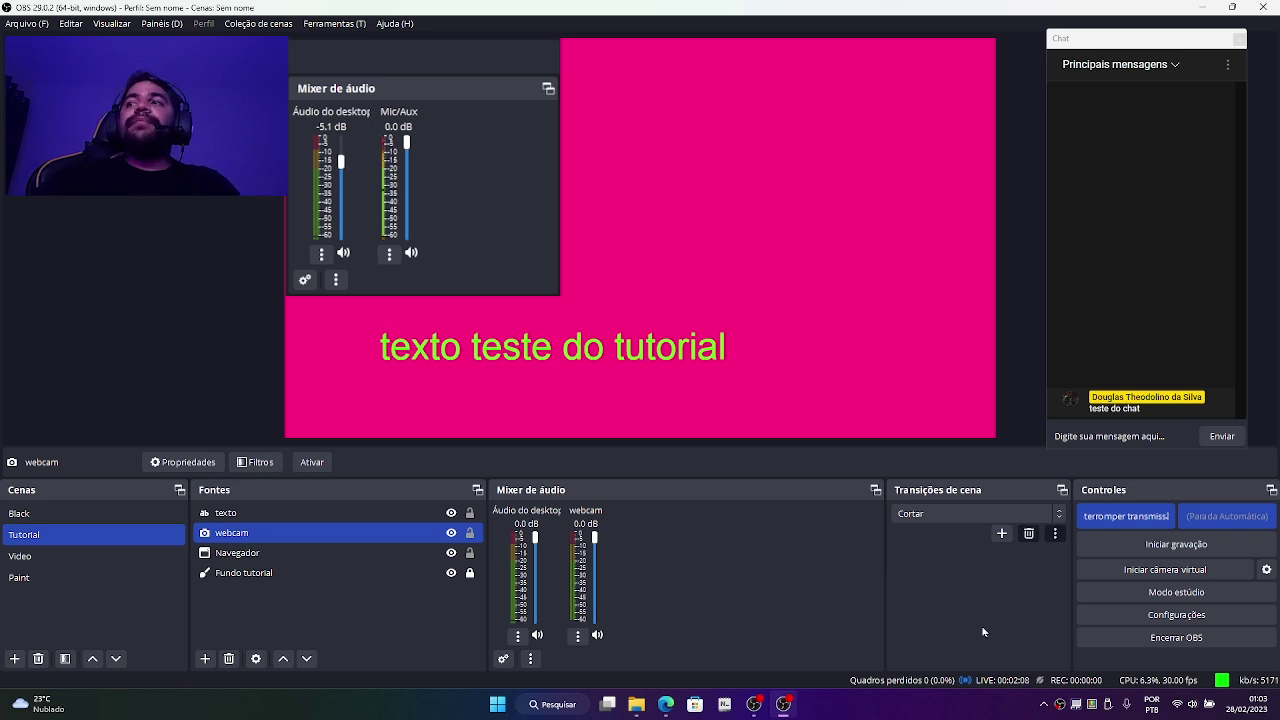
click(1134, 518)
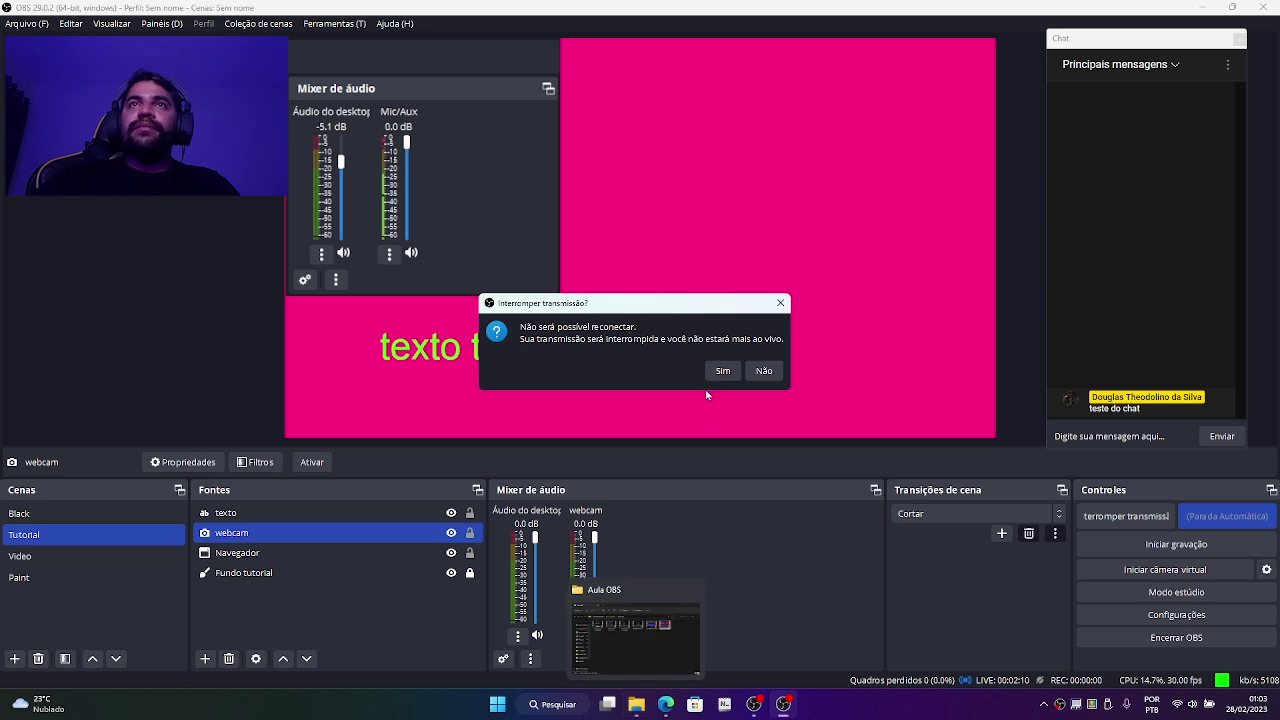
click(724, 370)
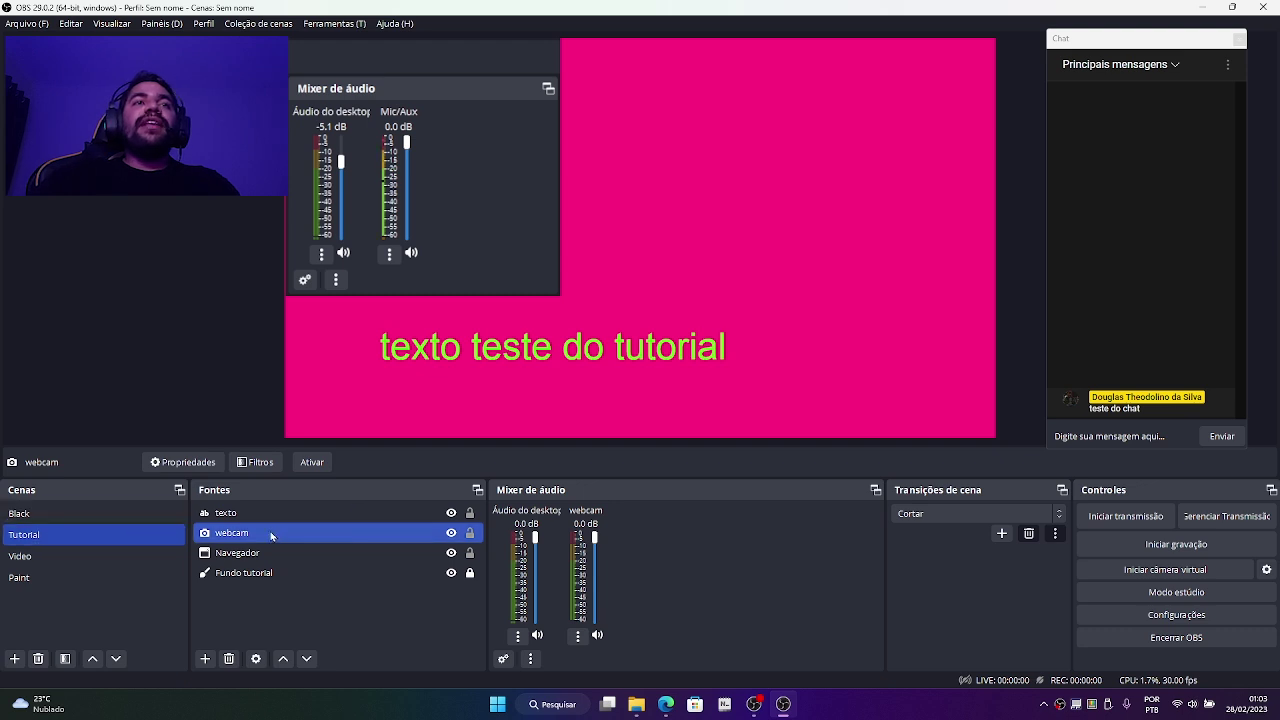
Step: Add a new scene named "area de trabalho"
click(94, 622)
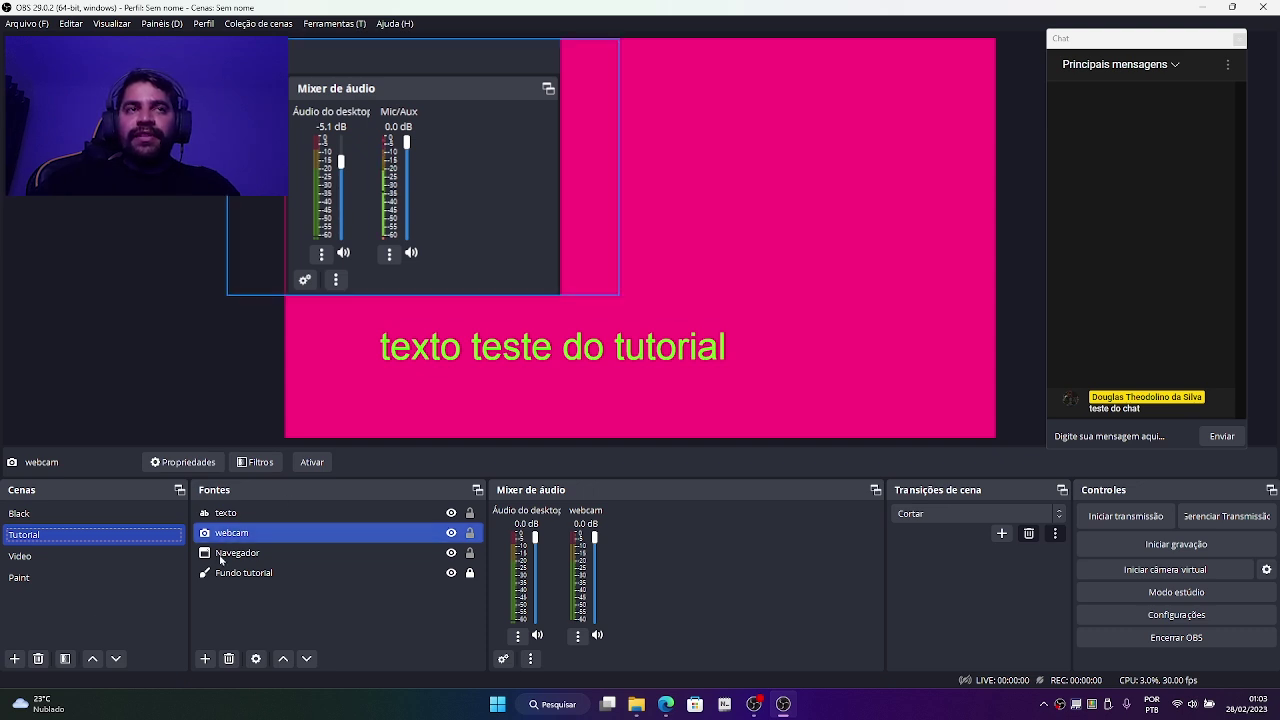
click(14, 658)
text(area de trabalho)
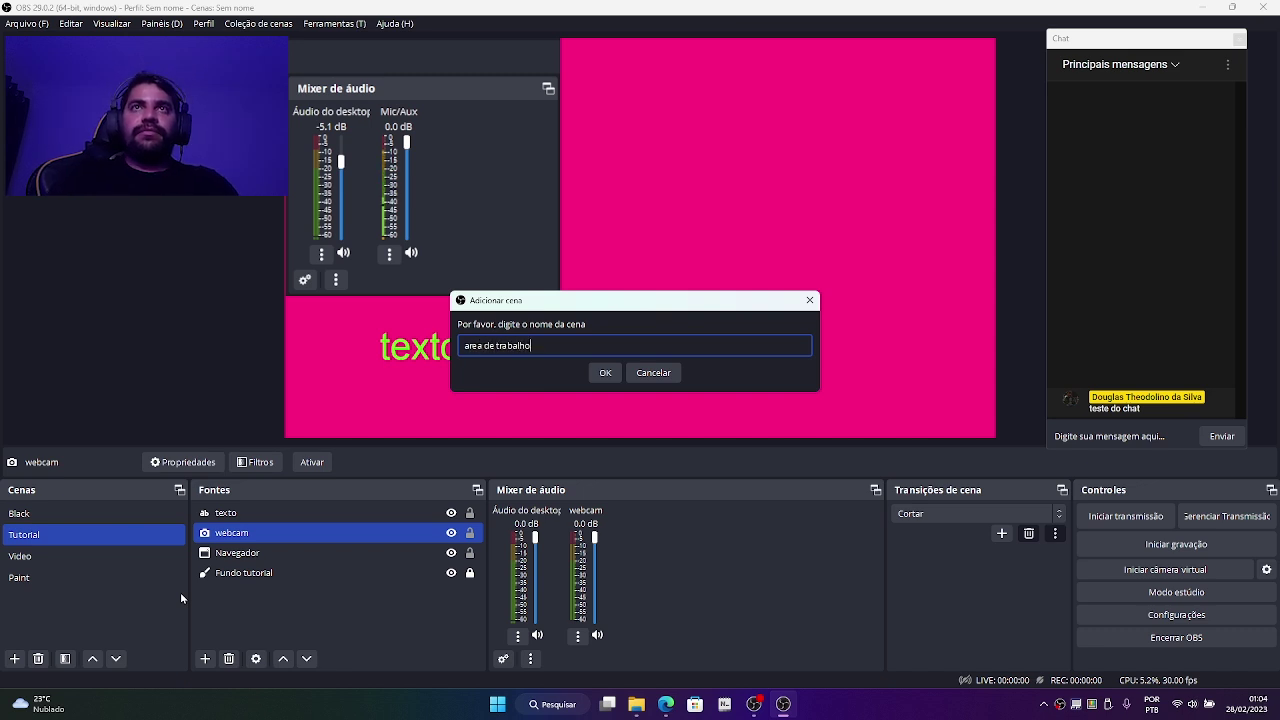
key(Return)
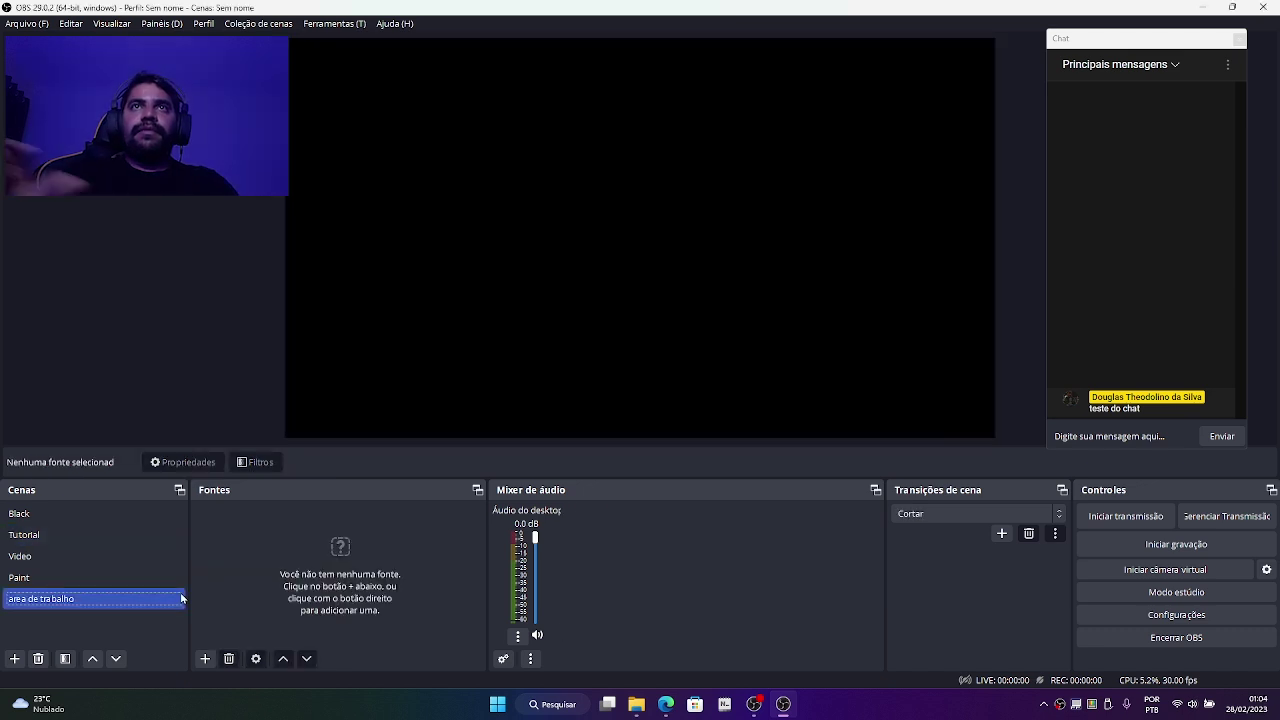
Step: Add a display capture source (Captura de tela) of the main monitor to the "area de trabalho" scene and remove it again
click(205, 659)
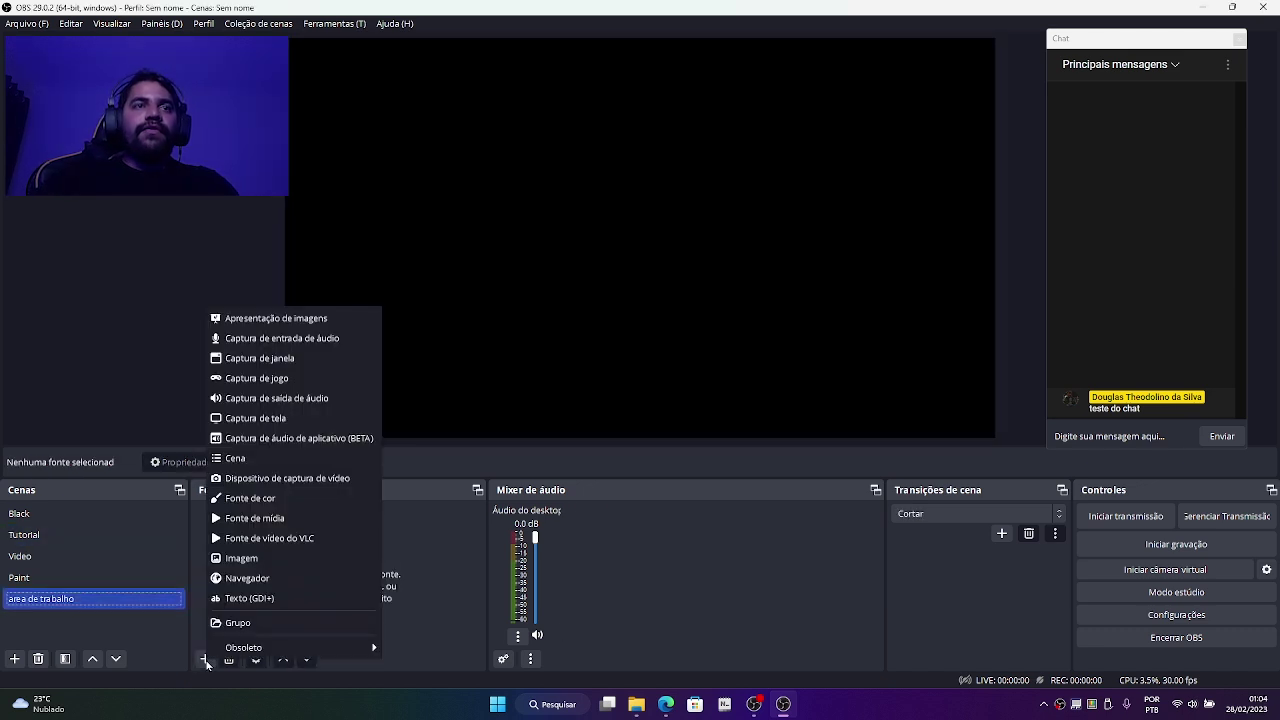
click(296, 420)
click(662, 436)
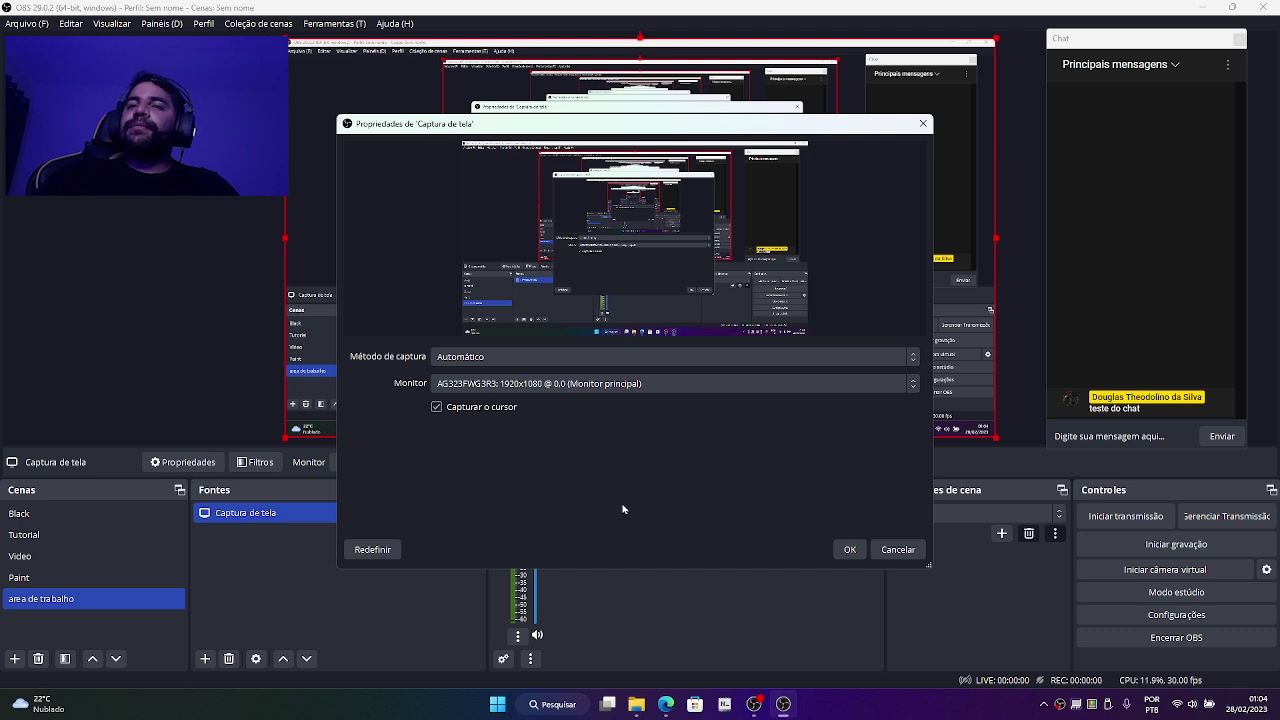
key(Escape)
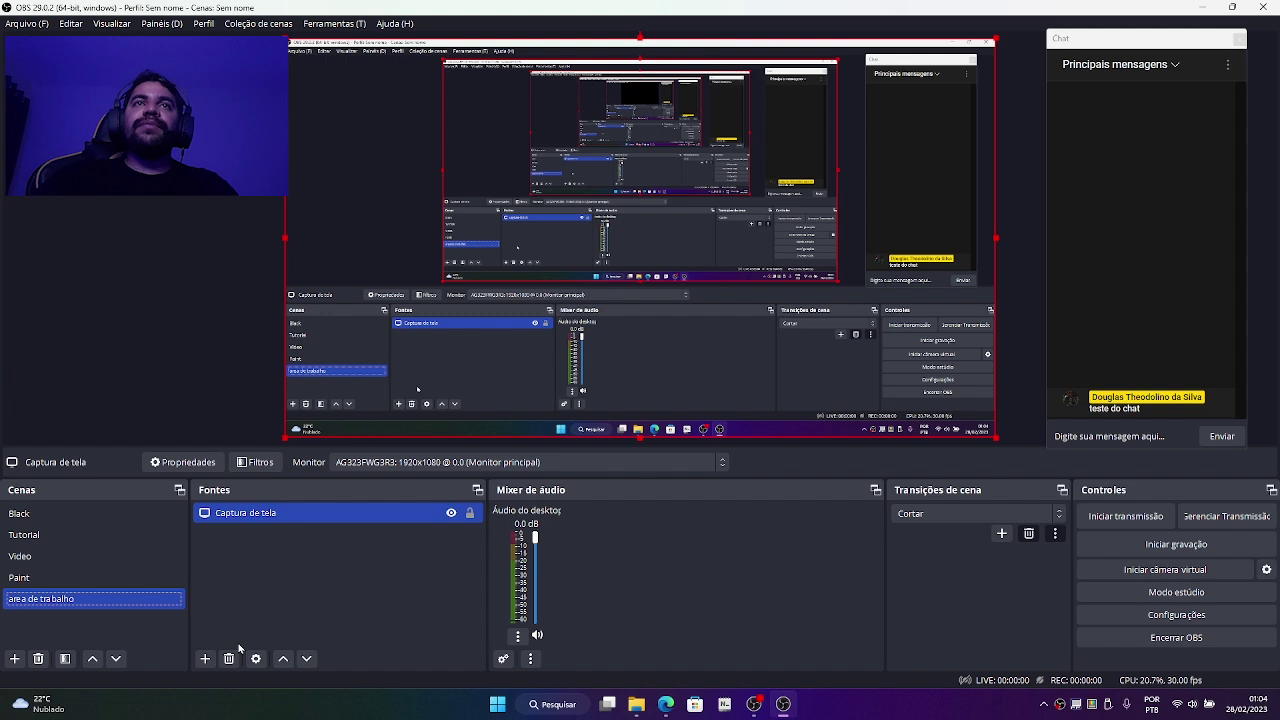
click(229, 658)
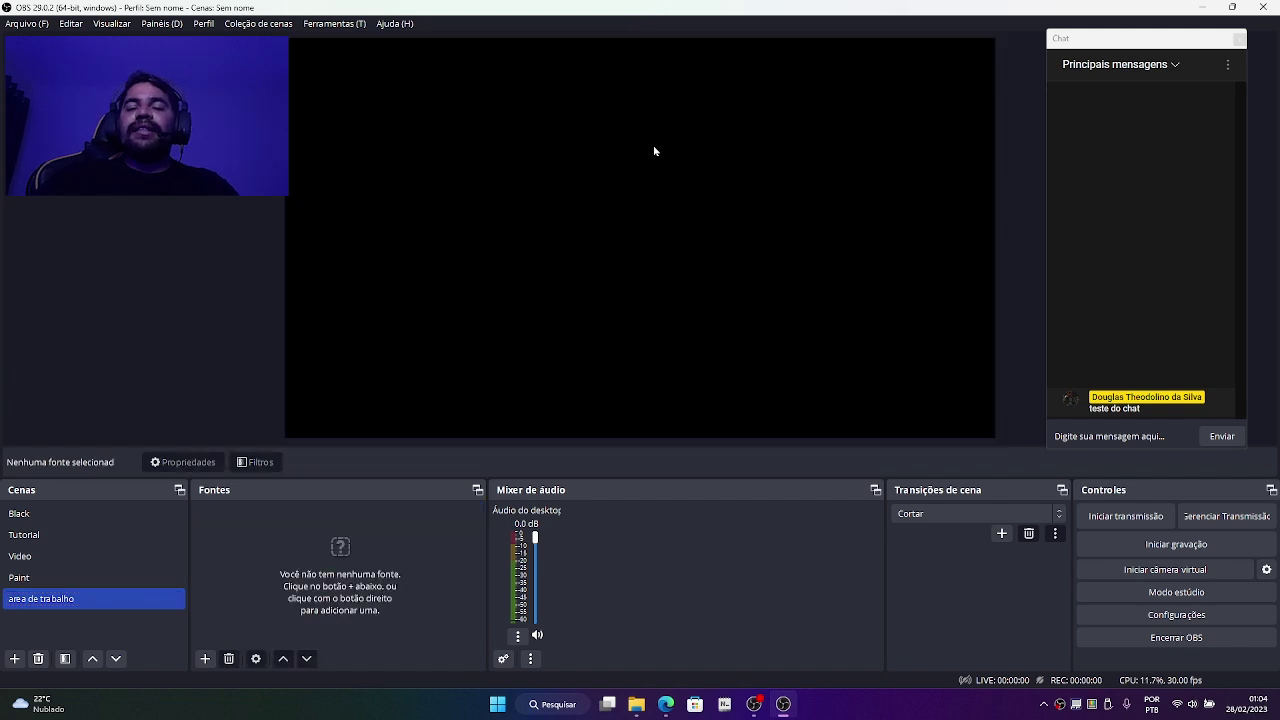